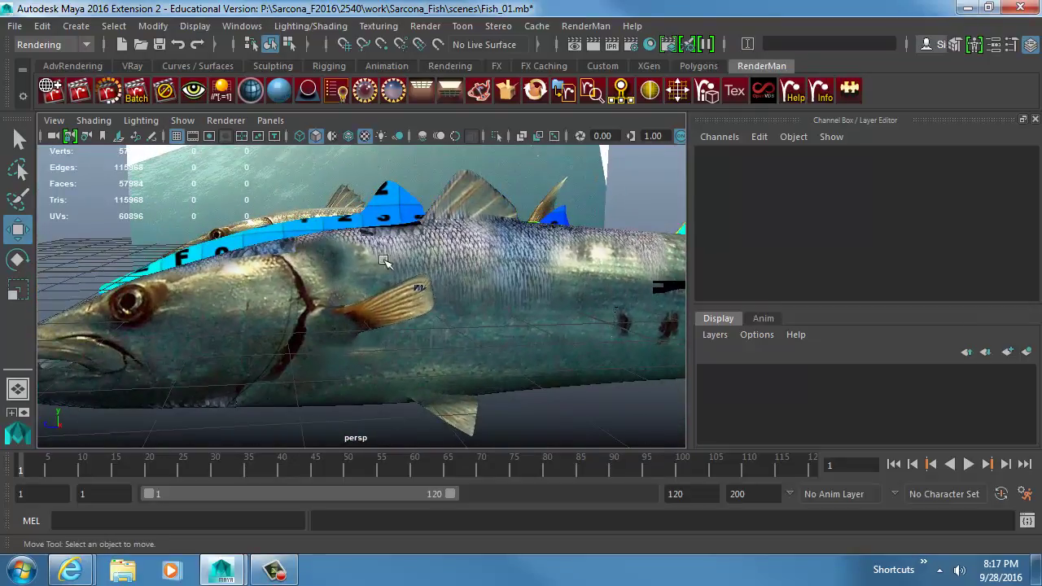
# Inspect the textured fish's pectoral fin, save the Fish_01 scene, and start a new empty scene
pyautogui.keyDown('alt'); pyautogui.moveTo(383, 301); pyautogui.dragTo(393, 302); pyautogui.keyUp('alt')
pyautogui.keyDown('alt'); pyautogui.moveTo(393, 302); pyautogui.dragTo(616, 323, button='right'); pyautogui.keyUp('alt')
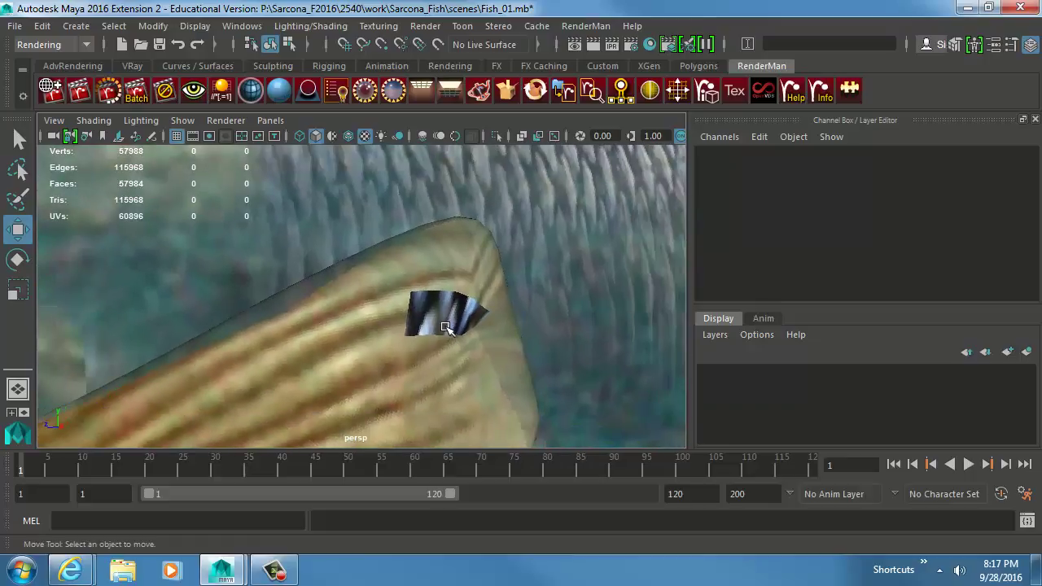
pyautogui.press('a')
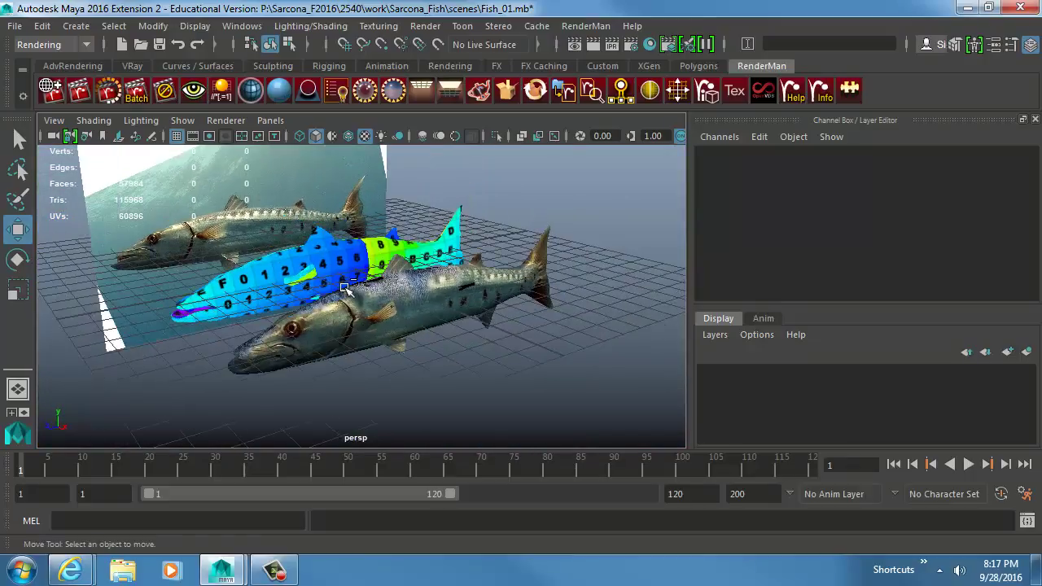
pyautogui.hotkey('ctrl', 's')
pyautogui.click(394, 291)
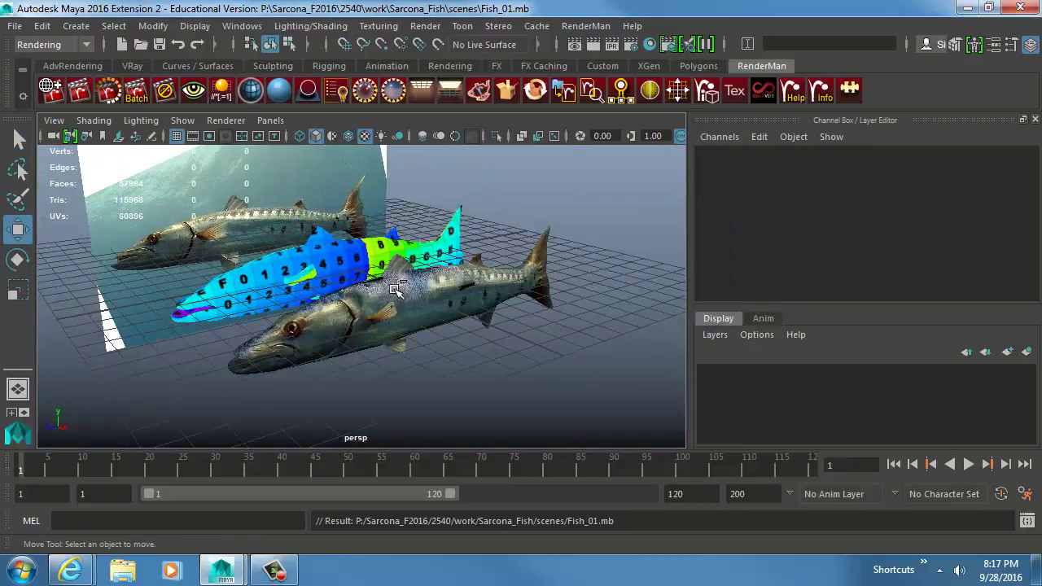
pyautogui.hotkey('ctrl', 'n')
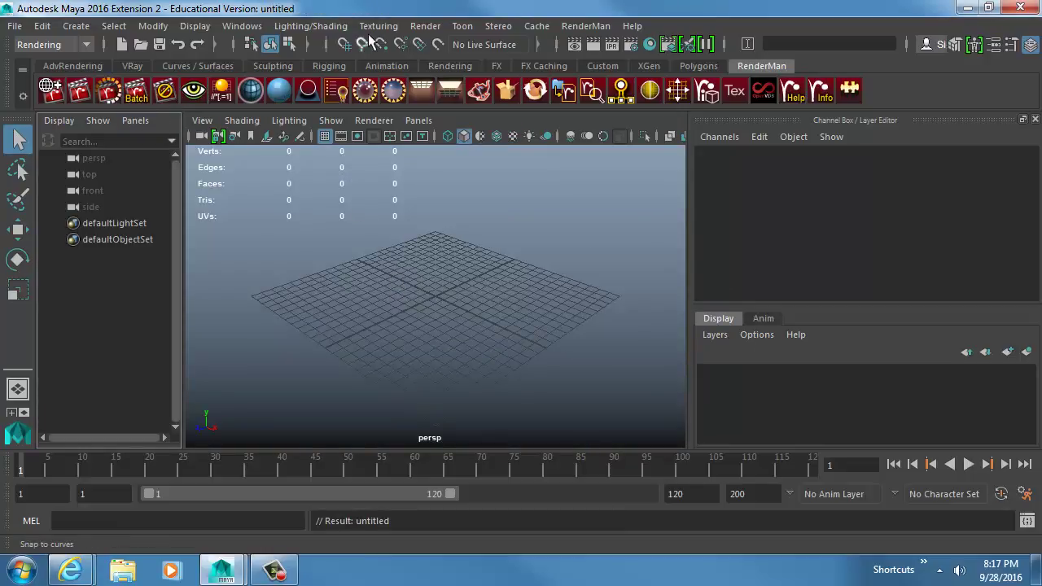
# Switch to the Rigging menu set and review the available Skeleton commands
pyautogui.click(51, 44)
pyautogui.click(33, 65)
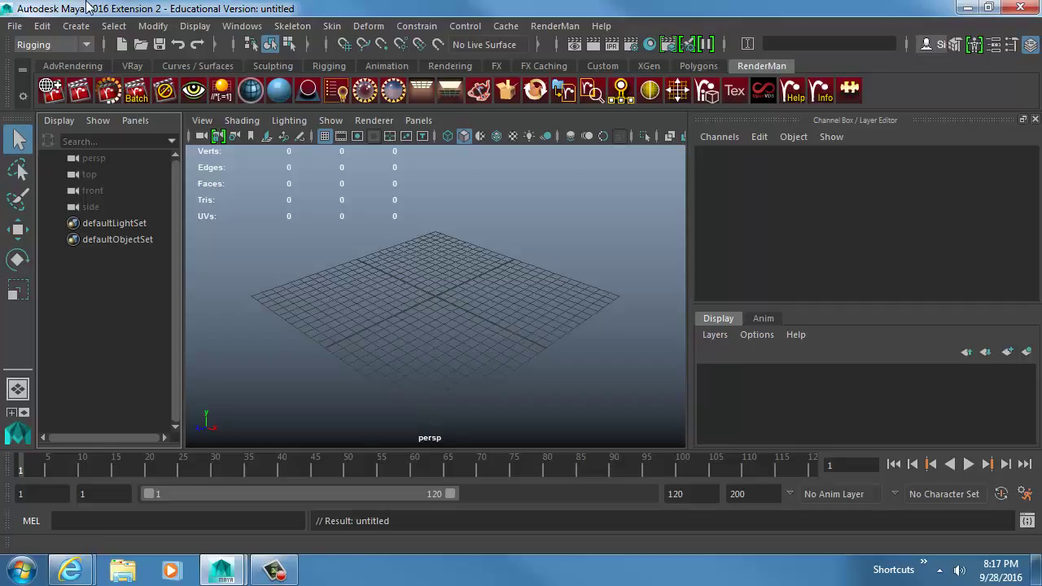
pyautogui.click(286, 33)
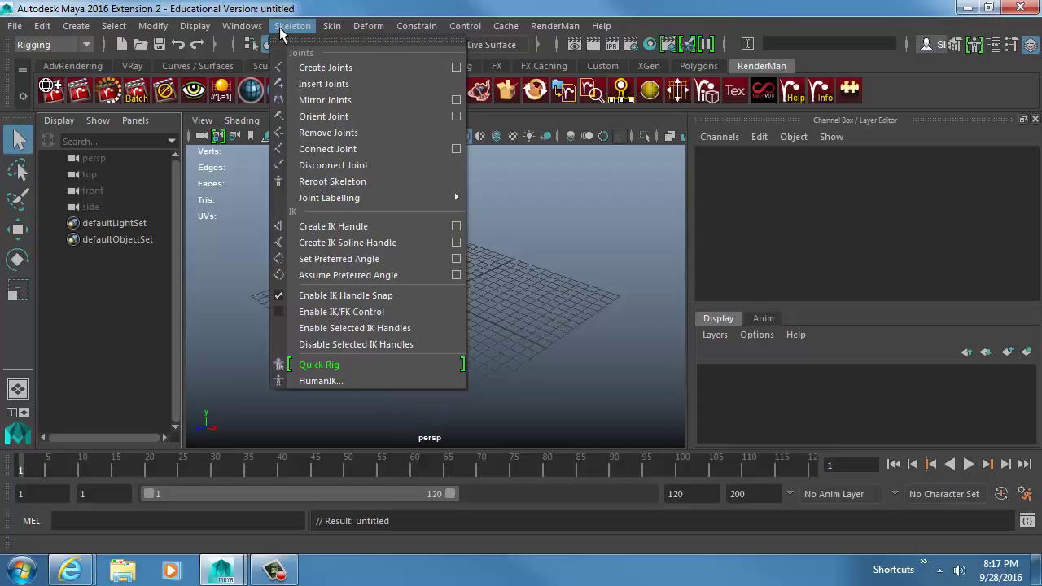
pyautogui.click(241, 25)
# Switch to Internet Explorer, close the mail inbox page, and search Bing for "rigging reel"
pyautogui.click(70, 570)
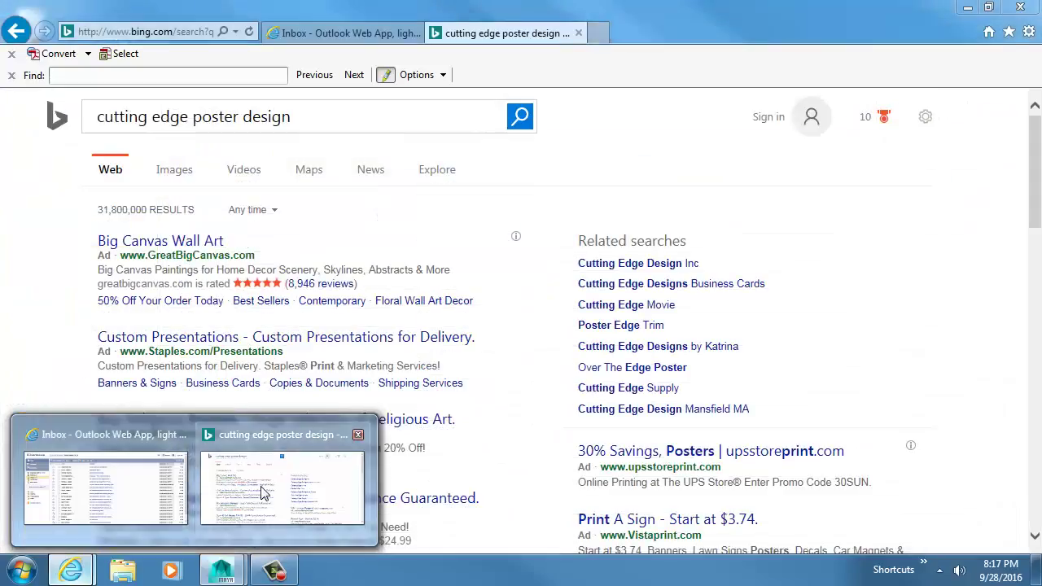
pyautogui.click(260, 489)
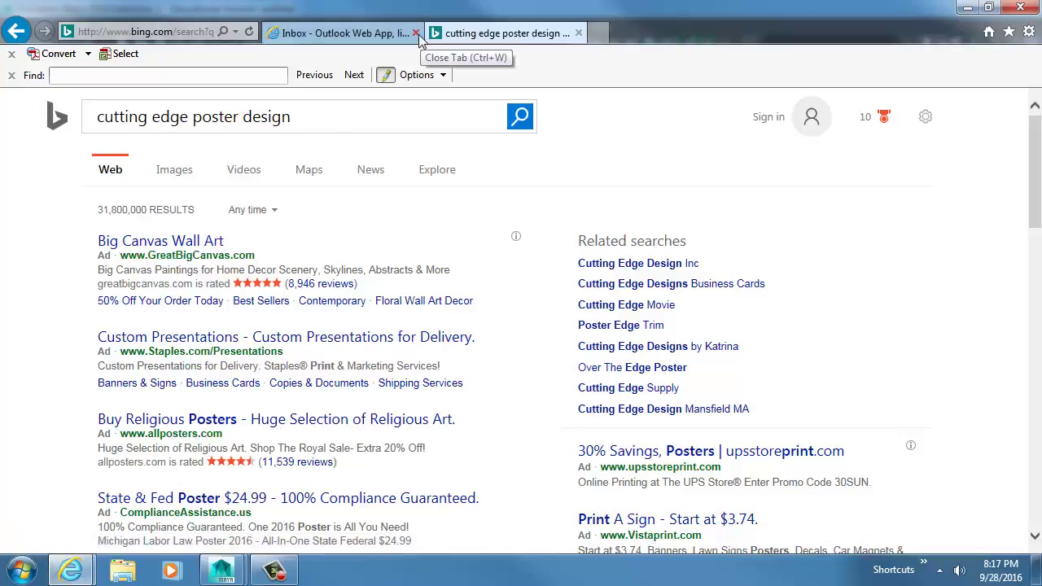
pyautogui.click(416, 33)
pyautogui.moveTo(309, 116); pyautogui.dragTo(49, 133)
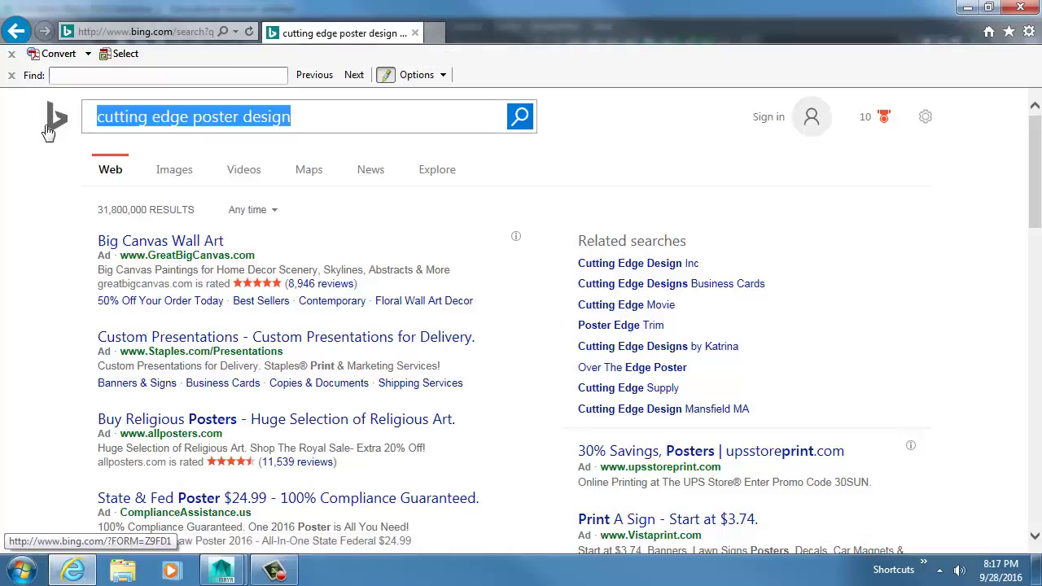
pyautogui.write('rigging reel')
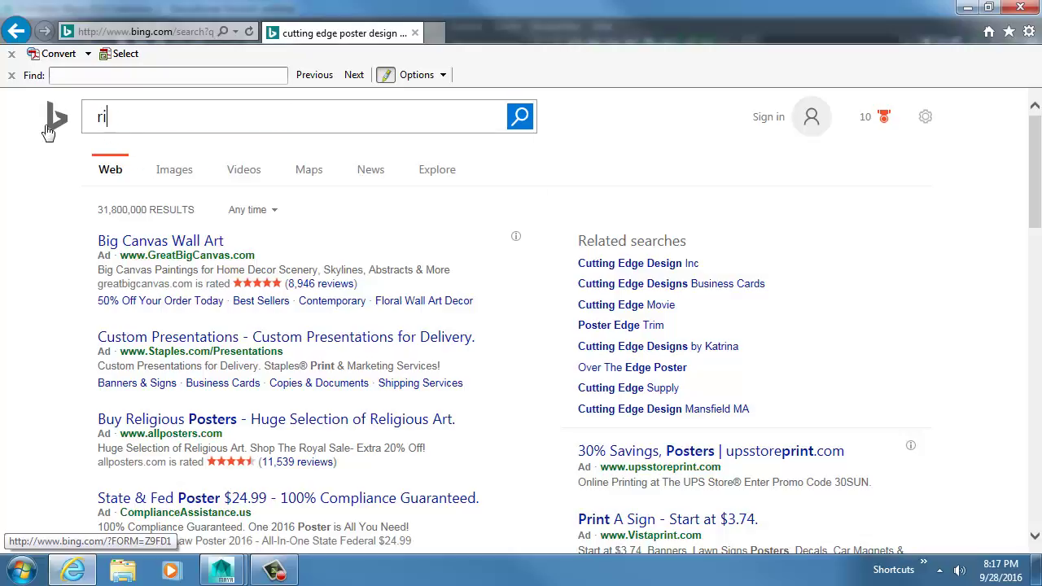
pyautogui.click(108, 168)
# Browse the rigging reel image results and enlarge the Ronan Rig and red cup character pictures
pyautogui.scroll(-3, 232, 328)
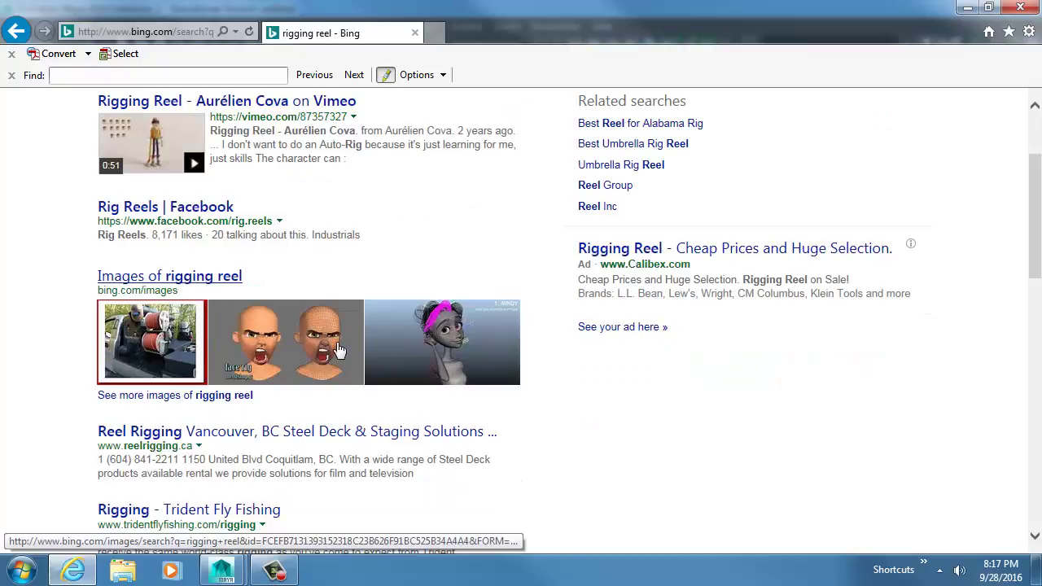
pyautogui.moveTo(328, 350)
pyautogui.click(300, 370)
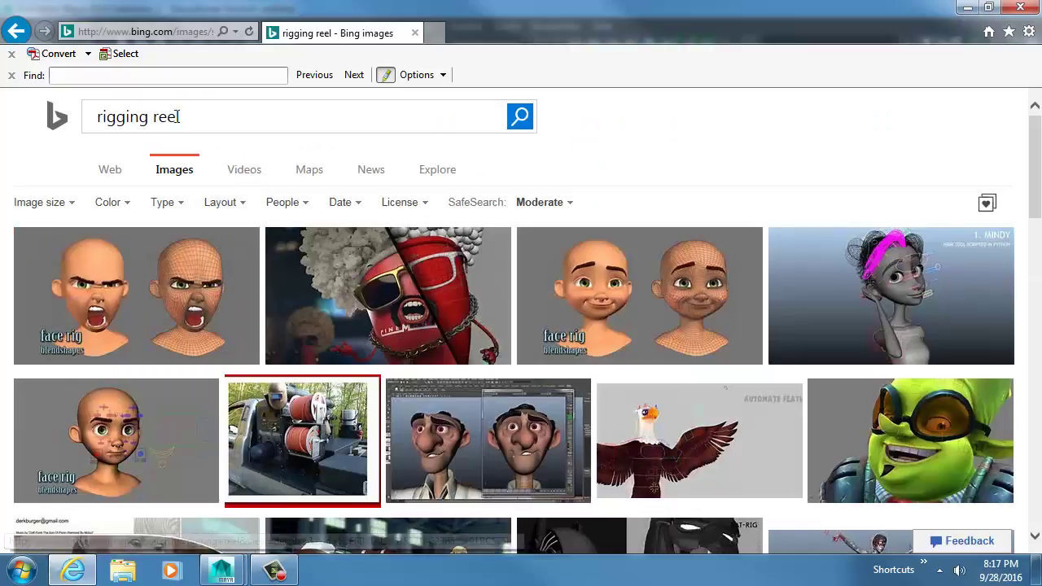
pyautogui.scroll(-3, 457, 235)
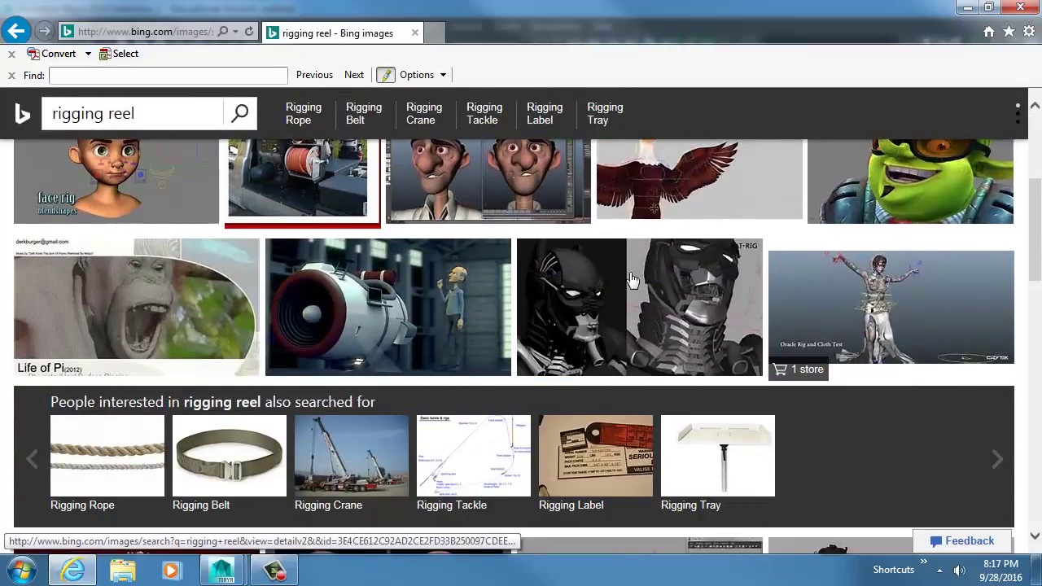
pyautogui.scroll(-3, 459, 237)
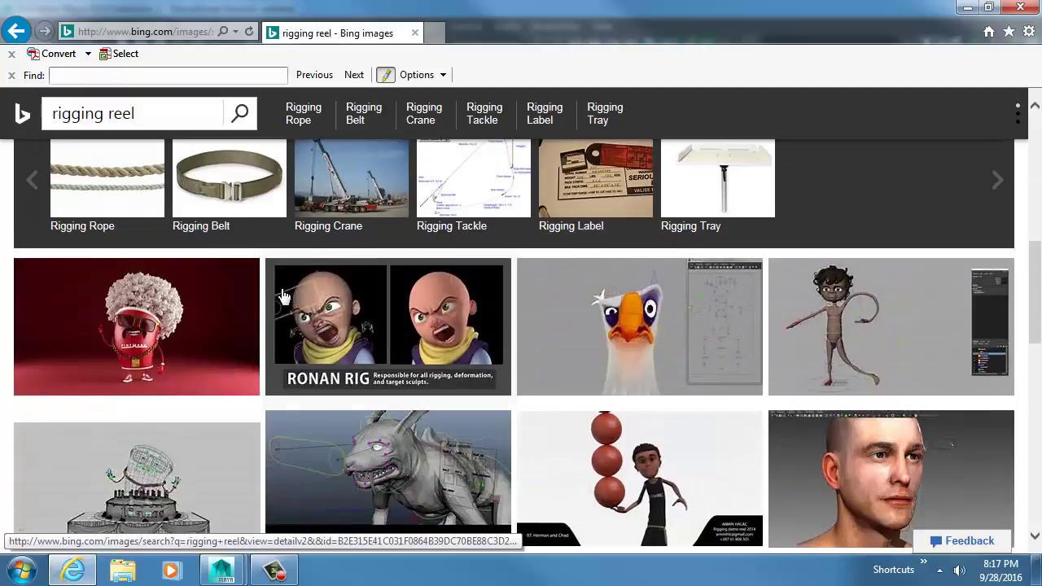
pyautogui.click(330, 296)
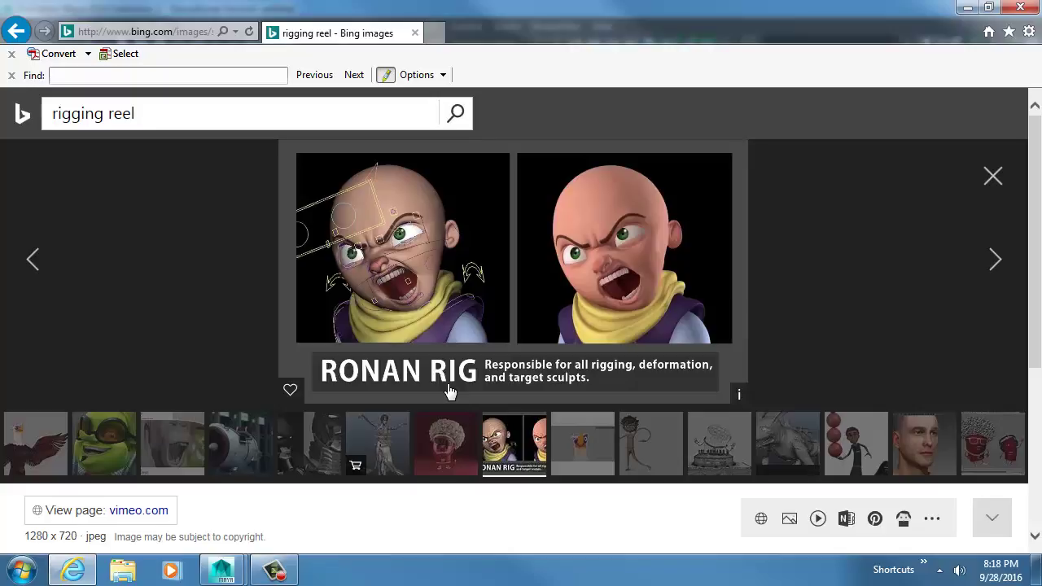
pyautogui.click(967, 439)
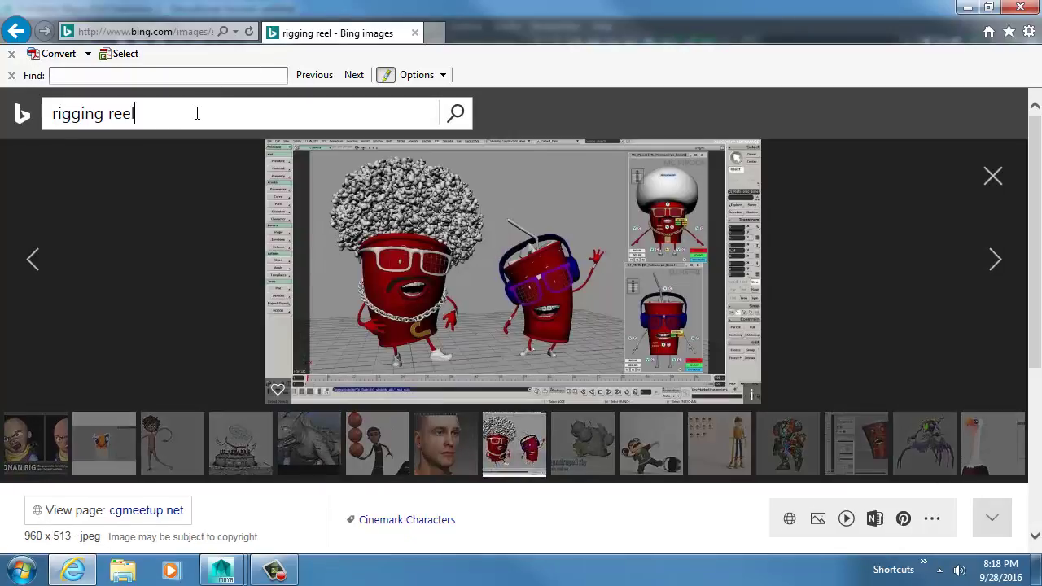
# Refine the image search to "rigging reel maya" and further to "rigging reel maya muscles"
pyautogui.doubleClick(195, 115)
pyautogui.click(195, 115)
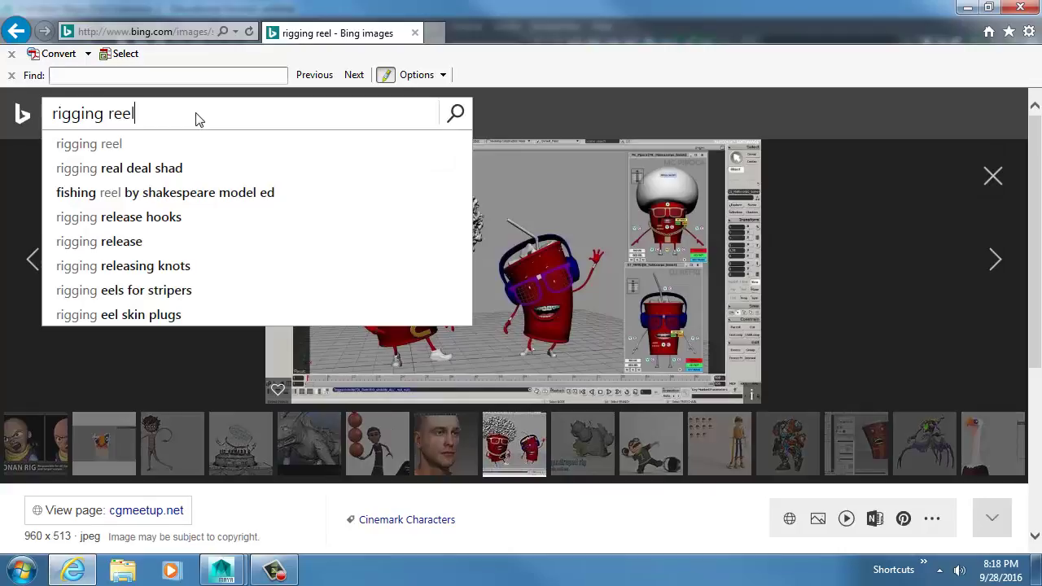
pyautogui.write('maya')
pyautogui.press('Return')
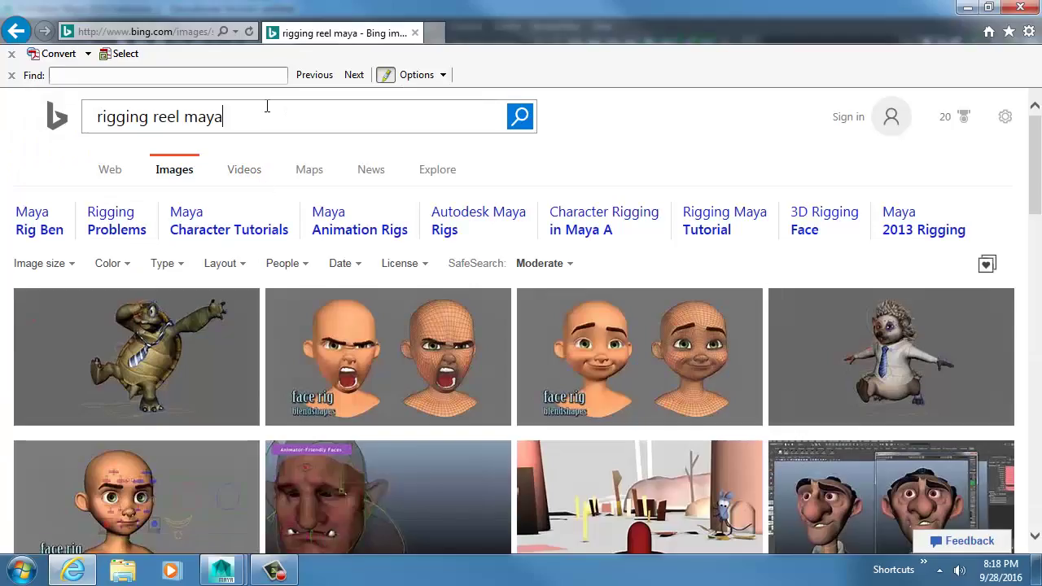
pyautogui.write('muscles')
pyautogui.press('Return')
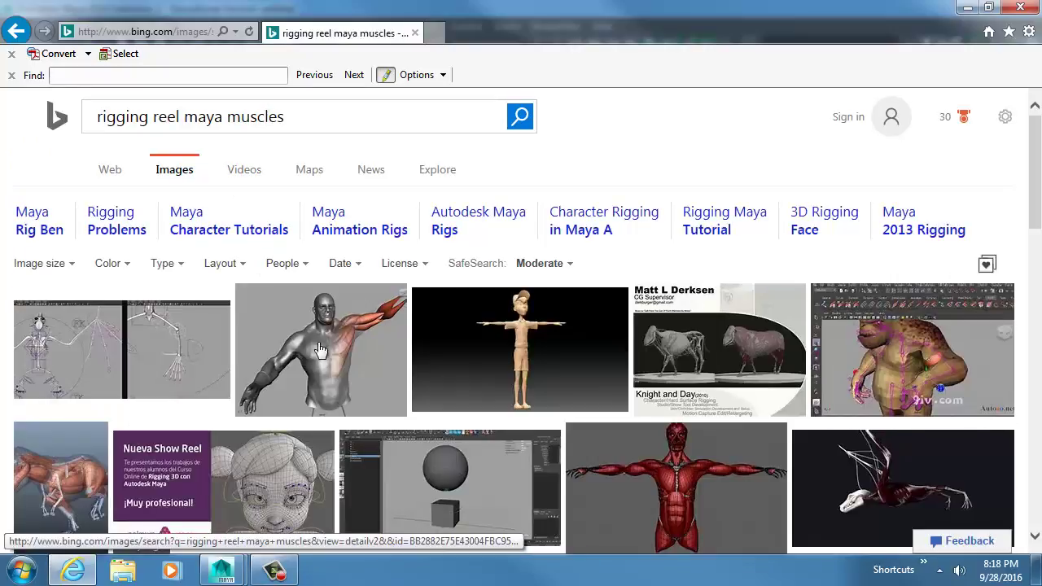
# Examine the enlarged muscle rig images one by one, from the grey male torso to the red full-muscle figure
pyautogui.click(320, 348)
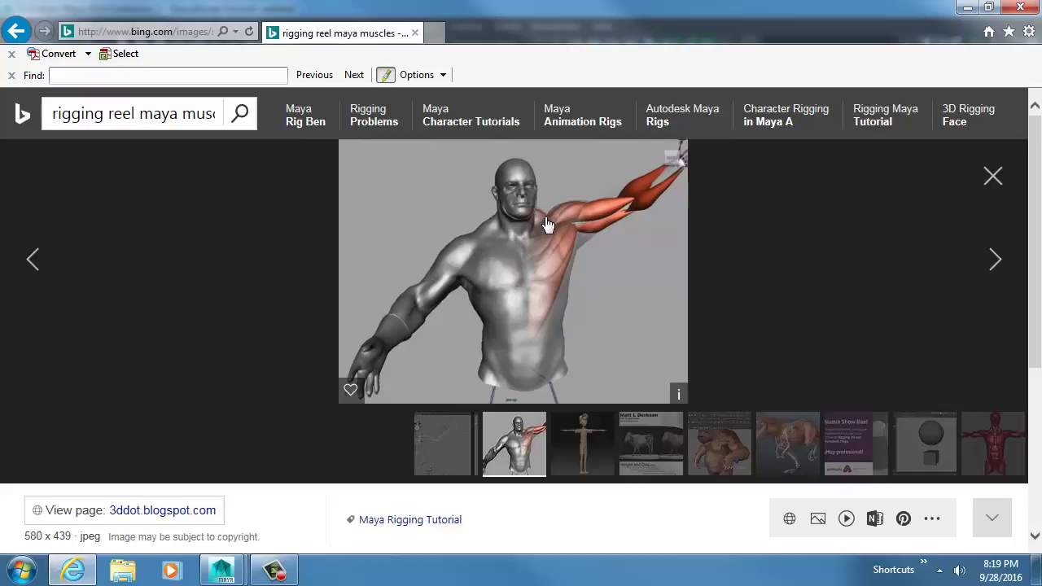
pyautogui.press('Right')
pyautogui.press('Right')
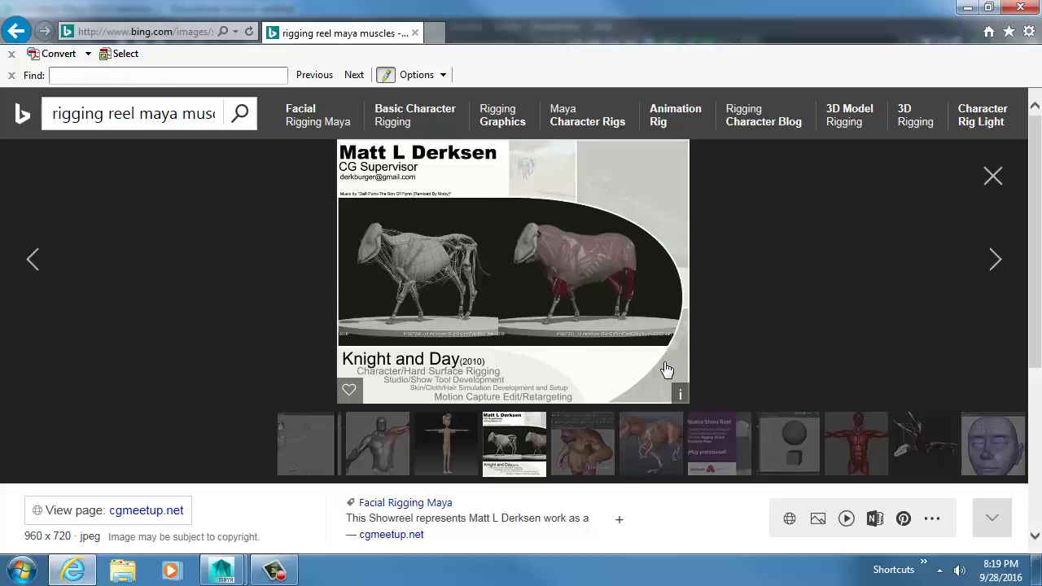
pyautogui.press('Right')
pyautogui.press('Right')
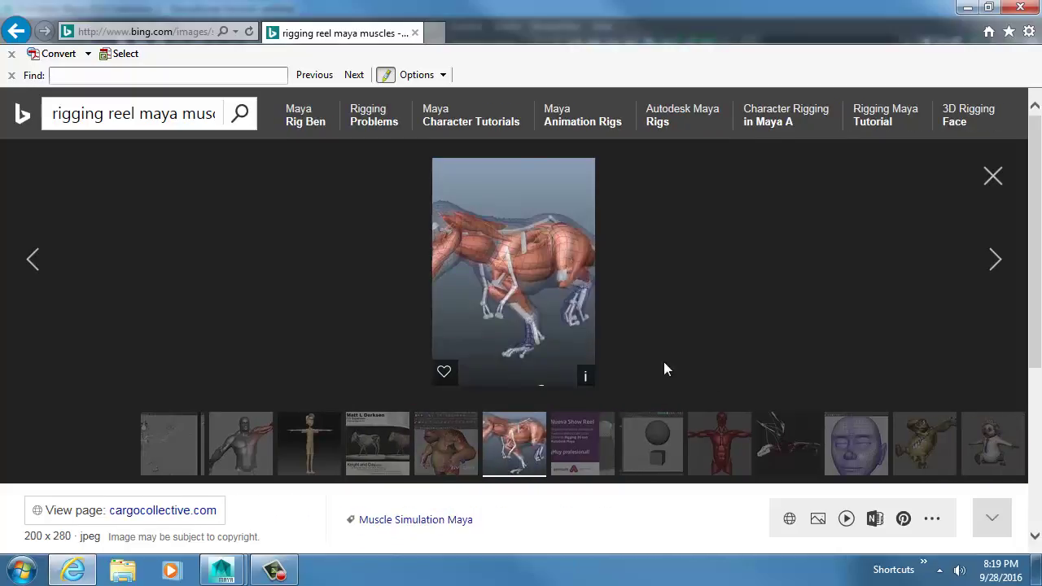
pyautogui.press('Left')
pyautogui.press('Right')
pyautogui.press('Right')
pyautogui.press('Right')
pyautogui.press('Right')
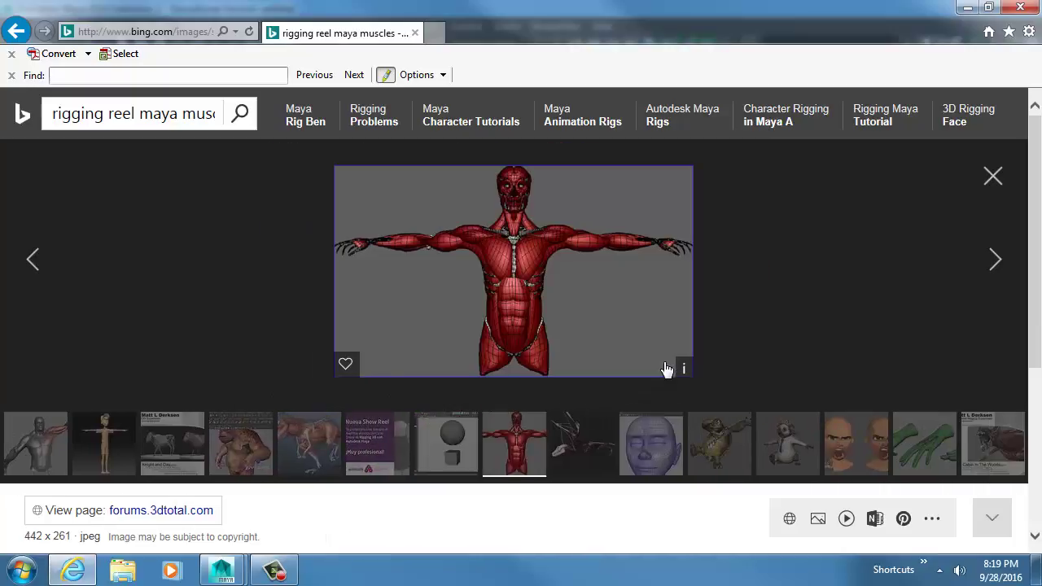
# Switch back to Maya and review the available Deform commands
pyautogui.hotkey('alt', 'Tab')
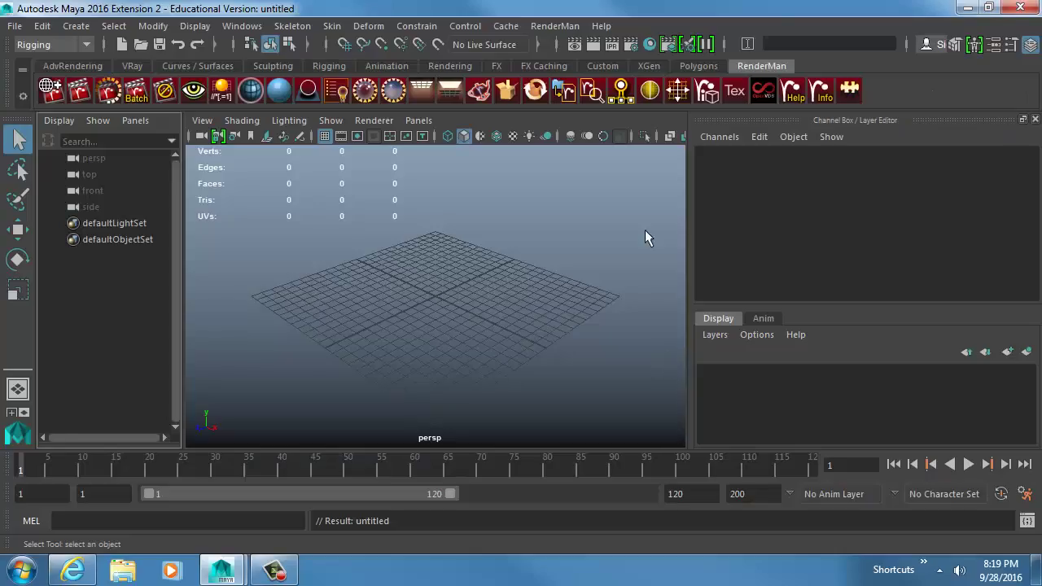
pyautogui.click(367, 26)
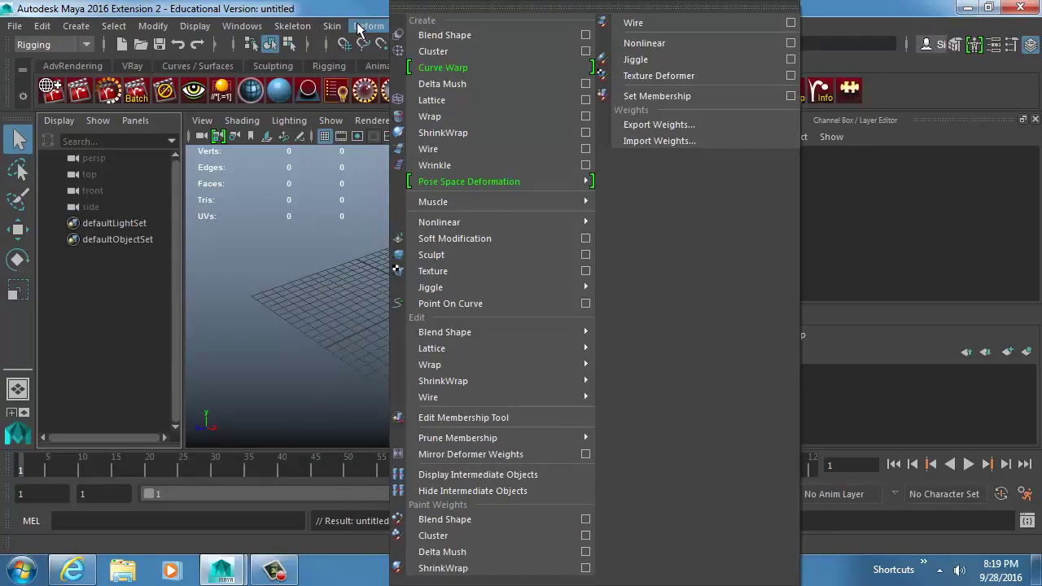
pyautogui.click(122, 37)
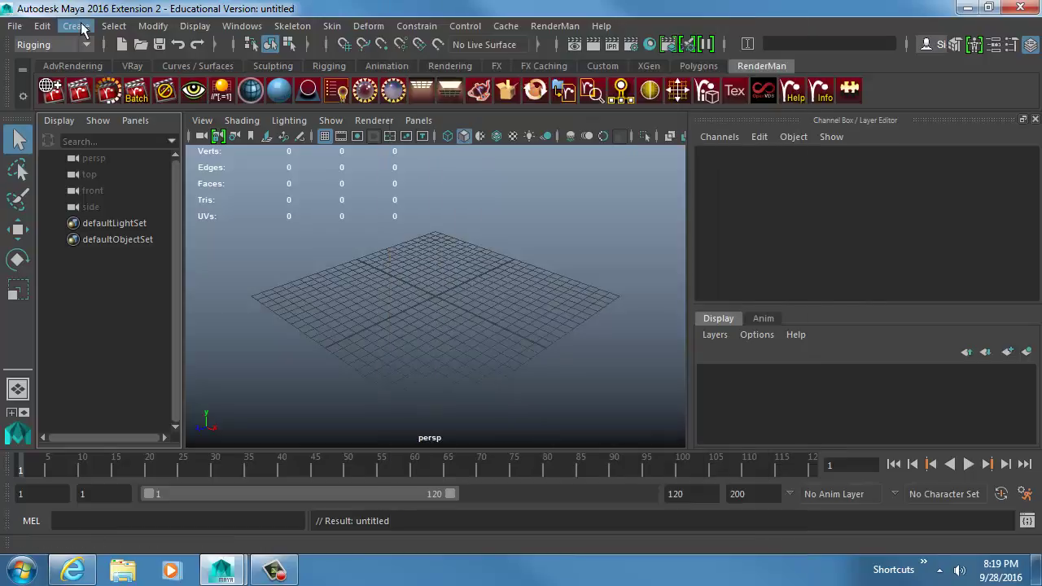
# Draw a polygon cylinder on the grid with a radius of about 5.9 and a height of about 10.3
pyautogui.click(75, 26)
pyautogui.moveTo(133, 75)
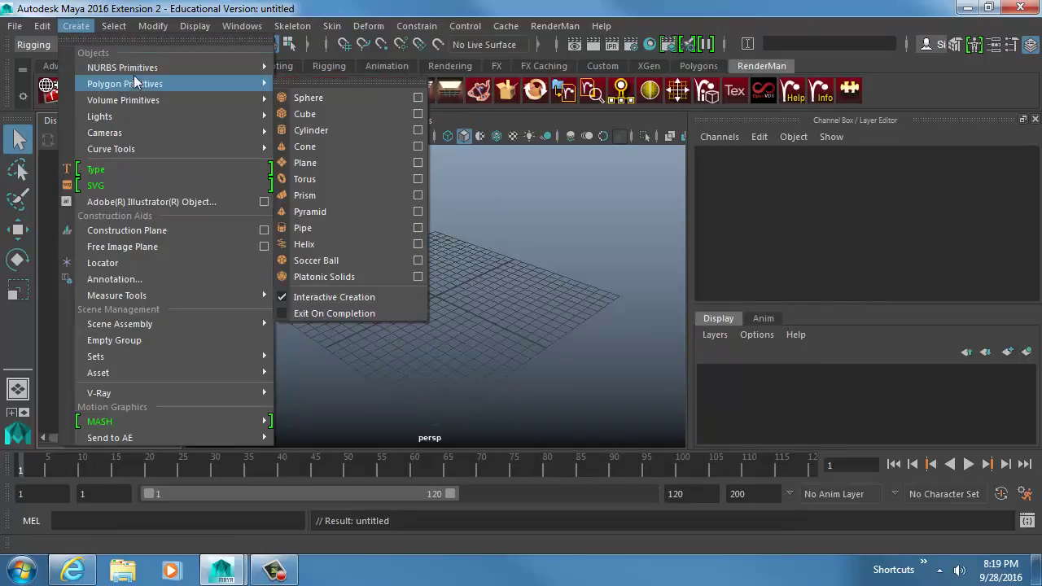
pyautogui.click(325, 118)
pyautogui.moveTo(414, 306); pyautogui.dragTo(463, 187)
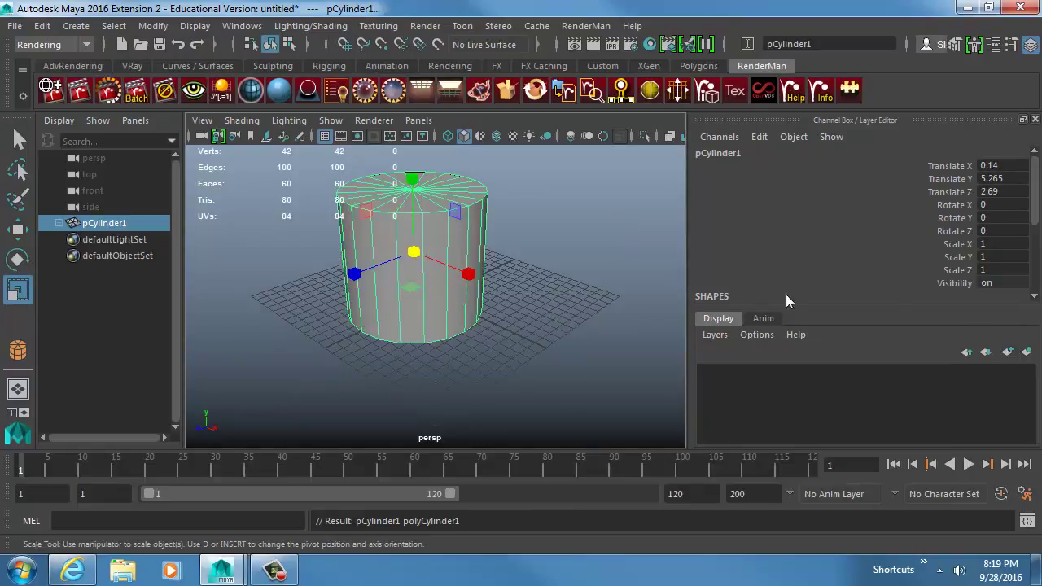
# Set the cylinder's radius and height to 1
pyautogui.scroll(-3, 967, 242)
pyautogui.scroll(-1, 967, 241)
pyautogui.moveTo(990, 203); pyautogui.dragTo(993, 217)
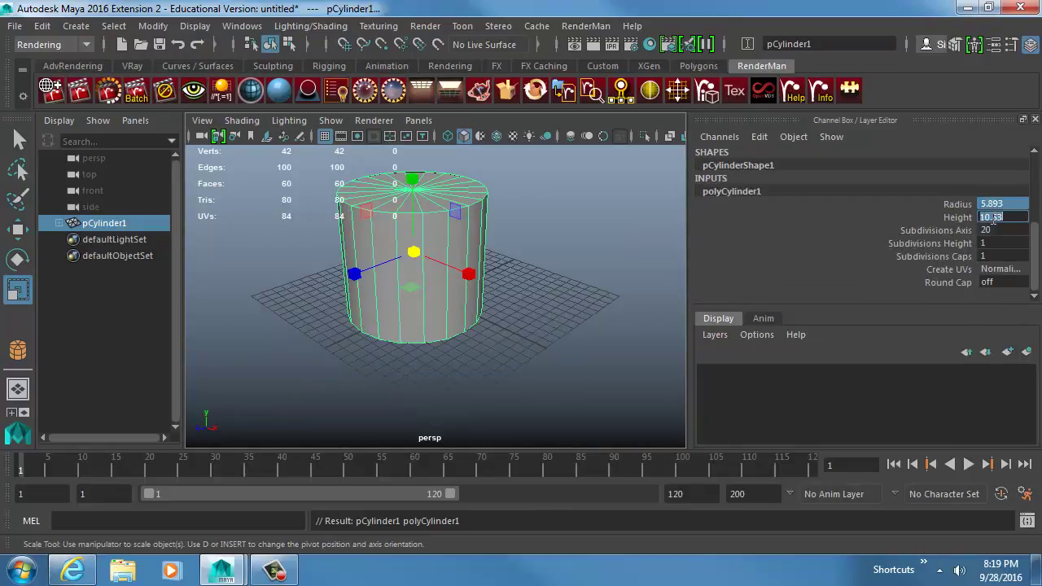
pyautogui.write('1')
pyautogui.press('Return')
pyautogui.click(965, 217)
pyautogui.scroll(3, 949, 214)
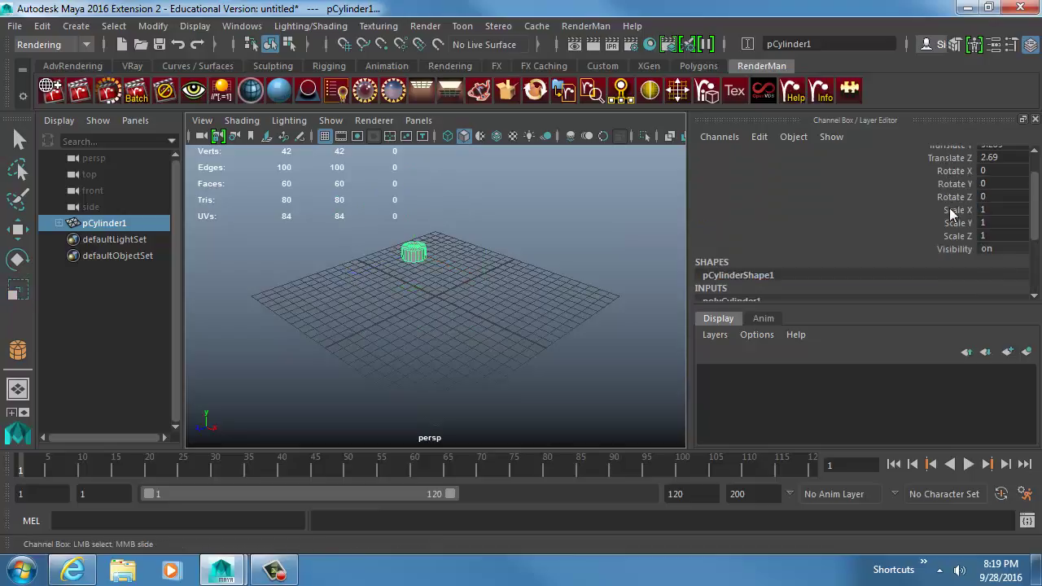
pyautogui.scroll(-1, 932, 226)
pyautogui.scroll(-2, 890, 263)
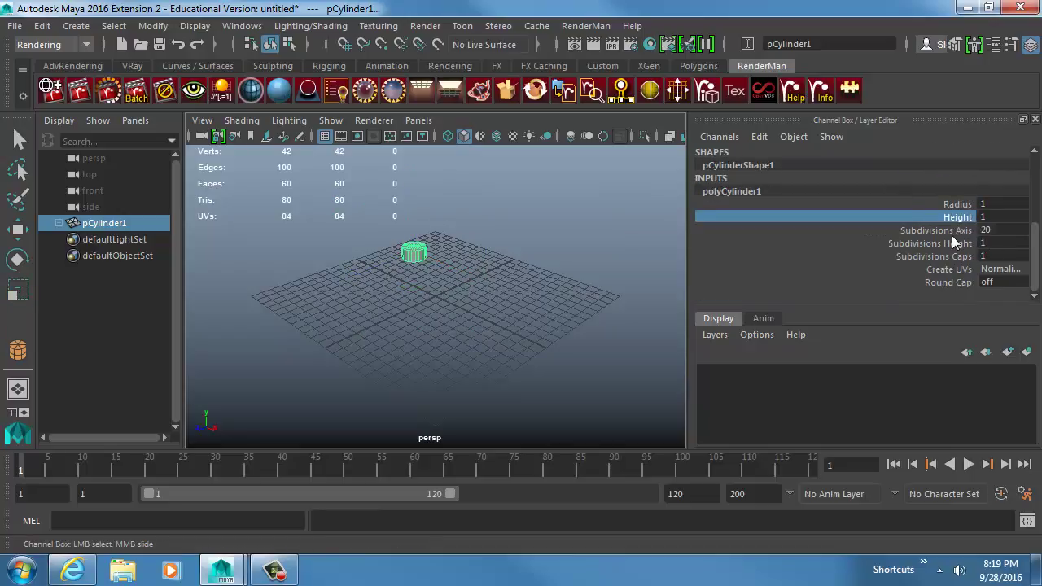
# Move the cylinder to the origin by setting Translate X, Y and Z to 0
pyautogui.scroll(3, 955, 242)
pyautogui.scroll(2, 956, 241)
pyautogui.moveTo(988, 165); pyautogui.dragTo(988, 193)
pyautogui.write('0')
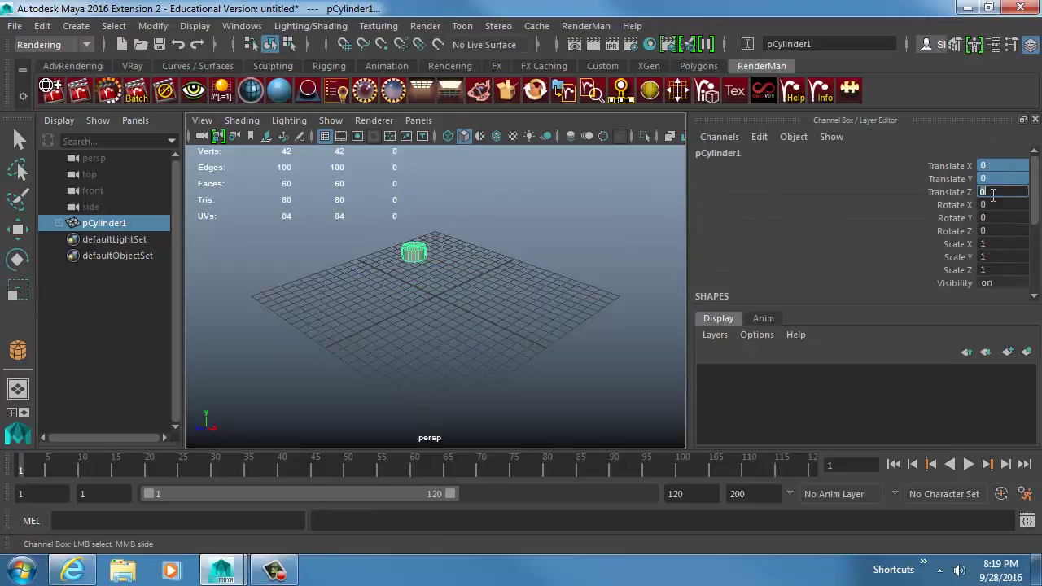
pyautogui.press('Return')
# Scale the cylinder into a tall thin pole, about 12.5 in Y and about 0.43 in X and Z, keeping it selected
pyautogui.press('r')
pyautogui.moveTo(436, 227); pyautogui.dragTo(472, 277)
pyautogui.click(507, 286)
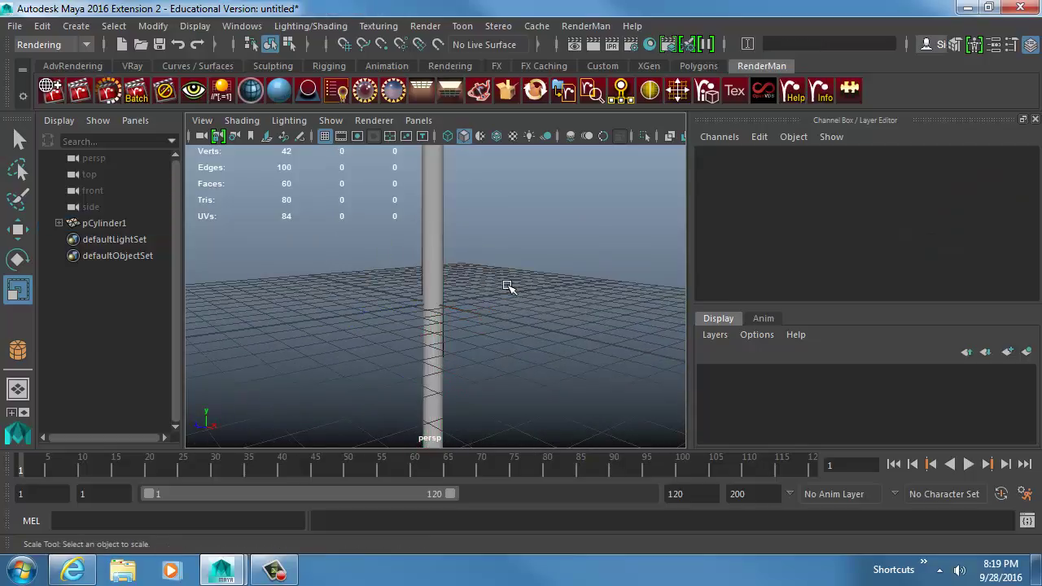
pyautogui.keyDown('alt'); pyautogui.moveTo(463, 242); pyautogui.dragTo(446, 336, button='middle'); pyautogui.keyUp('alt')
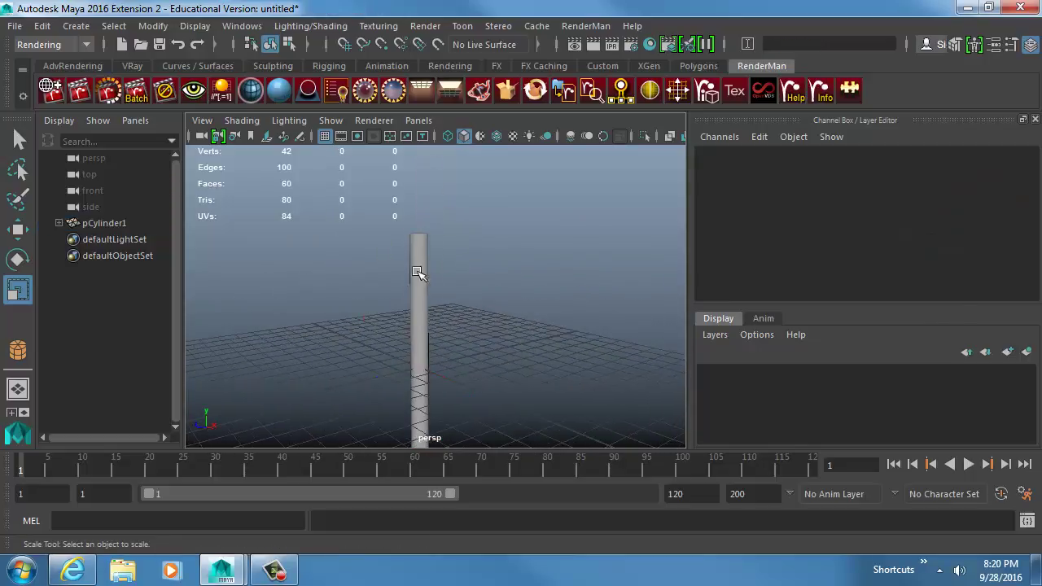
pyautogui.click(417, 273)
pyautogui.keyDown('alt'); pyautogui.moveTo(416, 272); pyautogui.dragTo(391, 236); pyautogui.keyUp('alt')
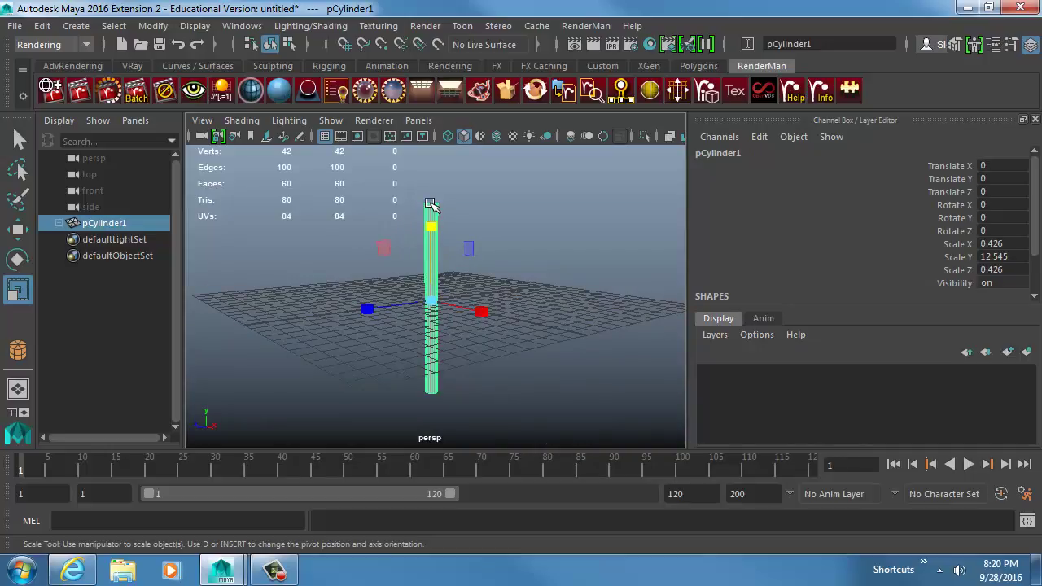
# Try to deform the pole by moving its upper ring of vertices, undo the move and return to object selection
pyautogui.moveTo(364, 161); pyautogui.dragTo(365, 100, button='right')
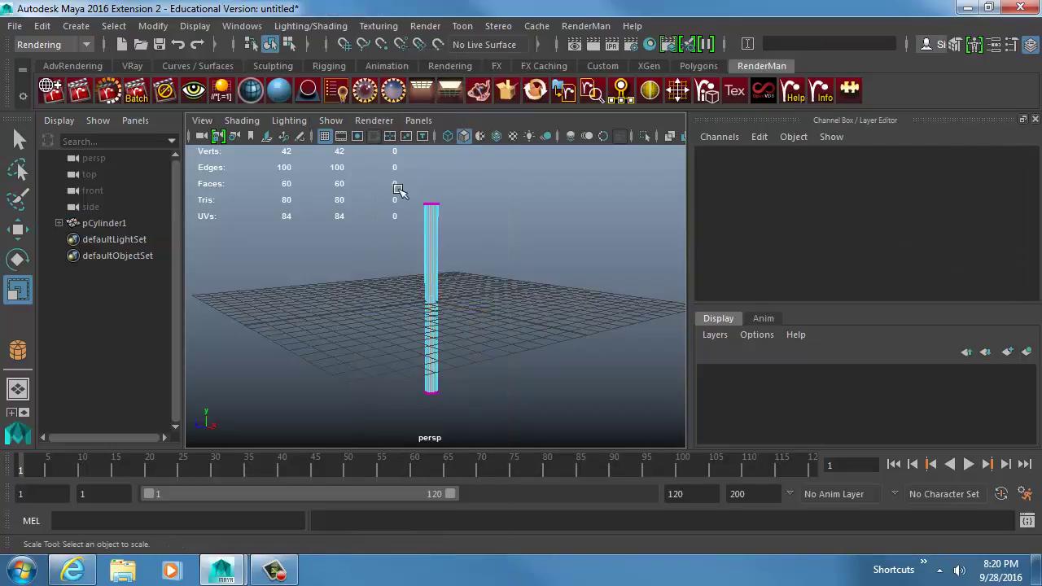
pyautogui.moveTo(396, 186); pyautogui.dragTo(451, 256)
pyautogui.moveTo(486, 324); pyautogui.dragTo(397, 416)
pyautogui.moveTo(402, 171); pyautogui.dragTo(595, 342)
pyautogui.press('w')
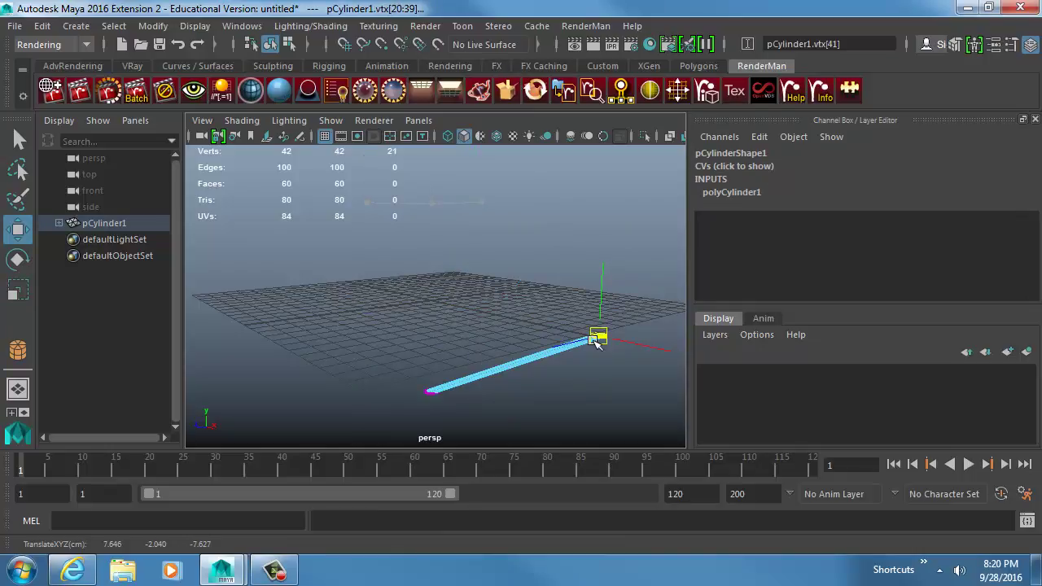
pyautogui.hotkey('ctrl', 'z')
pyautogui.press('F8')
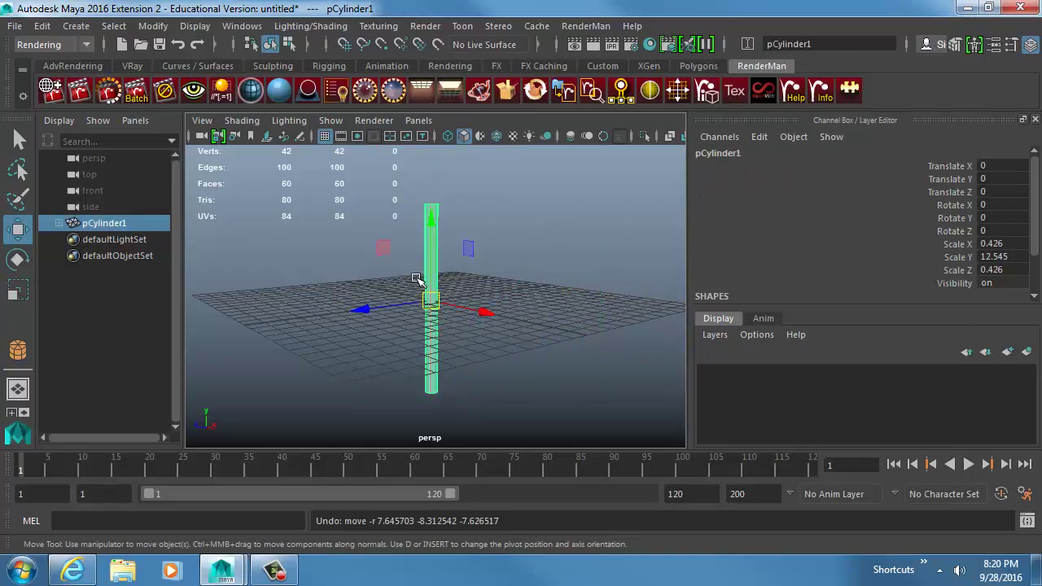
# Set the cylinder's Subdivisions Height to 40 and keep the cylinder selected
pyautogui.scroll(-2, 876, 243)
pyautogui.click(780, 277)
pyautogui.scroll(-3, 951, 252)
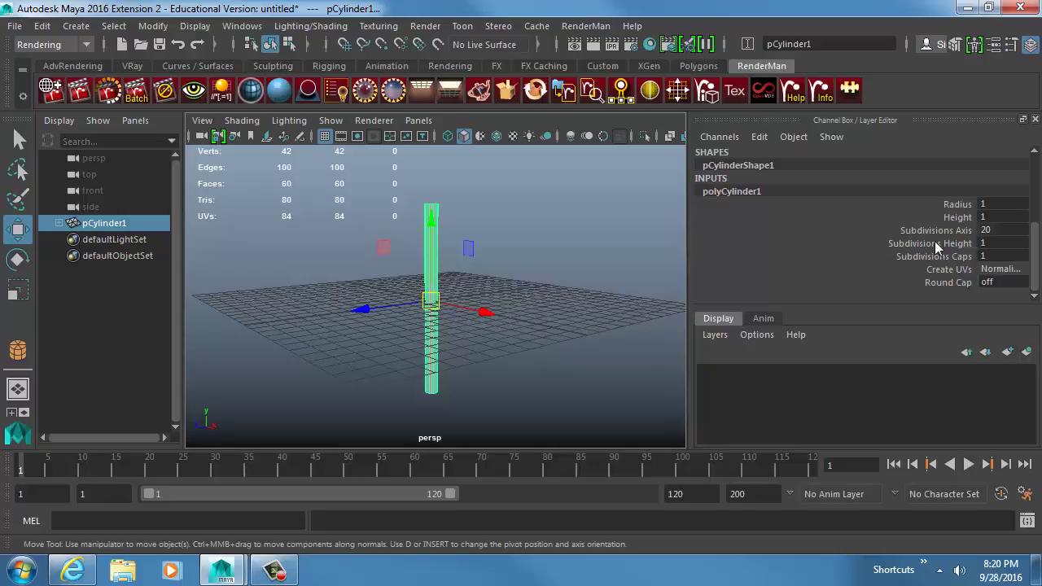
pyautogui.click(934, 244)
pyautogui.moveTo(464, 271); pyautogui.dragTo(550, 276, button='middle')
pyautogui.moveTo(695, 252); pyautogui.dragTo(757, 249, button='middle')
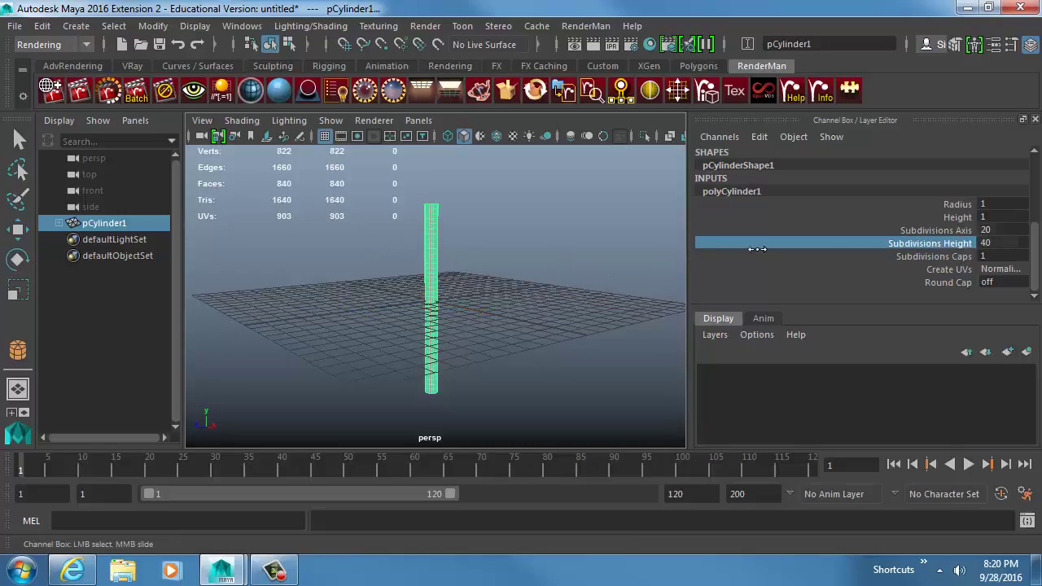
pyautogui.click(507, 308)
pyautogui.click(431, 284)
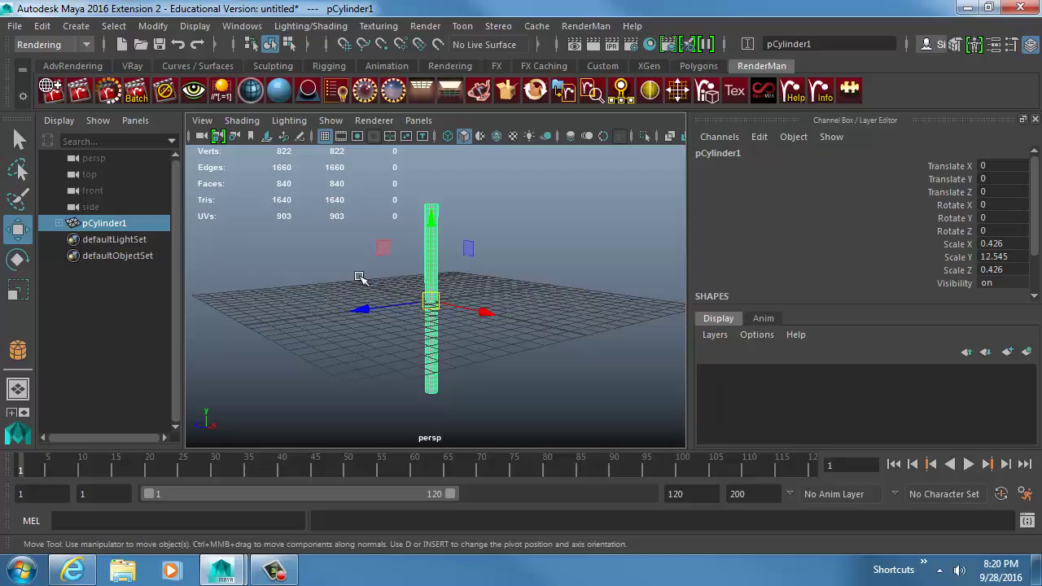
# Switch to the Rigging toolset, float the Nonlinear deformer list and apply a Bend deformer to the cylinder
pyautogui.keyDown('alt'); pyautogui.moveTo(420, 272); pyautogui.dragTo(546, 304, button='right'); pyautogui.keyUp('alt')
pyautogui.keyDown('alt'); pyautogui.moveTo(546, 304); pyautogui.dragTo(538, 345, button='middle'); pyautogui.keyUp('alt')
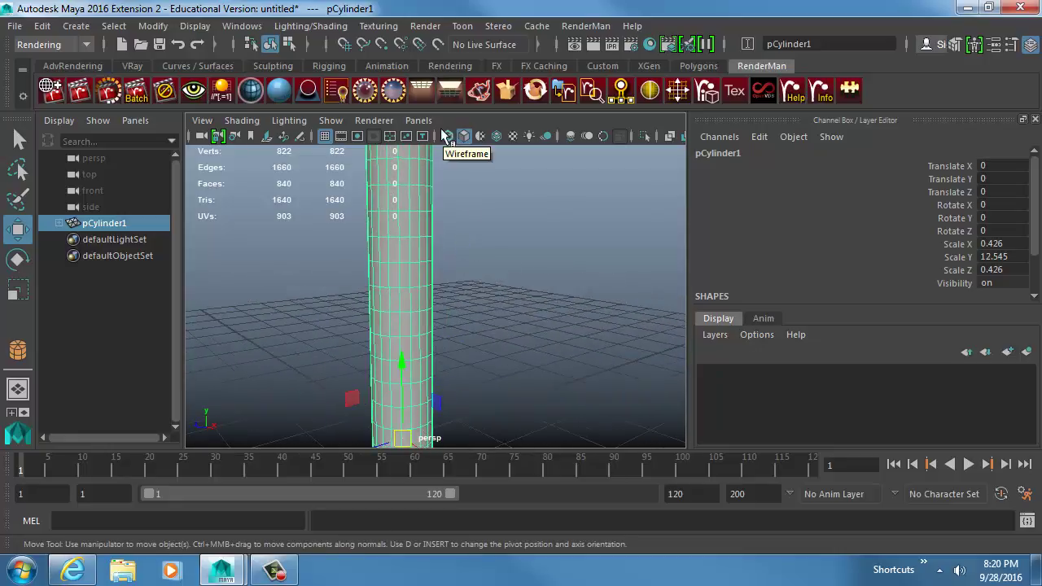
pyautogui.click(49, 45)
pyautogui.click(33, 79)
pyautogui.click(373, 26)
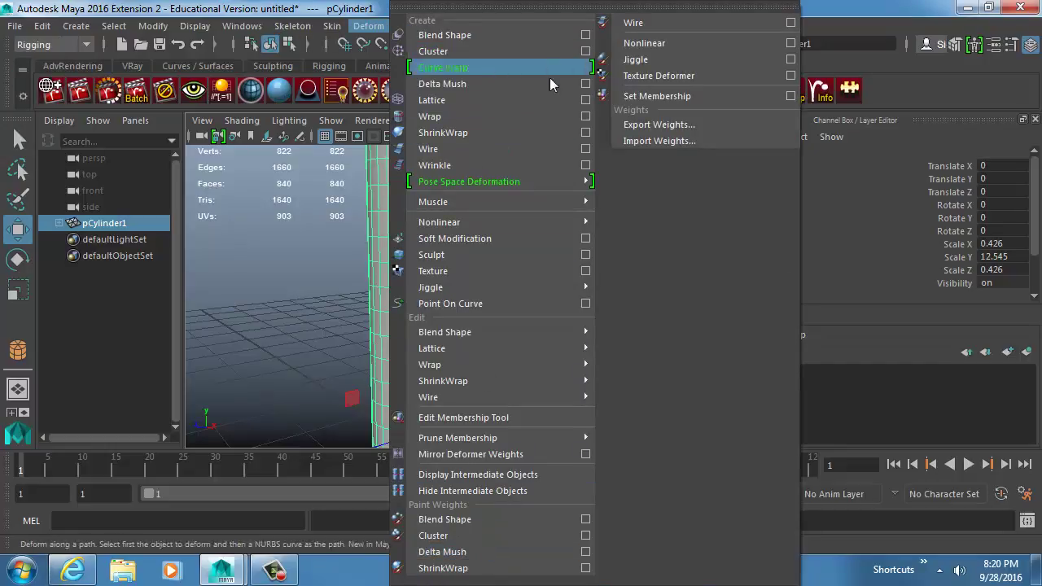
pyautogui.moveTo(507, 210)
pyautogui.click(647, 214)
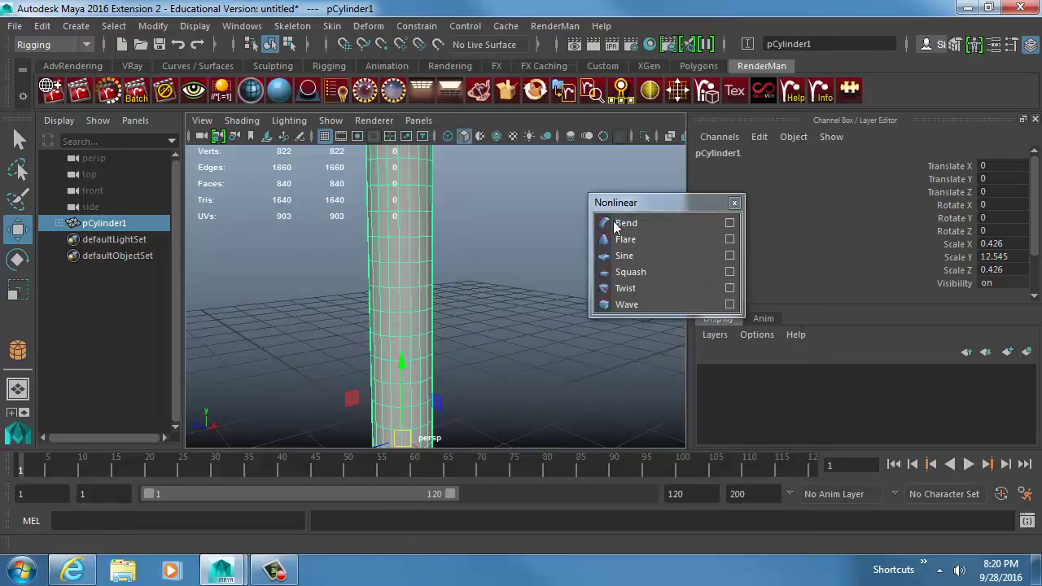
pyautogui.moveTo(647, 207); pyautogui.dragTo(240, 167)
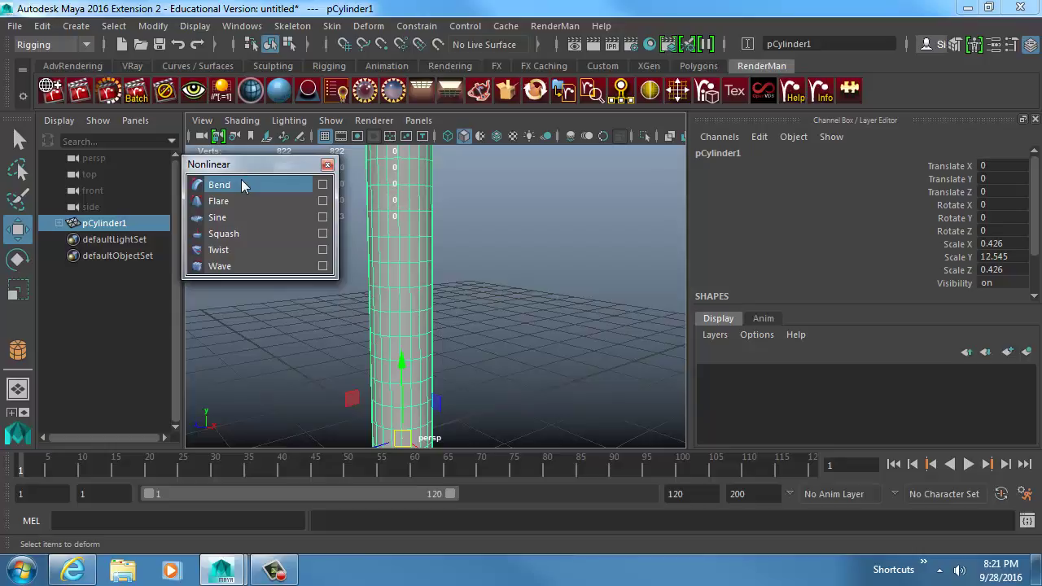
pyautogui.click(242, 184)
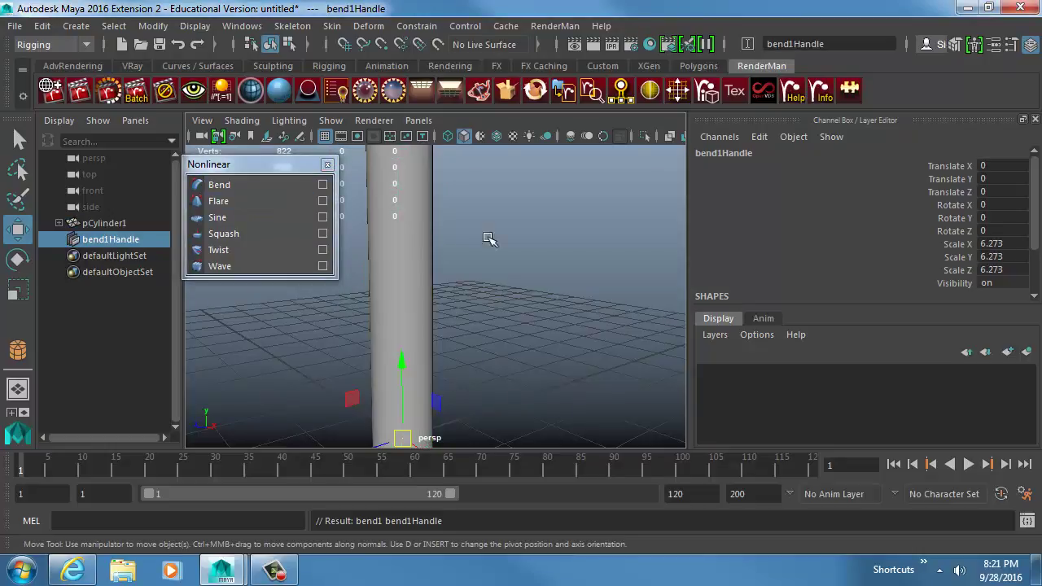
# Move the bend handle away from the cylinder to about 5.07 in Translate X
pyautogui.scroll(-5, 569, 288)
pyautogui.keyDown('alt'); pyautogui.moveTo(523, 308); pyautogui.dragTo(498, 236); pyautogui.keyUp('alt')
pyautogui.click(417, 285)
pyautogui.click(491, 244)
pyautogui.scroll(3, 570, 306)
pyautogui.press('q')
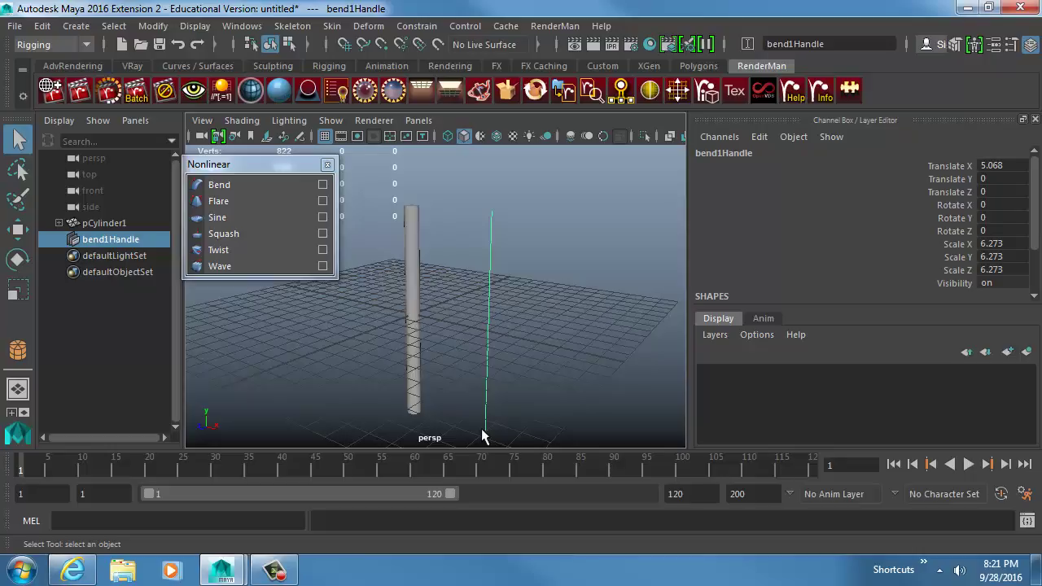
# Rotate the cylinder 90 degrees about X so it lies flat along the grid
pyautogui.click(415, 301)
pyautogui.press('e')
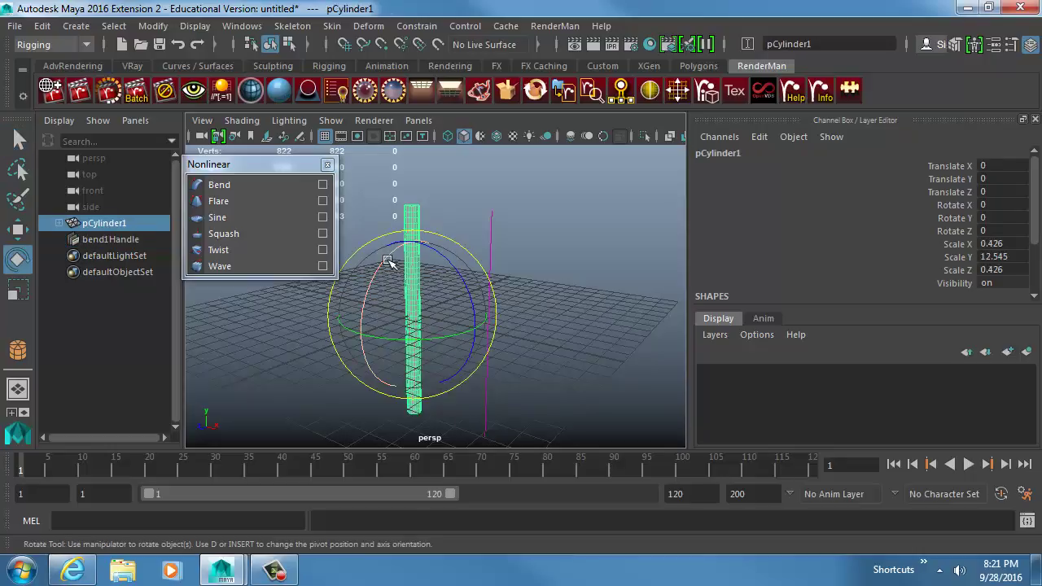
pyautogui.moveTo(388, 261); pyautogui.dragTo(374, 308)
pyautogui.hotkey('ctrl', 'z')
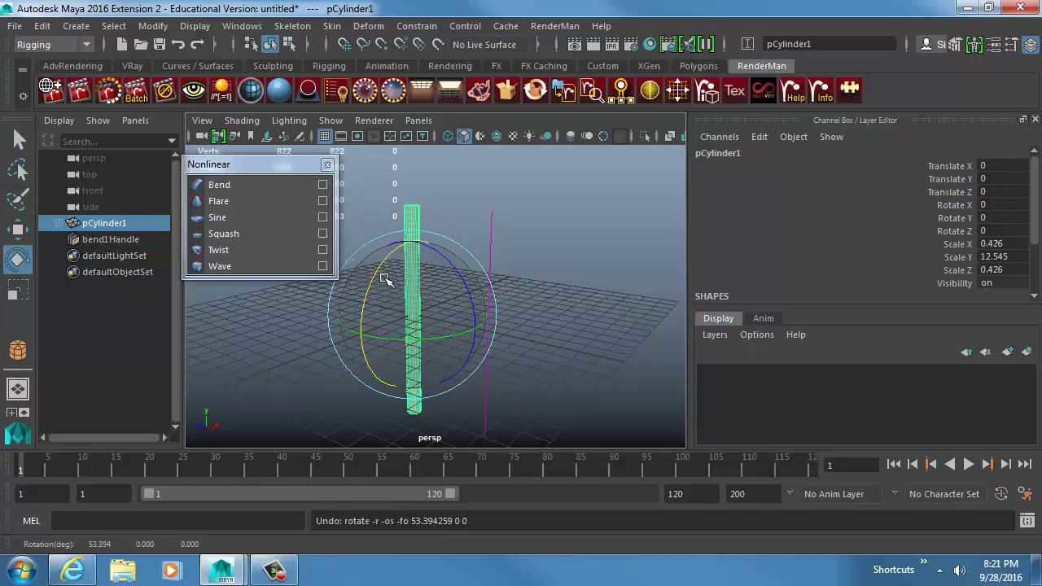
pyautogui.moveTo(383, 263); pyautogui.dragTo(347, 368)
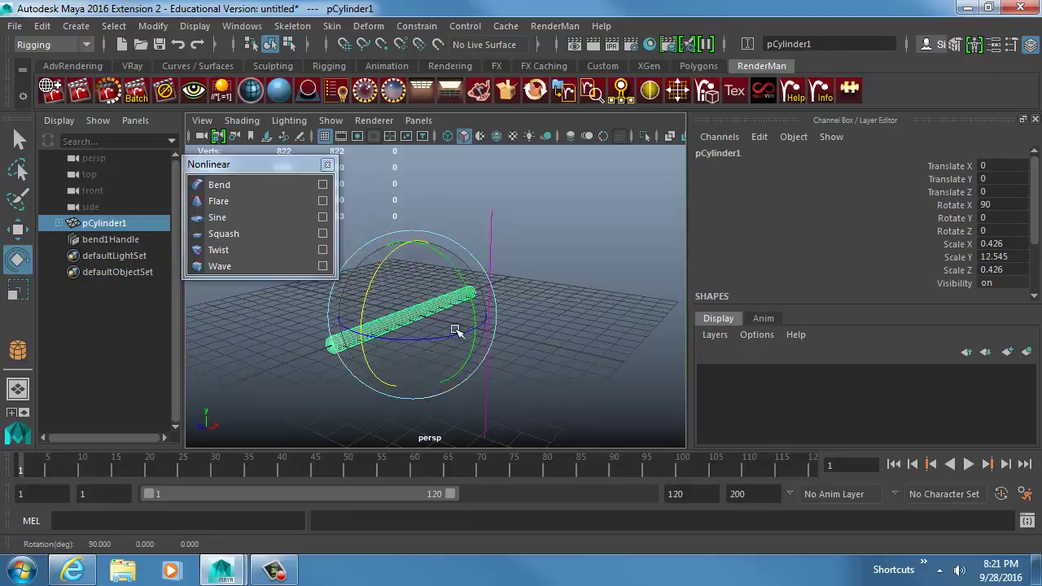
# Rotate the bend handle 90 degrees about X and move it back into the cylinder at about 0.12 in Translate X
pyautogui.moveTo(479, 216); pyautogui.dragTo(513, 244)
pyautogui.keyDown('alt'); pyautogui.moveTo(472, 304); pyautogui.dragTo(440, 284); pyautogui.keyUp('alt')
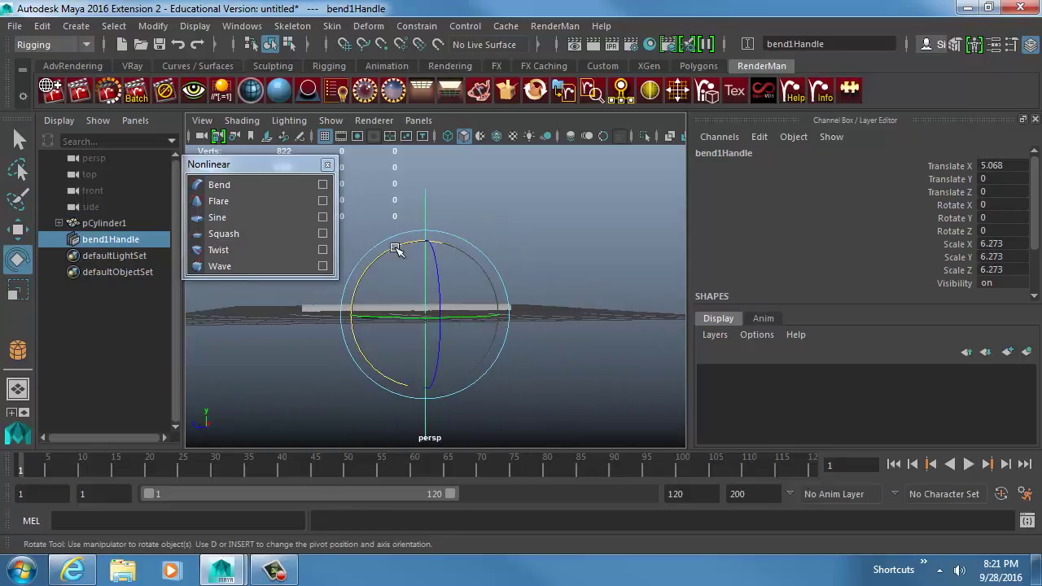
pyautogui.moveTo(396, 246); pyautogui.dragTo(495, 325)
pyautogui.press('w')
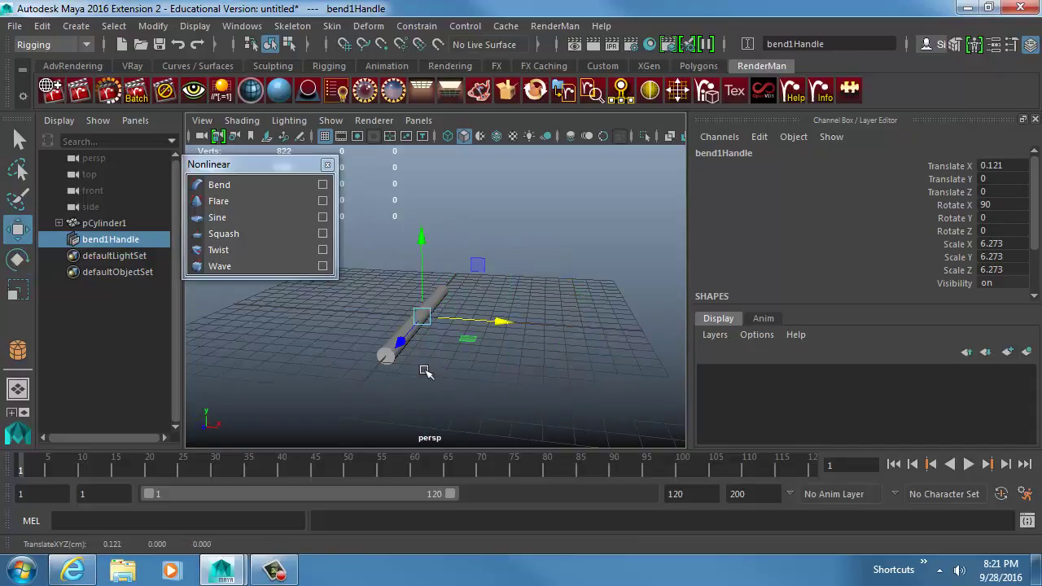
# Expand the bend1 input attributes of the bend handle and select Curvature for editing
pyautogui.keyDown('alt'); pyautogui.moveTo(426, 372); pyautogui.dragTo(576, 350); pyautogui.keyUp('alt')
pyautogui.keyDown('alt'); pyautogui.moveTo(577, 349); pyautogui.dragTo(618, 349, button='right'); pyautogui.keyUp('alt')
pyautogui.keyDown('alt'); pyautogui.moveTo(490, 358); pyautogui.dragTo(524, 310, button='middle'); pyautogui.keyUp('alt')
pyautogui.scroll(-2, 805, 256)
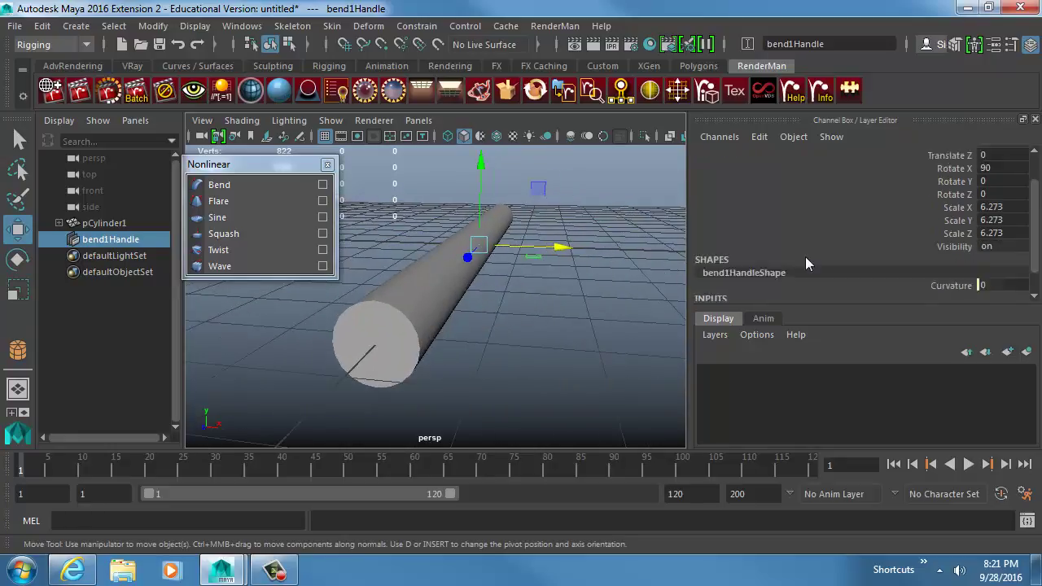
pyautogui.click(727, 282)
pyautogui.scroll(-2, 783, 247)
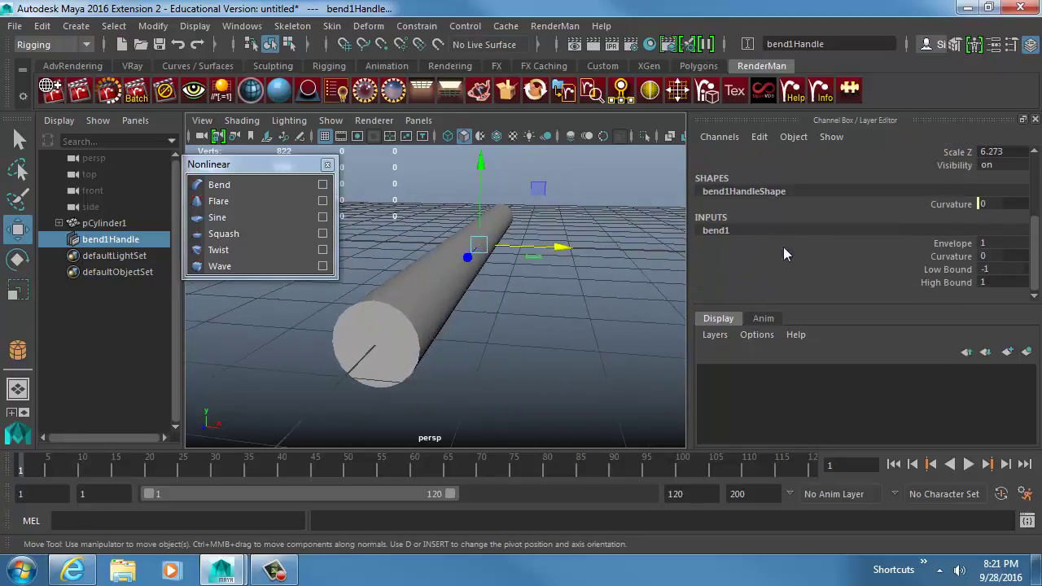
pyautogui.click(946, 258)
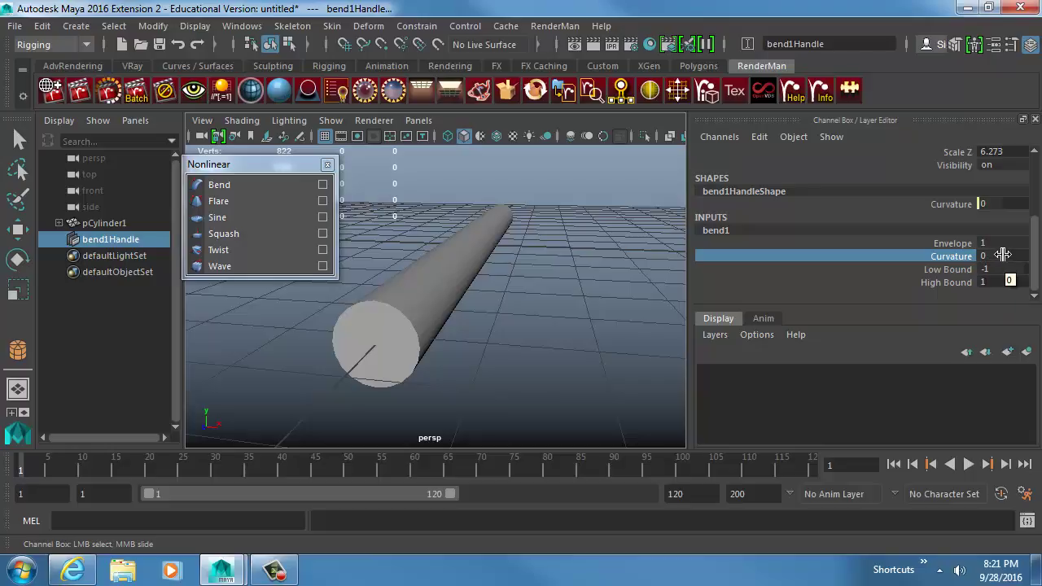
# Try Curvature values of -2 and 3 on the bend deformer, and undo the changes
pyautogui.click(988, 256)
pyautogui.write('-2')
pyautogui.press('Return')
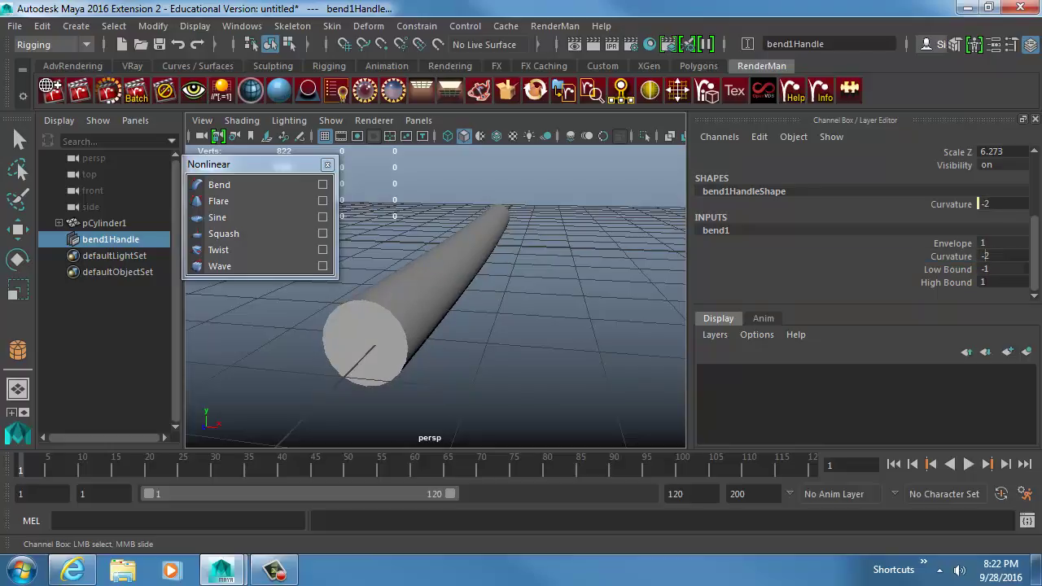
pyautogui.moveTo(985, 255); pyautogui.dragTo(1026, 255, button='middle')
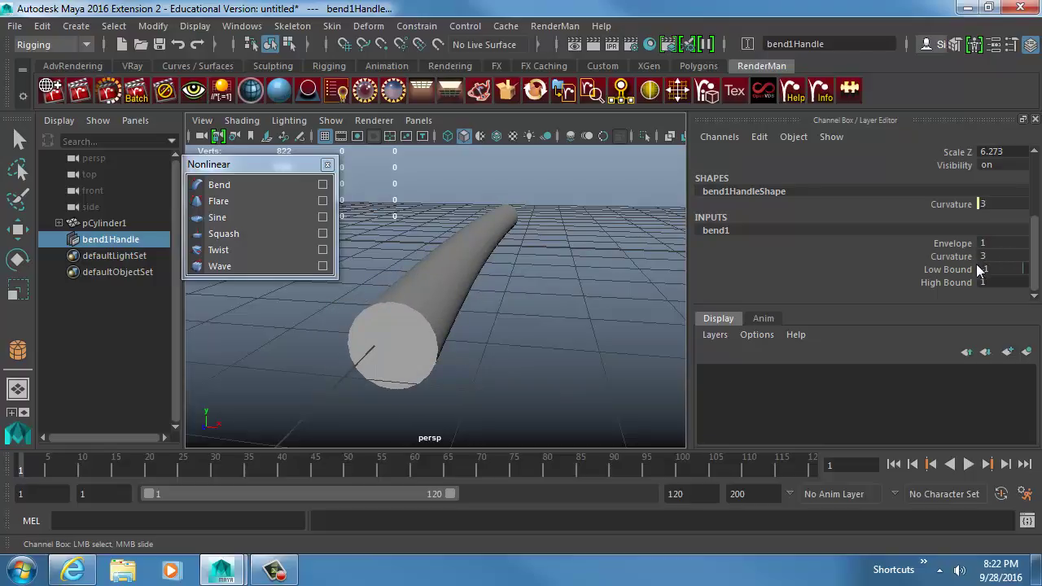
pyautogui.hotkey('ctrl', 'z')
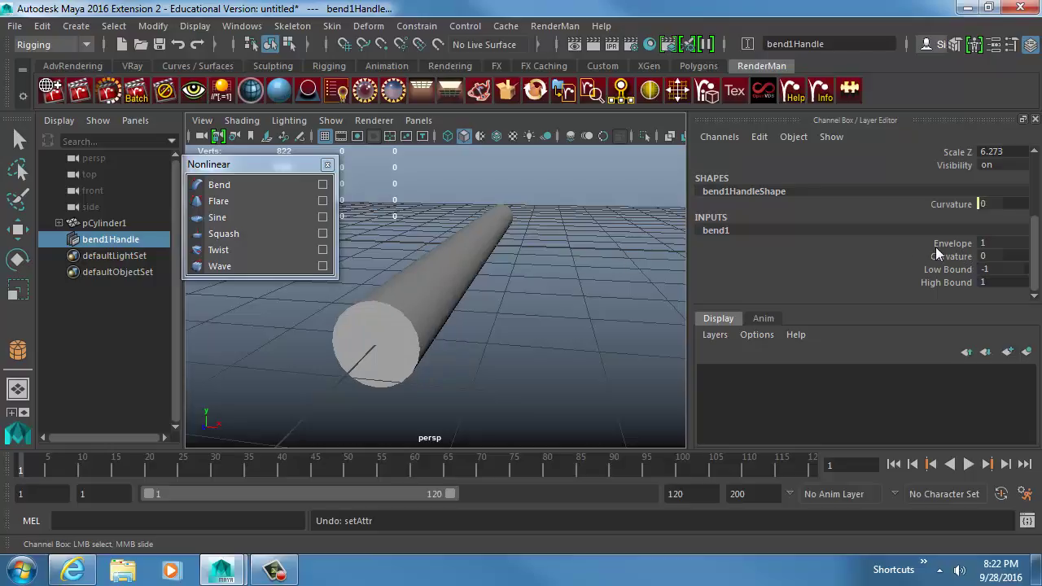
# Bend the cylinder into a half-circle arch by raising the deformer's Curvature to about 90.5
pyautogui.click(949, 255)
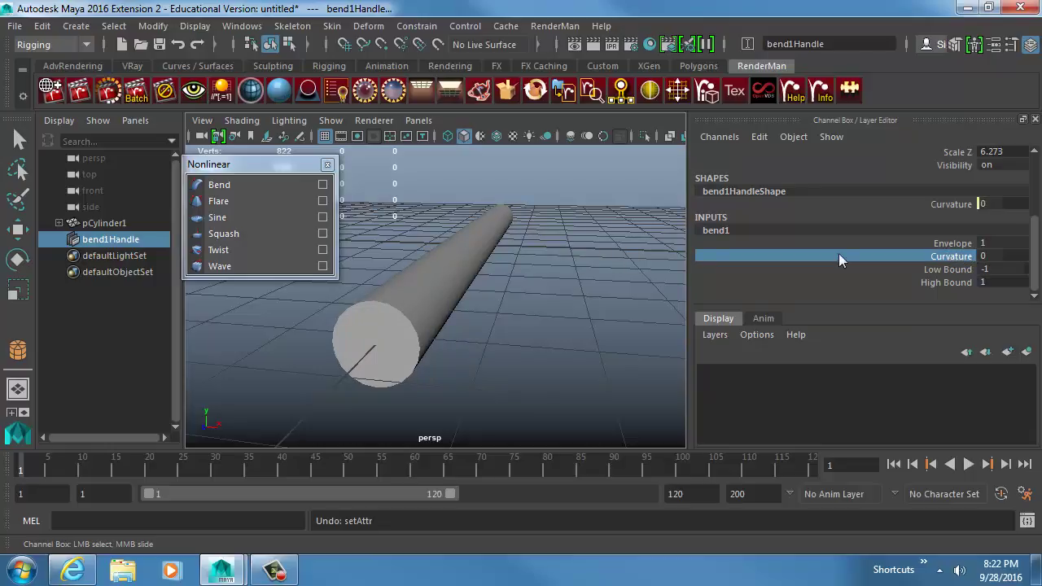
pyautogui.moveTo(516, 253); pyautogui.dragTo(591, 248, button='middle')
pyautogui.keyDown('alt'); pyautogui.moveTo(574, 226); pyautogui.dragTo(558, 290); pyautogui.keyUp('alt')
pyautogui.moveTo(558, 291); pyautogui.dragTo(525, 289, button='middle')
pyautogui.keyDown('alt'); pyautogui.moveTo(540, 298); pyautogui.dragTo(524, 313, button='middle'); pyautogui.keyUp('alt')
pyautogui.keyDown('alt'); pyautogui.moveTo(524, 313); pyautogui.dragTo(456, 325); pyautogui.keyUp('alt')
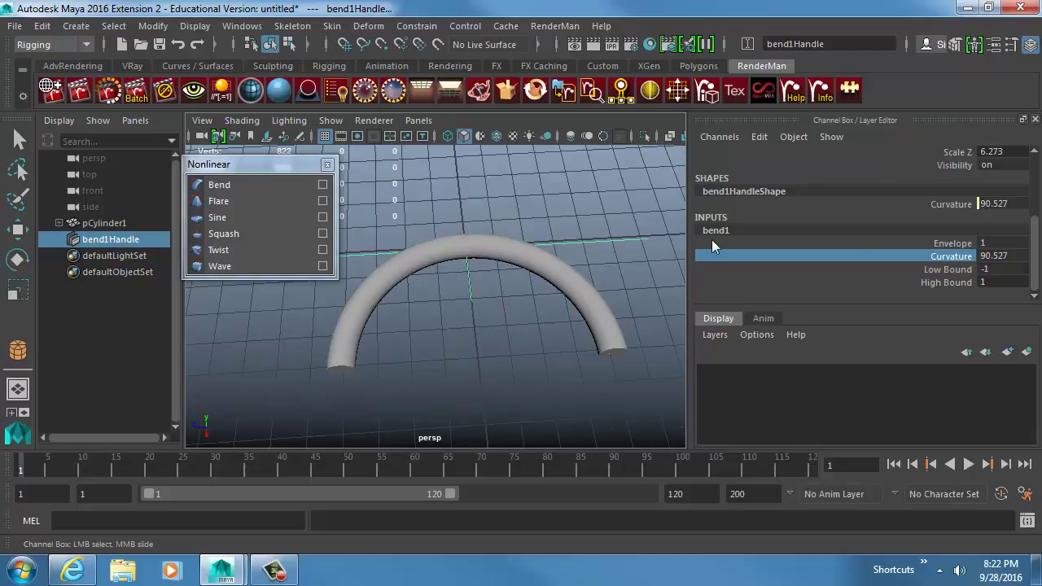
# Set the bend deformer's Low Bound to 0 so that only one half of the cylinder bends
pyautogui.click(962, 270)
pyautogui.click(957, 282)
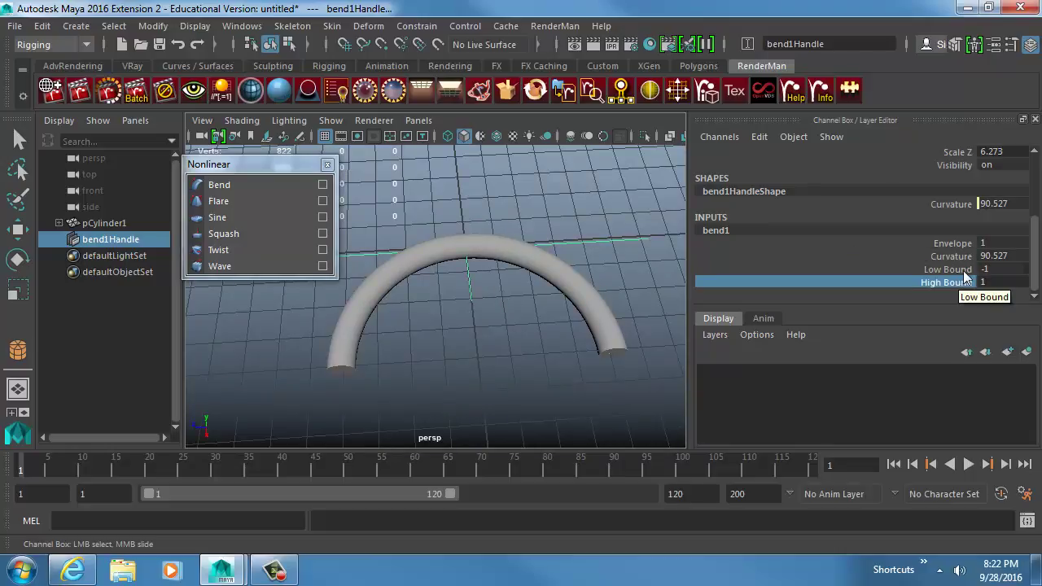
pyautogui.click(997, 269)
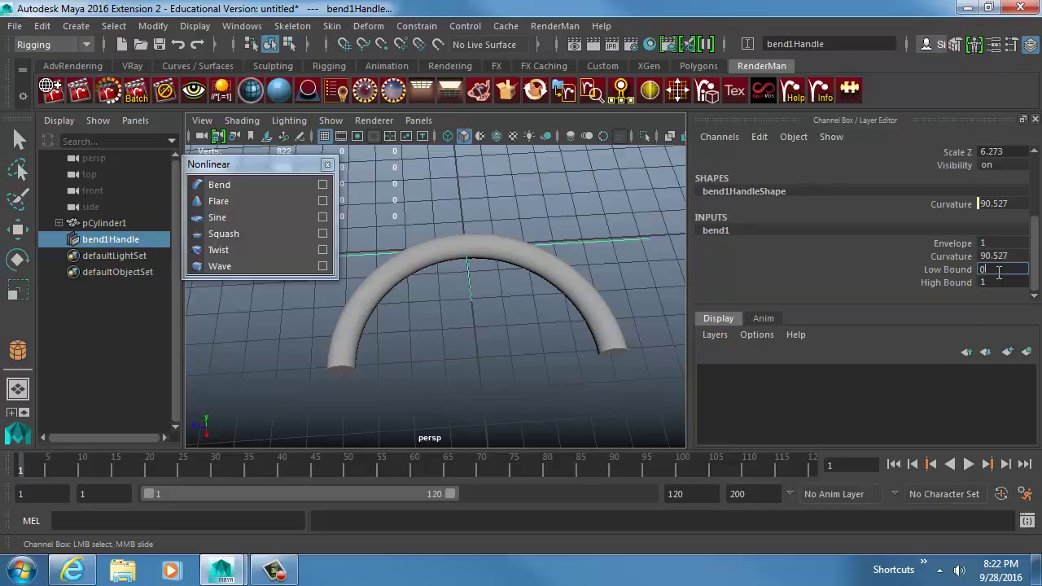
pyautogui.write('0')
pyautogui.press('Return')
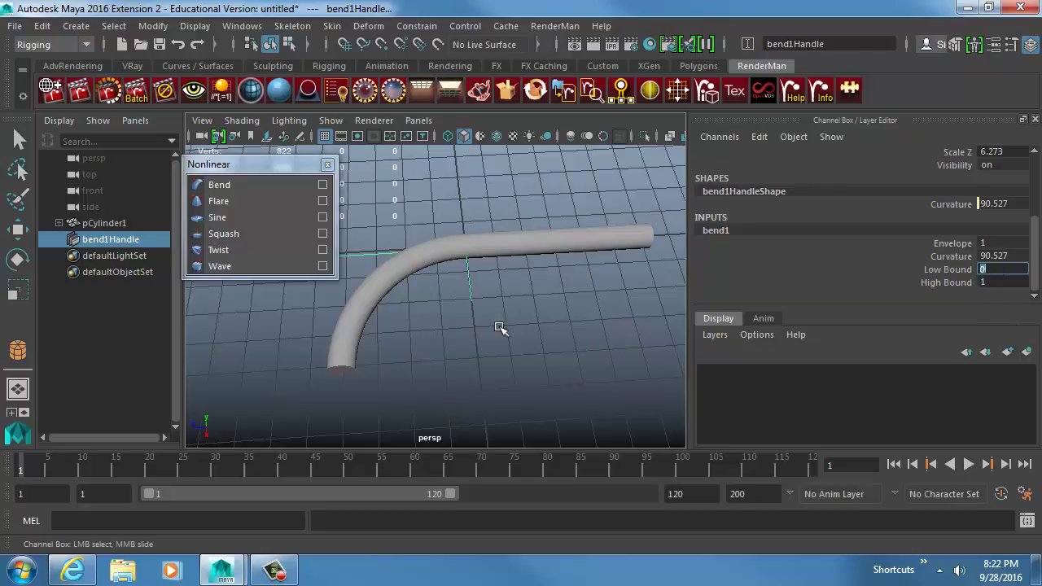
# Vary the bend deformer's Curvature and leave it at about 24
pyautogui.click(965, 258)
pyautogui.moveTo(429, 318); pyautogui.dragTo(350, 250, button='middle')
pyautogui.keyDown('alt'); pyautogui.moveTo(350, 250); pyautogui.dragTo(530, 356); pyautogui.keyUp('alt')
pyautogui.moveTo(530, 356); pyautogui.dragTo(565, 321, button='middle')
pyautogui.keyDown('alt'); pyautogui.moveTo(565, 320); pyautogui.dragTo(512, 300); pyautogui.keyUp('alt')
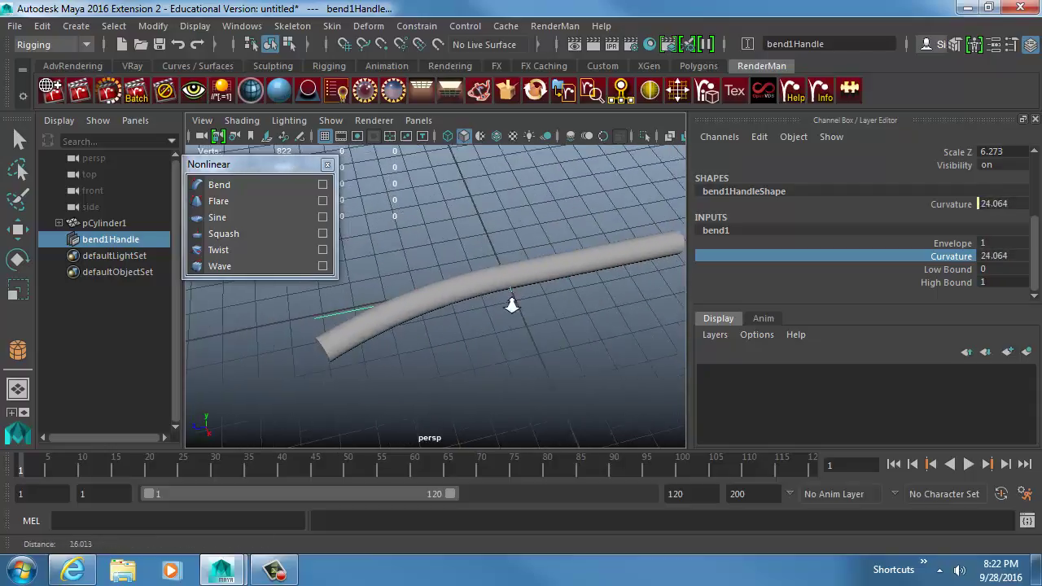
# Set the bend deformer's Low Bound to -1
pyautogui.click(973, 269)
pyautogui.click(983, 270)
pyautogui.write('-')
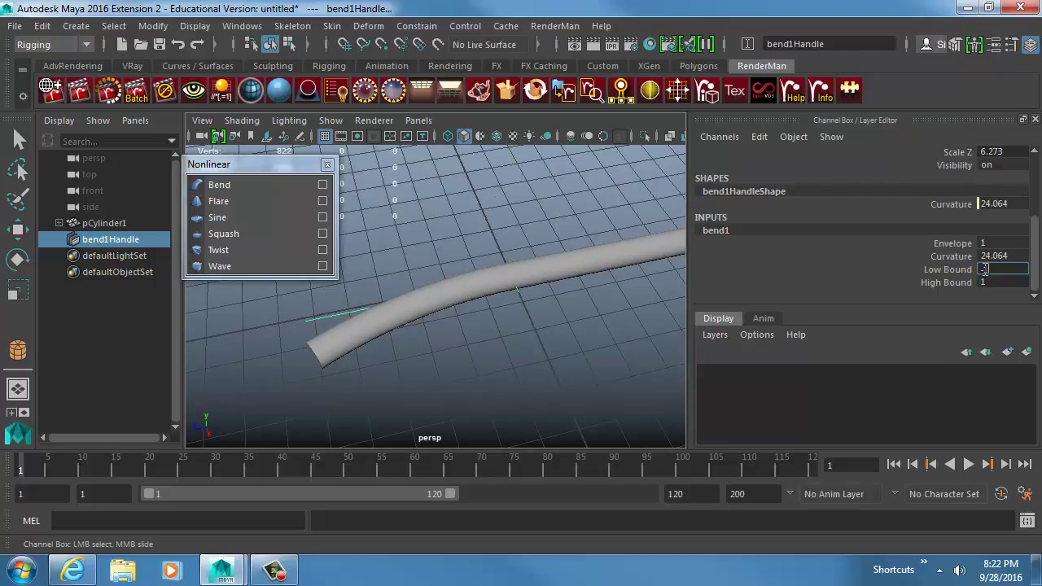
pyautogui.write('1')
pyautogui.press('Return')
# Set the bend deformer's High Bound to 0 and test the bend by varying its Curvature
pyautogui.click(990, 281)
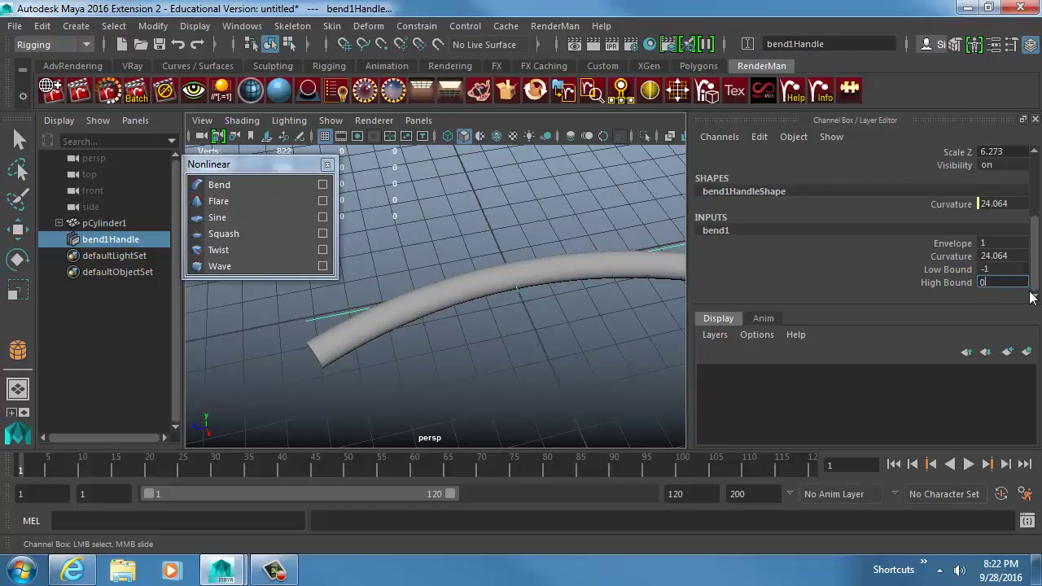
pyautogui.write('0')
pyautogui.press('Return')
pyautogui.click(953, 257)
pyautogui.moveTo(623, 244); pyautogui.dragTo(503, 298, button='middle')
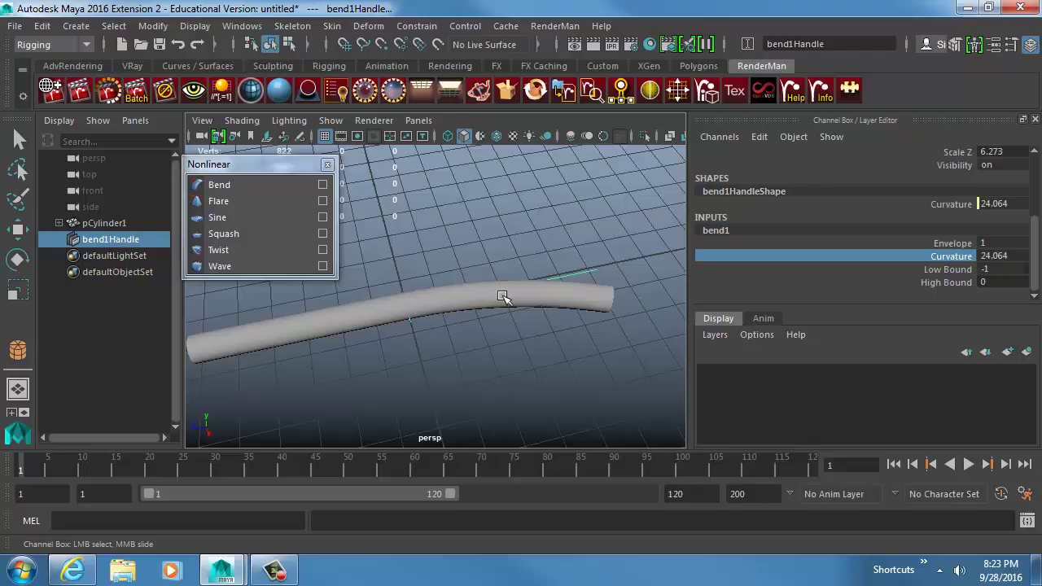
# Move the bend handle away from the cylinder so its curve can be seen separately
pyautogui.press('w')
pyautogui.moveTo(419, 341); pyautogui.dragTo(583, 297)
pyautogui.press('q')
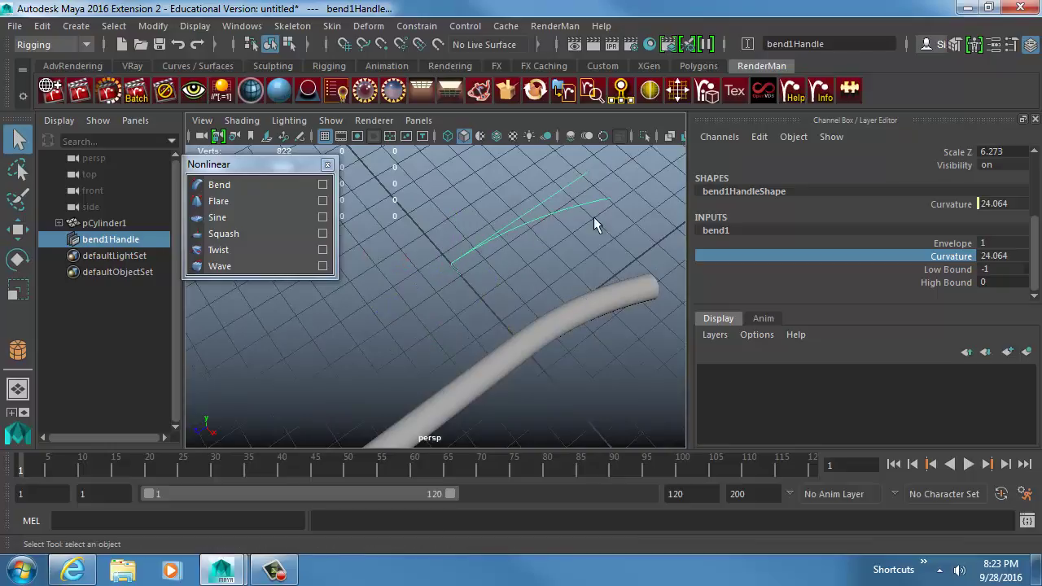
# Set the bend deformer's High Bound to 1
pyautogui.doubleClick(990, 281)
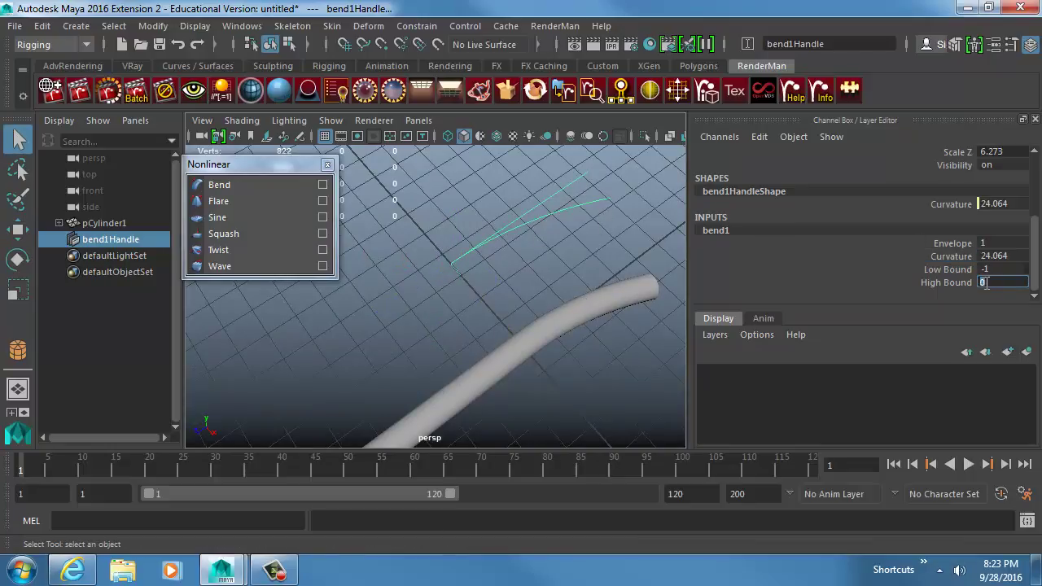
pyautogui.write('1')
pyautogui.press('Return')
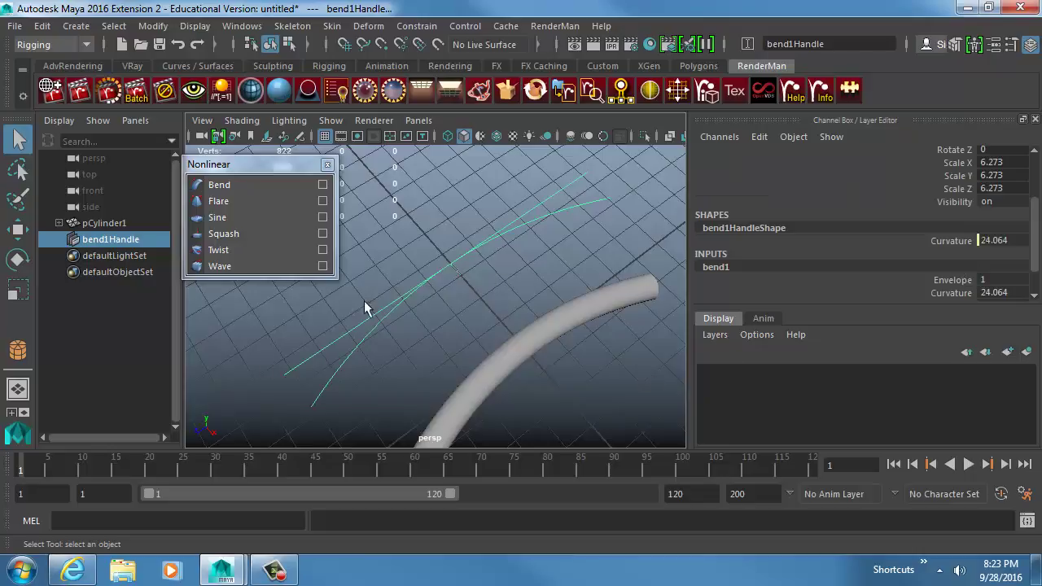
# Test the bend deformer's Curvature with both bounds active, ending on a value of about 69.9
pyautogui.scroll(-2, 944, 267)
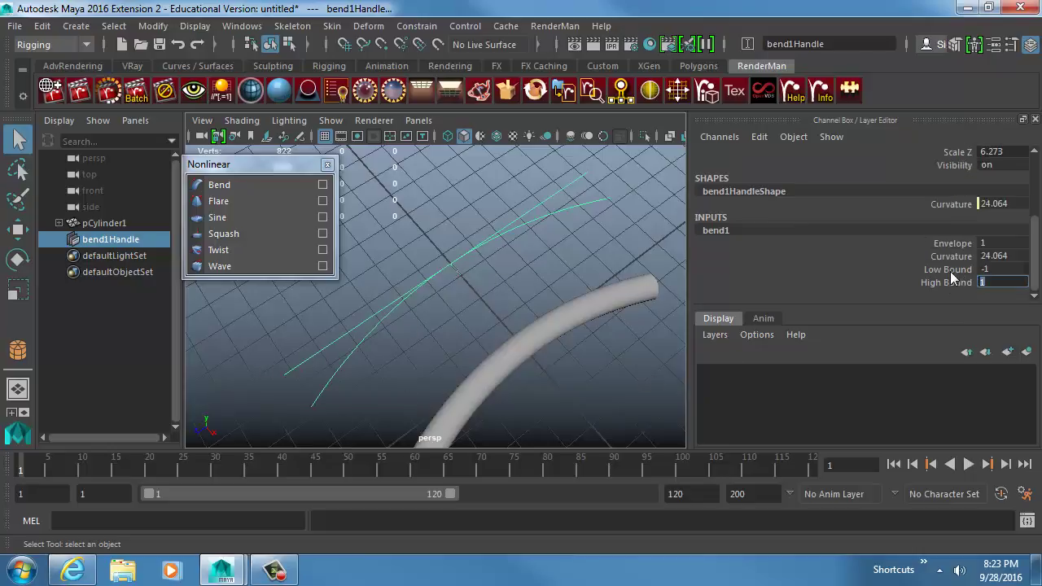
pyautogui.click(951, 256)
pyautogui.moveTo(458, 298); pyautogui.dragTo(487, 322, button='middle')
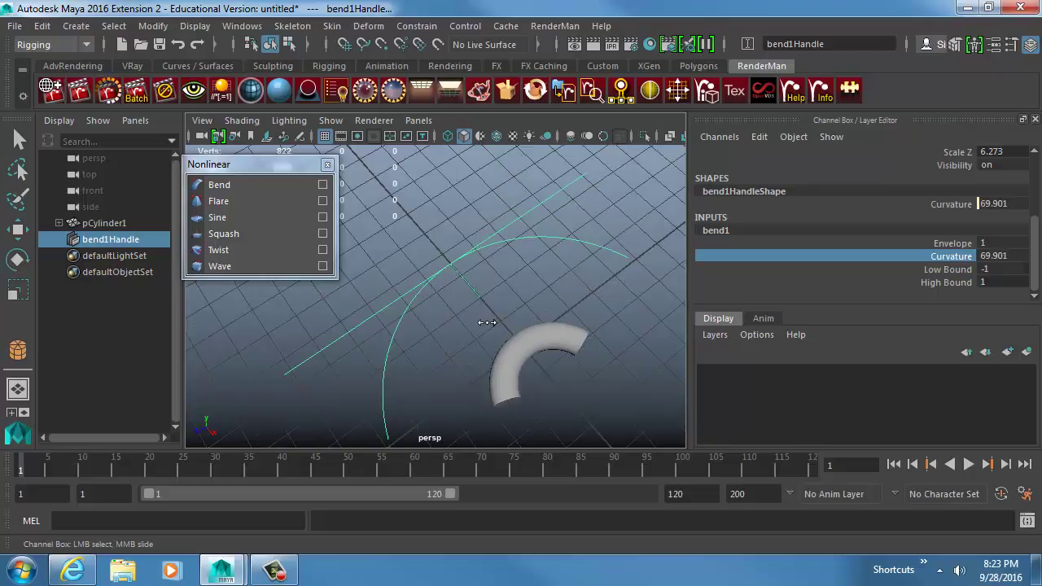
pyautogui.keyDown('alt'); pyautogui.moveTo(474, 356); pyautogui.dragTo(519, 328); pyautogui.keyUp('alt')
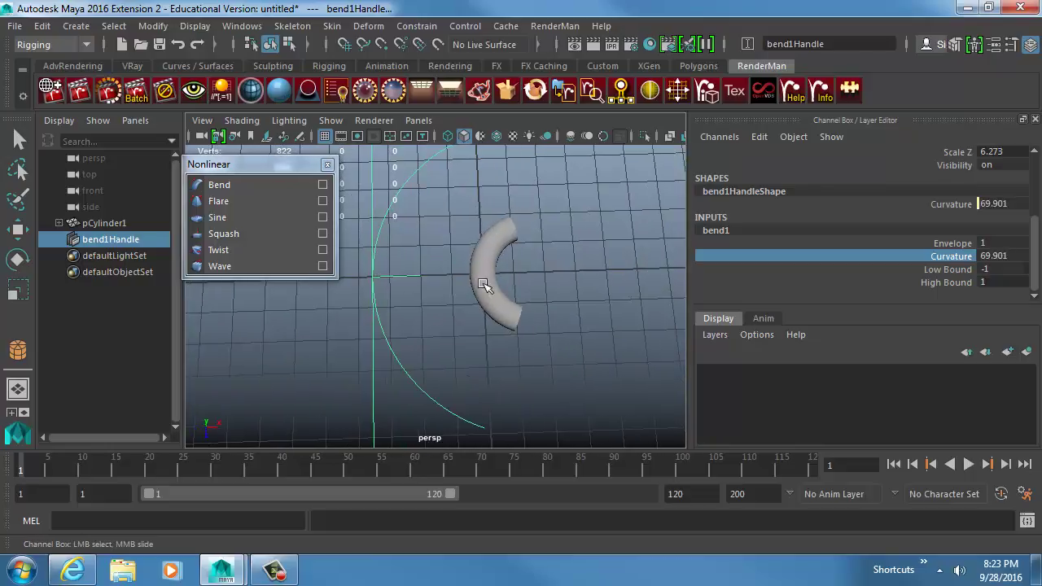
pyautogui.moveTo(476, 290); pyautogui.dragTo(453, 326, button='middle')
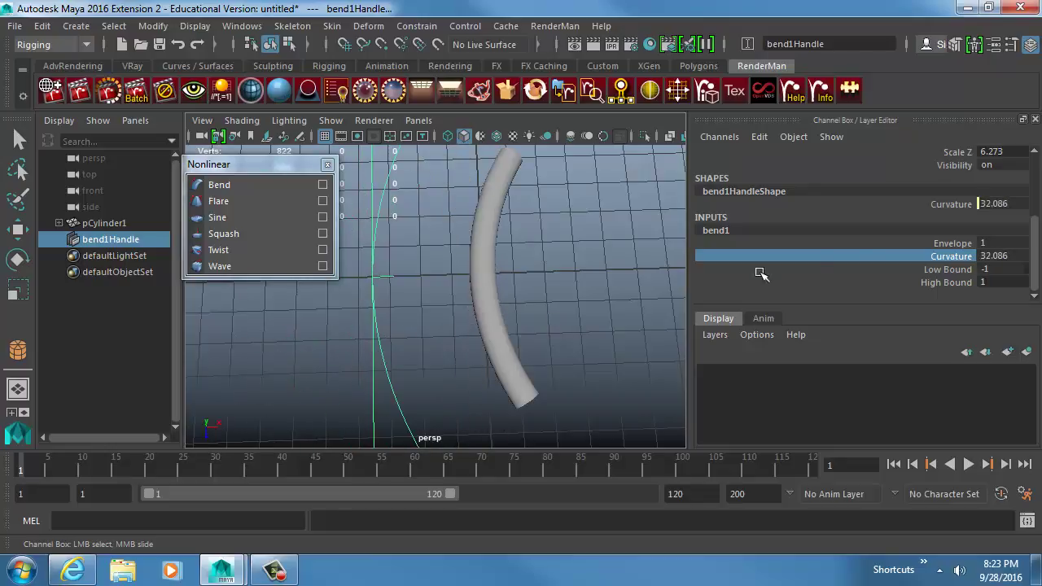
pyautogui.hotkey('ctrl', 'z')
# Move the bend handle back onto the cylinder and set its Low Bound to 0
pyautogui.press('w')
pyautogui.moveTo(442, 275); pyautogui.dragTo(567, 269)
pyautogui.click(1013, 269)
pyautogui.write('0')
pyautogui.press('Return')
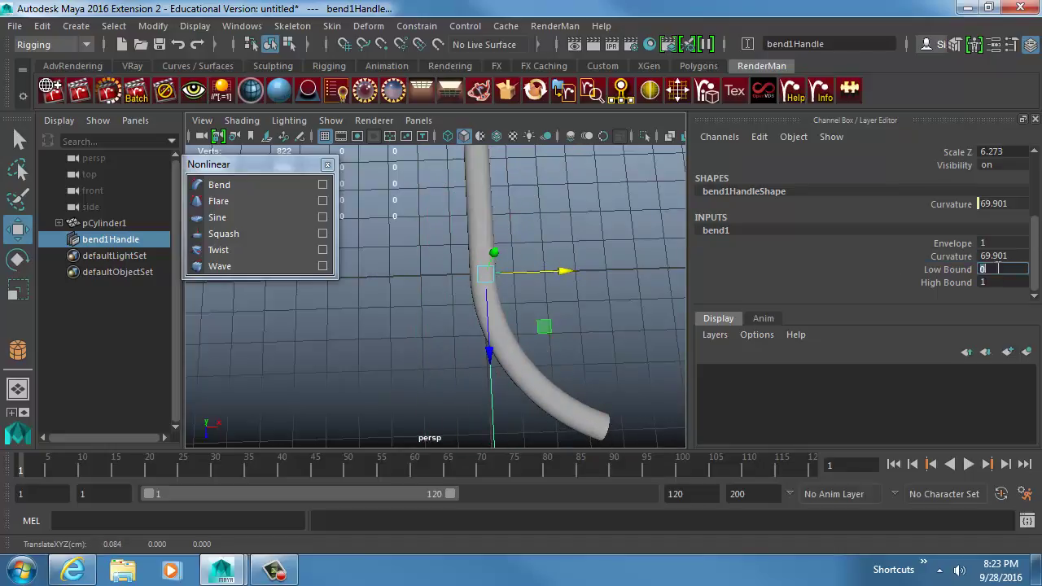
# Add a second bend deformer to the cylinder and set its High Bound to 0
pyautogui.click(514, 342)
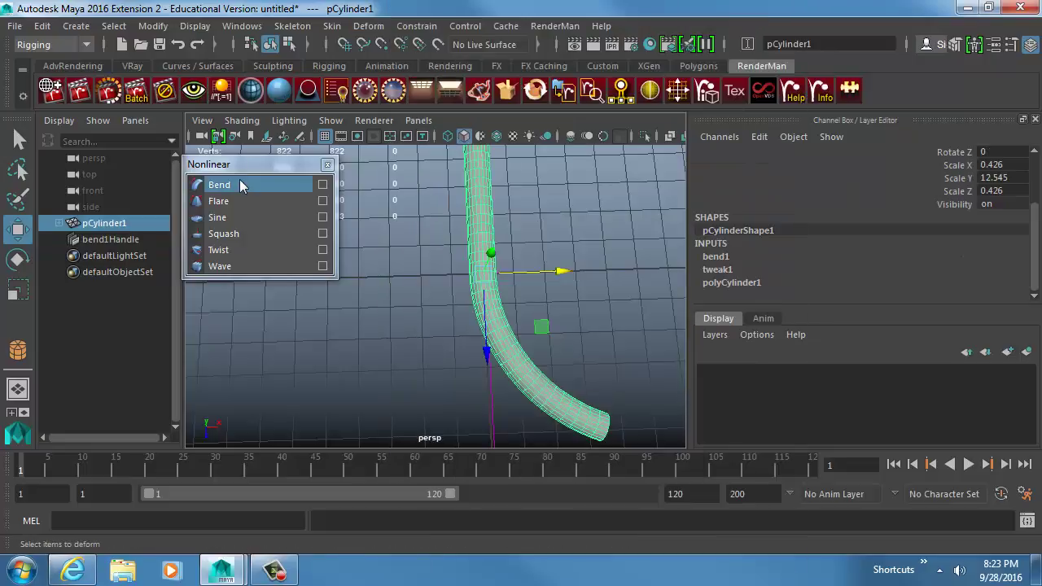
pyautogui.click(216, 185)
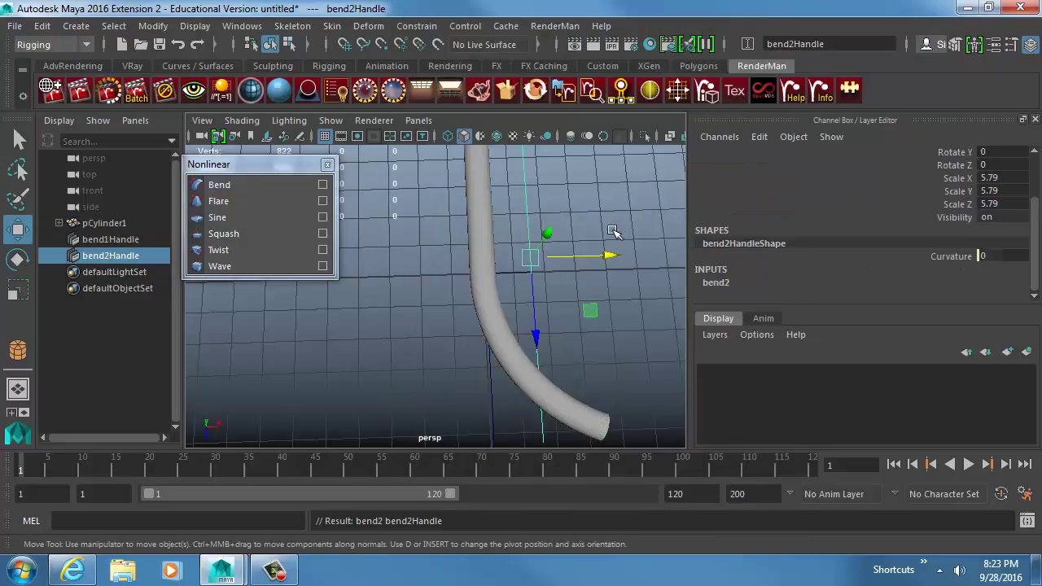
pyautogui.click(716, 282)
pyautogui.scroll(-2, 896, 277)
pyautogui.click(981, 281)
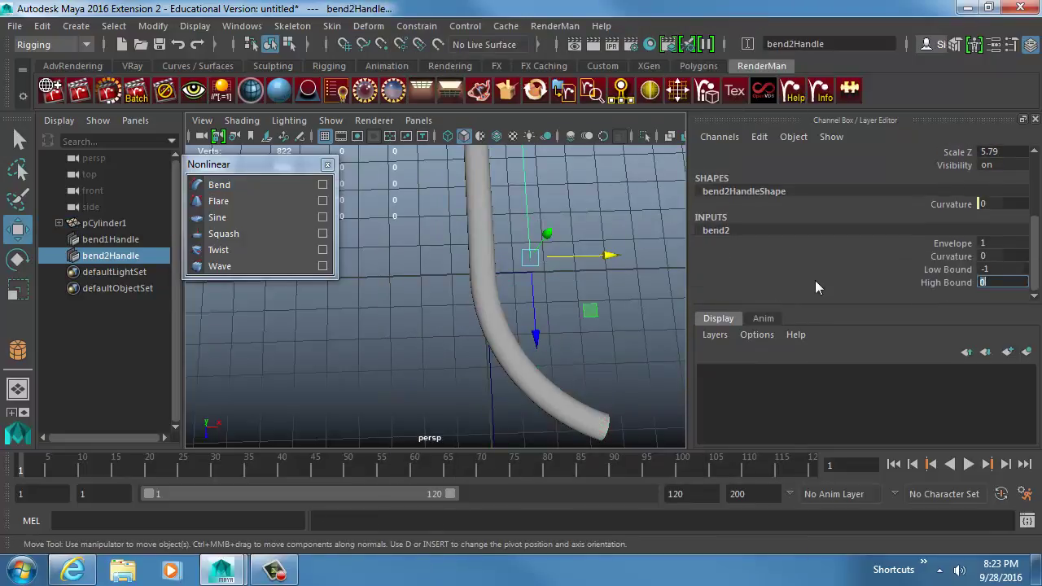
# Align the second bend handle with the cylinder and adjust its Curvature to bend the far half in the opposite direction
pyautogui.moveTo(609, 256); pyautogui.dragTo(570, 255)
pyautogui.click(951, 256)
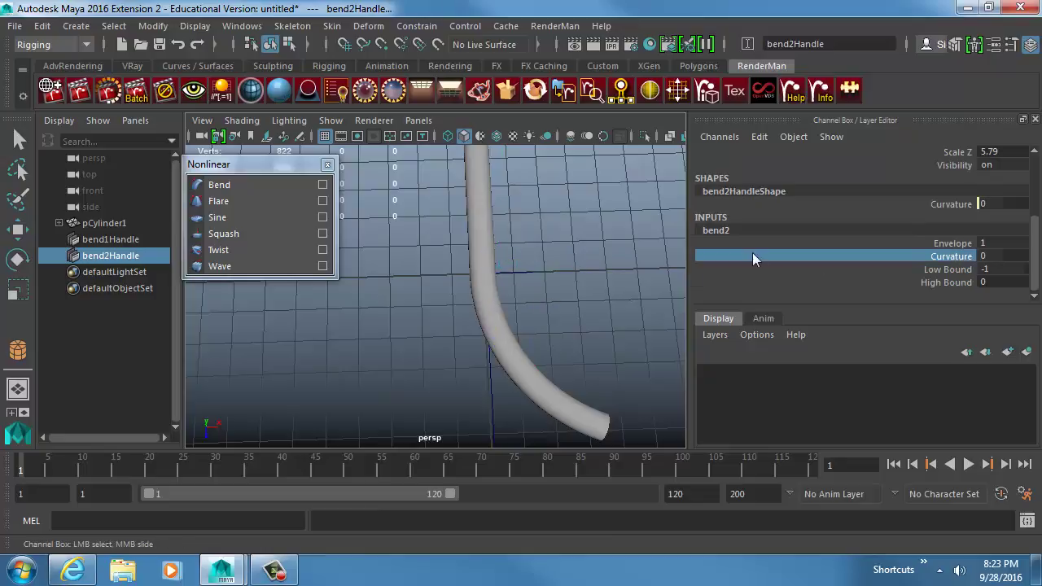
pyautogui.moveTo(669, 271); pyautogui.dragTo(548, 302, button='middle')
# Increase the first bend deformer's Curvature to about 131.8 to shape the cylinder into an S
pyautogui.click(470, 398)
pyautogui.moveTo(490, 383); pyautogui.dragTo(442, 404)
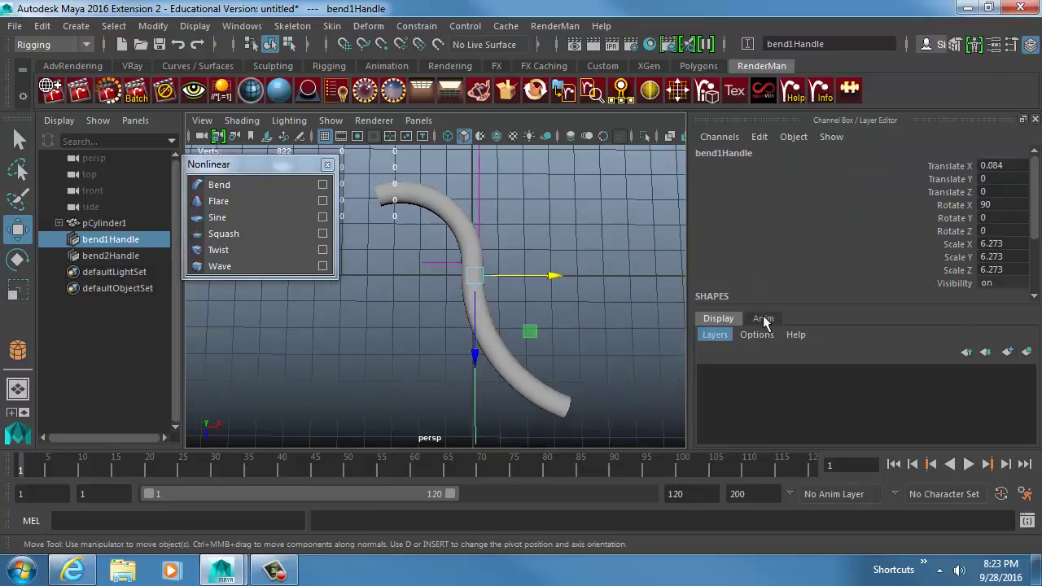
pyautogui.scroll(-3, 944, 255)
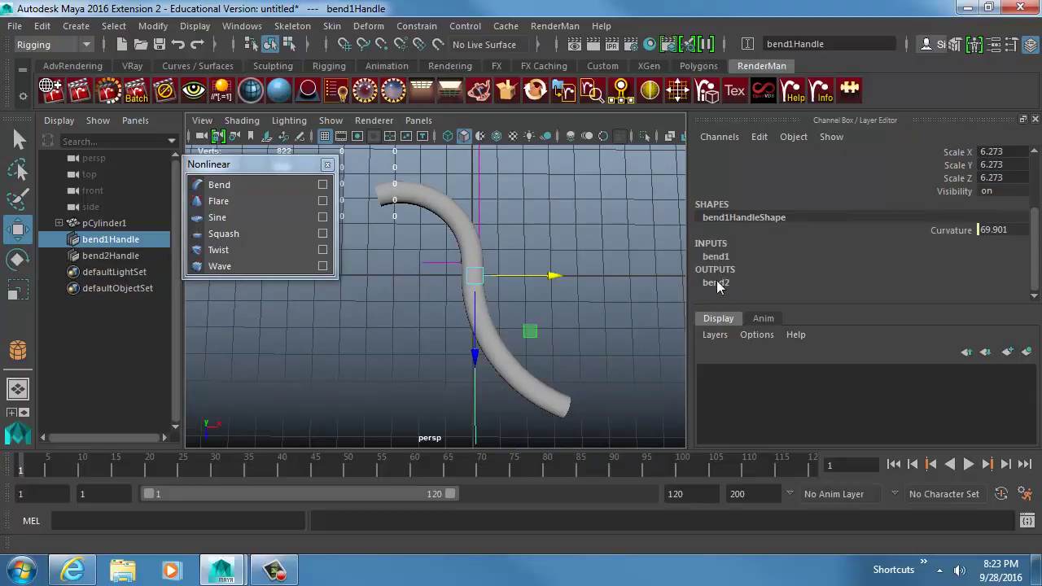
pyautogui.click(715, 255)
pyautogui.click(950, 281)
pyautogui.moveTo(518, 294); pyautogui.dragTo(565, 294, button='middle')
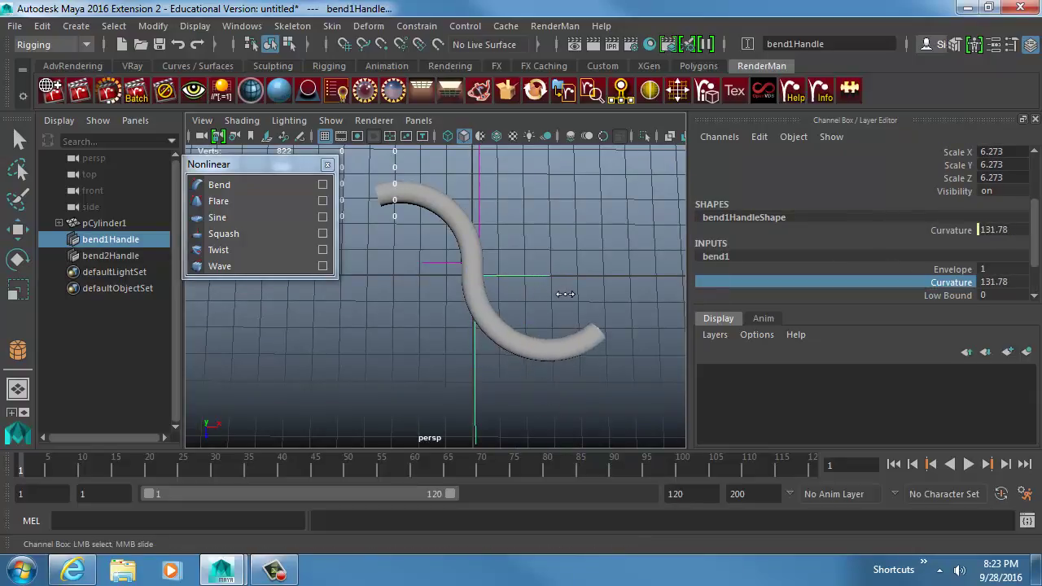
pyautogui.click(546, 240)
pyautogui.keyDown('alt'); pyautogui.moveTo(546, 239); pyautogui.dragTo(470, 239); pyautogui.keyUp('alt')
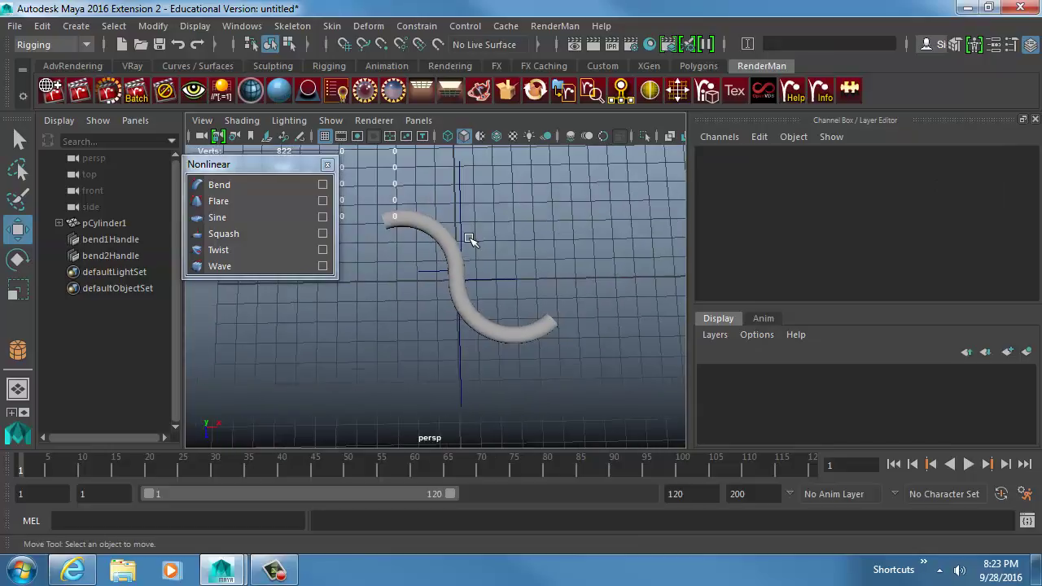
# Delete both bend handles from the cylinder
pyautogui.click(453, 246)
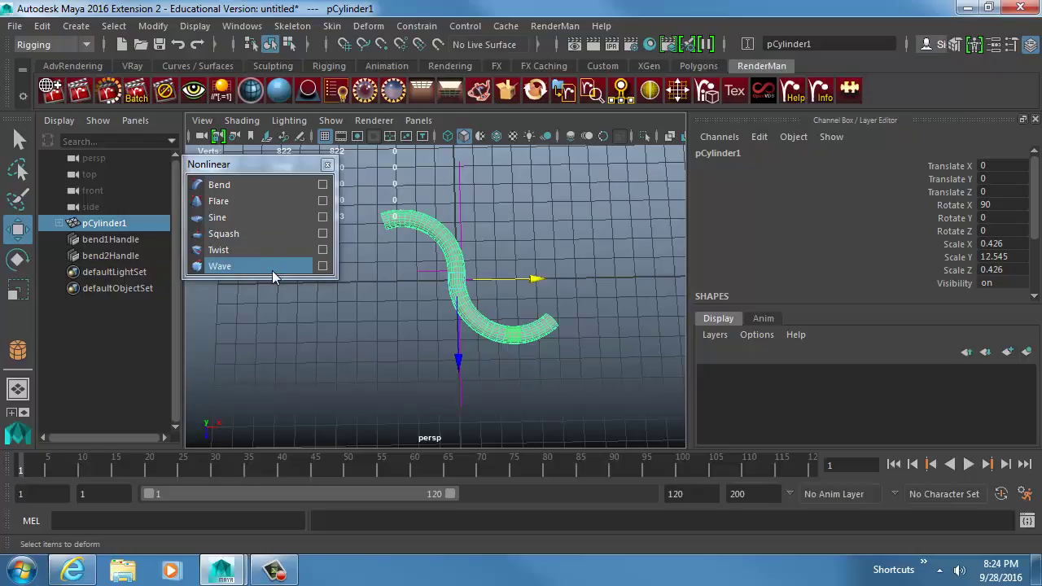
pyautogui.click(459, 180)
pyautogui.moveTo(487, 383); pyautogui.dragTo(410, 383)
pyautogui.press('Delete')
# Apply a new bend deformer to the straight cylinder and raise its Curvature to about 95.1
pyautogui.click(449, 230)
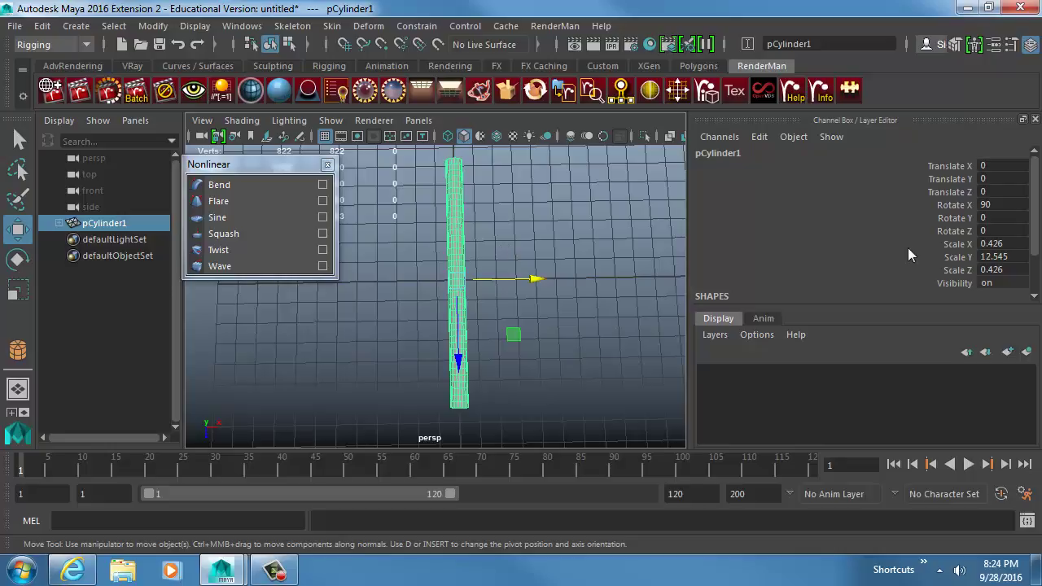
pyautogui.scroll(-2, 907, 248)
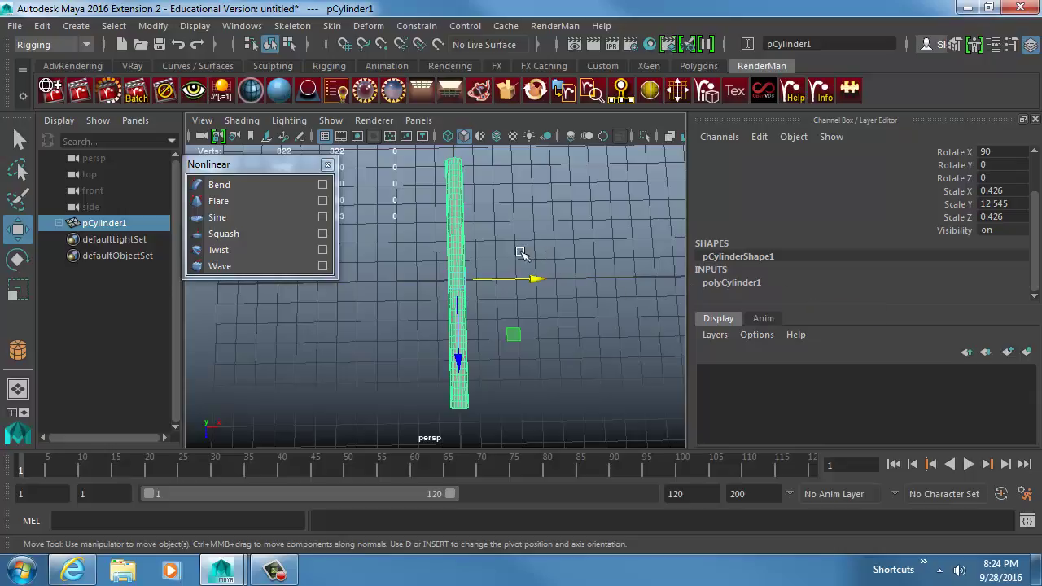
pyautogui.click(279, 184)
pyautogui.keyDown('alt'); pyautogui.moveTo(562, 249); pyautogui.dragTo(659, 266); pyautogui.keyUp('alt')
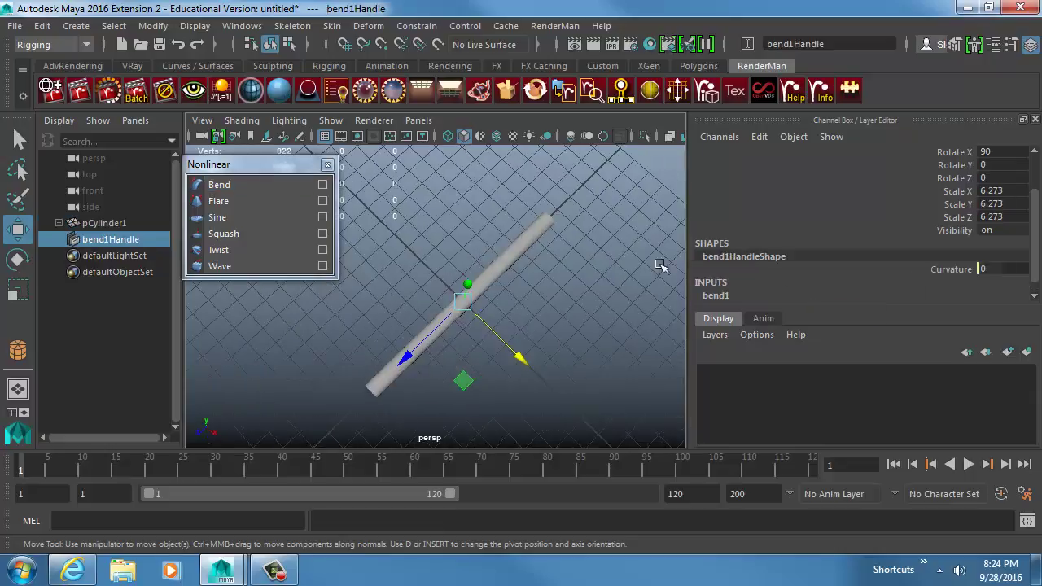
pyautogui.scroll(-1, 932, 269)
pyautogui.click(790, 283)
pyautogui.scroll(-3, 813, 280)
pyautogui.click(961, 256)
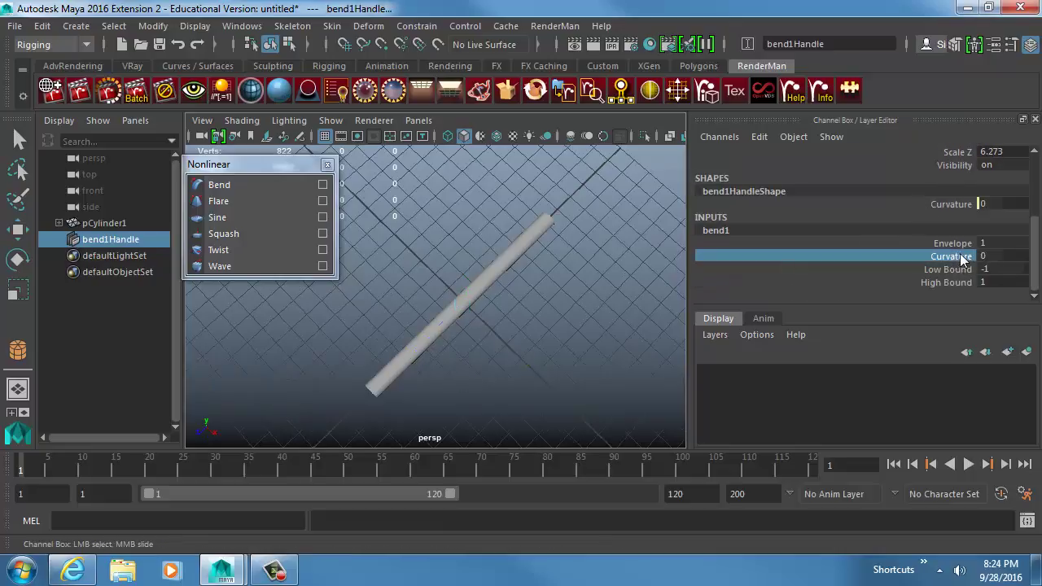
pyautogui.moveTo(414, 289); pyautogui.dragTo(382, 380, button='middle')
# Set the bend's Low Bound to 0 and slide its handle along the cylinder to shift where the bend starts
pyautogui.press('w')
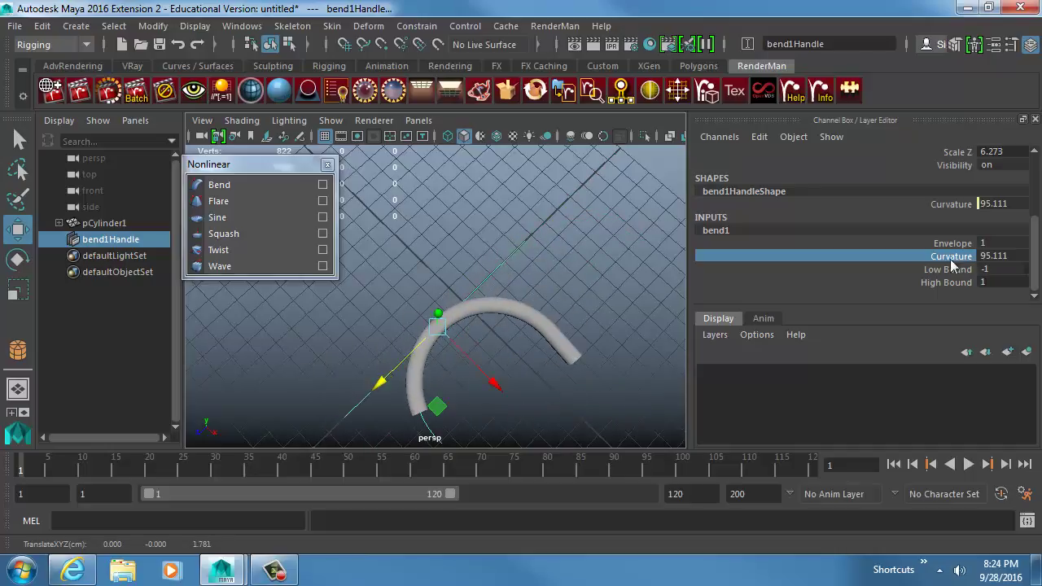
pyautogui.click(951, 268)
pyautogui.write('0')
pyautogui.press('Return')
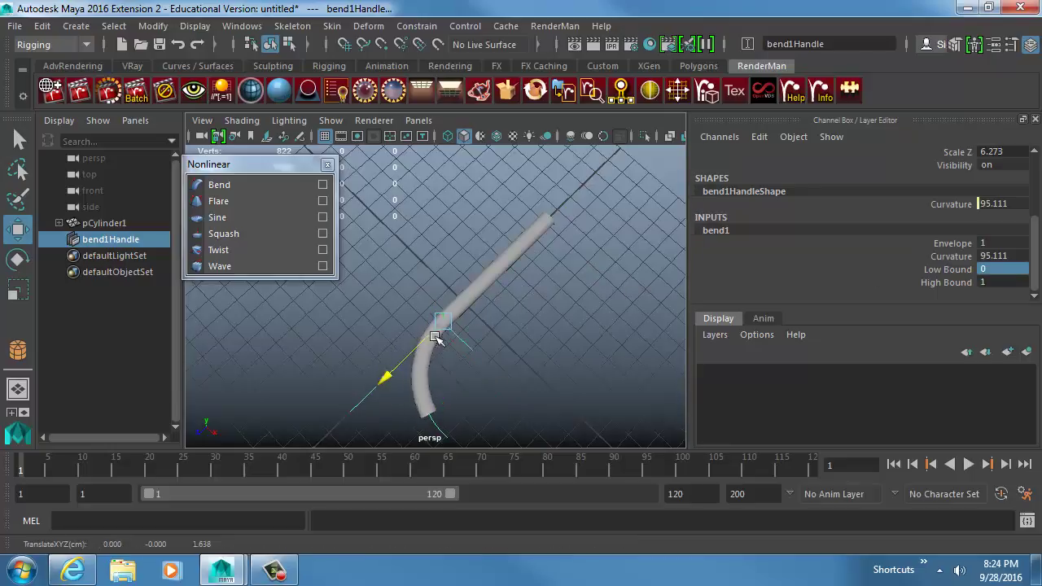
pyautogui.moveTo(435, 337); pyautogui.dragTo(444, 305, button='middle')
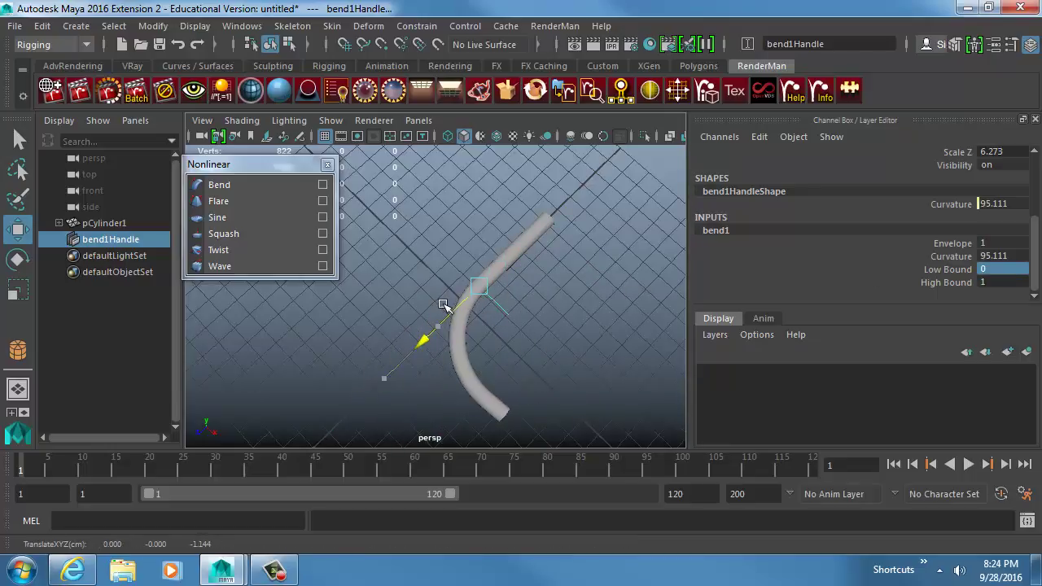
pyautogui.keyDown('alt'); pyautogui.moveTo(443, 305); pyautogui.dragTo(414, 324); pyautogui.keyUp('alt')
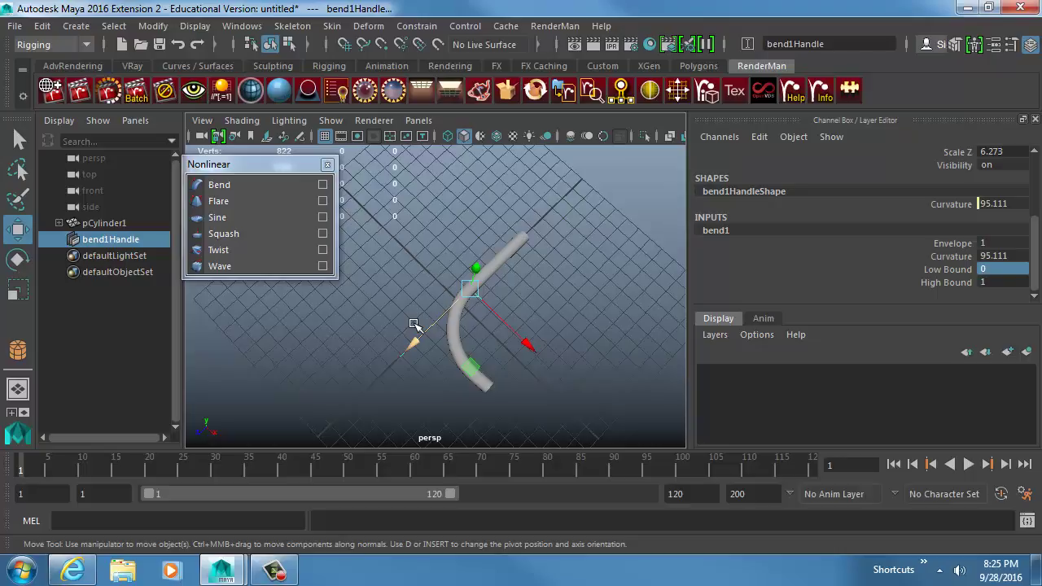
# Increase the bend deformer's Curvature to 180 and delete the bend handle
pyautogui.click(950, 256)
pyautogui.moveTo(395, 251); pyautogui.dragTo(452, 259, button='middle')
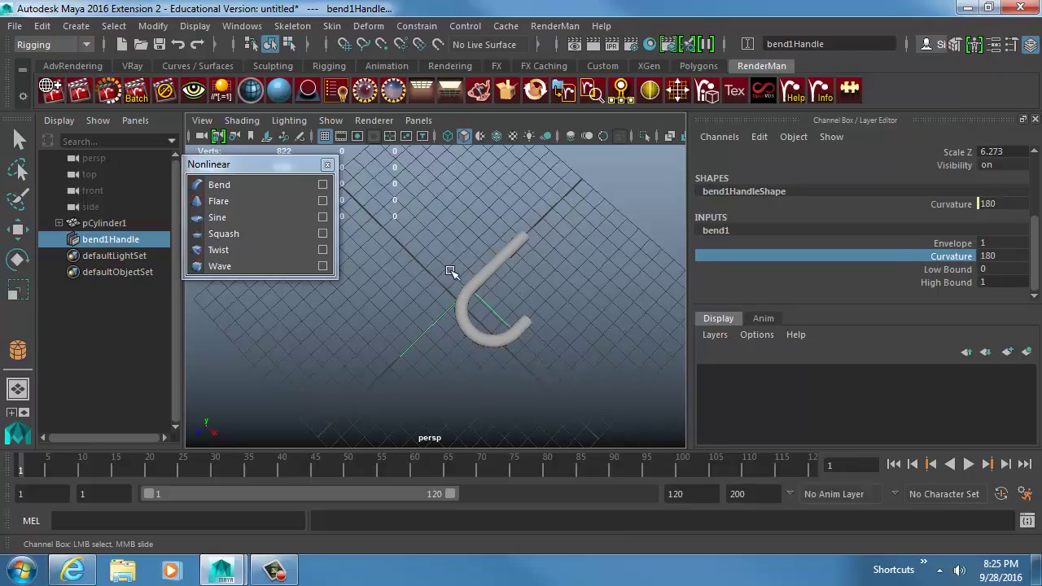
pyautogui.press('Delete')
# Apply a flare deformer to the cylinder
pyautogui.press('w')
pyautogui.click(462, 293)
pyautogui.keyDown('alt'); pyautogui.moveTo(463, 295); pyautogui.dragTo(507, 302); pyautogui.keyUp('alt')
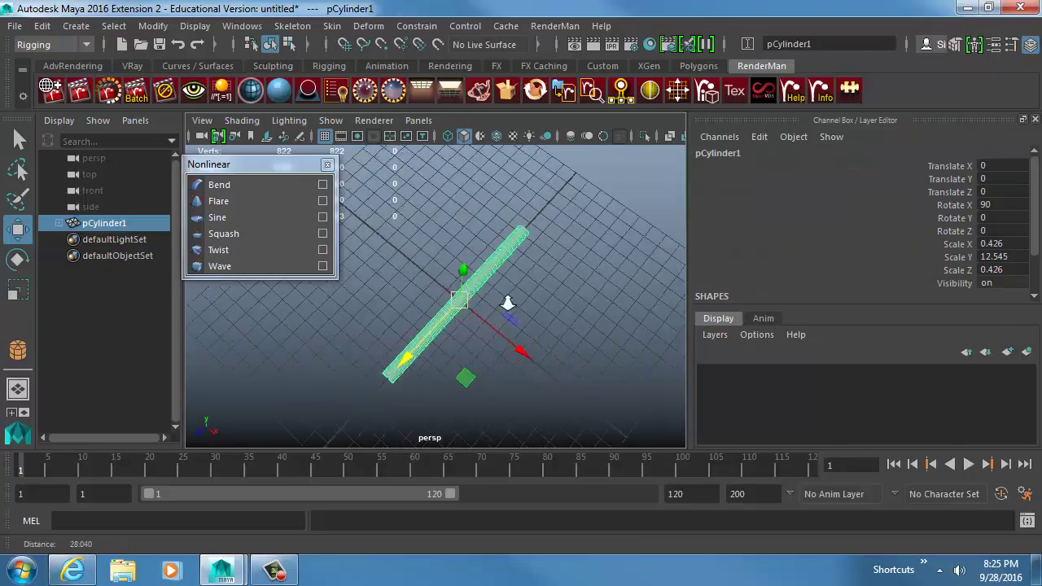
pyautogui.scroll(3, 508, 302)
pyautogui.keyDown('alt'); pyautogui.moveTo(511, 302); pyautogui.dragTo(543, 279, button='middle'); pyautogui.keyUp('alt')
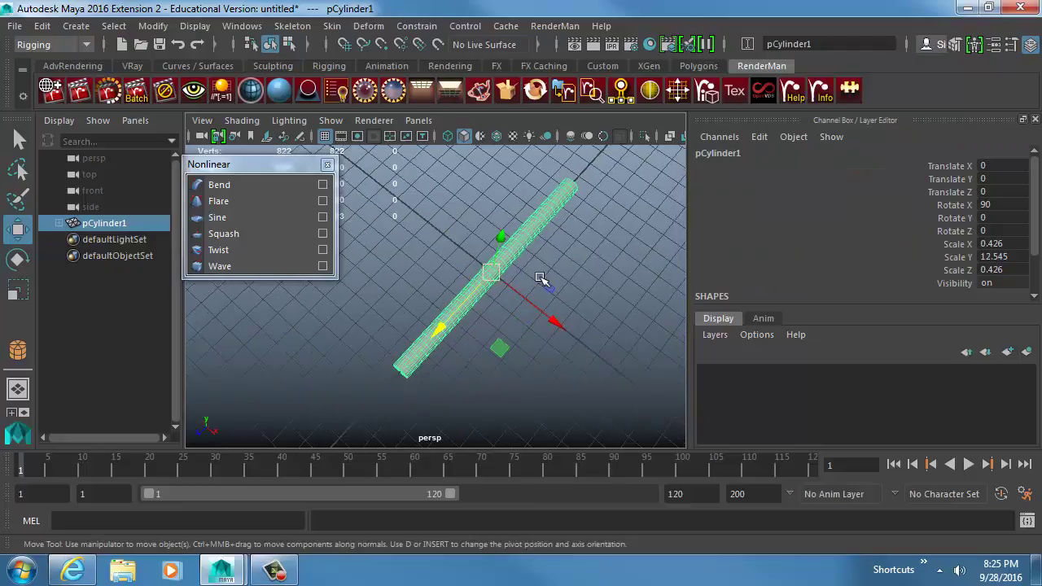
pyautogui.click(267, 201)
pyautogui.keyDown('alt'); pyautogui.moveTo(543, 309); pyautogui.dragTo(524, 252); pyautogui.keyUp('alt')
pyautogui.scroll(3, 523, 251)
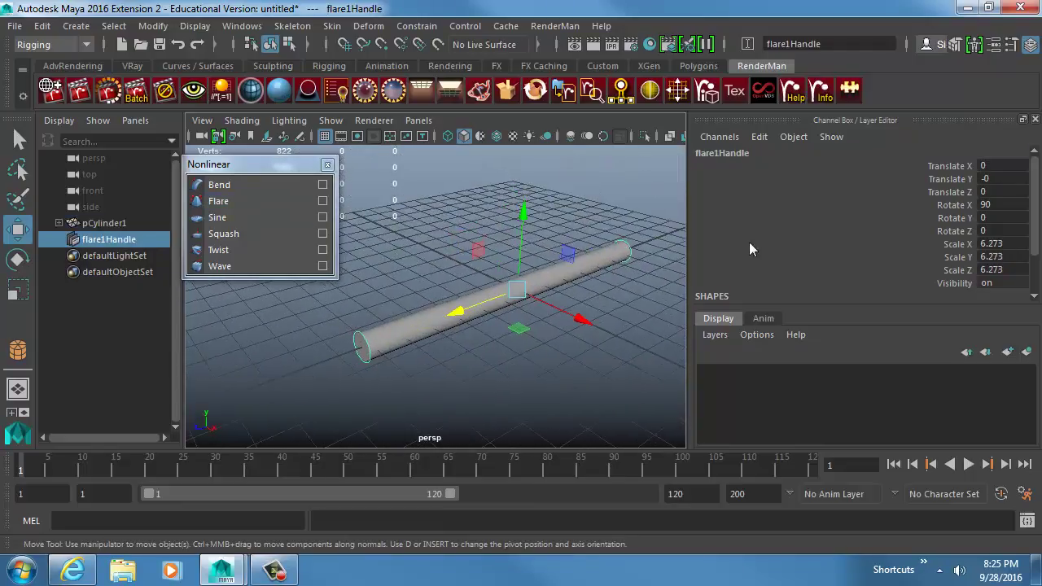
# Examine the flare deformer's Start Flare, End Flare, Curve, Low Bound and High Bound attributes
pyautogui.scroll(-2, 808, 259)
pyautogui.click(725, 282)
pyautogui.scroll(-3, 847, 277)
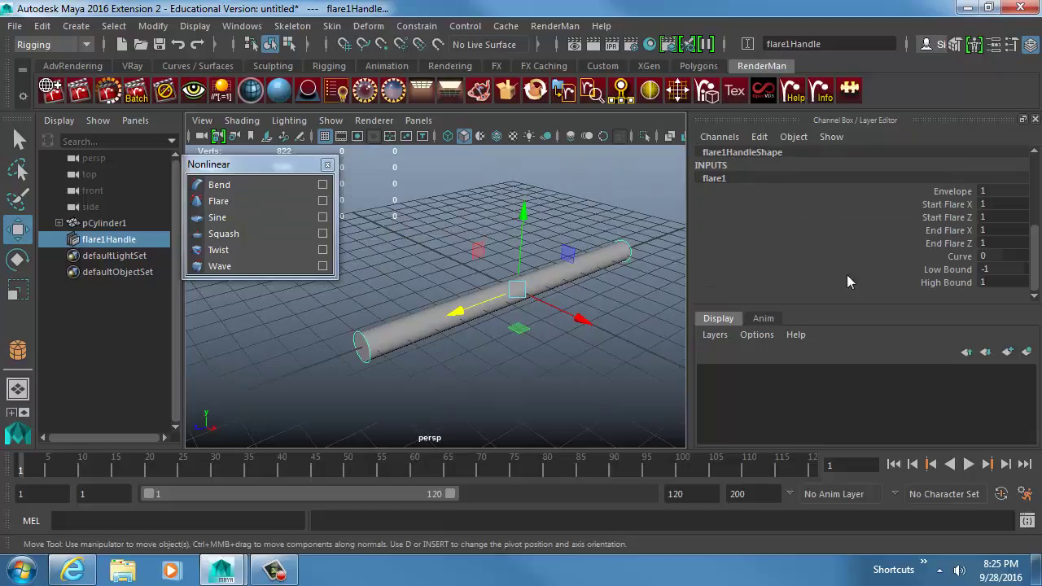
pyautogui.click(955, 205)
pyautogui.keyDown('shift'); pyautogui.click(953, 216); pyautogui.keyUp('shift')
pyautogui.keyDown('shift'); pyautogui.click(955, 230); pyautogui.keyUp('shift')
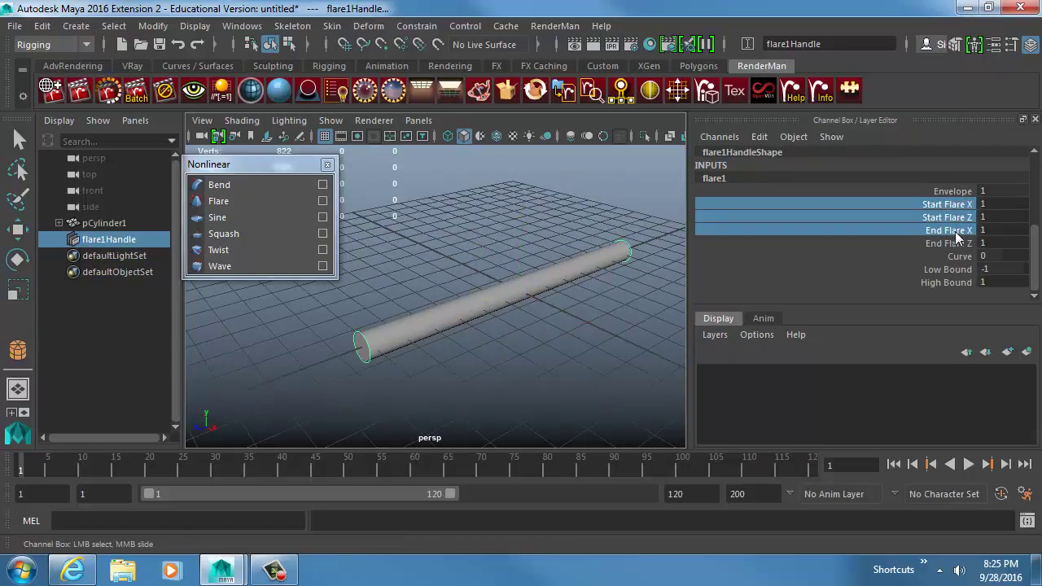
pyautogui.keyDown('shift'); pyautogui.click(955, 242); pyautogui.keyUp('shift')
pyautogui.click(956, 256)
pyautogui.click(953, 271)
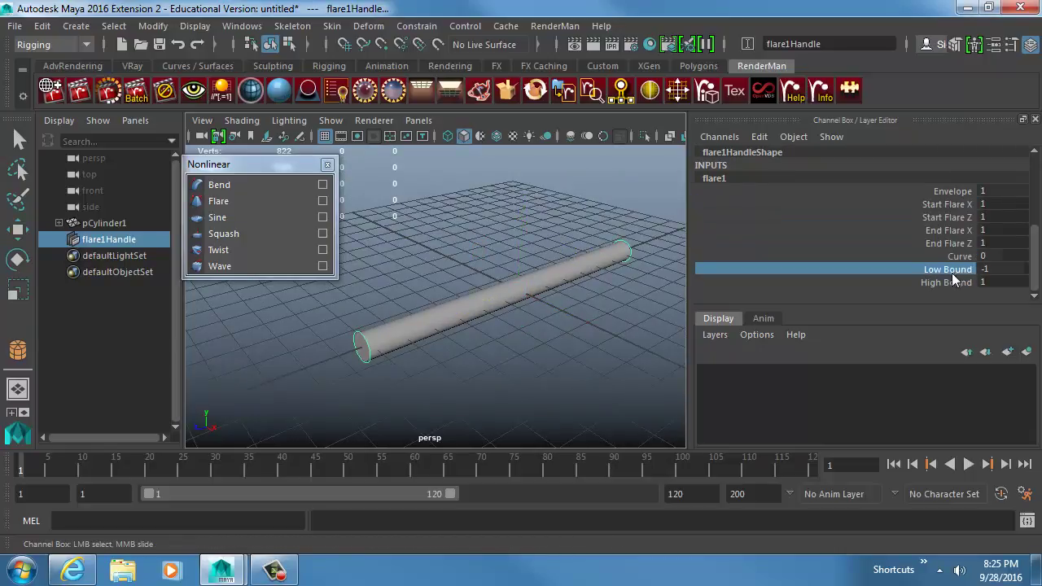
pyautogui.click(948, 281)
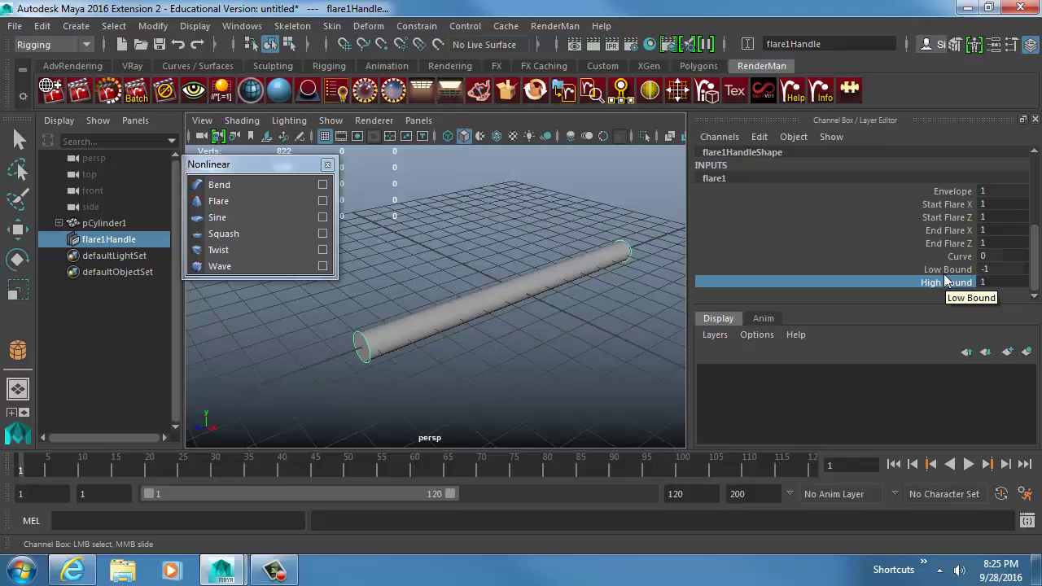
# Set the flare deformer's Start Flare X to 6.5 and Start Flare Z to 6.4
pyautogui.click(942, 205)
pyautogui.moveTo(515, 262); pyautogui.dragTo(567, 261, button='middle')
pyautogui.keyDown('alt'); pyautogui.moveTo(567, 260); pyautogui.dragTo(268, 248); pyautogui.keyUp('alt')
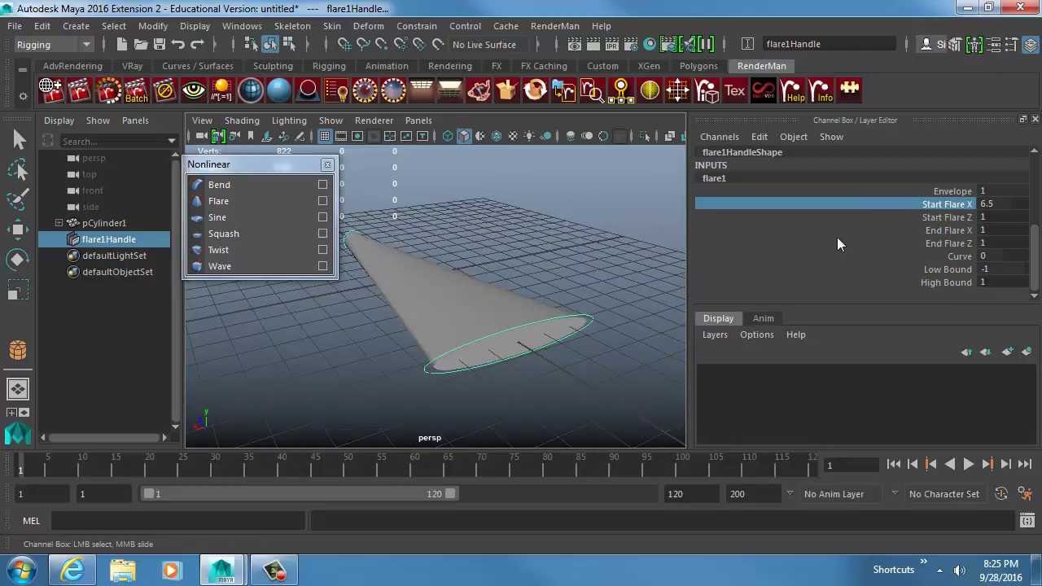
pyautogui.click(952, 217)
pyautogui.moveTo(631, 275); pyautogui.dragTo(664, 269, button='middle')
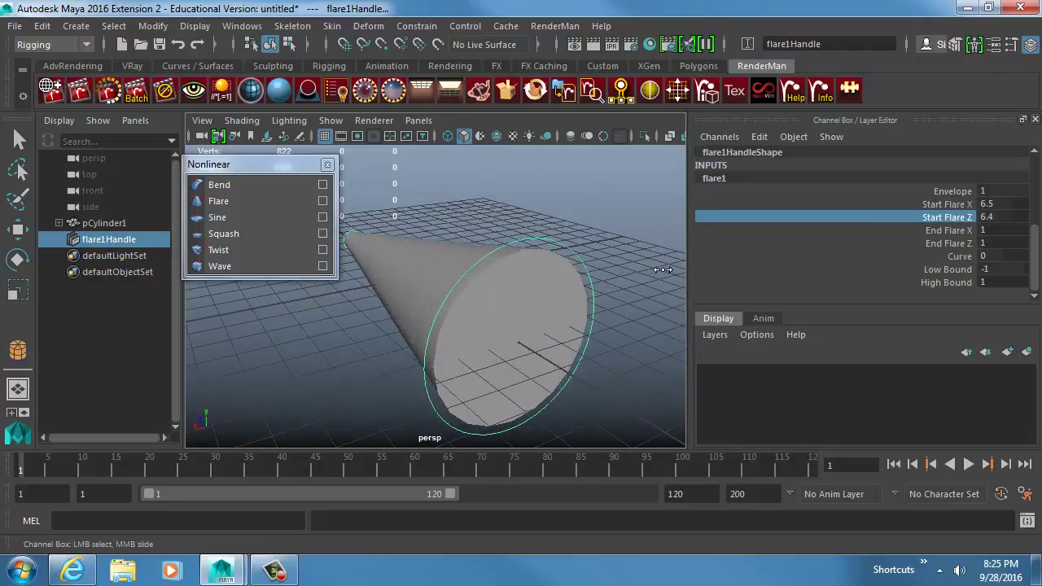
pyautogui.moveTo(478, 285)
pyautogui.keyDown('alt'); pyautogui.mouseDown()
pyautogui.moveTo(467, 284)
pyautogui.moveTo(581, 260)
pyautogui.moveTo(468, 267)
pyautogui.mouseUp(); pyautogui.keyUp('alt')
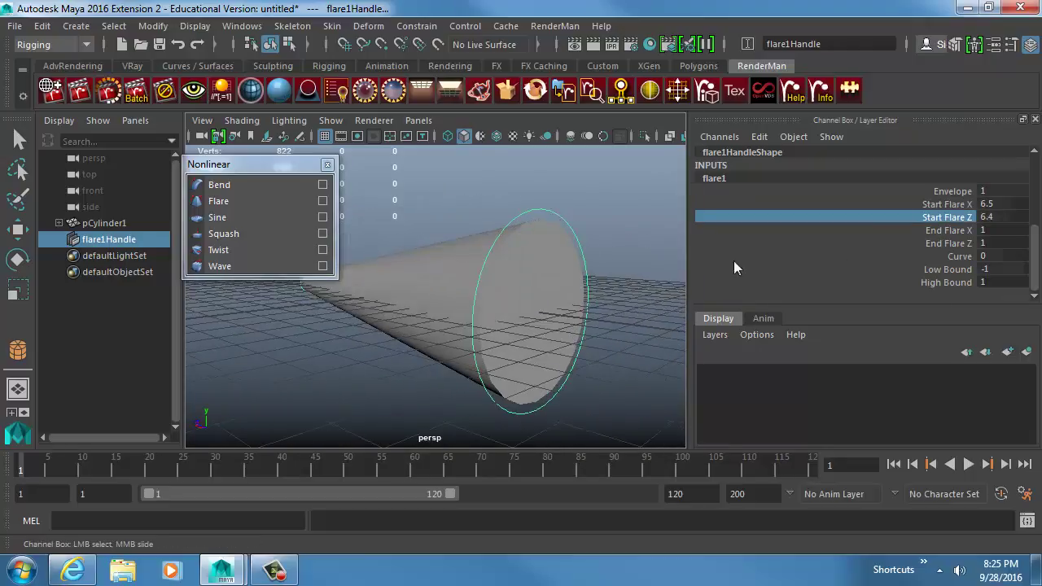
# Raise Start Flare X and Z together to 7.5 and 7.4, and set End Flare X and Z to 3.1
pyautogui.moveTo(895, 204); pyautogui.dragTo(904, 217)
pyautogui.moveTo(628, 295); pyautogui.dragTo(781, 272, button='middle')
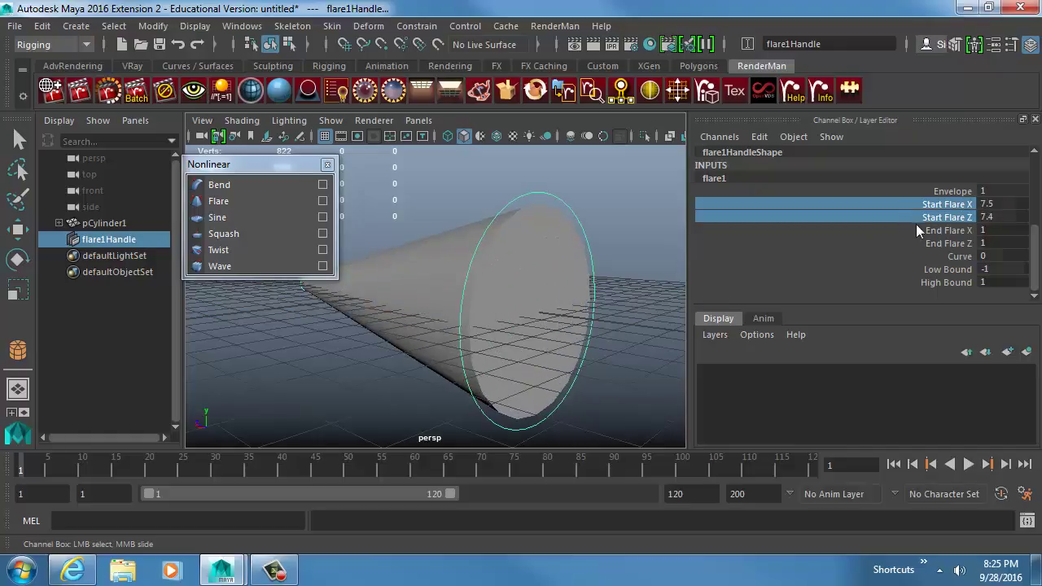
pyautogui.moveTo(916, 230); pyautogui.dragTo(915, 240)
pyautogui.moveTo(455, 311); pyautogui.dragTo(591, 328, button='middle')
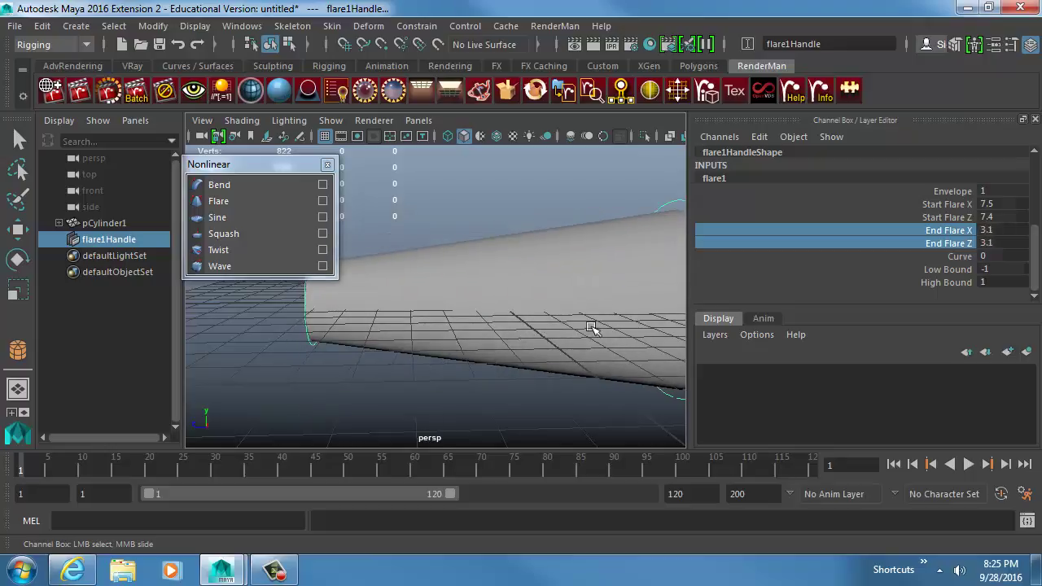
# Set the flare deformer's Curve to 1.2
pyautogui.click(945, 257)
pyautogui.moveTo(535, 293); pyautogui.dragTo(480, 316, button='middle')
pyautogui.keyDown('alt'); pyautogui.moveTo(480, 316); pyautogui.dragTo(502, 312); pyautogui.keyUp('alt')
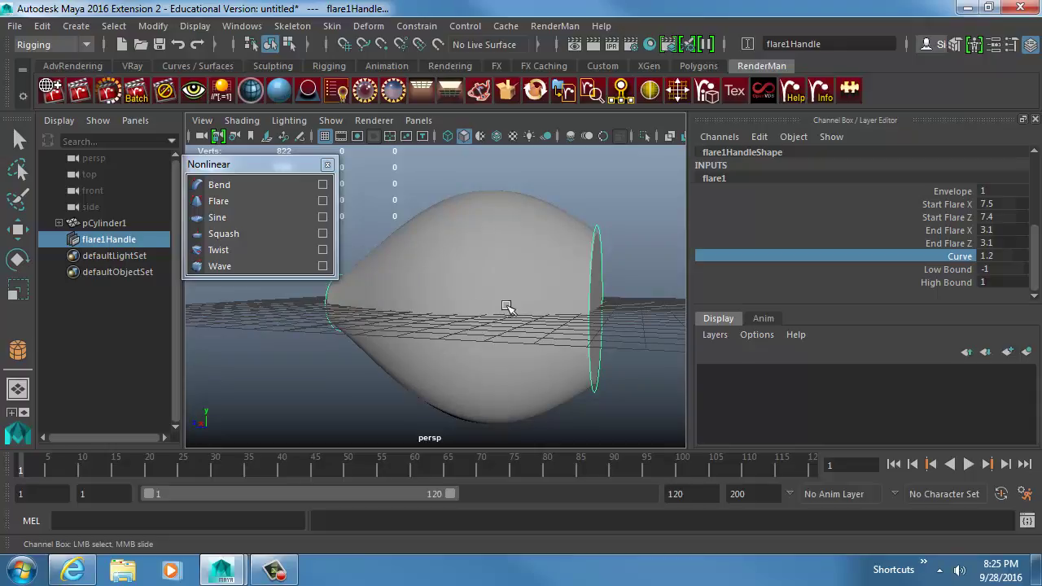
pyautogui.keyDown('alt'); pyautogui.moveTo(504, 304); pyautogui.dragTo(530, 309); pyautogui.keyUp('alt')
# Delete the flare deformer and apply a Sine deformer to the cylinder
pyautogui.press('Delete')
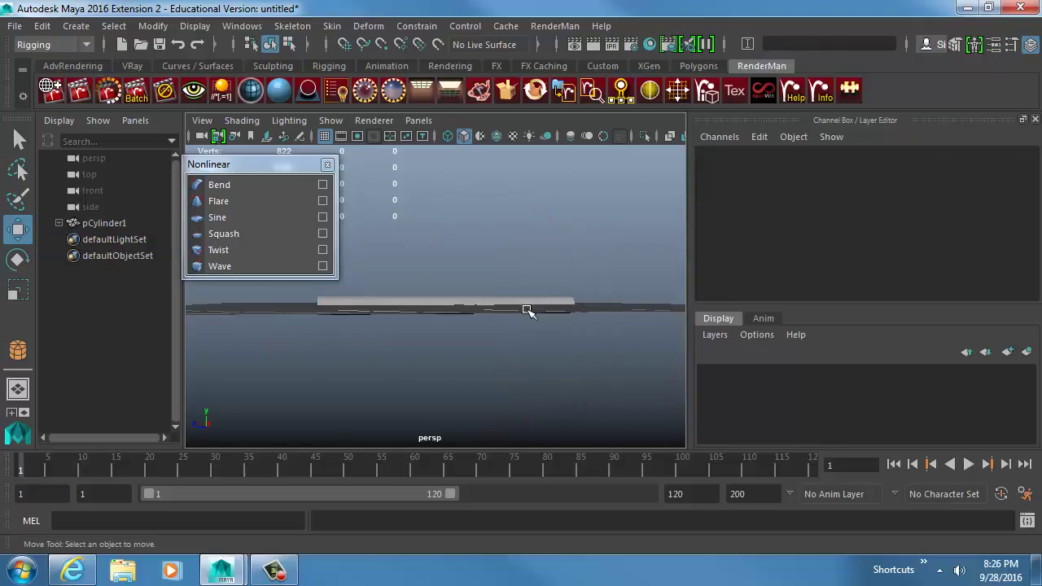
pyautogui.click(482, 304)
pyautogui.keyDown('alt'); pyautogui.moveTo(425, 262); pyautogui.dragTo(488, 301); pyautogui.keyUp('alt')
pyautogui.keyDown('alt'); pyautogui.moveTo(443, 302); pyautogui.dragTo(459, 309, button='middle'); pyautogui.keyUp('alt')
pyautogui.scroll(3, 460, 310)
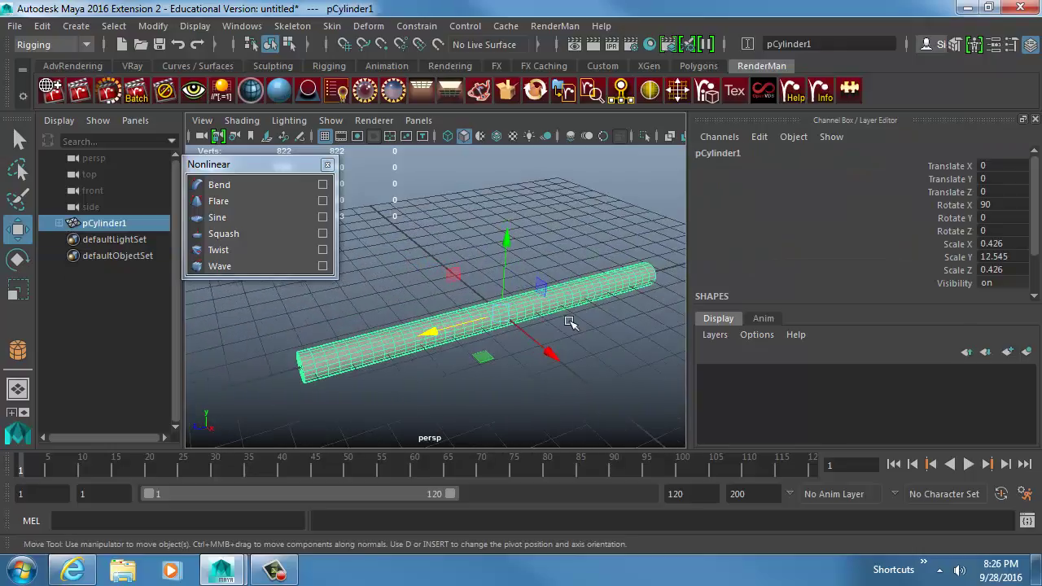
pyautogui.click(260, 220)
pyautogui.keyDown('alt'); pyautogui.moveTo(583, 319); pyautogui.dragTo(529, 302); pyautogui.keyUp('alt')
pyautogui.scroll(-2, 869, 254)
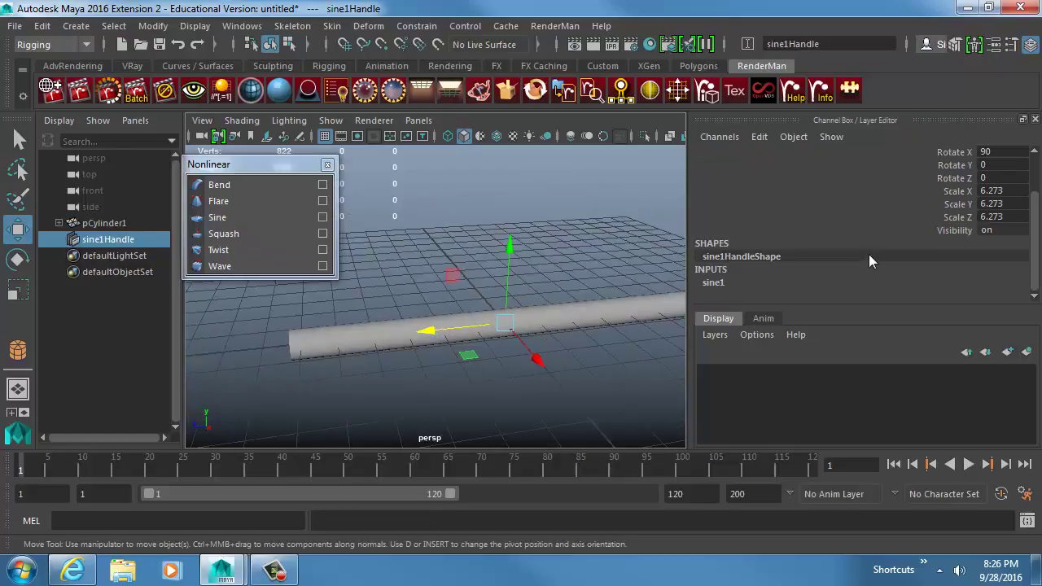
# Show the sine deformer's attributes and set its Amplitude to 0.25
pyautogui.click(730, 281)
pyautogui.scroll(-2, 846, 259)
pyautogui.moveTo(932, 271); pyautogui.dragTo(934, 283)
pyautogui.click(965, 218)
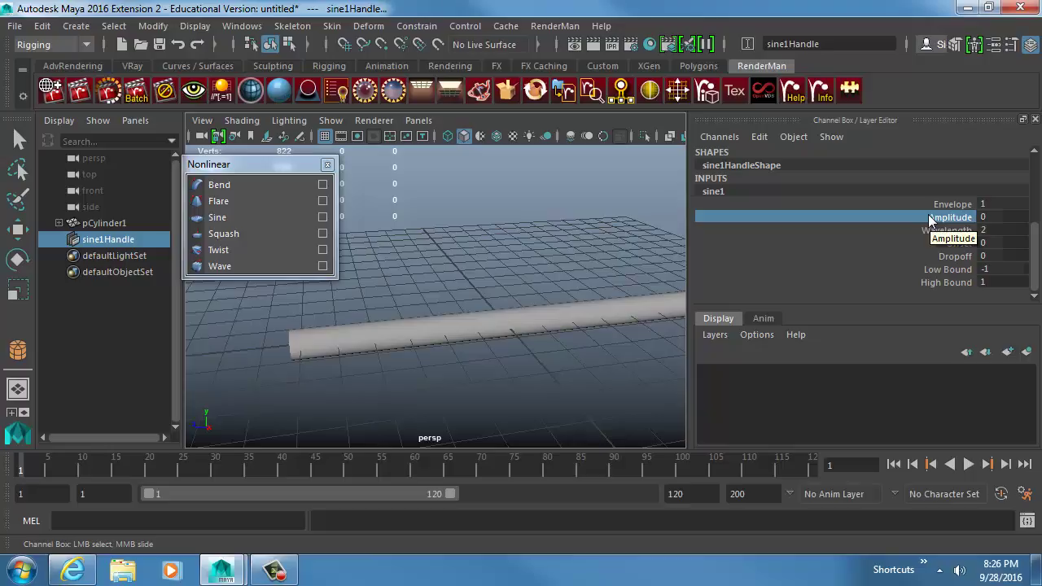
pyautogui.doubleClick(994, 216)
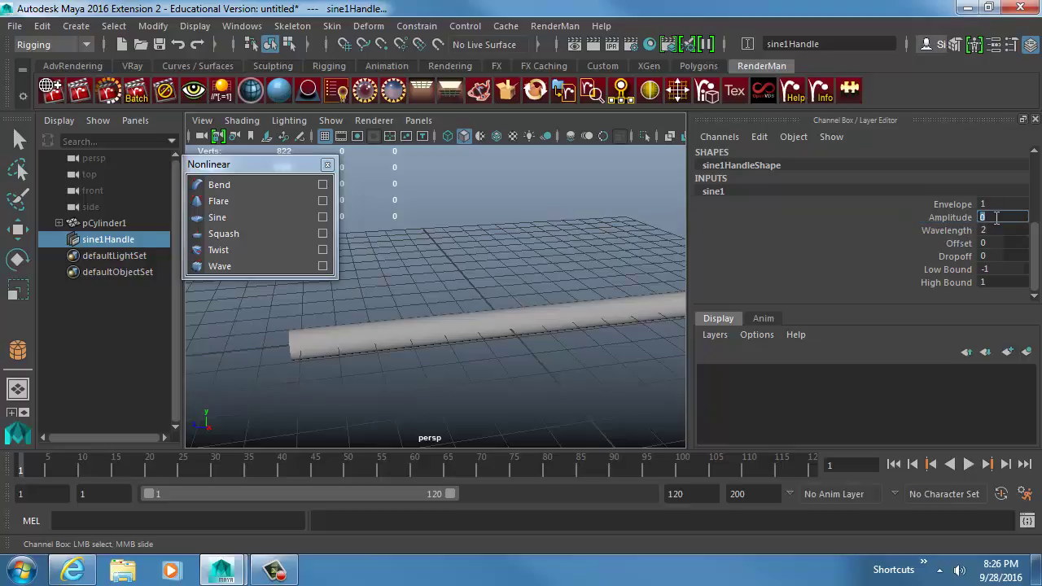
pyautogui.write('0.25')
pyautogui.press('Return')
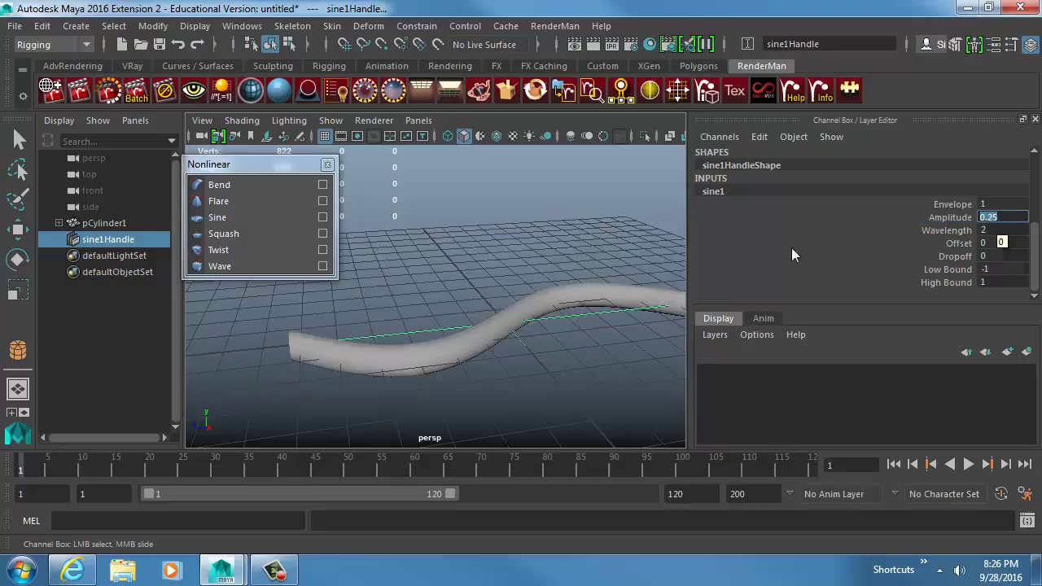
pyautogui.keyDown('alt'); pyautogui.moveTo(572, 371); pyautogui.dragTo(436, 377); pyautogui.keyUp('alt')
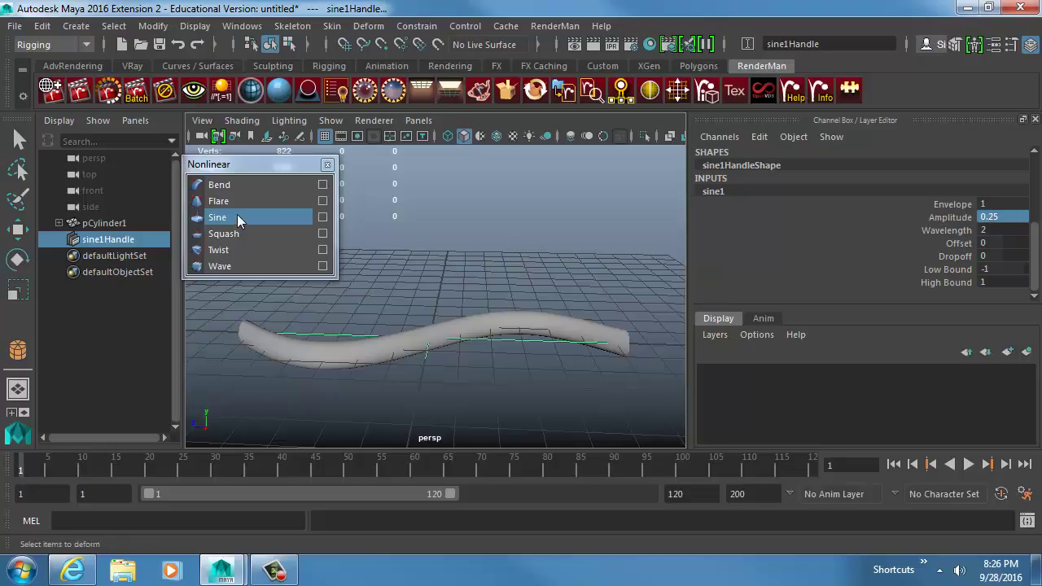
# Raise the sine deformer's Amplitude to 0.5
pyautogui.click(951, 218)
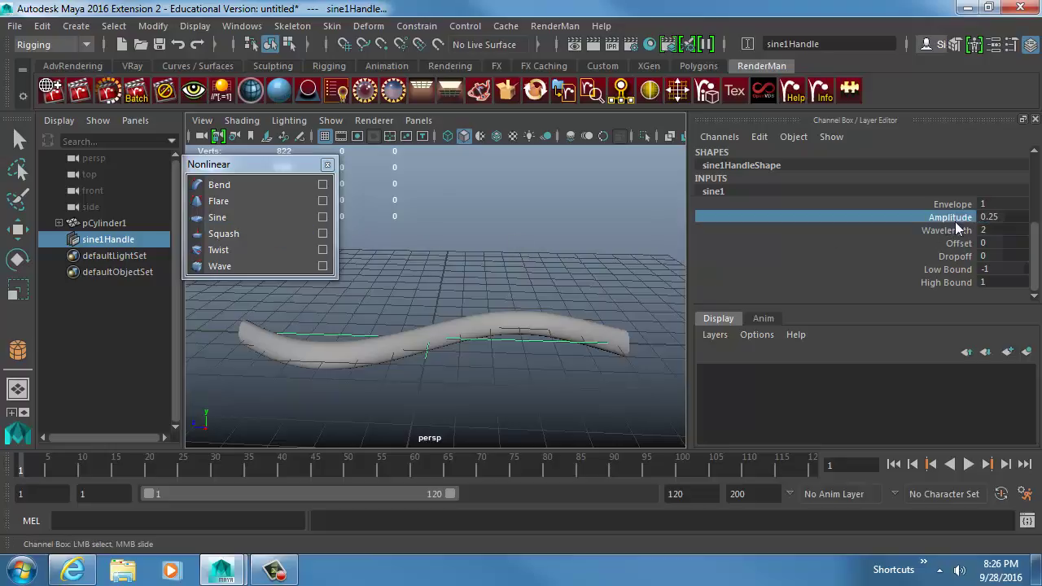
pyautogui.doubleClick(967, 219)
pyautogui.write('0.5')
pyautogui.press('Return')
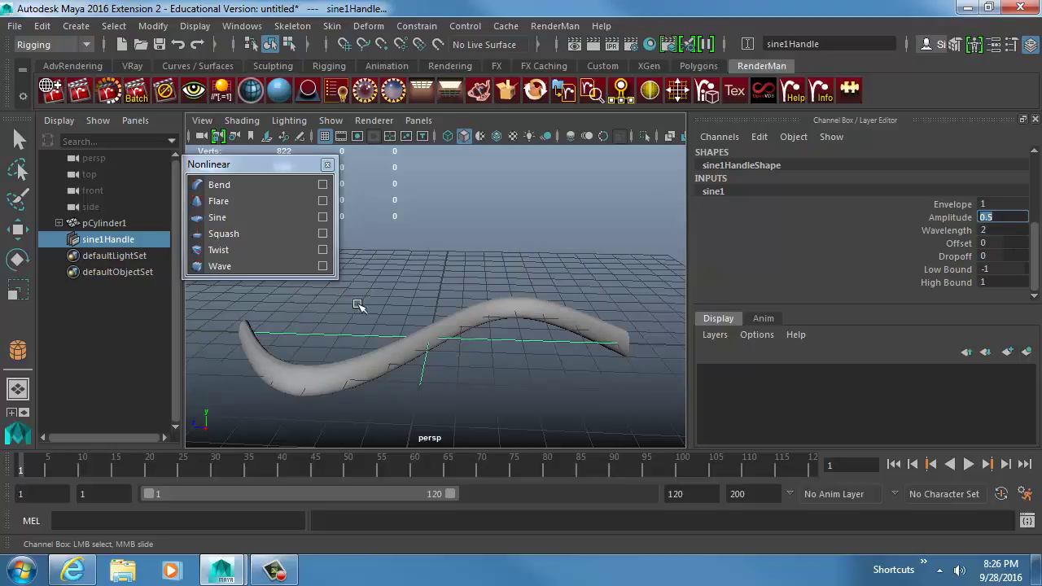
pyautogui.keyDown('alt'); pyautogui.moveTo(360, 304); pyautogui.dragTo(491, 298); pyautogui.keyUp('alt')
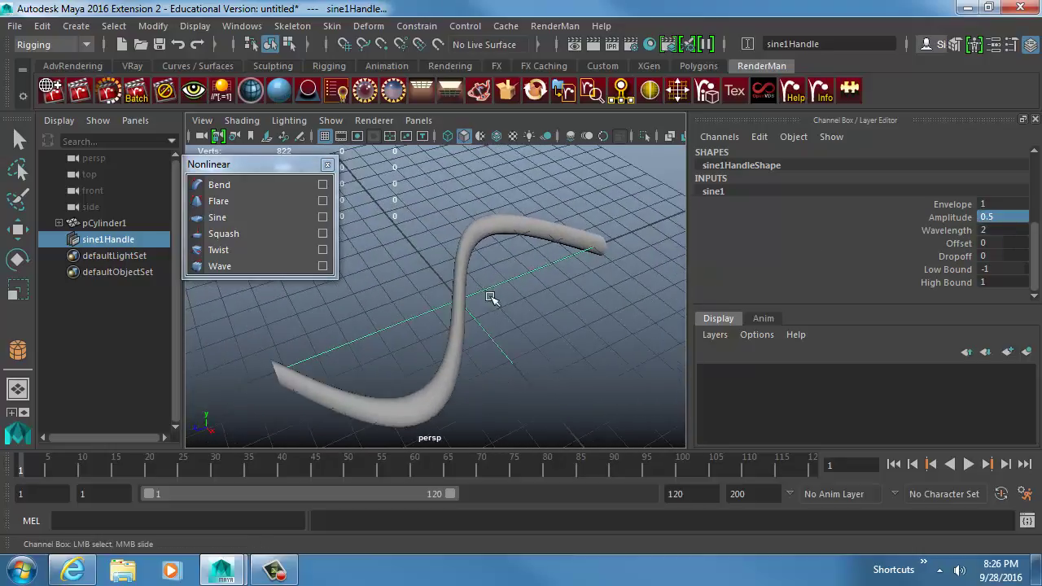
# Try a Wavelength of 10 on the sine deformer, and set it to 0.25
pyautogui.click(949, 230)
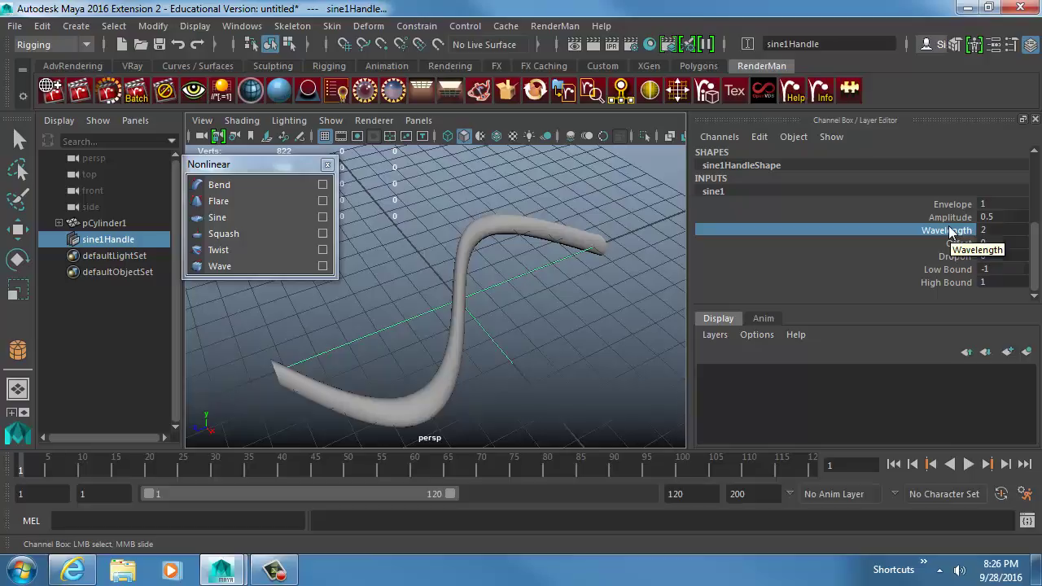
pyautogui.doubleClick(989, 230)
pyautogui.press('Return')
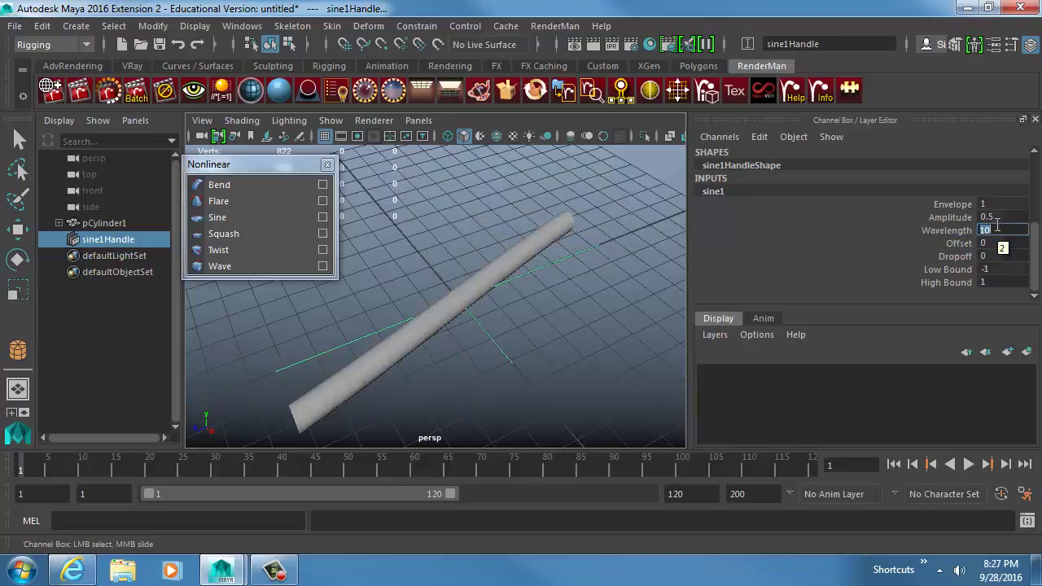
pyautogui.write('.25')
pyautogui.press('Return')
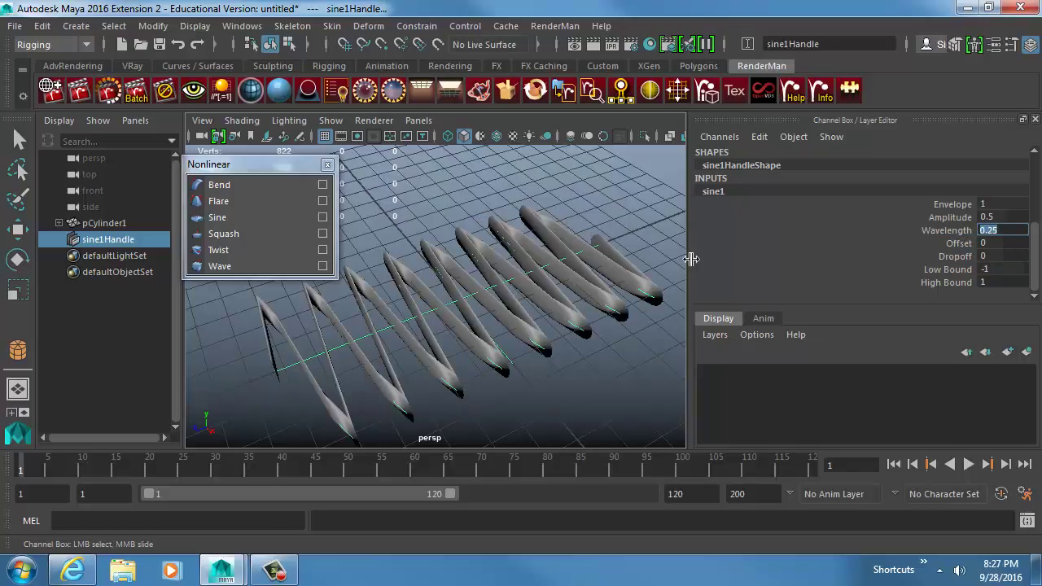
pyautogui.keyDown('alt'); pyautogui.moveTo(573, 268); pyautogui.dragTo(499, 290); pyautogui.keyUp('alt')
# Try moving only the cylinder along its length through the sine deformer, and undo the move
pyautogui.press('w')
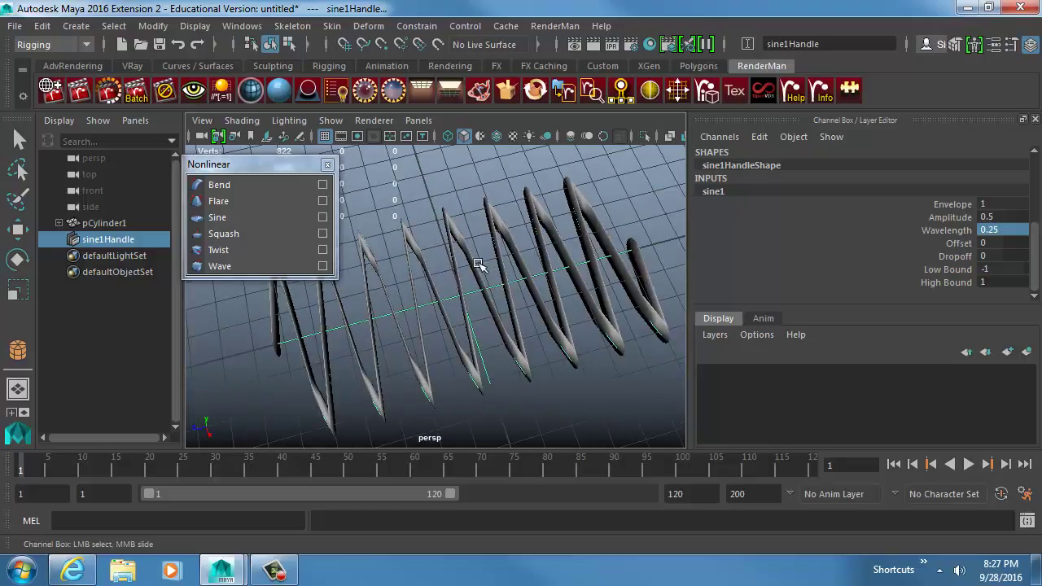
pyautogui.click(468, 265)
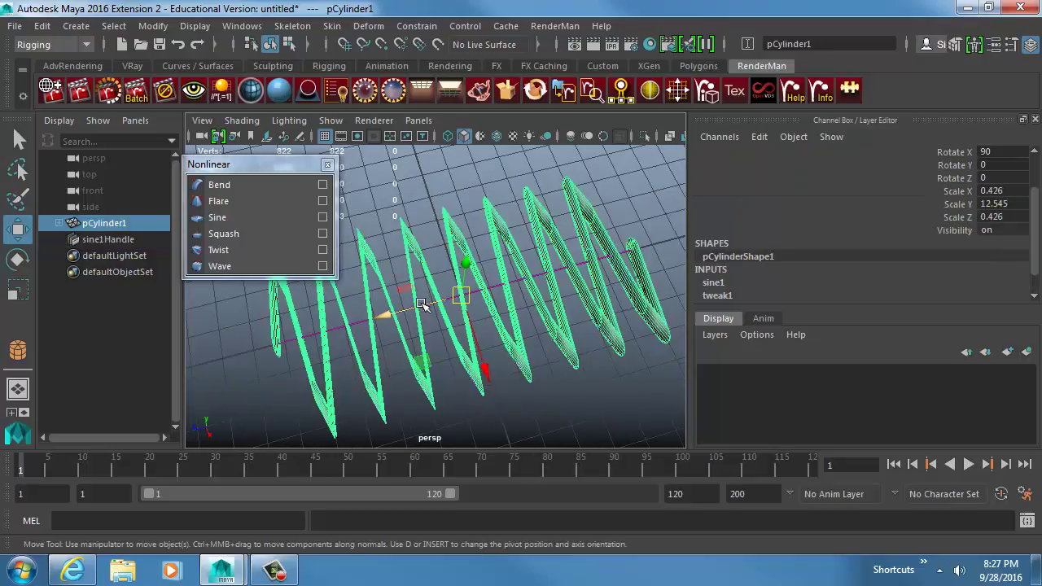
pyautogui.moveTo(422, 303); pyautogui.dragTo(122, 381)
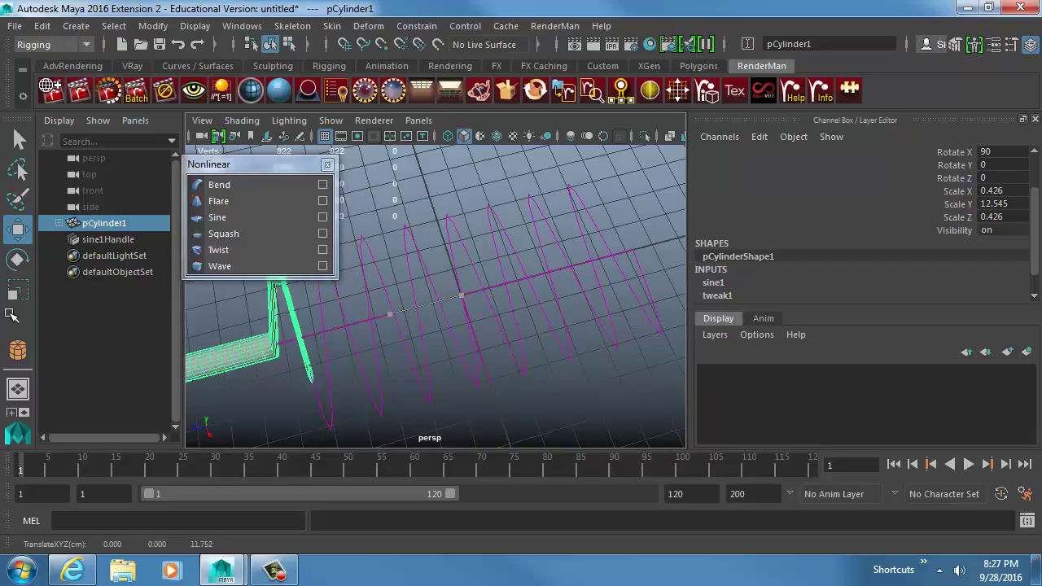
pyautogui.moveTo(318, 362); pyautogui.dragTo(685, 247)
pyautogui.hotkey('ctrl', 'z')
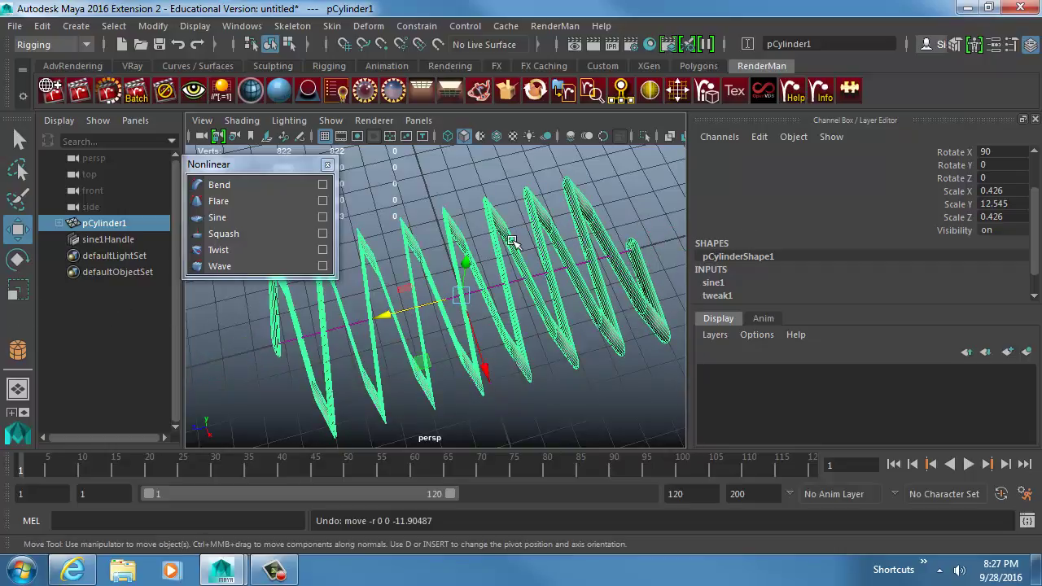
# Try moving the cylinder and the sine handle together along the cylinder's length, and undo the move
pyautogui.click(485, 289)
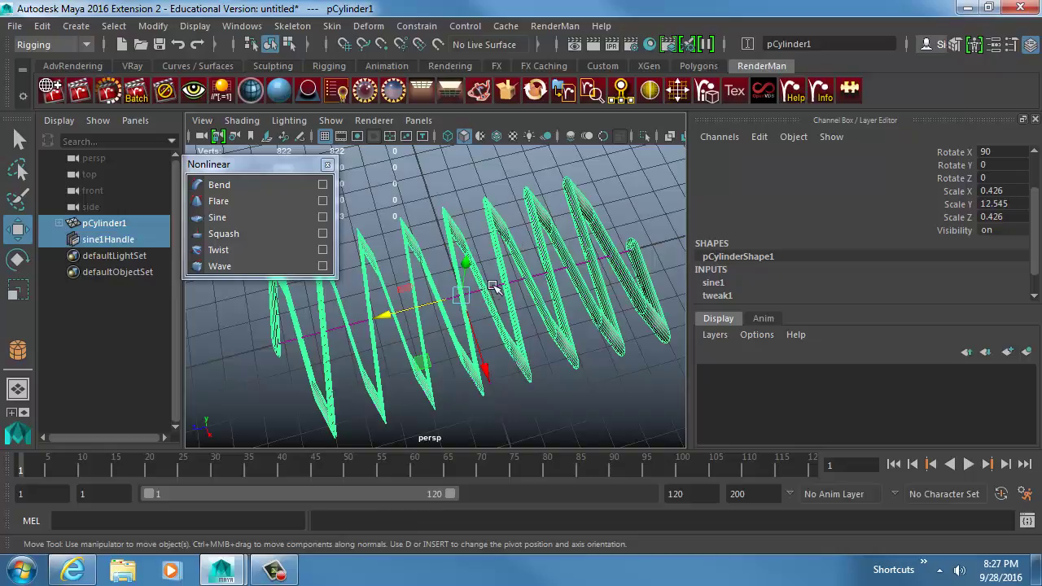
pyautogui.moveTo(402, 314); pyautogui.dragTo(529, 273)
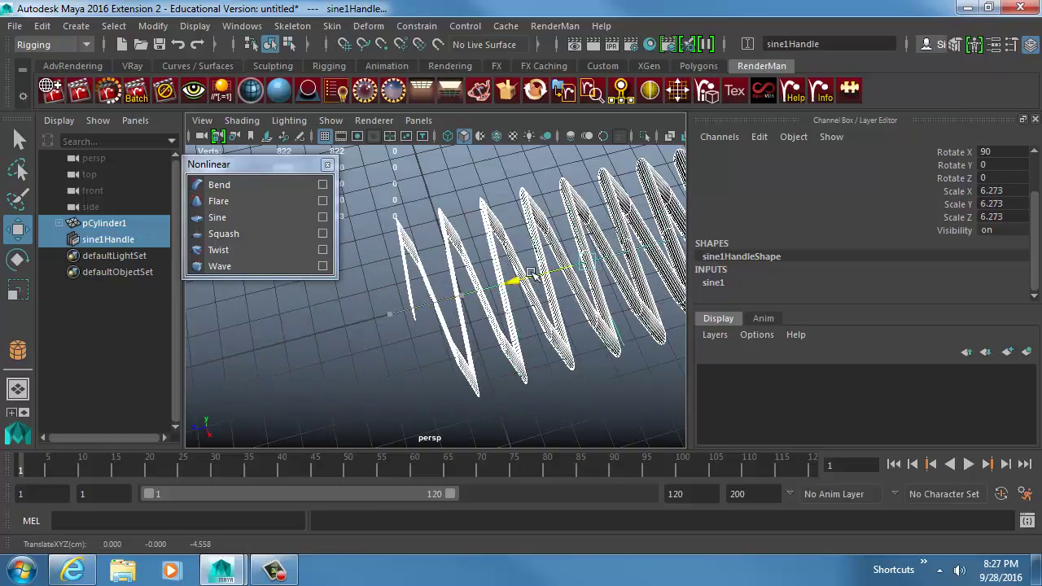
pyautogui.hotkey('ctrl', 'z')
# Try moving only the sine handle along the cylinder's length, and undo the move
pyautogui.click(480, 295)
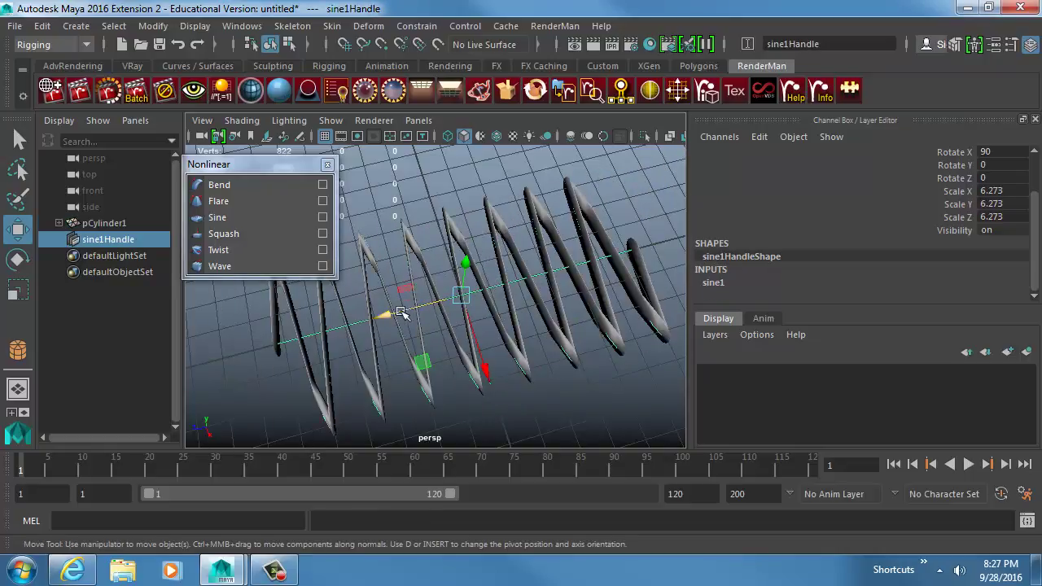
pyautogui.moveTo(402, 314); pyautogui.dragTo(643, 263)
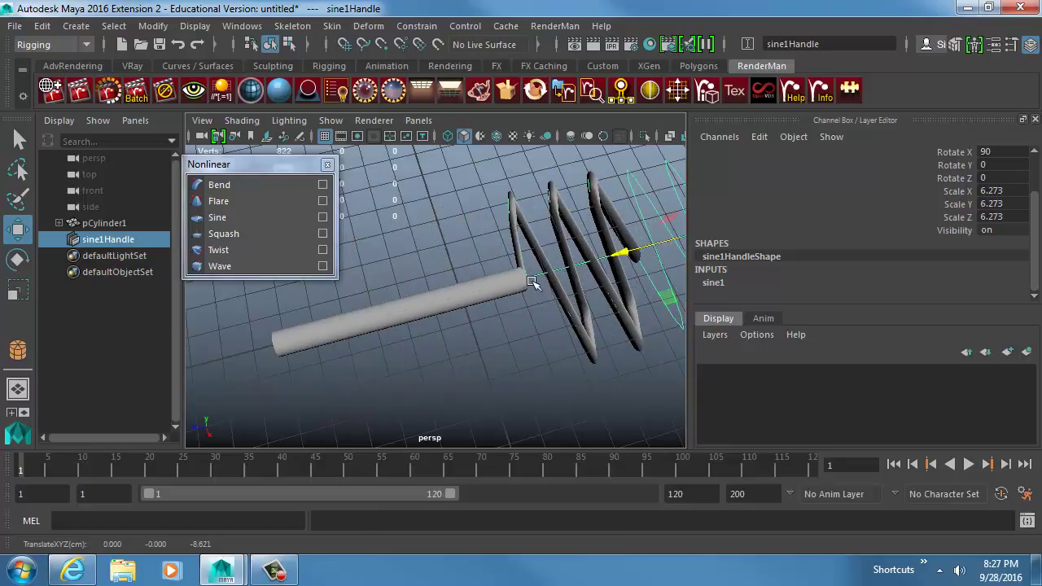
pyautogui.hotkey('ctrl', 'z')
# Select the cylinder and show the sine1 attributes among its inputs
pyautogui.click(603, 310)
pyautogui.scroll(-1, 777, 271)
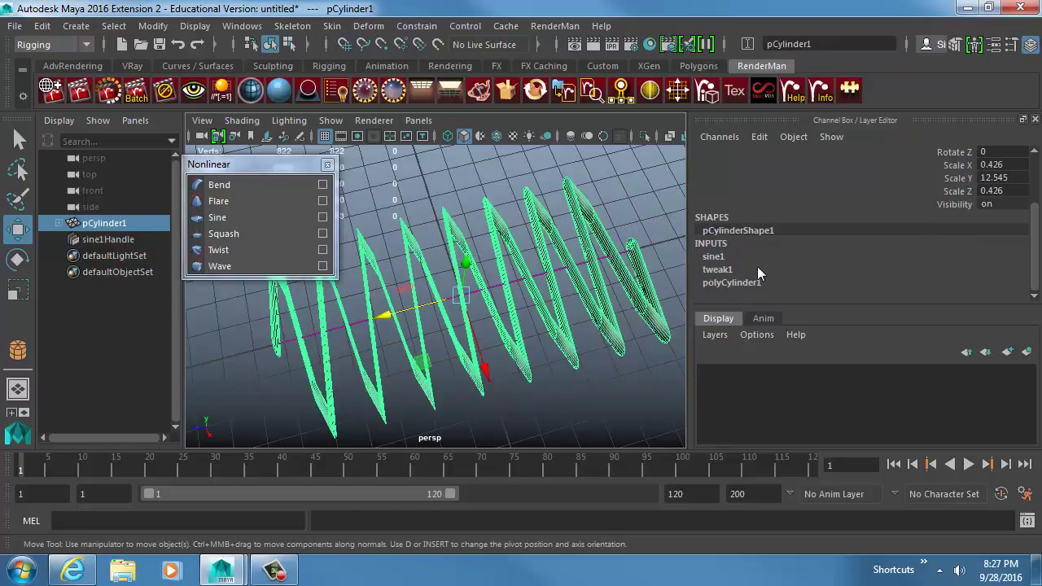
pyautogui.click(736, 283)
pyautogui.click(761, 257)
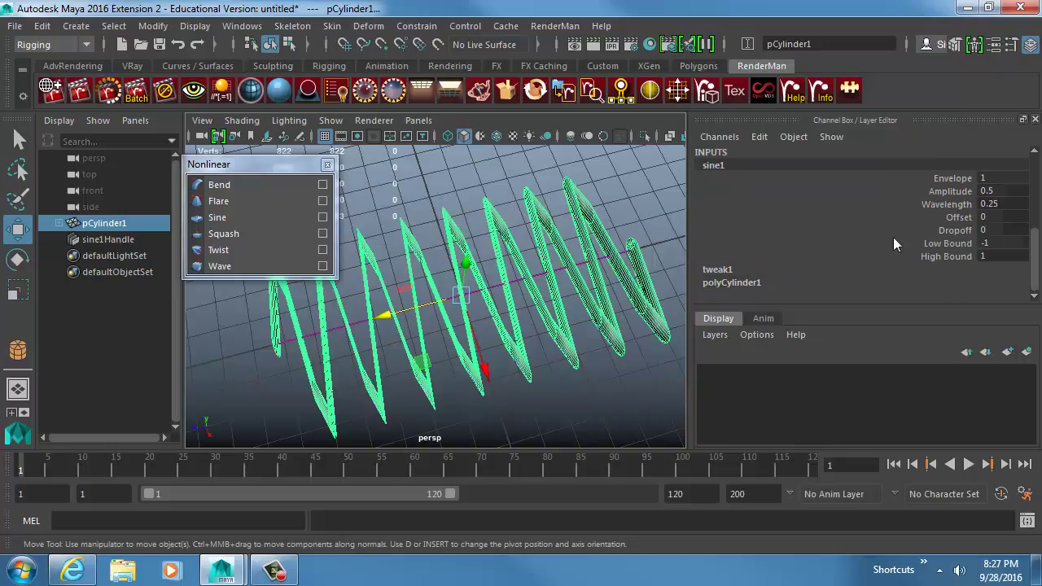
# Try a sine deformer Offset of 1.69, and undo the offset change
pyautogui.click(961, 217)
pyautogui.moveTo(537, 220); pyautogui.dragTo(551, 220, button='middle')
pyautogui.keyDown('alt'); pyautogui.moveTo(578, 231); pyautogui.dragTo(561, 231); pyautogui.keyUp('alt')
pyautogui.keyDown('alt'); pyautogui.moveTo(561, 230); pyautogui.dragTo(539, 242, button='right'); pyautogui.keyUp('alt')
pyautogui.hotkey('ctrl', 'z')
pyautogui.keyDown('alt'); pyautogui.moveTo(449, 253); pyautogui.dragTo(467, 257, button='middle'); pyautogui.keyUp('alt')
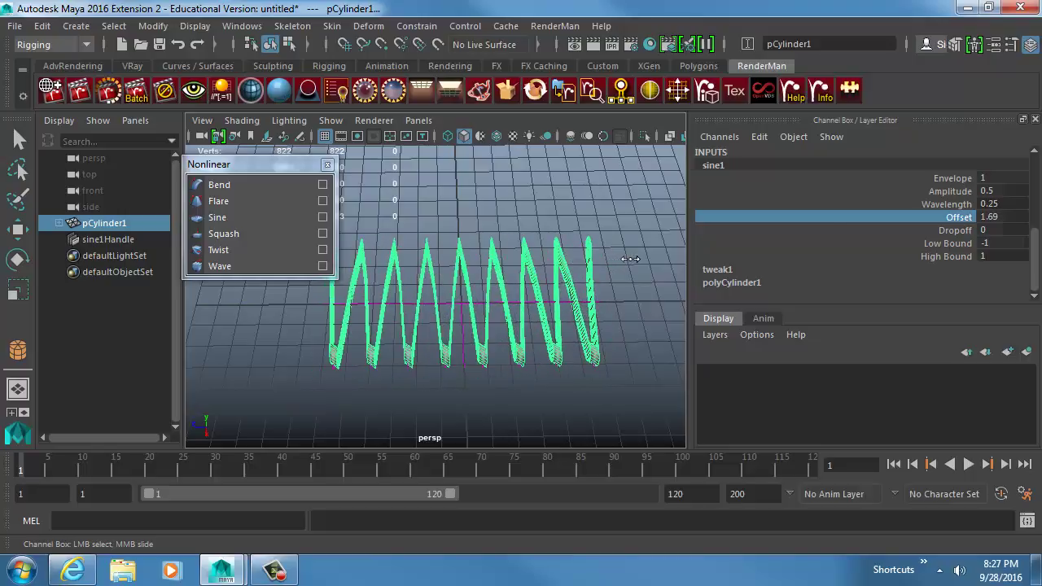
pyautogui.hotkey('ctrl', 'z')
# Set the sine deformer's Dropoff to 1 and its Offset to 1.37
pyautogui.click(955, 229)
pyautogui.moveTo(497, 251); pyautogui.dragTo(494, 255, button='middle')
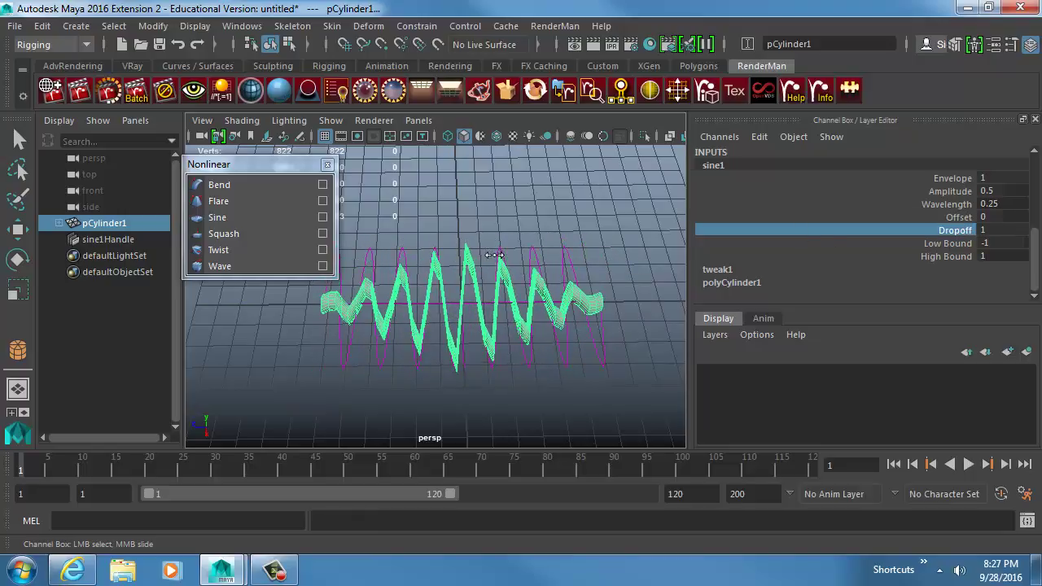
pyautogui.keyDown('alt'); pyautogui.moveTo(440, 299); pyautogui.dragTo(513, 304, button='right'); pyautogui.keyUp('alt')
pyautogui.keyDown('alt'); pyautogui.moveTo(489, 302); pyautogui.dragTo(439, 296, button='middle'); pyautogui.keyUp('alt')
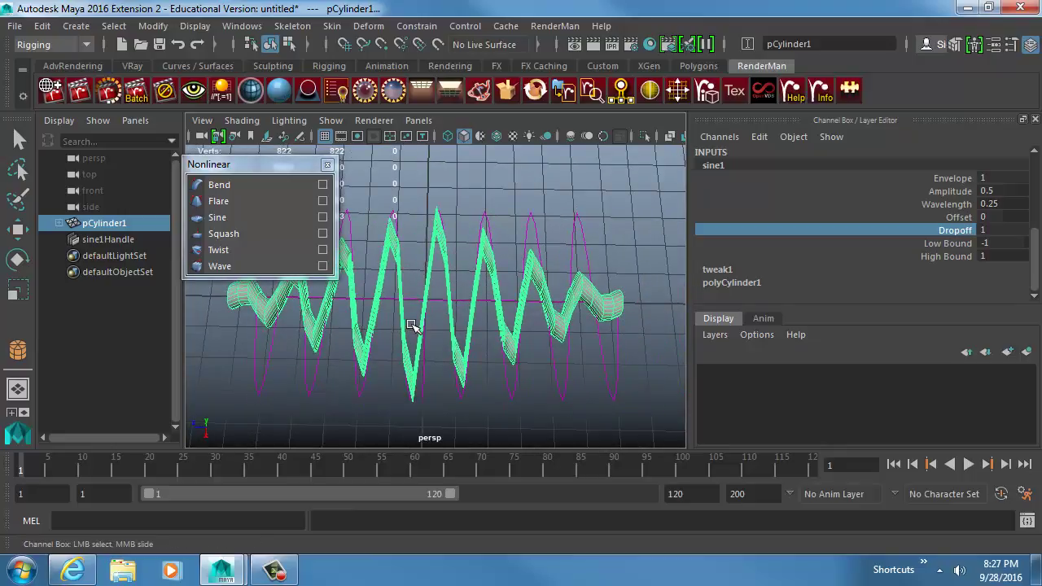
pyautogui.click(955, 217)
pyautogui.moveTo(477, 255); pyautogui.dragTo(577, 272, button='middle')
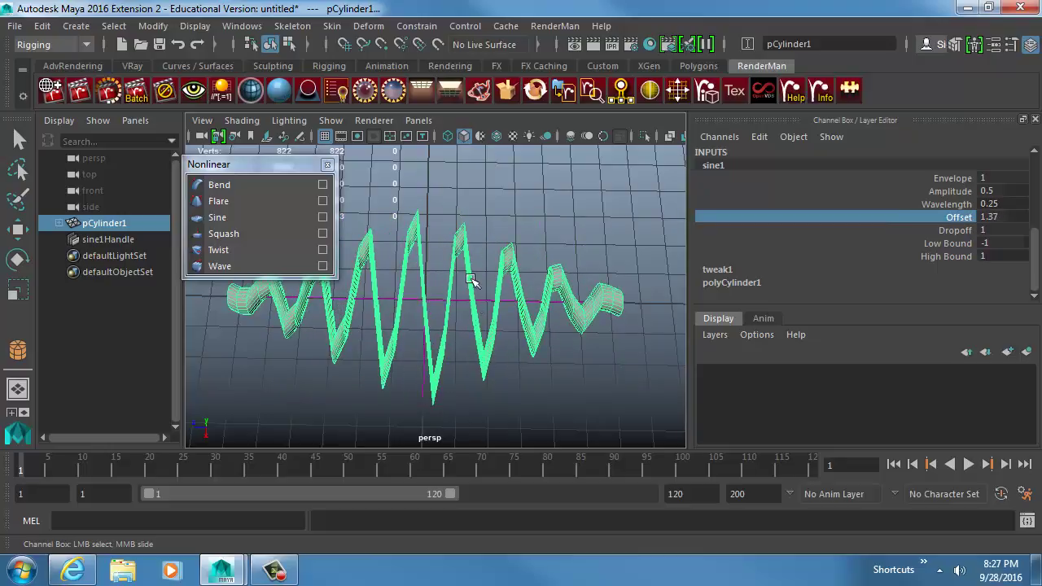
# Delete the cylinder and create a polygon plane about 7.04 wide and 6.23 high on the grid
pyautogui.press('w')
pyautogui.press('Delete')
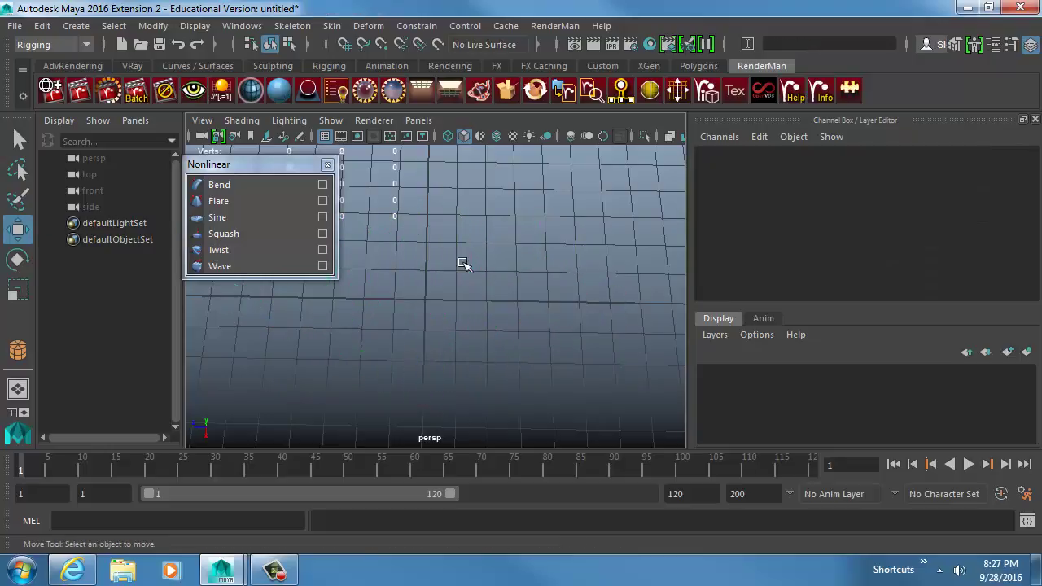
pyautogui.click(118, 27)
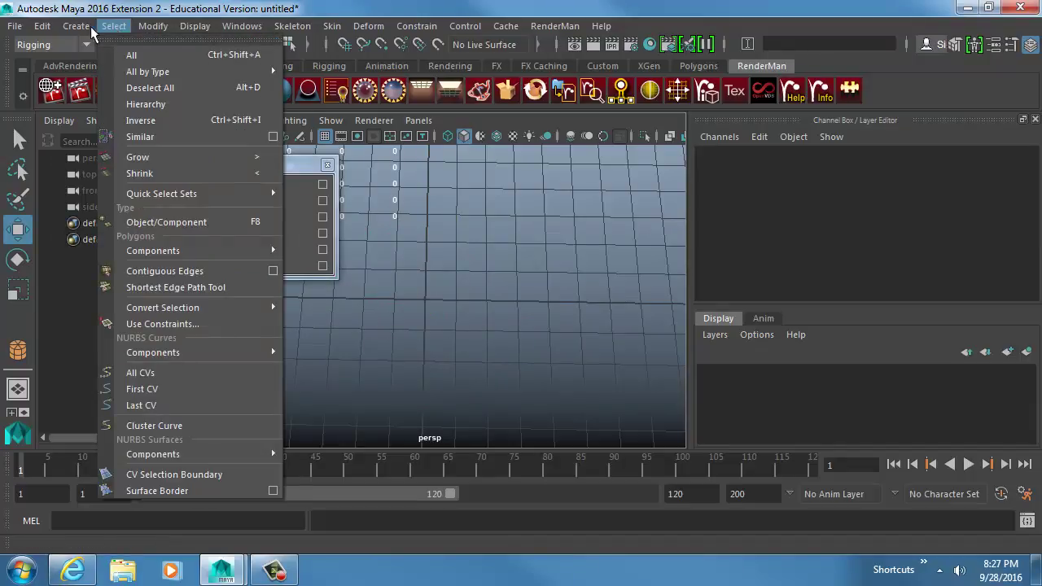
pyautogui.moveTo(89, 29)
pyautogui.moveTo(131, 86)
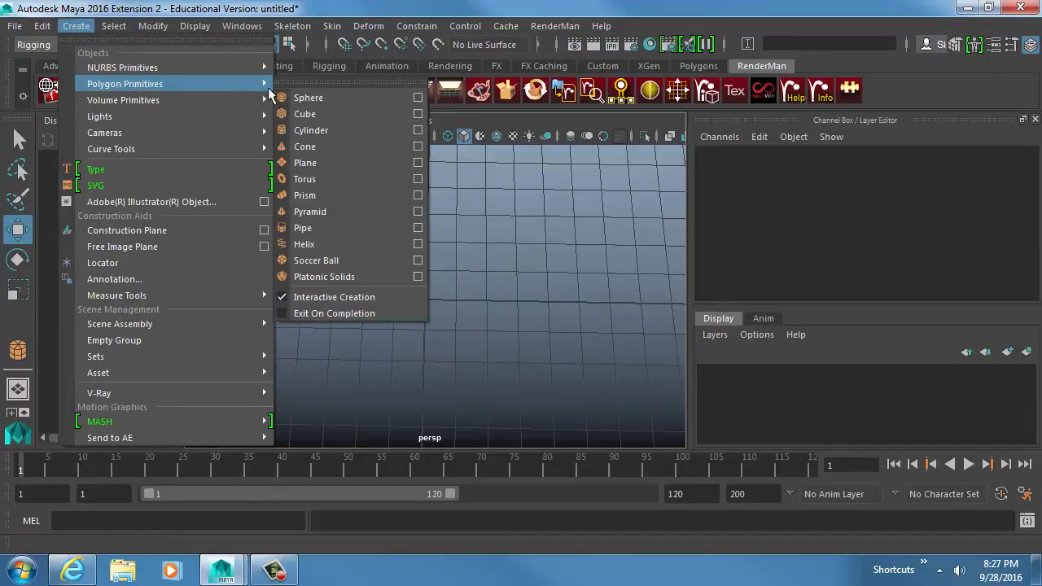
pyautogui.click(316, 164)
pyautogui.moveTo(369, 216); pyautogui.dragTo(561, 433)
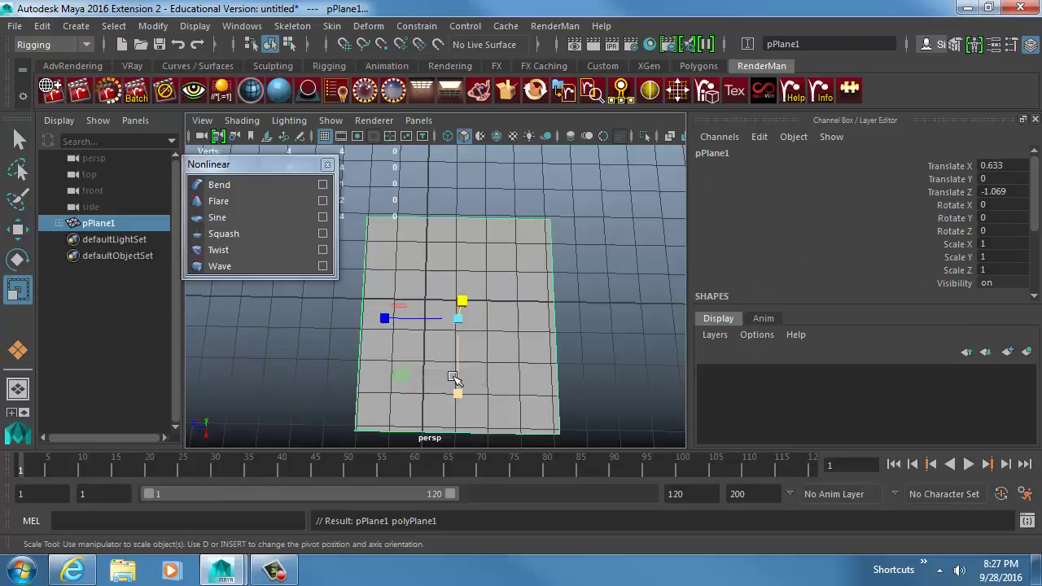
# Set the plane's Subdivisions Width and Subdivisions Height to 42
pyautogui.keyDown('alt'); pyautogui.moveTo(453, 373); pyautogui.dragTo(600, 314); pyautogui.keyUp('alt')
pyautogui.scroll(-3, 968, 266)
pyautogui.moveTo(969, 271); pyautogui.dragTo(949, 257)
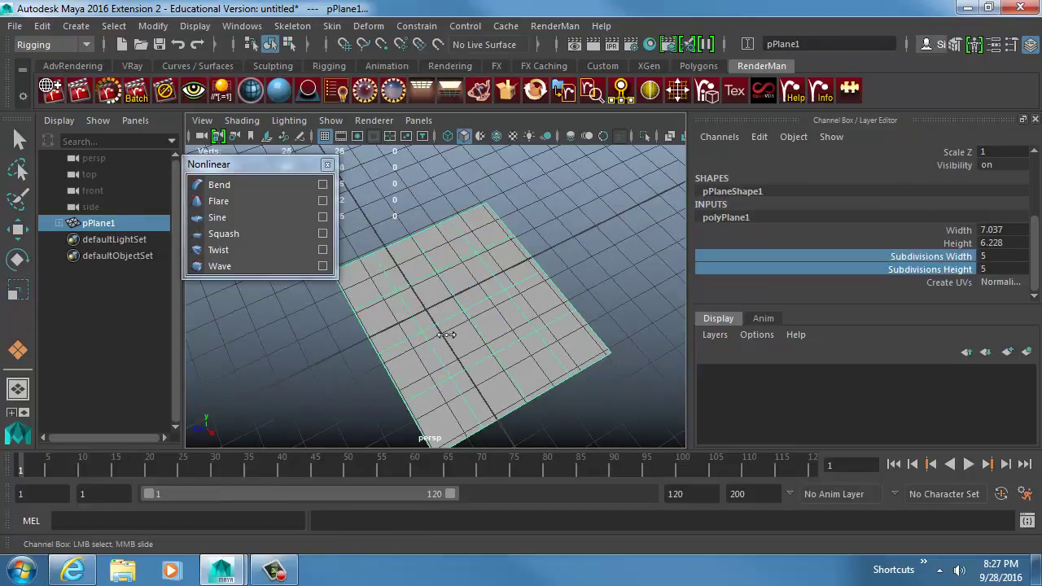
pyautogui.moveTo(447, 334); pyautogui.dragTo(573, 334, button='middle')
# Scale the plane up to about 2.27 in X and 3.915 in Z
pyautogui.moveTo(403, 341); pyautogui.dragTo(293, 366)
pyautogui.moveTo(503, 367); pyautogui.dragTo(579, 429)
pyautogui.moveTo(399, 342); pyautogui.dragTo(276, 250)
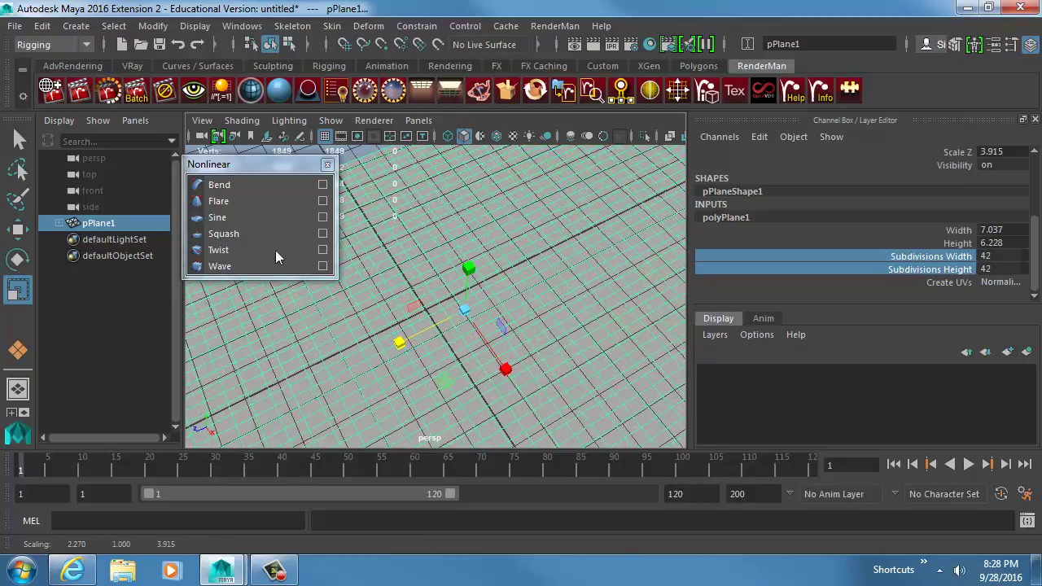
# Apply a Sine deformer to the plane and show the sine1 attributes
pyautogui.click(241, 217)
pyautogui.keyDown('alt'); pyautogui.moveTo(469, 304); pyautogui.dragTo(444, 236); pyautogui.keyUp('alt')
pyautogui.keyDown('alt'); pyautogui.moveTo(443, 236); pyautogui.dragTo(221, 233, button='right'); pyautogui.keyUp('alt')
pyautogui.keyDown('alt'); pyautogui.moveTo(457, 269); pyautogui.dragTo(521, 324); pyautogui.keyUp('alt')
pyautogui.press('e')
pyautogui.click(706, 284)
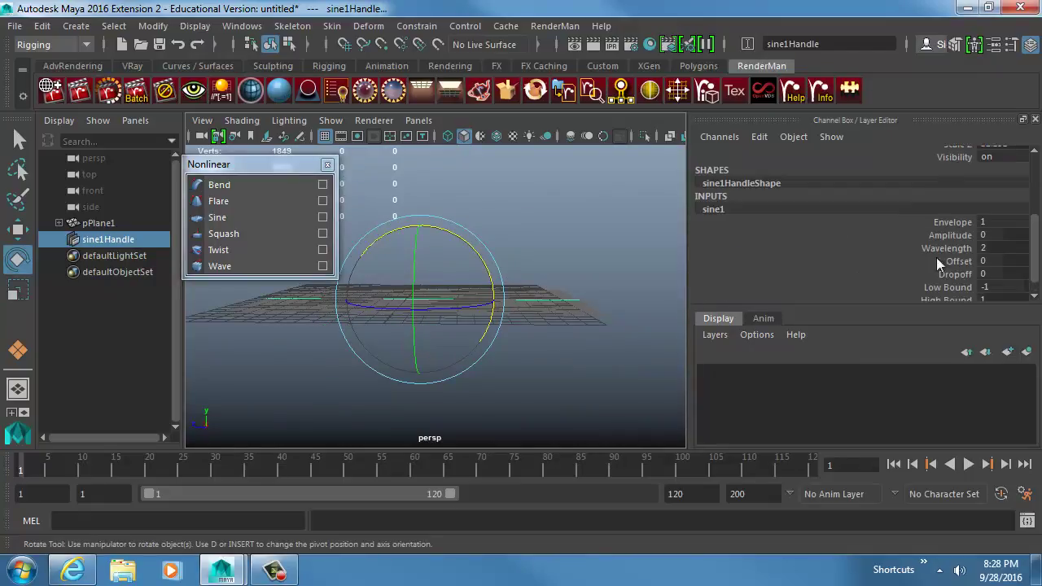
# Set the sine deformer's Amplitude to 0.25
pyautogui.click(950, 236)
pyautogui.doubleClick(1002, 234)
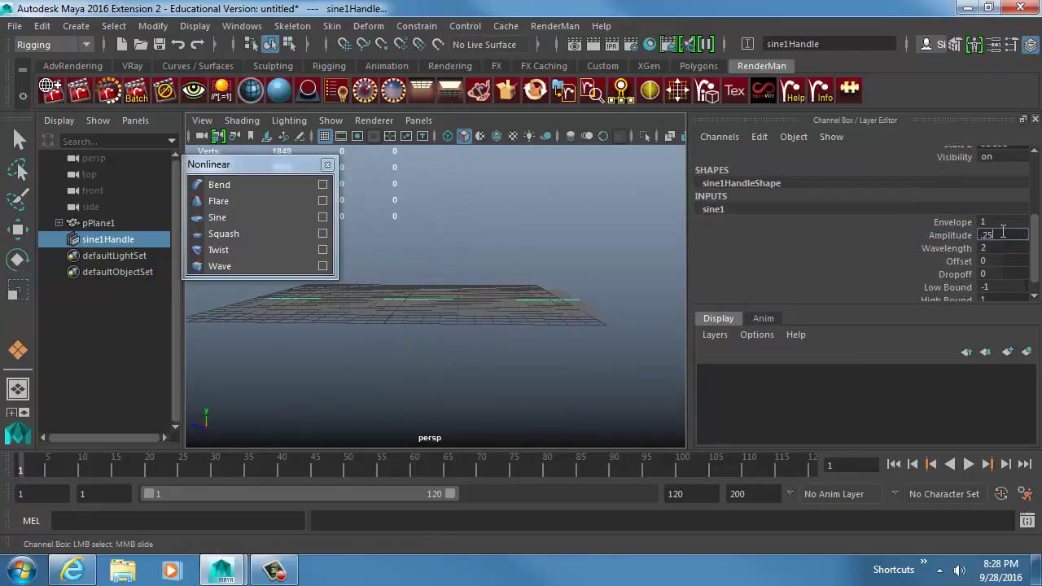
pyautogui.write('.25')
pyautogui.press('Return')
pyautogui.keyDown('alt'); pyautogui.moveTo(430, 263); pyautogui.dragTo(626, 301); pyautogui.keyUp('alt')
pyautogui.scroll(3, 625, 300)
pyautogui.keyDown('alt'); pyautogui.moveTo(559, 298); pyautogui.dragTo(557, 315); pyautogui.keyUp('alt')
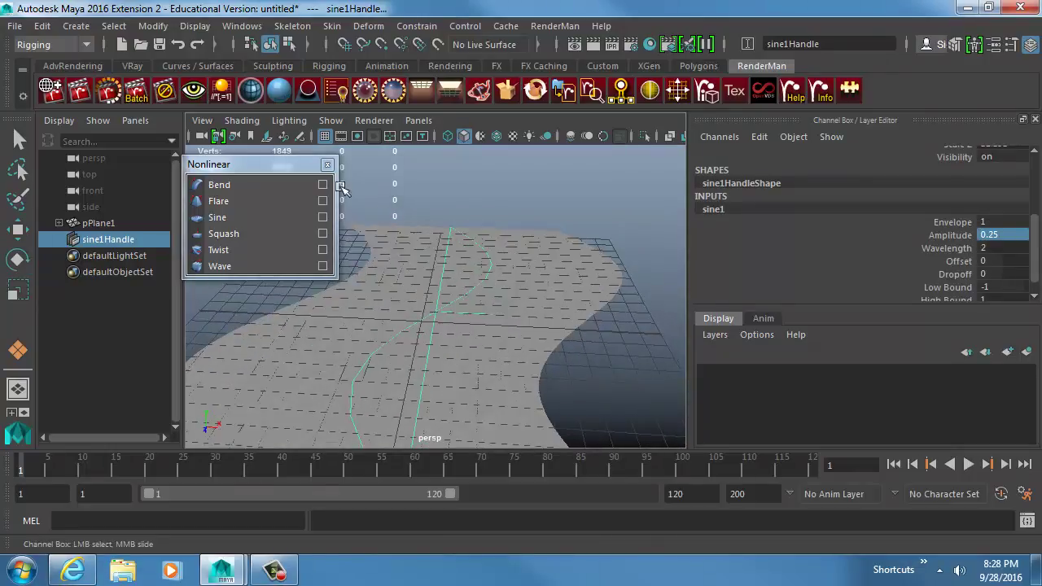
# Rotate the sine handle to -90, 0, 90 degrees so the wave displaces the plane up and down
pyautogui.press('e')
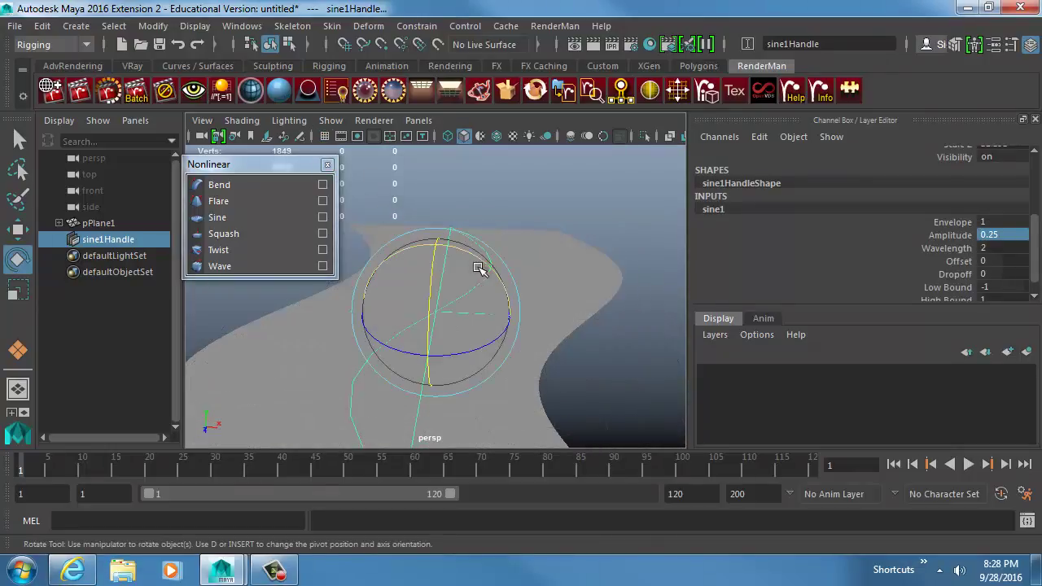
pyautogui.moveTo(480, 259); pyautogui.dragTo(373, 260)
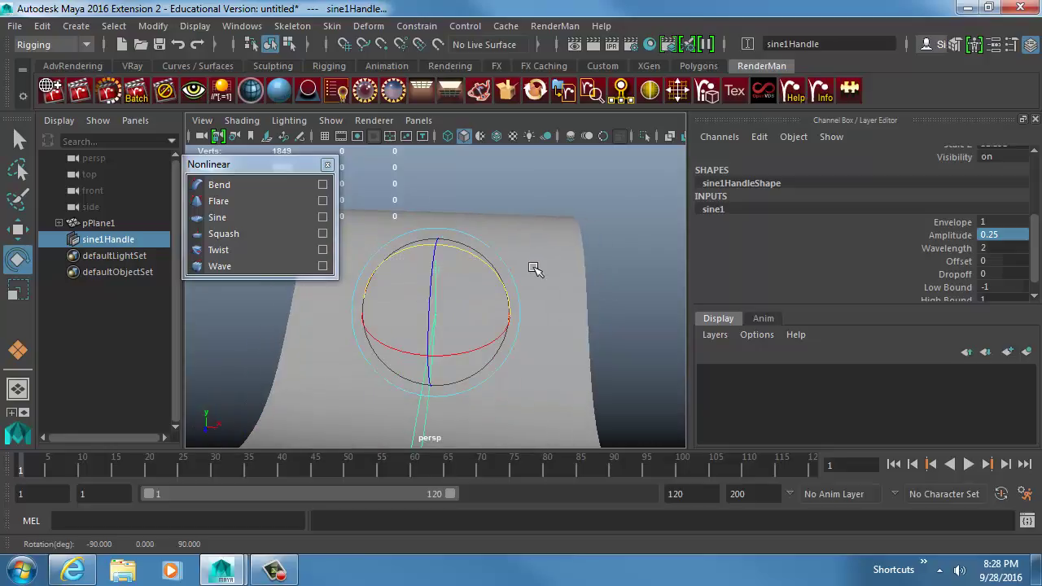
pyautogui.keyDown('alt'); pyautogui.moveTo(534, 269); pyautogui.dragTo(420, 267); pyautogui.keyUp('alt')
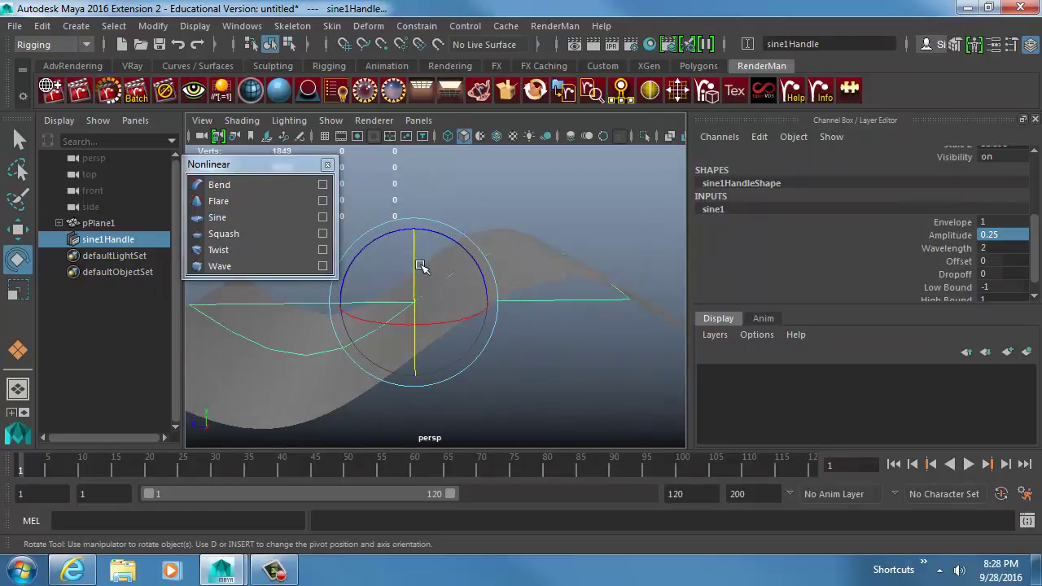
# Set the sine deformer's Wavelength to 0.25 and its Offset to 5
pyautogui.doubleClick(992, 246)
pyautogui.write('.25')
pyautogui.press('Return')
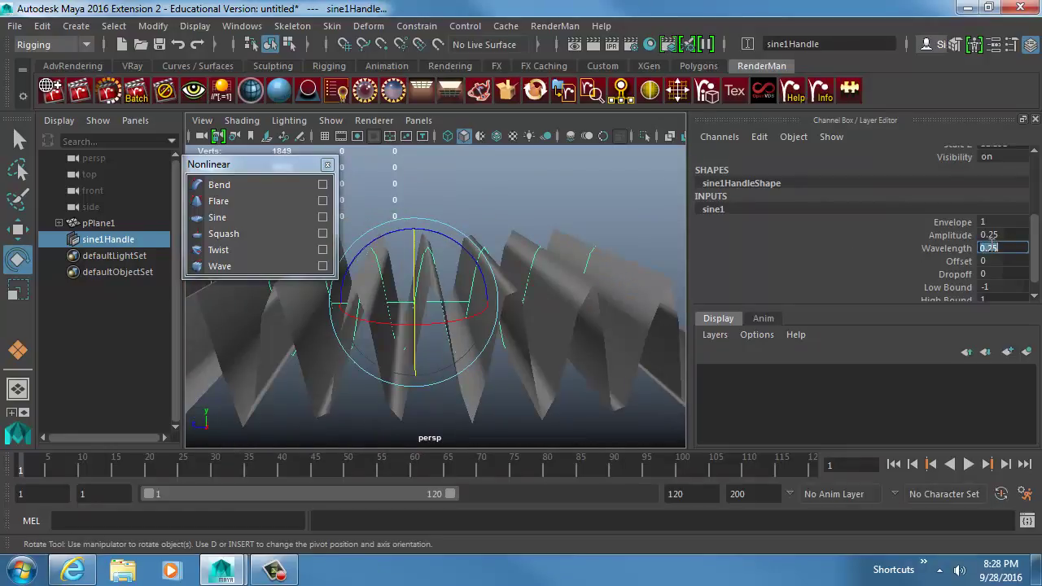
pyautogui.doubleClick(989, 262)
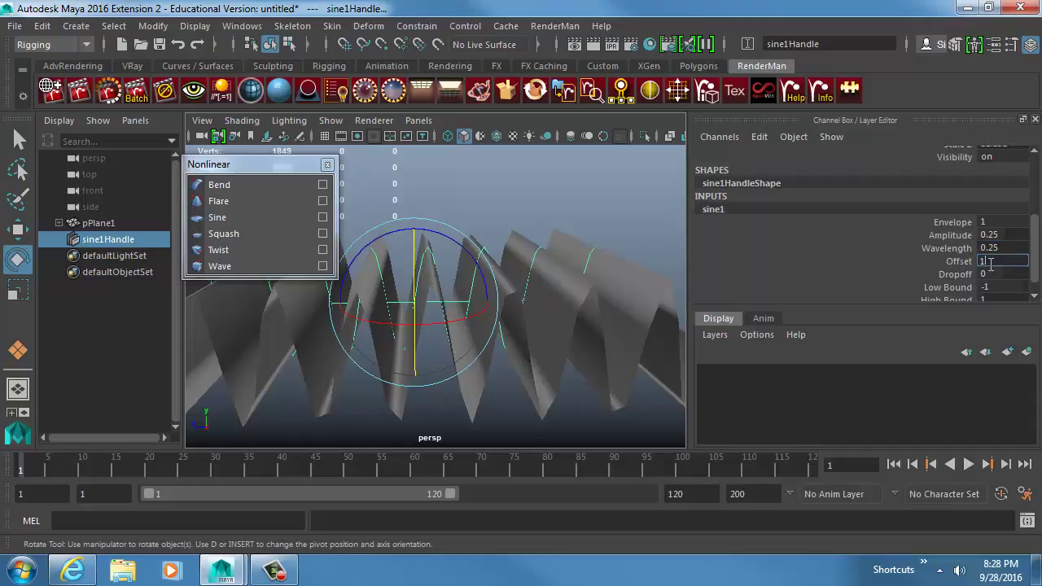
pyautogui.click(957, 261)
pyautogui.moveTo(500, 258); pyautogui.dragTo(592, 259, button='middle')
pyautogui.hotkey('ctrl', 'z')
# Raise the sine deformer's Dropoff to 1
pyautogui.click(928, 277)
pyautogui.moveTo(488, 249); pyautogui.dragTo(531, 248, button='middle')
pyautogui.keyDown('alt'); pyautogui.moveTo(530, 247); pyautogui.dragTo(465, 264, button='right'); pyautogui.keyUp('alt')
pyautogui.moveTo(466, 267)
pyautogui.keyDown('alt'); pyautogui.mouseDown()
pyautogui.moveTo(553, 293)
pyautogui.moveTo(461, 288)
pyautogui.mouseUp(); pyautogui.keyUp('alt')
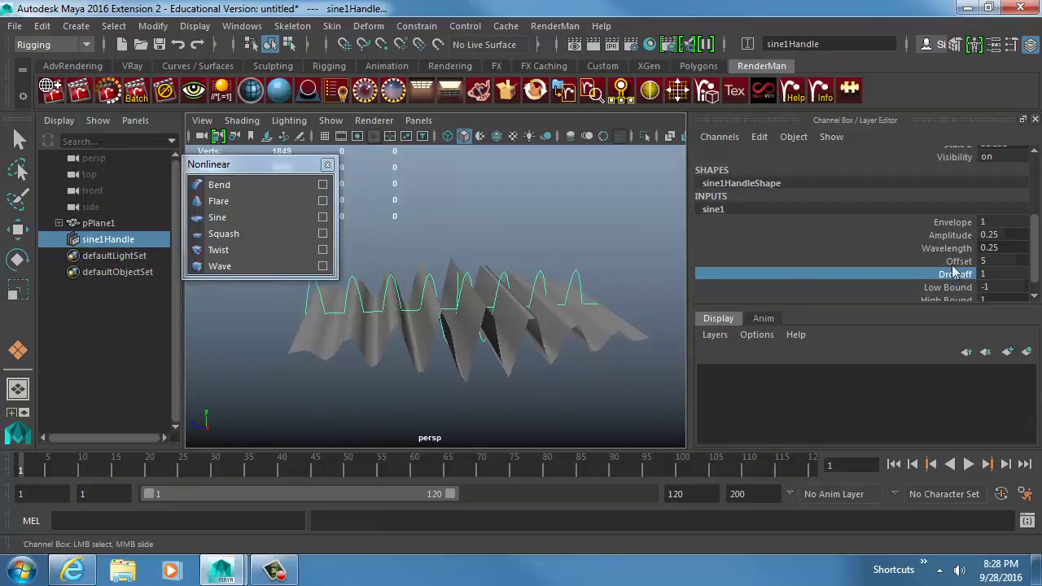
# Try a Dropoff of 0.25 on the sine deformer and return it to 1
pyautogui.click(986, 274)
pyautogui.write('5')
pyautogui.write('.2')
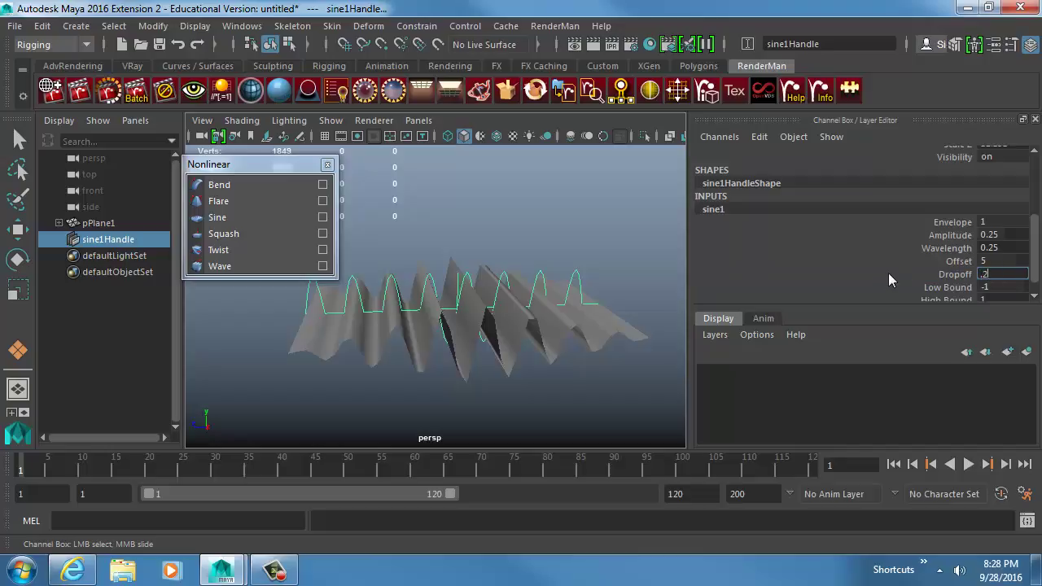
pyautogui.write('5')
pyautogui.press('Return')
pyautogui.write('1')
pyautogui.press('Return')
pyautogui.keyDown('alt'); pyautogui.moveTo(460, 277); pyautogui.dragTo(476, 306); pyautogui.keyUp('alt')
# Increase the sine deformer's Offset to 7.7 so the waves travel along the plane
pyautogui.click(958, 260)
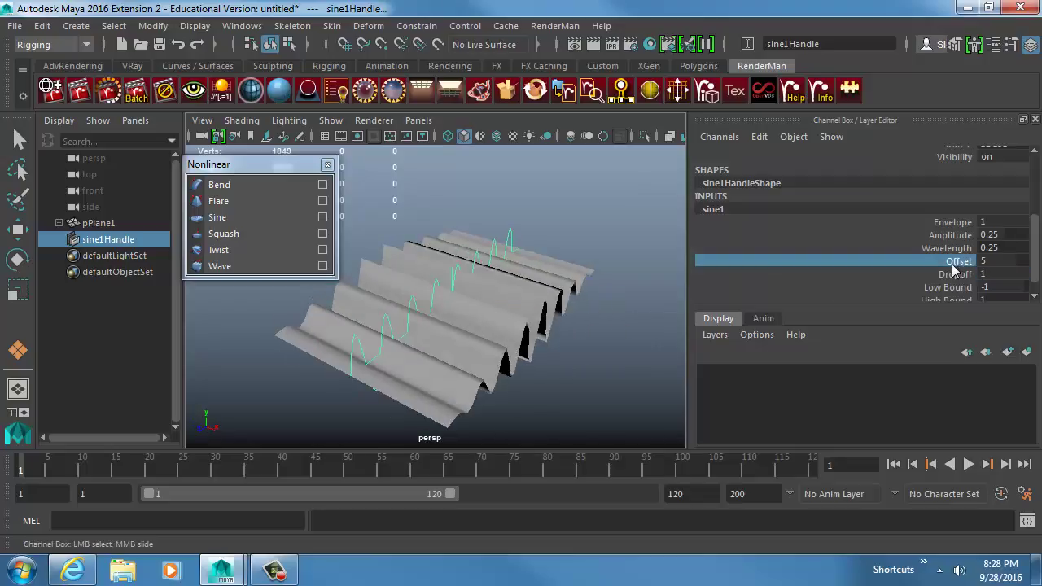
pyautogui.moveTo(425, 279); pyautogui.dragTo(507, 296, button='middle')
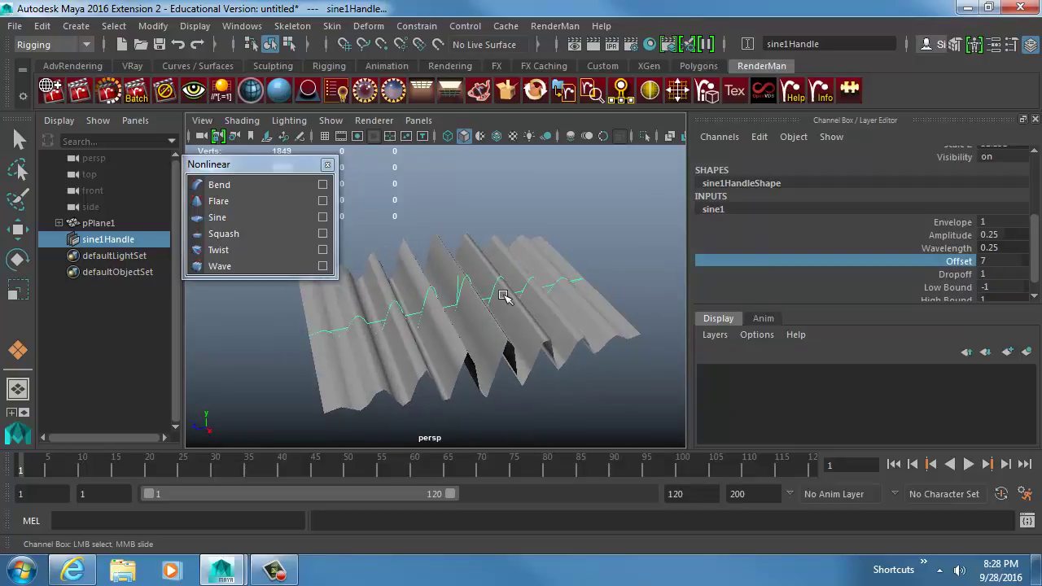
pyautogui.keyDown('alt'); pyautogui.moveTo(507, 296); pyautogui.dragTo(453, 255); pyautogui.keyUp('alt')
pyautogui.moveTo(472, 268); pyautogui.dragTo(521, 270, button='middle')
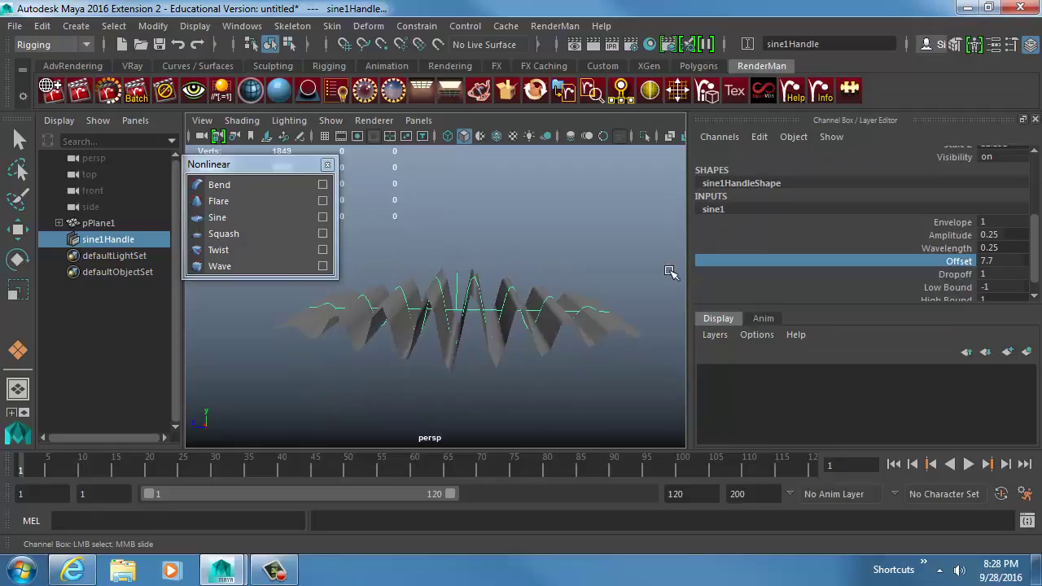
# Lower the sine deformer's Amplitude to 0.05 and shift its Offset to 5.15
pyautogui.click(1004, 235)
pyautogui.write('0.05')
pyautogui.press('Return')
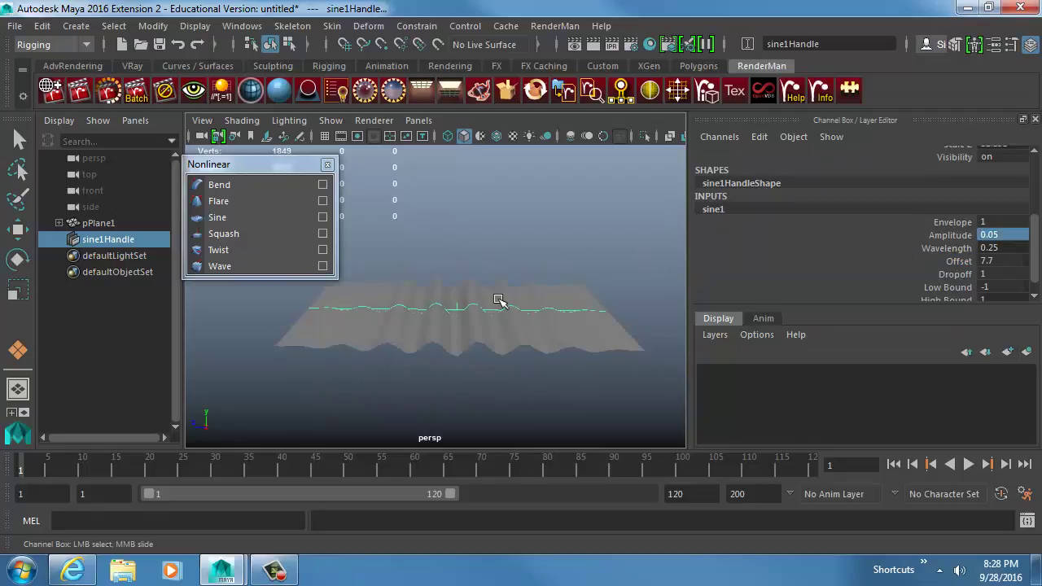
pyautogui.moveTo(499, 298); pyautogui.dragTo(516, 301, button='middle')
pyautogui.keyDown('alt'); pyautogui.moveTo(516, 301); pyautogui.dragTo(523, 320); pyautogui.keyUp('alt')
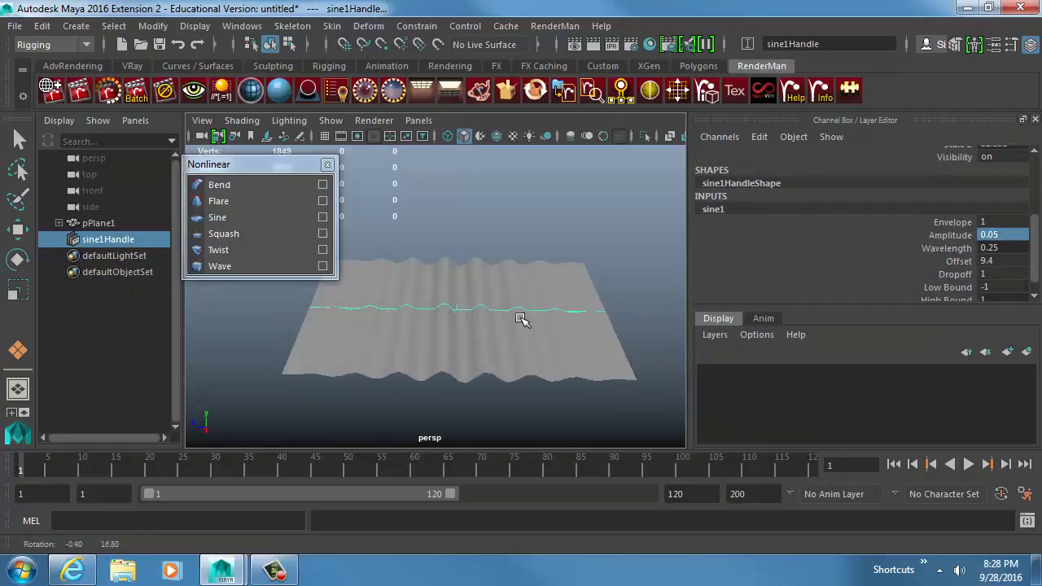
pyautogui.moveTo(523, 320); pyautogui.dragTo(179, 337, button='middle')
pyautogui.keyDown('alt'); pyautogui.moveTo(415, 319); pyautogui.dragTo(533, 299); pyautogui.keyUp('alt')
# Delete the sine deformer handle and apply a Wave deformer to the plane
pyautogui.press('e')
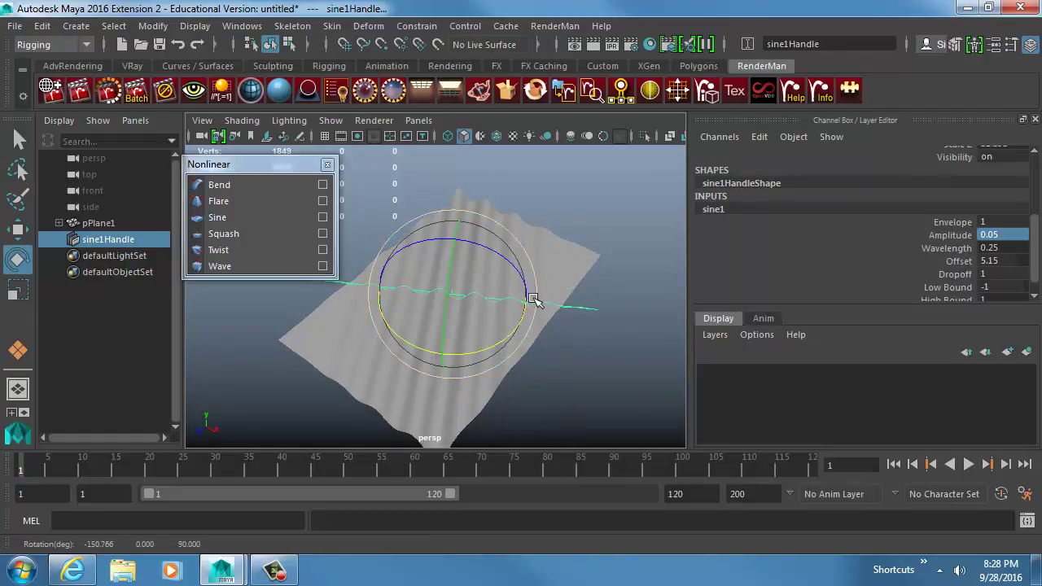
pyautogui.press('Delete')
pyautogui.click(437, 273)
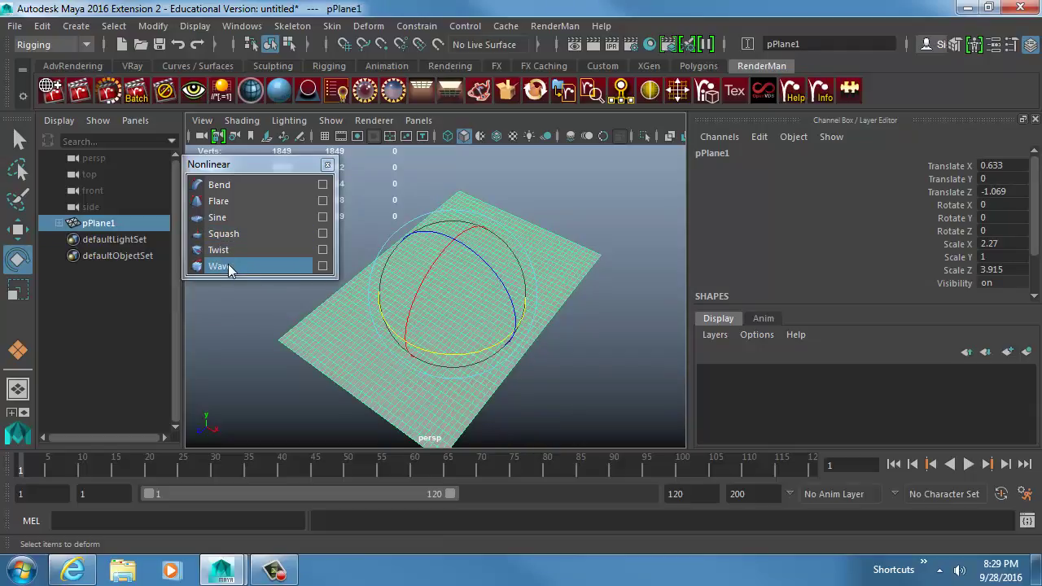
pyautogui.click(228, 268)
pyautogui.keyDown('alt'); pyautogui.moveTo(525, 302); pyautogui.dragTo(491, 289); pyautogui.keyUp('alt')
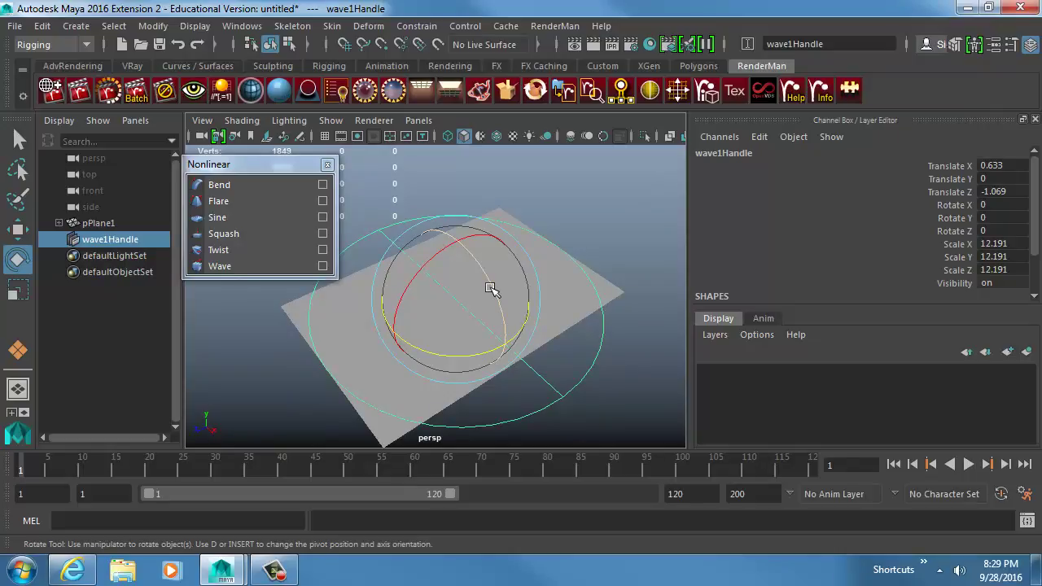
# Show the wave1 attributes and set the wave deformer's Amplitude to 0.25
pyautogui.scroll(-2, 839, 267)
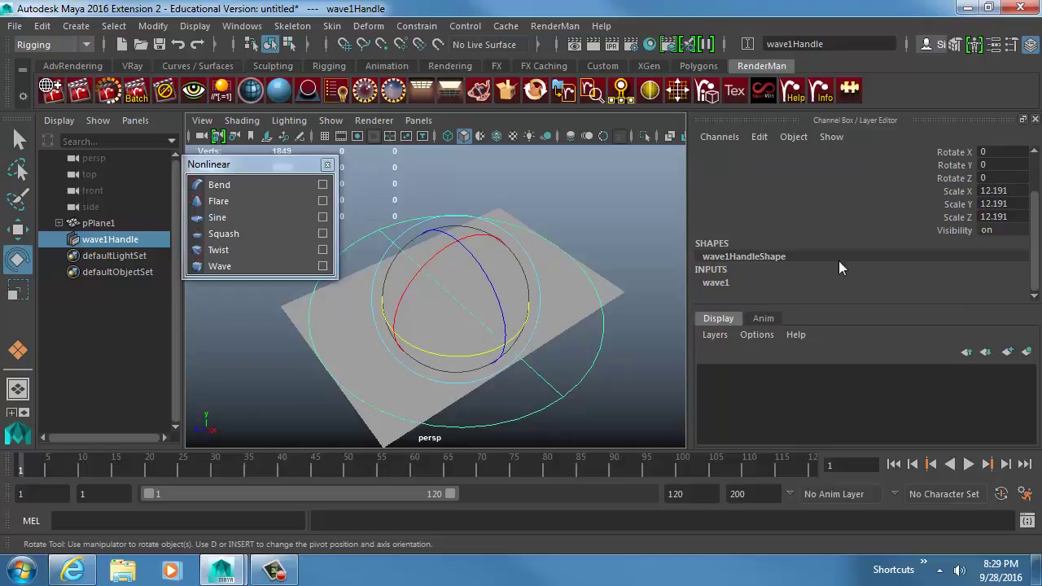
pyautogui.click(762, 280)
pyautogui.scroll(-3, 875, 250)
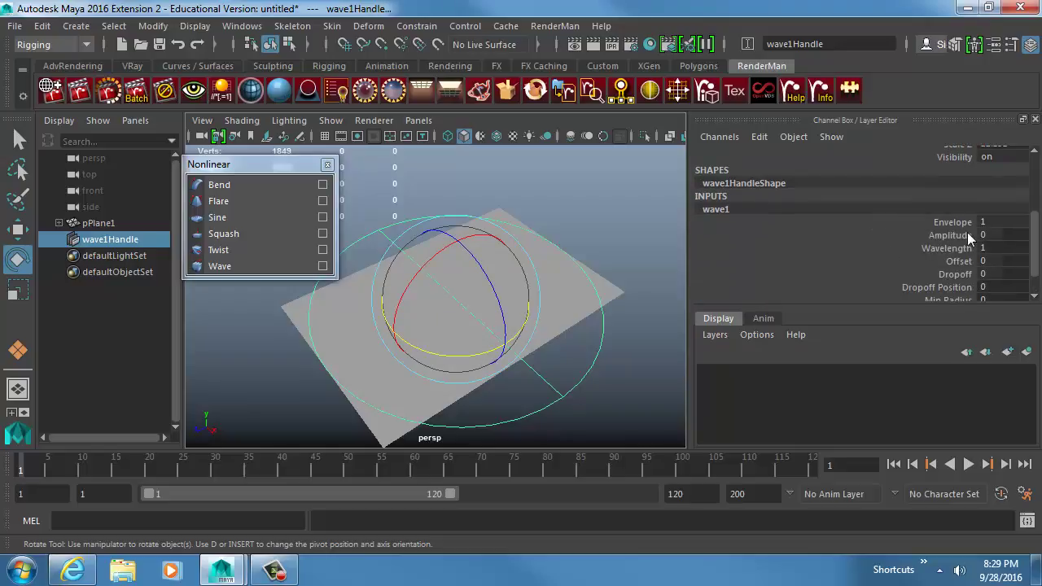
pyautogui.scroll(-1, 996, 231)
pyautogui.click(950, 203)
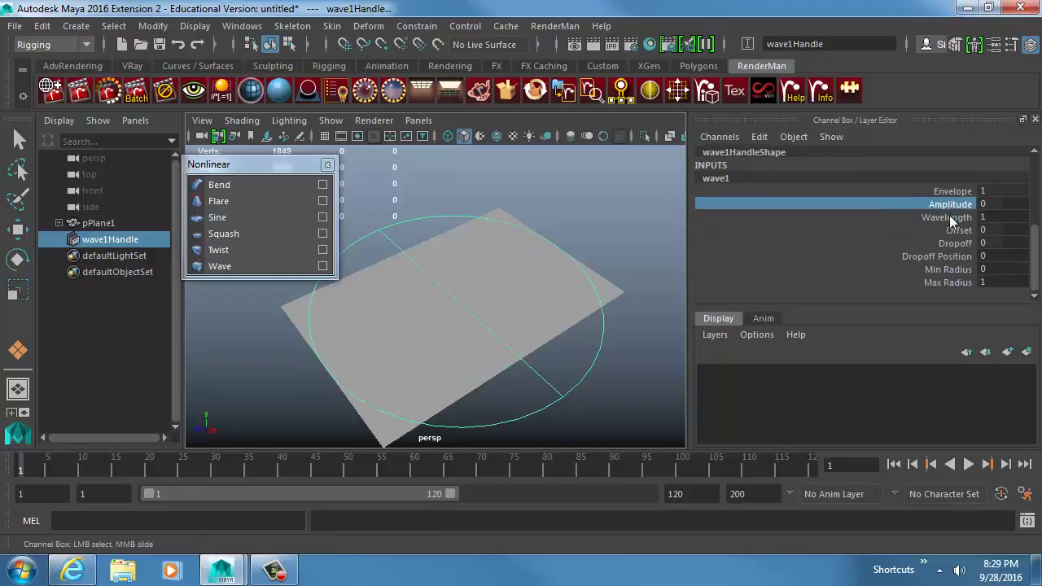
pyautogui.click(949, 216)
pyautogui.click(960, 245)
pyautogui.click(990, 205)
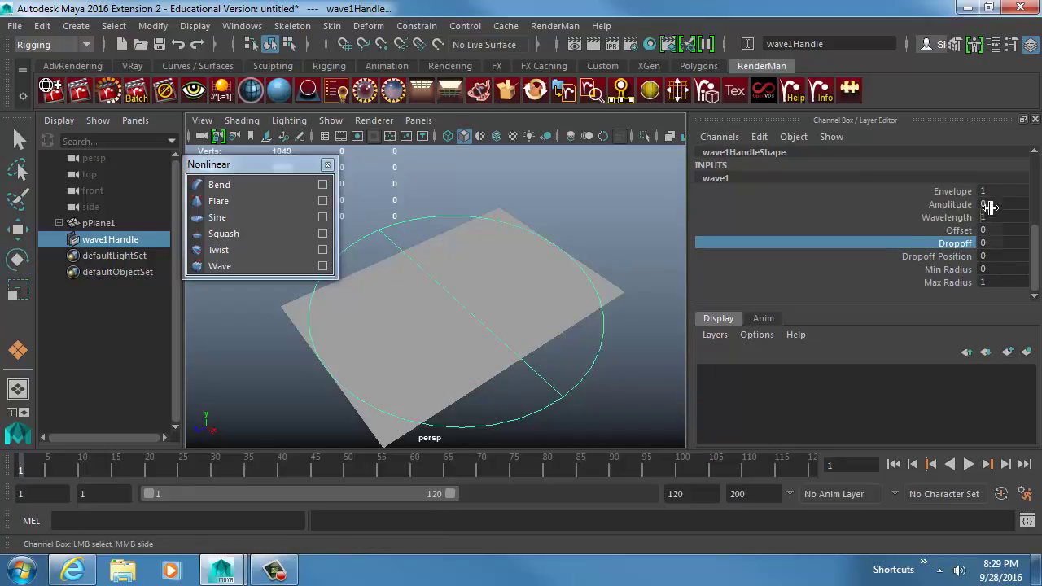
pyautogui.write('.25')
pyautogui.press('Return')
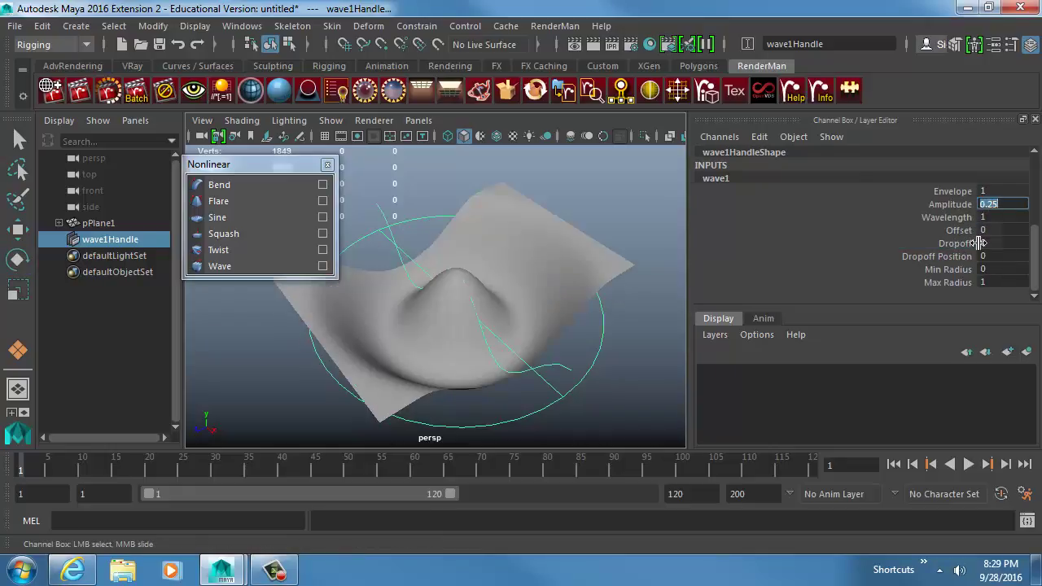
# Set the wave deformer's Wavelength to 0.125 and its Amplitude to 0.05
pyautogui.press('Tab')
pyautogui.write('.1')
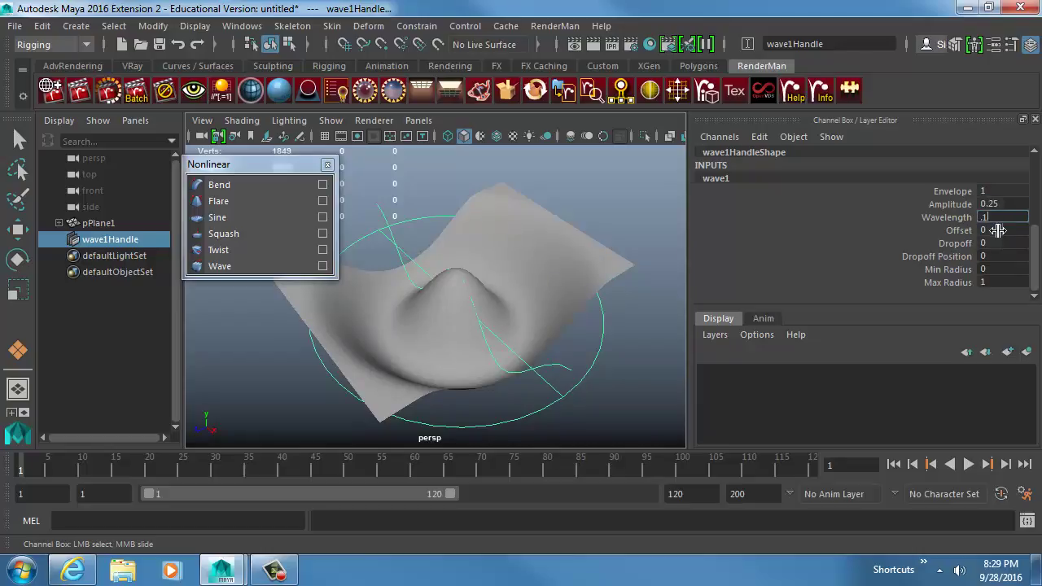
pyautogui.write('25')
pyautogui.press('Return')
pyautogui.click(994, 203)
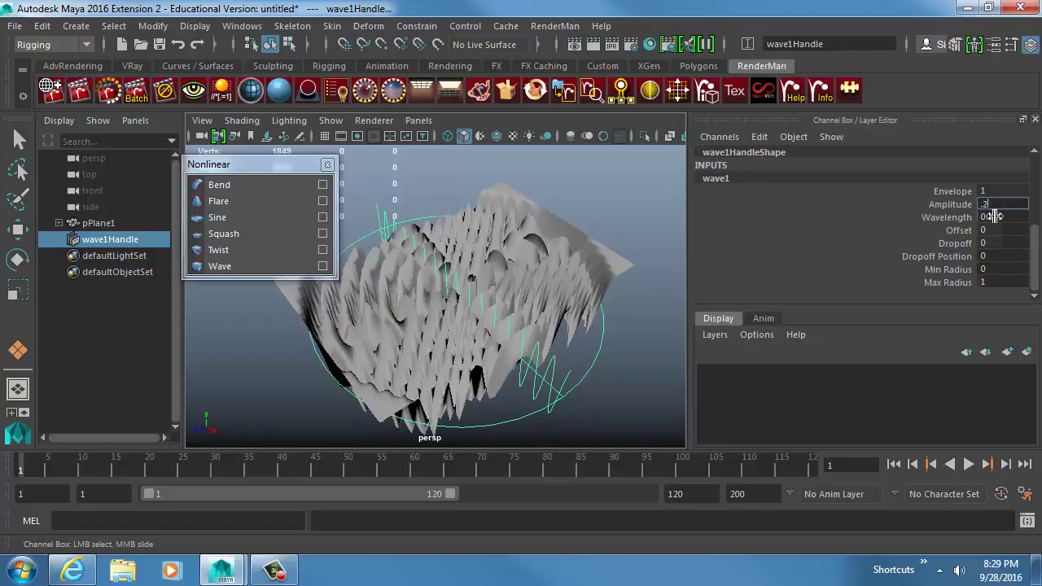
pyautogui.write('.05')
pyautogui.press('Return')
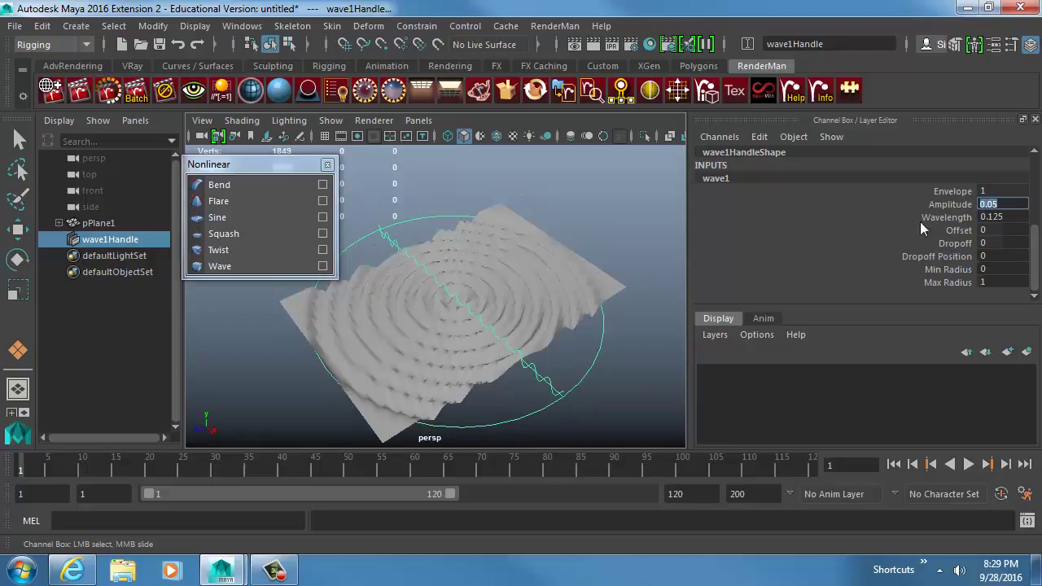
pyautogui.keyDown('alt'); pyautogui.moveTo(577, 260); pyautogui.dragTo(545, 268); pyautogui.keyUp('alt')
# Try a Wavelength of 0.05 on the wave deformer and settle on 0.25
pyautogui.doubleClick(995, 218)
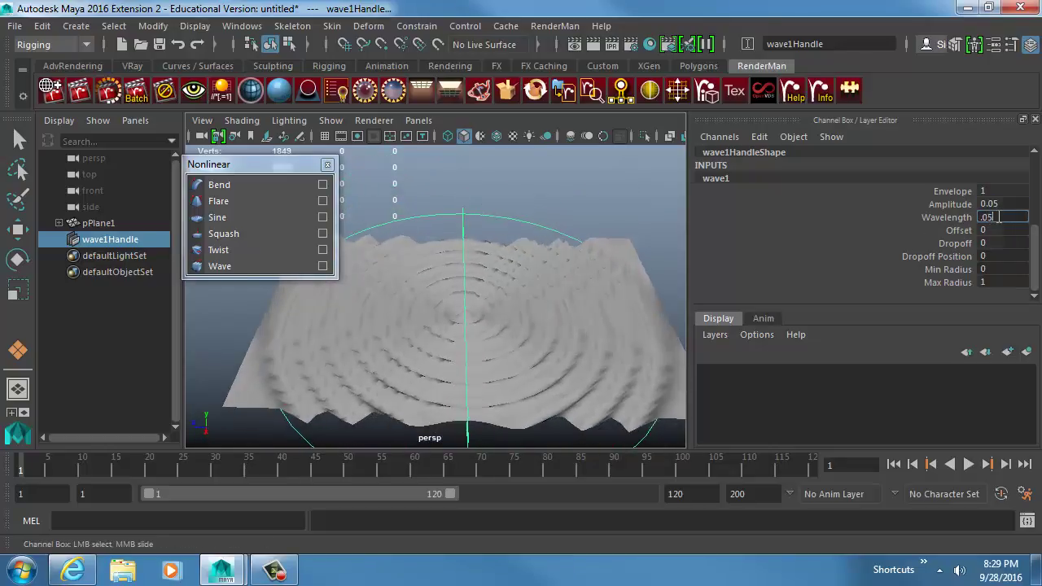
pyautogui.press('Return')
pyautogui.press('BackSpace')
pyautogui.press('BackSpace')
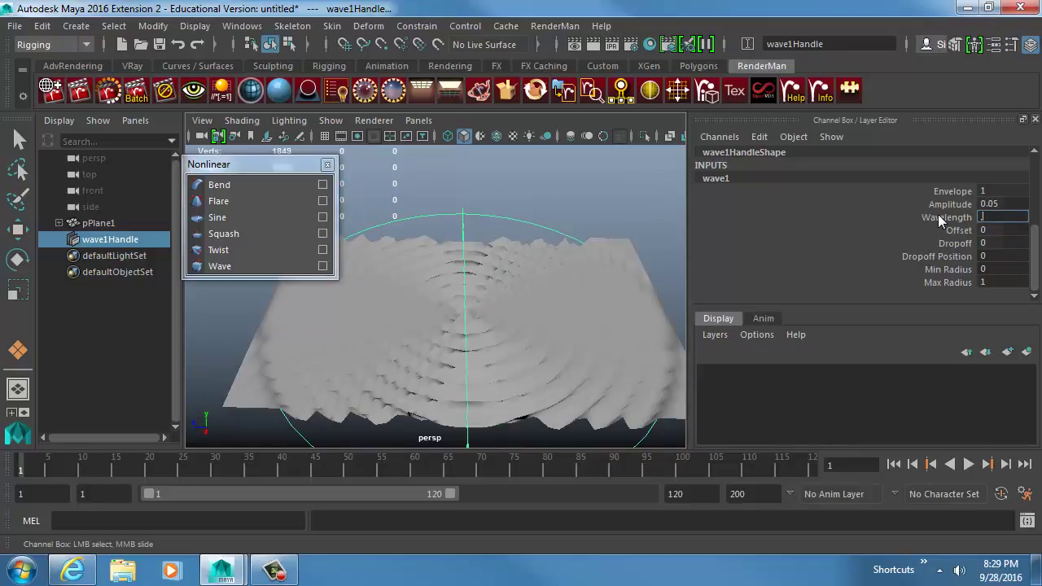
pyautogui.write('0.25')
pyautogui.press('Return')
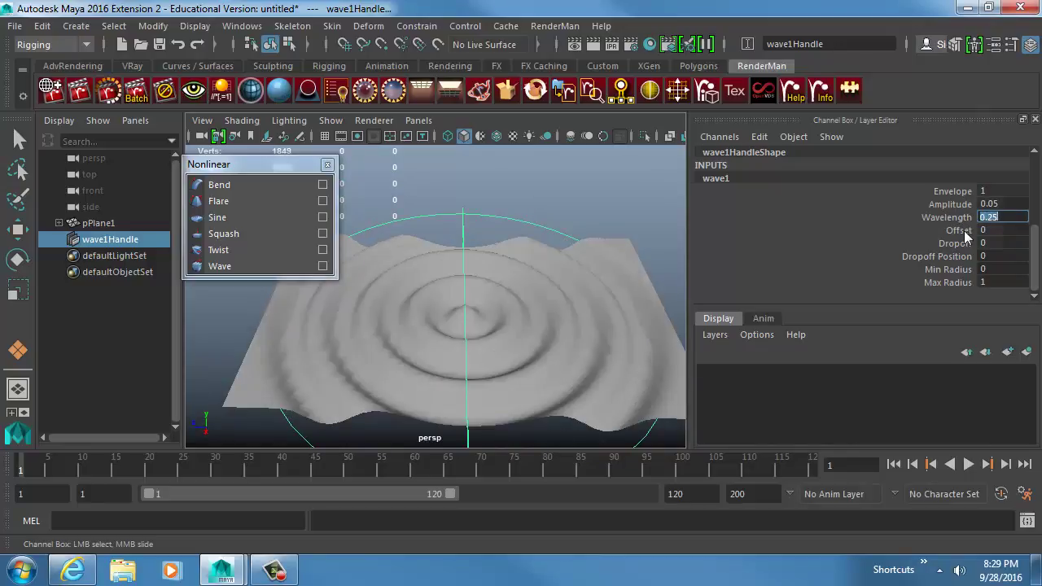
# Set the wave deformer's Dropoff to 1 and vary its Offset from 1.63 to 1.08 to move the ripples
pyautogui.click(961, 232)
pyautogui.moveTo(504, 254); pyautogui.dragTo(639, 258, button='middle')
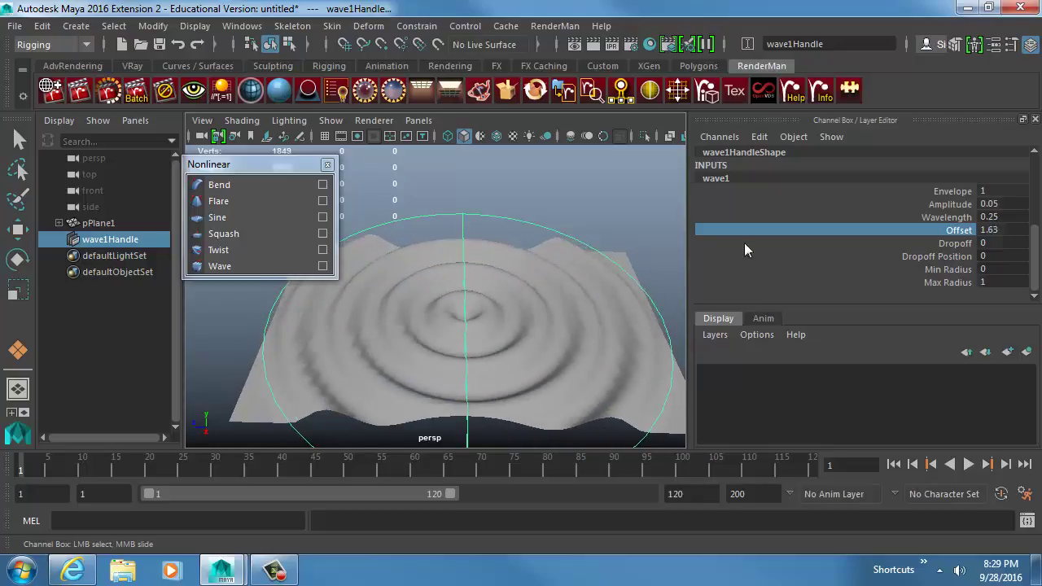
pyautogui.click(1001, 243)
pyautogui.press('Return')
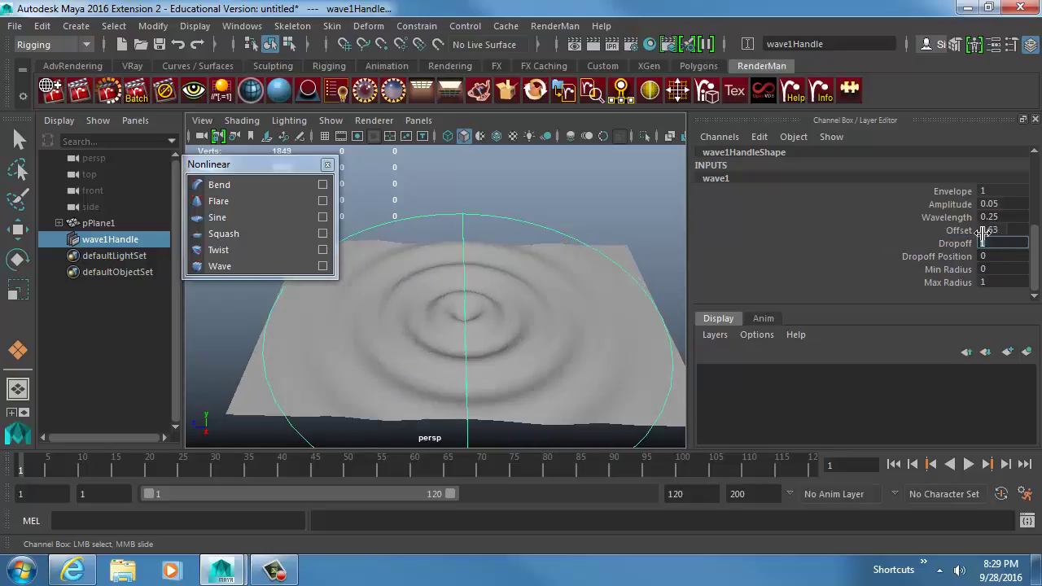
pyautogui.click(955, 229)
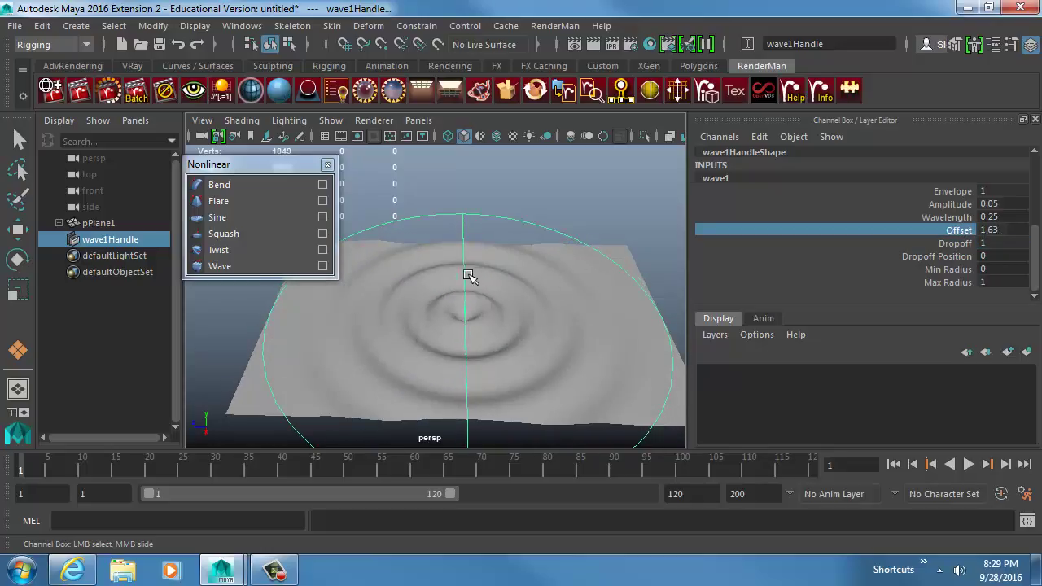
pyautogui.moveTo(469, 276); pyautogui.dragTo(421, 312, button='middle')
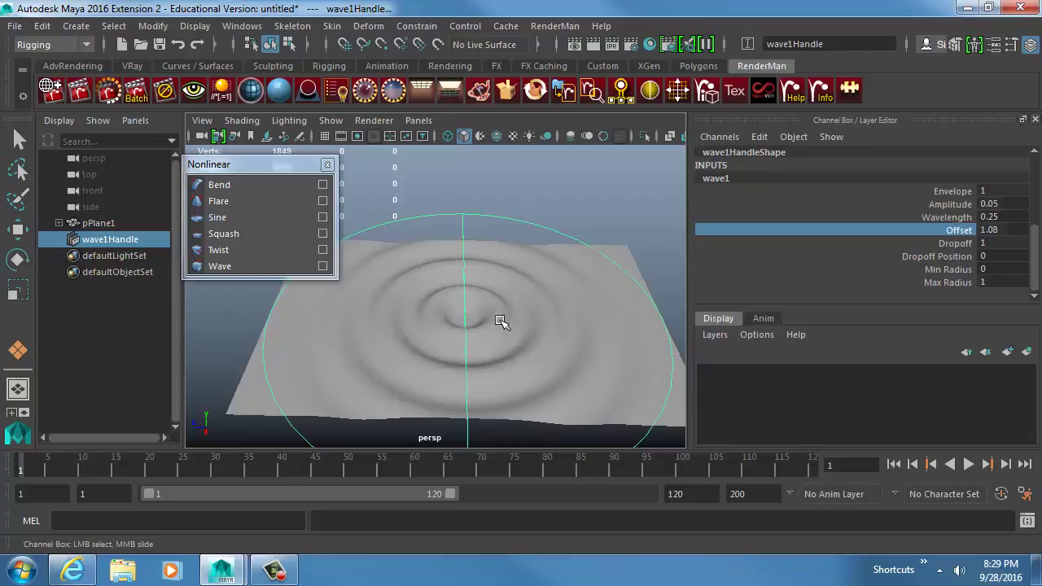
# Scale the wave handle down uniformly to about 7 and reduce the deformer's Max Radius to 0.8
pyautogui.press('r')
pyautogui.moveTo(464, 313); pyautogui.dragTo(345, 318)
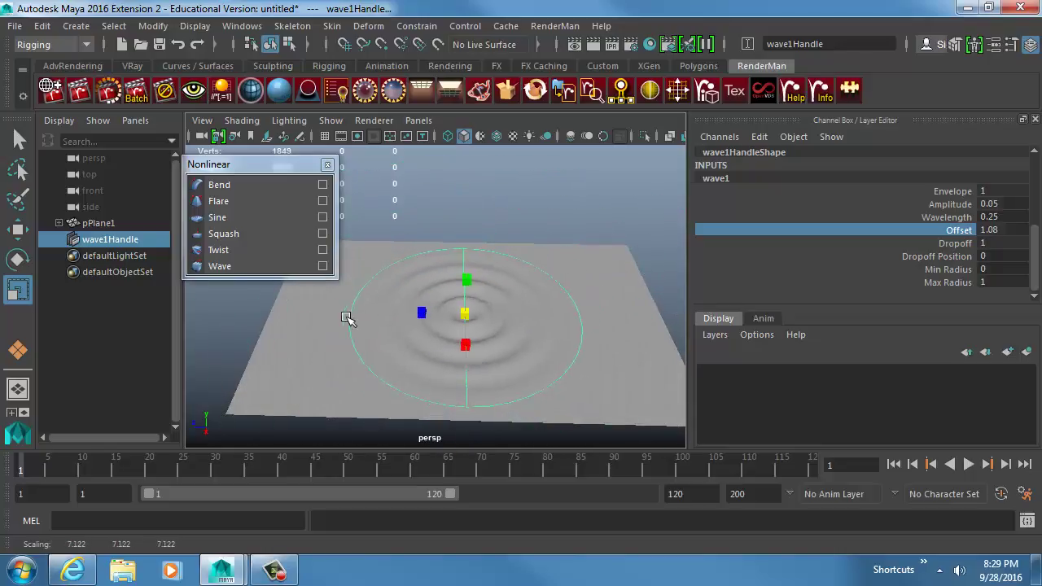
pyautogui.click(946, 282)
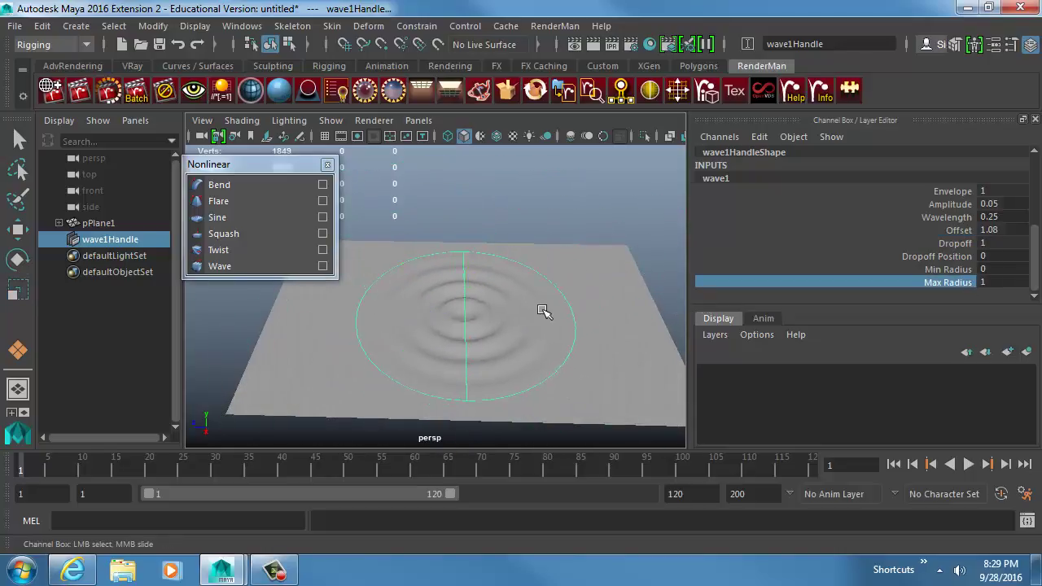
pyautogui.moveTo(542, 314)
pyautogui.mouseDown(button='middle')
pyautogui.moveTo(544, 303)
pyautogui.moveTo(553, 308)
pyautogui.moveTo(539, 315)
pyautogui.mouseUp(button='middle')
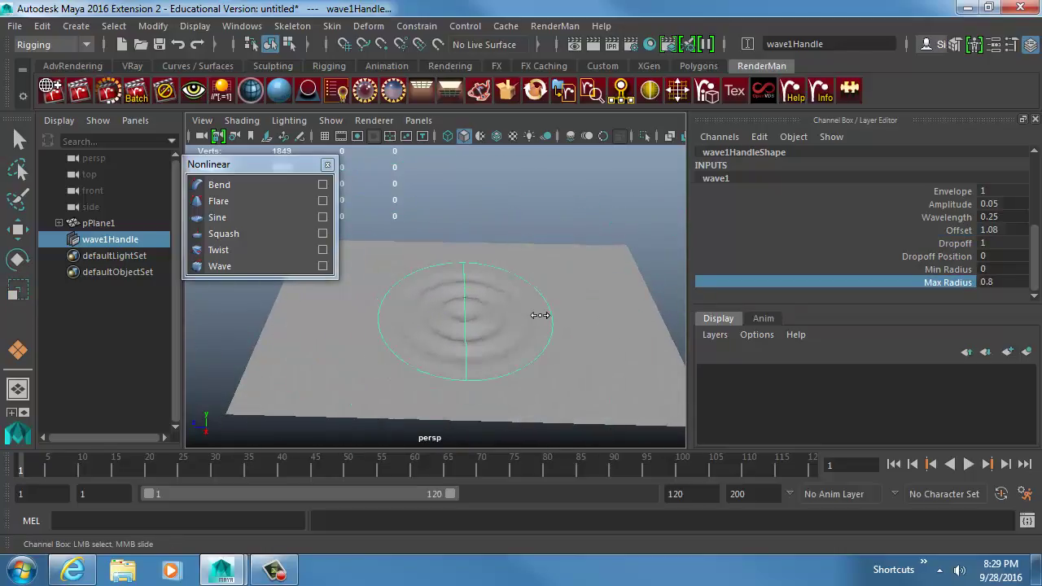
# Raise the wave deformer's Min Radius to 0.4 so the ripples start farther from the centre
pyautogui.click(936, 257)
pyautogui.click(948, 269)
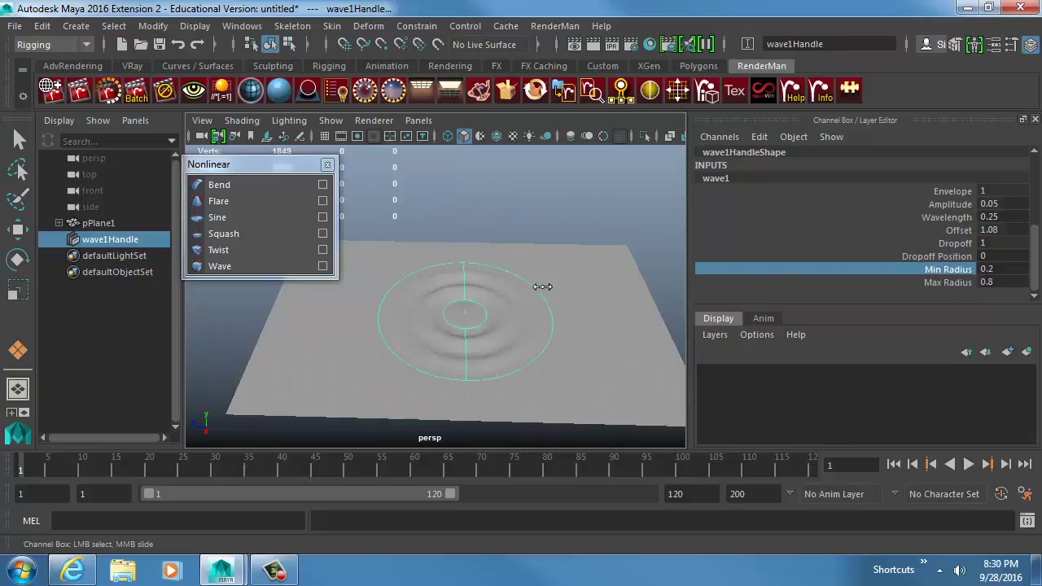
pyautogui.moveTo(543, 287); pyautogui.dragTo(543, 288, button='middle')
pyautogui.scroll(3, 547, 301)
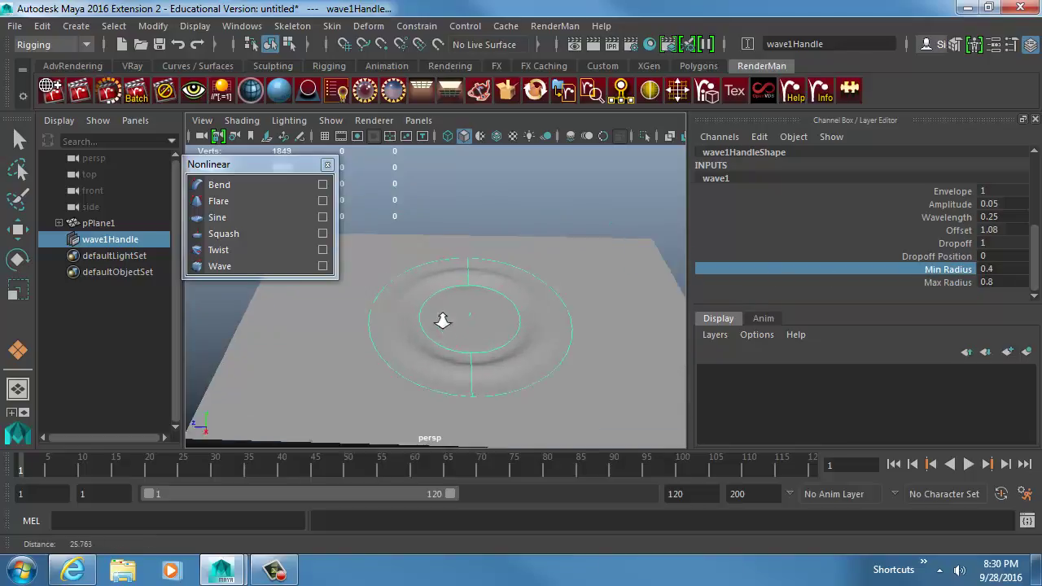
# Set the wave deformer's Offset to 3.8 and its Dropoff Position to 1
pyautogui.click(957, 231)
pyautogui.moveTo(541, 277); pyautogui.dragTo(765, 289, button='middle')
pyautogui.click(968, 258)
pyautogui.moveTo(616, 281); pyautogui.dragTo(632, 298, button='middle')
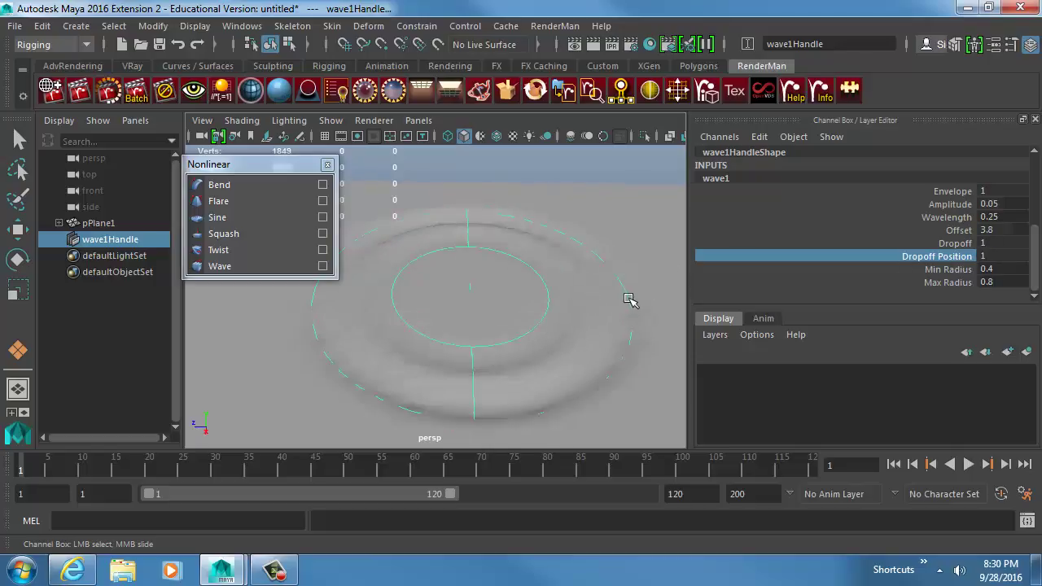
# Delete the wave handle and the subdivided plane from the scene
pyautogui.scroll(-3, 499, 299)
pyautogui.press('Delete')
pyautogui.click(488, 289)
pyautogui.press('r')
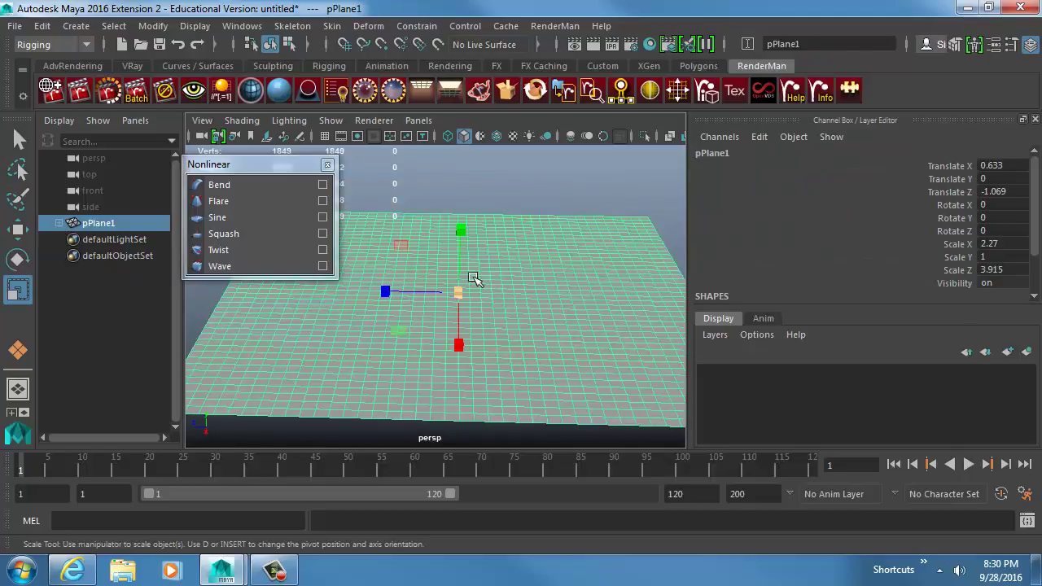
pyautogui.press('Delete')
# Create a polygon cylinder and stretch it vertically to a Y scale of about 3.74
pyautogui.click(76, 25)
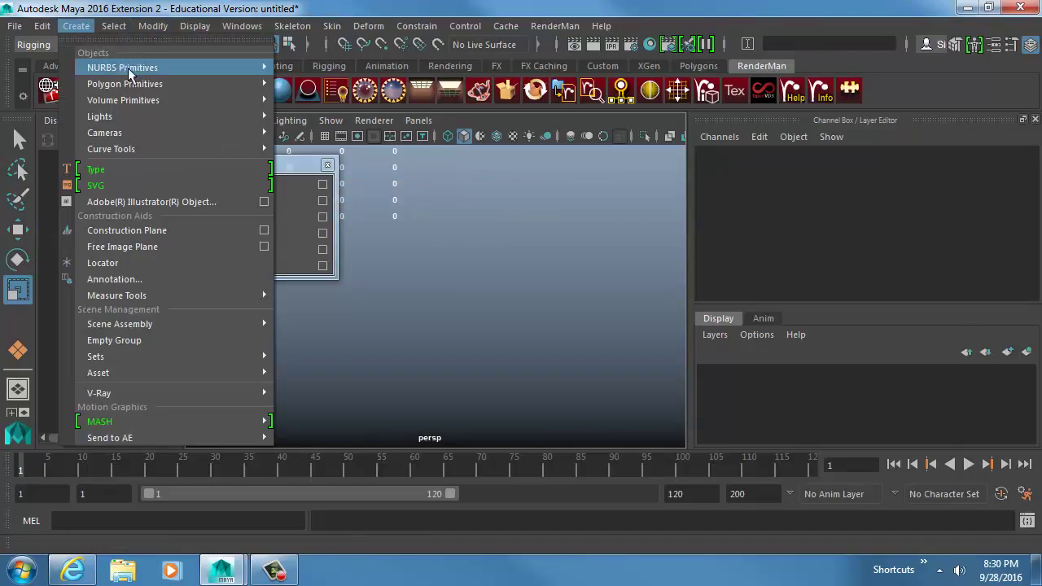
pyautogui.moveTo(135, 83)
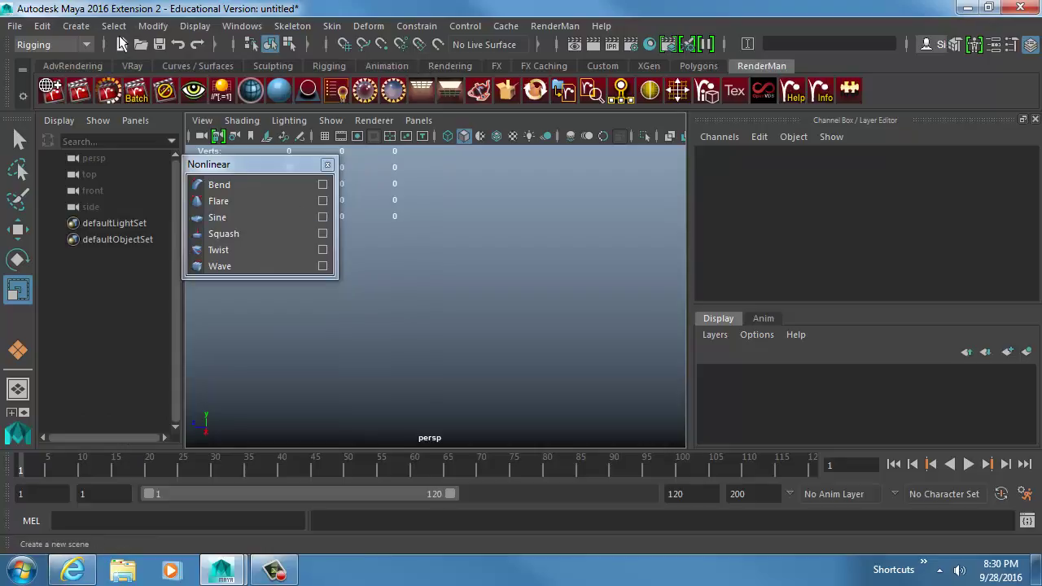
pyautogui.click(76, 26)
pyautogui.moveTo(124, 84)
pyautogui.click(299, 133)
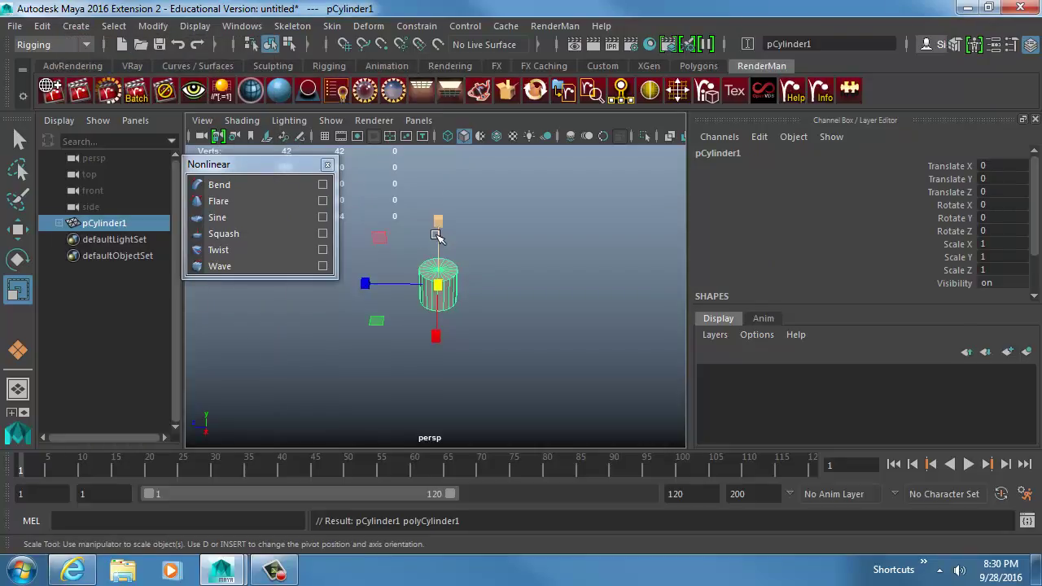
pyautogui.moveTo(437, 227); pyautogui.dragTo(488, 9)
# Increase the cylinder's Subdivisions Height and stretch it further to a Y scale of about 7.575
pyautogui.scroll(-2, 920, 254)
pyautogui.click(785, 281)
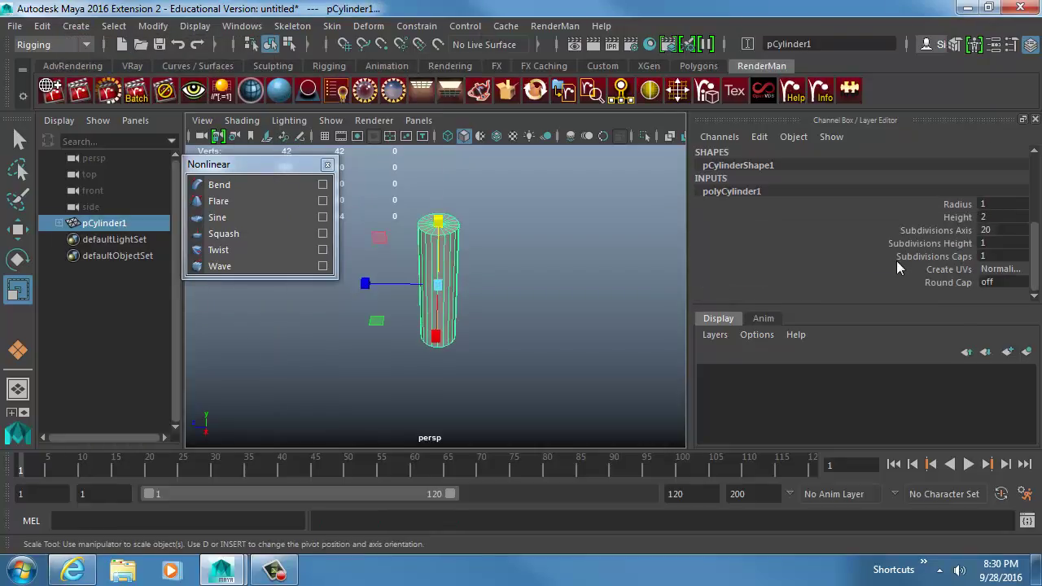
pyautogui.moveTo(921, 245)
pyautogui.mouseDown()
pyautogui.moveTo(917, 254)
pyautogui.moveTo(918, 244)
pyautogui.mouseUp()
pyautogui.moveTo(468, 263); pyautogui.dragTo(530, 236, button='middle')
pyautogui.press('r')
pyautogui.click(428, 221)
pyautogui.click(427, 221)
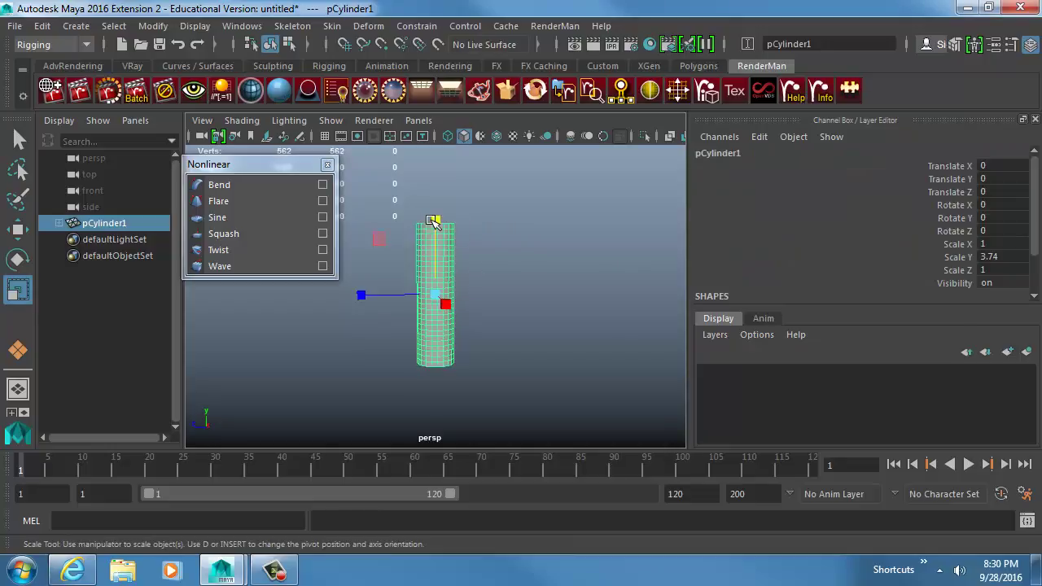
pyautogui.moveTo(434, 221); pyautogui.dragTo(434, 150)
# Apply a Squash deformer to the cylinder and set its Factor to -1.5
pyautogui.click(272, 237)
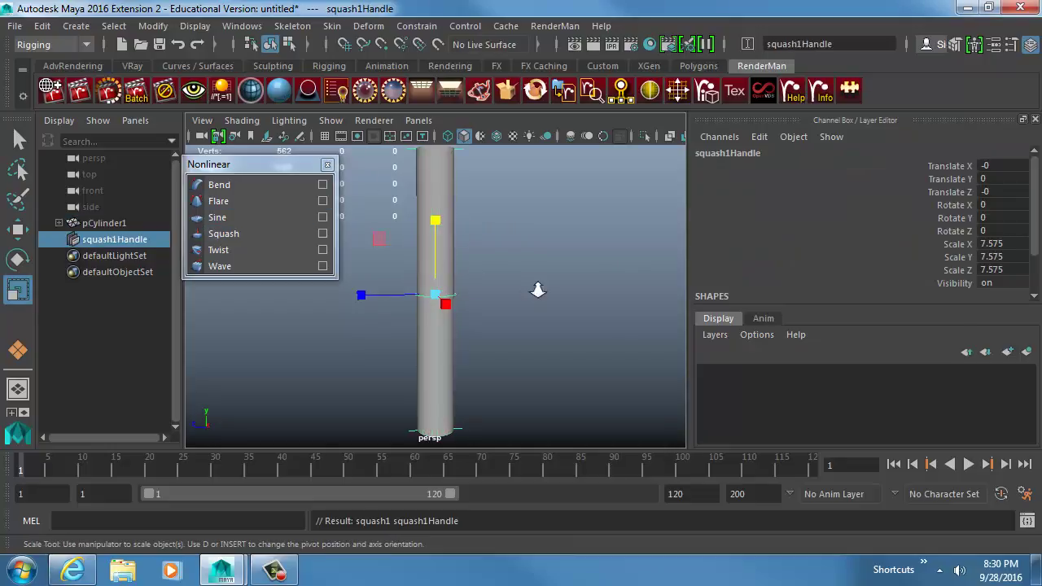
pyautogui.scroll(-1, 831, 277)
pyautogui.click(804, 276)
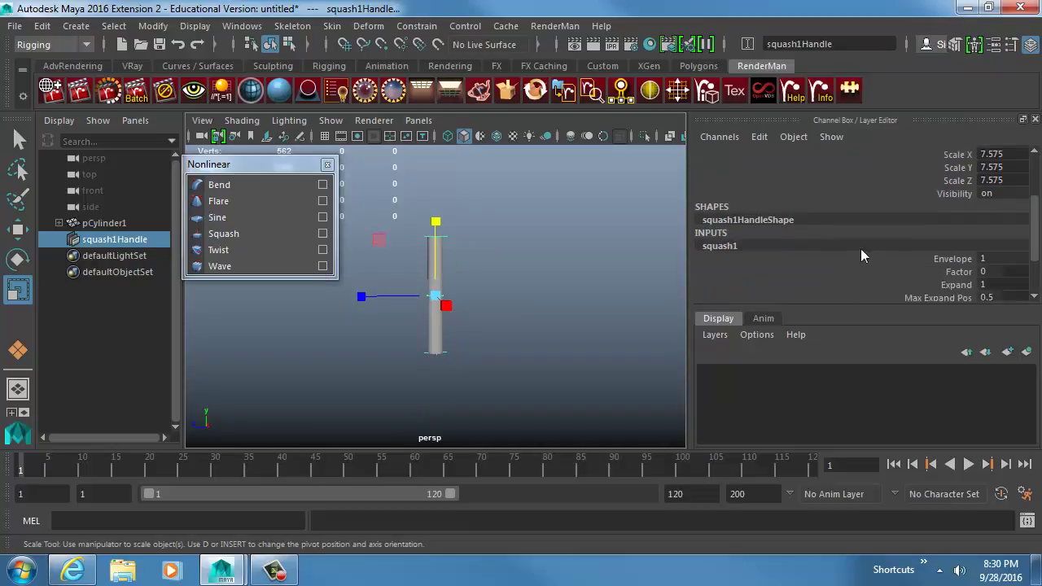
pyautogui.scroll(-2, 895, 236)
pyautogui.click(949, 205)
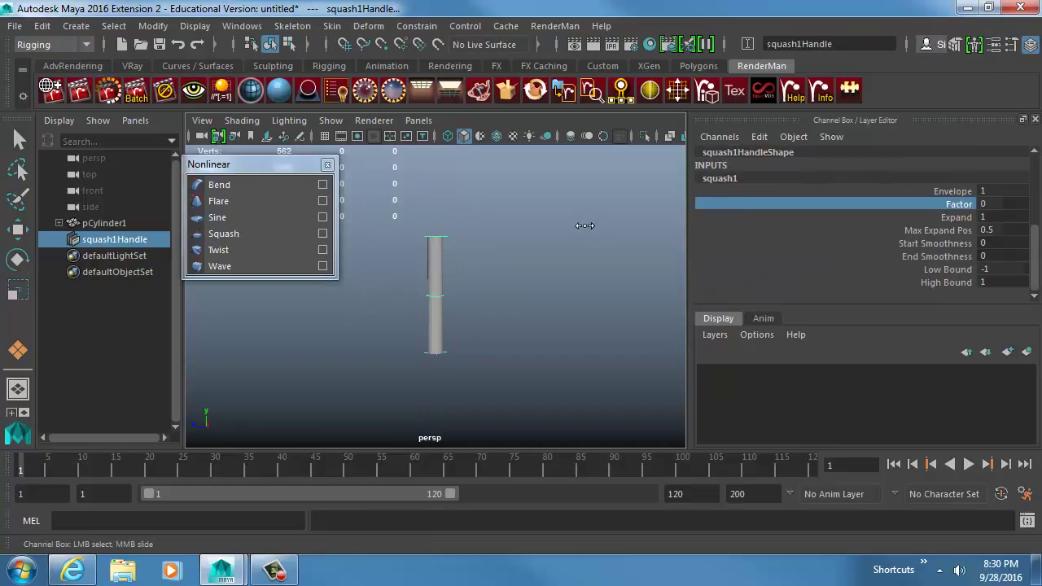
pyautogui.moveTo(584, 225); pyautogui.dragTo(571, 249, button='middle')
# Try other Expand and Max Expand Pos values on the squash deformer, returning them to 1 and 0.5
pyautogui.keyDown('alt'); pyautogui.moveTo(428, 305); pyautogui.dragTo(558, 305, button='right'); pyautogui.keyUp('alt')
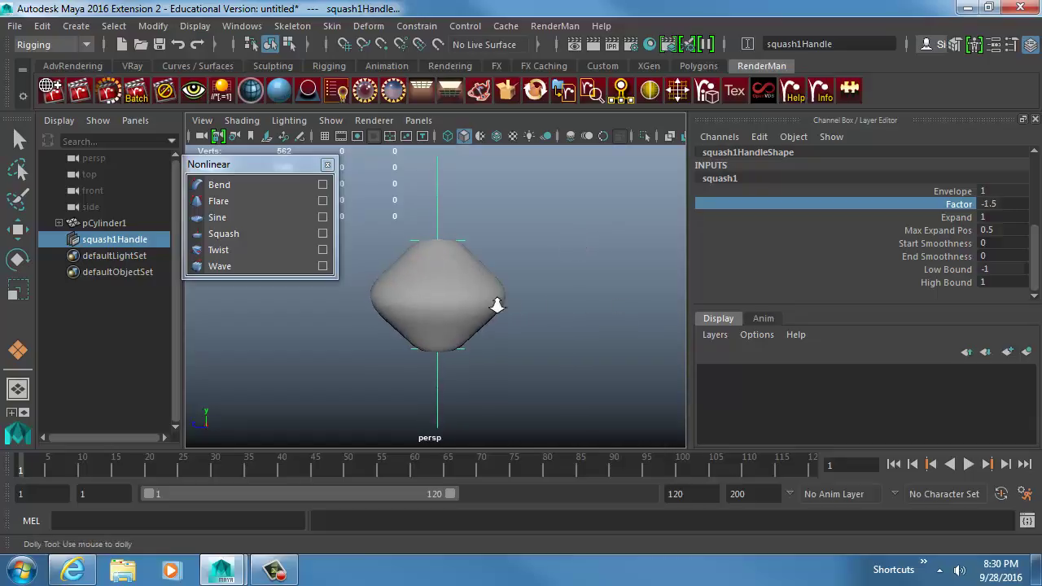
pyautogui.keyDown('alt'); pyautogui.moveTo(495, 305); pyautogui.dragTo(542, 305, button='right'); pyautogui.keyUp('alt')
pyautogui.keyDown('alt'); pyautogui.moveTo(542, 304); pyautogui.dragTo(567, 299, button='middle'); pyautogui.keyUp('alt')
pyautogui.keyDown('alt'); pyautogui.moveTo(568, 299); pyautogui.dragTo(597, 302, button='right'); pyautogui.keyUp('alt')
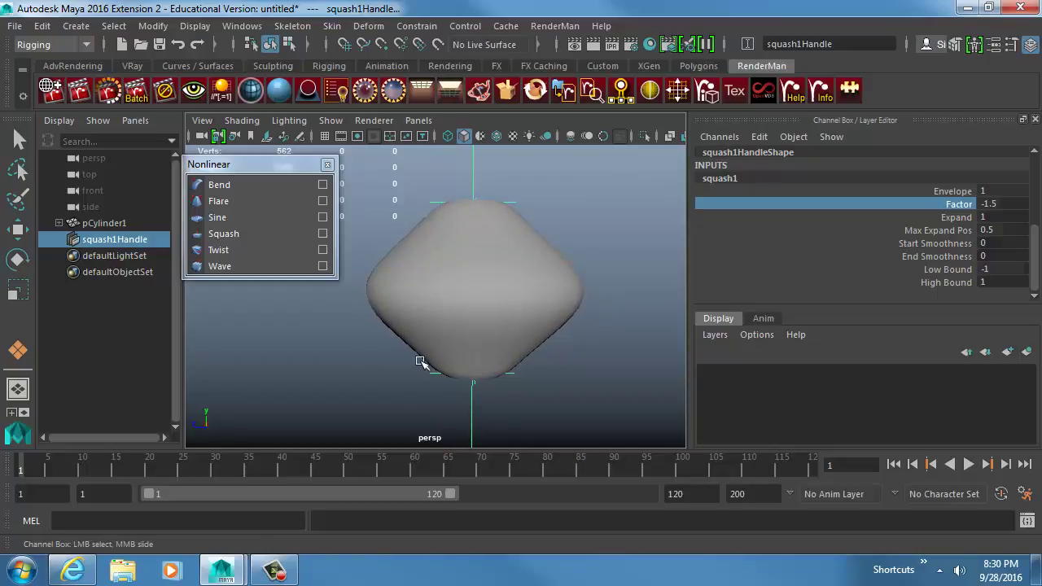
pyautogui.click(954, 218)
pyautogui.moveTo(569, 260)
pyautogui.mouseDown(button='middle')
pyautogui.moveTo(540, 266)
pyautogui.moveTo(565, 268)
pyautogui.mouseUp(button='middle')
pyautogui.click(937, 230)
pyautogui.moveTo(707, 290); pyautogui.dragTo(682, 292, button='middle')
# Try out the squash deformer's Start Smoothness and an End Smoothness of 1, undoing each change
pyautogui.click(924, 245)
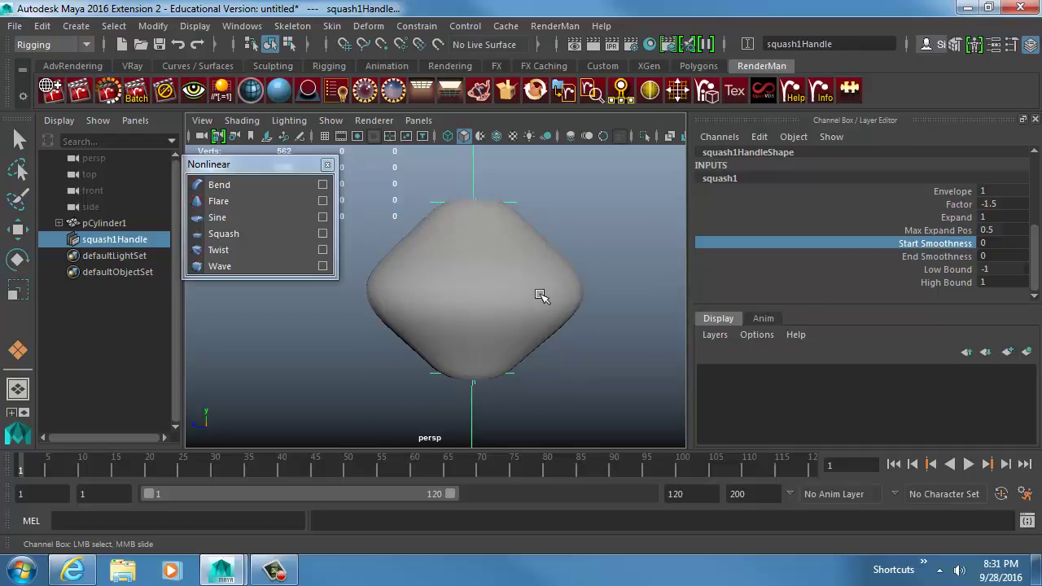
pyautogui.moveTo(543, 297); pyautogui.dragTo(501, 299, button='middle')
pyautogui.hotkey('ctrl', 'z')
pyautogui.click(902, 257)
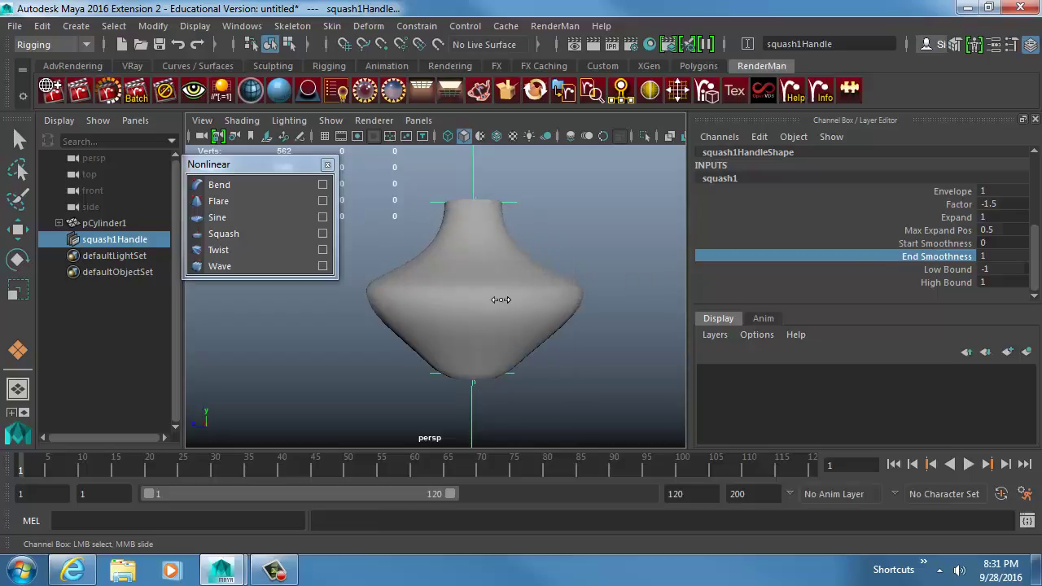
pyautogui.hotkey('ctrl', 'z')
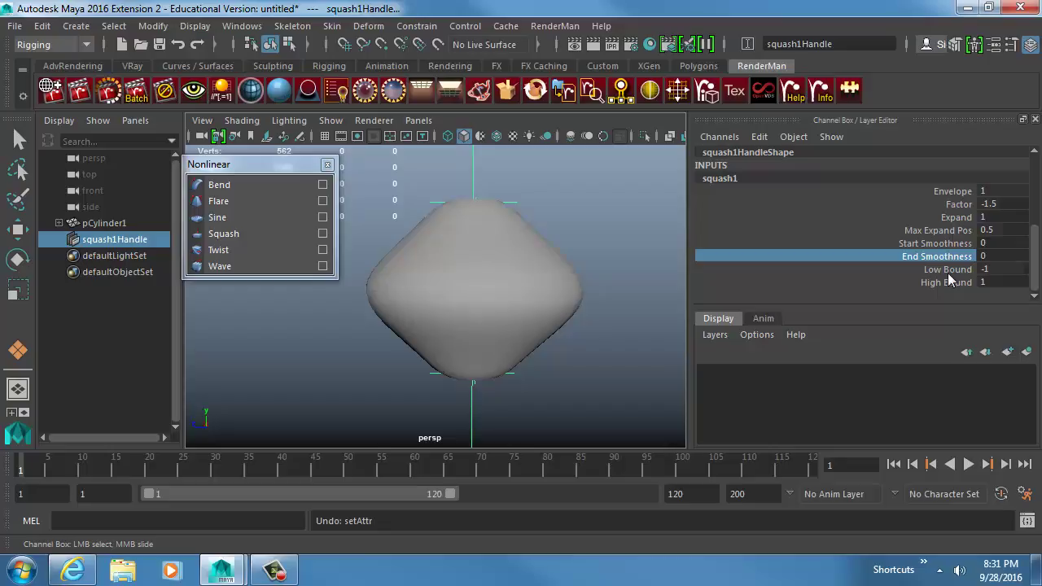
# Move the squash handle down the cylinder's axis to its base, about -10.5 in Y
pyautogui.press('w')
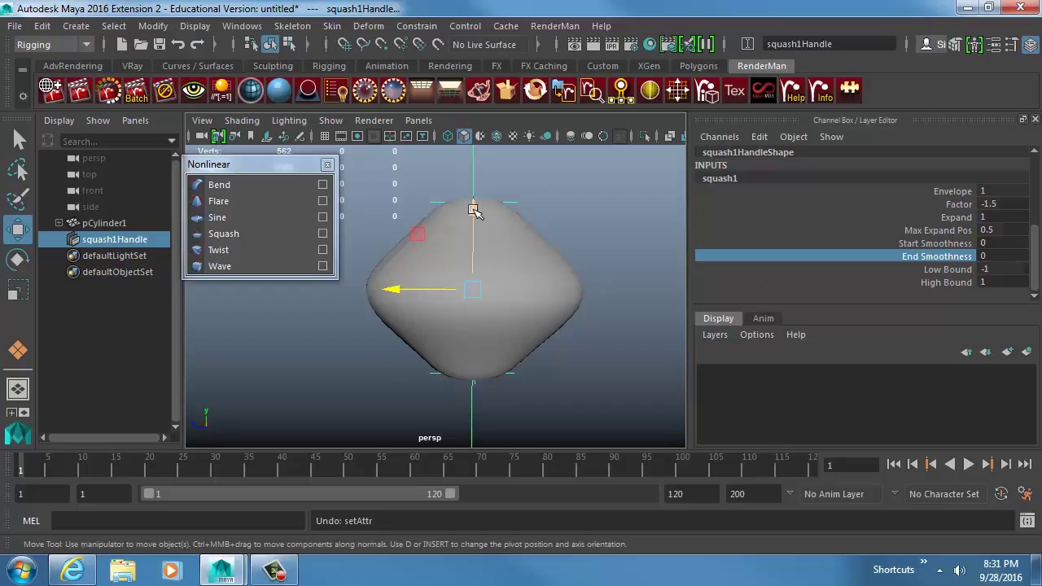
pyautogui.moveTo(473, 210); pyautogui.dragTo(463, 425)
pyautogui.keyDown('alt'); pyautogui.moveTo(465, 372); pyautogui.dragTo(460, 241, button='middle'); pyautogui.keyUp('alt')
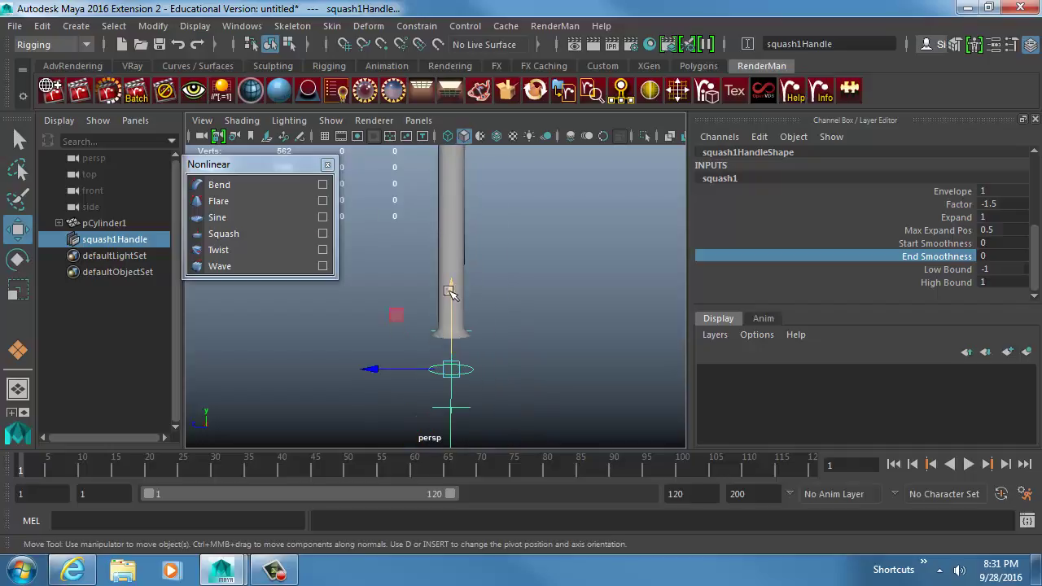
pyautogui.moveTo(450, 292); pyautogui.dragTo(485, 487, button='middle')
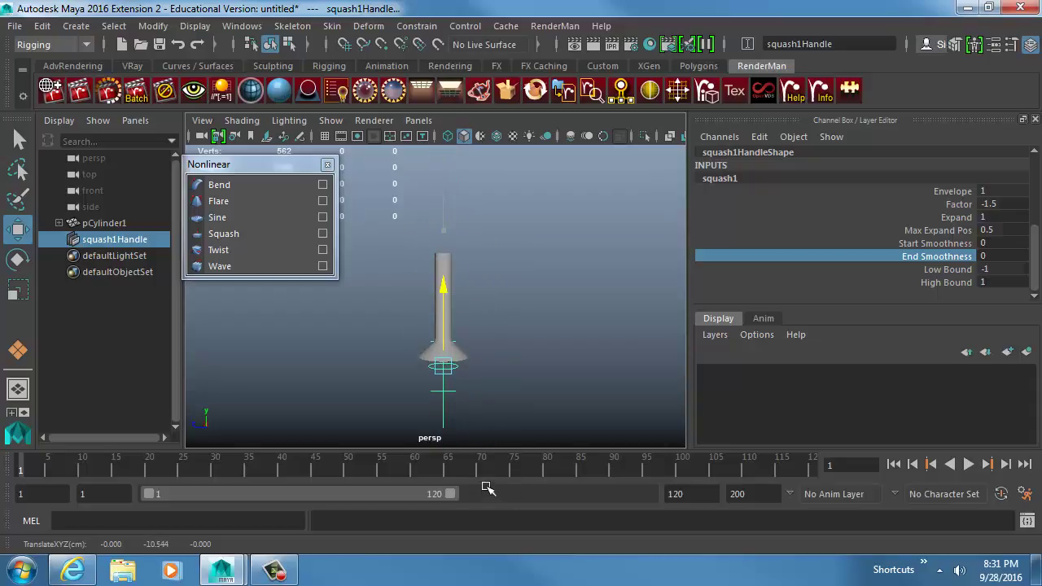
# Stretch the squash handle vertically at the cylinder's base, about -8.2 in Y, and set its Factor to -0.9
pyautogui.press('r')
pyautogui.moveTo(440, 249); pyautogui.dragTo(437, 117)
pyautogui.press('w')
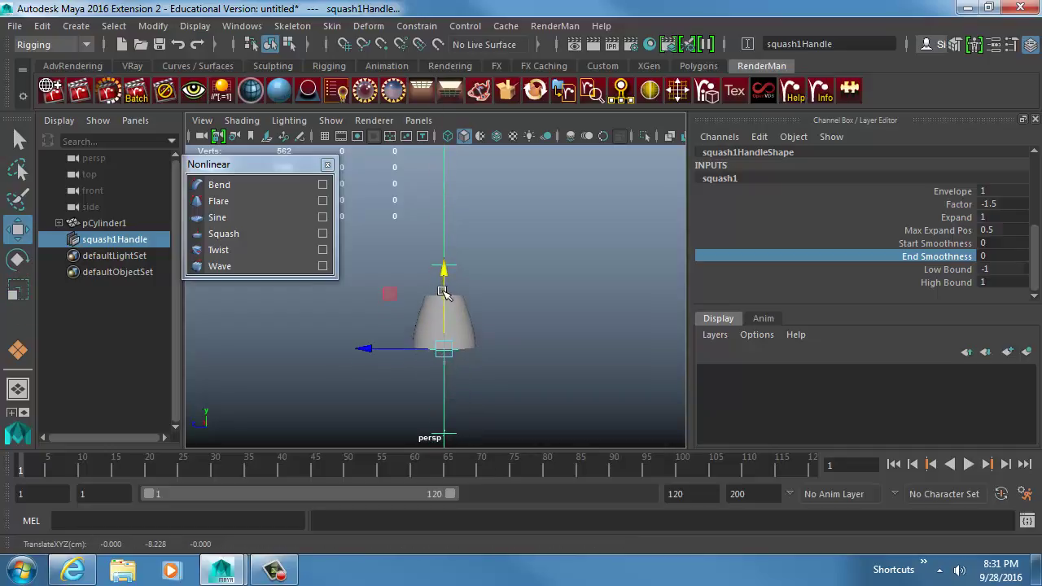
pyautogui.click(965, 205)
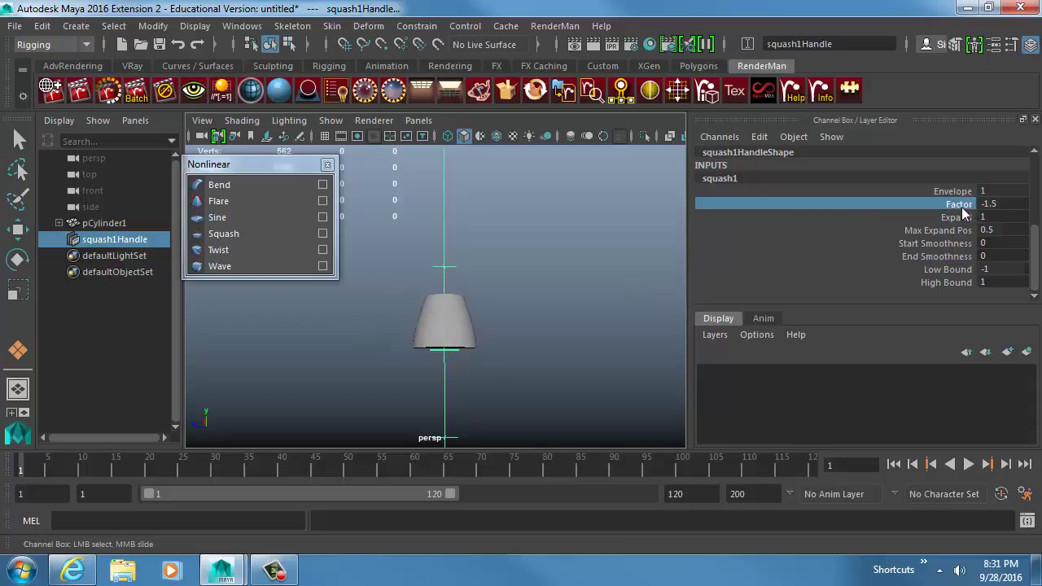
pyautogui.moveTo(656, 261); pyautogui.dragTo(657, 288, button='middle')
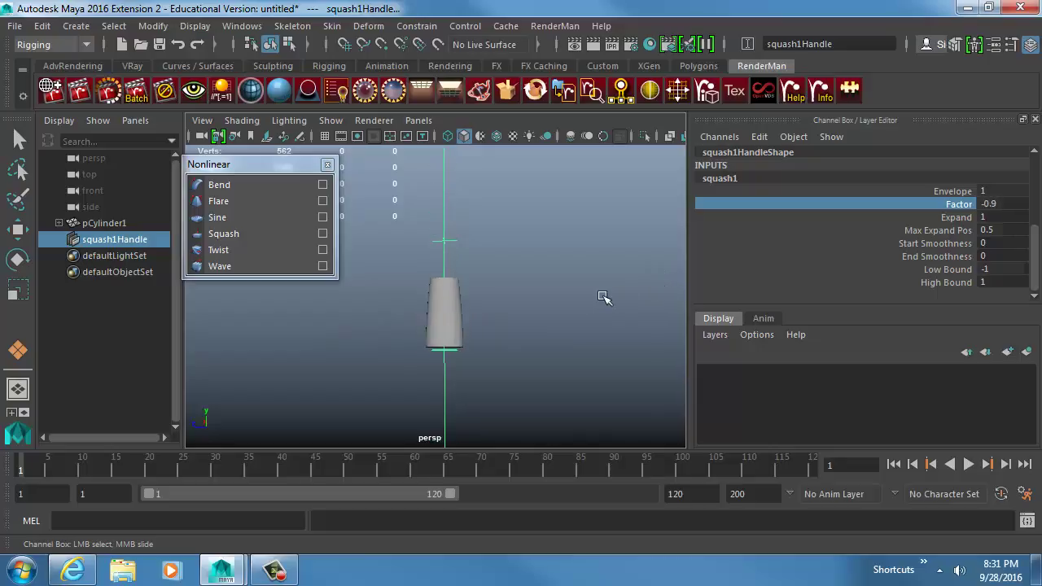
# Remove the squash handle and apply a Twist deformer to the cylinder
pyautogui.click(579, 290)
pyautogui.click(452, 275)
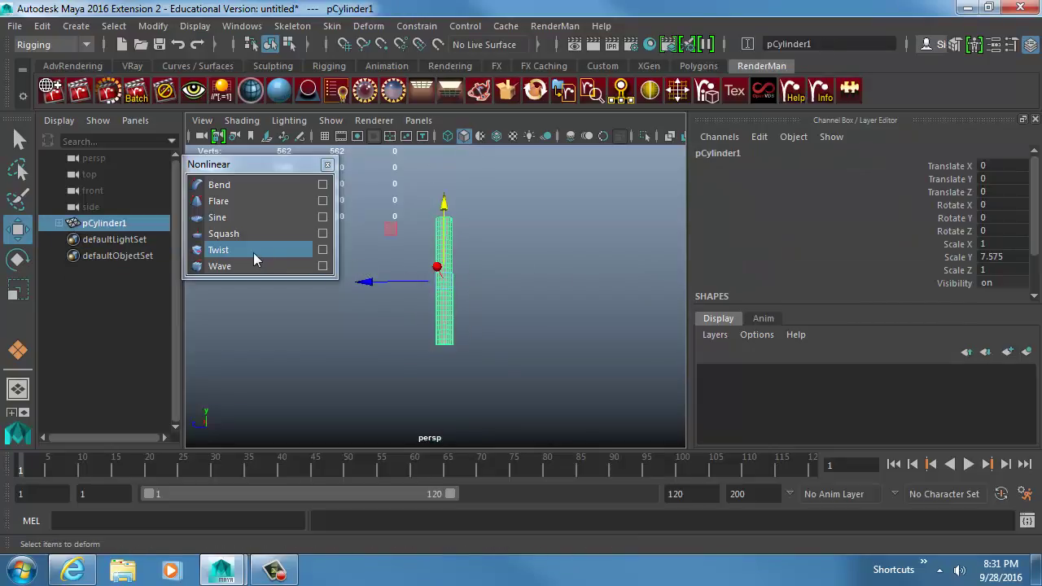
pyautogui.click(253, 252)
# Set the twist deformer's Start Angle to about 142 and compare the cylinder in wireframe and shaded display
pyautogui.scroll(5, 600, 344)
pyautogui.press('4')
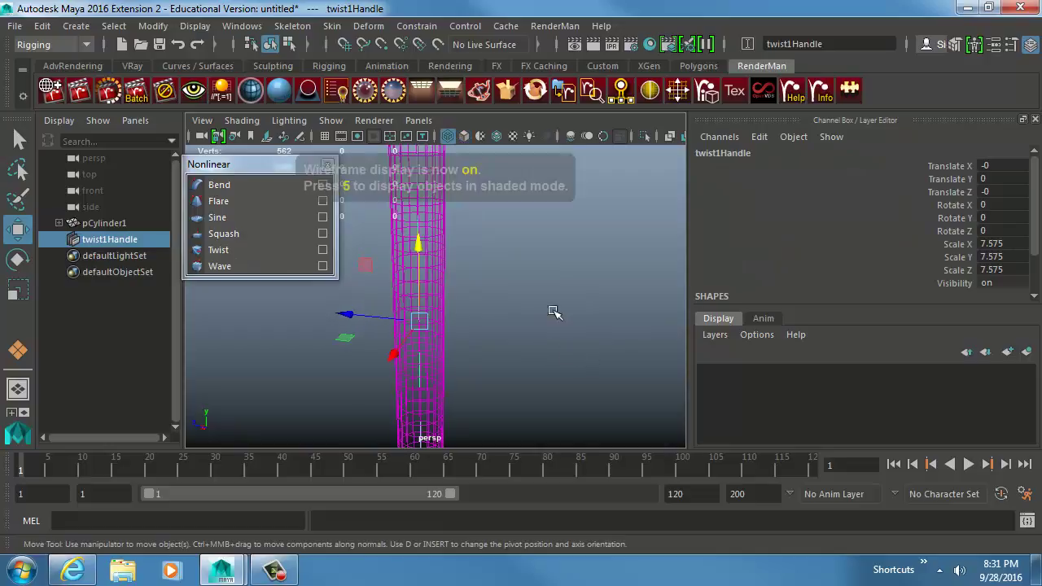
pyautogui.keyDown('alt'); pyautogui.moveTo(523, 289); pyautogui.dragTo(541, 344, button='middle'); pyautogui.keyUp('alt')
pyautogui.scroll(-2, 857, 274)
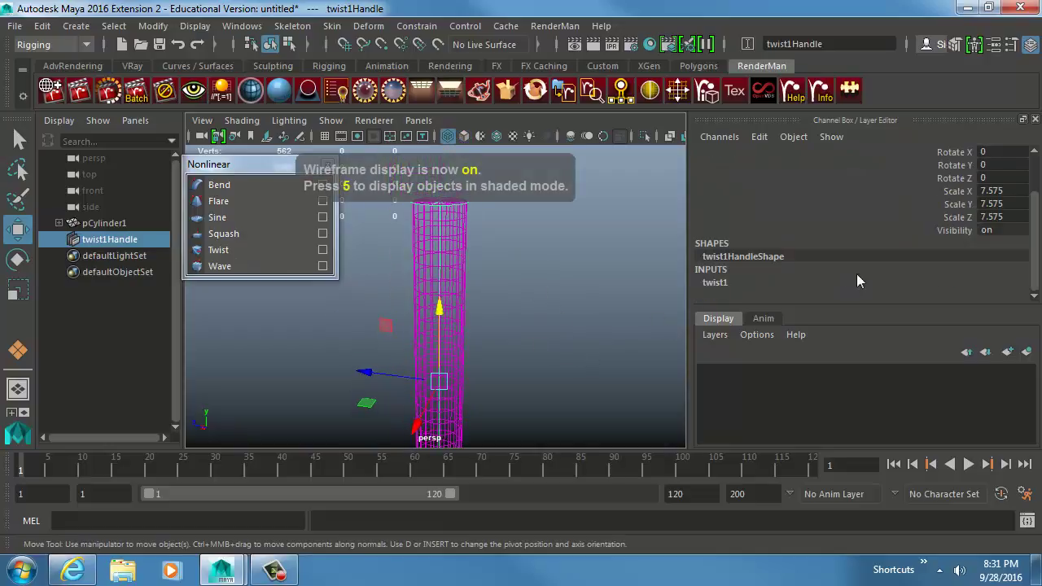
pyautogui.click(810, 280)
pyautogui.scroll(-2, 855, 248)
pyautogui.click(946, 243)
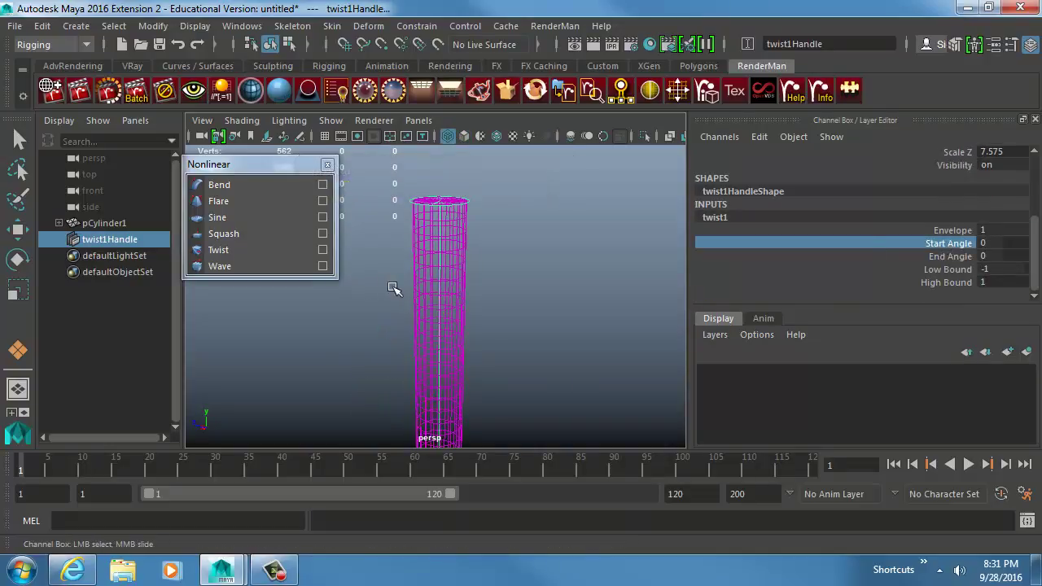
pyautogui.moveTo(393, 289)
pyautogui.mouseDown(button='middle')
pyautogui.moveTo(472, 291)
pyautogui.moveTo(436, 344)
pyautogui.moveTo(420, 282)
pyautogui.moveTo(441, 225)
pyautogui.mouseUp(button='middle')
pyautogui.press('5')
pyautogui.press('4')
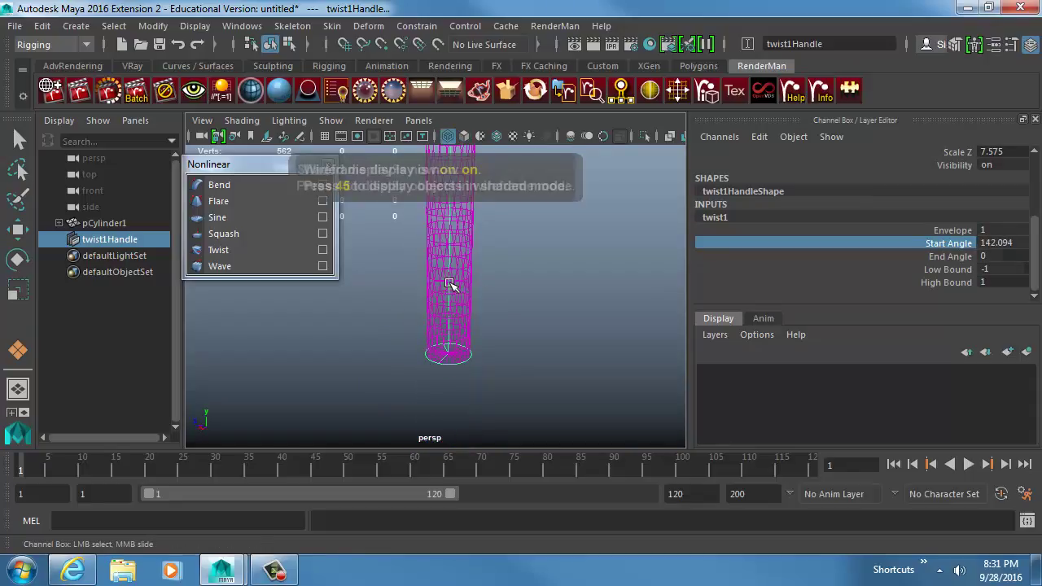
# Delete the twisted cylinder together with its twist handle
pyautogui.click(463, 280)
pyautogui.press('w')
pyautogui.moveTo(522, 236); pyautogui.dragTo(402, 376)
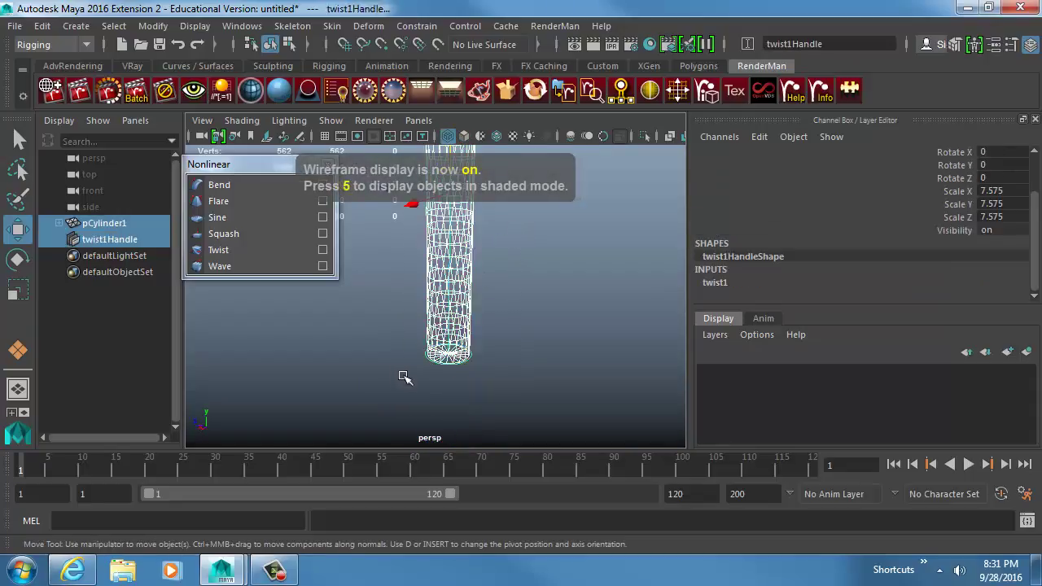
pyautogui.press('Delete')
# Create a polygon cube and stretch it into a tall column with a Y scale of about 16.13
pyautogui.click(78, 26)
pyautogui.moveTo(143, 85)
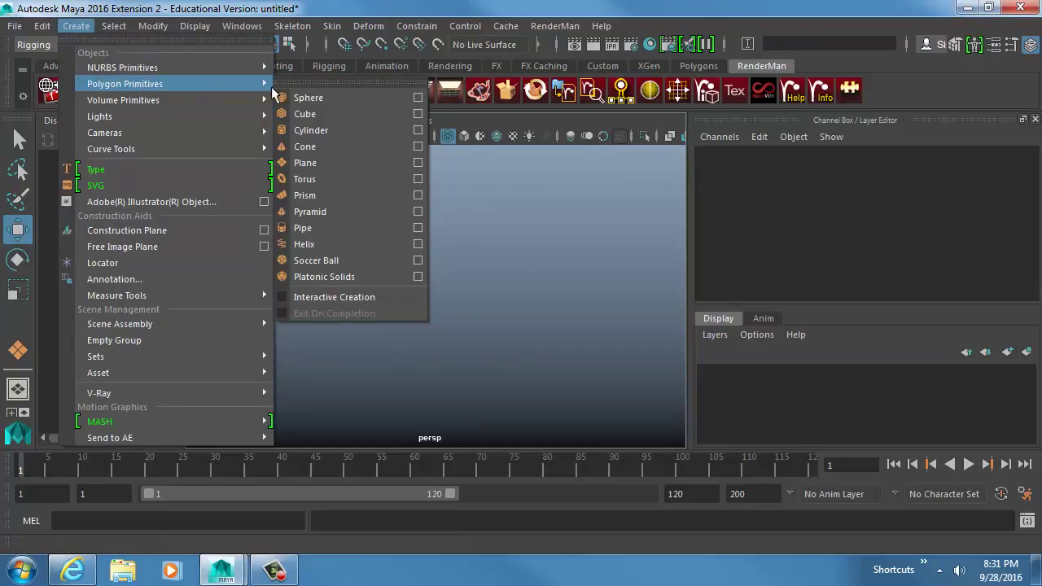
pyautogui.click(302, 98)
pyautogui.press('r')
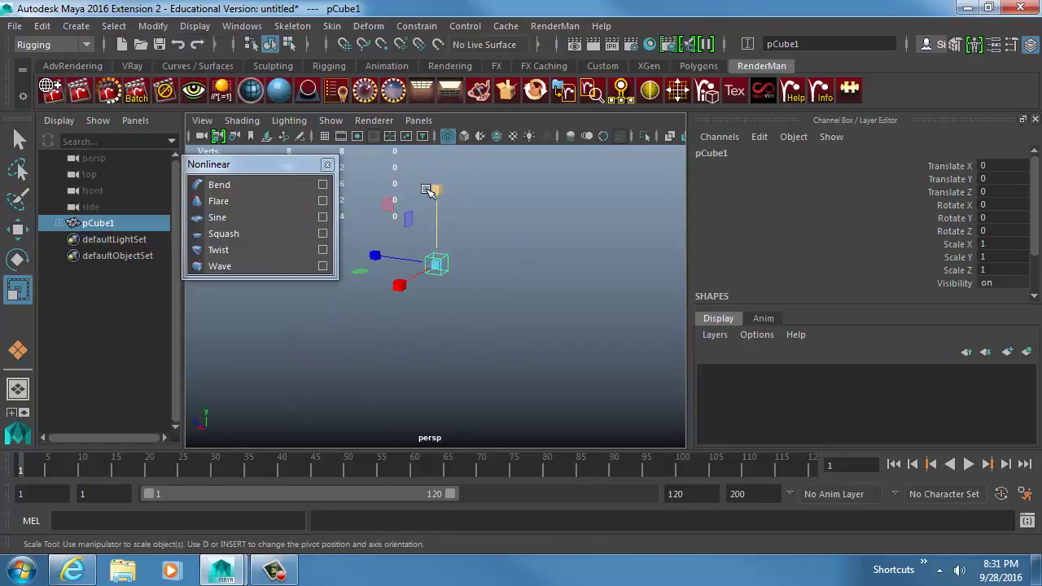
pyautogui.moveTo(438, 189); pyautogui.dragTo(955, 324)
# Set the cube's Subdivisions Height to 31, apply a Twist deformer to it in shaded display and expand the deformer's attributes
pyautogui.scroll(-5, 884, 281)
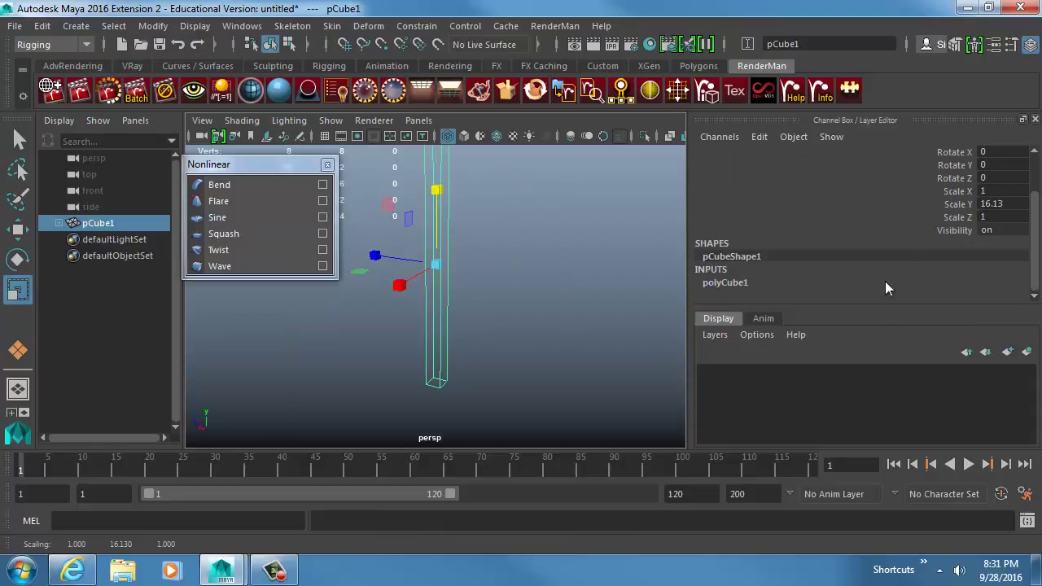
pyautogui.click(919, 247)
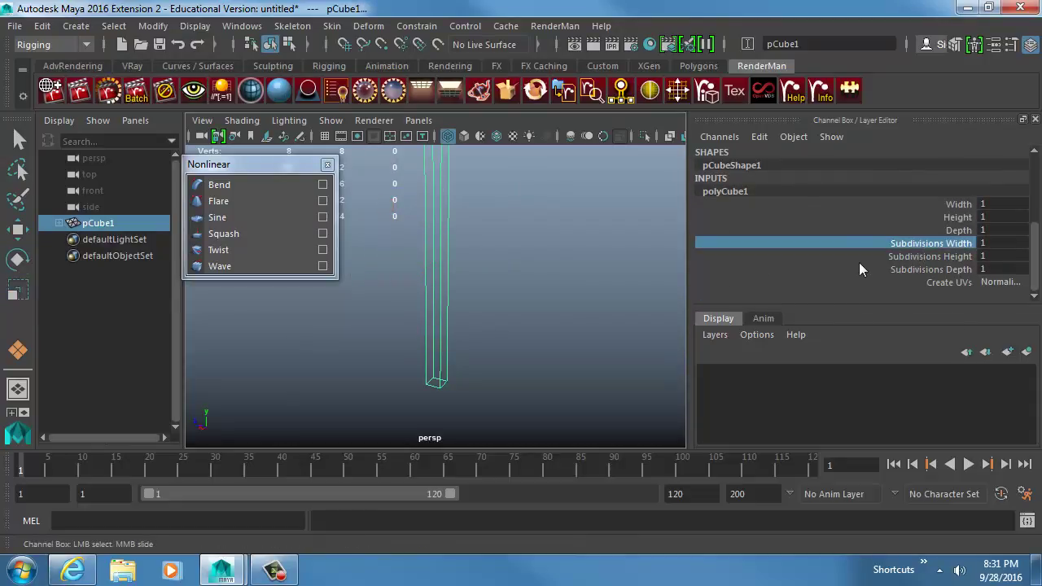
pyautogui.click(900, 257)
pyautogui.moveTo(451, 296); pyautogui.dragTo(481, 255, button='middle')
pyautogui.press('5')
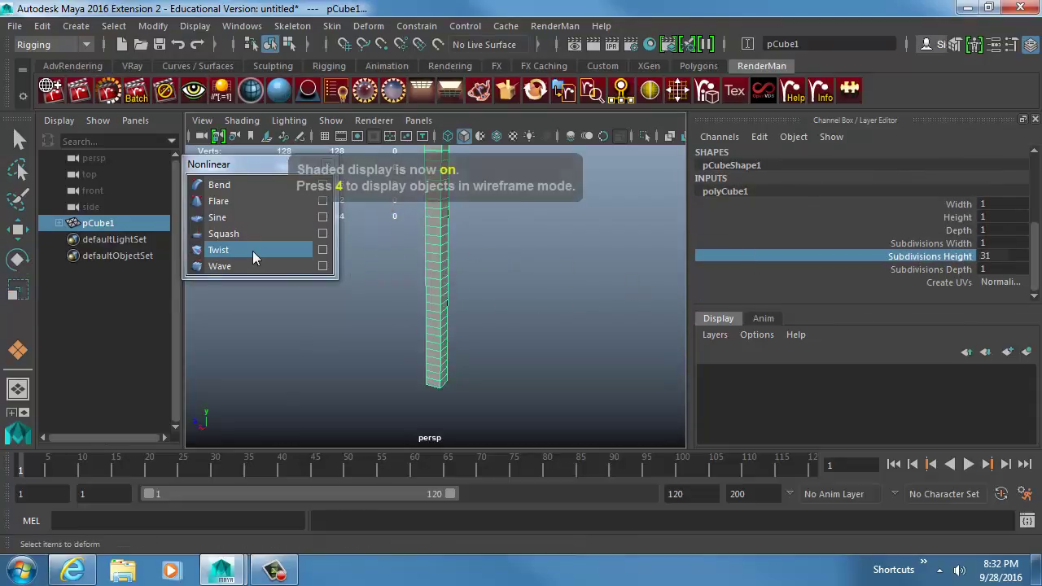
pyautogui.click(218, 250)
pyautogui.click(734, 279)
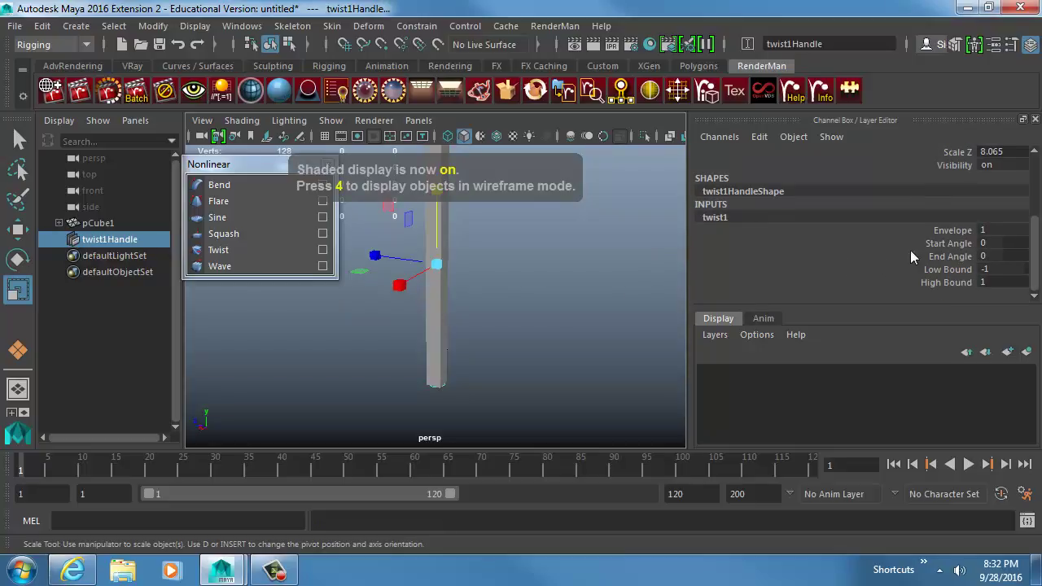
# Set the twist deformer's Start Angle to about 292 and examine the twisted column up close
pyautogui.click(728, 240)
pyautogui.moveTo(489, 270)
pyautogui.mouseDown(button='middle')
pyautogui.moveTo(688, 274)
pyautogui.moveTo(520, 294)
pyautogui.moveTo(506, 275)
pyautogui.mouseUp(button='middle')
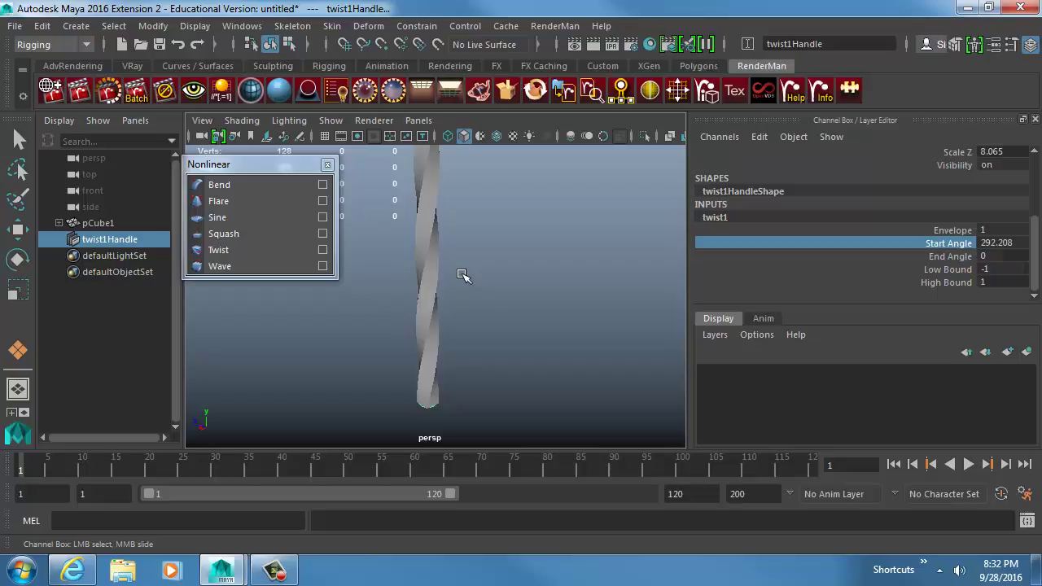
pyautogui.click(431, 254)
pyautogui.press('r')
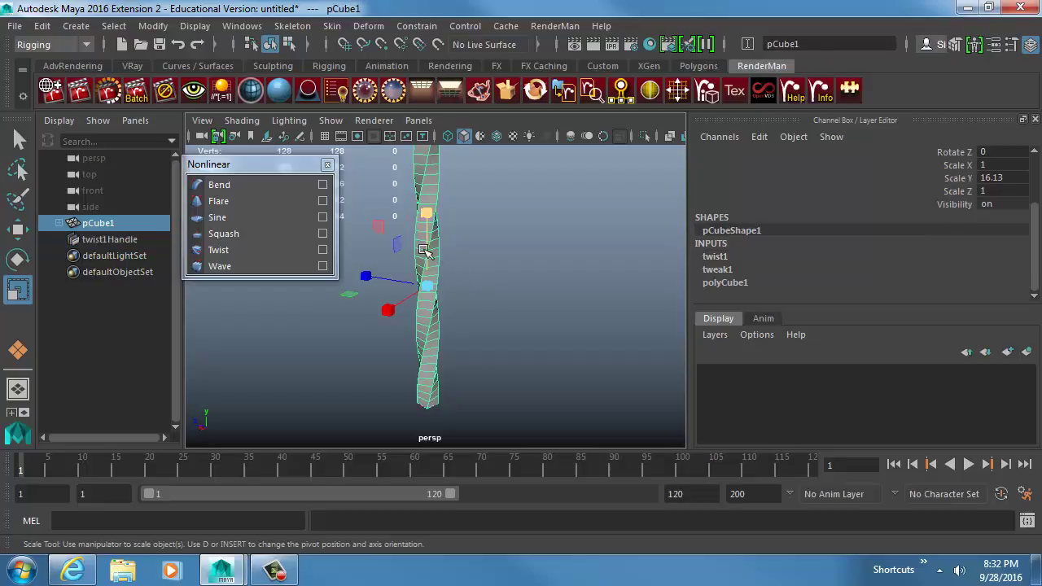
pyautogui.keyDown('alt'); pyautogui.moveTo(469, 228); pyautogui.dragTo(481, 326); pyautogui.keyUp('alt')
pyautogui.moveTo(390, 394); pyautogui.dragTo(449, 325)
pyautogui.click(535, 388)
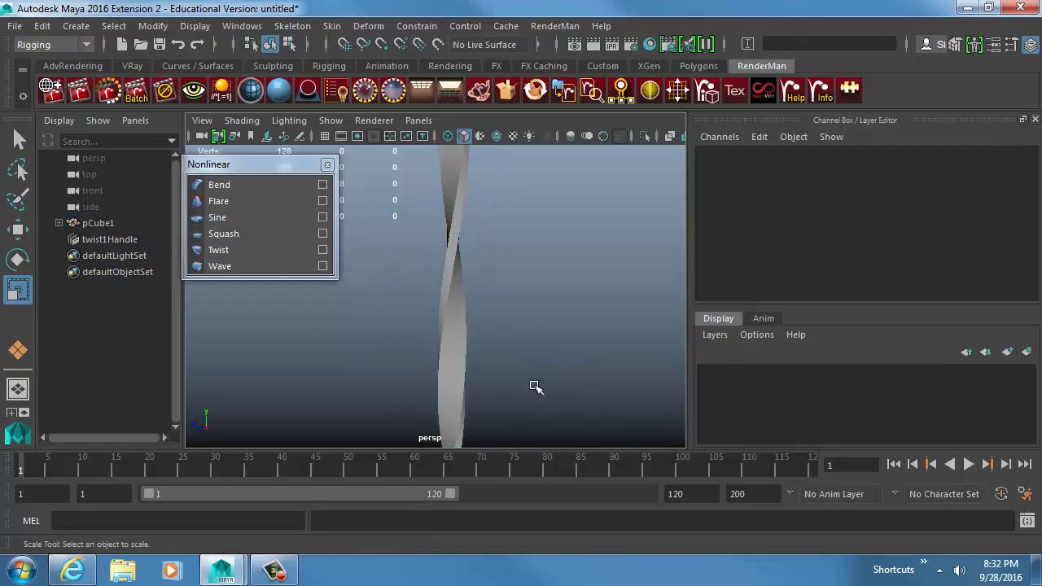
# Delete the twist handle together with the twisted column
pyautogui.keyDown('alt'); pyautogui.moveTo(535, 389); pyautogui.dragTo(426, 351); pyautogui.keyUp('alt')
pyautogui.click(437, 317)
pyautogui.click(436, 404)
pyautogui.keyDown('alt'); pyautogui.moveTo(558, 320); pyautogui.dragTo(517, 328); pyautogui.keyUp('alt')
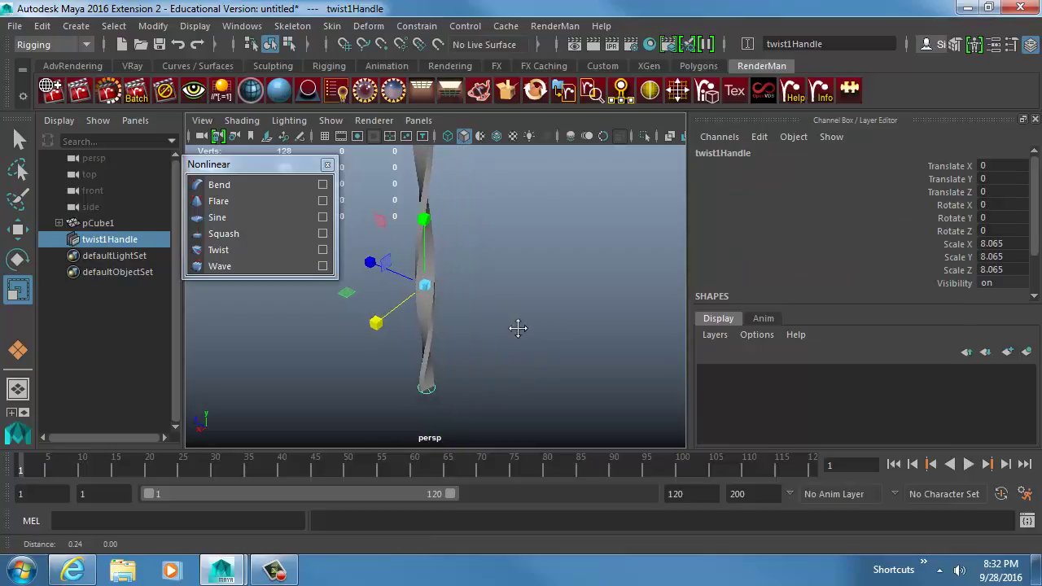
pyautogui.keyDown('alt'); pyautogui.moveTo(549, 274); pyautogui.dragTo(558, 335, button='middle'); pyautogui.keyUp('alt')
pyautogui.keyDown('alt'); pyautogui.moveTo(557, 334); pyautogui.dragTo(502, 358); pyautogui.keyUp('alt')
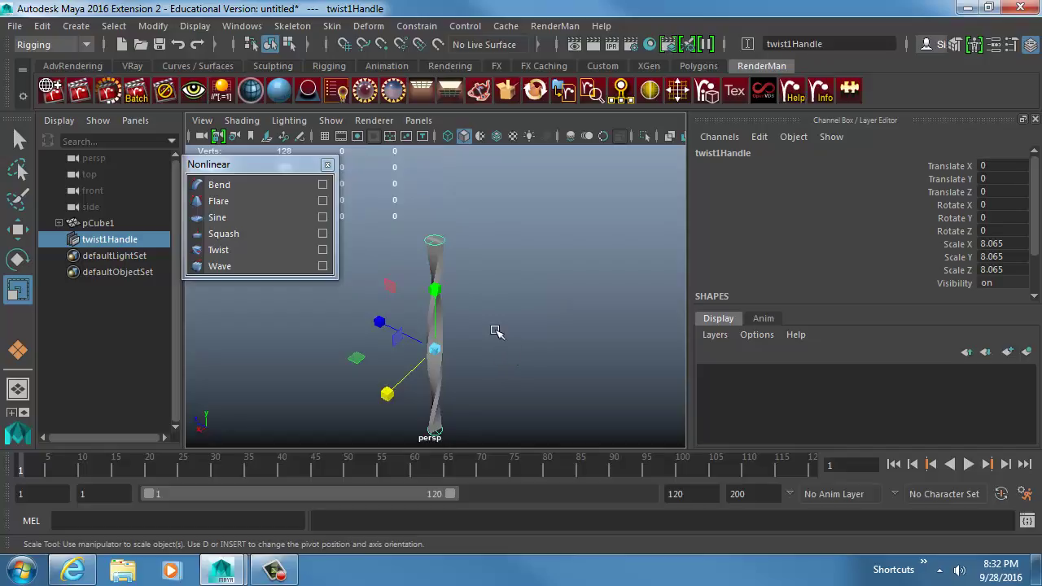
pyautogui.press('Delete')
pyautogui.click(435, 314)
pyautogui.press('Delete')
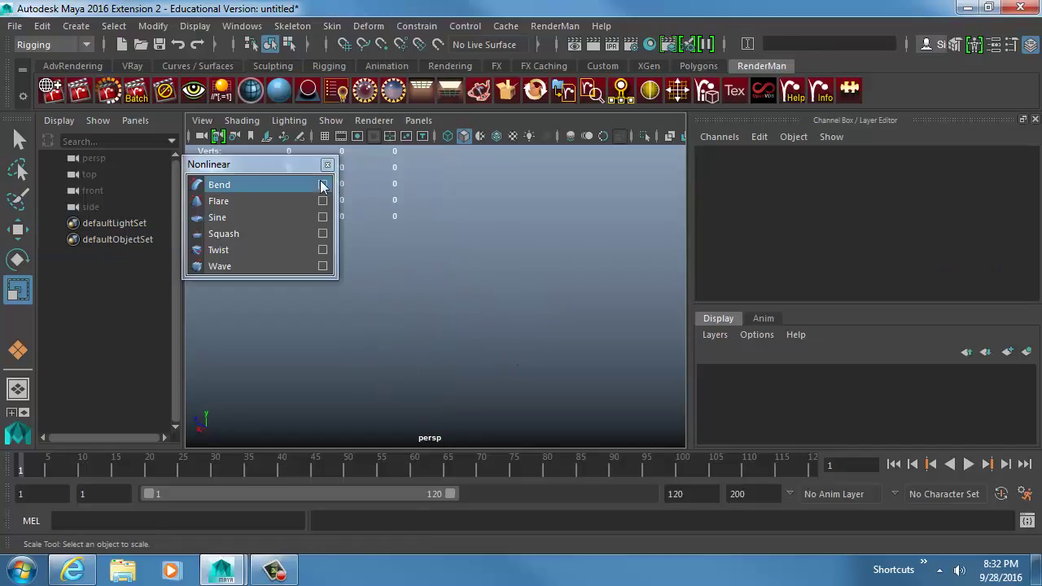
# Close the floating list of nonlinear deformers and create a polygon sphere, framed in the perspective view
pyautogui.moveTo(283, 167); pyautogui.dragTo(277, 154)
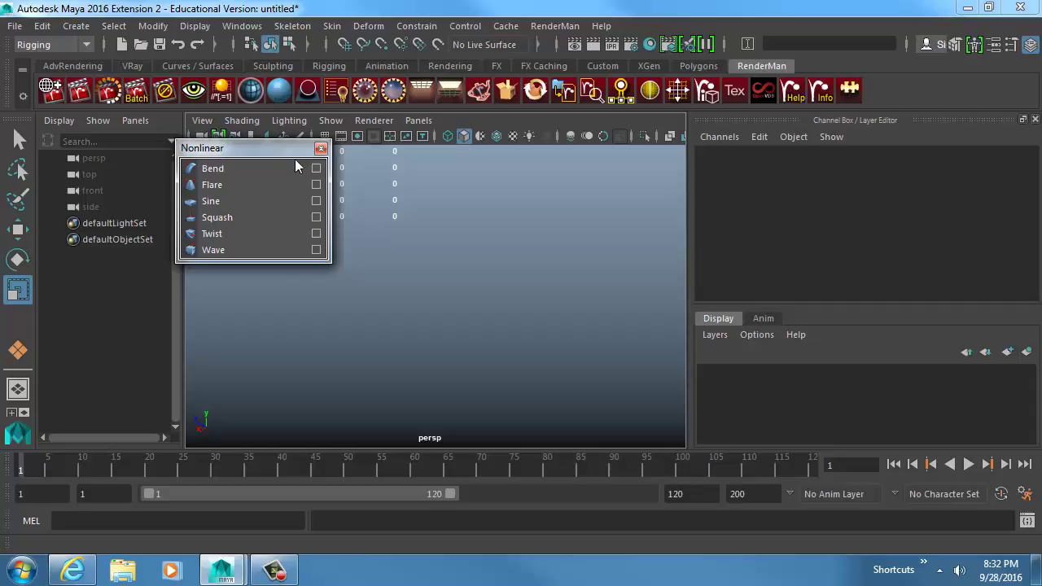
pyautogui.click(321, 148)
pyautogui.click(368, 25)
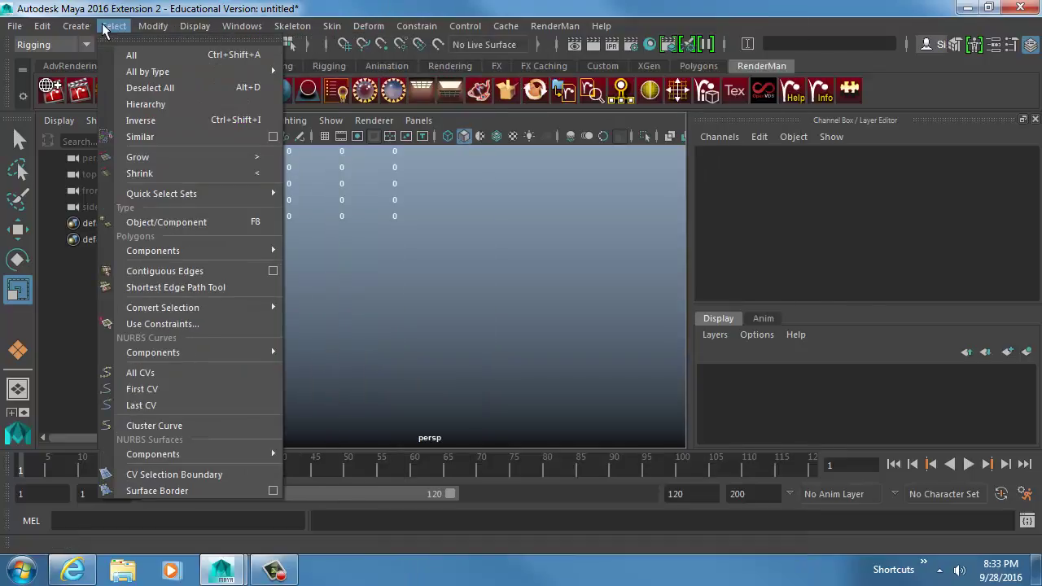
pyautogui.moveTo(76, 26)
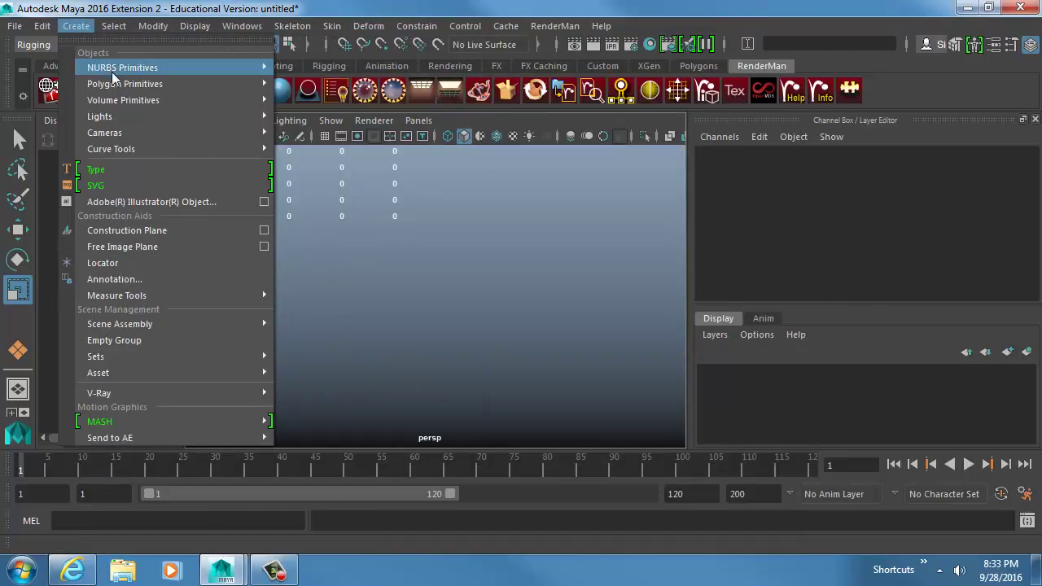
pyautogui.moveTo(255, 83)
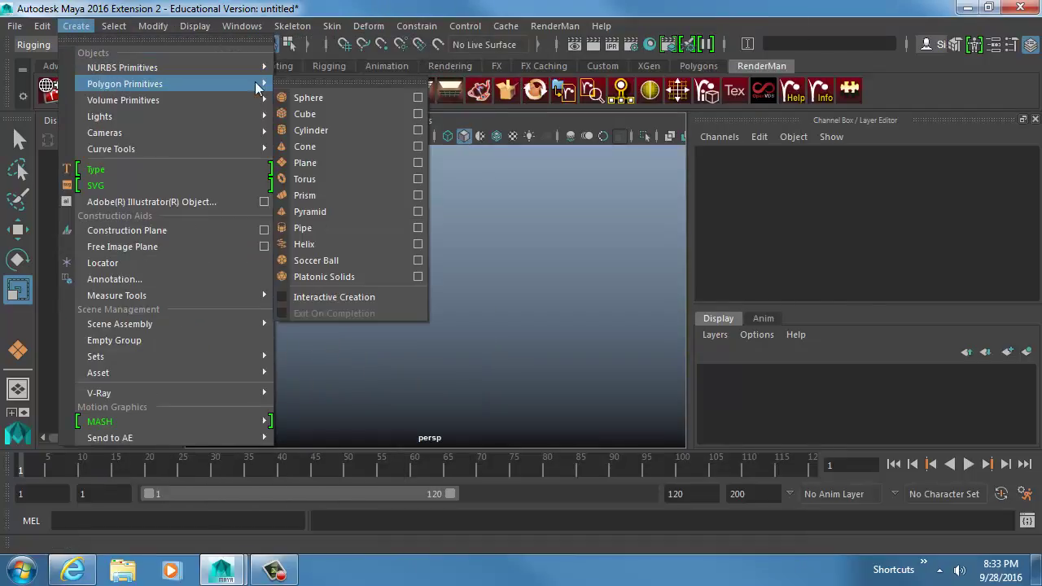
pyautogui.click(321, 98)
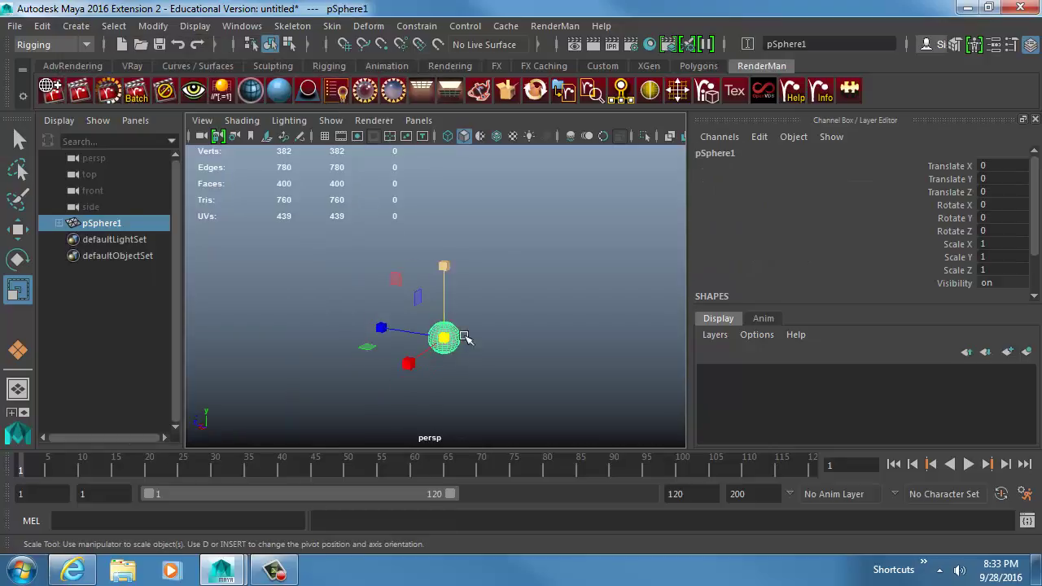
pyautogui.press('f')
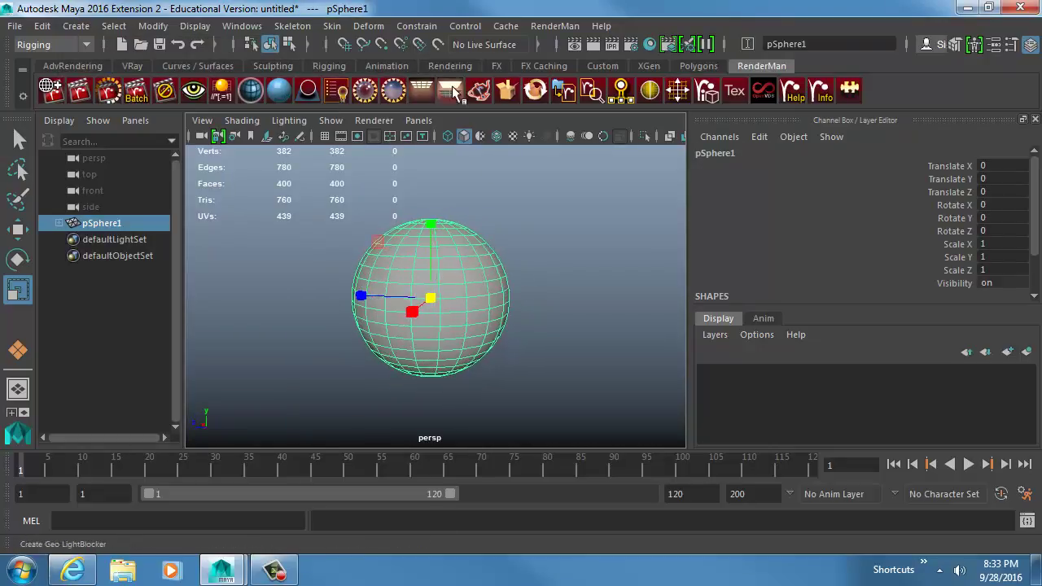
# Apply a Lattice deformer to the sphere
pyautogui.click(360, 26)
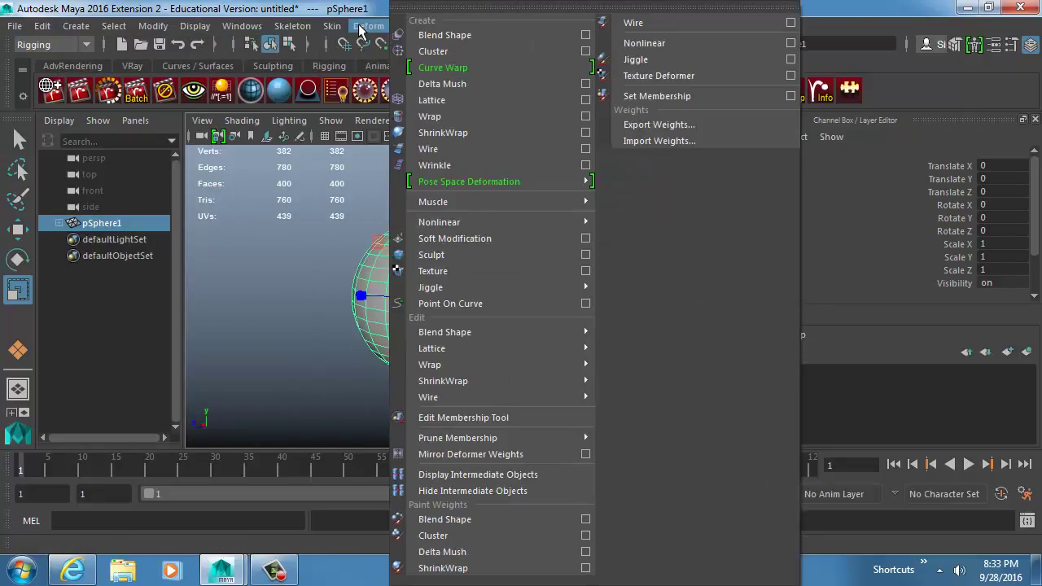
pyautogui.moveTo(456, 222)
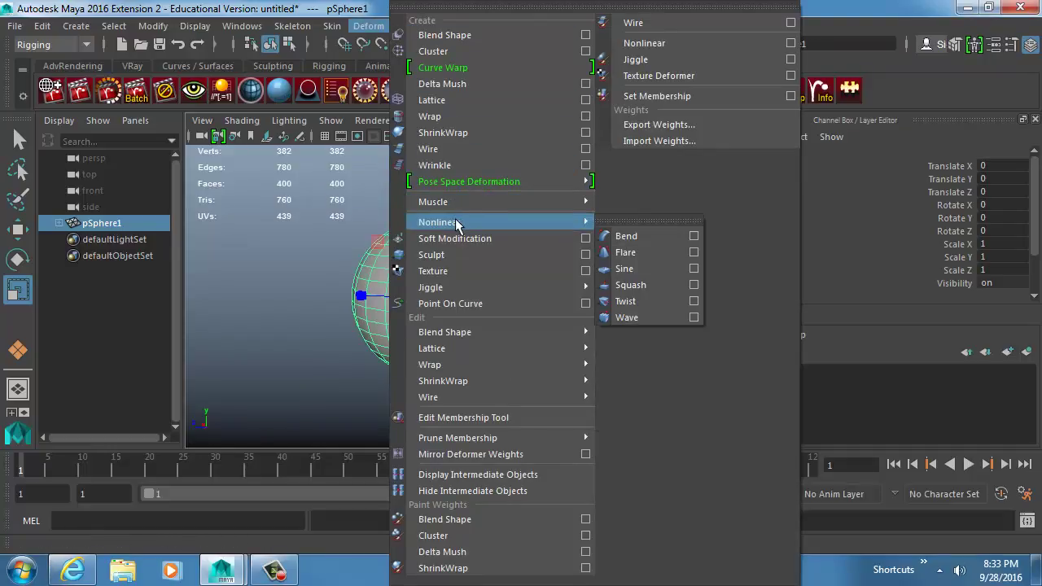
pyautogui.click(464, 99)
pyautogui.keyDown('alt'); pyautogui.moveTo(535, 245); pyautogui.dragTo(505, 269); pyautogui.keyUp('alt')
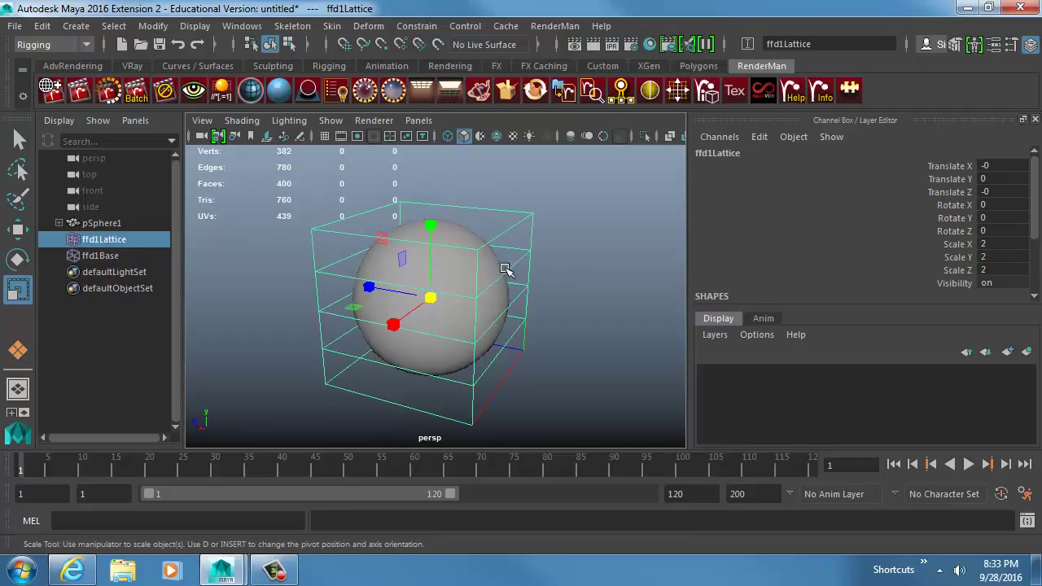
# Set the lattice's S, T and U Divisions to 5 and inspect the sphere inside its finer cage
pyautogui.scroll(-3, 835, 273)
pyautogui.moveTo(993, 231); pyautogui.dragTo(986, 257)
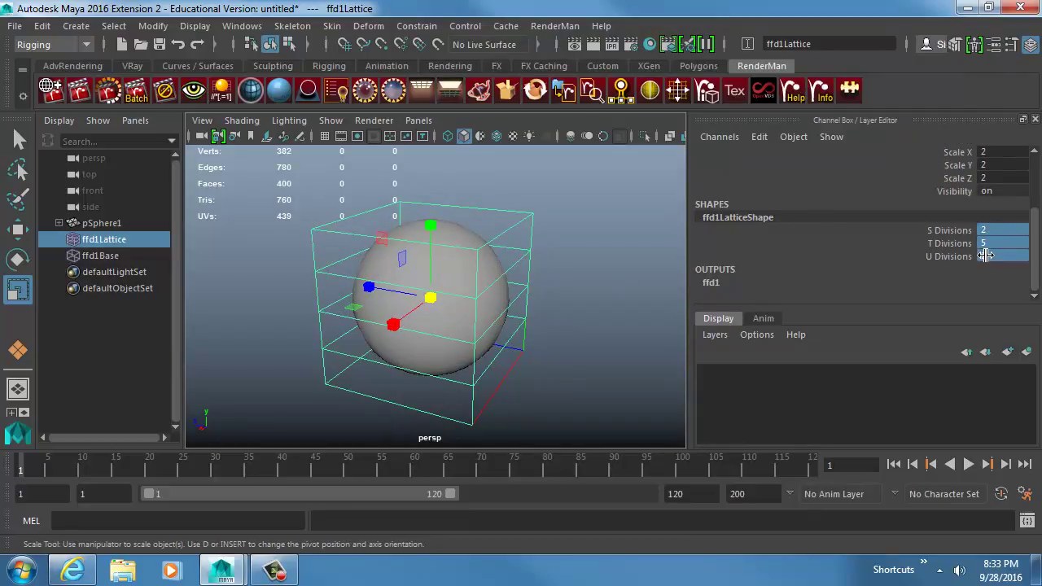
pyautogui.press('Return')
pyautogui.click(448, 272)
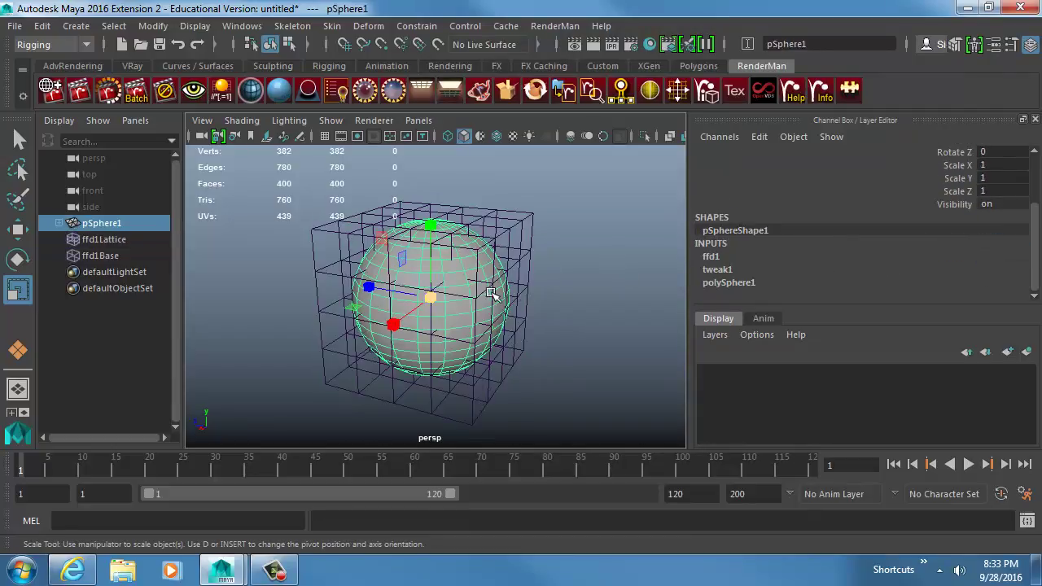
pyautogui.keyDown('alt'); pyautogui.moveTo(448, 277); pyautogui.dragTo(493, 302); pyautogui.keyUp('alt')
pyautogui.press('f')
pyautogui.moveTo(602, 299)
pyautogui.keyDown('alt'); pyautogui.mouseDown()
pyautogui.moveTo(613, 299)
pyautogui.moveTo(532, 296)
pyautogui.moveTo(614, 244)
pyautogui.moveTo(611, 297)
pyautogui.mouseUp(); pyautogui.keyUp('alt')
pyautogui.keyDown('alt'); pyautogui.moveTo(611, 297); pyautogui.dragTo(547, 273, button='right'); pyautogui.keyUp('alt')
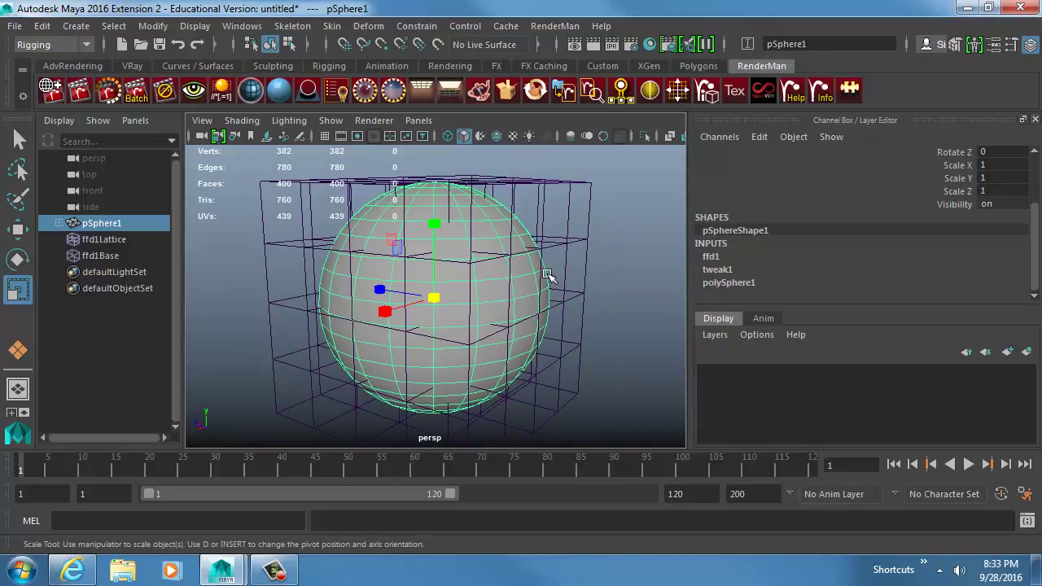
# Select the lattice around the sphere and switch it to lattice point editing
pyautogui.click(590, 179)
pyautogui.keyDown('alt'); pyautogui.moveTo(600, 181); pyautogui.dragTo(499, 258); pyautogui.keyUp('alt')
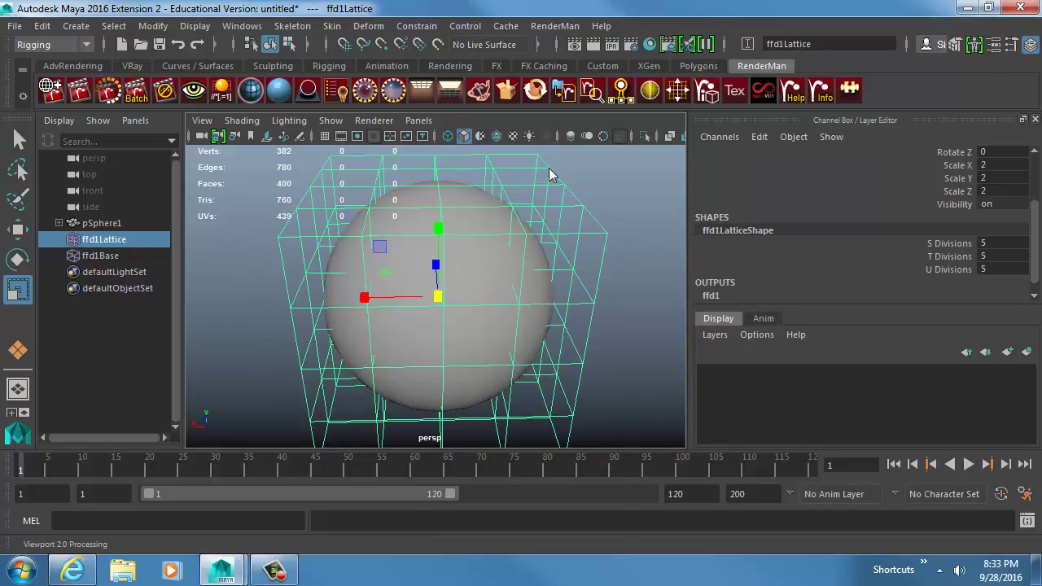
pyautogui.moveTo(548, 168); pyautogui.dragTo(548, 130, button='right')
pyautogui.keyDown('alt'); pyautogui.moveTo(589, 249); pyautogui.dragTo(570, 218); pyautogui.keyUp('alt')
pyautogui.moveTo(570, 218)
pyautogui.keyDown('alt'); pyautogui.mouseDown(button='right')
pyautogui.moveTo(504, 219)
pyautogui.moveTo(553, 220)
pyautogui.mouseUp(button='right'); pyautogui.keyUp('alt')
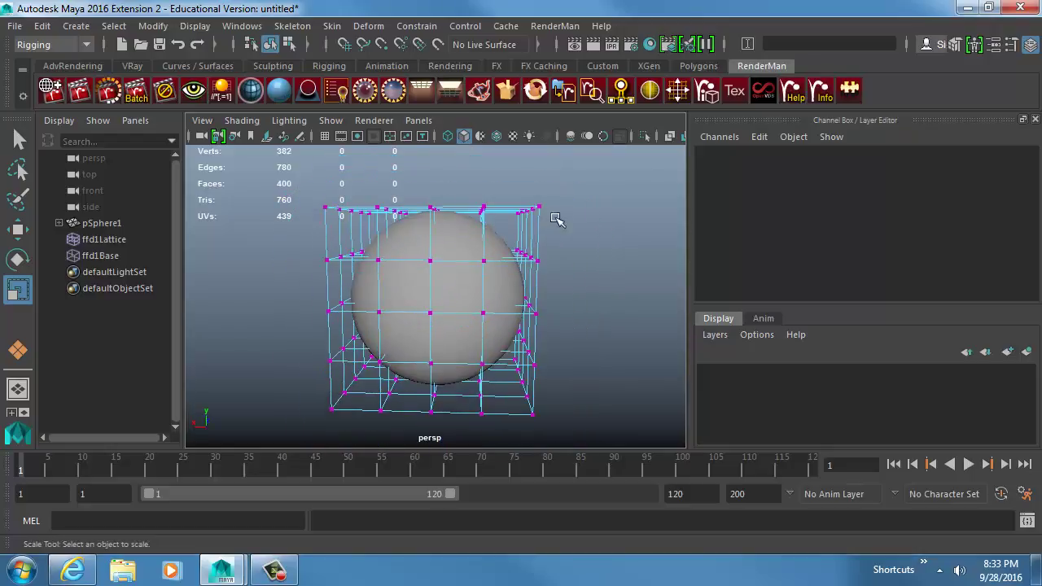
# Move the two upper groups of lattice points up and outward to stretch the top half of the sphere
pyautogui.press('w')
pyautogui.moveTo(466, 188); pyautogui.dragTo(571, 280)
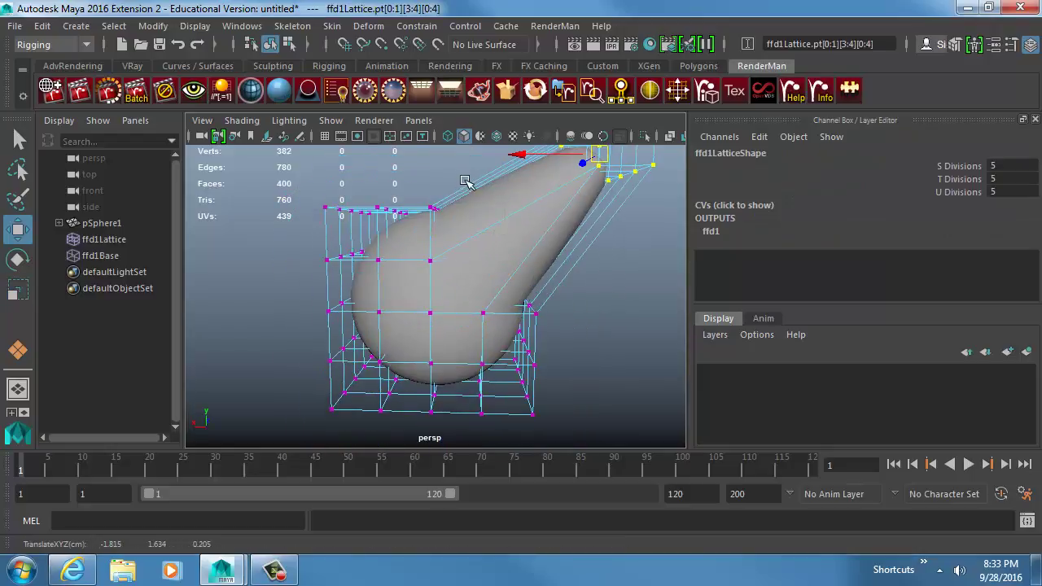
pyautogui.moveTo(460, 177); pyautogui.dragTo(288, 276)
pyautogui.moveTo(402, 316); pyautogui.dragTo(372, 239, button='middle')
pyautogui.keyDown('alt'); pyautogui.moveTo(472, 302); pyautogui.dragTo(351, 284, button='right'); pyautogui.keyUp('alt')
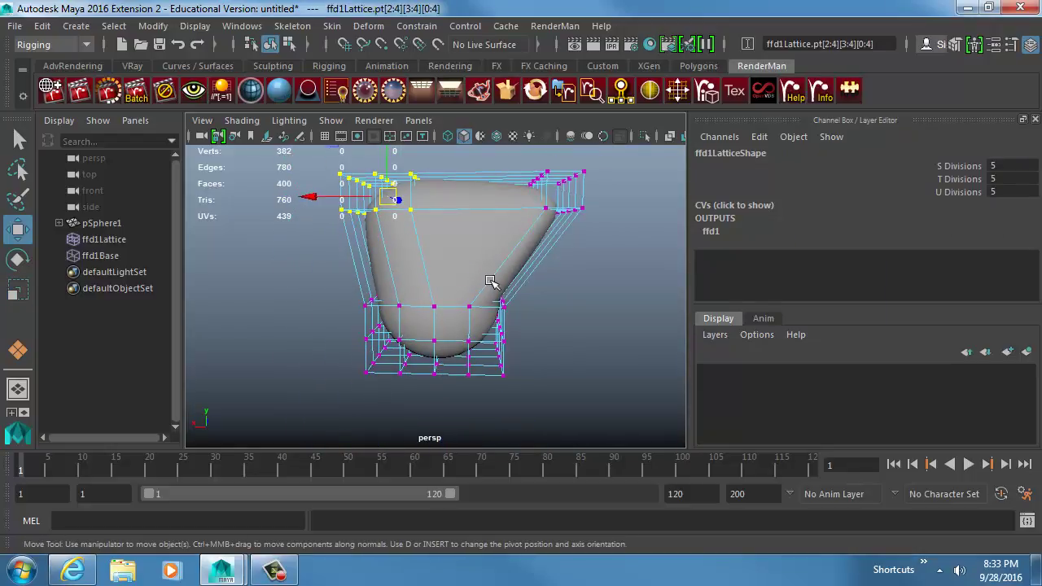
# Pull the lower corner groups of lattice points outward to broaden the base of the deformed sphere
pyautogui.keyDown('alt'); pyautogui.moveTo(490, 281); pyautogui.dragTo(491, 268); pyautogui.keyUp('alt')
pyautogui.moveTo(491, 268); pyautogui.dragTo(528, 398)
pyautogui.moveTo(476, 387); pyautogui.dragTo(579, 397, button='middle')
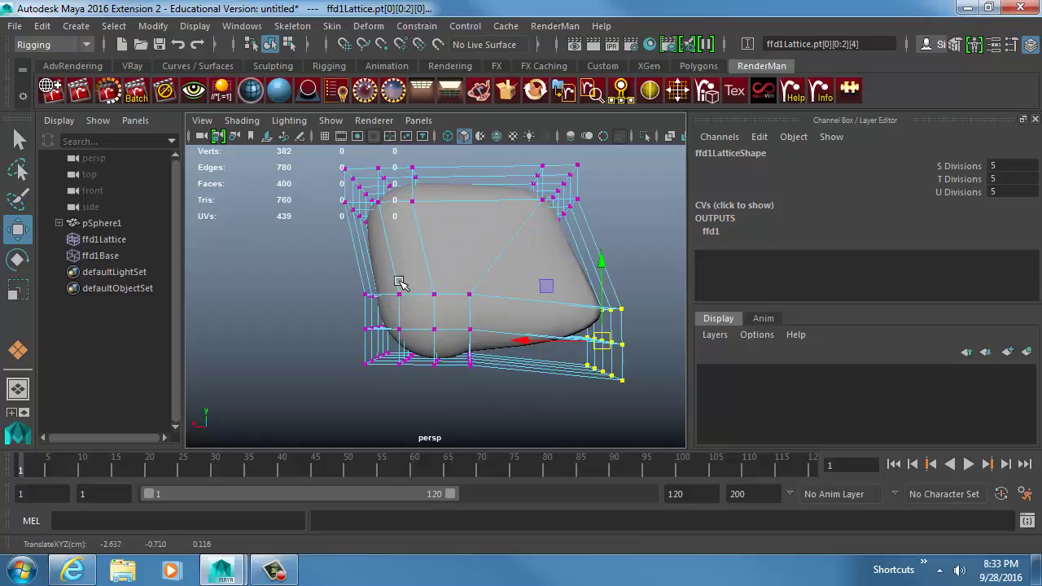
pyautogui.moveTo(399, 284); pyautogui.dragTo(572, 372)
pyautogui.moveTo(477, 276); pyautogui.dragTo(586, 447)
pyautogui.moveTo(496, 389); pyautogui.dragTo(585, 392, button='middle')
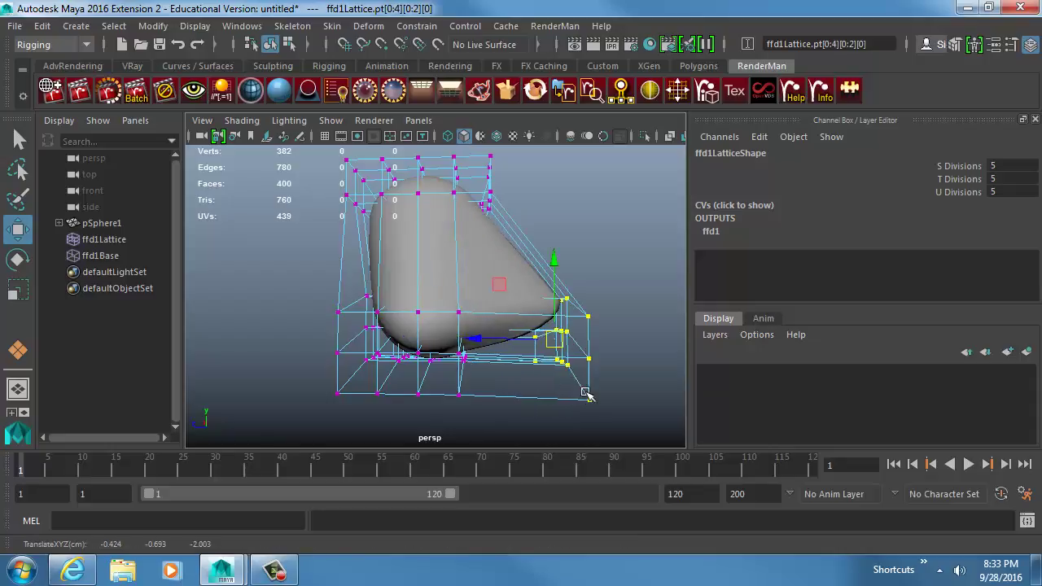
pyautogui.moveTo(384, 285); pyautogui.dragTo(298, 423)
pyautogui.moveTo(298, 424); pyautogui.dragTo(325, 409, button='middle')
# Return the lattice to object mode and examine the deformed sphere from several angles
pyautogui.keyDown('alt'); pyautogui.moveTo(325, 410); pyautogui.dragTo(449, 385); pyautogui.keyUp('alt')
pyautogui.moveTo(448, 385); pyautogui.dragTo(442, 320, button='right')
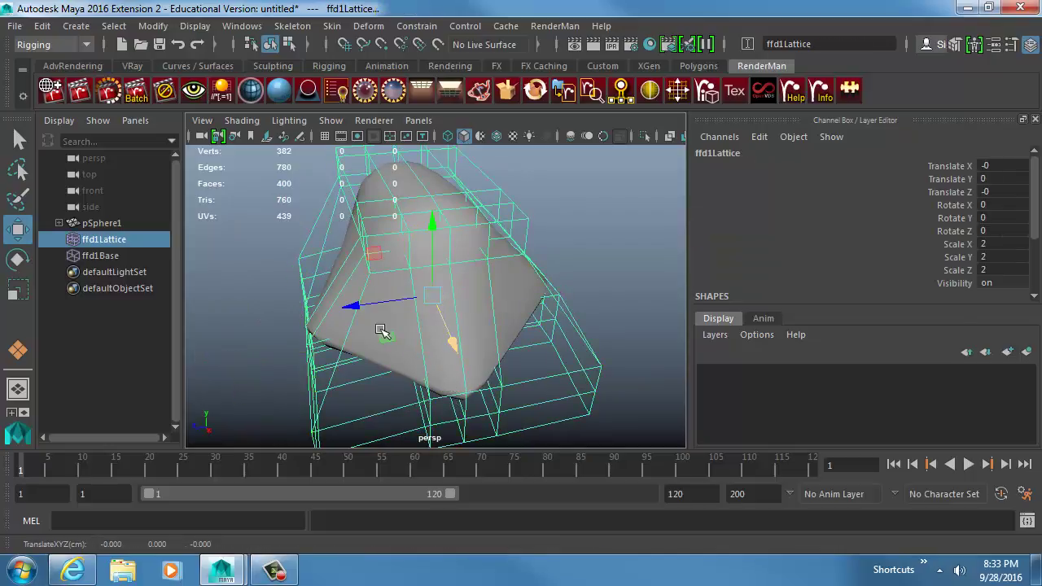
pyautogui.keyDown('alt'); pyautogui.moveTo(330, 364); pyautogui.dragTo(358, 322); pyautogui.keyUp('alt')
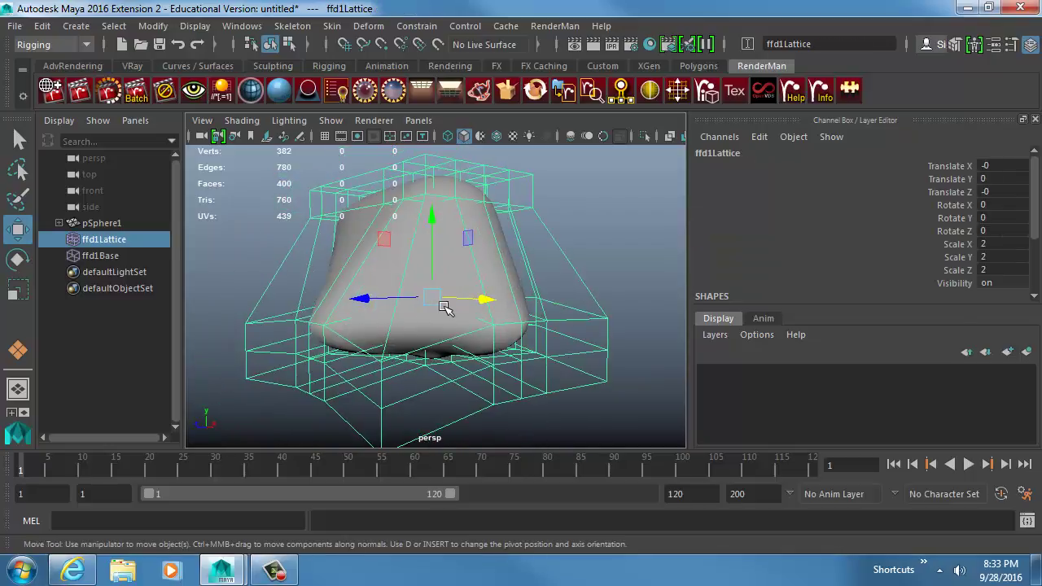
pyautogui.keyDown('alt'); pyautogui.moveTo(443, 307); pyautogui.dragTo(472, 293); pyautogui.keyUp('alt')
# Move the sphere along Z through and out of the lattice, and undo the last move
pyautogui.click(472, 293)
pyautogui.moveTo(386, 295); pyautogui.dragTo(416, 323)
pyautogui.moveTo(503, 359); pyautogui.dragTo(346, 348, button='middle')
pyautogui.hotkey('ctrl', 'z')
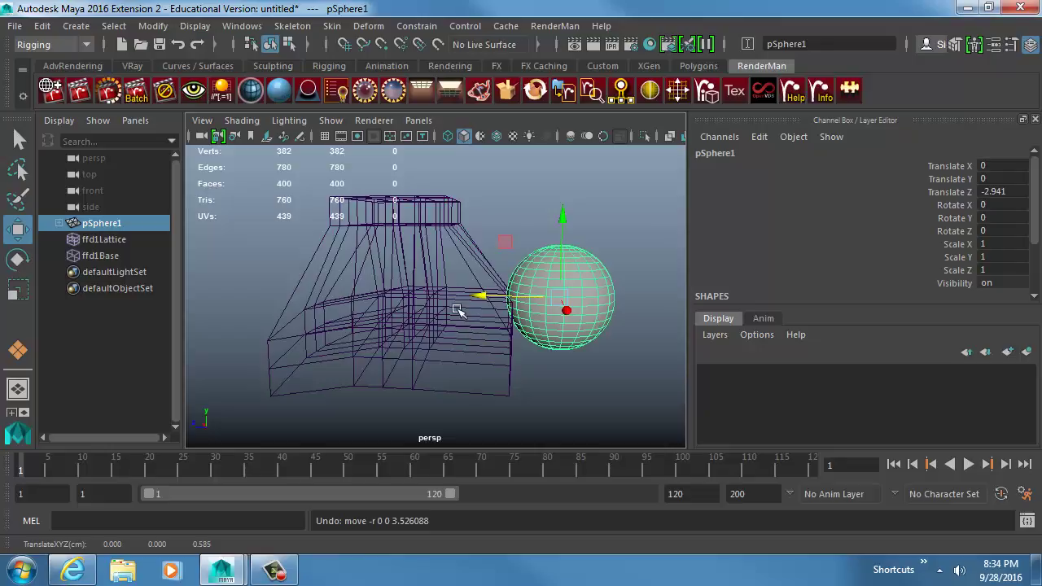
# Delete the lattice and set the sphere's Translate Z to 0
pyautogui.click(411, 318)
pyautogui.press('Delete')
pyautogui.click(575, 287)
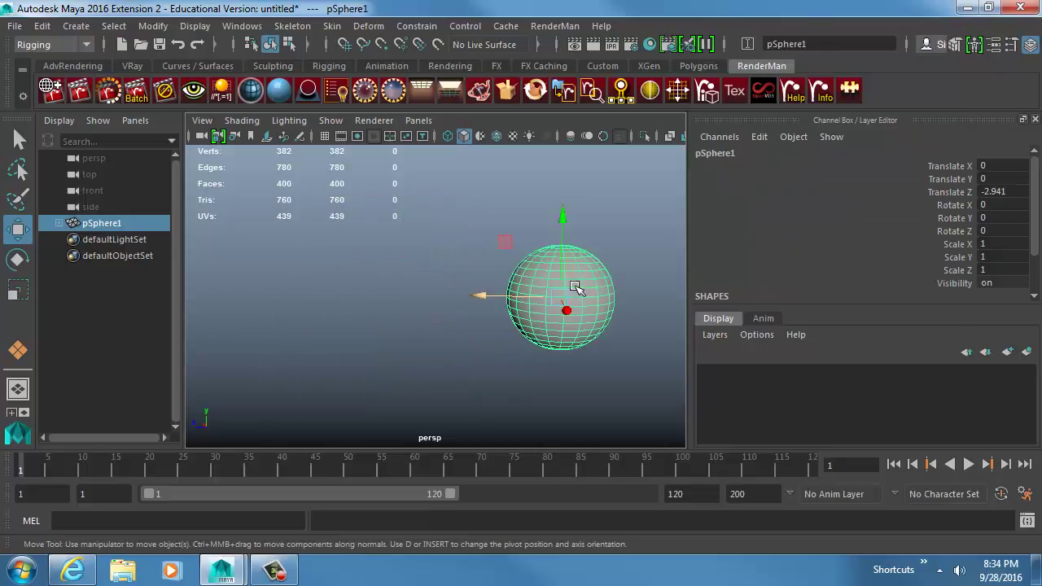
pyautogui.click(988, 189)
pyautogui.write('0')
pyautogui.press('Return')
# Try moving vertices near the sphere's top with Soft Select on, undo the move and return to object mode
pyautogui.click(376, 30)
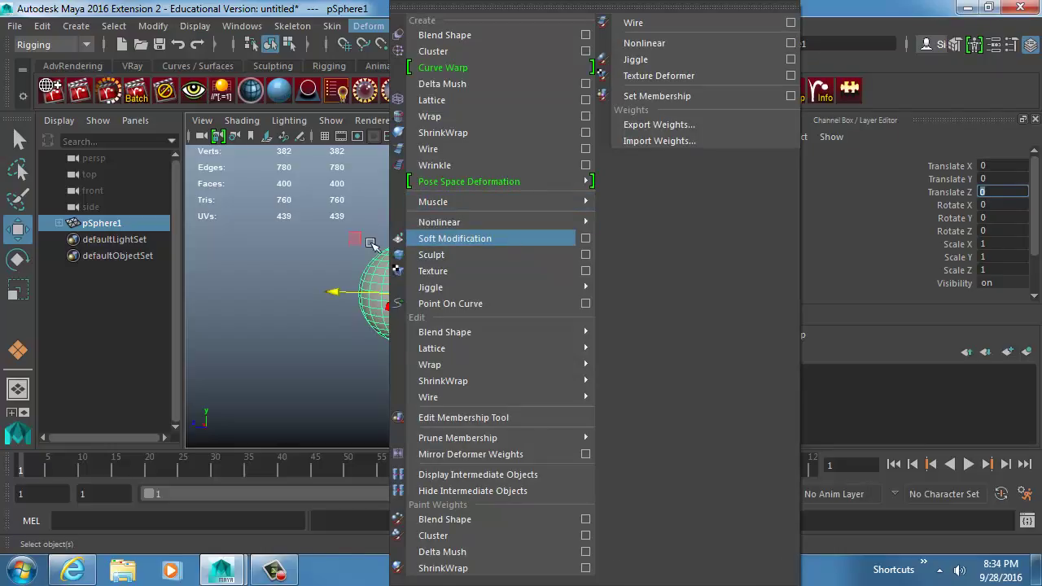
pyautogui.click(512, 240)
pyautogui.press('b')
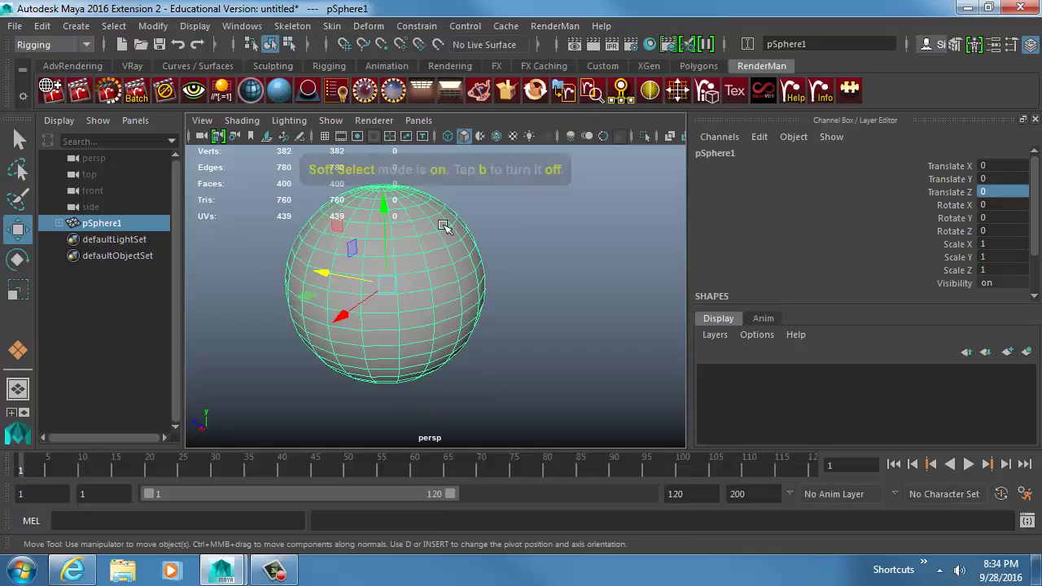
pyautogui.moveTo(446, 218); pyautogui.dragTo(385, 215, button='right')
pyautogui.moveTo(427, 204); pyautogui.dragTo(444, 218)
pyautogui.hotkey('ctrl', 'z')
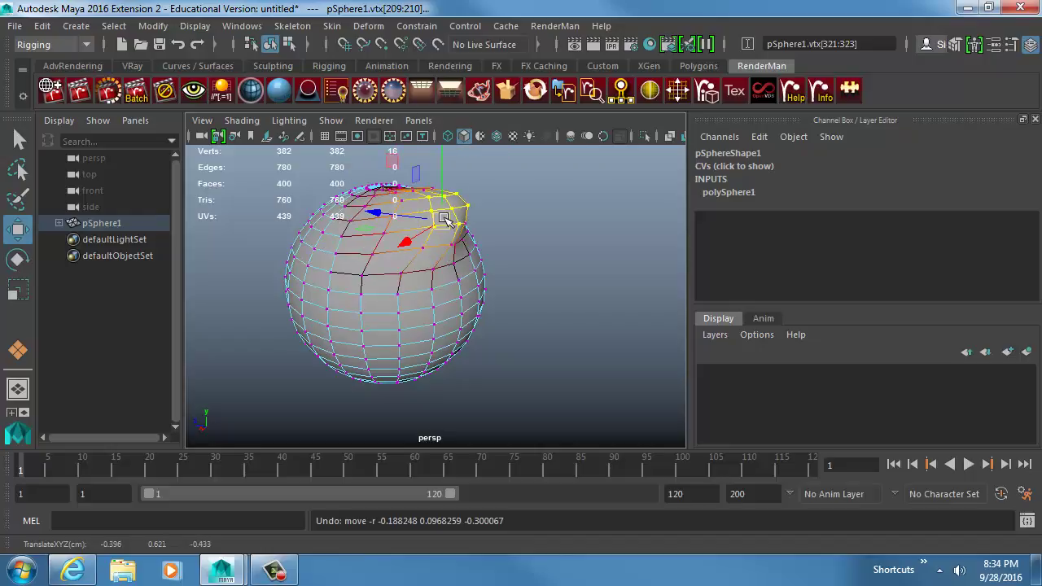
pyautogui.moveTo(387, 317); pyautogui.dragTo(433, 257, button='right')
pyautogui.press('b')
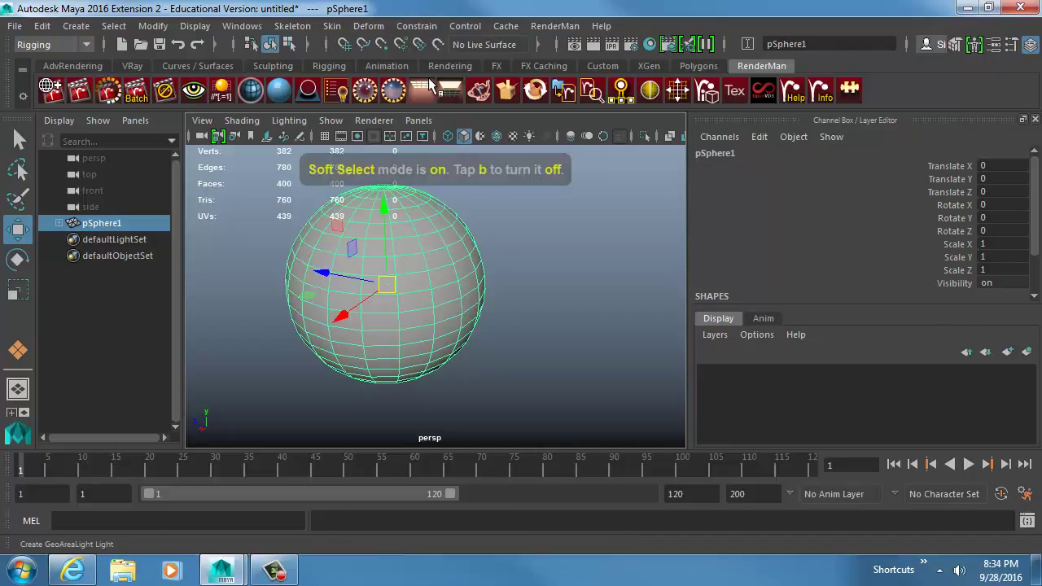
# Apply a Soft Modification deformer to the sphere
pyautogui.click(368, 27)
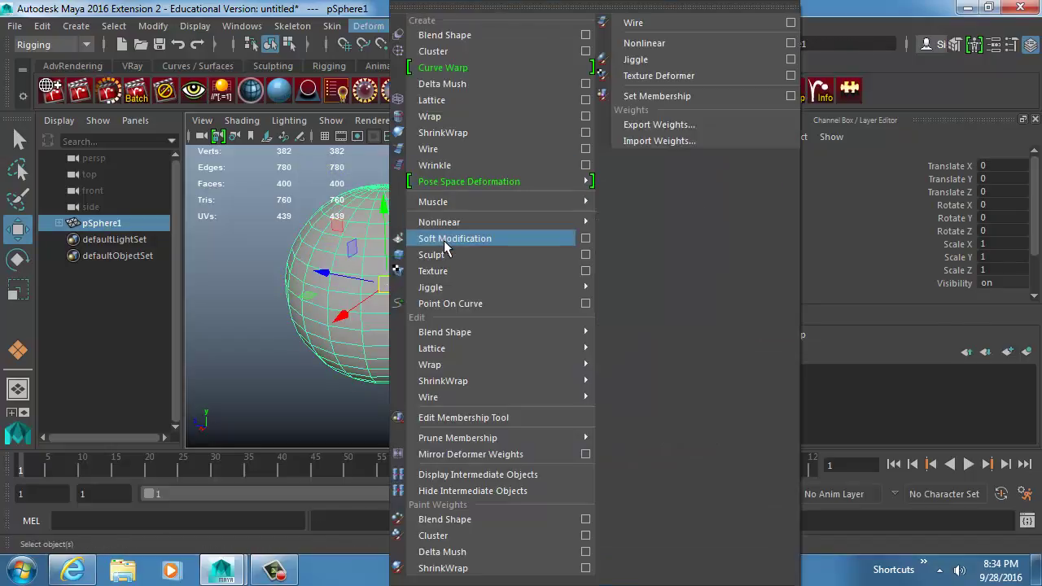
pyautogui.click(489, 237)
pyautogui.moveTo(484, 284)
pyautogui.keyDown('alt'); pyautogui.mouseDown()
pyautogui.moveTo(477, 228)
pyautogui.moveTo(496, 285)
pyautogui.mouseUp(); pyautogui.keyUp('alt')
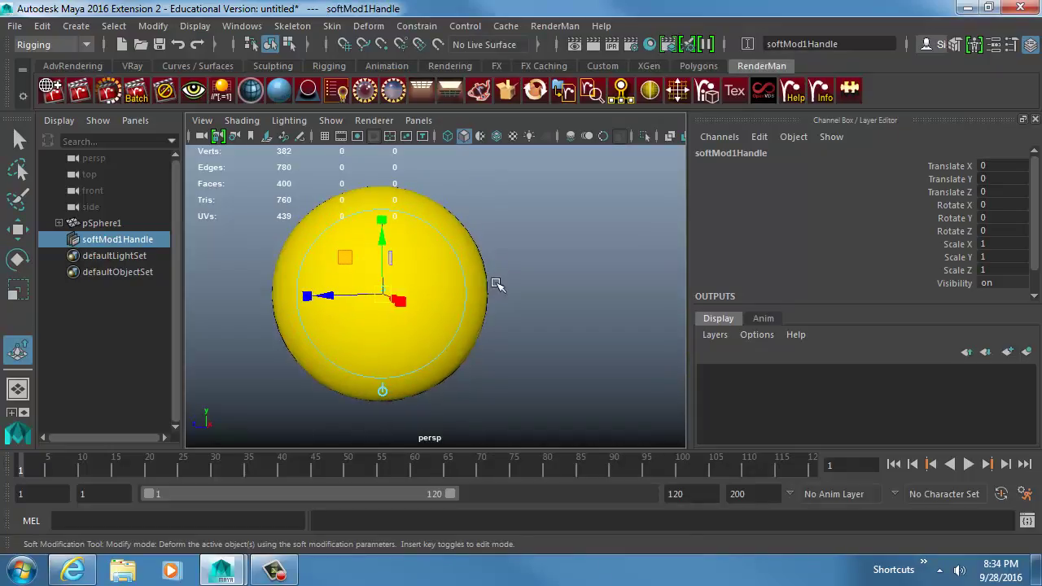
pyautogui.scroll(-1, 834, 295)
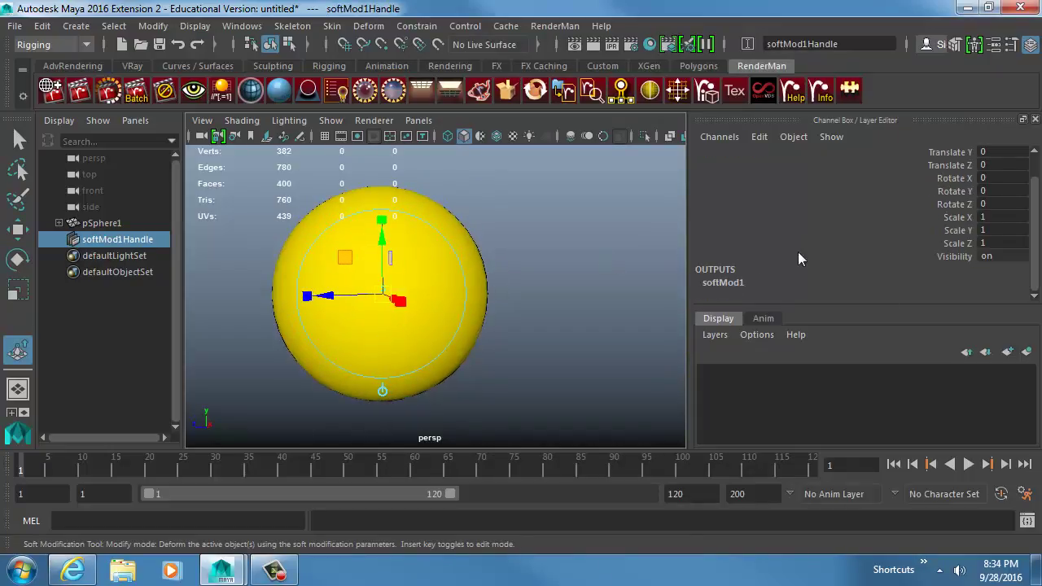
# Set the Soft Modification's Falloff Radius to 1 and then 2, try moving its handle along Z, and undo the move
pyautogui.scroll(-3, 814, 258)
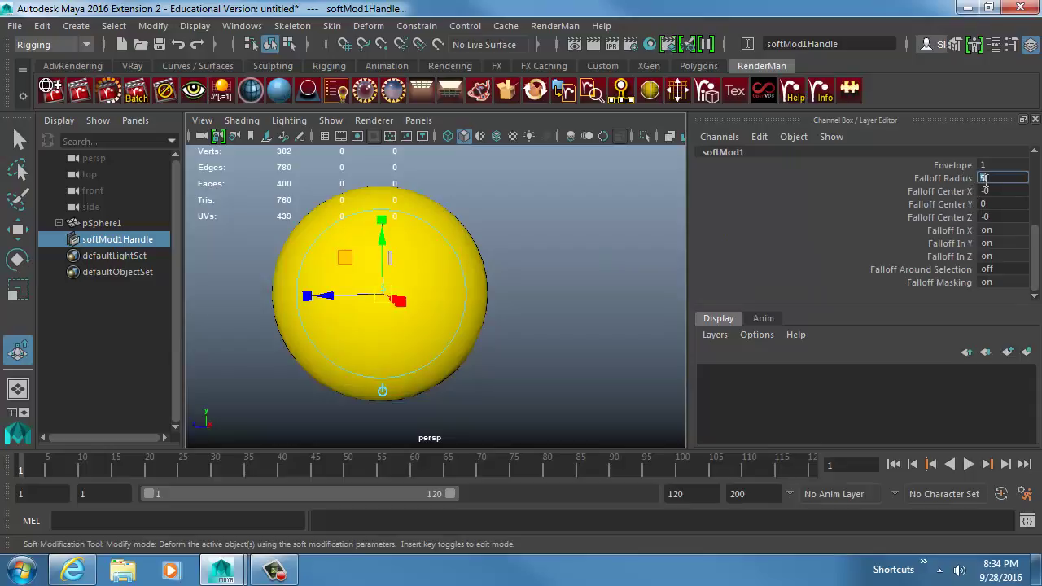
pyautogui.write('1')
pyautogui.press('Return')
pyautogui.write('2')
pyautogui.press('Return')
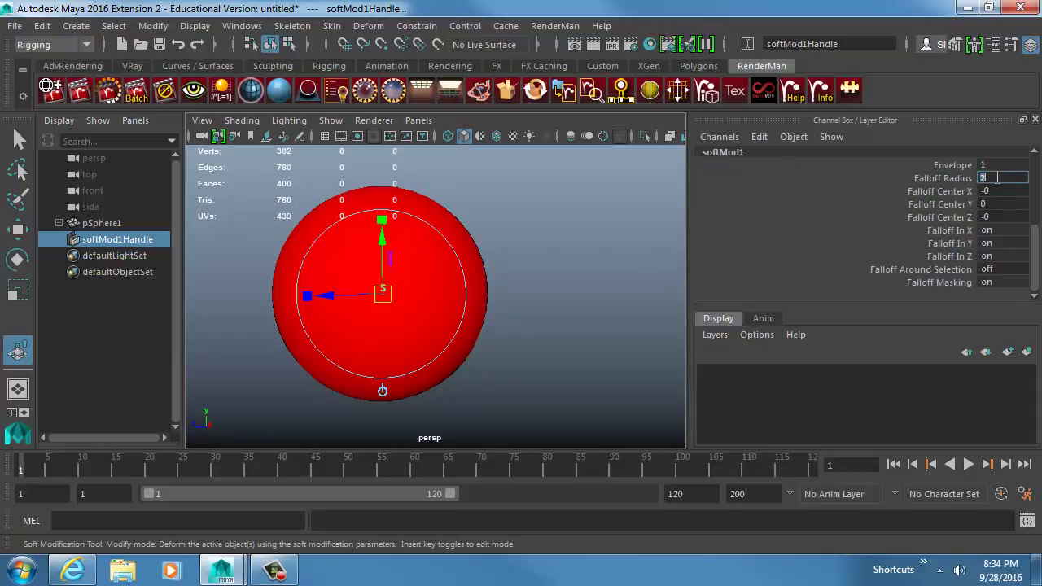
pyautogui.moveTo(342, 295); pyautogui.dragTo(481, 289)
pyautogui.hotkey('ctrl', 'z')
# Set the Falloff Radius to 1.25, try moving the handle along Z with the Move tool, and undo the move
pyautogui.doubleClick(984, 179)
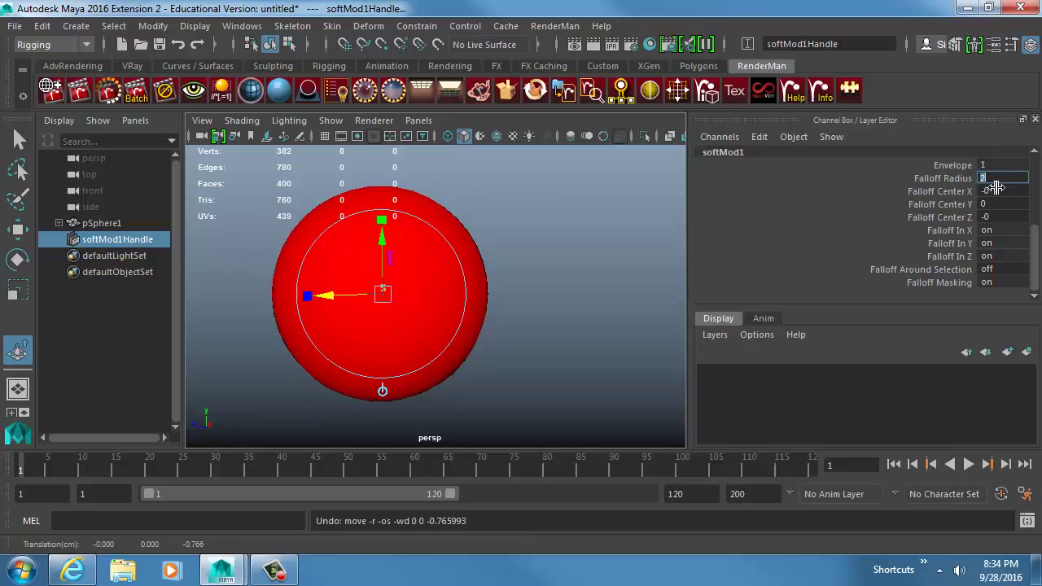
pyautogui.write('1.25')
pyautogui.press('Return')
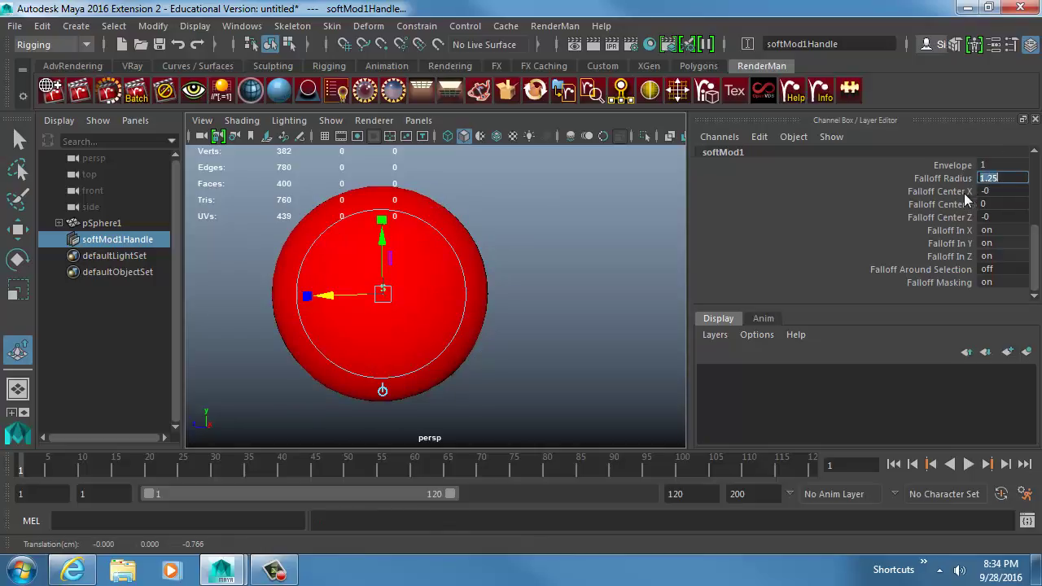
pyautogui.click(965, 192)
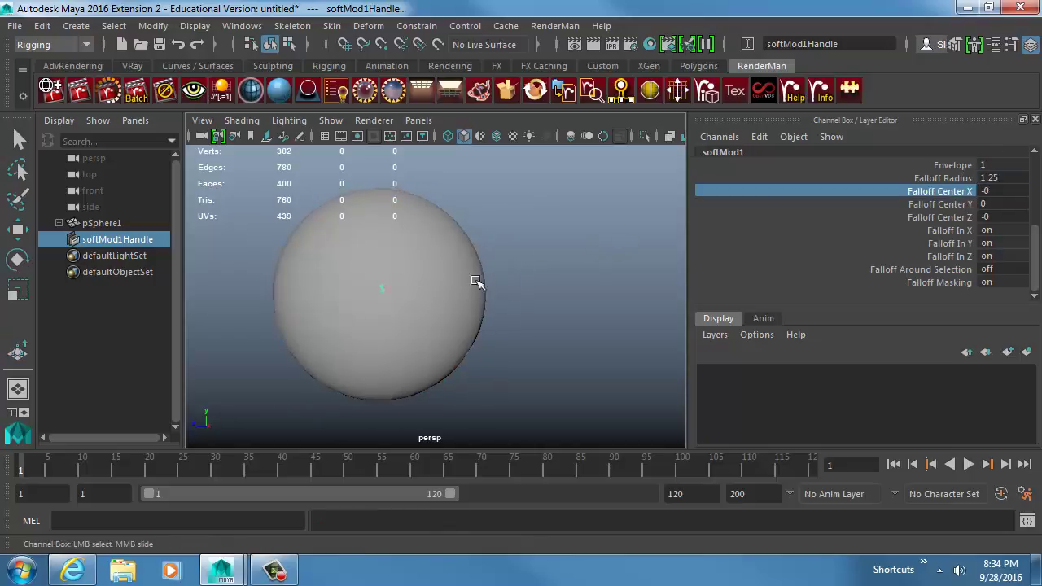
pyautogui.press('w')
pyautogui.moveTo(374, 293); pyautogui.dragTo(371, 258)
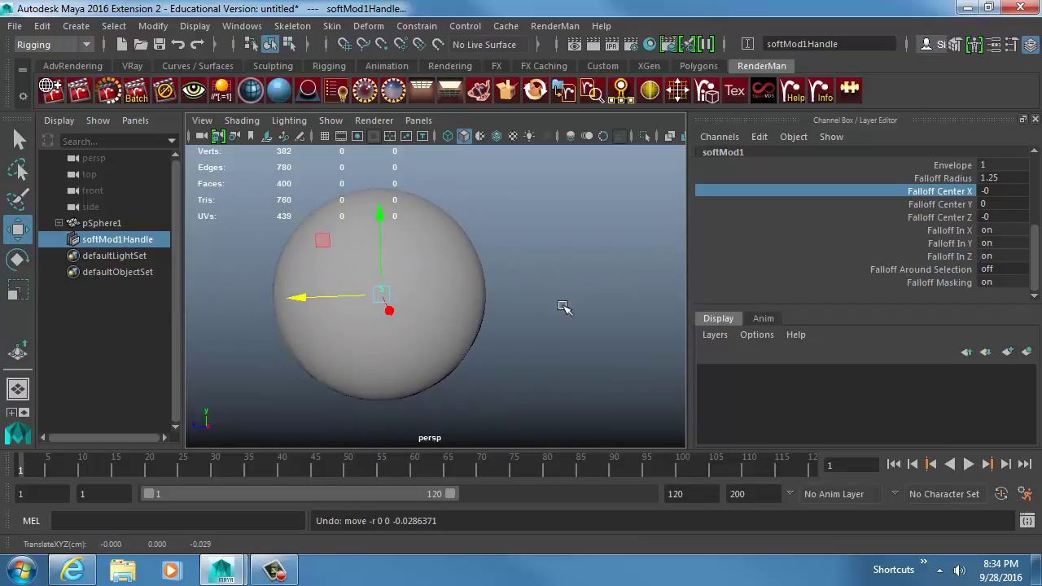
# Delete the soft modification handle and apply a new Soft Modification deformer to the vertices of the sphere's upper cap
pyautogui.press('Delete')
pyautogui.click(448, 281)
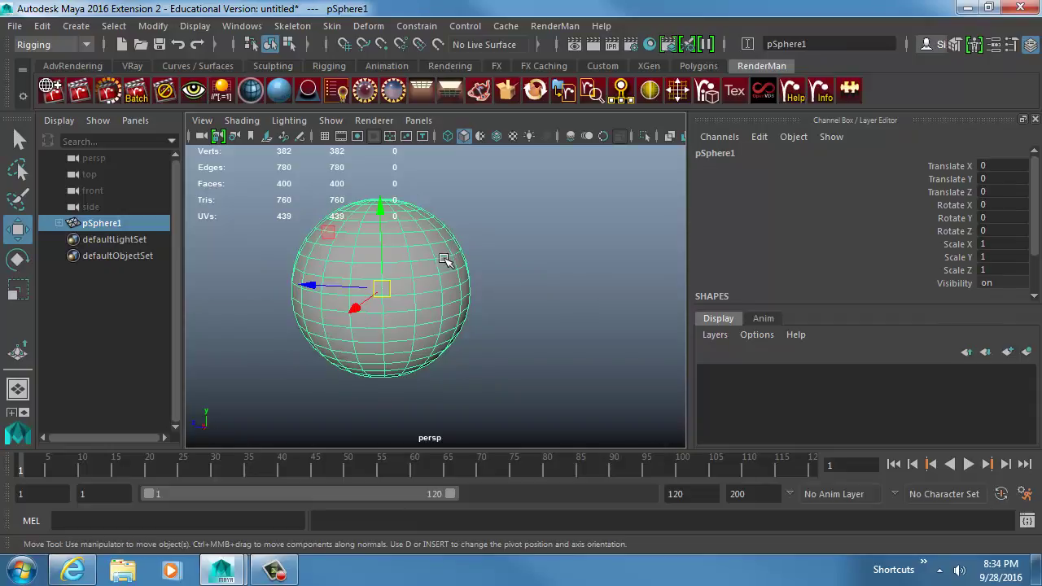
pyautogui.press('F9')
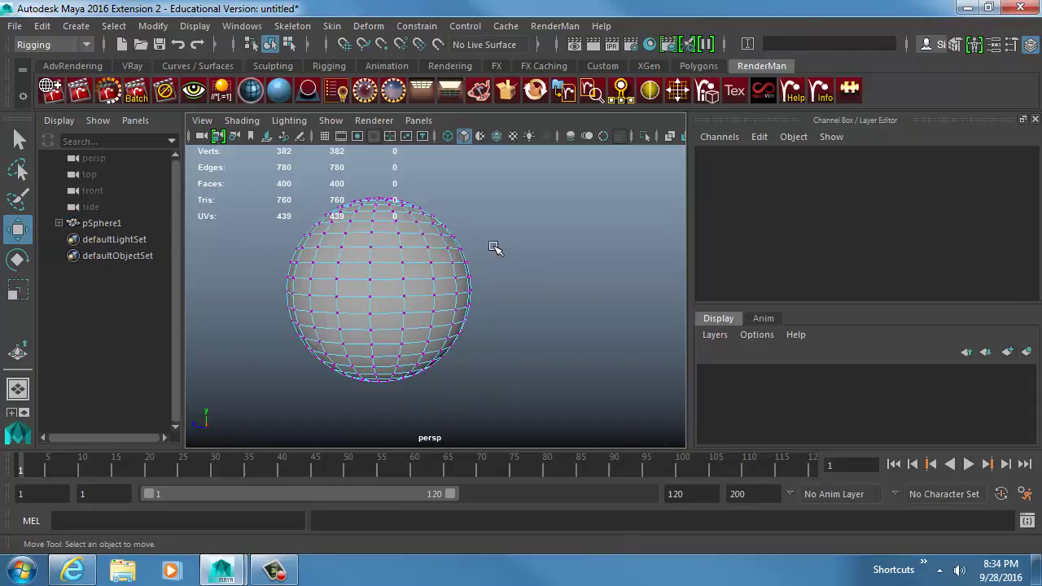
pyautogui.moveTo(491, 244); pyautogui.dragTo(290, 147)
pyautogui.click(368, 25)
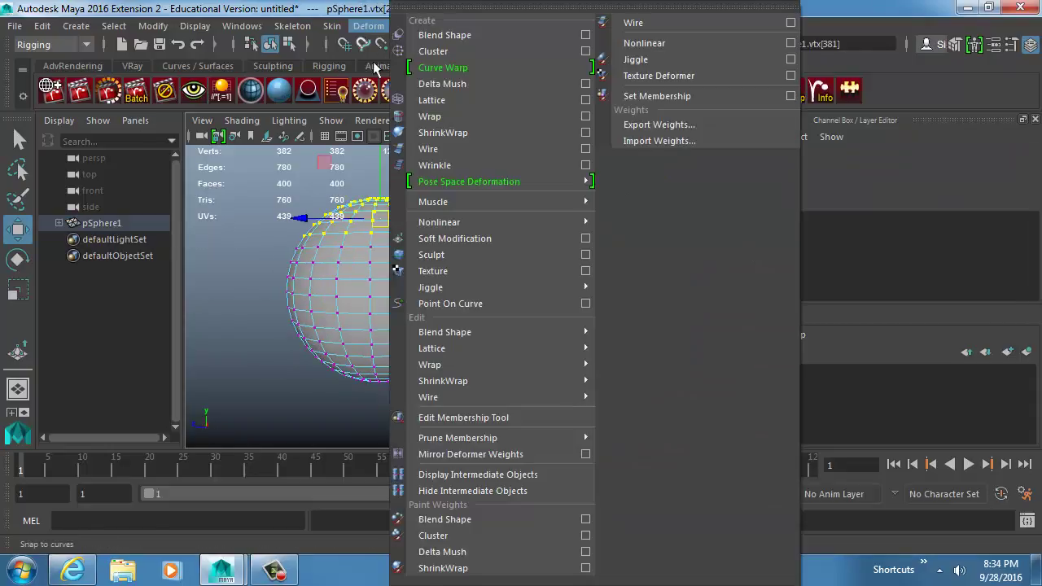
pyautogui.click(454, 239)
pyautogui.keyDown('alt'); pyautogui.moveTo(444, 269); pyautogui.dragTo(431, 342); pyautogui.keyUp('alt')
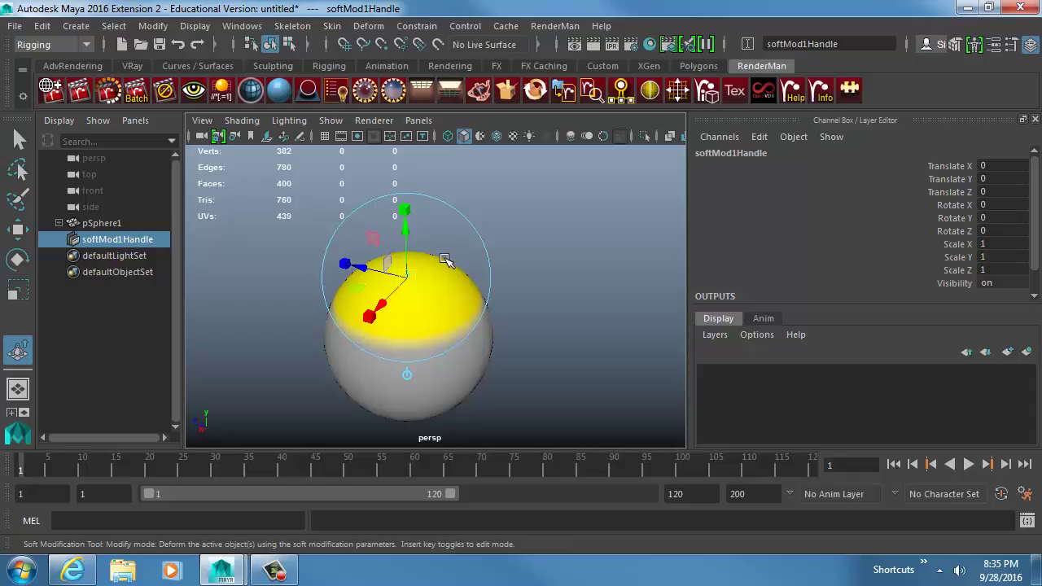
# Try Falloff Radius values of 0.25 and 0.5 on the new Soft Modification and set it to 1
pyautogui.scroll(-1, 917, 273)
pyautogui.click(761, 283)
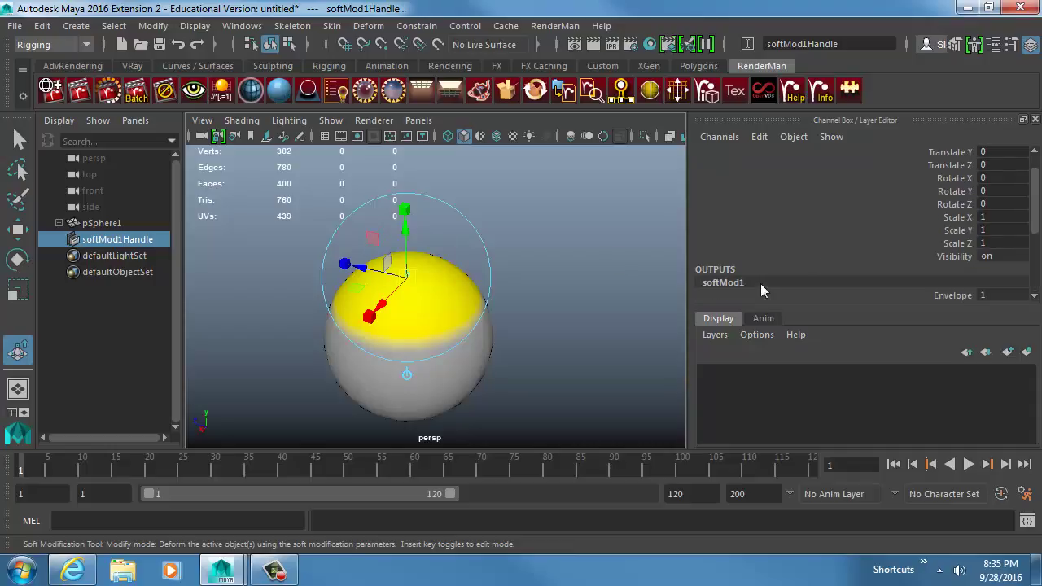
pyautogui.scroll(-4, 773, 277)
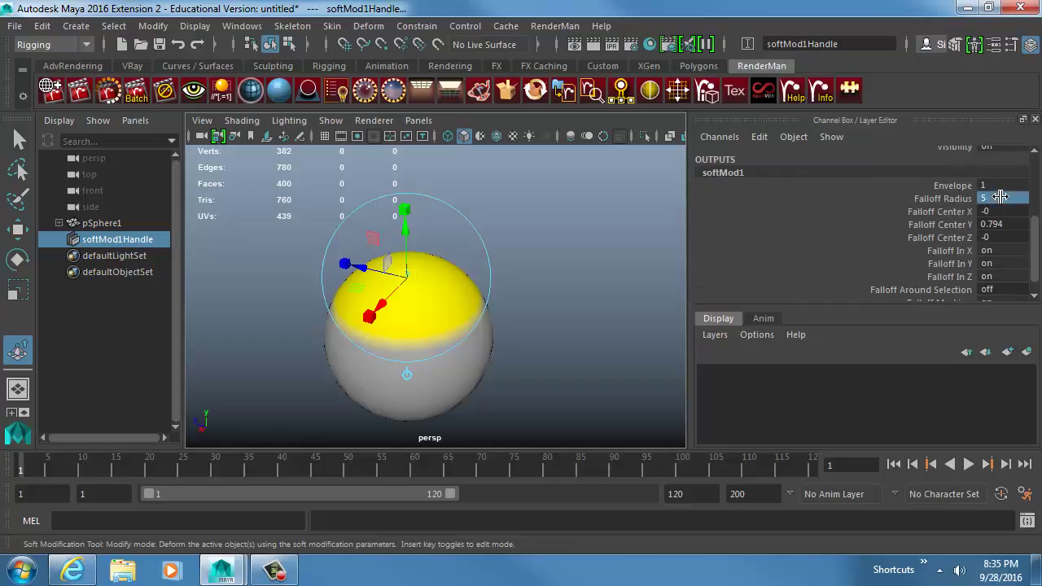
pyautogui.doubleClick(999, 198)
pyautogui.press('Return')
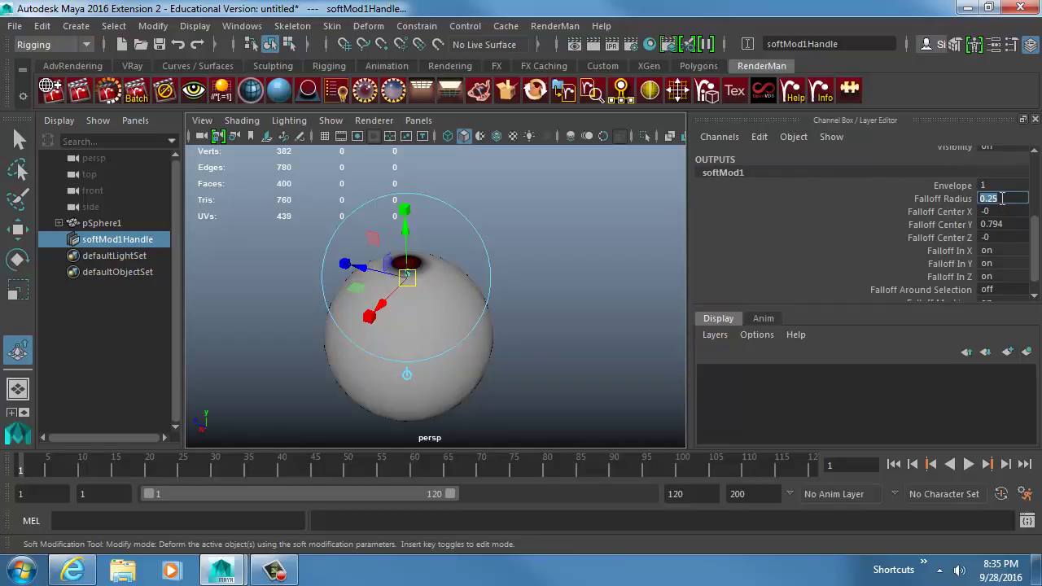
pyautogui.write('.5')
pyautogui.press('Return')
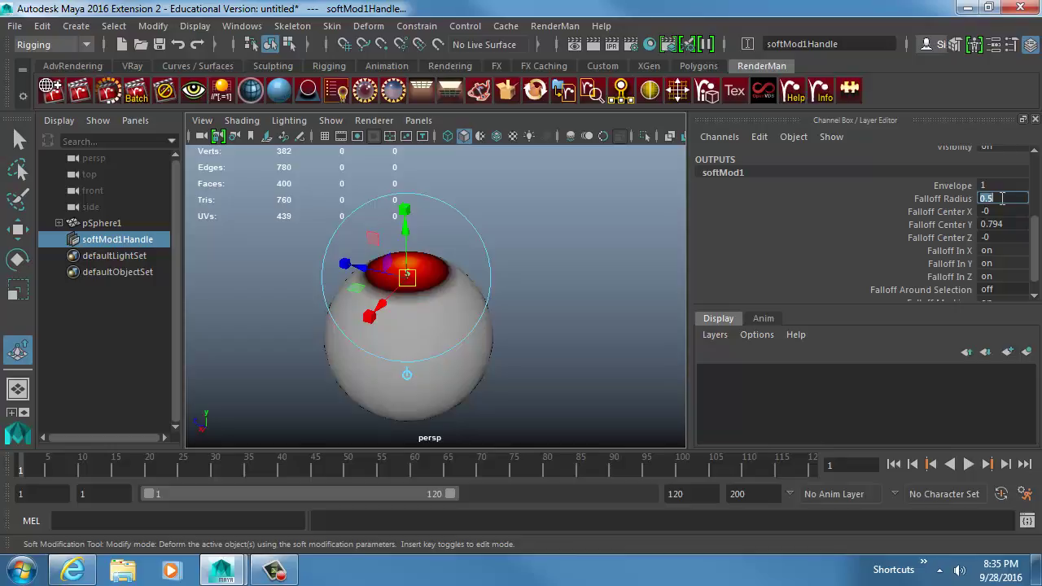
pyautogui.write('1')
pyautogui.press('Return')
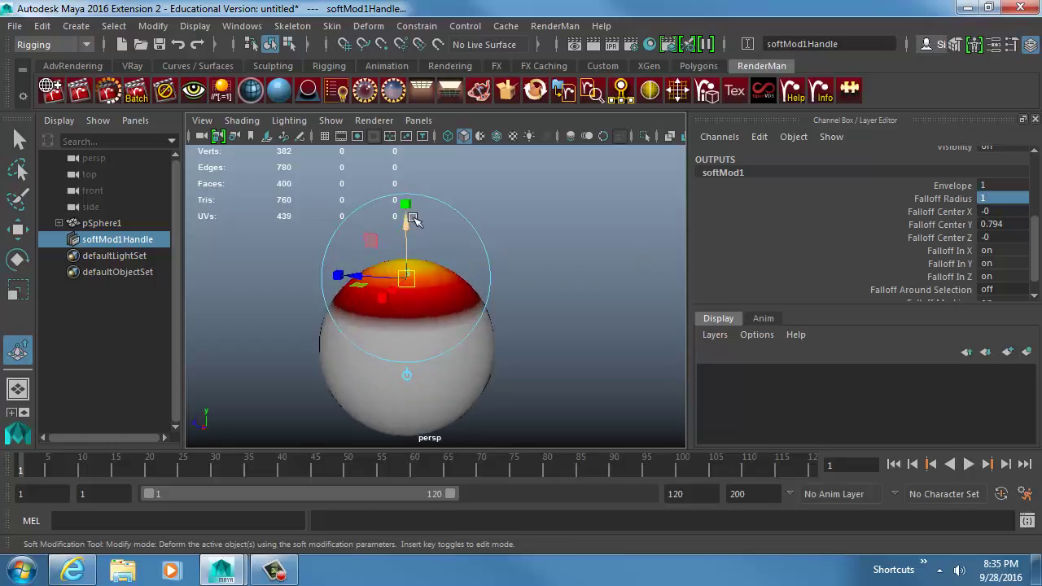
# Move the soft modification handle up and down along Y to pull the sphere's top into an egg shape
pyautogui.moveTo(406, 214)
pyautogui.mouseDown()
pyautogui.moveTo(406, 159)
pyautogui.moveTo(410, 243)
pyautogui.moveTo(398, 190)
pyautogui.moveTo(389, 259)
pyautogui.moveTo(400, 220)
pyautogui.mouseUp()
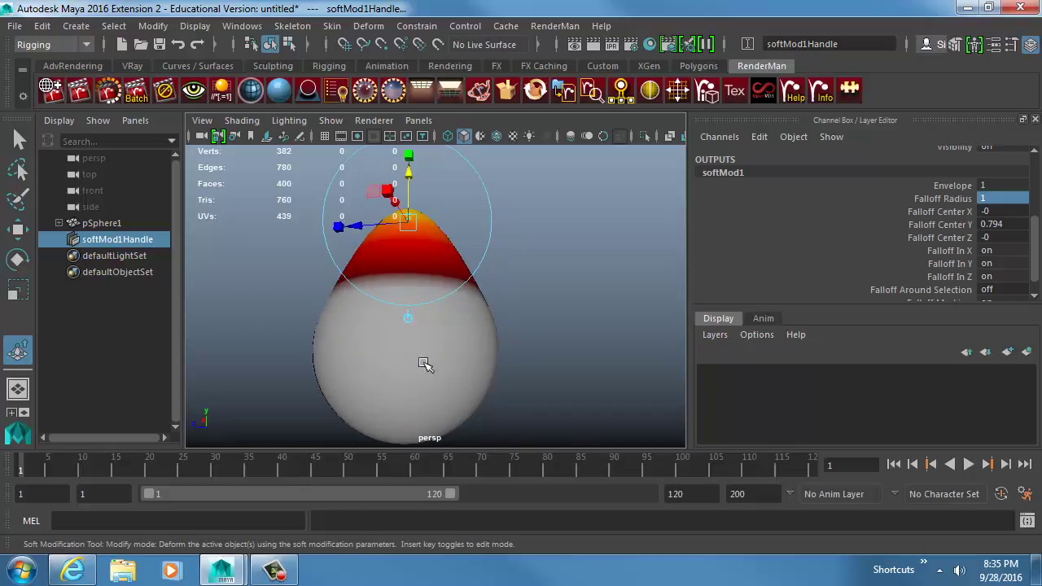
pyautogui.moveTo(424, 364); pyautogui.dragTo(495, 341, button='middle')
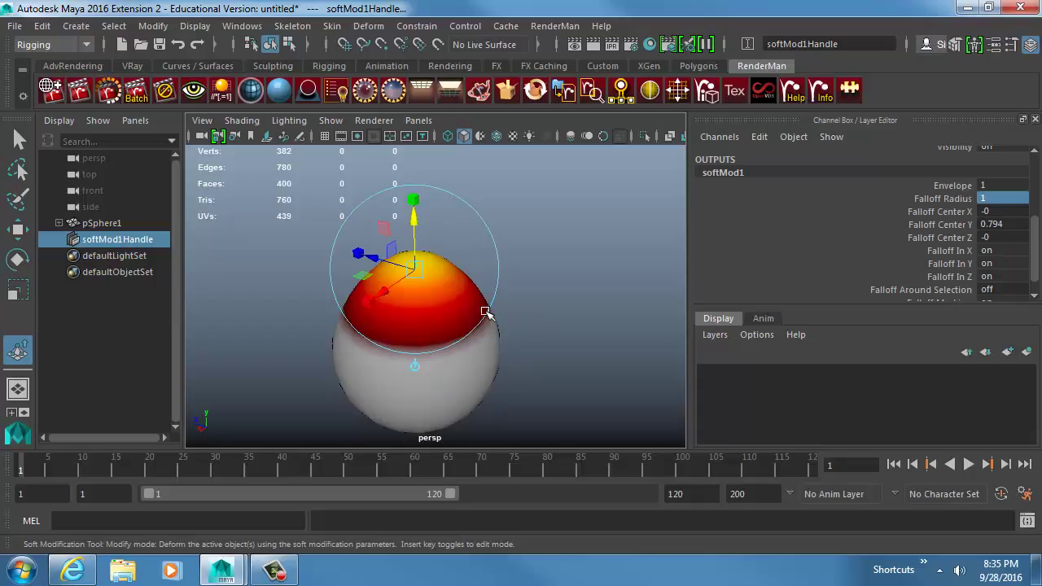
pyautogui.click(368, 25)
pyautogui.moveTo(460, 292)
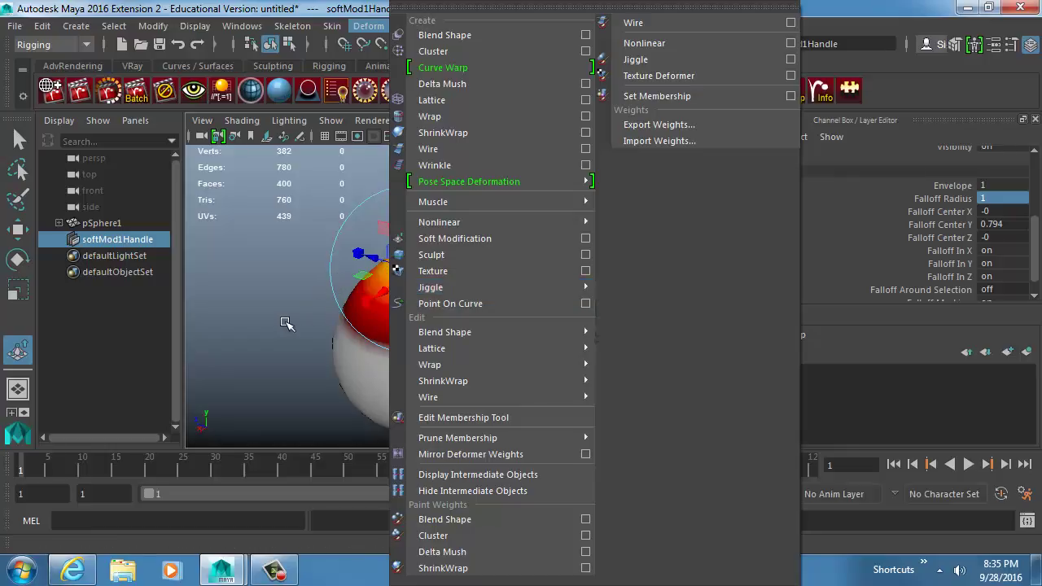
pyautogui.click(330, 302)
pyautogui.moveTo(429, 235); pyautogui.dragTo(411, 214)
# Create a polygon cube at the origin and deselect it
pyautogui.click(75, 26)
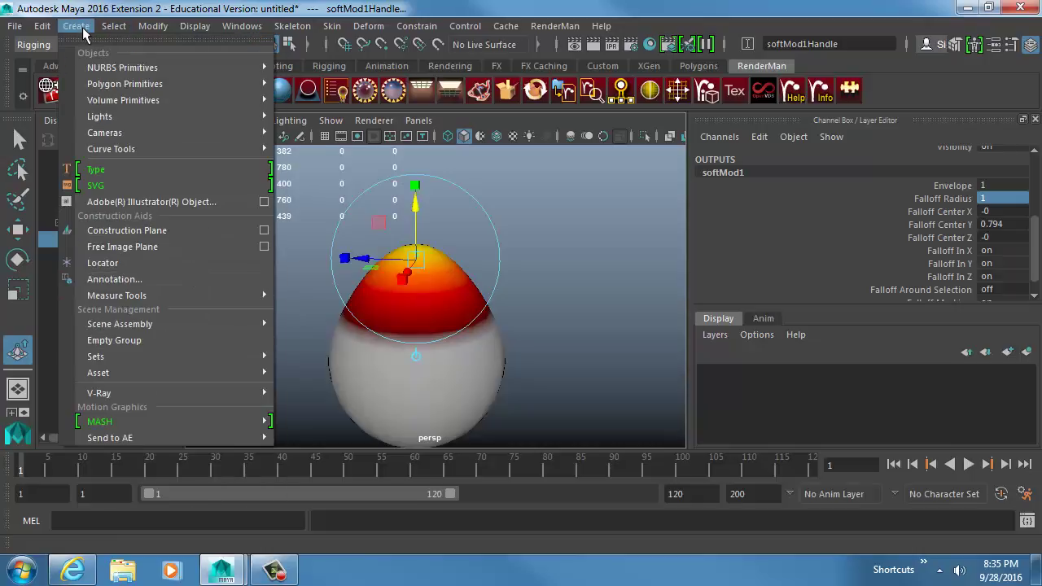
pyautogui.moveTo(248, 83)
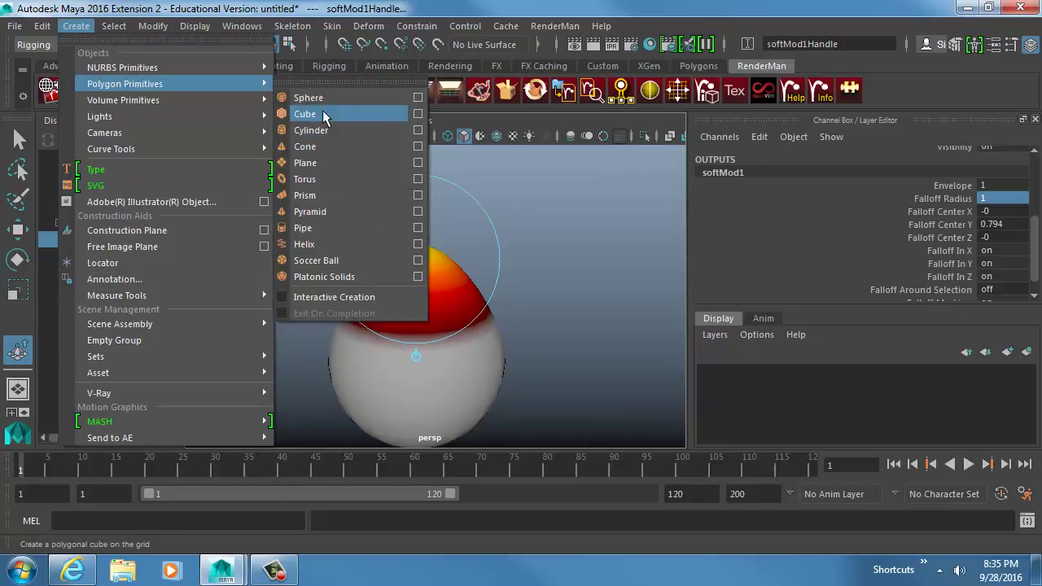
pyautogui.click(324, 114)
pyautogui.scroll(-4, 434, 261)
pyautogui.press('w')
pyautogui.moveTo(389, 337); pyautogui.dragTo(459, 326)
pyautogui.press('Delete')
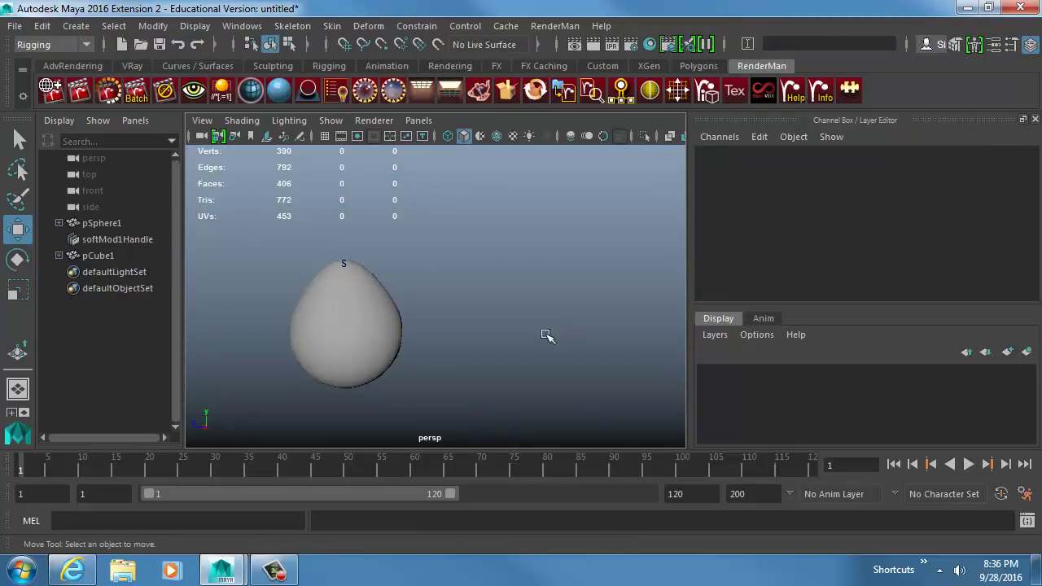
# Create a second polygon cube and move it along Z to about -2.45, clear of the egg-shaped sphere
pyautogui.click(82, 25)
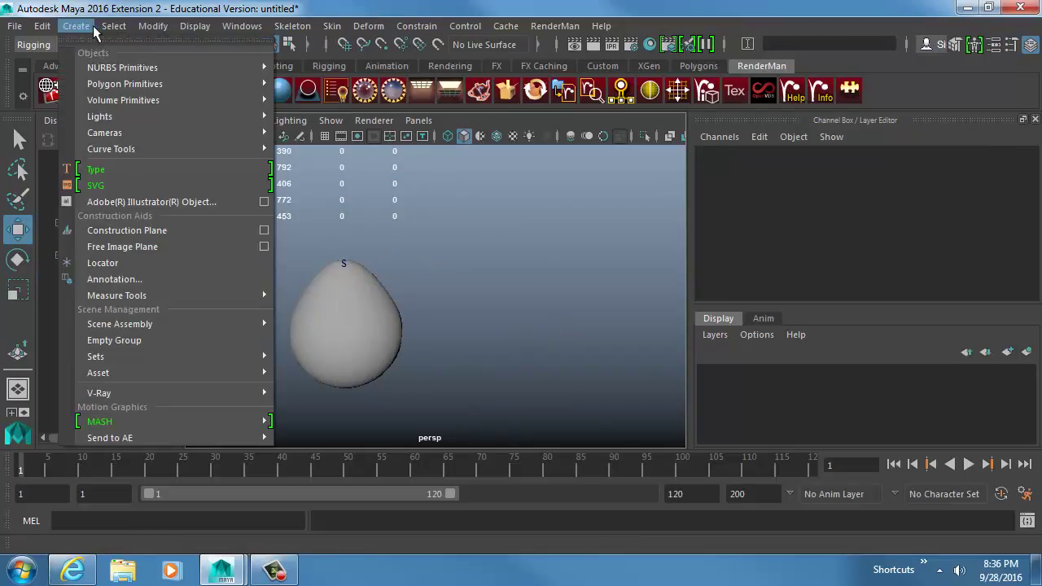
pyautogui.moveTo(212, 87)
pyautogui.click(308, 111)
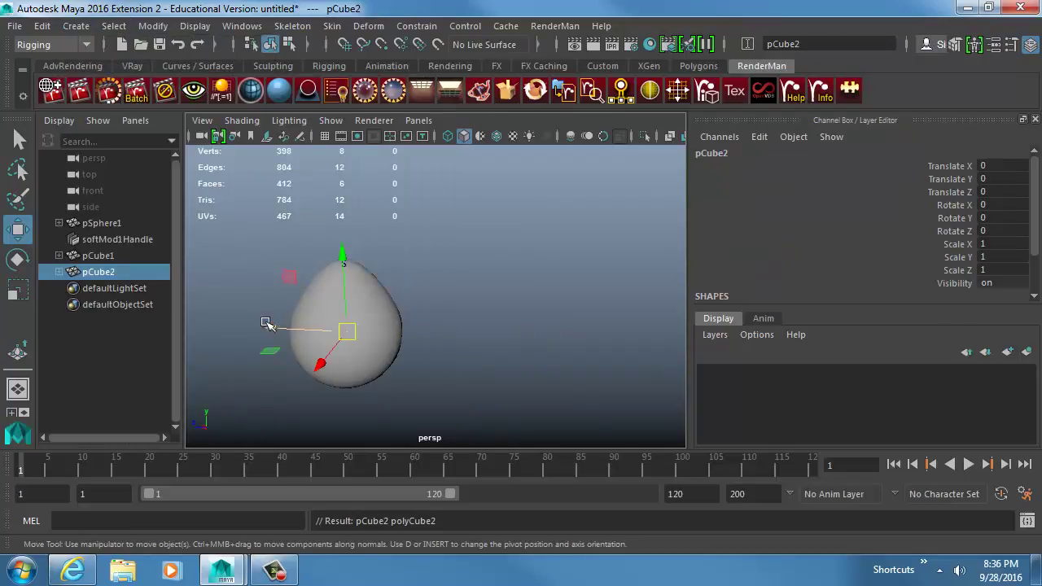
pyautogui.moveTo(274, 322); pyautogui.dragTo(411, 329)
# Set the second cube's Subdivisions Height to 16
pyautogui.scroll(-1, 811, 278)
pyautogui.click(812, 278)
pyautogui.scroll(-2, 828, 259)
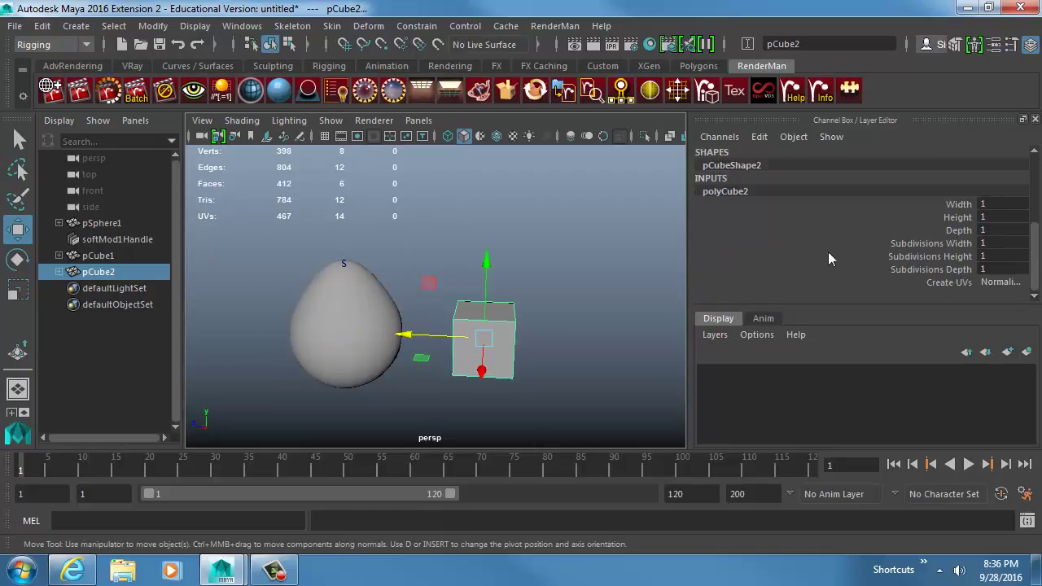
pyautogui.click(949, 244)
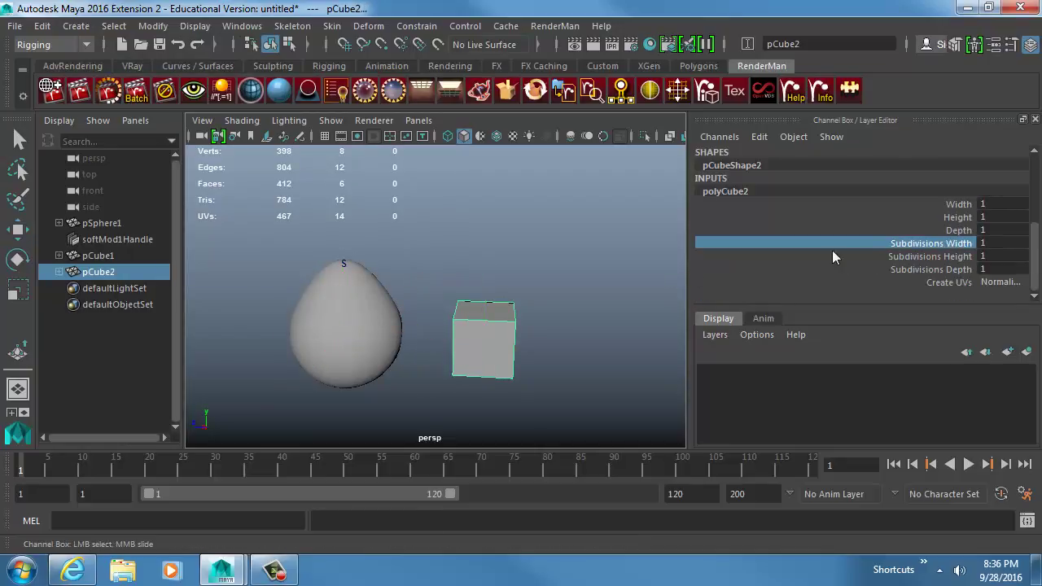
pyautogui.click(936, 255)
pyautogui.moveTo(586, 280); pyautogui.dragTo(610, 280, button='middle')
# Scale the subdivided cube along Y into a tall column
pyautogui.press('r')
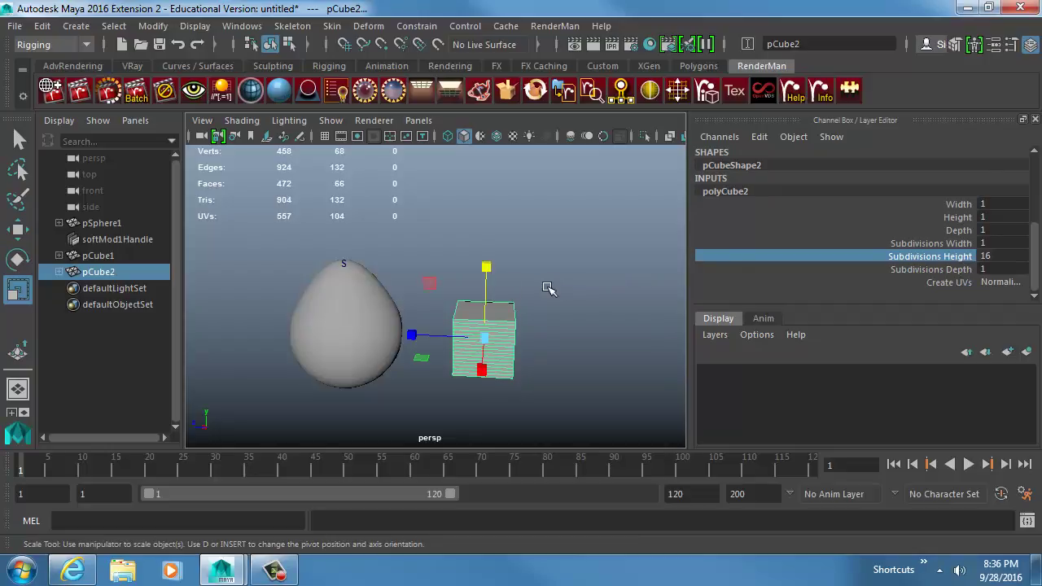
pyautogui.moveTo(485, 266); pyautogui.dragTo(495, 198)
pyautogui.keyDown('alt'); pyautogui.moveTo(530, 293); pyautogui.dragTo(488, 288); pyautogui.keyUp('alt')
# Apply a nonlinear Bend deformer to the vertices in the column's upper part and switch to wireframe display
pyautogui.press('F9')
pyautogui.moveTo(460, 233); pyautogui.dragTo(505, 307)
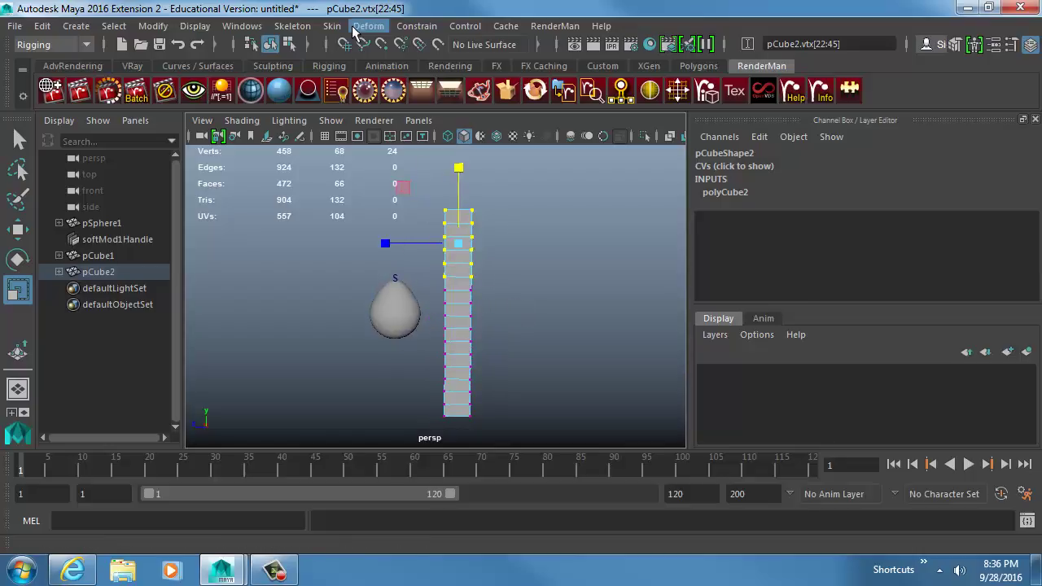
pyautogui.click(368, 25)
pyautogui.moveTo(499, 221)
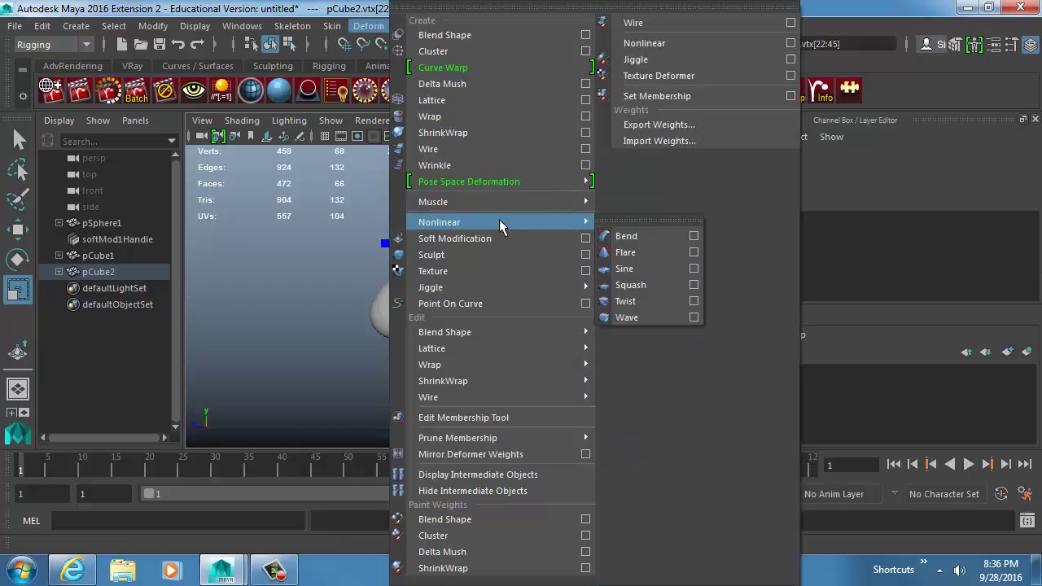
pyautogui.click(629, 236)
pyautogui.press('4')
pyautogui.press('w')
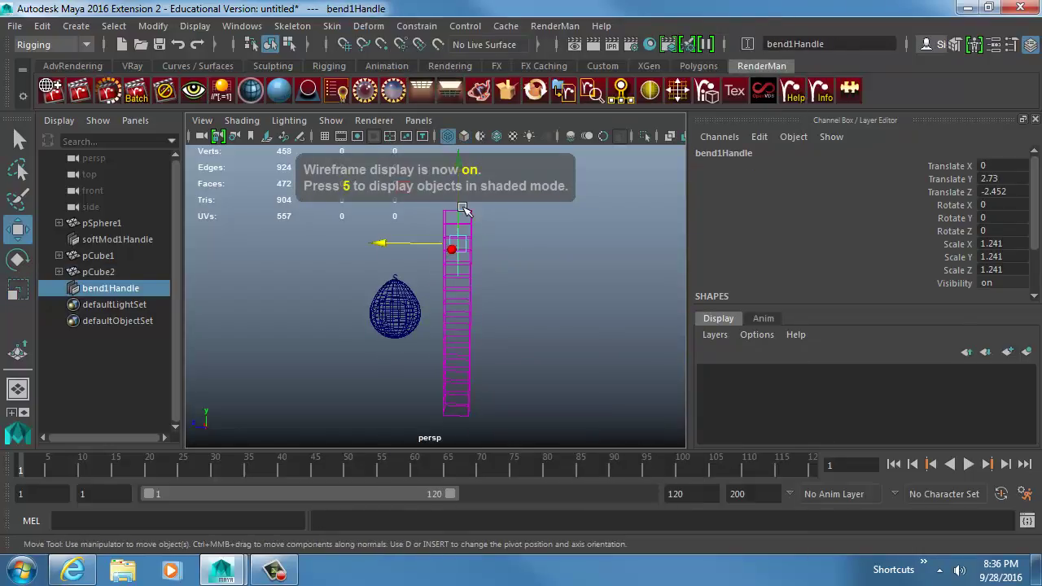
# Move the bend handle down to a Translate Y of about 1.61 and set its Low Bound to 0
pyautogui.moveTo(458, 217); pyautogui.dragTo(458, 231)
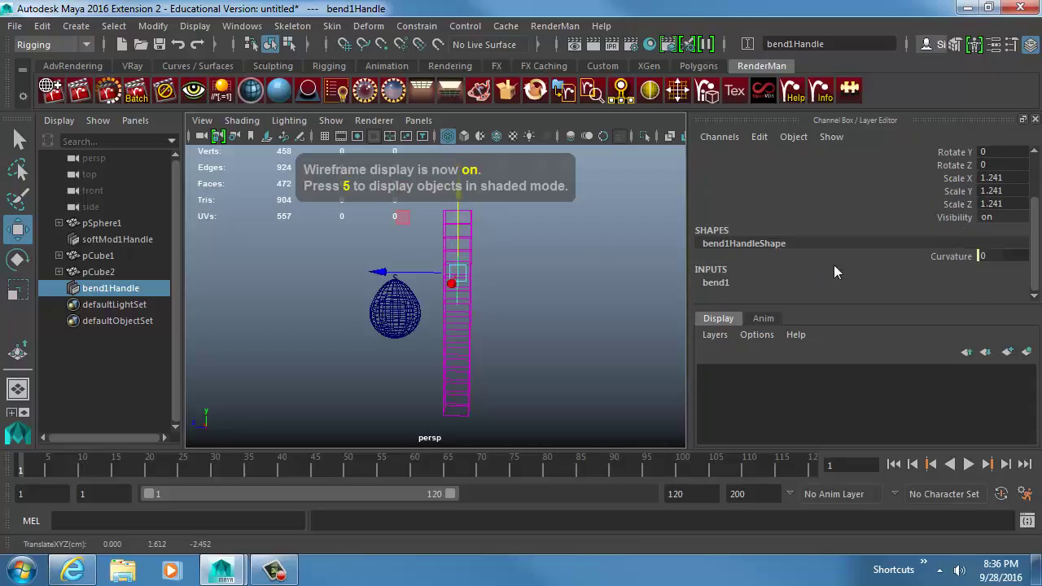
pyautogui.scroll(-3, 814, 266)
pyautogui.doubleClick(988, 270)
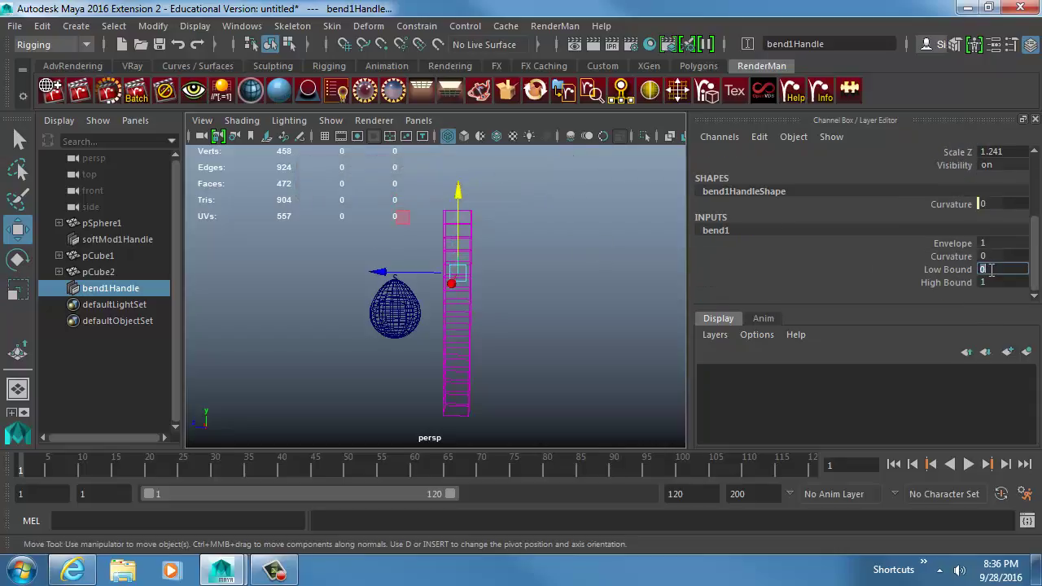
pyautogui.write('0')
# Set the bend's Curvature to about 11.46, scale its handle uniformly to about 3.2, and return to shaded display
pyautogui.click(952, 257)
pyautogui.moveTo(651, 255); pyautogui.dragTo(525, 254, button='middle')
pyautogui.press('4')
pyautogui.moveTo(436, 254)
pyautogui.keyDown('alt'); pyautogui.mouseDown()
pyautogui.moveTo(435, 264)
pyautogui.moveTo(496, 286)
pyautogui.mouseUp(); pyautogui.keyUp('alt')
pyautogui.press('r')
pyautogui.press('5')
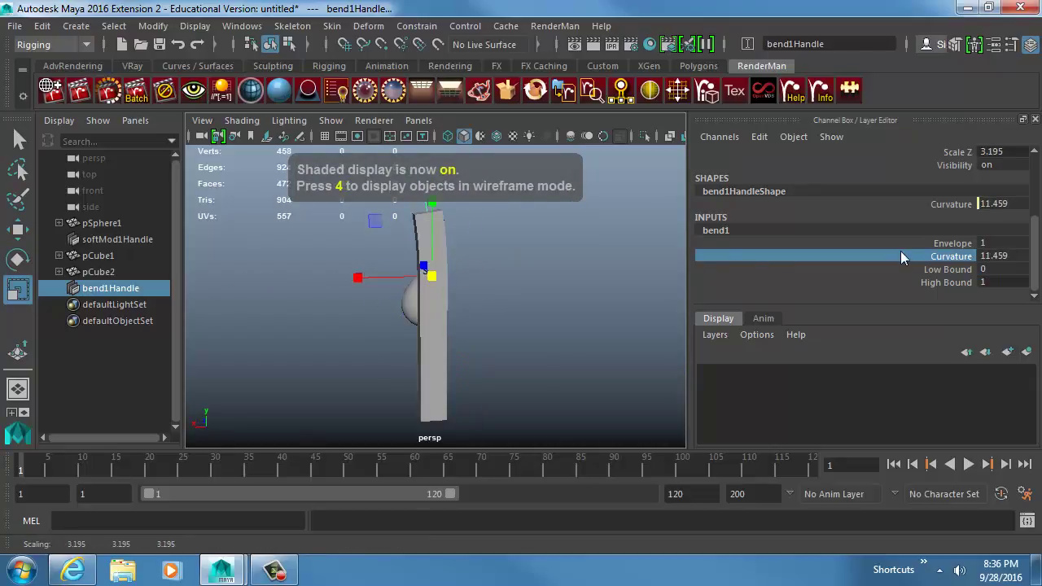
# Increase the bend's Curvature to about 21.8 and lower its handle to a Translate Y of about 1.15
pyautogui.click(900, 252)
pyautogui.moveTo(462, 275); pyautogui.dragTo(472, 256, button='middle')
pyautogui.press('w')
pyautogui.moveTo(434, 221)
pyautogui.mouseDown()
pyautogui.moveTo(424, 353)
pyautogui.moveTo(418, 220)
pyautogui.moveTo(426, 233)
pyautogui.mouseUp()
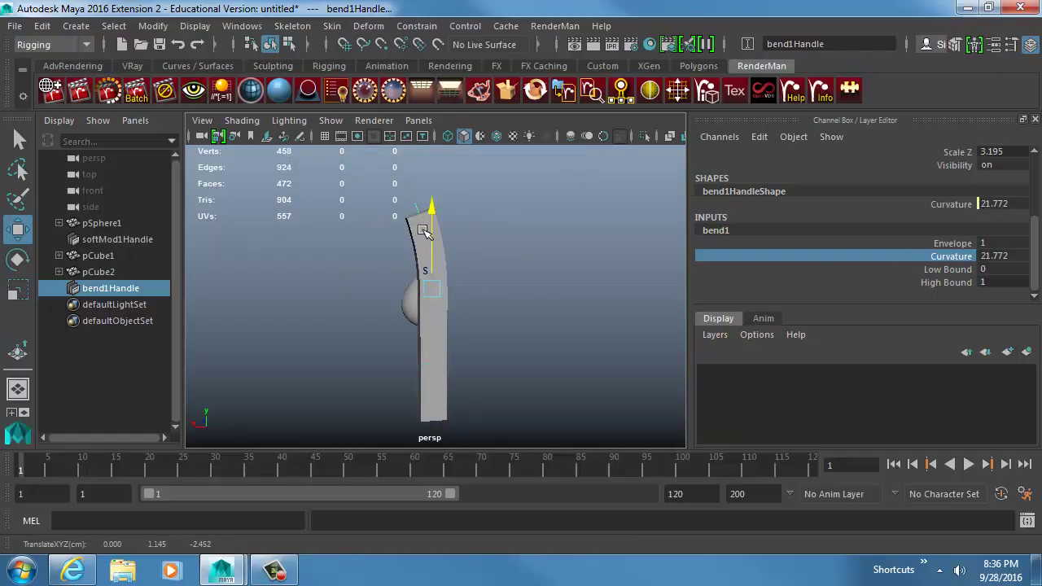
# Reverse the column's bend by setting the Curvature to about -42.4
pyautogui.click(914, 260)
pyautogui.moveTo(431, 322); pyautogui.dragTo(381, 286, button='middle')
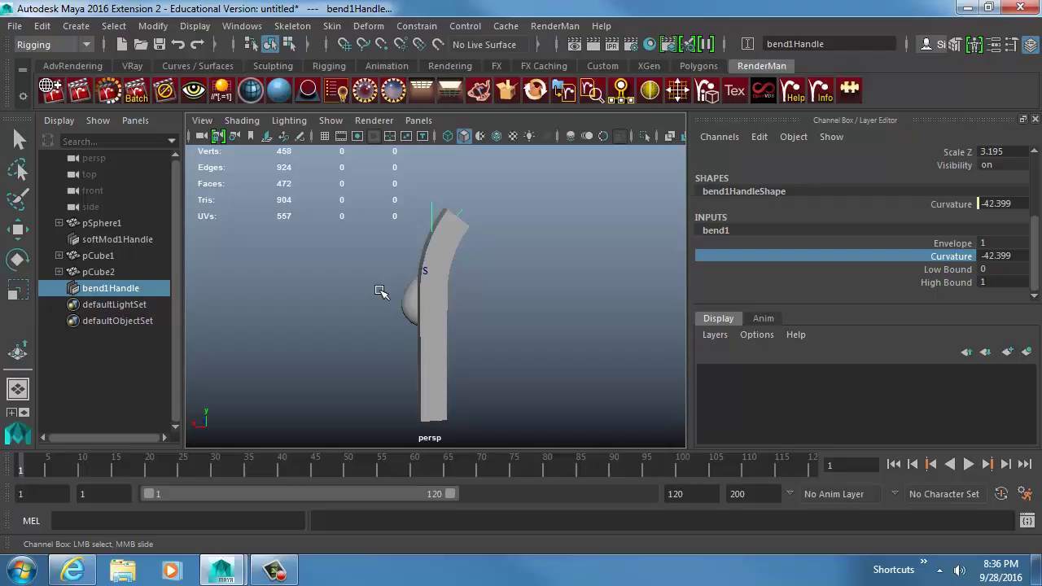
pyautogui.keyDown('alt'); pyautogui.moveTo(382, 290); pyautogui.dragTo(366, 333); pyautogui.keyUp('alt')
pyautogui.keyDown('alt'); pyautogui.moveTo(366, 333); pyautogui.dragTo(478, 331, button='right'); pyautogui.keyUp('alt')
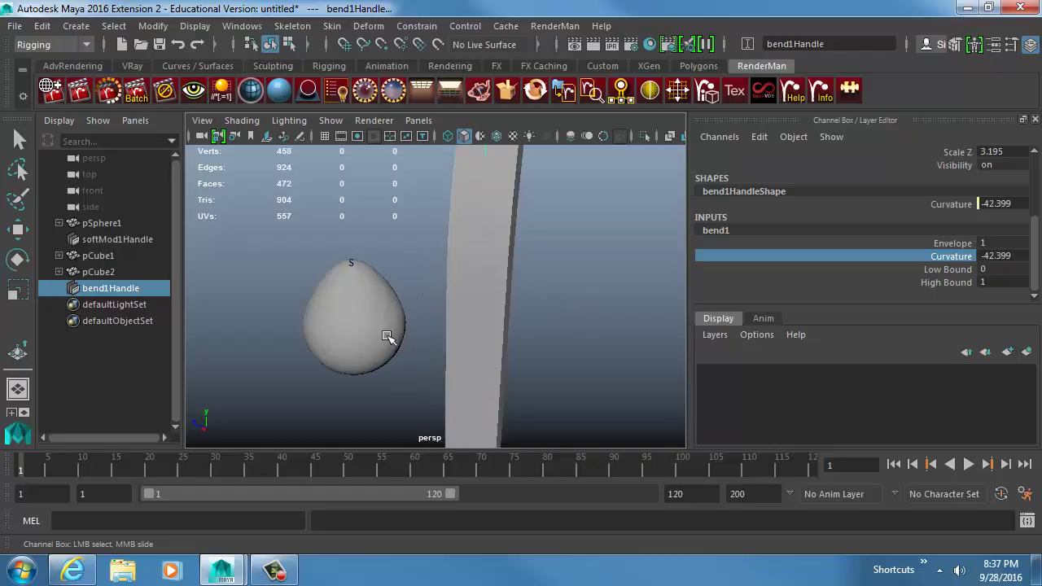
# Raise the sphere's soft modification handle to a Translate Y of about 0.433
pyautogui.moveTo(387, 337); pyautogui.dragTo(493, 323, button='middle')
pyautogui.click(342, 257)
pyautogui.press('w')
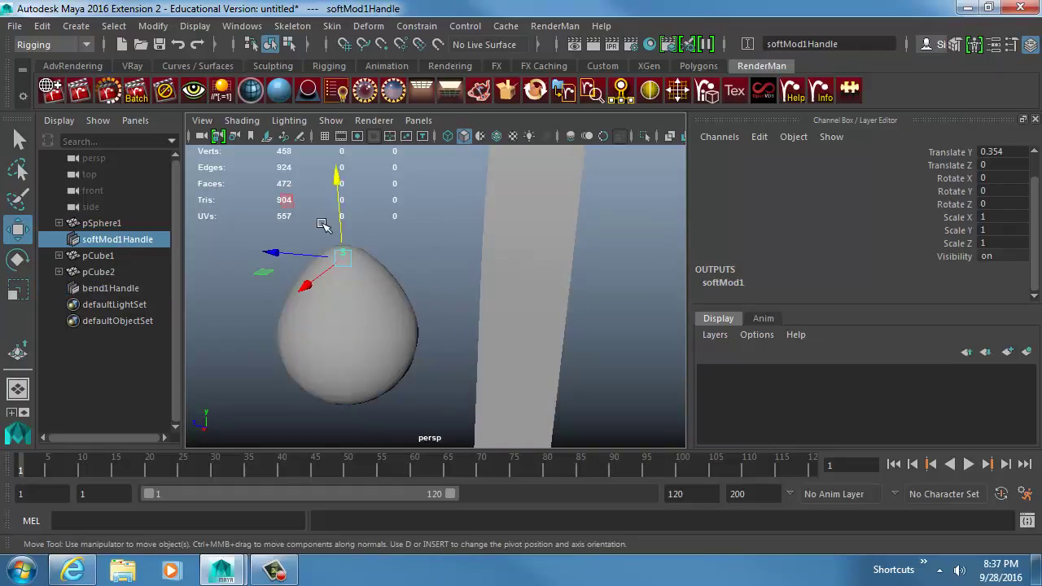
pyautogui.moveTo(339, 220)
pyautogui.mouseDown()
pyautogui.moveTo(340, 243)
pyautogui.moveTo(340, 185)
pyautogui.moveTo(341, 211)
pyautogui.mouseUp()
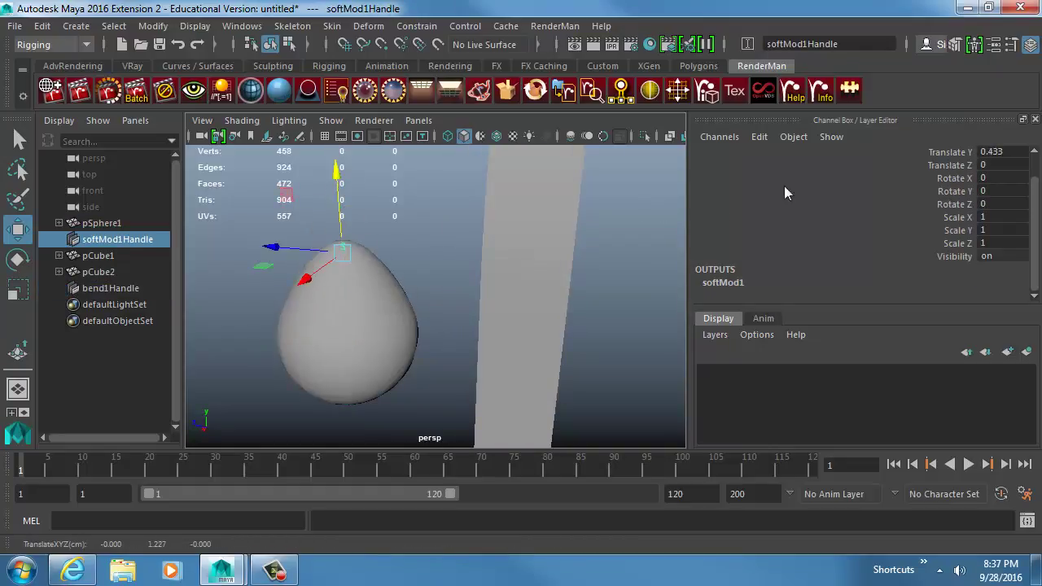
# Try pulling the soft modification handle freely to about -0.06, 0.84, -0.181, and undo the move
pyautogui.scroll(1, 951, 171)
pyautogui.keyDown('alt'); pyautogui.moveTo(355, 293); pyautogui.dragTo(363, 265); pyautogui.keyUp('alt')
pyautogui.moveTo(343, 253); pyautogui.dragTo(359, 223)
pyautogui.keyDown('alt'); pyautogui.moveTo(405, 272); pyautogui.dragTo(360, 282); pyautogui.keyUp('alt')
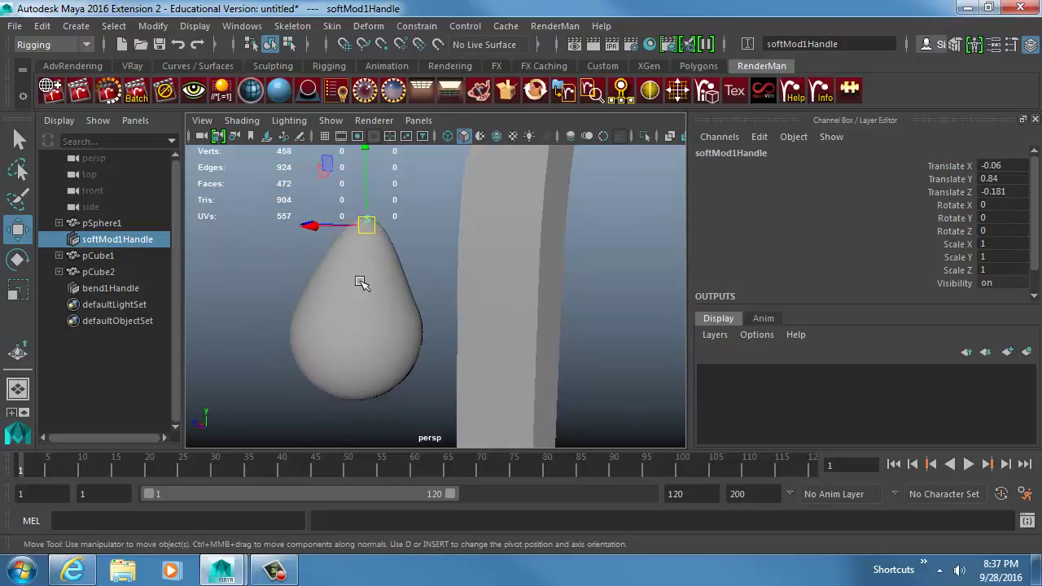
pyautogui.hotkey('ctrl', 'z')
# Delete the soft modification handle from the sphere
pyautogui.click(414, 252)
pyautogui.click(375, 28)
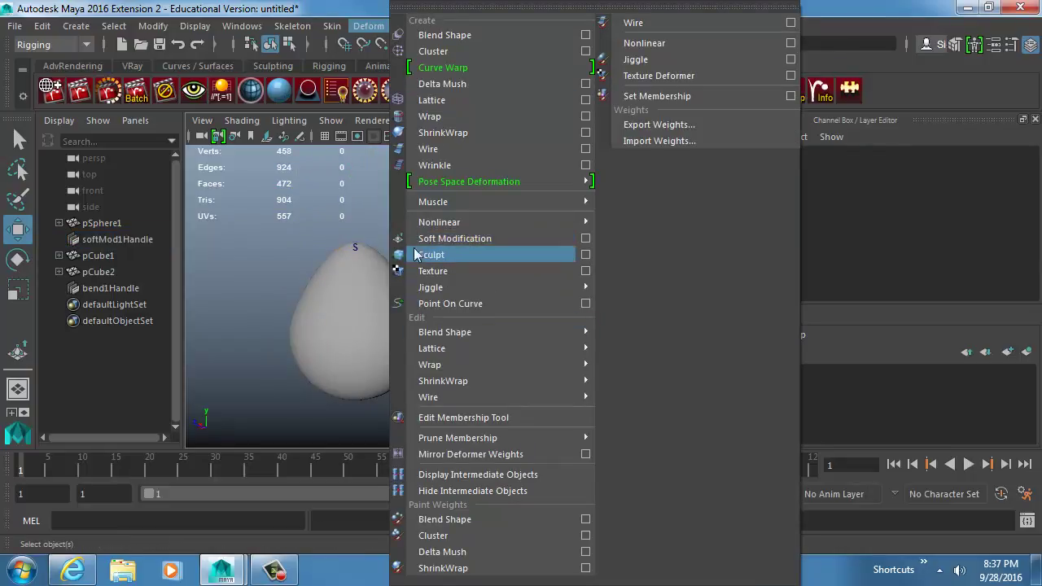
pyautogui.click(350, 242)
pyautogui.click(356, 246)
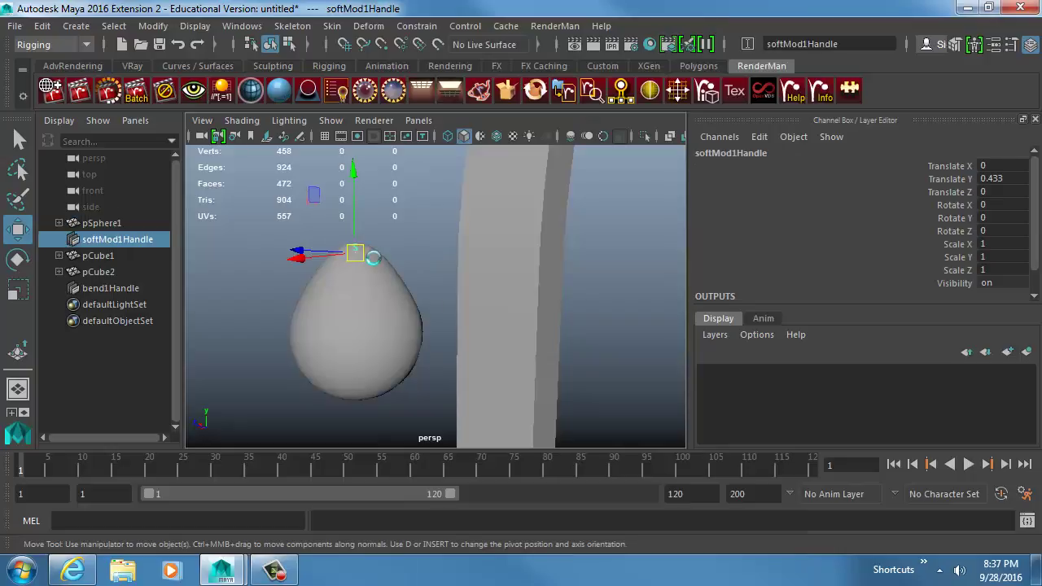
pyautogui.press('Delete')
# Apply a Sculpt deformer to the sphere and switch to wireframe display
pyautogui.click(374, 285)
pyautogui.click(383, 26)
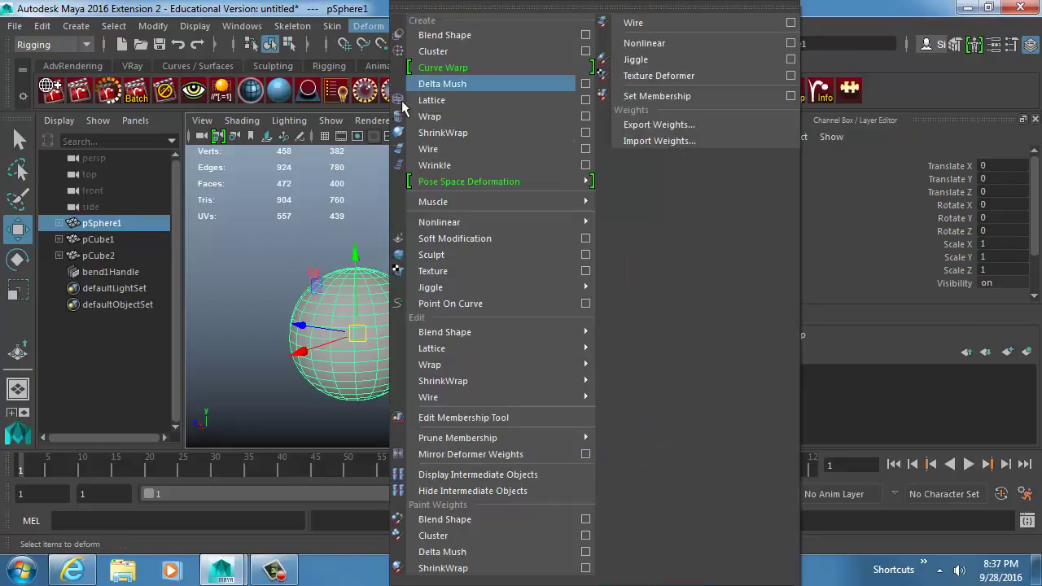
pyautogui.click(456, 252)
pyautogui.keyDown('alt'); pyautogui.moveTo(442, 263); pyautogui.dragTo(476, 268, button='middle'); pyautogui.keyUp('alt')
pyautogui.press('4')
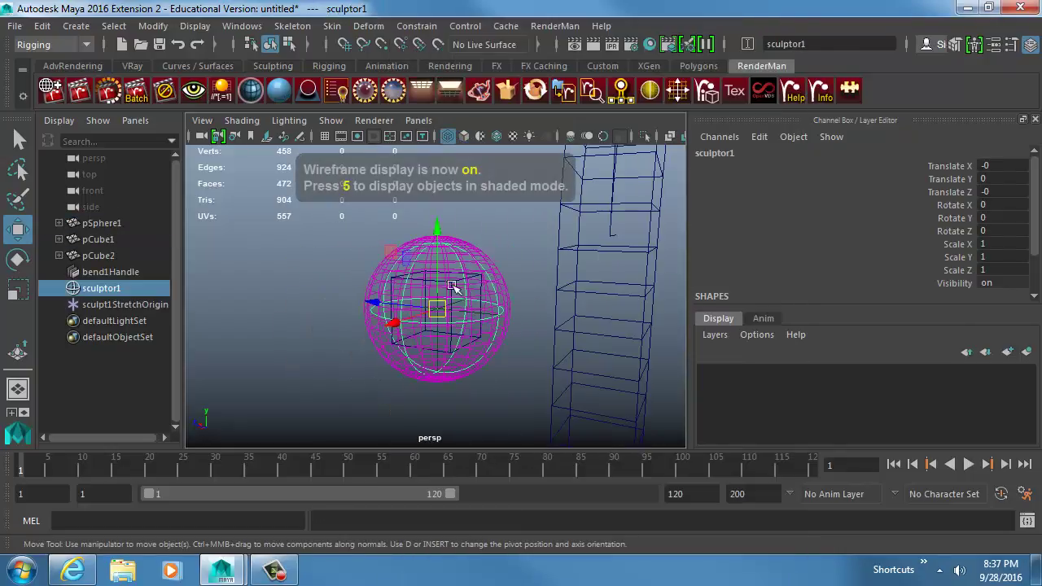
# Scale the sculptor inside the sphere uniformly to 0.42
pyautogui.moveTo(456, 286)
pyautogui.keyDown('alt'); pyautogui.mouseDown()
pyautogui.moveTo(572, 323)
pyautogui.moveTo(528, 310)
pyautogui.moveTo(546, 312)
pyautogui.mouseUp(); pyautogui.keyUp('alt')
pyautogui.keyDown('alt'); pyautogui.moveTo(547, 312); pyautogui.dragTo(618, 319, button='right'); pyautogui.keyUp('alt')
pyautogui.press('r')
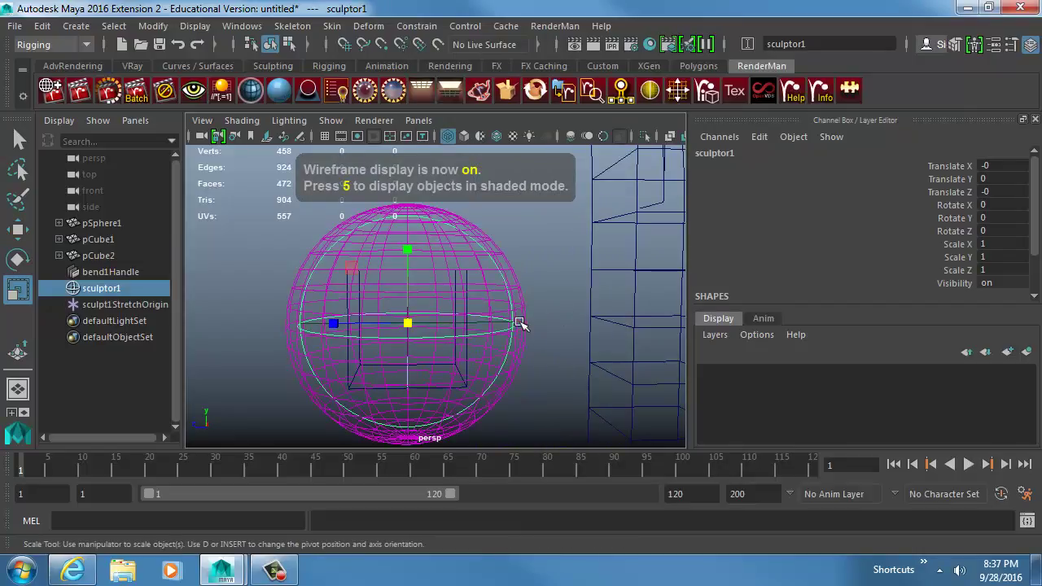
pyautogui.moveTo(518, 322); pyautogui.dragTo(407, 344, button='middle')
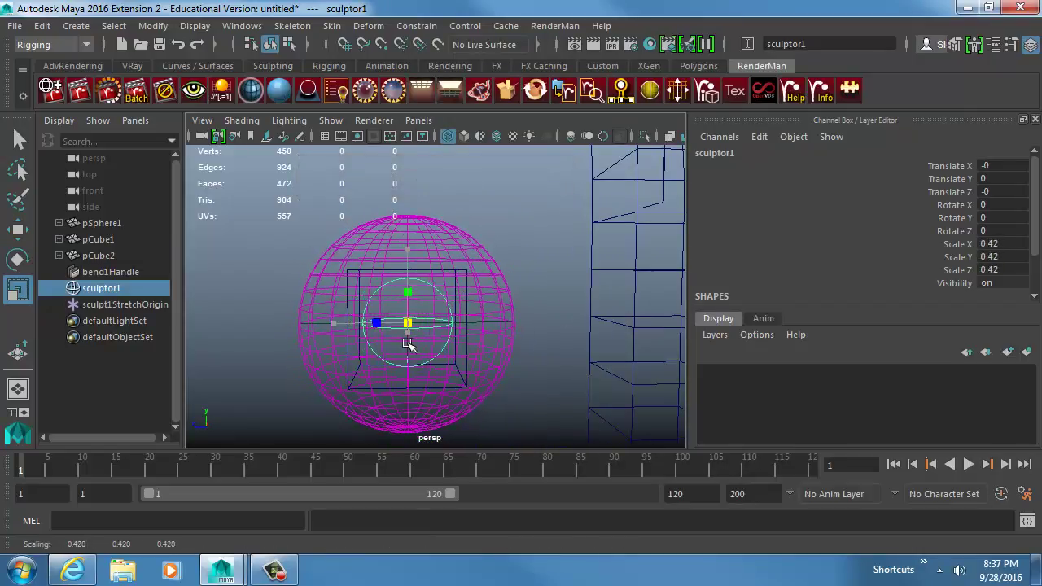
# Try moving only the sculpt stretch origin to about -0.197, 0.307, 0.178, and undo the move
pyautogui.click(130, 304)
pyautogui.moveTo(272, 319)
pyautogui.keyDown('alt'); pyautogui.mouseDown()
pyautogui.moveTo(317, 337)
pyautogui.moveTo(456, 282)
pyautogui.moveTo(328, 284)
pyautogui.moveTo(366, 277)
pyautogui.mouseUp(); pyautogui.keyUp('alt')
pyautogui.press('w')
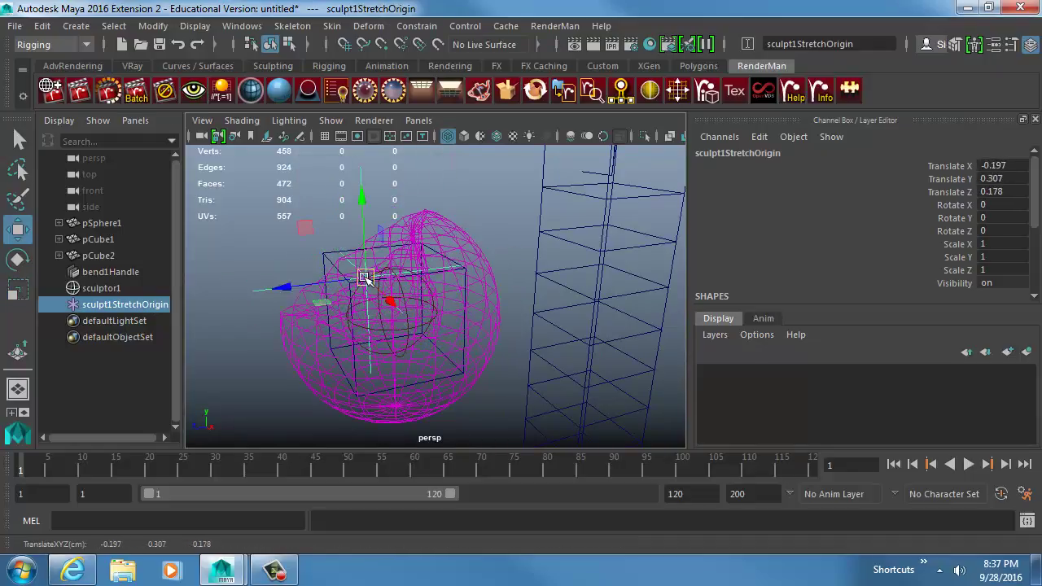
pyautogui.hotkey('ctrl', 'z')
# Move the sculptor and its stretch origin together to about -0.1, -0.378, 0.56, and return to shaded display
pyautogui.moveTo(115, 290); pyautogui.dragTo(115, 306)
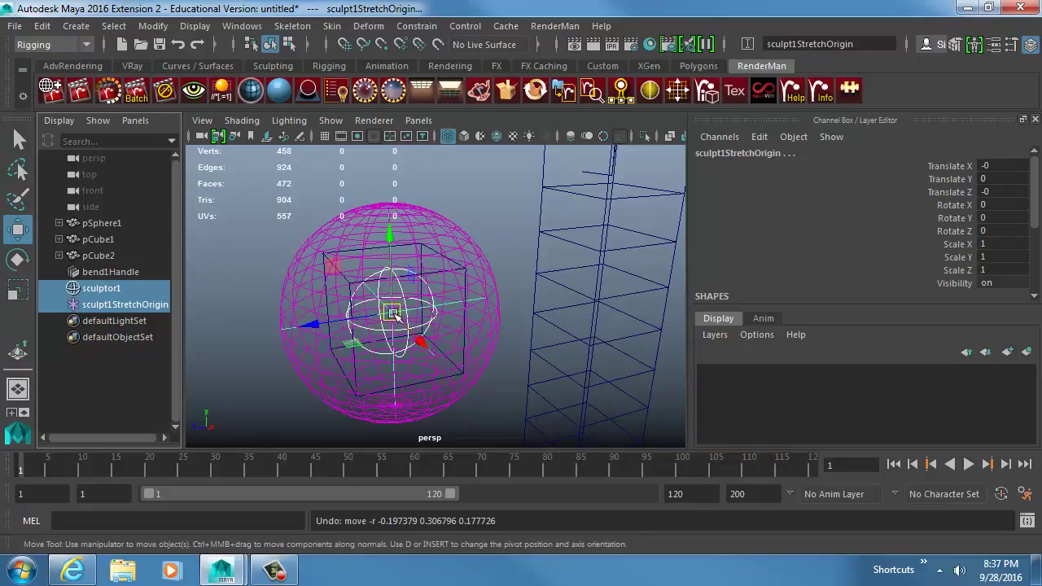
pyautogui.moveTo(392, 313)
pyautogui.mouseDown()
pyautogui.moveTo(445, 312)
pyautogui.moveTo(345, 233)
pyautogui.moveTo(372, 326)
pyautogui.moveTo(405, 259)
pyautogui.moveTo(342, 244)
pyautogui.moveTo(319, 315)
pyautogui.mouseUp()
pyautogui.press('5')
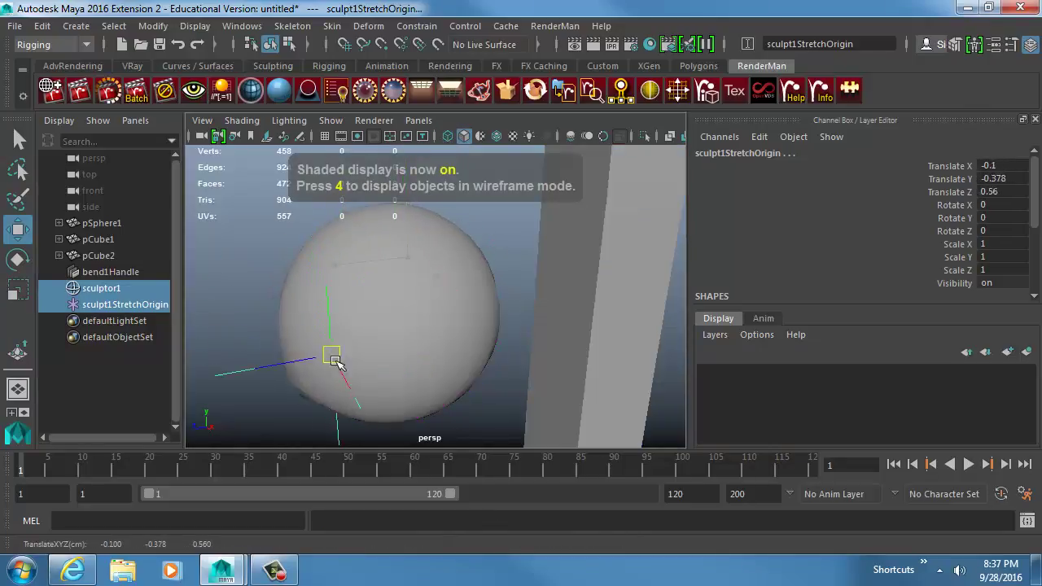
# Move the sculptor and stretch origin together once more against the sphere's surface, and delete both
pyautogui.moveTo(432, 320)
pyautogui.mouseDown()
pyautogui.moveTo(472, 323)
pyautogui.moveTo(318, 333)
pyautogui.moveTo(437, 332)
pyautogui.moveTo(411, 318)
pyautogui.moveTo(367, 321)
pyautogui.moveTo(379, 349)
pyautogui.moveTo(323, 328)
pyautogui.moveTo(393, 300)
pyautogui.moveTo(399, 366)
pyautogui.moveTo(346, 342)
pyautogui.moveTo(372, 305)
pyautogui.moveTo(375, 336)
pyautogui.moveTo(328, 297)
pyautogui.moveTo(317, 323)
pyautogui.moveTo(370, 355)
pyautogui.moveTo(458, 355)
pyautogui.moveTo(428, 345)
pyautogui.moveTo(358, 358)
pyautogui.moveTo(313, 353)
pyautogui.mouseUp()
pyautogui.press('r')
pyautogui.press('w')
pyautogui.keyDown('alt'); pyautogui.moveTo(458, 325); pyautogui.dragTo(353, 304, button='right'); pyautogui.keyUp('alt')
pyautogui.press('Delete')
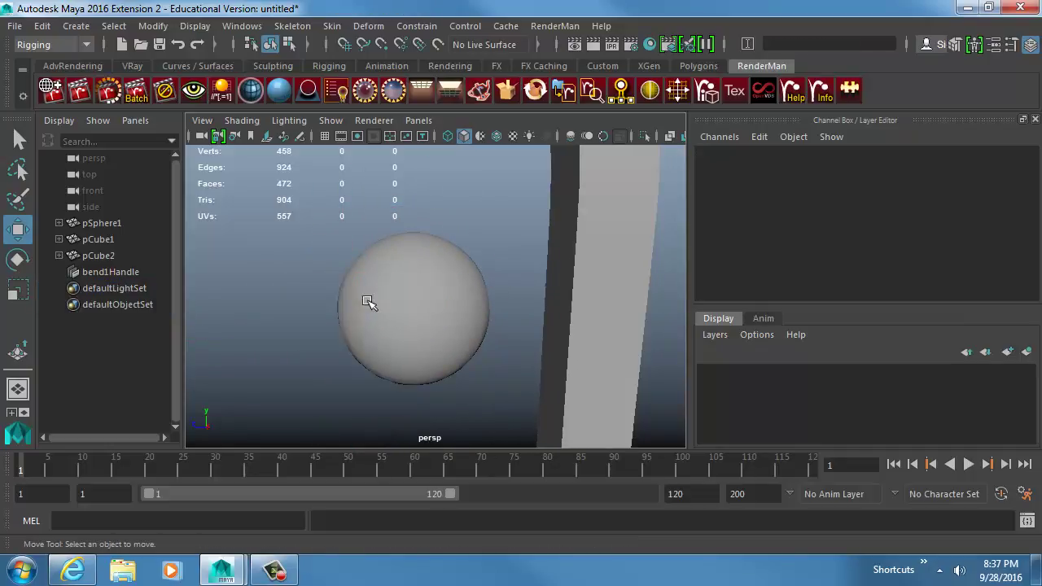
# Delete the sphere, the cubes and the bend handle to empty the scene
pyautogui.click(387, 293)
pyautogui.click(368, 25)
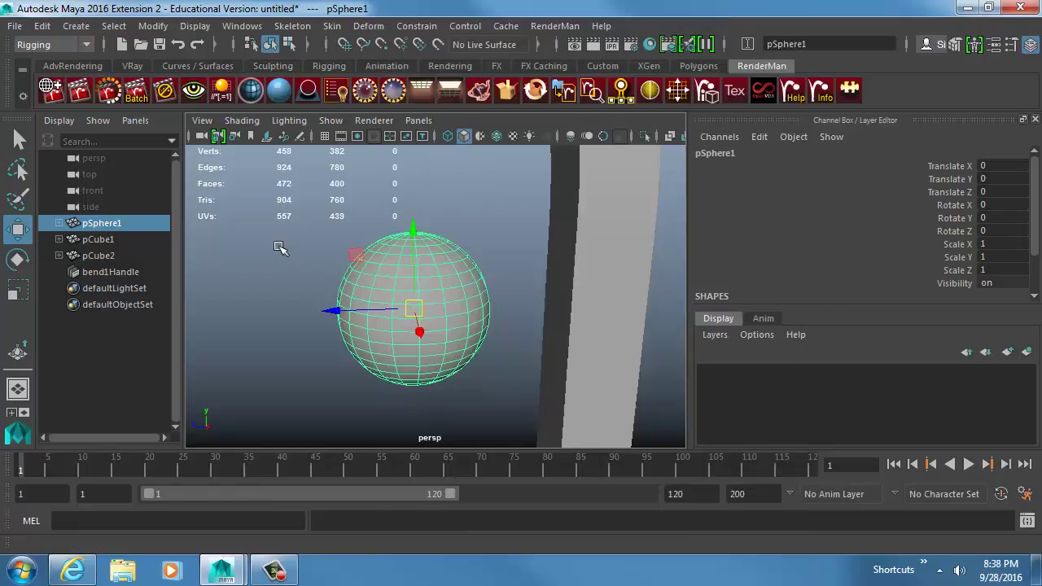
pyautogui.scroll(-3, 285, 248)
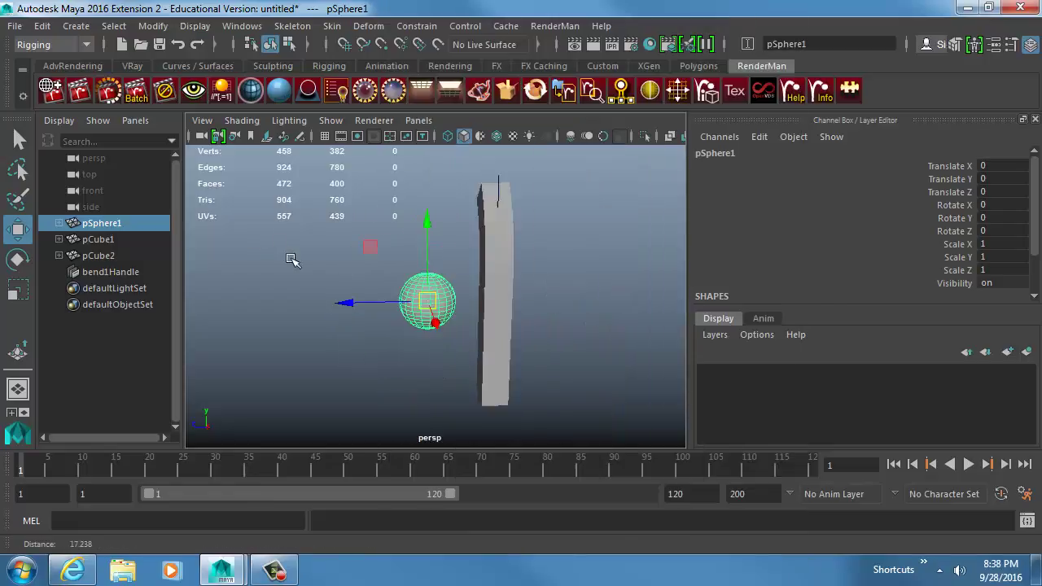
pyautogui.moveTo(291, 255); pyautogui.dragTo(626, 443)
pyautogui.press('Delete')
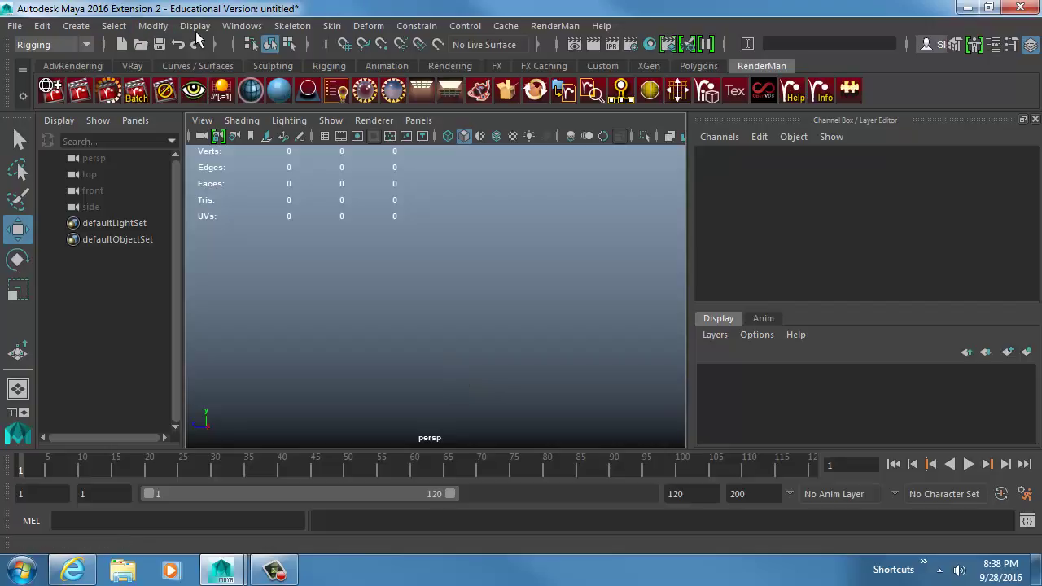
# Create a new polygon cube at the origin
pyautogui.click(114, 25)
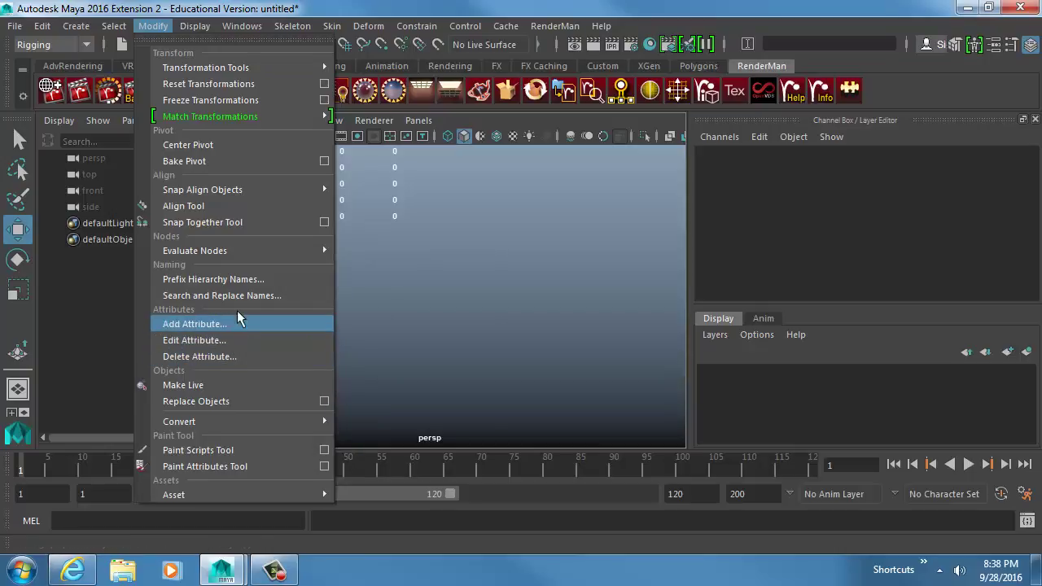
pyautogui.click(519, 327)
pyautogui.click(75, 26)
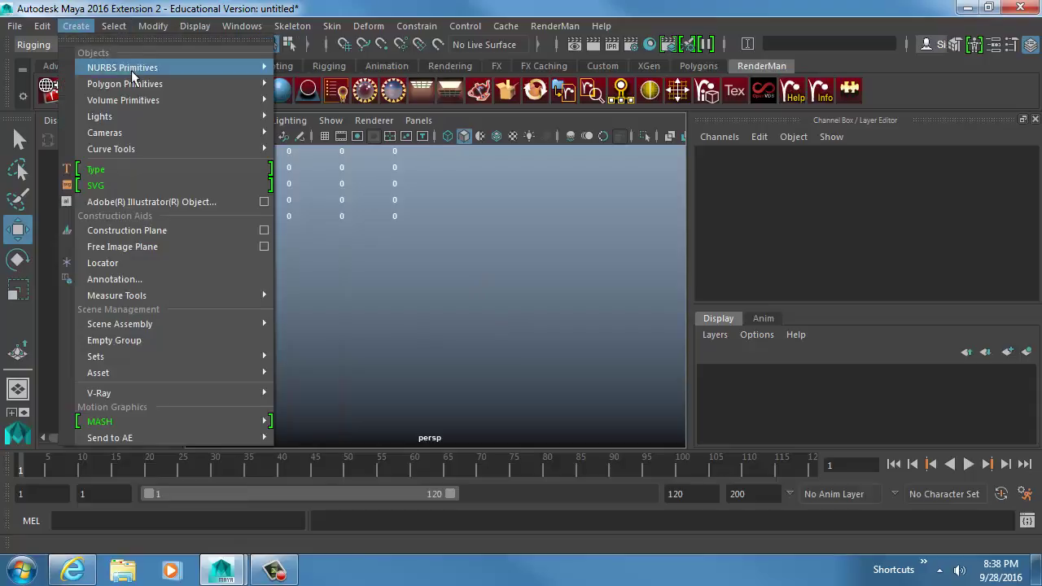
pyautogui.moveTo(163, 82)
pyautogui.click(303, 113)
# Stretch the cube along Y into a column and set its Subdivisions Height to 29
pyautogui.press('r')
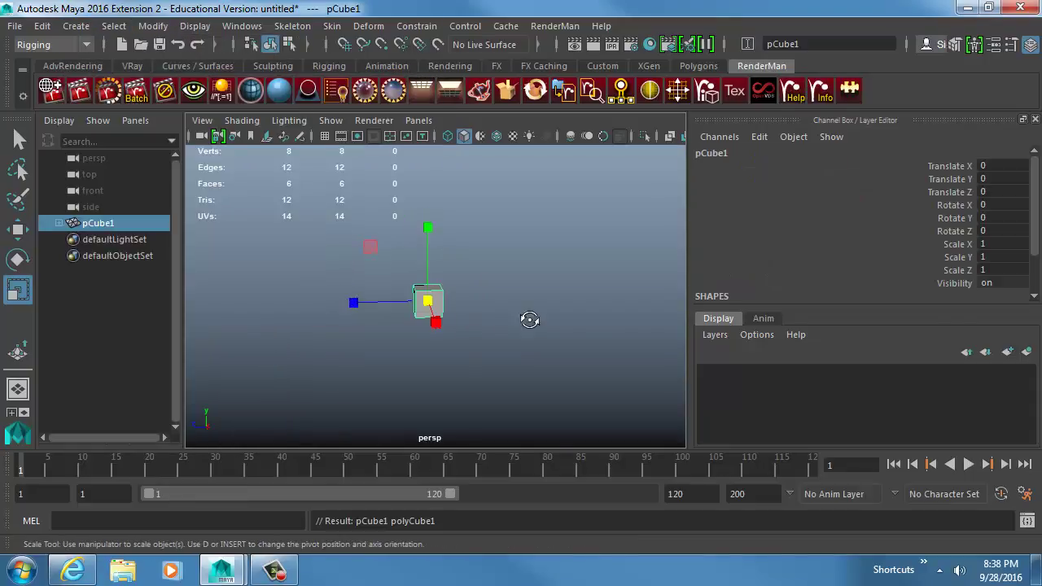
pyautogui.scroll(-2, 936, 241)
pyautogui.click(850, 283)
pyautogui.click(926, 257)
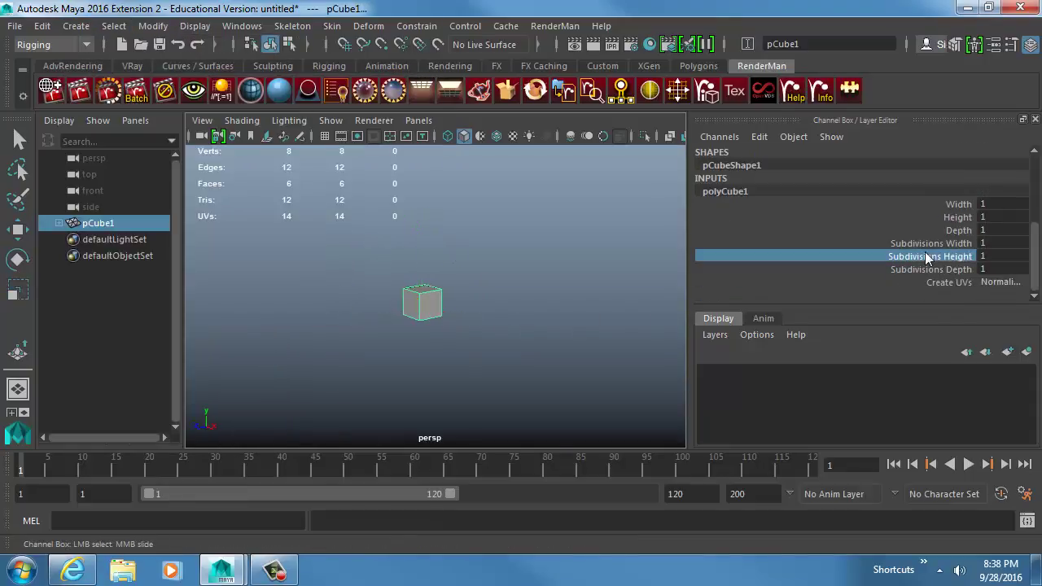
pyautogui.press('r')
pyautogui.moveTo(421, 228); pyautogui.dragTo(409, 69)
pyautogui.moveTo(505, 311); pyautogui.dragTo(559, 248, button='middle')
pyautogui.click(927, 259)
pyautogui.moveTo(562, 321); pyautogui.dragTo(631, 320, button='middle')
# Rotate the column about Z to lie horizontally and scale it longer along its length
pyautogui.keyDown('alt'); pyautogui.moveTo(515, 301); pyautogui.dragTo(577, 289); pyautogui.keyUp('alt')
pyautogui.press('e')
pyautogui.moveTo(464, 247); pyautogui.dragTo(499, 365)
pyautogui.press('r')
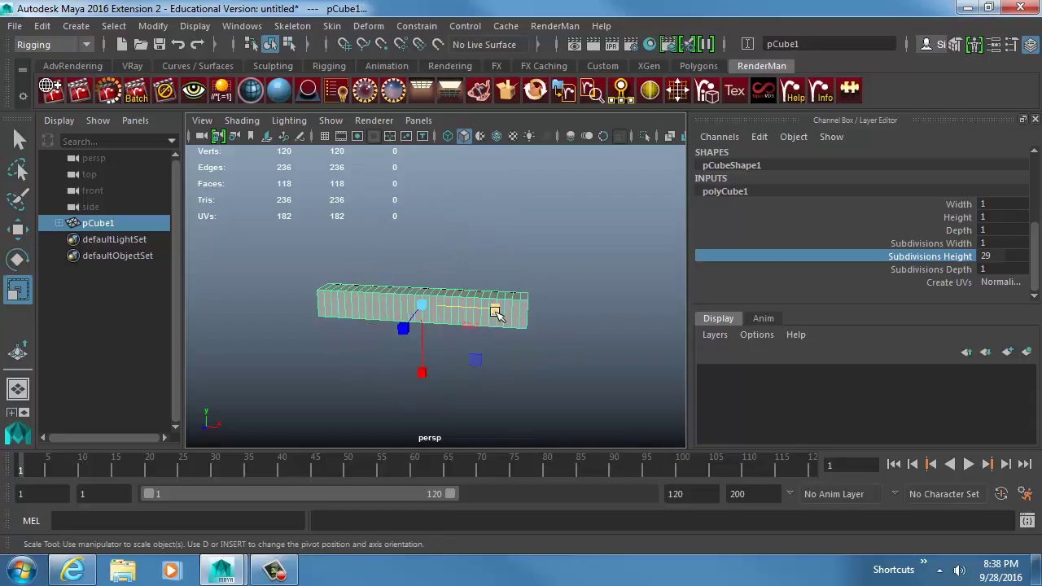
pyautogui.moveTo(495, 310); pyautogui.dragTo(554, 332)
pyautogui.keyDown('alt'); pyautogui.moveTo(554, 332); pyautogui.dragTo(536, 335, button='right'); pyautogui.keyUp('alt')
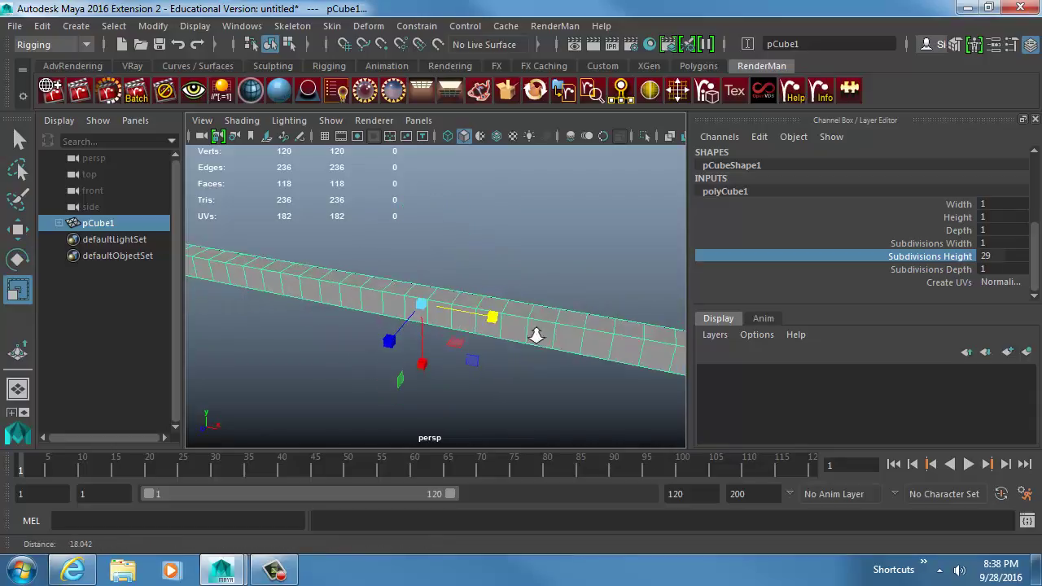
# Extrude the two opposite side faces at the bar's middle by a Local Translate Z of 8.627 with 15 divisions
pyautogui.moveTo(412, 290); pyautogui.dragTo(410, 319, button='right')
pyautogui.click(405, 311)
pyautogui.keyDown('alt'); pyautogui.moveTo(435, 350); pyautogui.dragTo(294, 358); pyautogui.keyUp('alt')
pyautogui.keyDown('alt'); pyautogui.moveTo(398, 346); pyautogui.dragTo(461, 302); pyautogui.keyUp('alt')
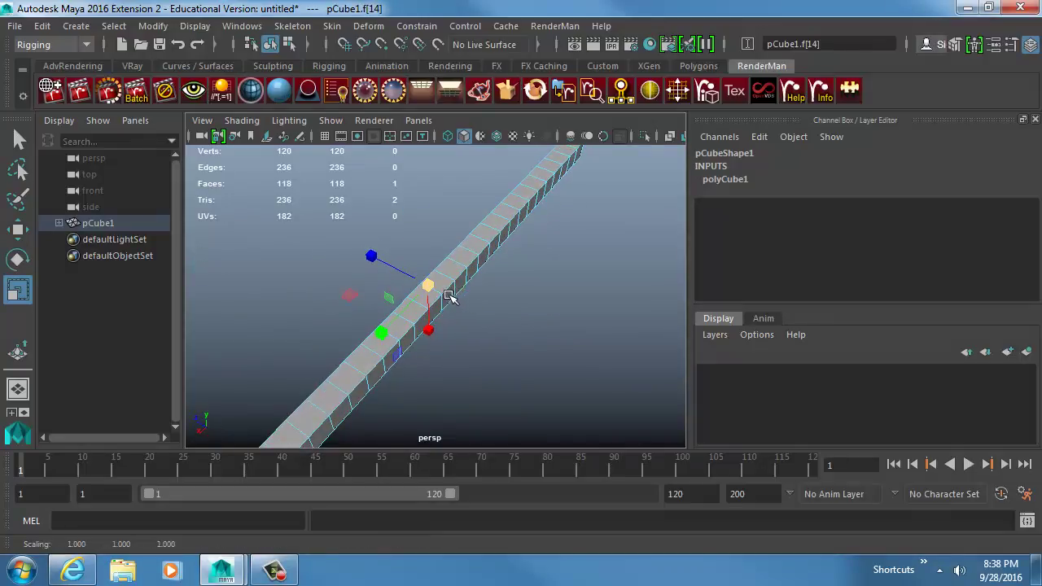
pyautogui.keyDown('alt'); pyautogui.moveTo(475, 274); pyautogui.dragTo(452, 295); pyautogui.keyUp('alt')
pyautogui.press('q')
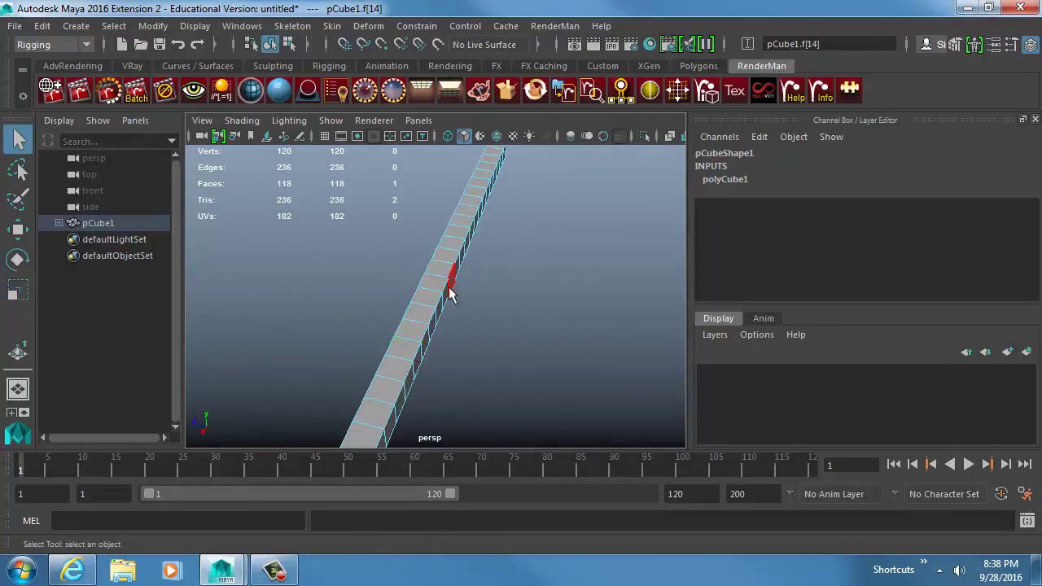
pyautogui.hotkey('ctrl', 'e')
pyautogui.moveTo(370, 291); pyautogui.dragTo(195, 244)
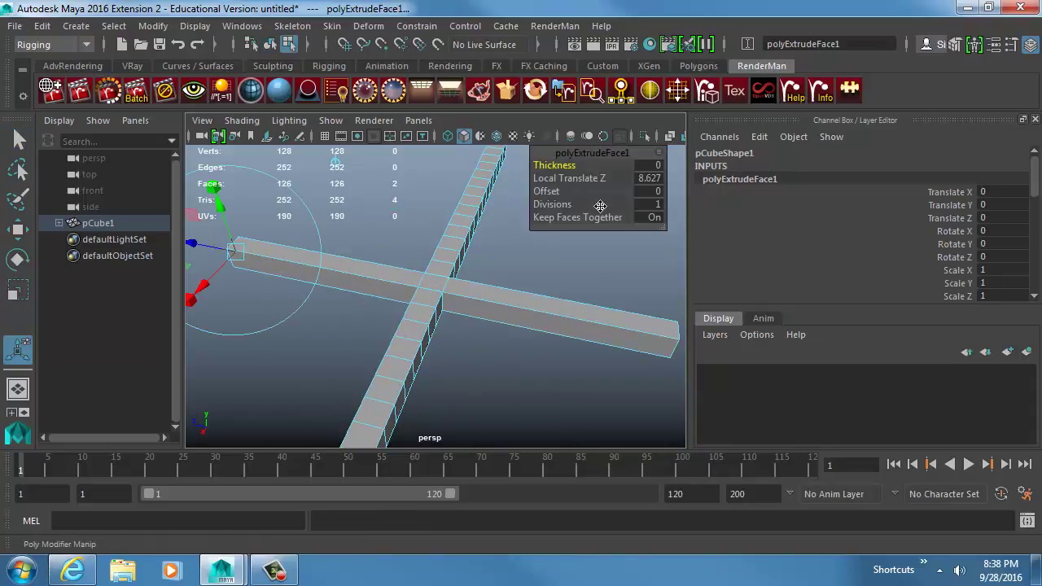
pyautogui.moveTo(600, 206); pyautogui.dragTo(672, 213)
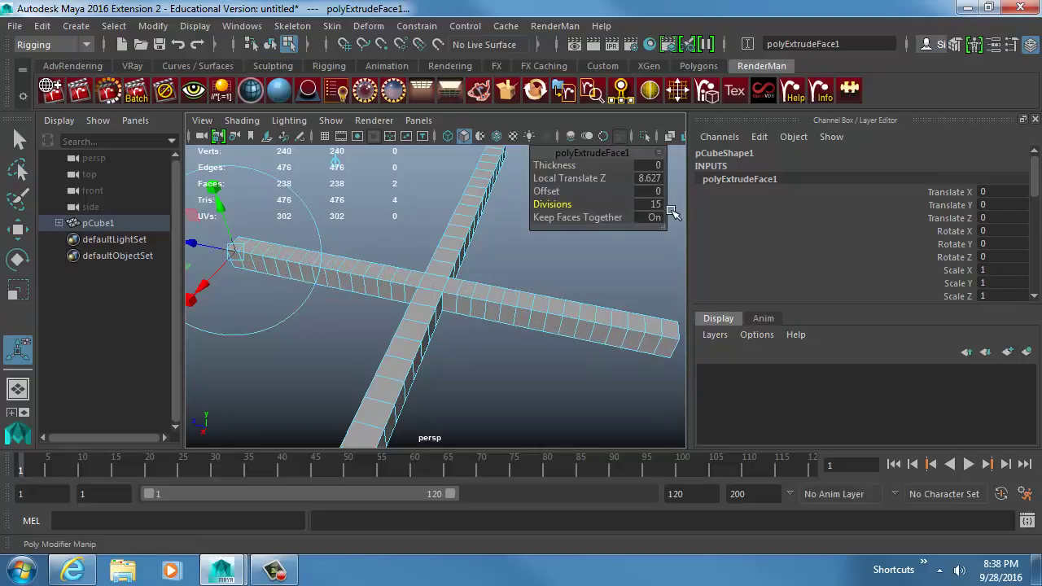
# Select the vertices on the outer end of one arm of the cross and apply a Bend deformer to them
pyautogui.keyDown('alt'); pyautogui.moveTo(403, 319); pyautogui.dragTo(521, 293); pyautogui.keyUp('alt')
pyautogui.press('w')
pyautogui.keyDown('alt'); pyautogui.moveTo(521, 293); pyautogui.dragTo(290, 252, button='right'); pyautogui.keyUp('alt')
pyautogui.keyDown('alt'); pyautogui.moveTo(277, 285); pyautogui.dragTo(361, 242); pyautogui.keyUp('alt')
pyautogui.moveTo(266, 219); pyautogui.dragTo(429, 291)
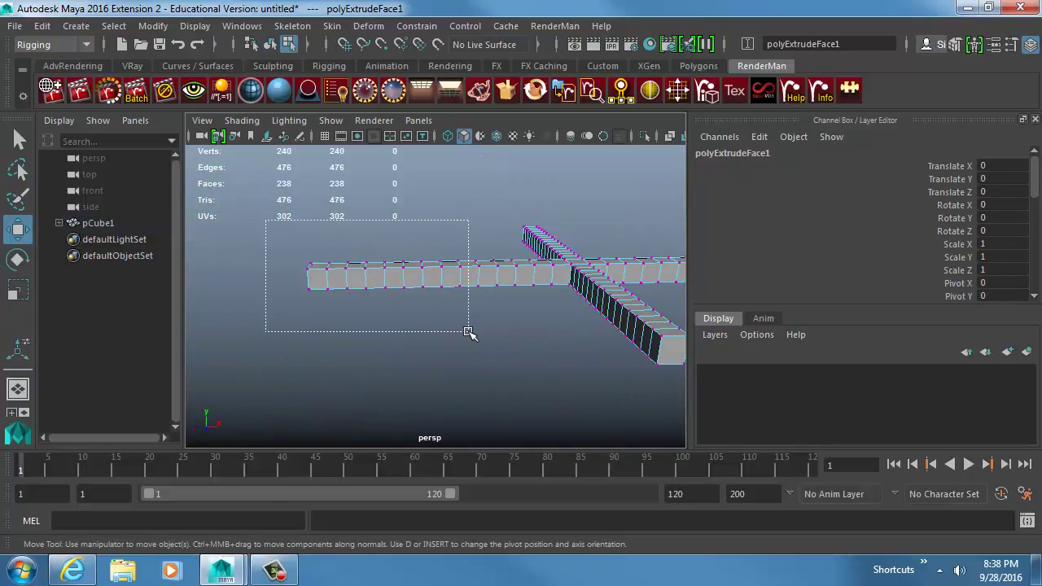
pyautogui.moveTo(468, 332); pyautogui.dragTo(472, 335)
pyautogui.click(368, 25)
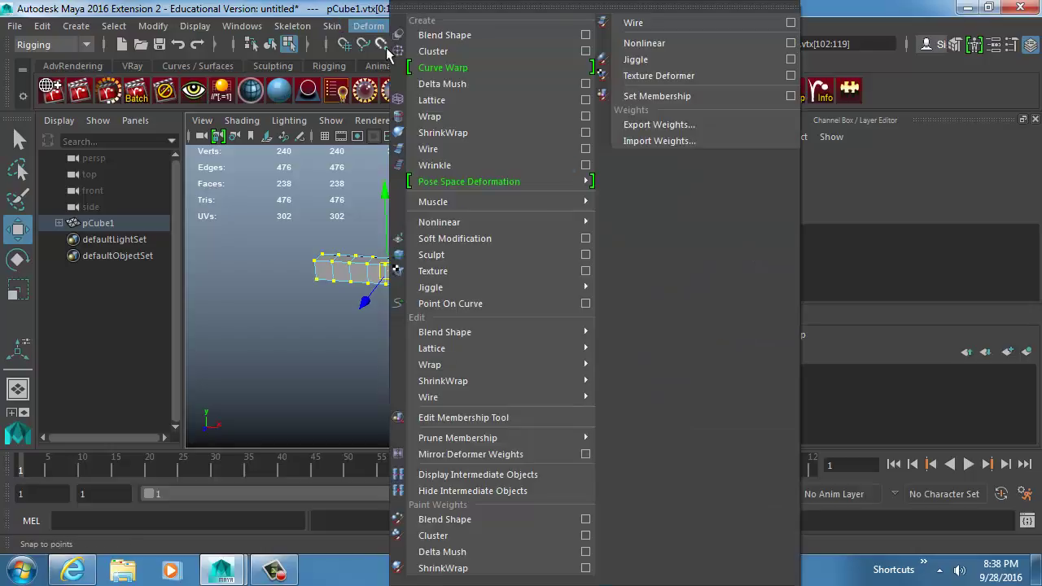
pyautogui.moveTo(500, 222)
pyautogui.click(663, 236)
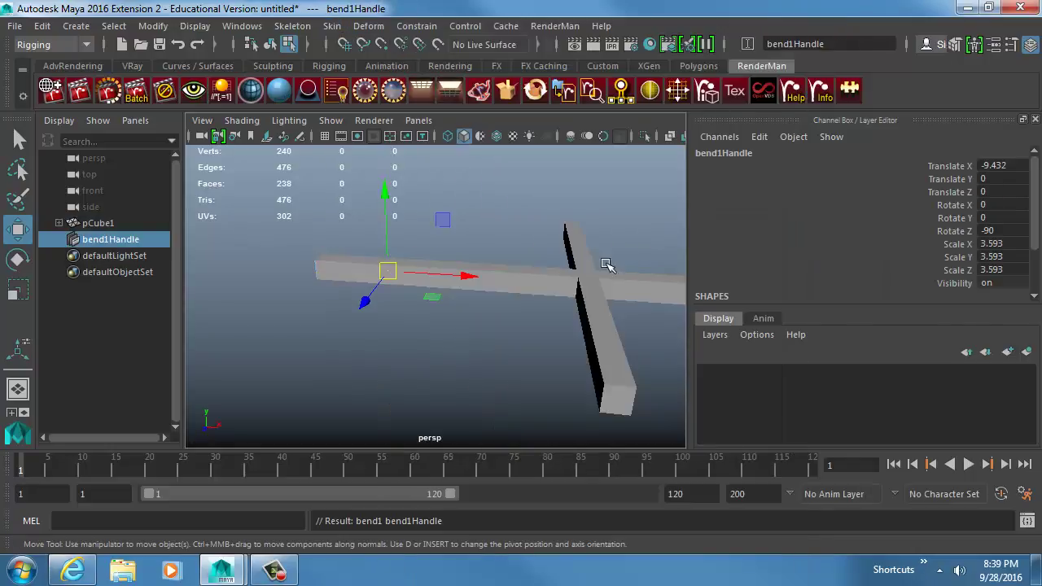
# Switch to wireframe display and set the new bend's High Bound to 0
pyautogui.press('e')
pyautogui.press('4')
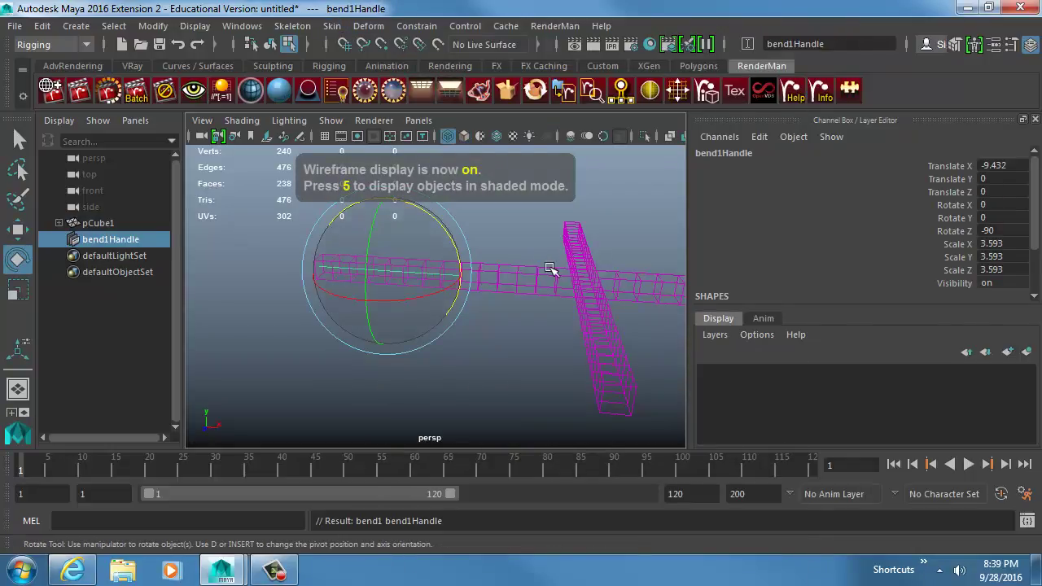
pyautogui.press('w')
pyautogui.scroll(-2, 961, 269)
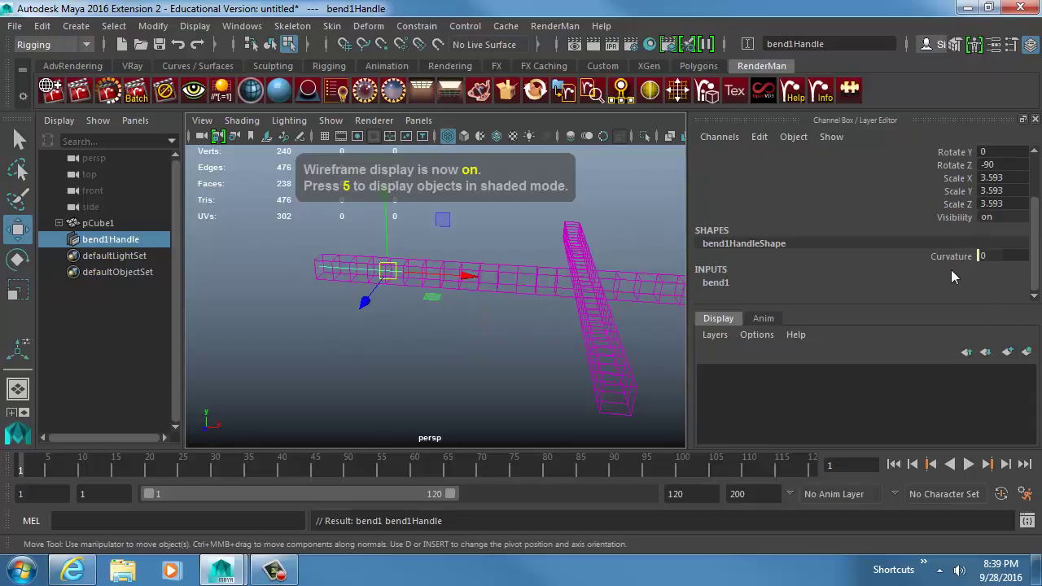
pyautogui.click(904, 283)
pyautogui.click(996, 270)
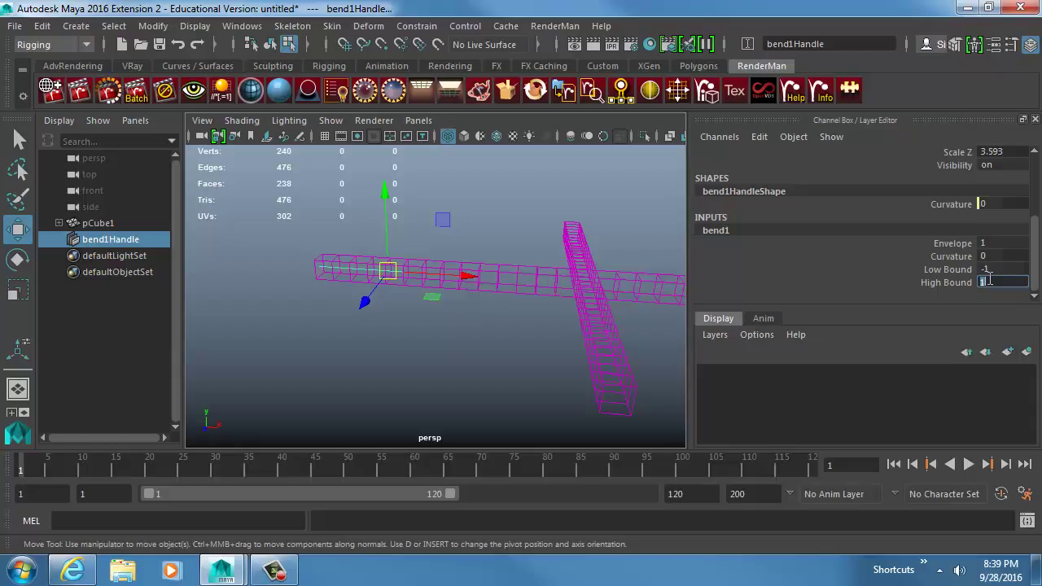
# Bend the arm's end upward with a Curvature of about -60.7, in shaded display
pyautogui.click(927, 255)
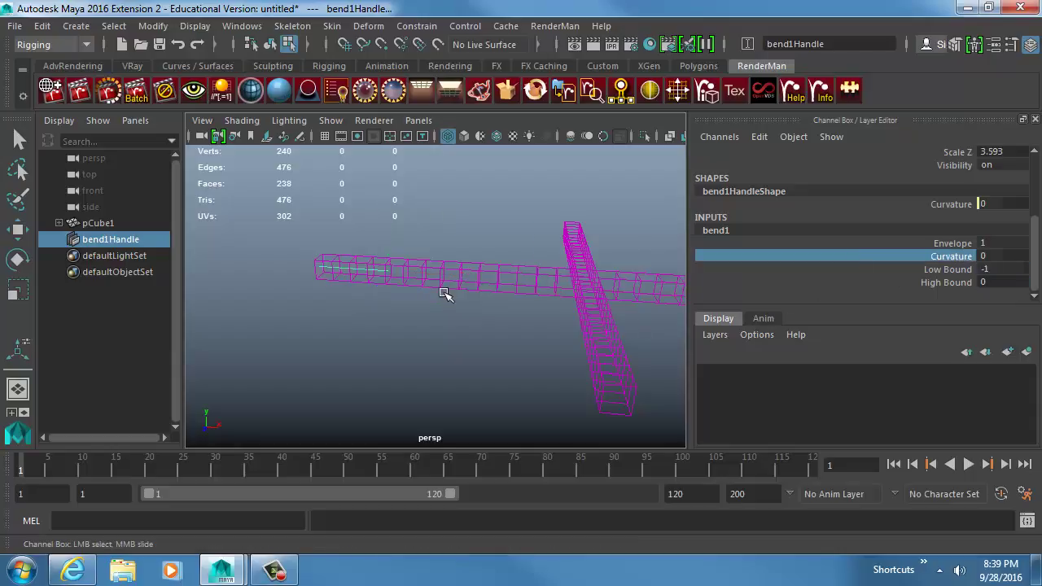
pyautogui.press('5')
pyautogui.moveTo(465, 333)
pyautogui.mouseDown(button='middle')
pyautogui.moveTo(328, 325)
pyautogui.moveTo(432, 304)
pyautogui.moveTo(385, 301)
pyautogui.mouseUp(button='middle')
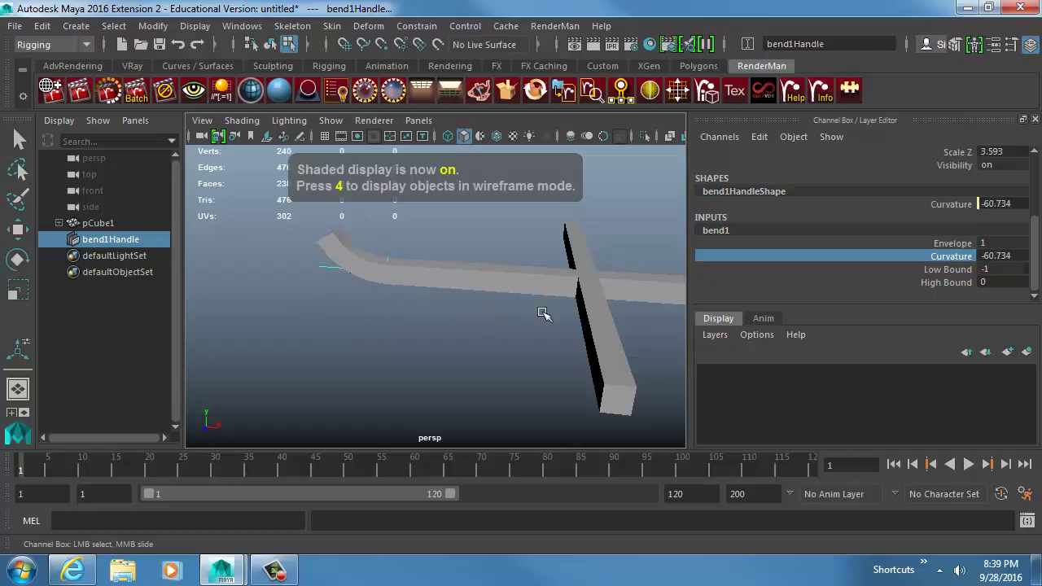
# Select the vertices on the outer end of the arm opposite the bent one and apply a Flare deformer, in wireframe display
pyautogui.keyDown('alt'); pyautogui.moveTo(542, 312); pyautogui.dragTo(332, 334, button='middle'); pyautogui.keyUp('alt')
pyautogui.keyDown('alt'); pyautogui.moveTo(502, 298); pyautogui.dragTo(386, 316, button='middle'); pyautogui.keyUp('alt')
pyautogui.click(550, 343)
pyautogui.keyDown('alt'); pyautogui.moveTo(505, 316); pyautogui.dragTo(448, 272); pyautogui.keyUp('alt')
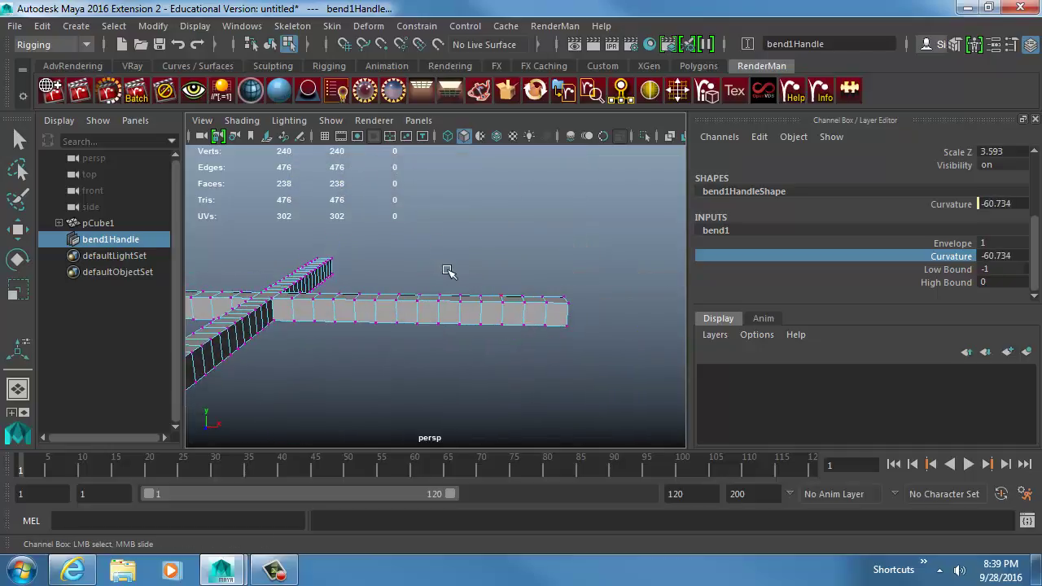
pyautogui.moveTo(543, 353); pyautogui.dragTo(570, 348)
pyautogui.click(368, 25)
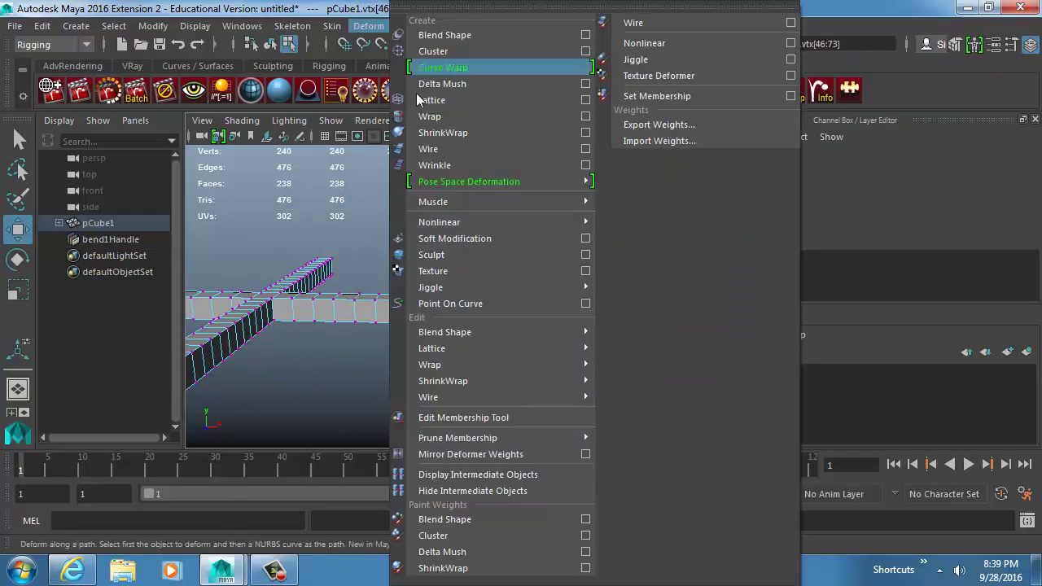
pyautogui.moveTo(486, 219)
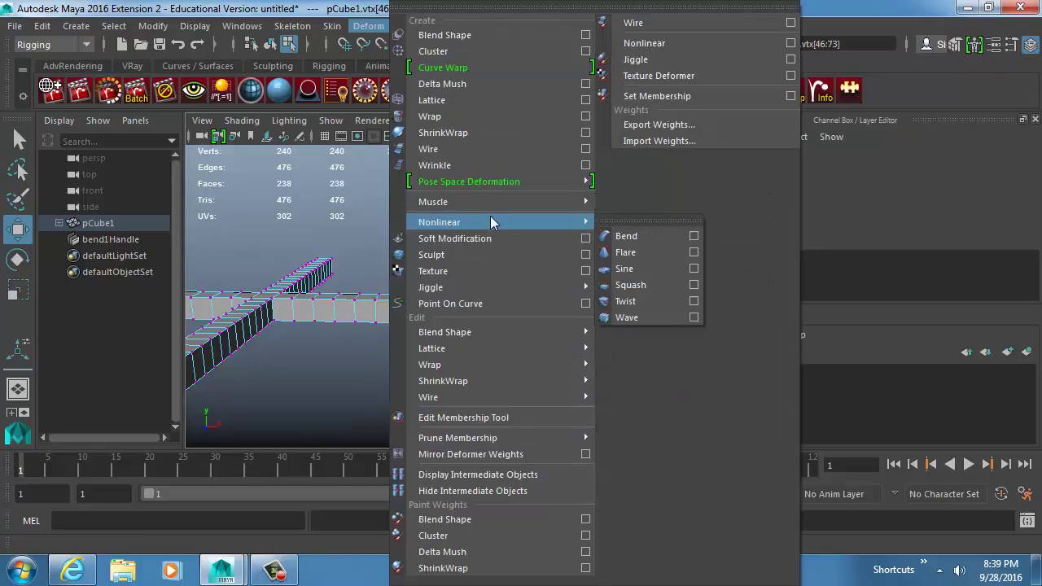
pyautogui.click(626, 253)
pyautogui.press('4')
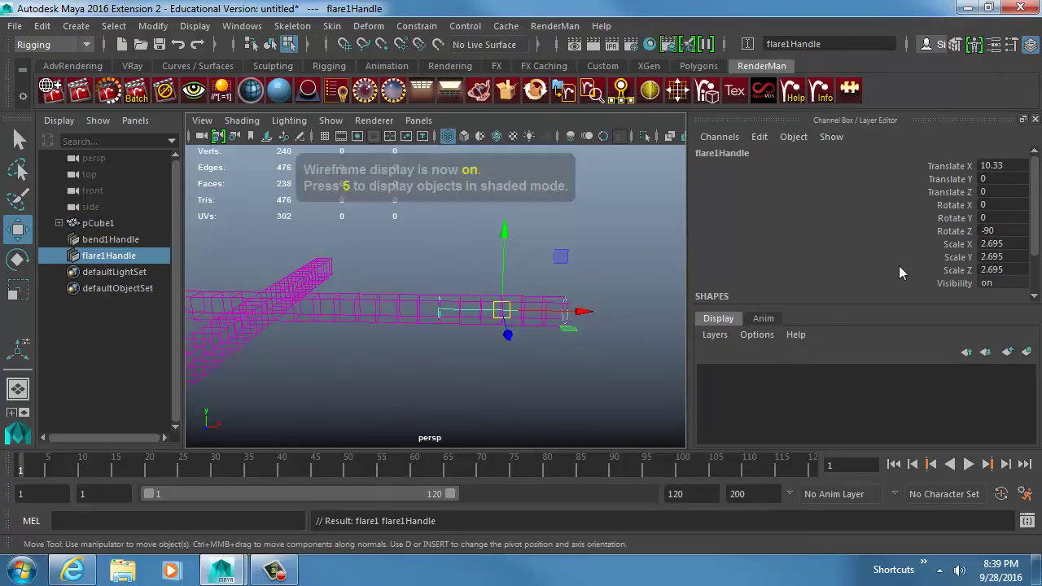
# Try setting the flare's Start Flare X and Start Flare Z to 3.8 together, and undo it
pyautogui.scroll(-2, 898, 267)
pyautogui.click(891, 281)
pyautogui.scroll(-2, 895, 277)
pyautogui.click(944, 235)
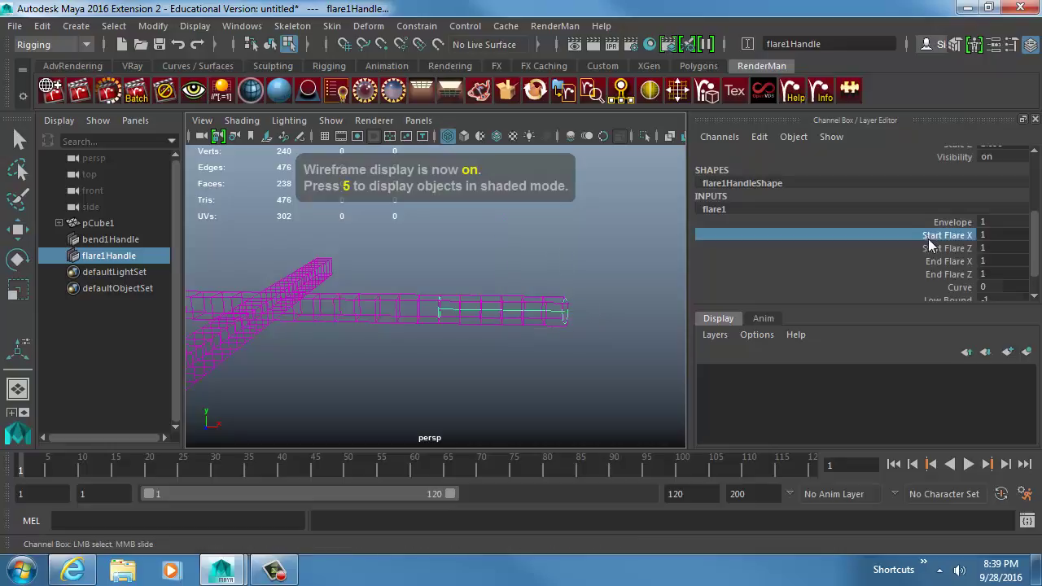
pyautogui.keyDown('shift'); pyautogui.click(900, 248); pyautogui.keyUp('shift')
pyautogui.moveTo(562, 294); pyautogui.dragTo(576, 295, button='middle')
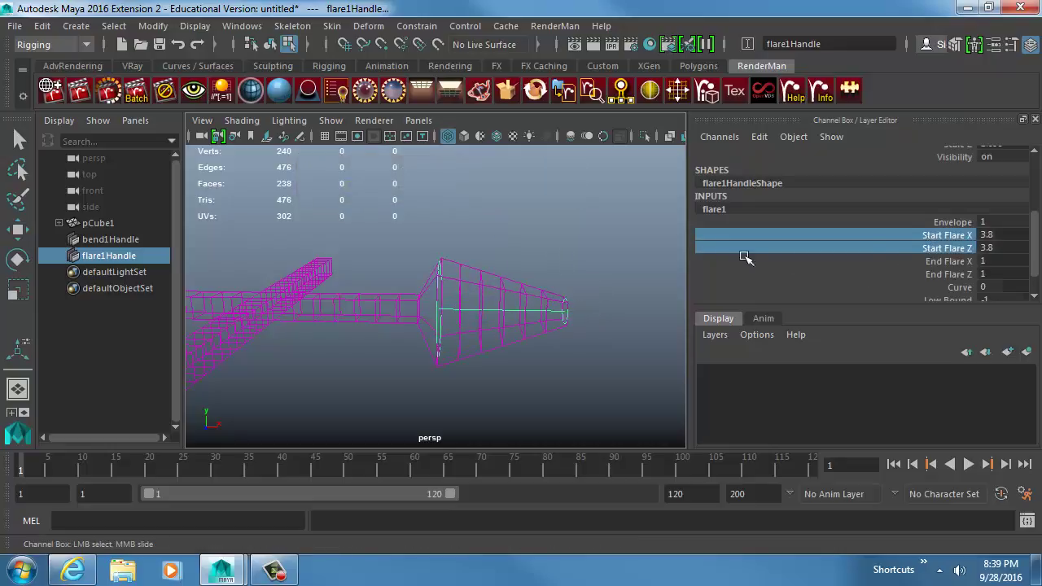
pyautogui.hotkey('ctrl', 'z')
# Try setting the flare's End Flare X and End Flare Z to 5.2, inspect it in shaded display, and undo it
pyautogui.click(943, 266)
pyautogui.keyDown('shift'); pyautogui.click(941, 271); pyautogui.keyUp('shift')
pyautogui.moveTo(484, 277); pyautogui.dragTo(568, 286, button='middle')
pyautogui.press('5')
pyautogui.keyDown('alt'); pyautogui.moveTo(372, 286); pyautogui.dragTo(565, 298); pyautogui.keyUp('alt')
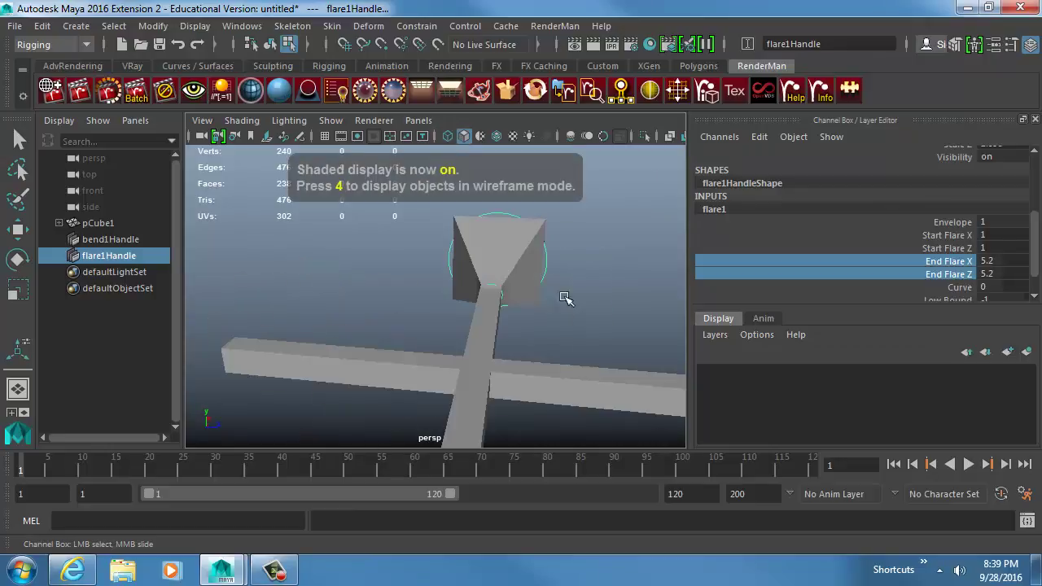
pyautogui.hotkey('ctrl', 'z')
# Select the vertices on the outer end of a third arm of the cross and apply a Squash deformer to them
pyautogui.keyDown('alt'); pyautogui.moveTo(616, 339); pyautogui.dragTo(556, 328, button='middle'); pyautogui.keyUp('alt')
pyautogui.keyDown('alt'); pyautogui.moveTo(556, 328); pyautogui.dragTo(456, 275, button='right'); pyautogui.keyUp('alt')
pyautogui.click(522, 327)
pyautogui.keyDown('alt'); pyautogui.moveTo(523, 330); pyautogui.dragTo(544, 325); pyautogui.keyUp('alt')
pyautogui.keyDown('alt'); pyautogui.moveTo(543, 326); pyautogui.dragTo(670, 355, button='right'); pyautogui.keyUp('alt')
pyautogui.keyDown('alt'); pyautogui.moveTo(670, 356); pyautogui.dragTo(553, 293, button='middle'); pyautogui.keyUp('alt')
pyautogui.moveTo(472, 252); pyautogui.dragTo(609, 324)
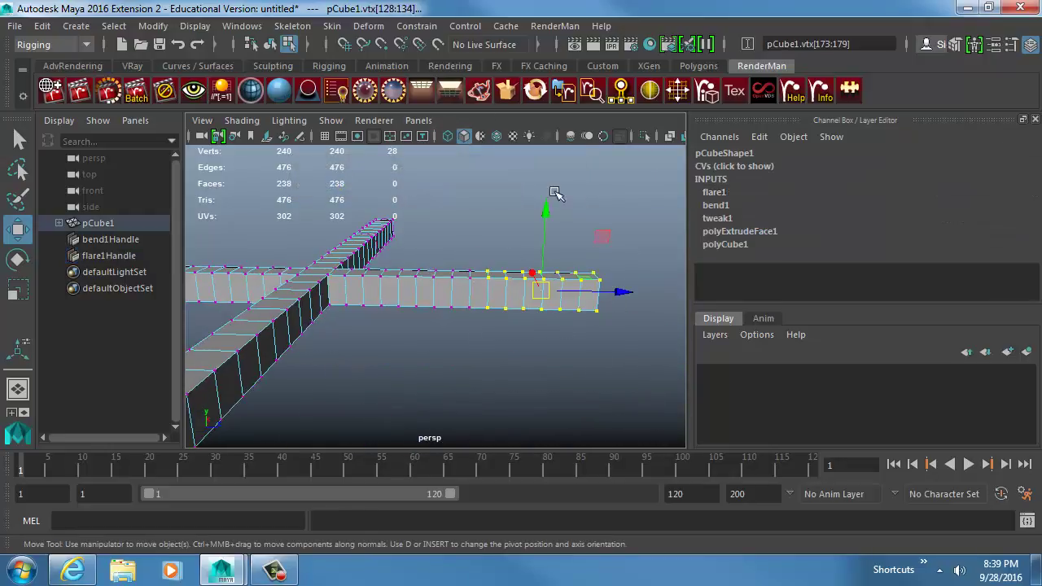
pyautogui.click(368, 25)
pyautogui.moveTo(488, 221)
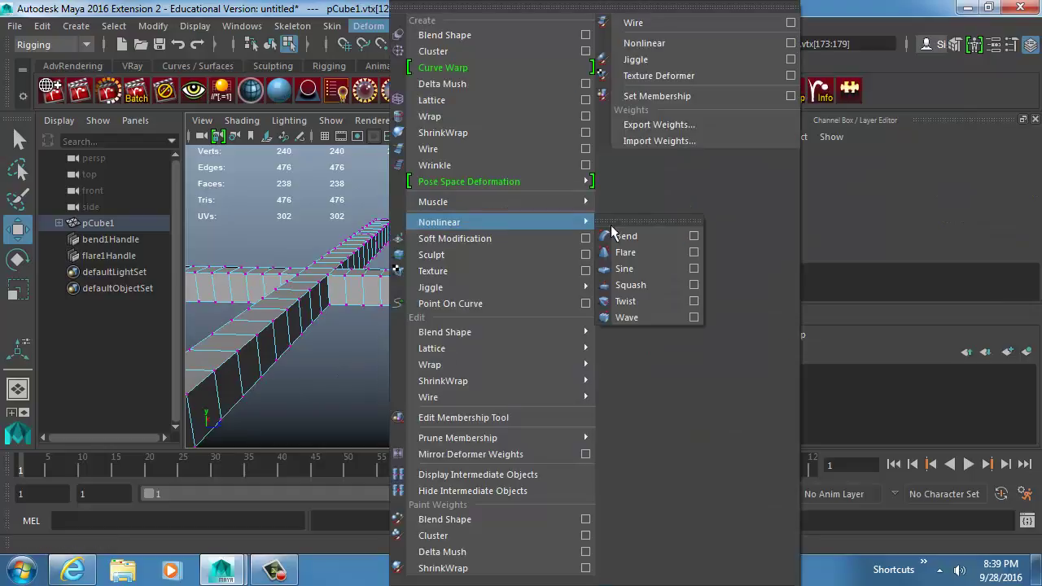
pyautogui.click(649, 287)
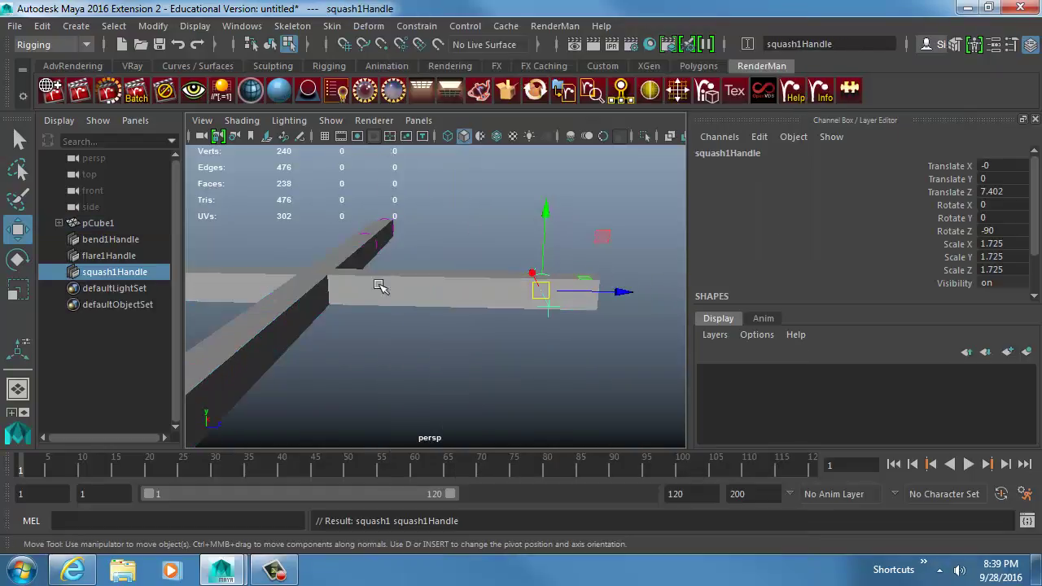
# Rotate the squash handle to a Rotate X of -90 so it runs along the arm
pyautogui.keyDown('alt'); pyautogui.moveTo(380, 286); pyautogui.dragTo(456, 241); pyautogui.keyUp('alt')
pyautogui.press('e')
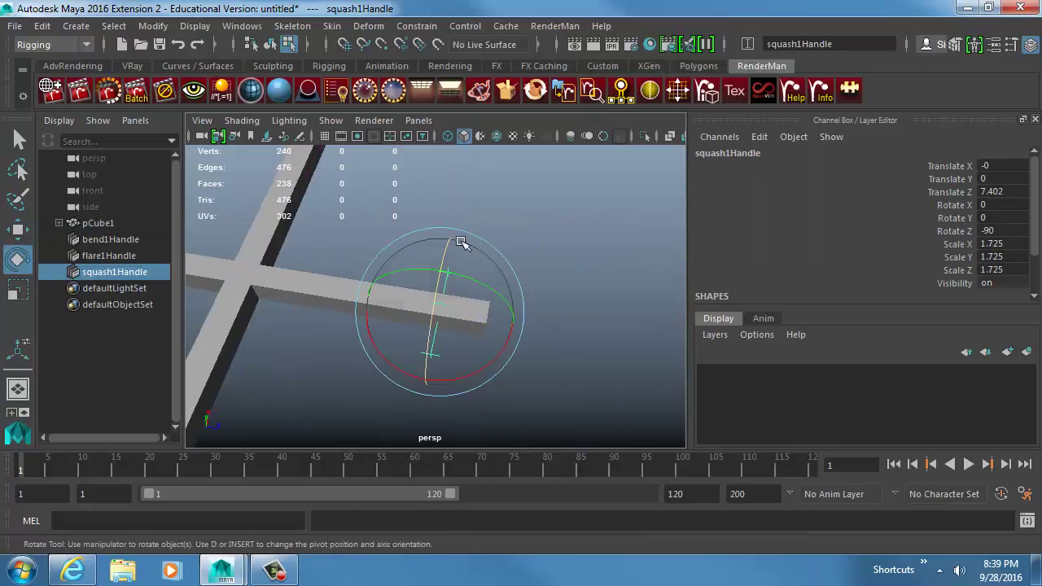
pyautogui.moveTo(488, 361); pyautogui.dragTo(334, 315)
pyautogui.moveTo(242, 307); pyautogui.dragTo(4, 287)
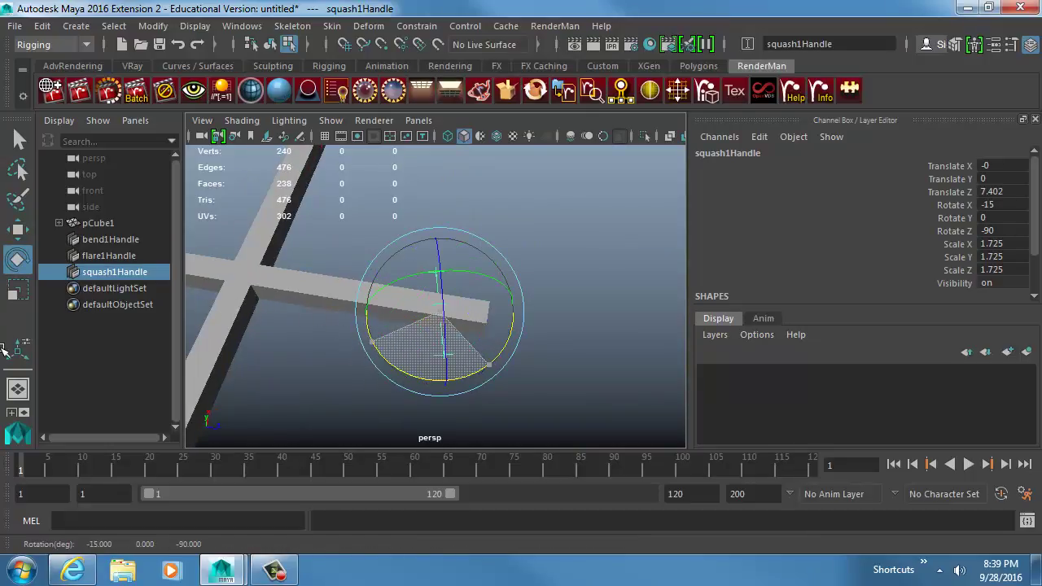
pyautogui.moveTo(2, 346); pyautogui.dragTo(384, 252)
# Set the squash deformer's High Bound to 0
pyautogui.scroll(-1, 934, 263)
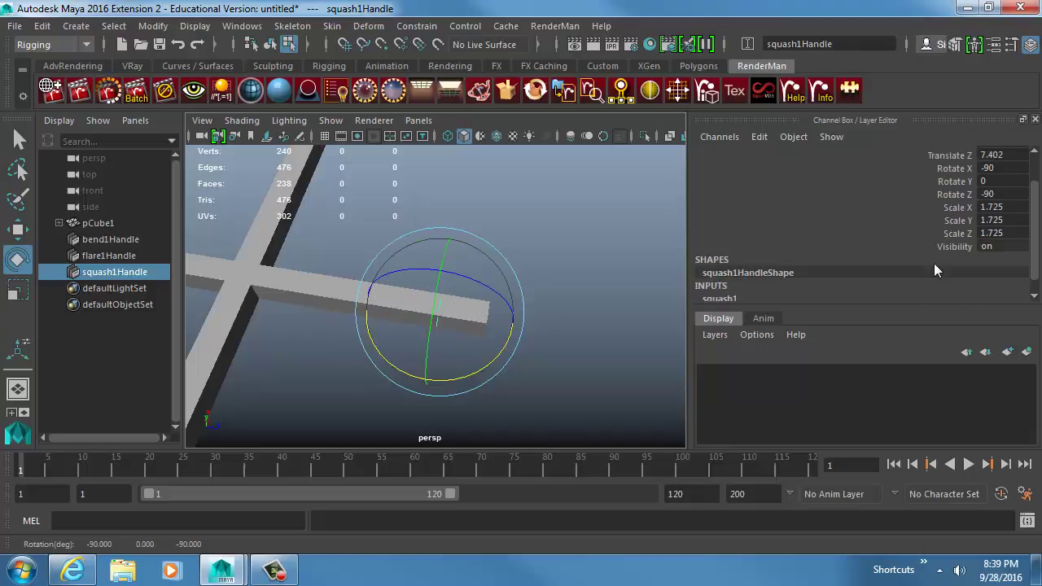
pyautogui.scroll(-5, 936, 261)
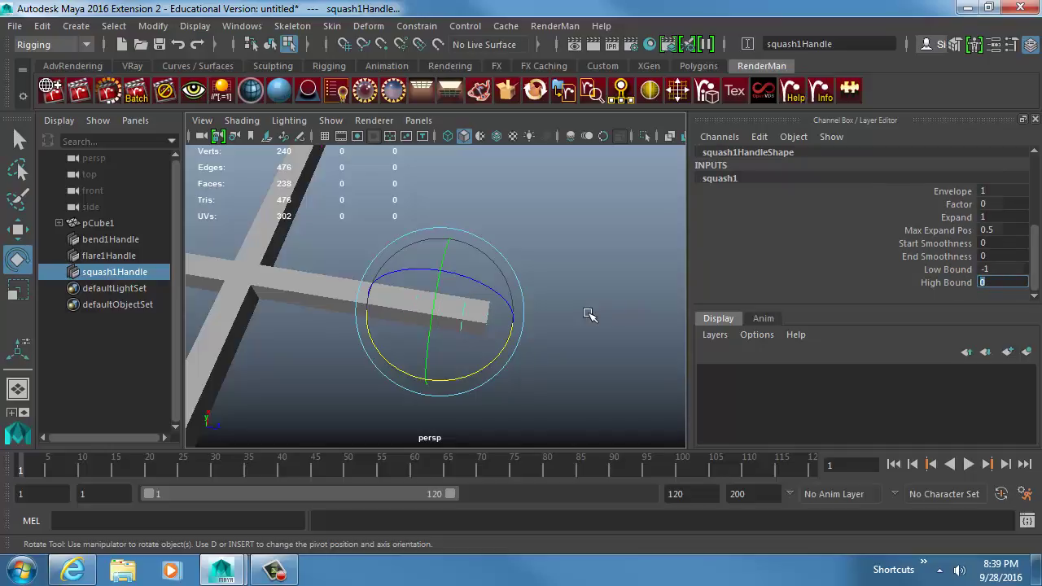
pyautogui.press('Return')
# Try a squash Factor of about -2.1 in wireframe display and undo it
pyautogui.press('r')
pyautogui.press('4')
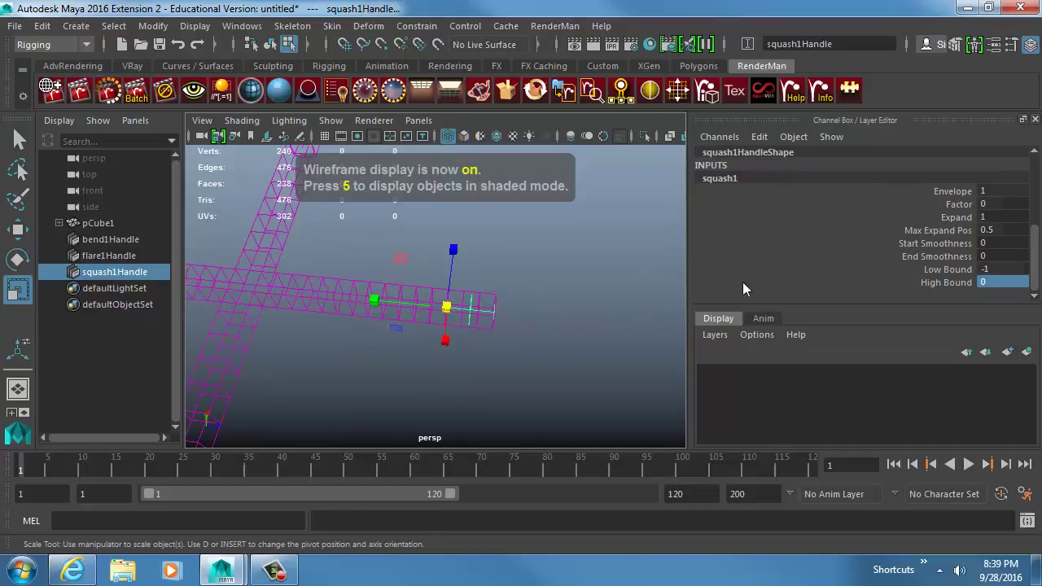
pyautogui.click(958, 205)
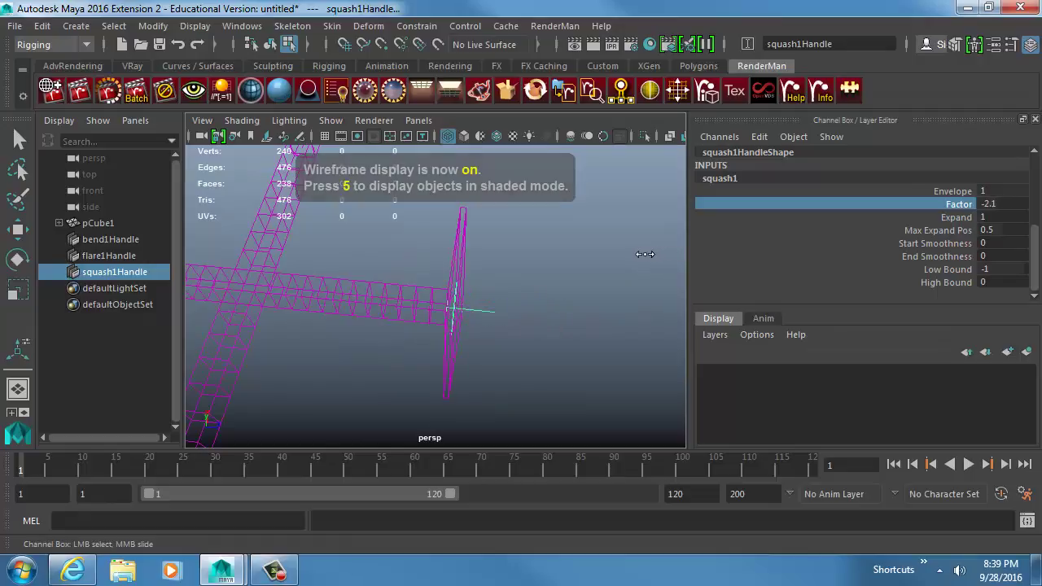
pyautogui.hotkey('ctrl', 'z')
# Move the squash handle along the arm and lengthen it by scaling along its own axis
pyautogui.press('w')
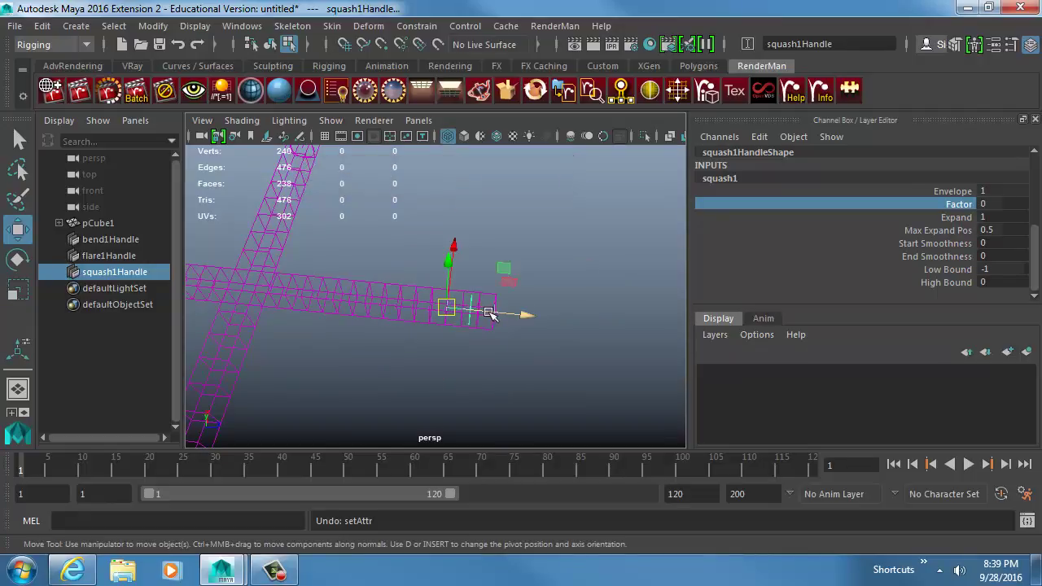
pyautogui.moveTo(489, 314); pyautogui.dragTo(451, 315)
pyautogui.press('r')
pyautogui.moveTo(367, 307); pyautogui.dragTo(323, 297)
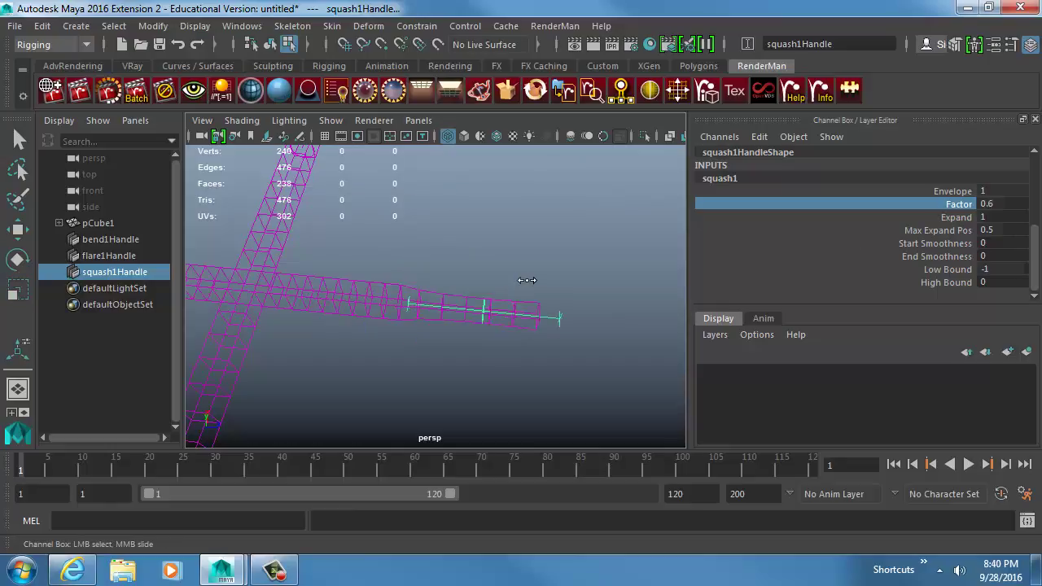
# Try stretching the arm's end with a squash Factor of about 0.6, undo it, and return to shaded display
pyautogui.moveTo(525, 282); pyautogui.dragTo(512, 281, button='middle')
pyautogui.hotkey('ctrl', 'z')
pyautogui.press('5')
# Select the vertices on the outer end of the remaining arm in wireframe display and apply a Twist deformer to them
pyautogui.keyDown('alt'); pyautogui.moveTo(399, 317); pyautogui.dragTo(473, 324, button='middle'); pyautogui.keyUp('alt')
pyautogui.moveTo(442, 282); pyautogui.dragTo(373, 285, button='right')
pyautogui.press('4')
pyautogui.moveTo(373, 285)
pyautogui.keyDown('alt'); pyautogui.mouseDown()
pyautogui.moveTo(364, 249)
pyautogui.moveTo(466, 304)
pyautogui.mouseUp(); pyautogui.keyUp('alt')
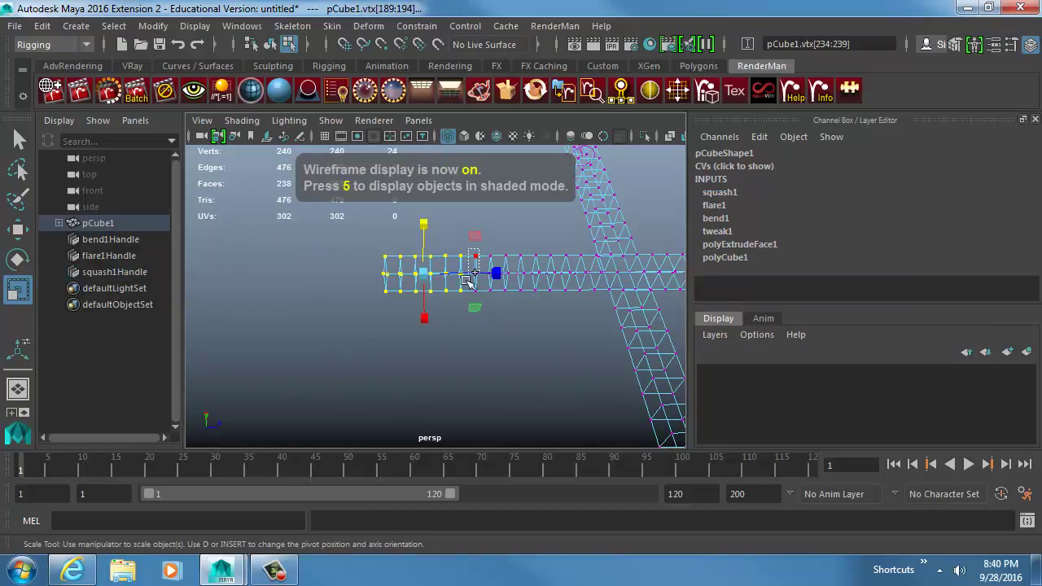
pyautogui.click(368, 25)
pyautogui.moveTo(482, 226)
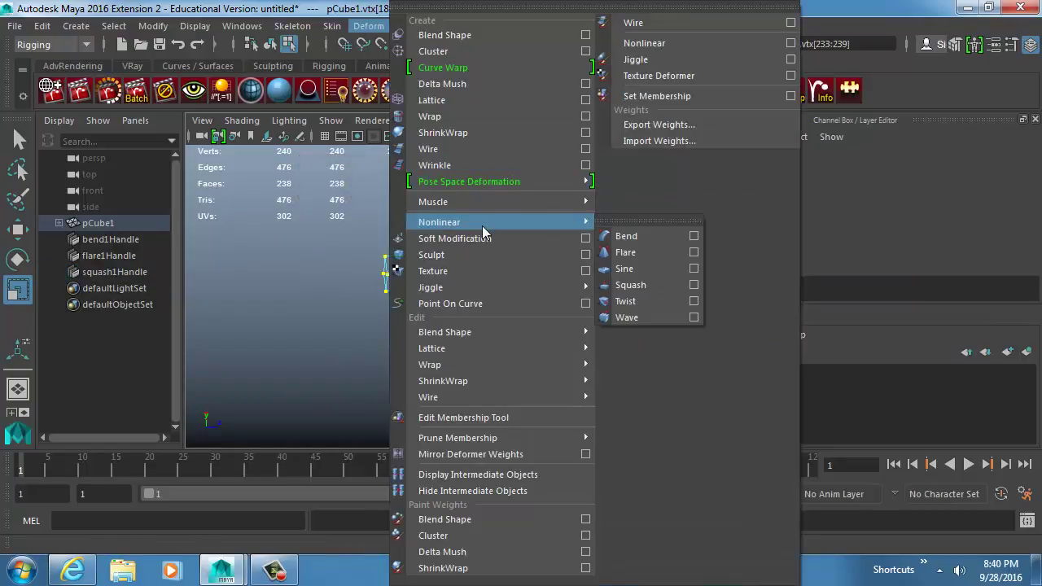
pyautogui.click(625, 301)
# Rotate the twist handle to a Rotate X of 90 so it lies along the arm
pyautogui.press('e')
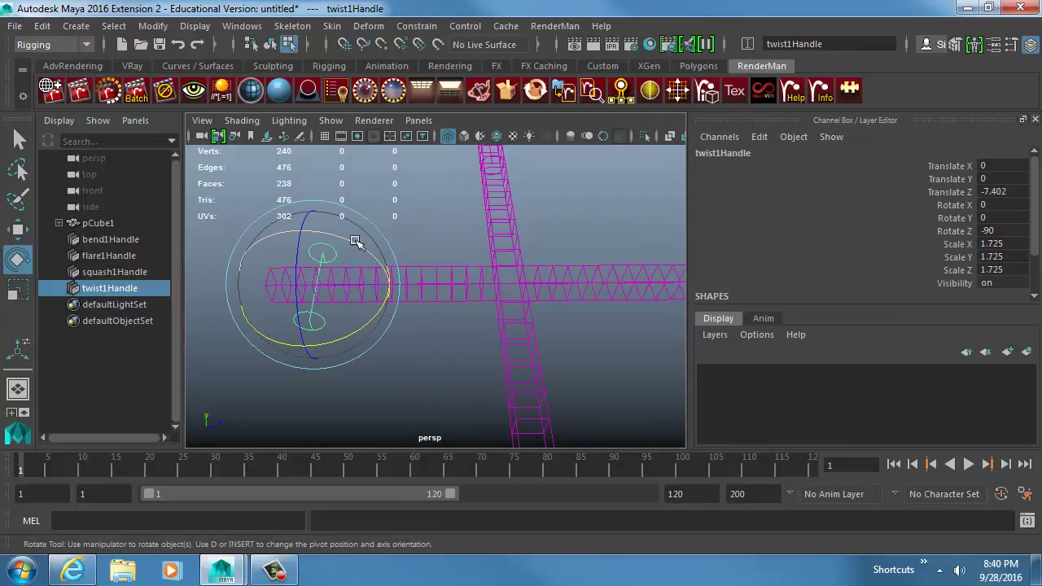
pyautogui.moveTo(355, 241); pyautogui.dragTo(267, 326)
pyautogui.press('w')
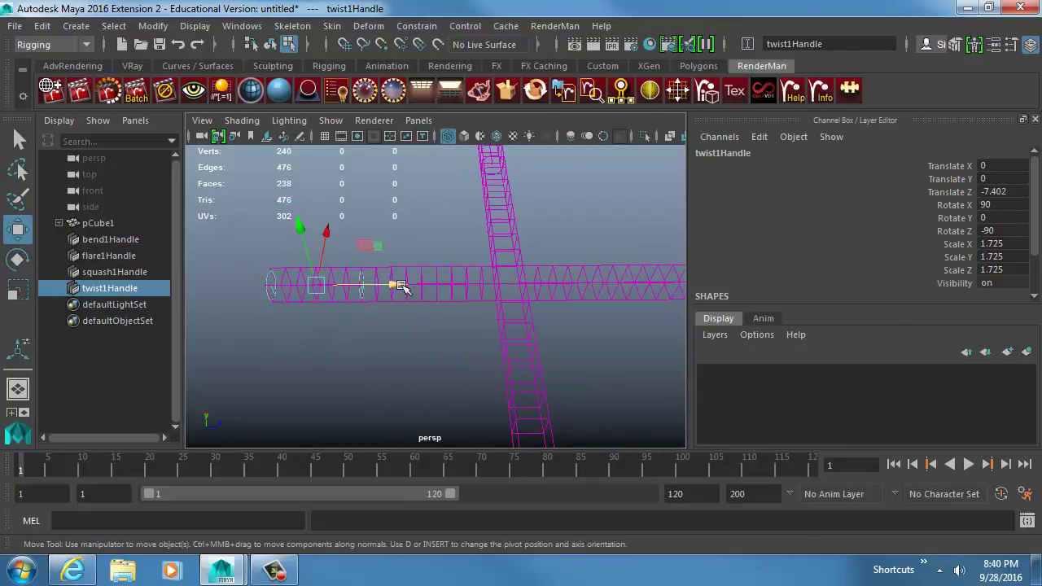
# Try twisting the arm's end with a Start Angle of about -190, view it shaded, and undo it
pyautogui.scroll(-2, 851, 284)
pyautogui.click(842, 279)
pyautogui.scroll(-2, 843, 278)
pyautogui.click(951, 243)
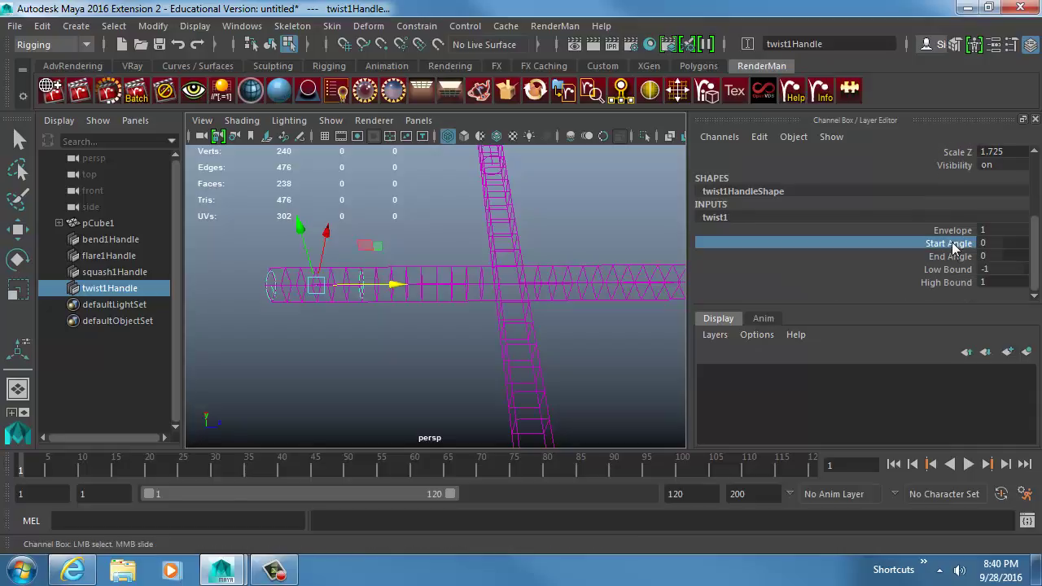
pyautogui.moveTo(436, 308); pyautogui.dragTo(350, 326, button='middle')
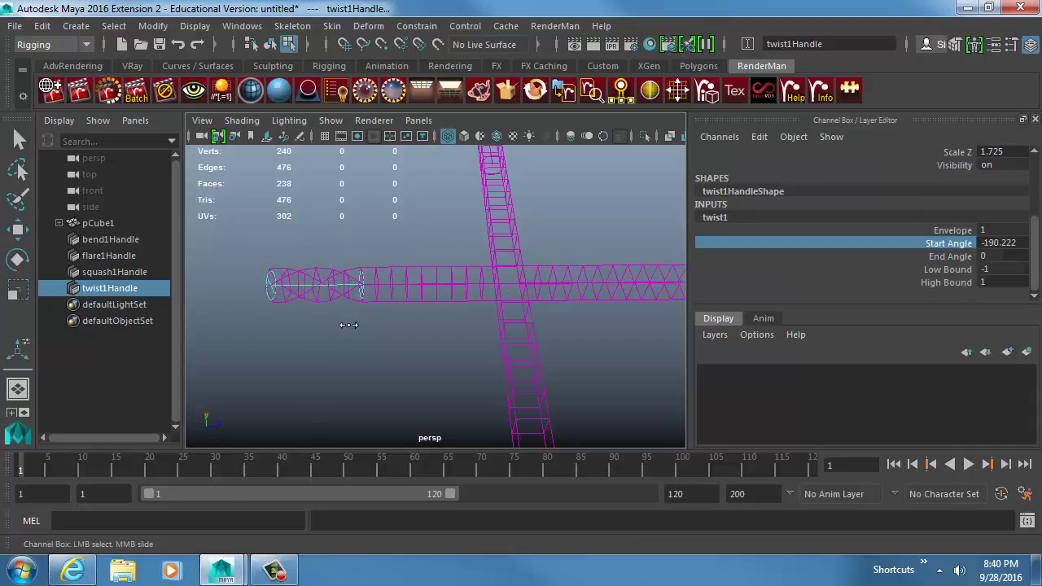
pyautogui.press('5')
pyautogui.hotkey('ctrl', 'z')
# Deselect the twist handle and switch the cross mesh to vertex selection at its bent end
pyautogui.keyDown('alt'); pyautogui.moveTo(521, 354); pyautogui.dragTo(364, 324, button='right'); pyautogui.keyUp('alt')
pyautogui.keyDown('alt'); pyautogui.moveTo(364, 324); pyautogui.dragTo(494, 362); pyautogui.keyUp('alt')
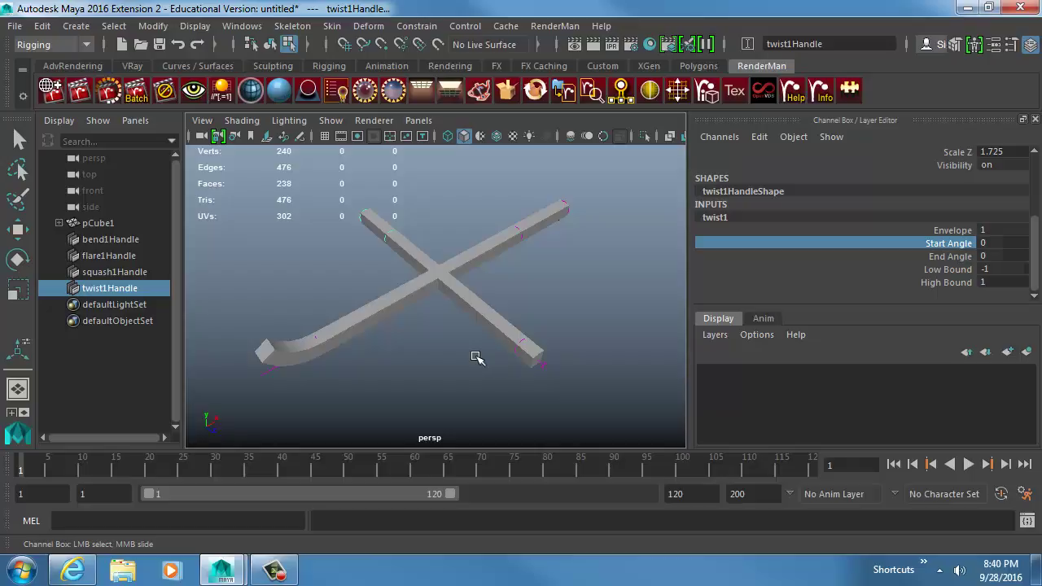
pyautogui.keyDown('alt'); pyautogui.moveTo(349, 349); pyautogui.dragTo(456, 313); pyautogui.keyUp('alt')
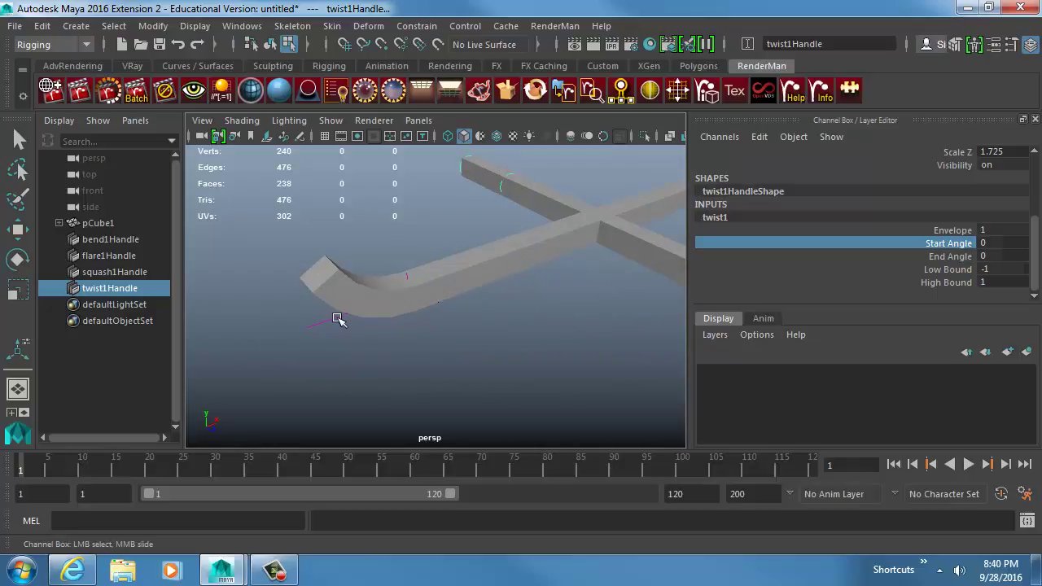
pyautogui.click(286, 342)
pyautogui.moveTo(331, 307); pyautogui.dragTo(284, 340)
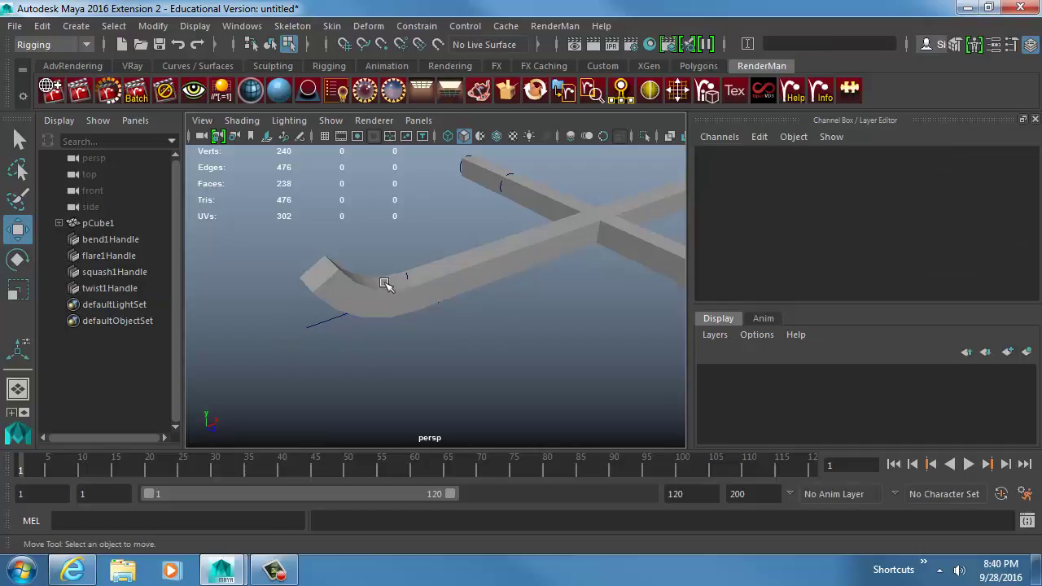
pyautogui.moveTo(386, 285)
pyautogui.mouseDown(button='right')
pyautogui.moveTo(359, 332)
pyautogui.moveTo(381, 288)
pyautogui.mouseUp(button='right')
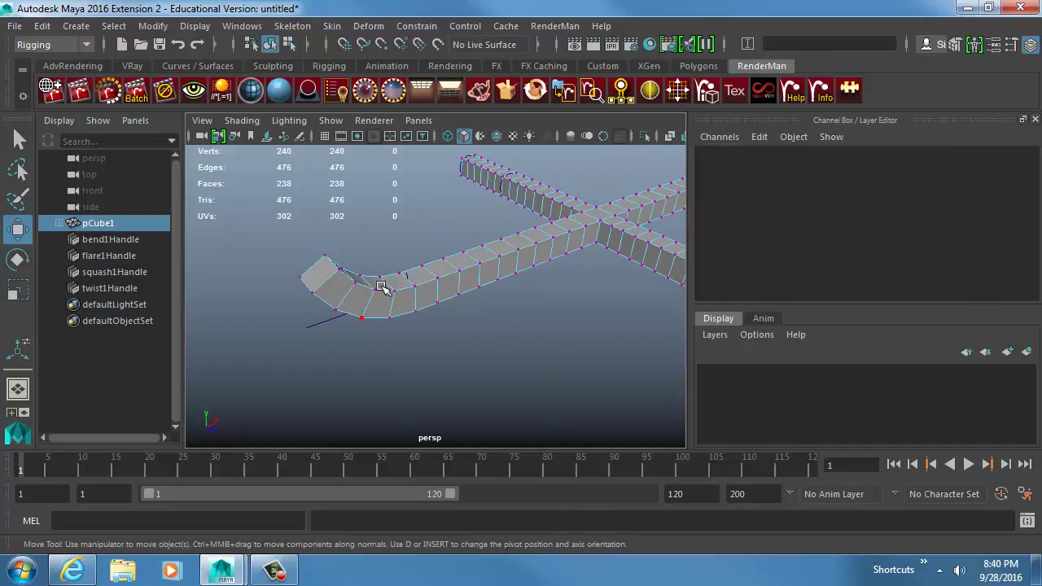
# Reduce the Curvature of the bend deformer so the curled end of the crossed bar flattens
pyautogui.click(315, 324)
pyautogui.scroll(-3, 870, 274)
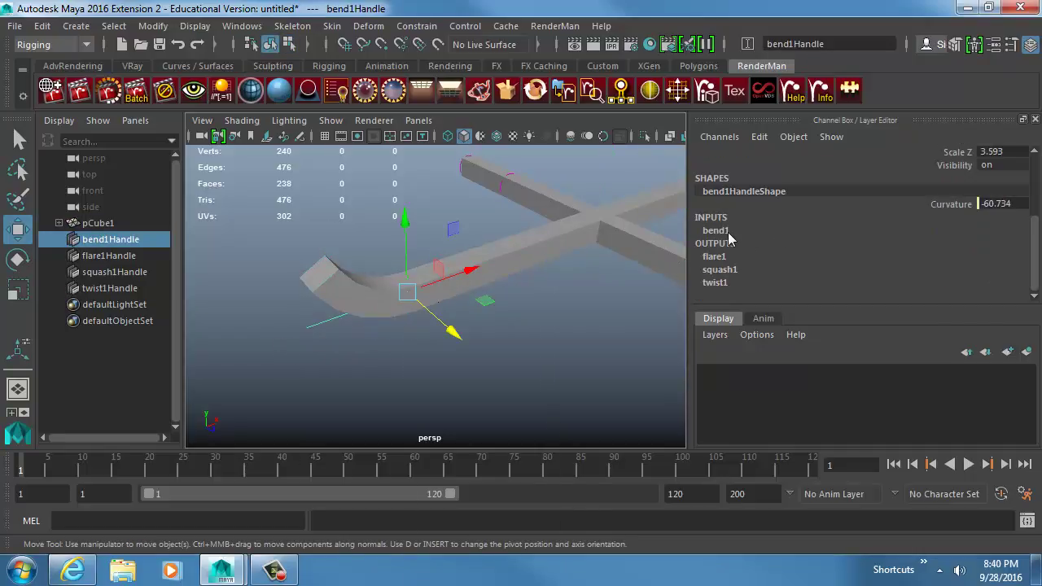
pyautogui.click(717, 231)
pyautogui.click(868, 256)
pyautogui.moveTo(503, 274); pyautogui.dragTo(535, 275, button='middle')
pyautogui.keyDown('alt'); pyautogui.moveTo(496, 246); pyautogui.dragTo(461, 332, button='middle'); pyautogui.keyUp('alt')
# Try changing the twist deformer's Start Angle on the bar end, then undo the change
pyautogui.click(433, 243)
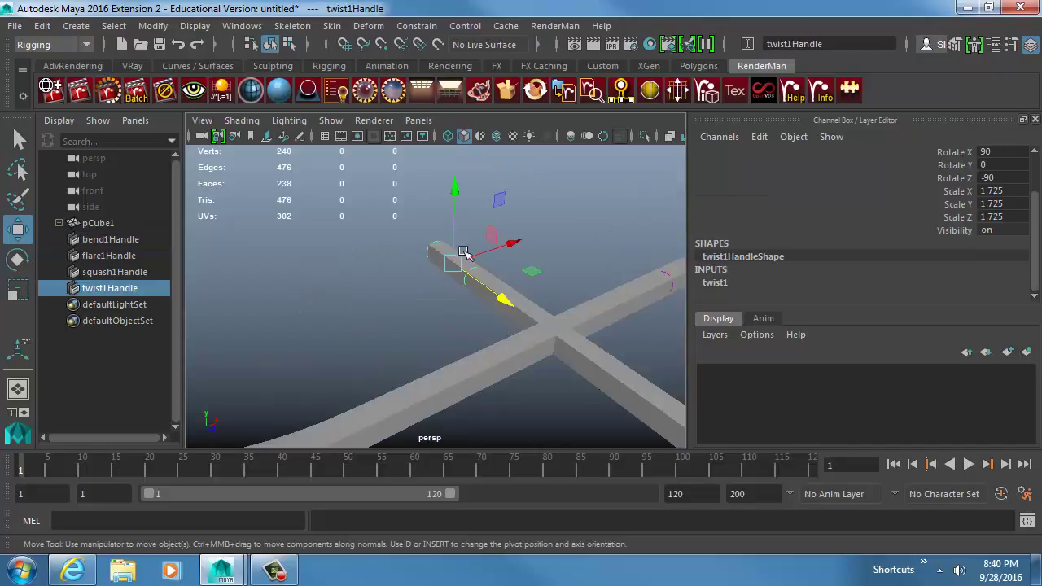
pyautogui.click(714, 281)
pyautogui.click(949, 243)
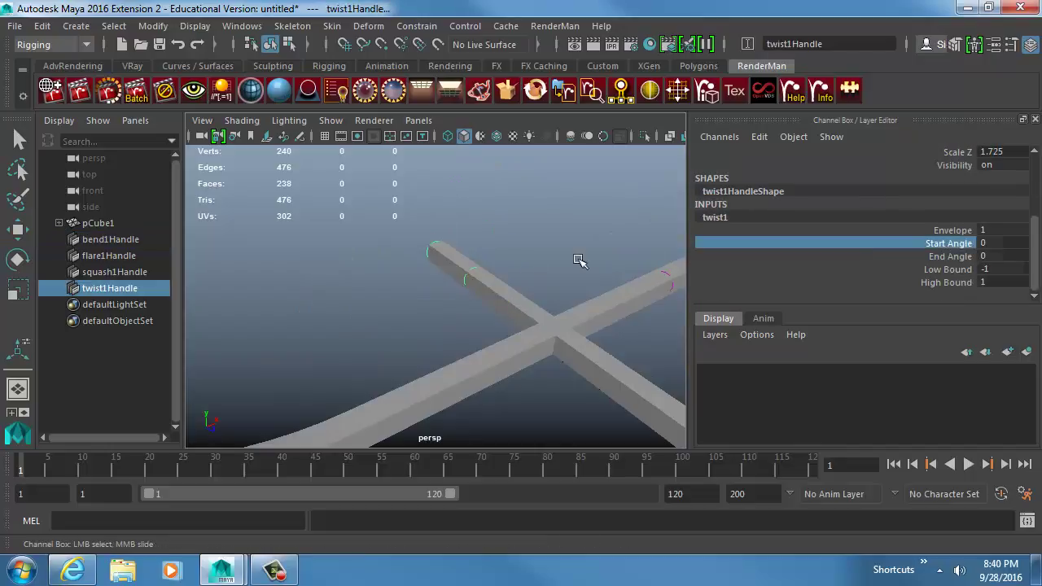
pyautogui.moveTo(578, 259); pyautogui.dragTo(648, 272, button='middle')
pyautogui.hotkey('ctrl', 'z')
# Try changing the flare deformer's End Flare X and End Flare Z together, then undo the change
pyautogui.keyDown('alt'); pyautogui.moveTo(531, 284); pyautogui.dragTo(493, 288, button='middle'); pyautogui.keyUp('alt')
pyautogui.keyDown('alt'); pyautogui.moveTo(454, 285); pyautogui.dragTo(482, 313); pyautogui.keyUp('alt')
pyautogui.click(430, 285)
pyautogui.hotkey('ctrl', 'z')
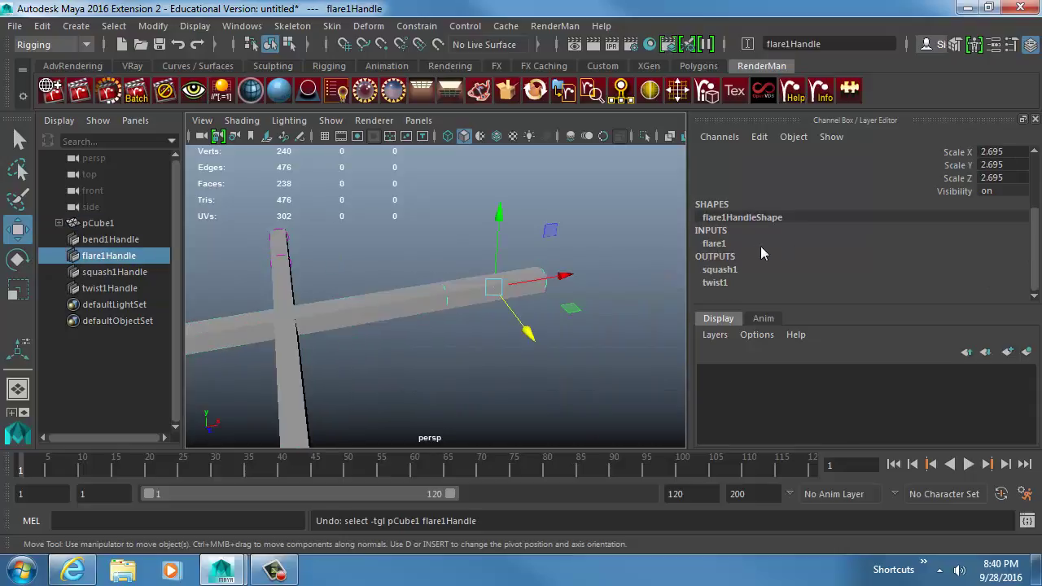
pyautogui.click(761, 248)
pyautogui.moveTo(935, 258); pyautogui.dragTo(936, 271)
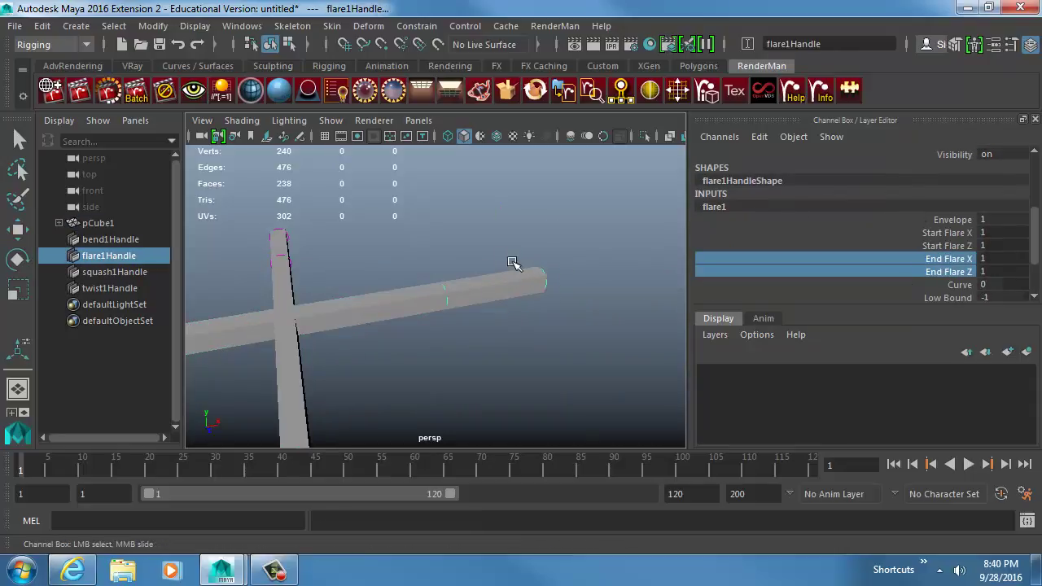
pyautogui.moveTo(512, 262); pyautogui.dragTo(537, 263, button='middle')
pyautogui.hotkey('ctrl', 'z')
# Try a Factor of -0.9 on the squash deformer at the bar end, then undo it
pyautogui.keyDown('alt'); pyautogui.moveTo(481, 304); pyautogui.dragTo(513, 367); pyautogui.keyUp('alt')
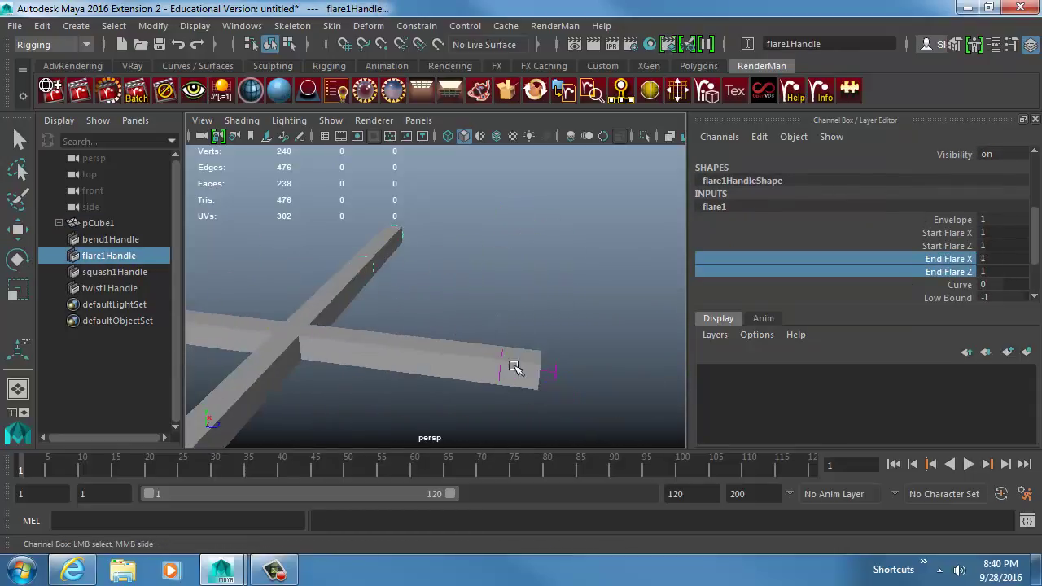
pyautogui.click(547, 368)
pyautogui.press('w')
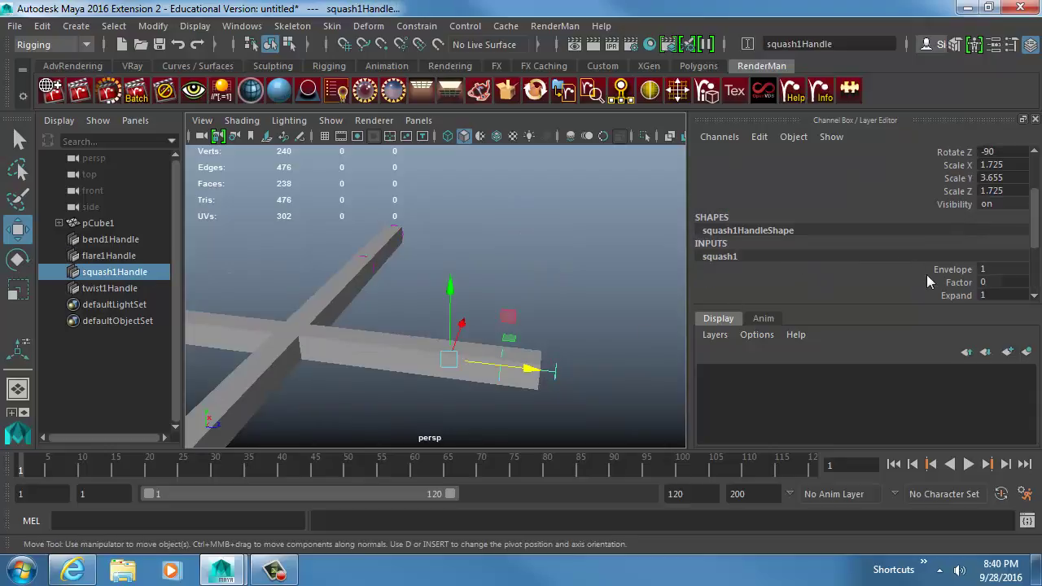
pyautogui.click(928, 282)
pyautogui.moveTo(446, 298)
pyautogui.mouseDown(button='middle')
pyautogui.moveTo(461, 302)
pyautogui.moveTo(437, 307)
pyautogui.mouseUp(button='middle')
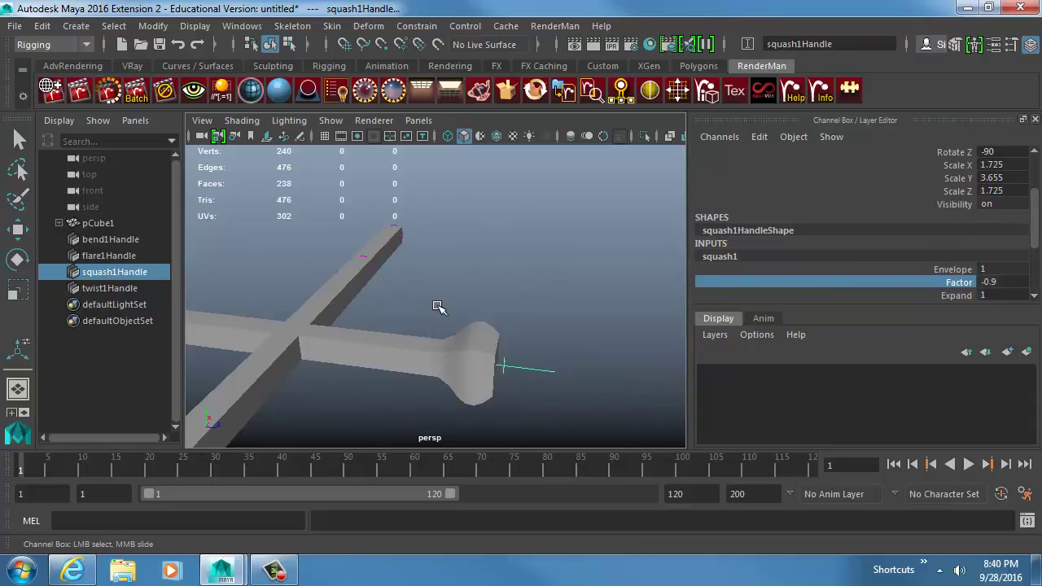
pyautogui.hotkey('ctrl', 'z')
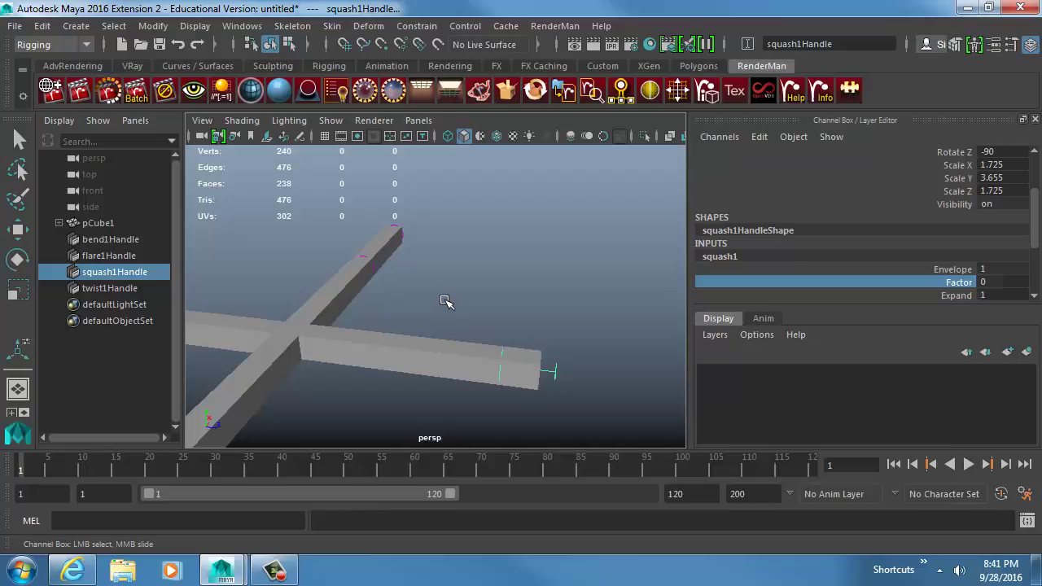
# Create a locator and raise it above the crossed bars to a Translate Y of 3.277
pyautogui.click(447, 298)
pyautogui.press('w')
pyautogui.moveTo(447, 298)
pyautogui.keyDown('alt'); pyautogui.mouseDown()
pyautogui.moveTo(556, 269)
pyautogui.moveTo(484, 290)
pyautogui.moveTo(446, 284)
pyautogui.mouseUp(); pyautogui.keyUp('alt')
pyautogui.keyDown('alt'); pyautogui.moveTo(447, 285); pyautogui.dragTo(365, 265, button='right'); pyautogui.keyUp('alt')
pyautogui.click(88, 31)
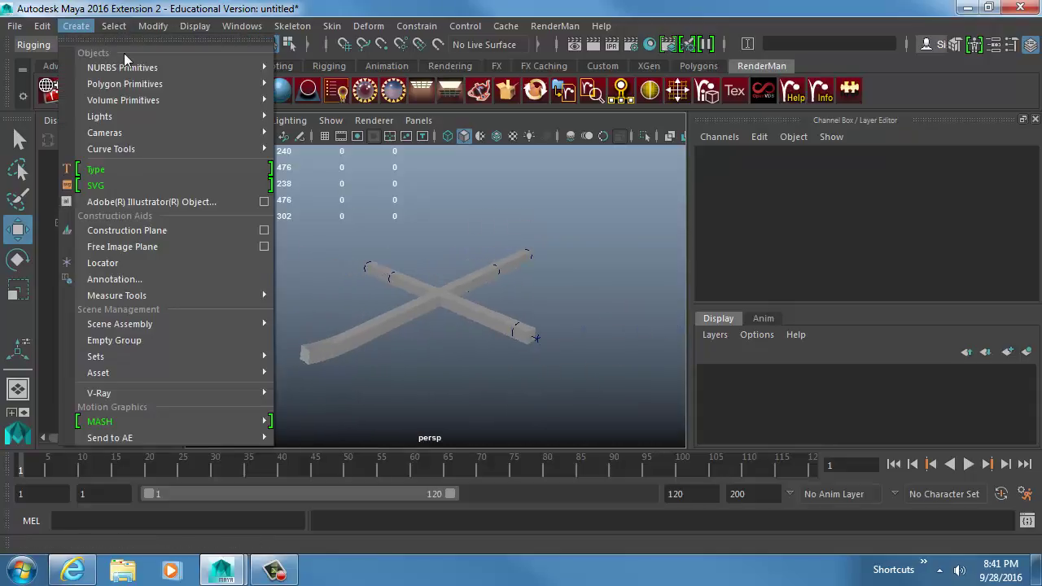
pyautogui.click(162, 263)
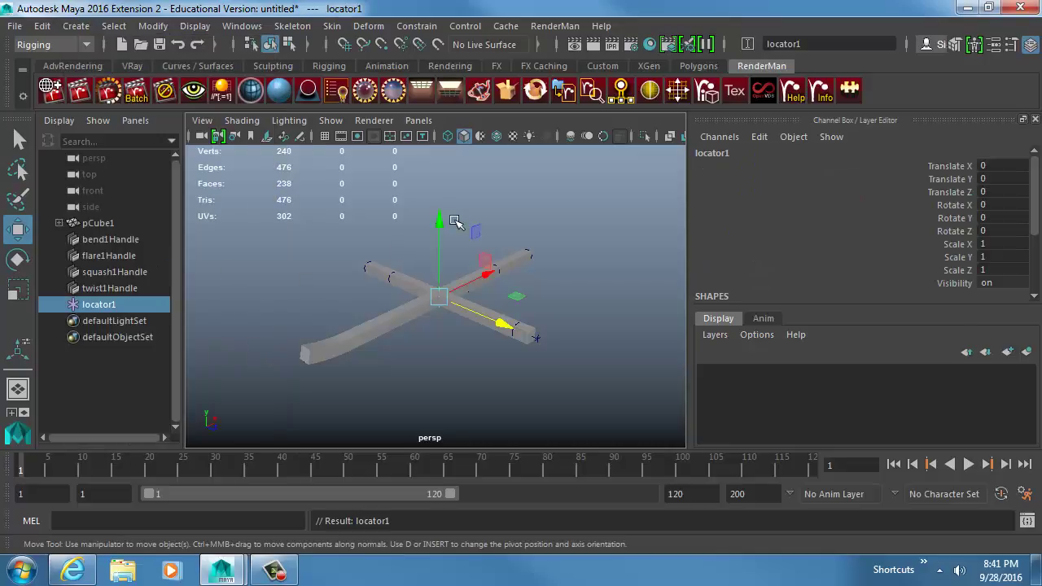
pyautogui.moveTo(452, 218); pyautogui.dragTo(442, 197)
pyautogui.click(401, 197)
pyautogui.keyDown('alt'); pyautogui.moveTo(326, 256); pyautogui.dragTo(447, 269); pyautogui.keyUp('alt')
pyautogui.keyDown('alt'); pyautogui.moveTo(445, 267); pyautogui.dragTo(537, 306, button='middle'); pyautogui.keyUp('alt')
pyautogui.keyDown('alt'); pyautogui.moveTo(537, 307); pyautogui.dragTo(529, 282, button='right'); pyautogui.keyUp('alt')
pyautogui.click(484, 290)
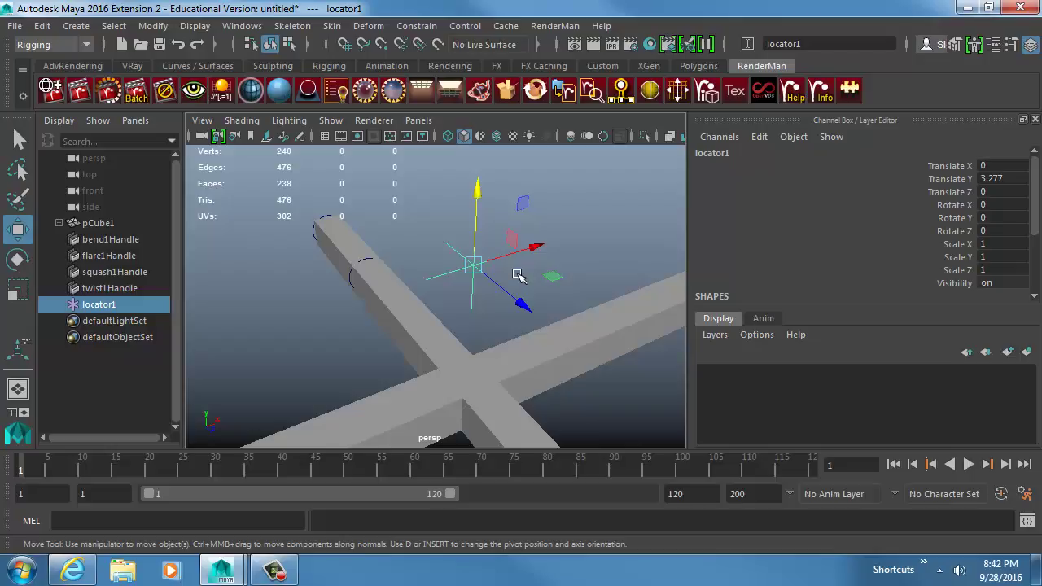
# Launch Adobe Illustrator
pyautogui.press('super')
pyautogui.write('illu')
pyautogui.press('Return')
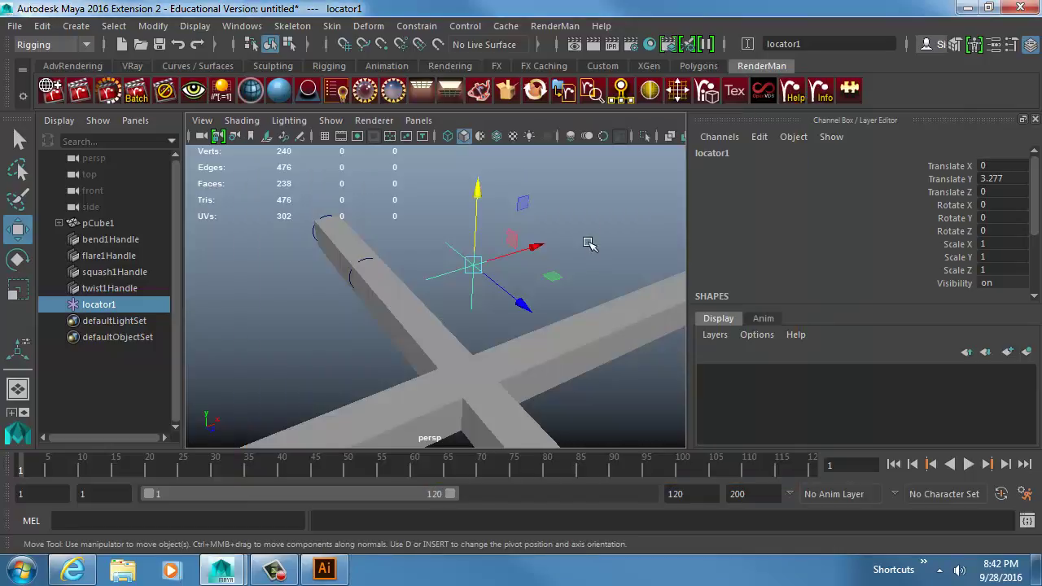
# Move the locator away from the crossing and make three duplicates of it, spread around the bars
pyautogui.keyDown('alt'); pyautogui.moveTo(589, 244); pyautogui.dragTo(537, 291); pyautogui.keyUp('alt')
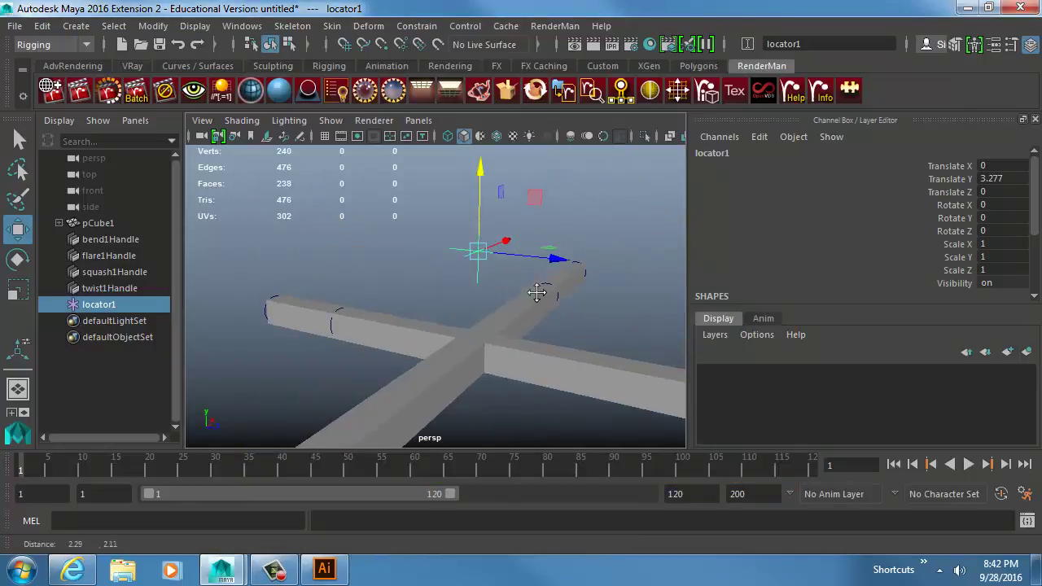
pyautogui.moveTo(477, 249); pyautogui.dragTo(405, 435)
pyautogui.hotkey('ctrl', 'd')
pyautogui.hotkey('ctrl', 'd')
pyautogui.hotkey('ctrl', 'd')
pyautogui.keyDown('alt'); pyautogui.moveTo(483, 409); pyautogui.dragTo(456, 344); pyautogui.keyUp('alt')
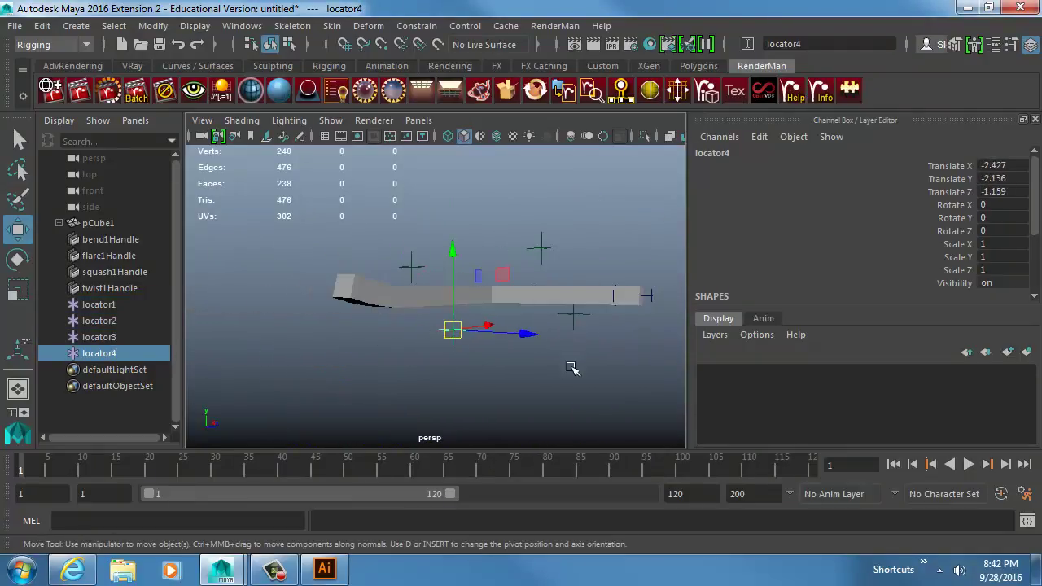
pyautogui.click(463, 384)
pyautogui.moveTo(463, 384)
pyautogui.keyDown('alt'); pyautogui.mouseDown()
pyautogui.moveTo(449, 384)
pyautogui.moveTo(474, 374)
pyautogui.mouseUp(); pyautogui.keyUp('alt')
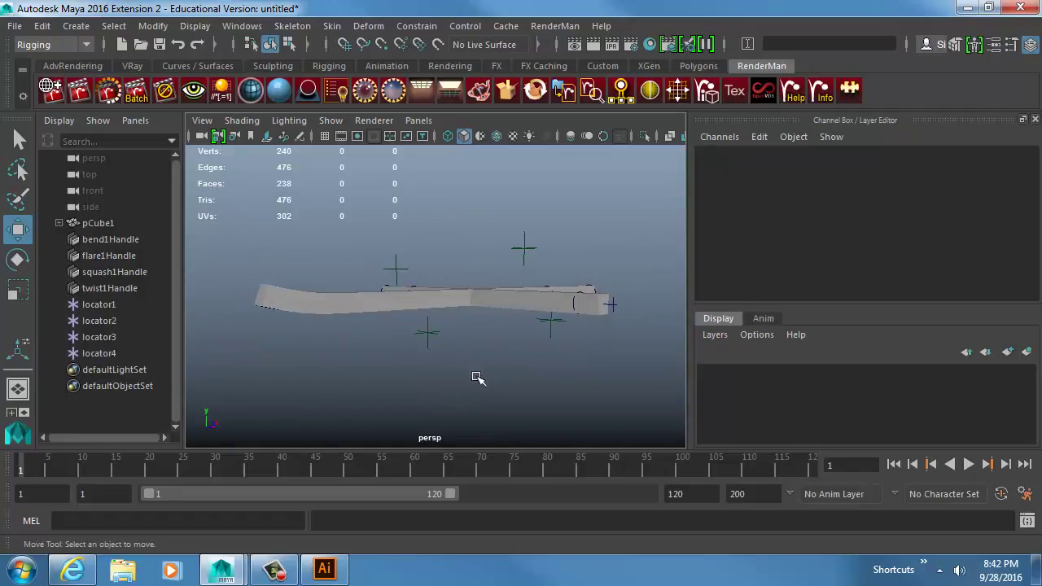
# Select all four locators around the bars and delete them
pyautogui.click(426, 333)
pyautogui.keyDown('shift'); pyautogui.click(398, 271); pyautogui.keyUp('shift')
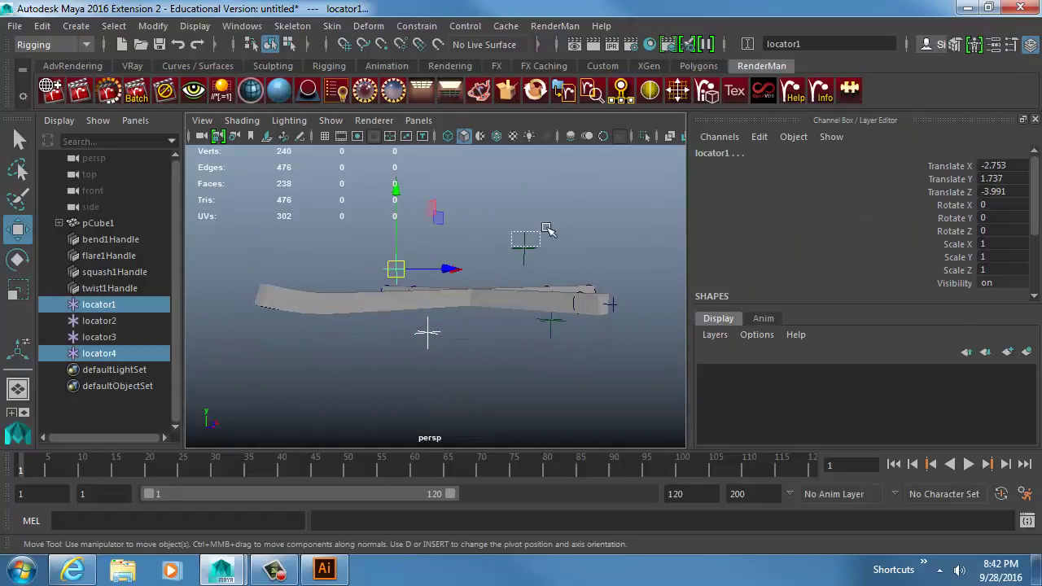
pyautogui.keyDown('shift'); pyautogui.click(524, 248); pyautogui.keyUp('shift')
pyautogui.keyDown('shift'); pyautogui.click(551, 322); pyautogui.keyUp('shift')
pyautogui.keyDown('alt'); pyautogui.moveTo(479, 335); pyautogui.dragTo(476, 360); pyautogui.keyUp('alt')
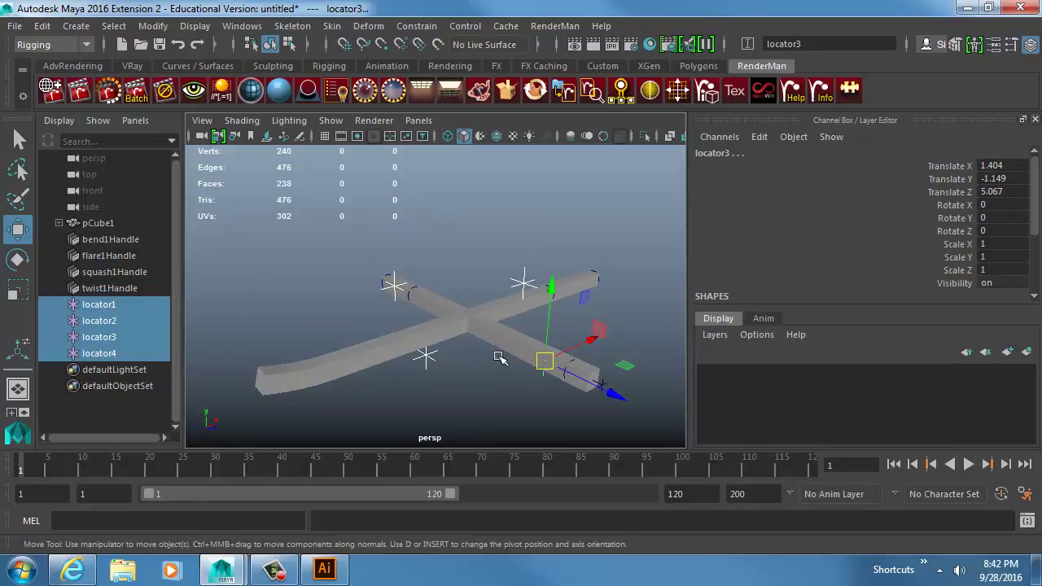
pyautogui.press('Delete')
pyautogui.keyDown('alt'); pyautogui.moveTo(396, 327); pyautogui.dragTo(428, 295); pyautogui.keyUp('alt')
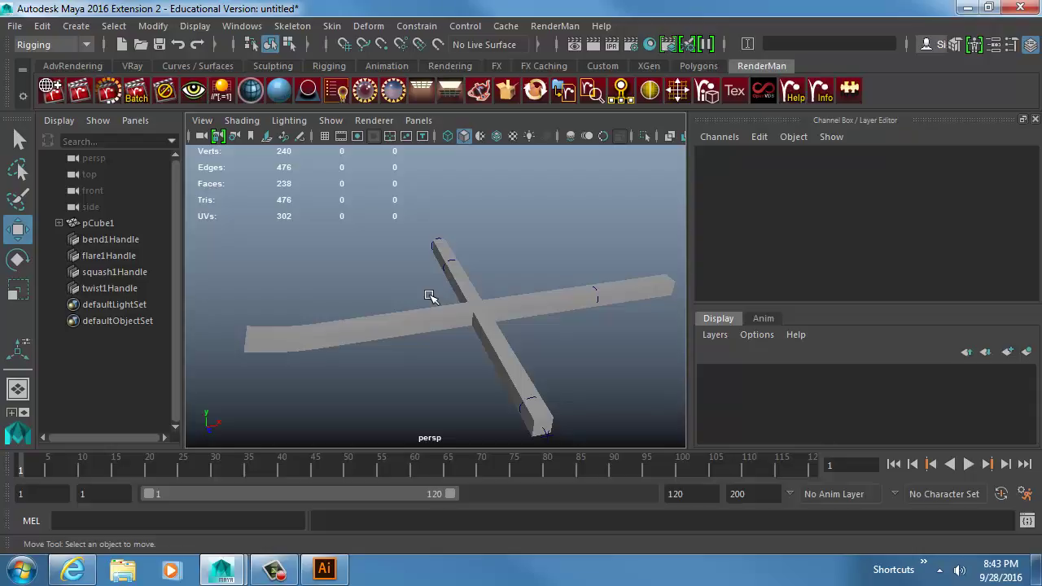
# Switch to Illustrator and create a new portrait Letter document with the Print profile
pyautogui.hotkey('alt', 'Tab')
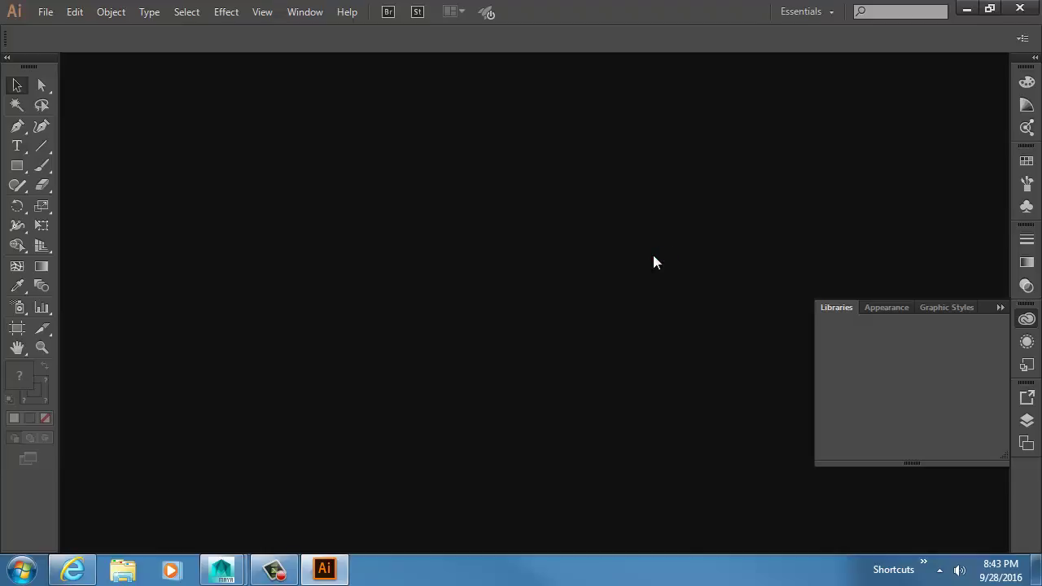
pyautogui.hotkey('ctrl', 'n')
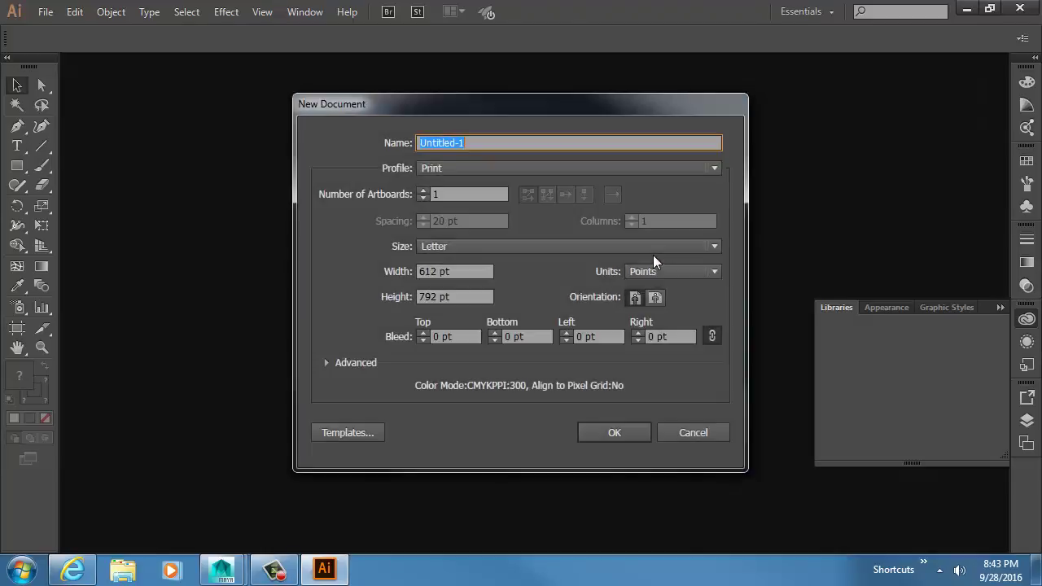
pyautogui.click(592, 431)
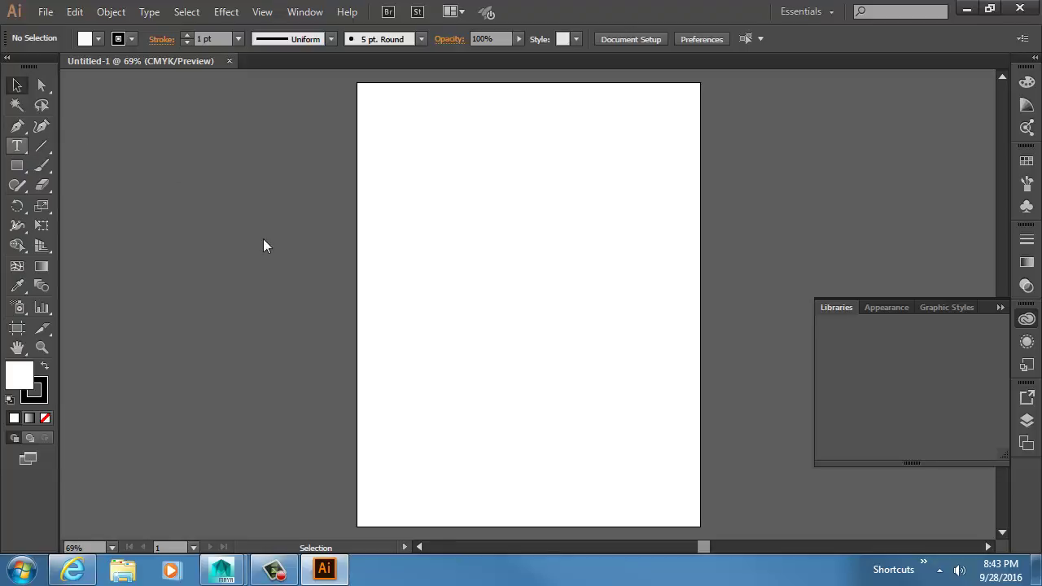
# Activate the Type tool, show the Glyphs collection at a taller size and browse to Myriad Pro's Greek characters
pyautogui.press('t')
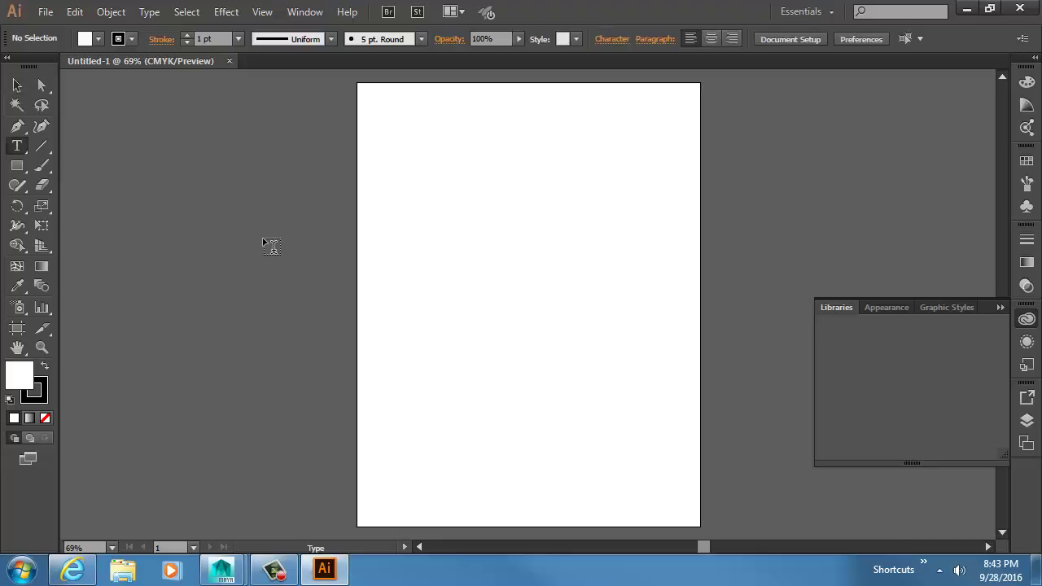
pyautogui.click(151, 12)
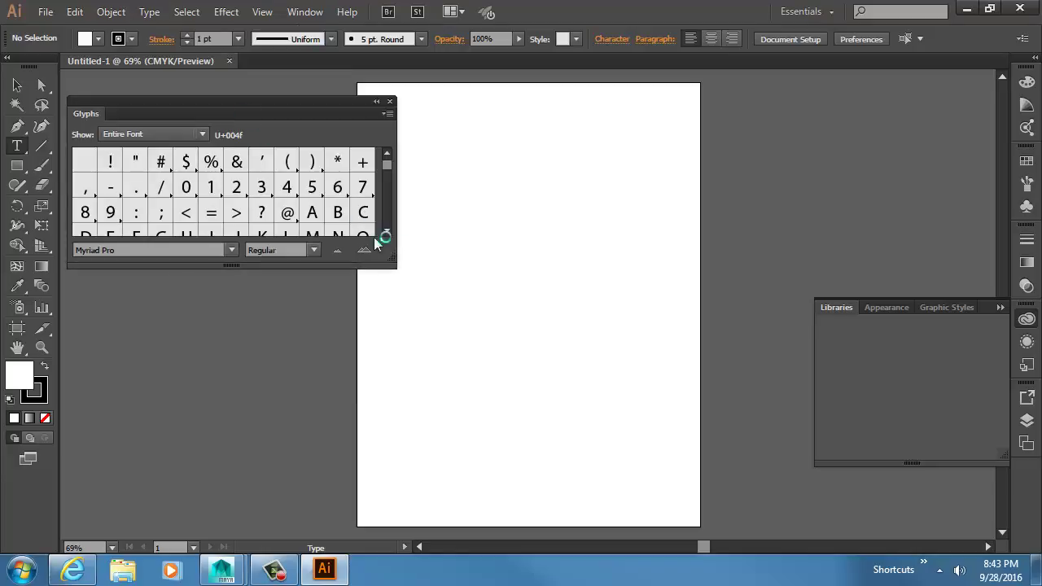
pyautogui.moveTo(388, 254); pyautogui.dragTo(407, 478)
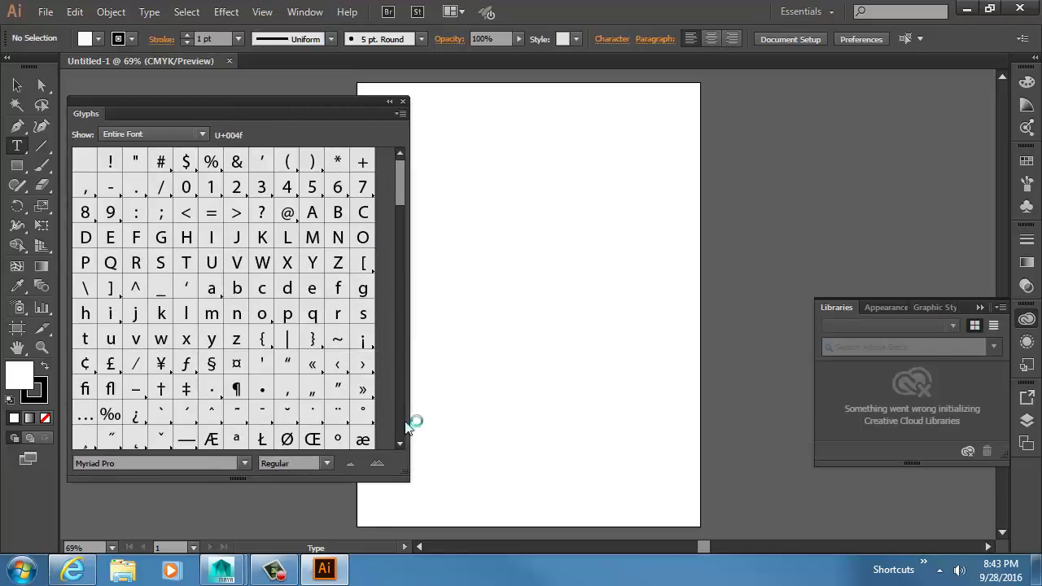
pyautogui.moveTo(404, 207); pyautogui.dragTo(403, 313)
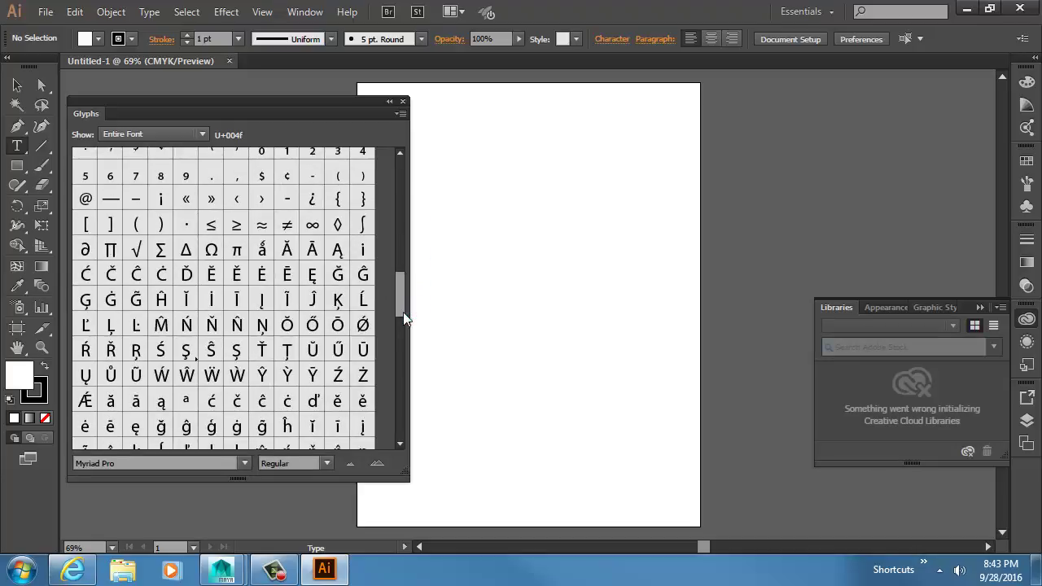
pyautogui.moveTo(403, 312); pyautogui.dragTo(398, 359)
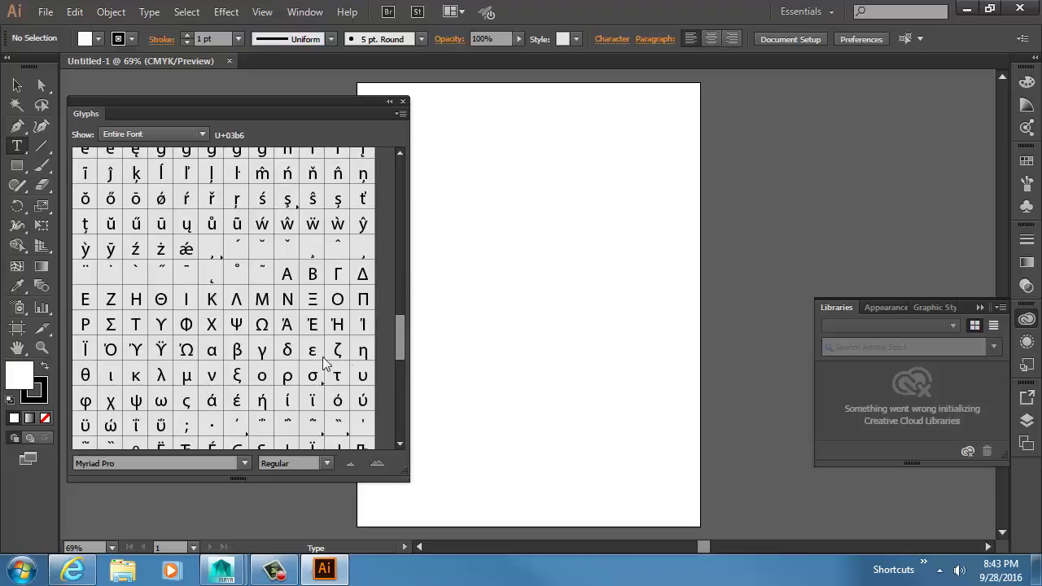
# Examine the Greek and Cyrillic glyphs of Myriad Pro, picking out Ω, ς and Ђ
pyautogui.click(262, 326)
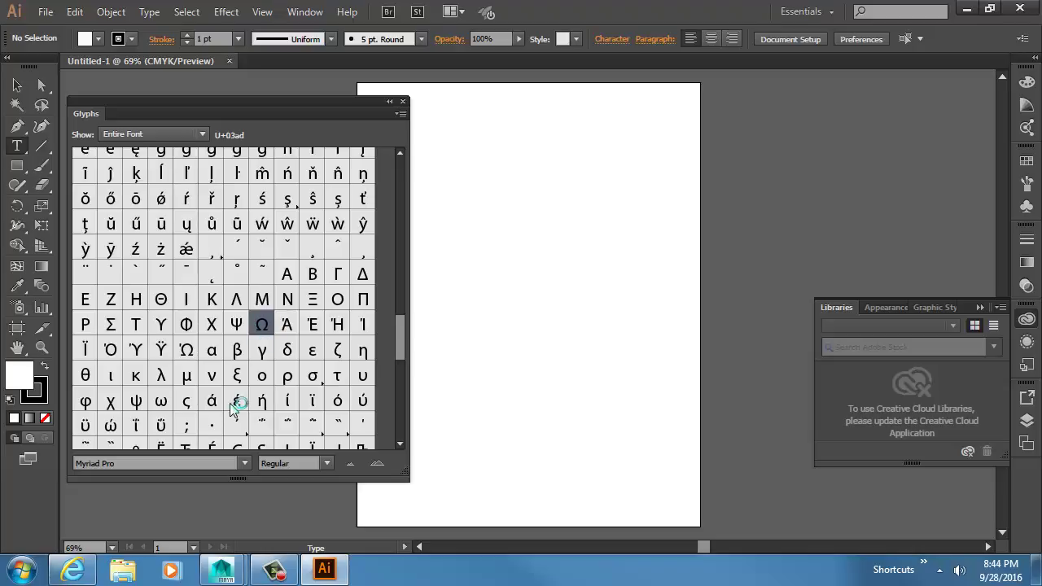
pyautogui.click(186, 401)
pyautogui.moveTo(399, 340); pyautogui.dragTo(393, 362)
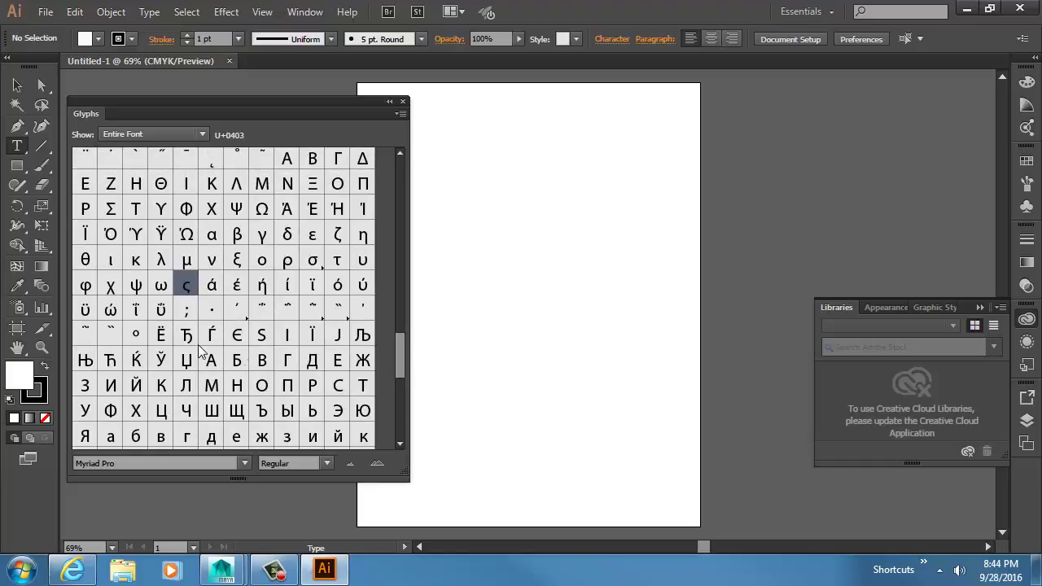
pyautogui.click(186, 335)
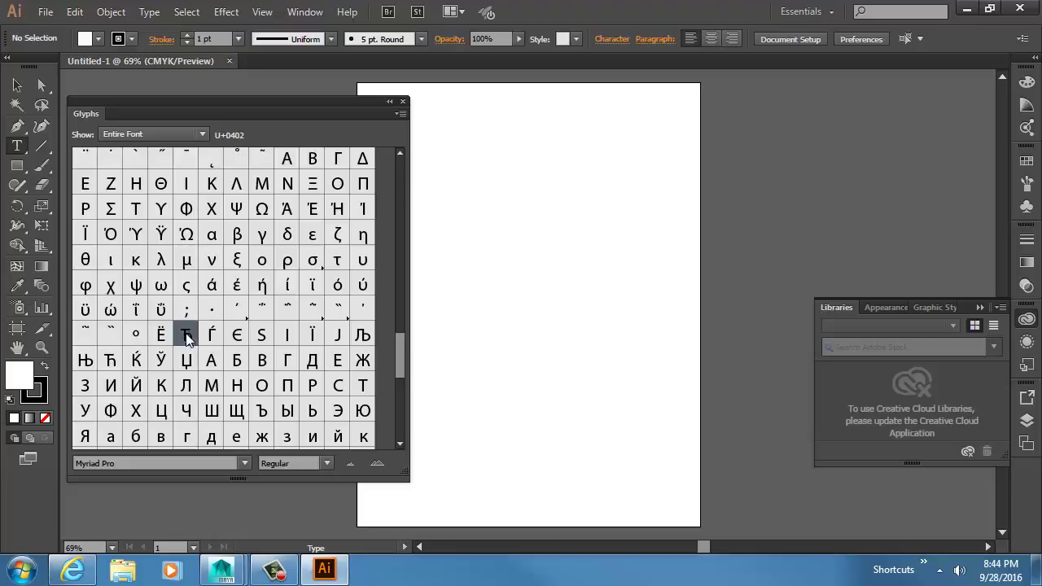
# Draw a text frame in the upper part of the artboard, insert the glyph Ђ and set its size to 72 pt
pyautogui.moveTo(489, 172); pyautogui.dragTo(598, 250)
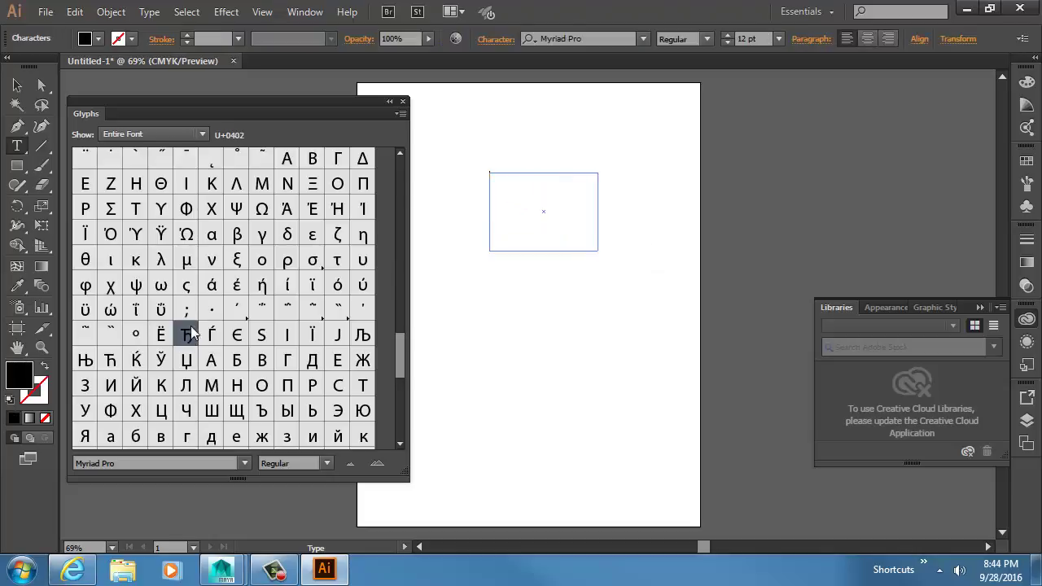
pyautogui.doubleClick(187, 336)
pyautogui.click(404, 100)
pyautogui.press('Escape')
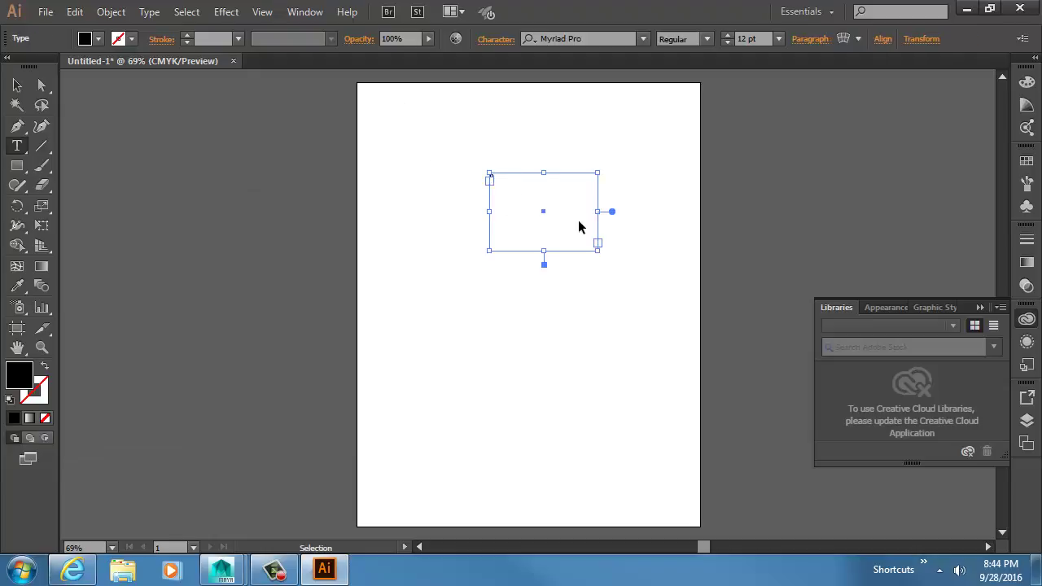
pyautogui.click(778, 38)
pyautogui.click(800, 328)
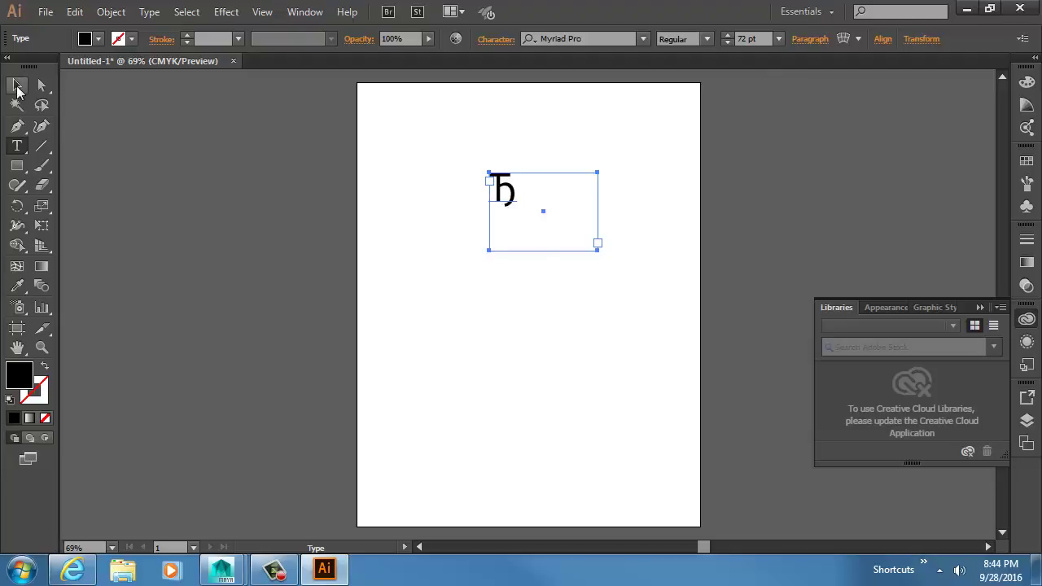
# Enlarge the text frame around the Ђ glyph and reposition it nearer the middle of the artboard
pyautogui.click(17, 86)
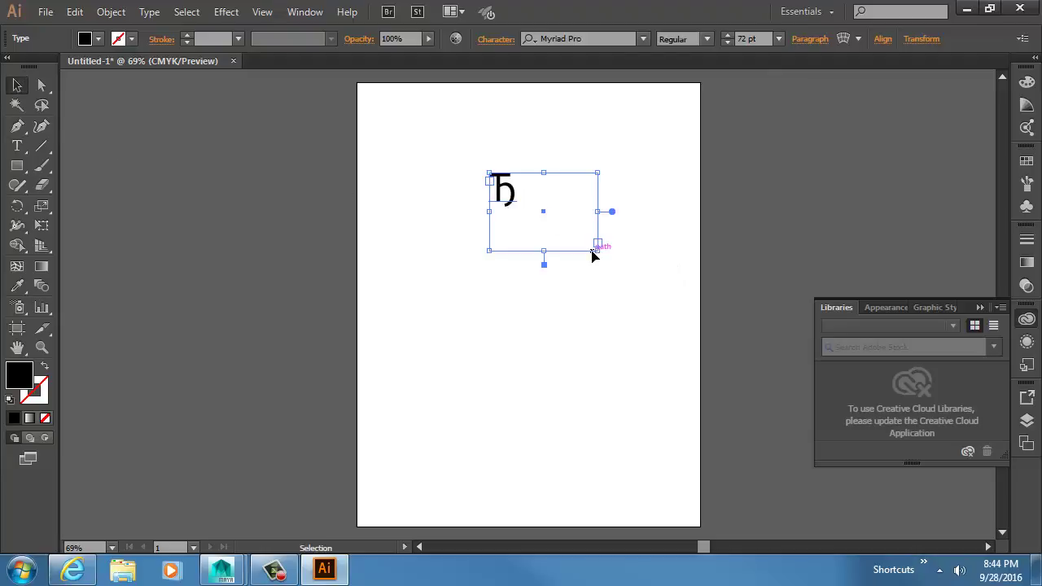
pyautogui.moveTo(598, 250); pyautogui.dragTo(684, 312)
pyautogui.moveTo(544, 212); pyautogui.dragTo(456, 247)
pyautogui.moveTo(506, 186); pyautogui.dragTo(469, 214)
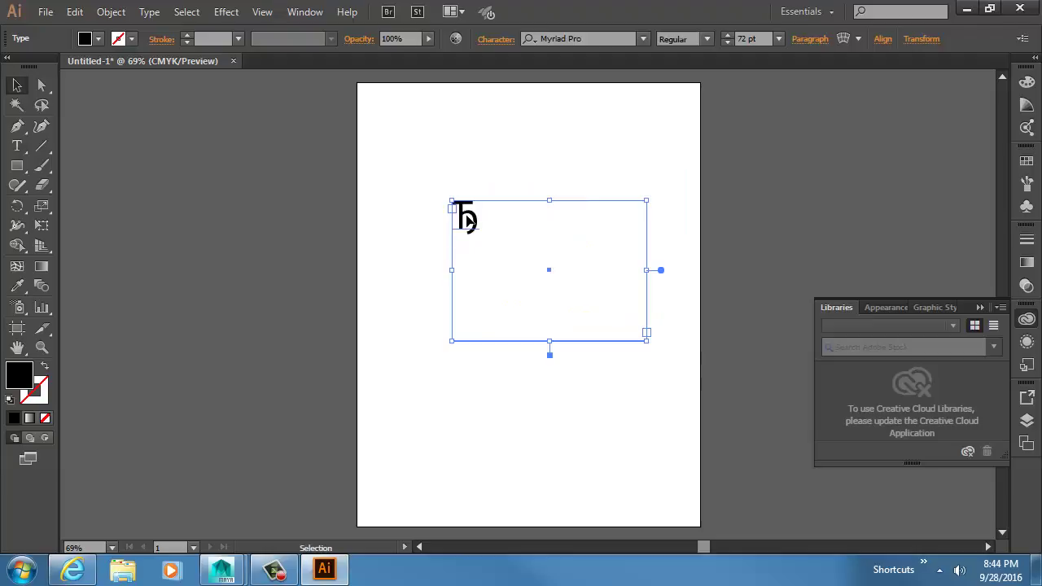
# Convert the Ђ glyph in the text frame to outlines and select the outlined shape
pyautogui.click(123, 12)
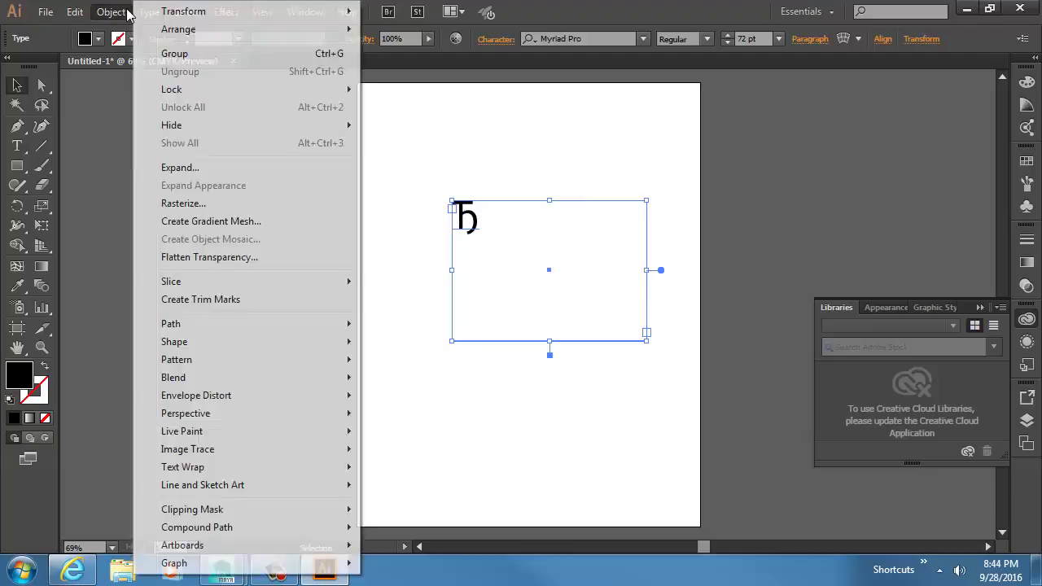
pyautogui.click(128, 13)
pyautogui.click(150, 11)
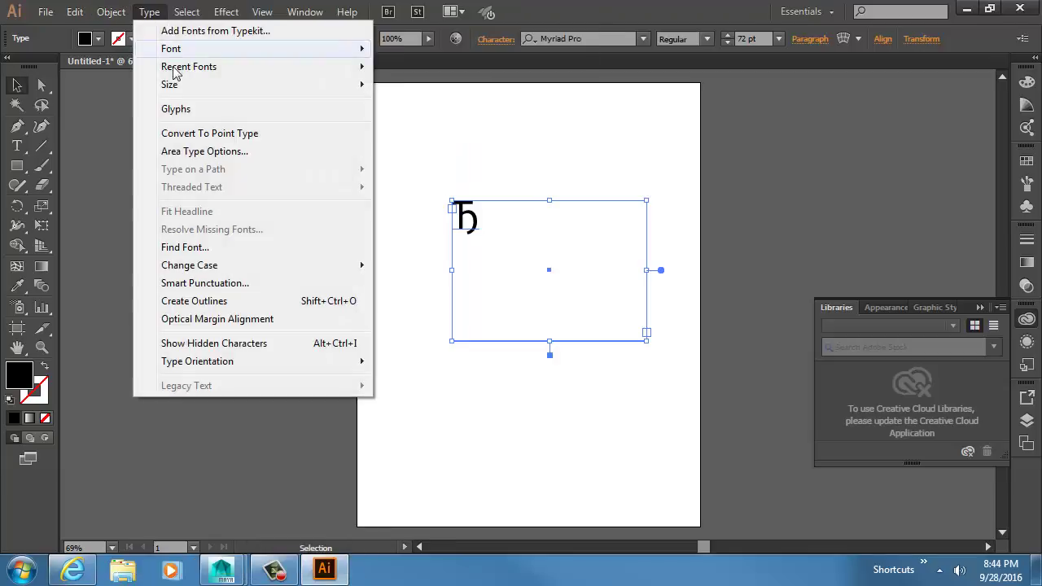
pyautogui.click(225, 301)
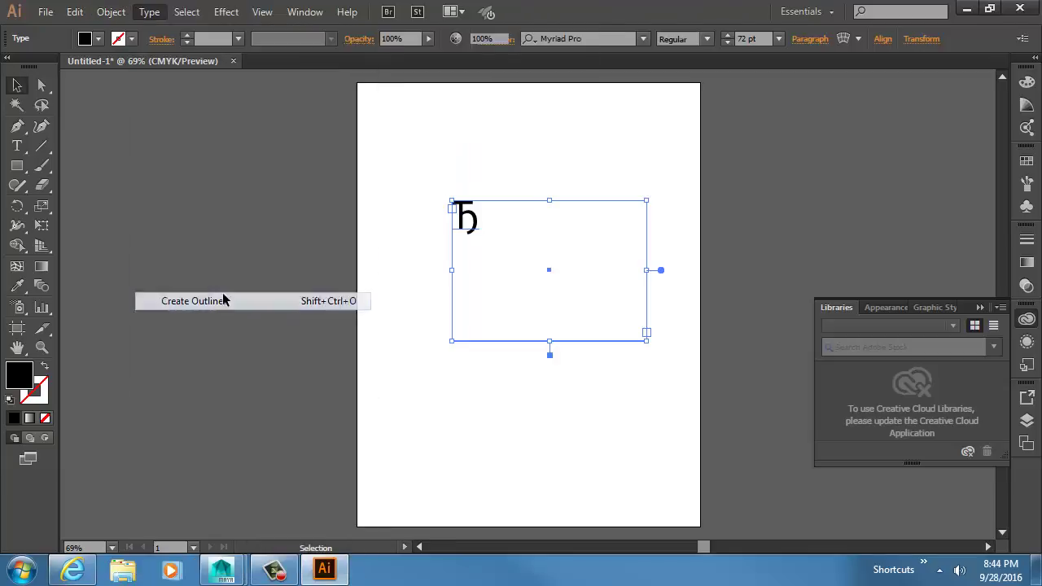
pyautogui.click(432, 188)
pyautogui.moveTo(433, 186); pyautogui.dragTo(513, 285)
pyautogui.click(509, 219)
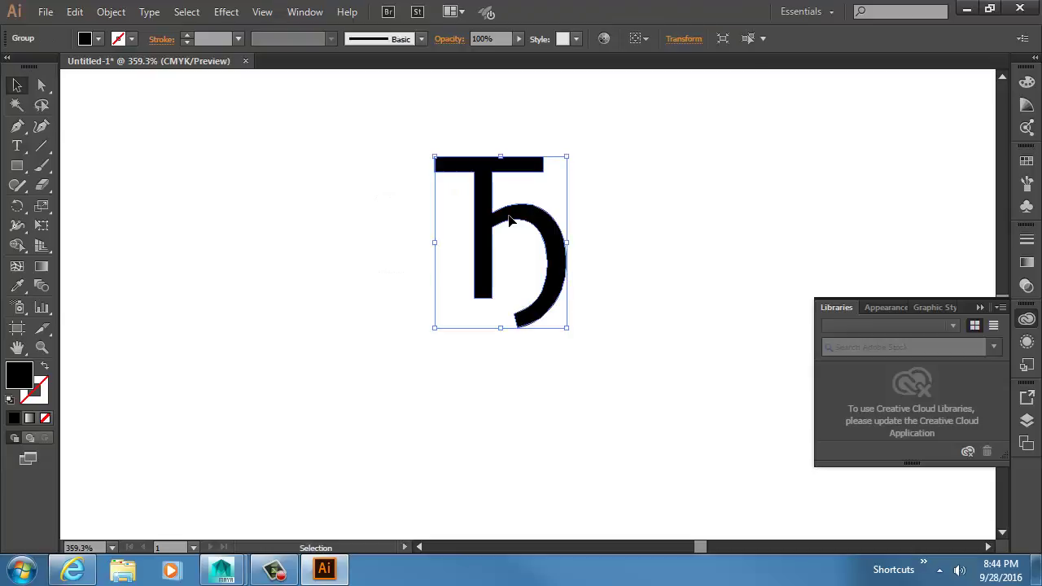
# Save the document to the Desktop in Adobe Illustrator format with the file name IllustratorCurve
pyautogui.click(45, 11)
pyautogui.click(81, 163)
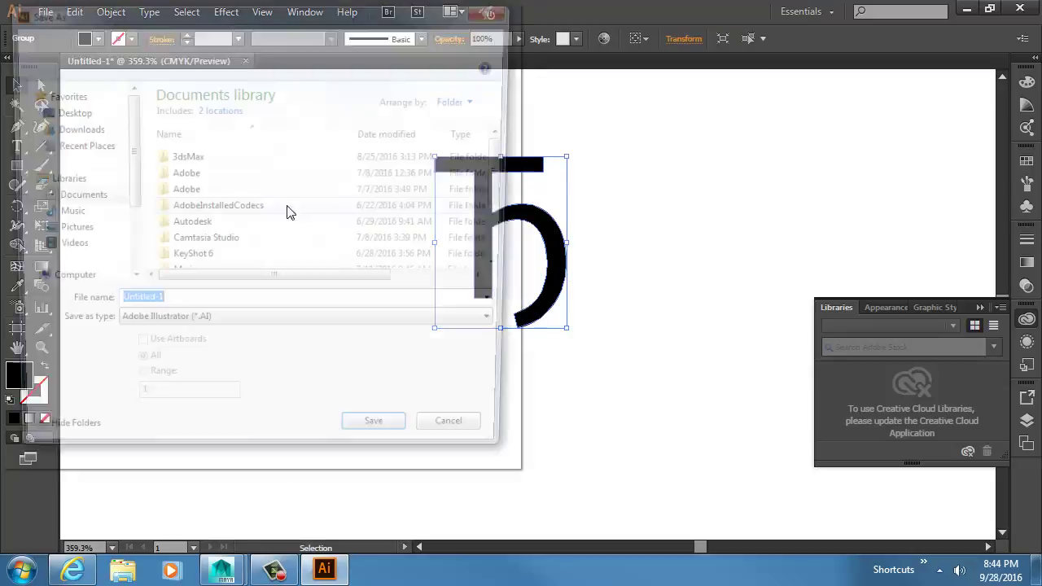
pyautogui.click(61, 111)
pyautogui.click(205, 307)
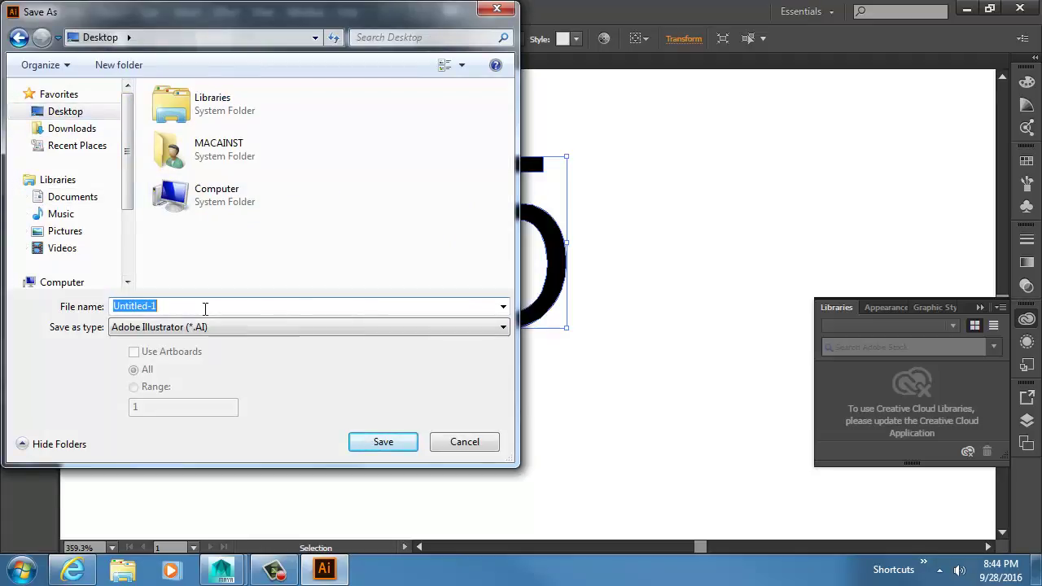
pyautogui.write('1llu')
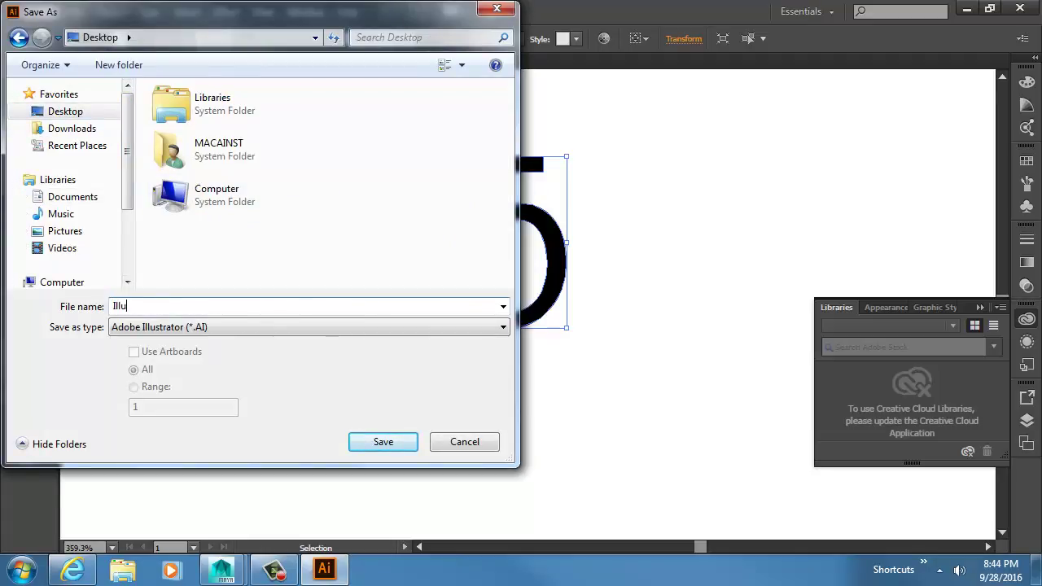
pyautogui.write('StratorCurve')
pyautogui.press('Return')
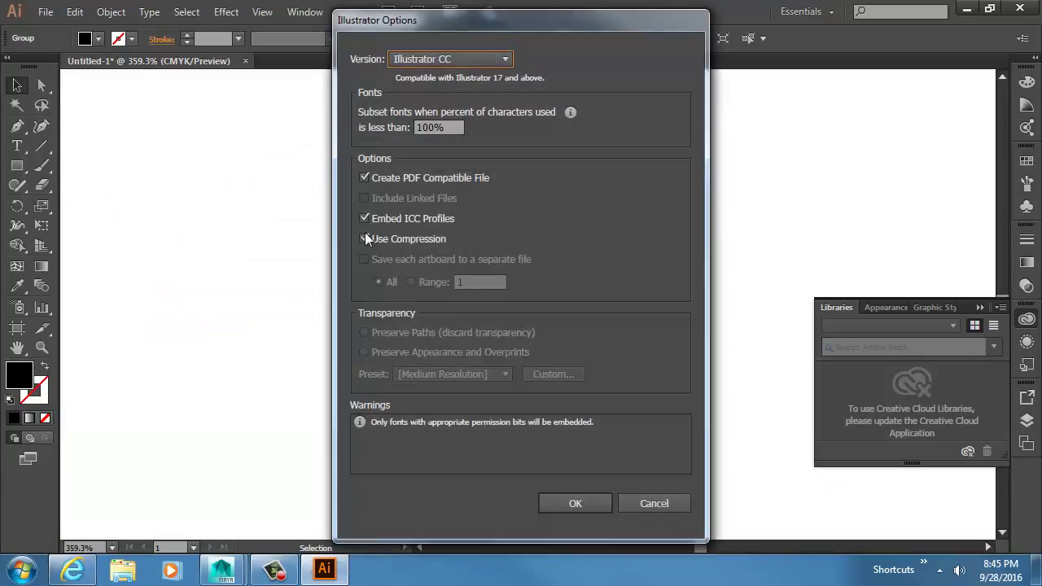
# Set the saved file's version to Illustrator 8 and complete the save in the legacy format
pyautogui.click(429, 61)
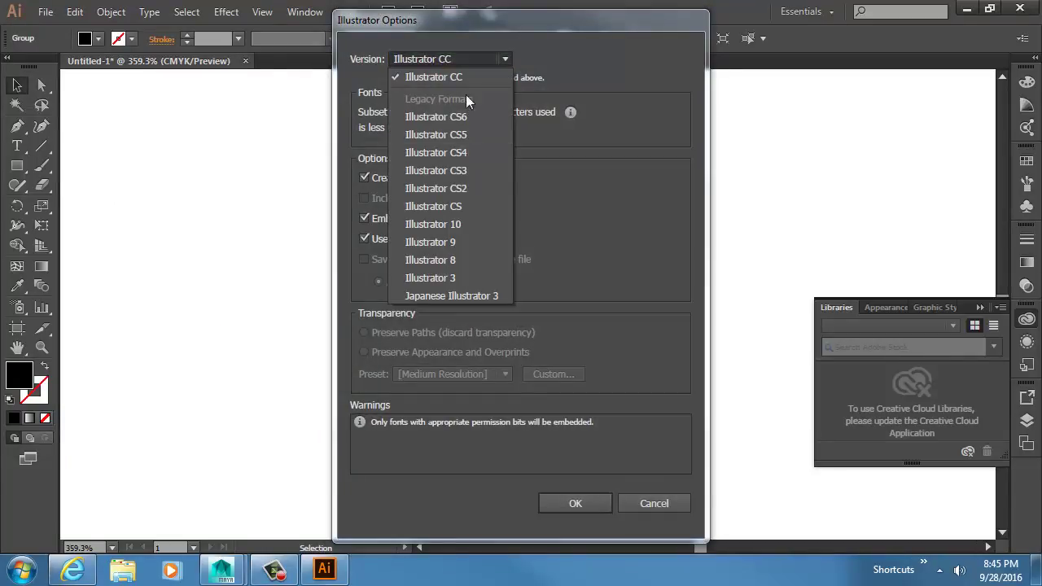
pyautogui.click(448, 260)
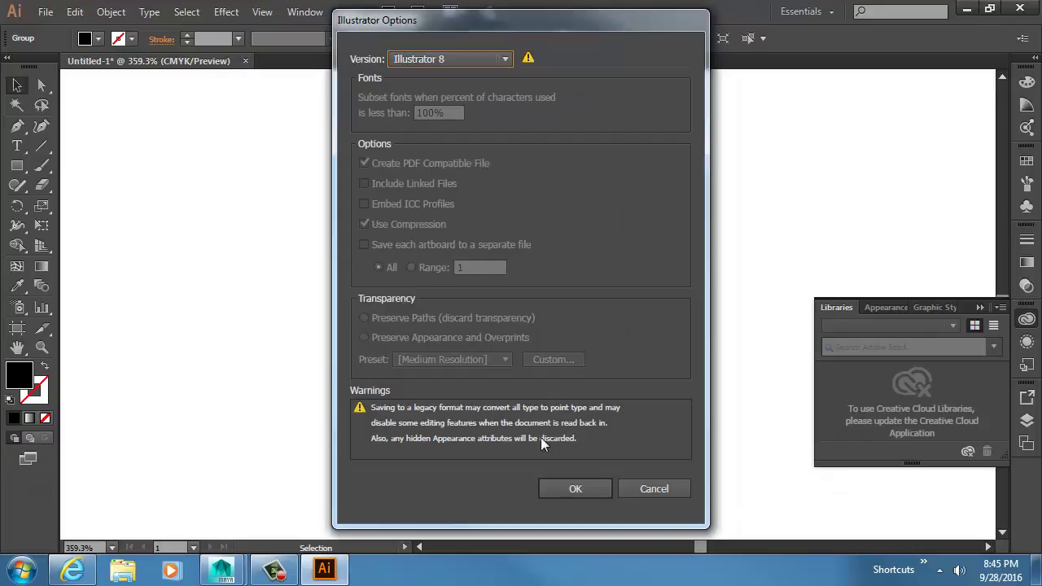
pyautogui.click(558, 487)
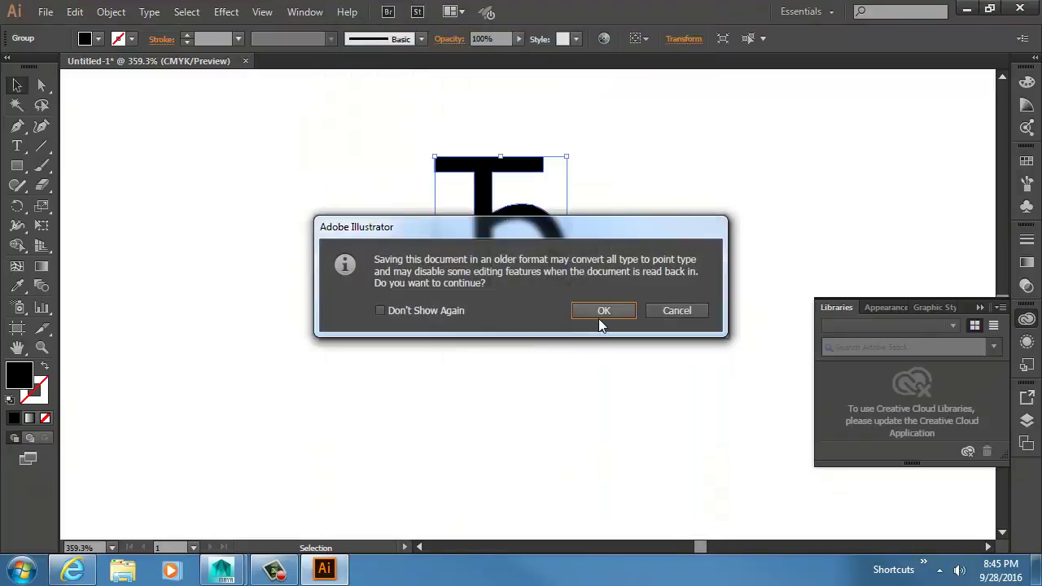
pyautogui.click(603, 313)
# Switch to Maya and import IllustratorCurve.ai from the Desktop as an Adobe Illustrator object of type Curves
pyautogui.hotkey('alt', 'Tab')
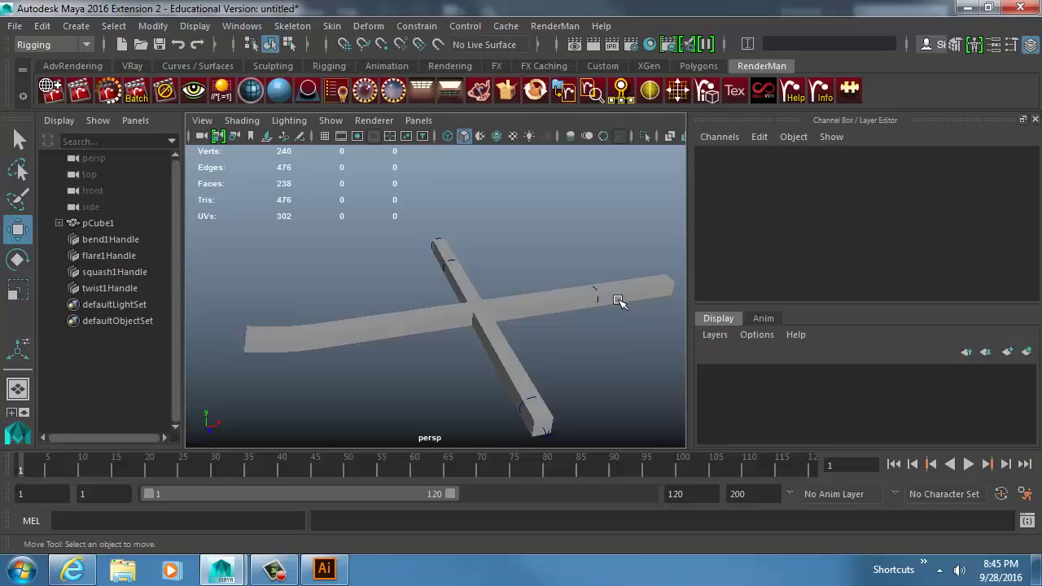
pyautogui.click(76, 26)
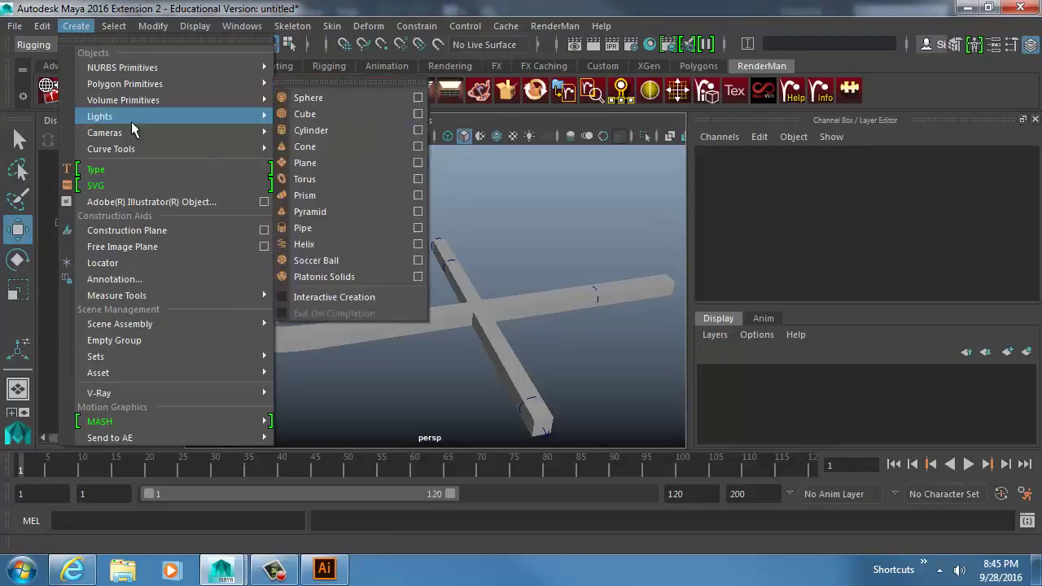
pyautogui.moveTo(199, 400)
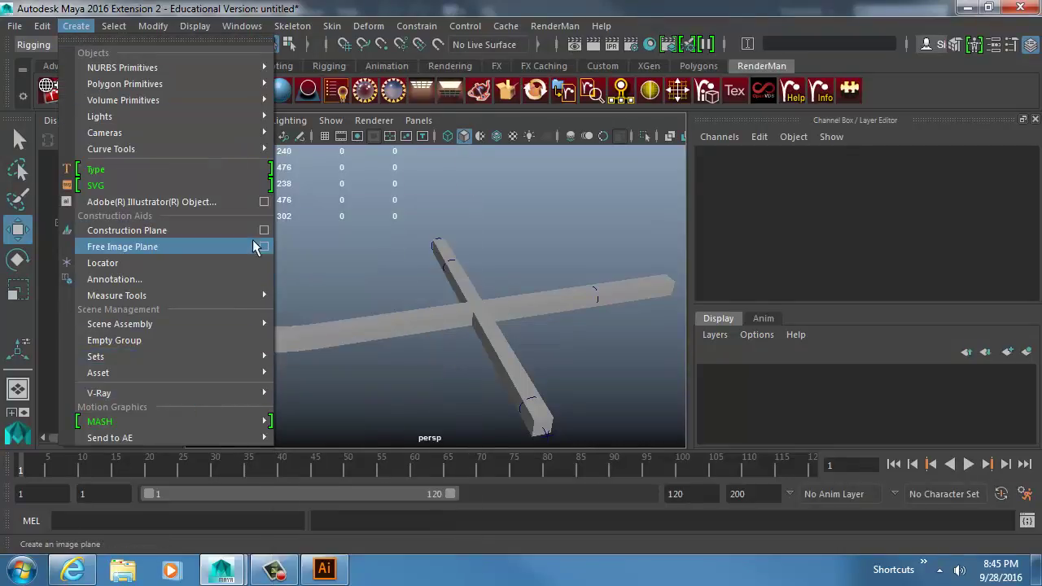
pyautogui.click(260, 204)
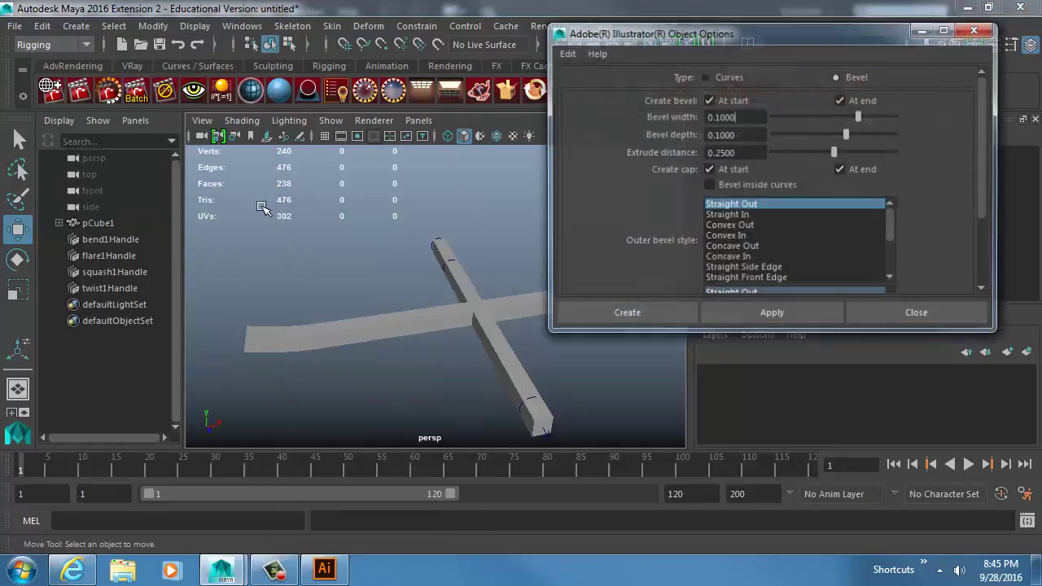
pyautogui.click(704, 76)
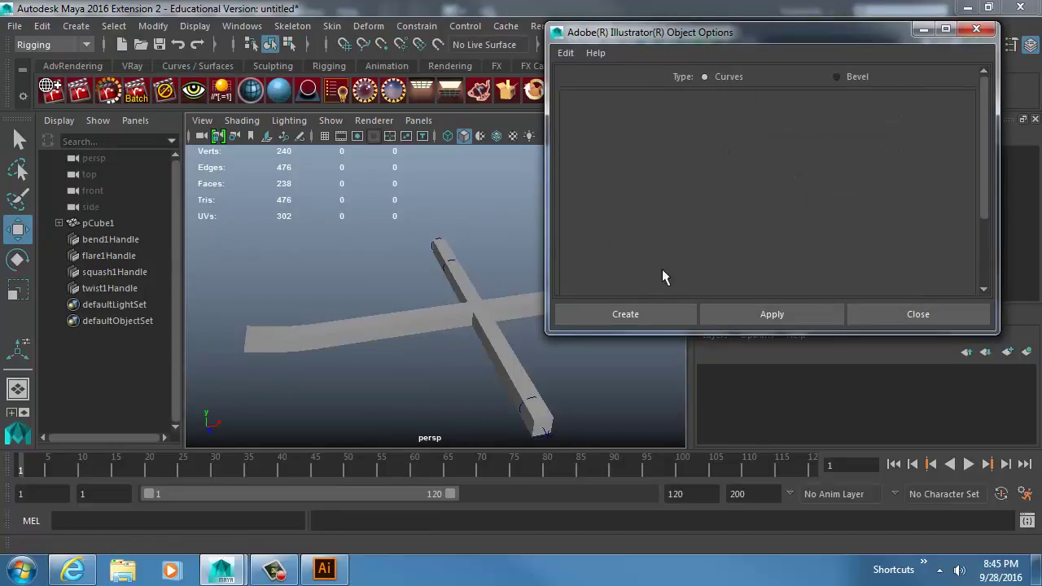
pyautogui.click(623, 314)
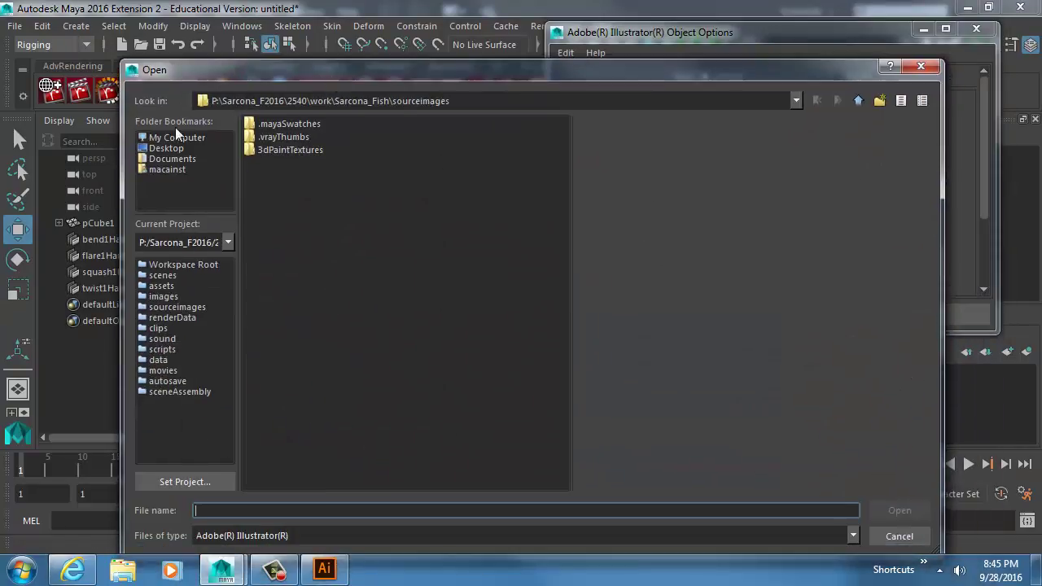
pyautogui.click(167, 149)
pyautogui.doubleClick(293, 123)
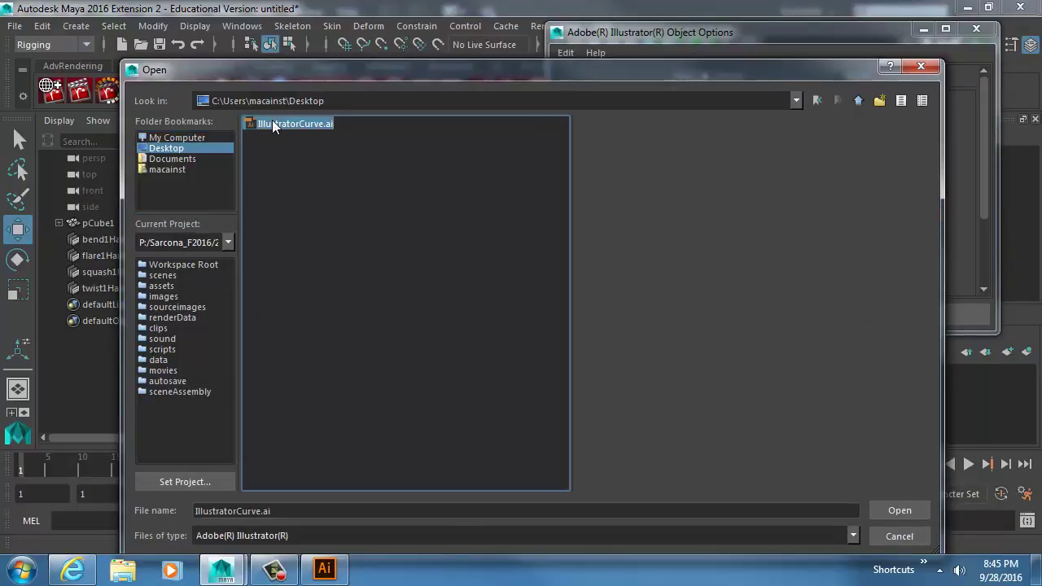
# Expand the imported IllustratorCurves1 hierarchy and unparent curve1 from its CompoundCurve1 group
pyautogui.keyDown('alt'); pyautogui.moveTo(496, 348); pyautogui.dragTo(507, 319); pyautogui.keyUp('alt')
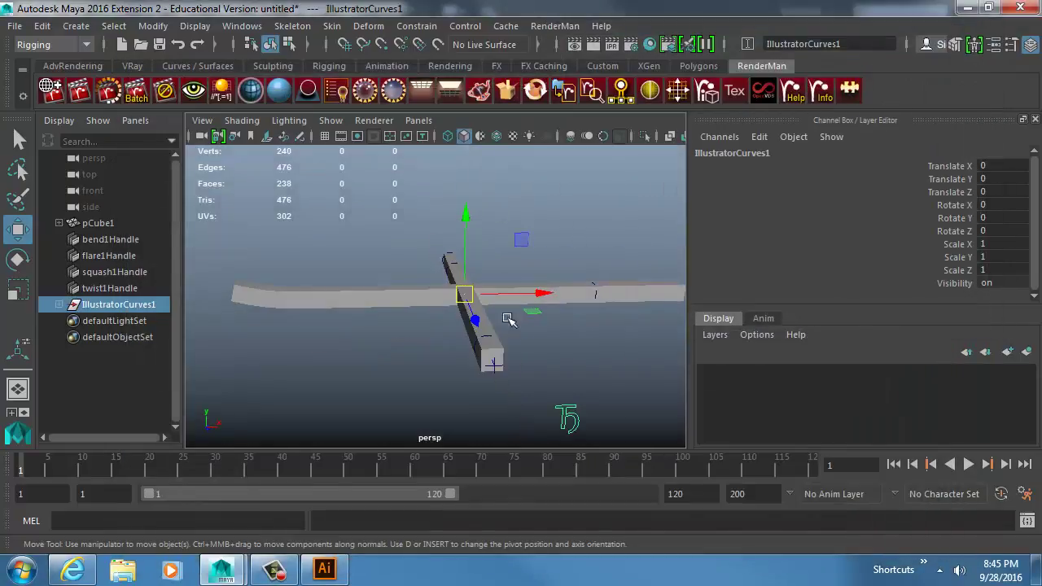
pyautogui.keyDown('alt'); pyautogui.moveTo(575, 339); pyautogui.dragTo(516, 291, button='middle'); pyautogui.keyUp('alt')
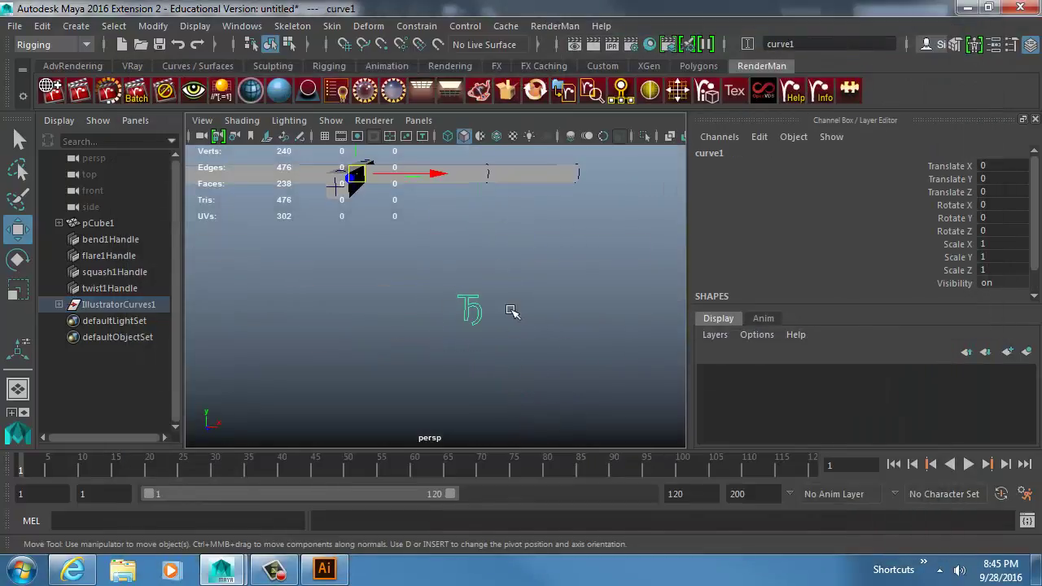
pyautogui.click(59, 305)
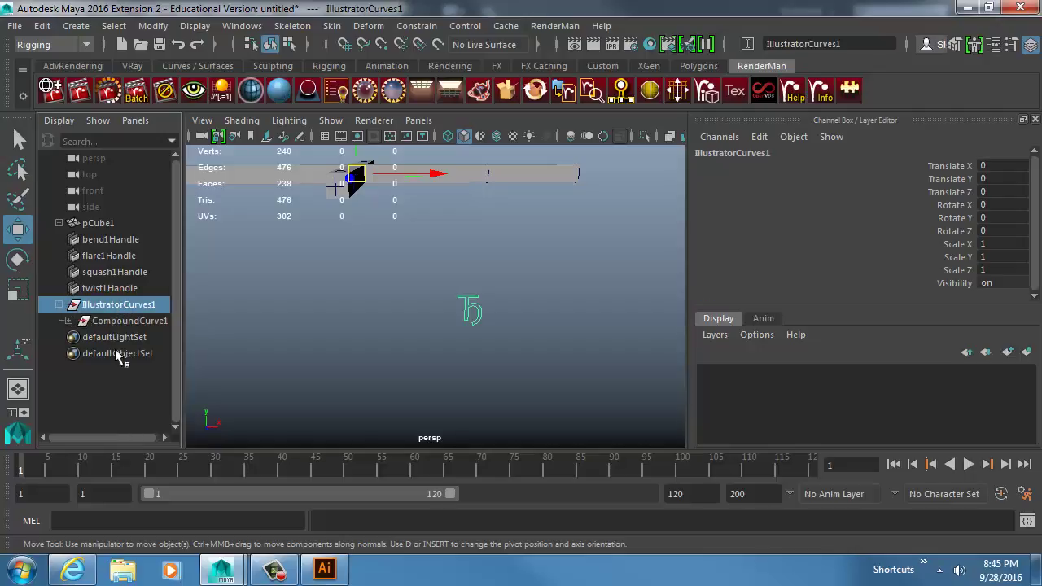
pyautogui.click(68, 321)
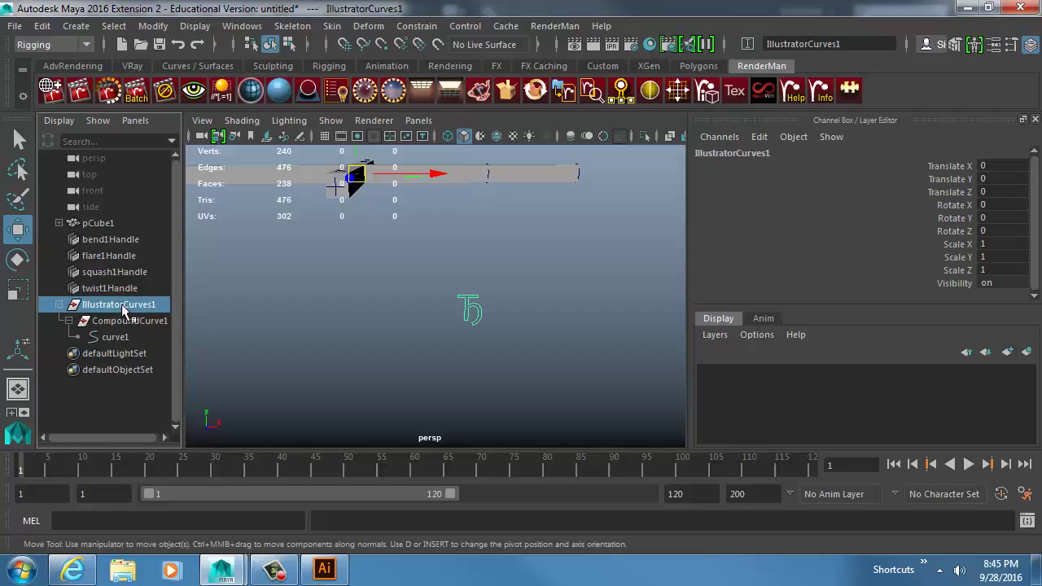
pyautogui.keyDown('ctrl'); pyautogui.click(128, 320); pyautogui.keyUp('ctrl')
pyautogui.click(114, 337)
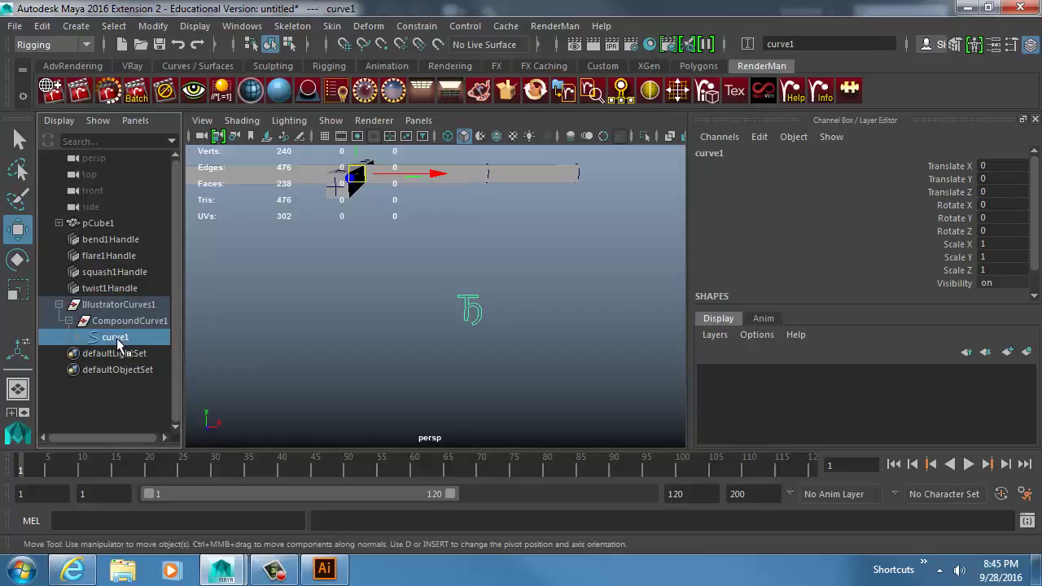
pyautogui.hotkey('shift', 'p')
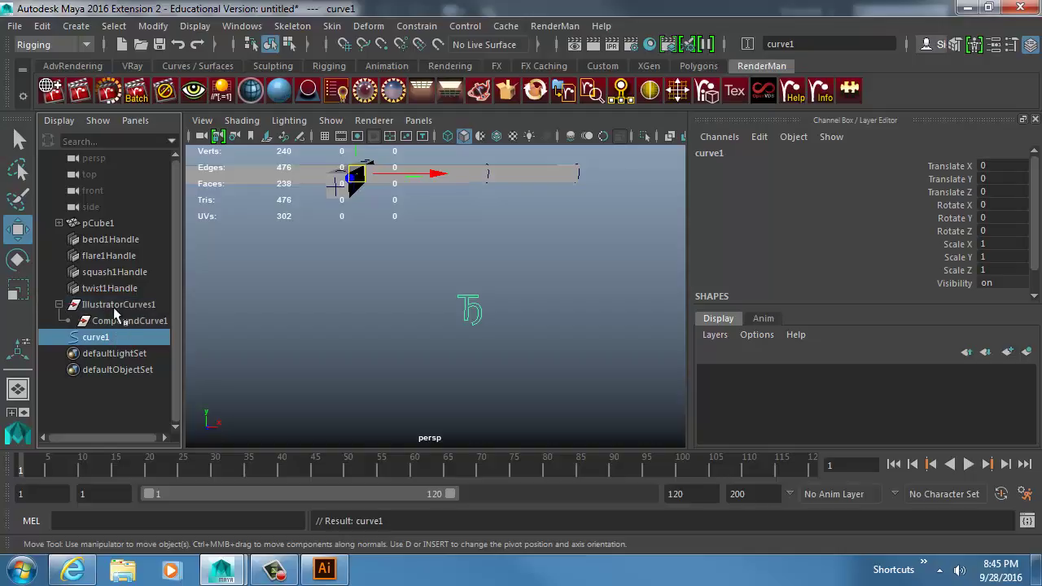
# Delete the leftover IllustratorCurves1 group and select the Ђ curve
pyautogui.click(123, 305)
pyautogui.press('Delete')
pyautogui.moveTo(448, 273); pyautogui.dragTo(492, 330)
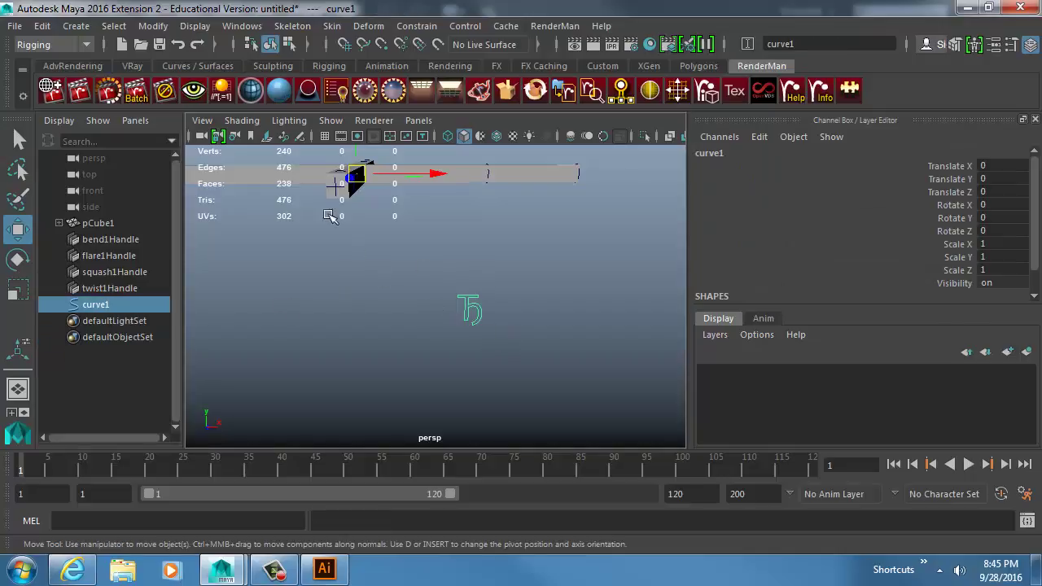
# Center the Ђ curve's pivot and move it above the middle of the crossed bars, to about X -6.9, Y 14
pyautogui.click(154, 26)
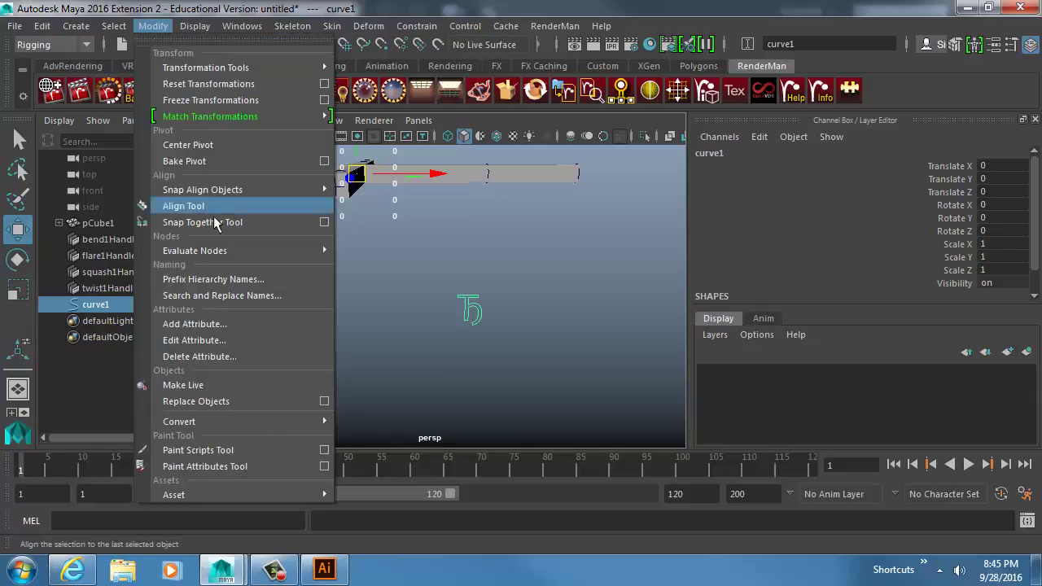
pyautogui.click(195, 147)
pyautogui.keyDown('alt'); pyautogui.moveTo(434, 273); pyautogui.dragTo(458, 298, button='middle'); pyautogui.keyUp('alt')
pyautogui.moveTo(548, 283); pyautogui.dragTo(444, 114)
pyautogui.keyDown('alt'); pyautogui.moveTo(418, 168); pyautogui.dragTo(446, 337, button='middle'); pyautogui.keyUp('alt')
pyautogui.keyDown('alt'); pyautogui.moveTo(447, 338); pyautogui.dragTo(480, 330); pyautogui.keyUp('alt')
pyautogui.moveTo(488, 244); pyautogui.dragTo(481, 205)
pyautogui.keyDown('alt'); pyautogui.moveTo(443, 325); pyautogui.dragTo(464, 285); pyautogui.keyUp('alt')
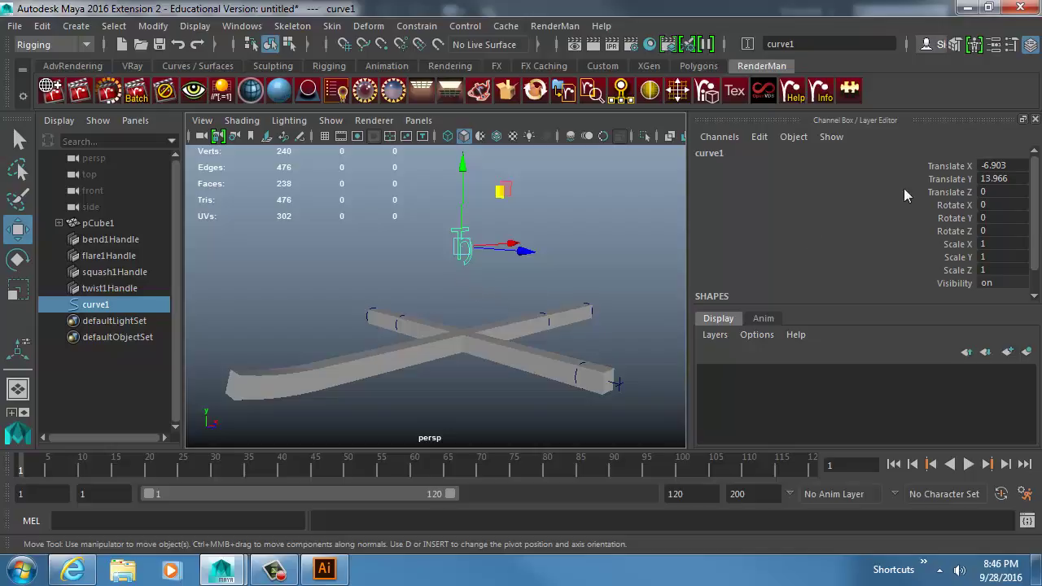
# Freeze the transformations of the Ђ curve at its position above the crossed bars
pyautogui.moveTo(961, 166); pyautogui.dragTo(963, 177)
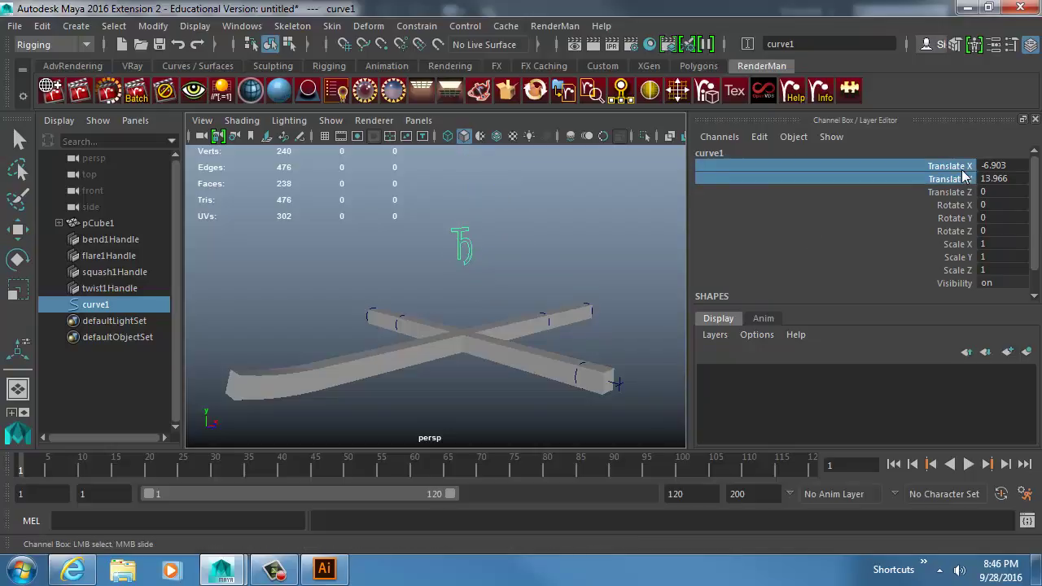
pyautogui.click(966, 166)
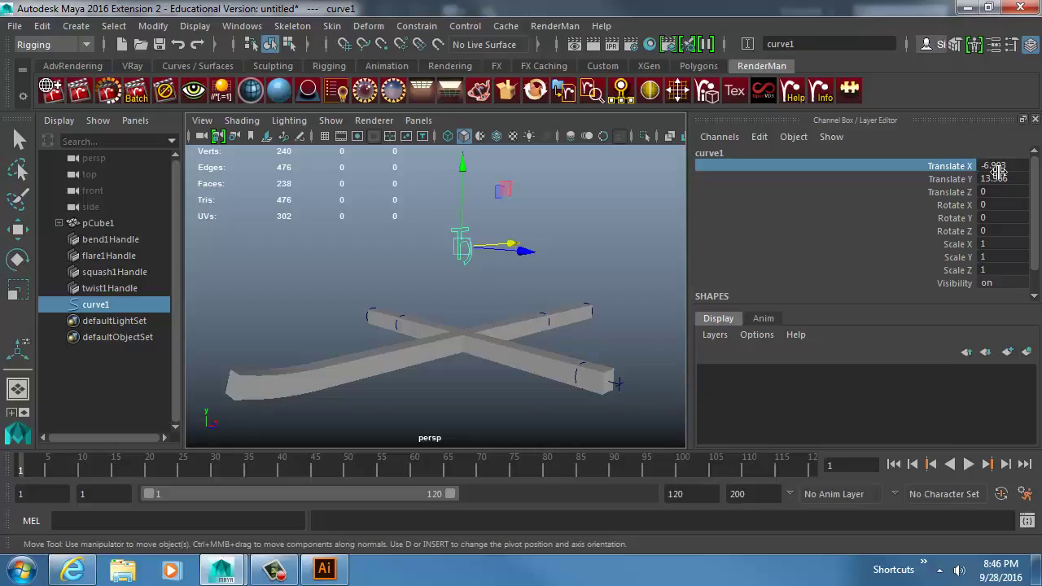
pyautogui.click(152, 25)
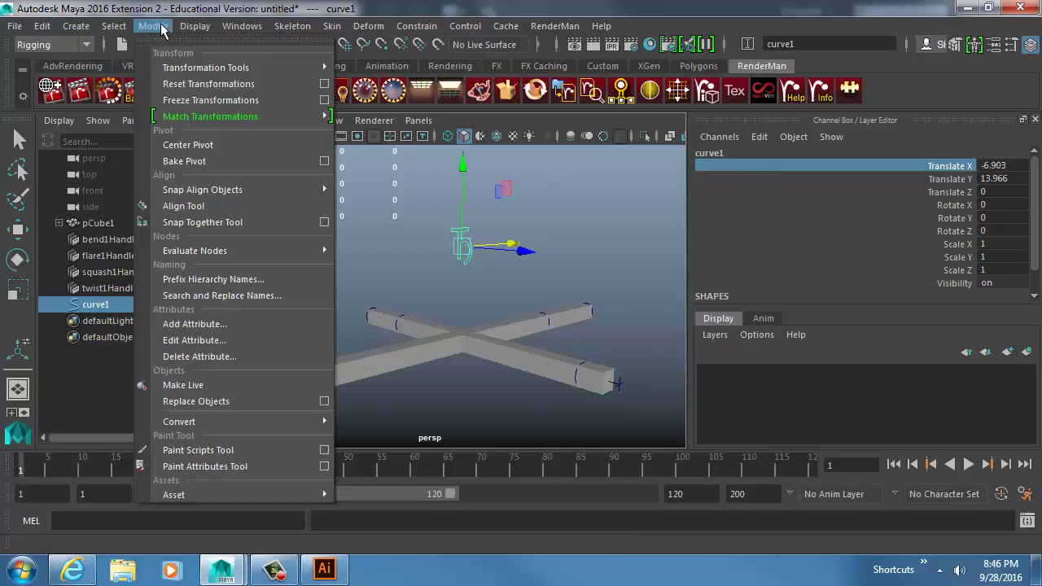
pyautogui.click(195, 100)
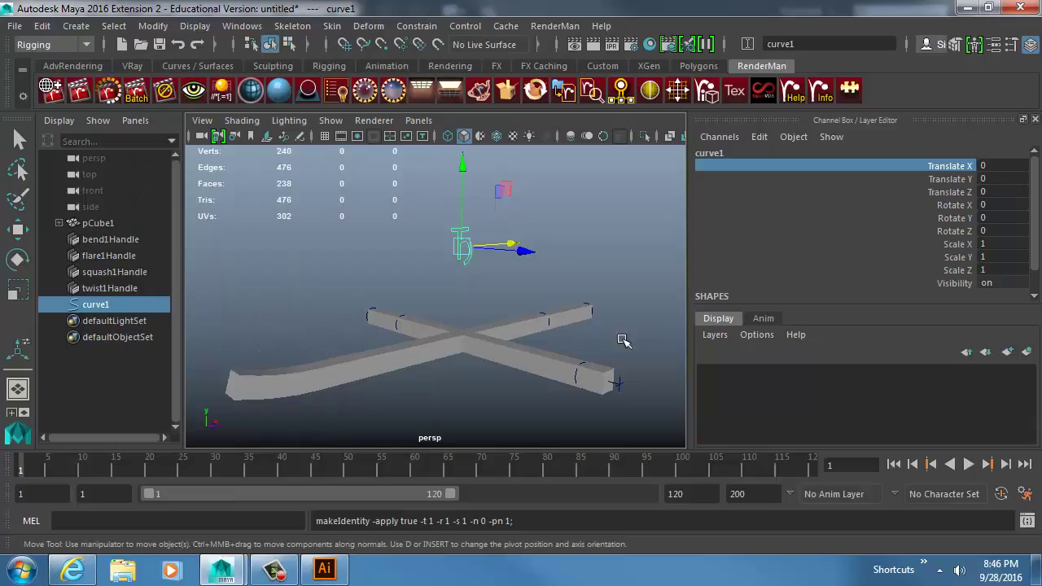
# Hide the Translate, Rotate and Scale channels of the Ђ curve
pyautogui.keyDown('alt'); pyautogui.moveTo(622, 340); pyautogui.dragTo(592, 311); pyautogui.keyUp('alt')
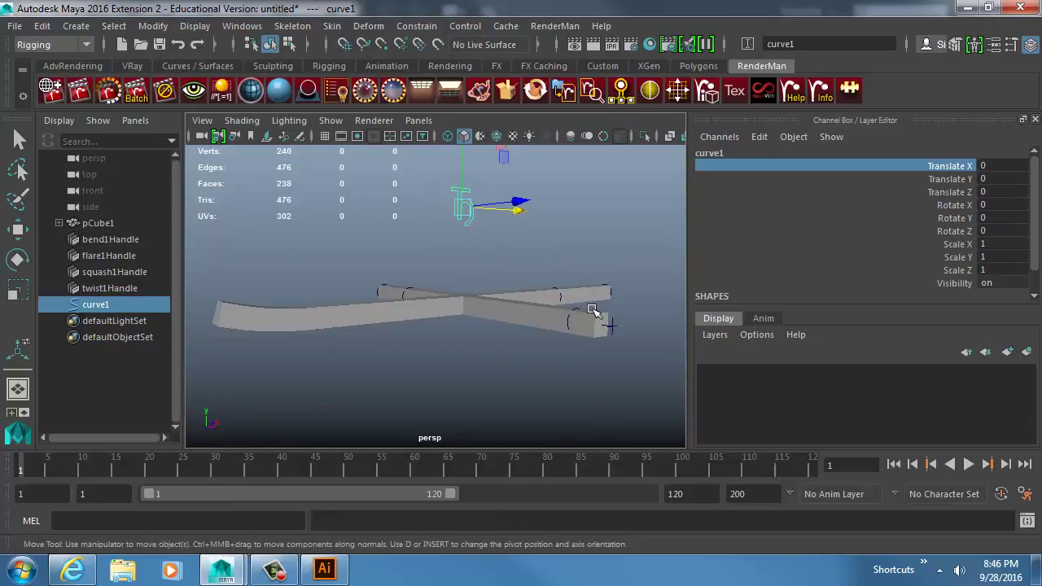
pyautogui.moveTo(938, 176); pyautogui.dragTo(935, 271)
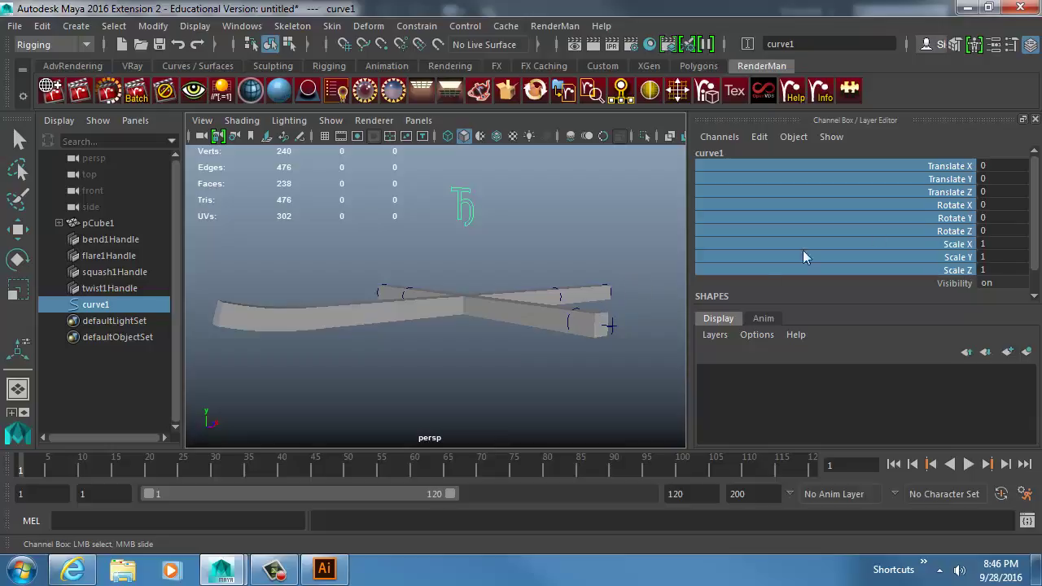
pyautogui.moveTo(941, 270); pyautogui.dragTo(947, 171)
pyautogui.rightClick(873, 190)
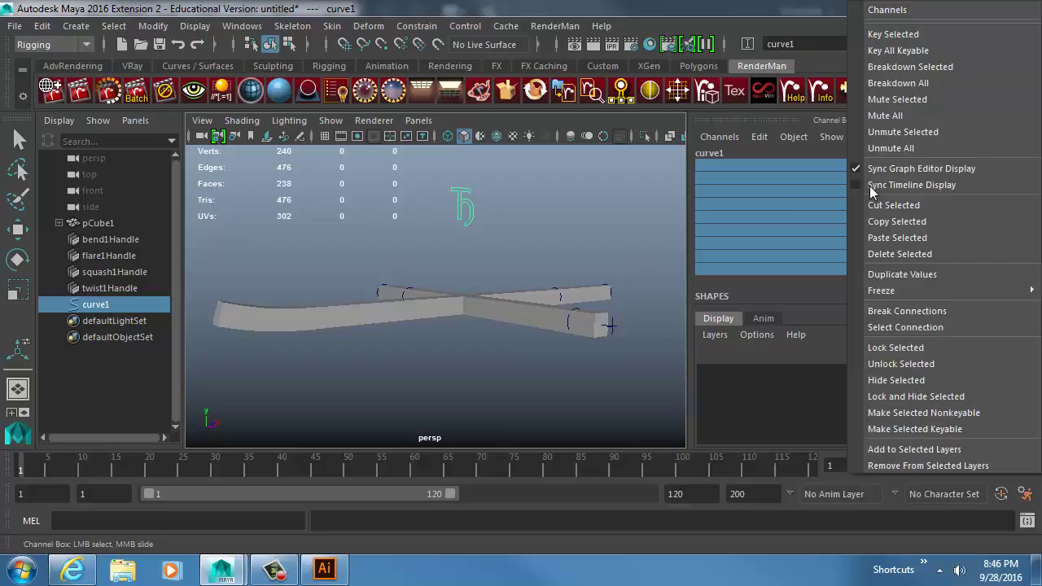
pyautogui.click(879, 380)
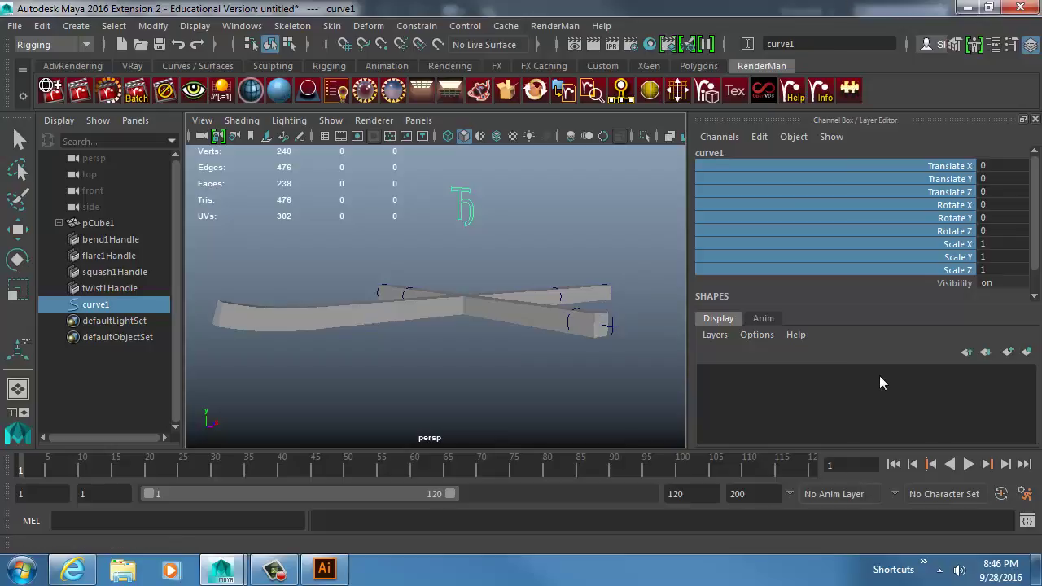
# Try moving the Ђ curve in the XY plane while its transform channels are hidden, and undo the move
pyautogui.press('w')
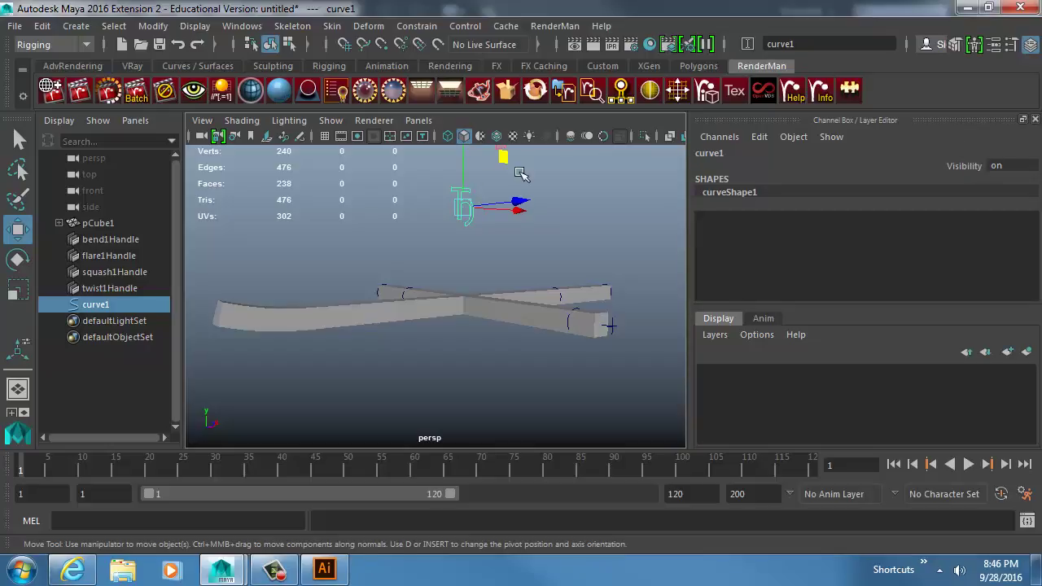
pyautogui.moveTo(506, 160); pyautogui.dragTo(488, 179)
pyautogui.hotkey('ctrl', 'z')
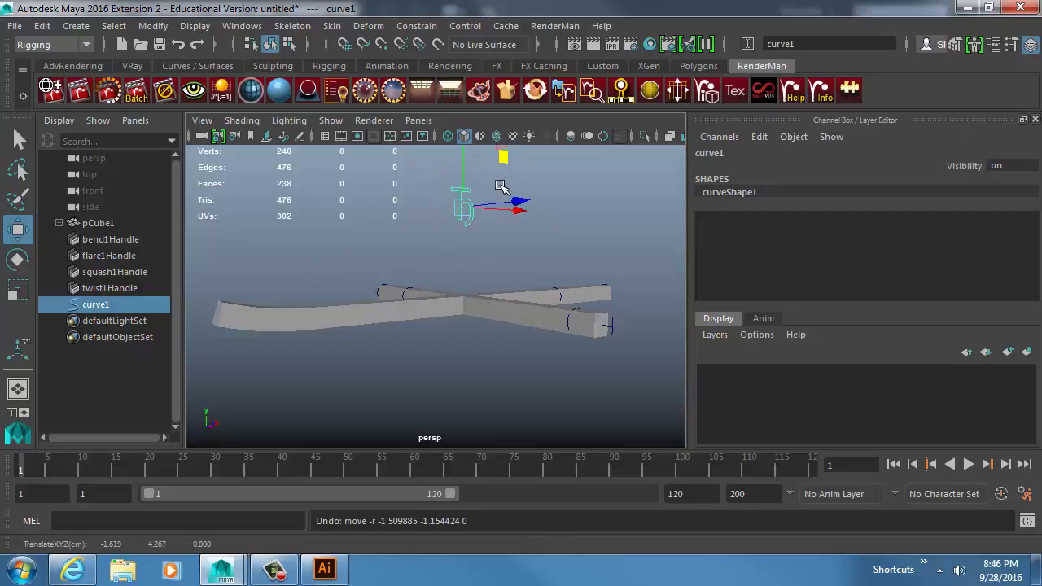
# Undo the channel hiding, and both lock and hide the Translate, Rotate and Scale channels of the Ђ curve
pyautogui.hotkey('ctrl', 'z')
pyautogui.moveTo(944, 166); pyautogui.dragTo(936, 267)
pyautogui.rightClick(937, 267)
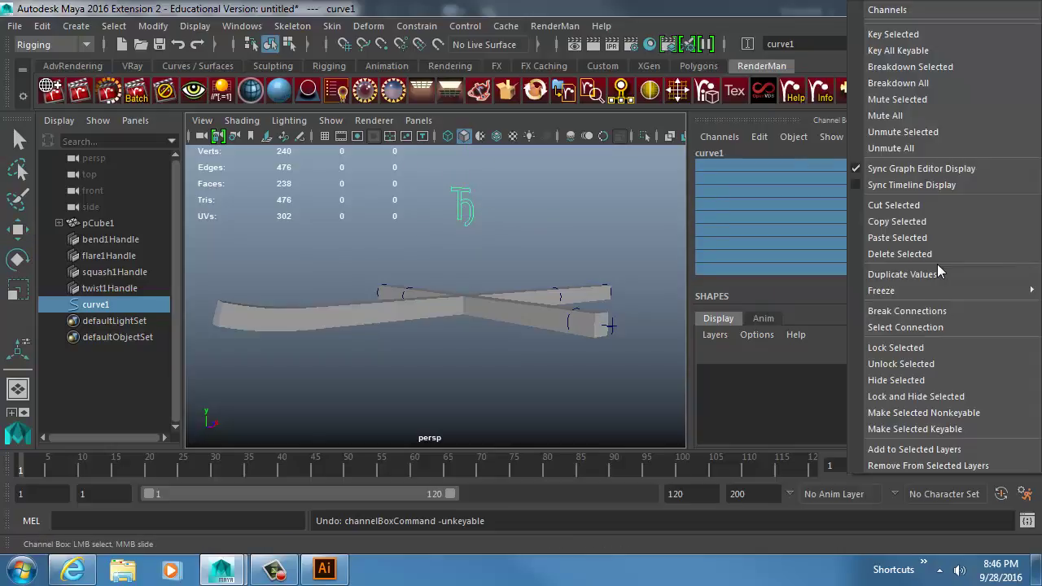
pyautogui.click(908, 397)
# Try to move the Ђ curve from several viewing angles to test its locked transform channels
pyautogui.keyDown('alt'); pyautogui.moveTo(575, 257); pyautogui.dragTo(493, 270); pyautogui.keyUp('alt')
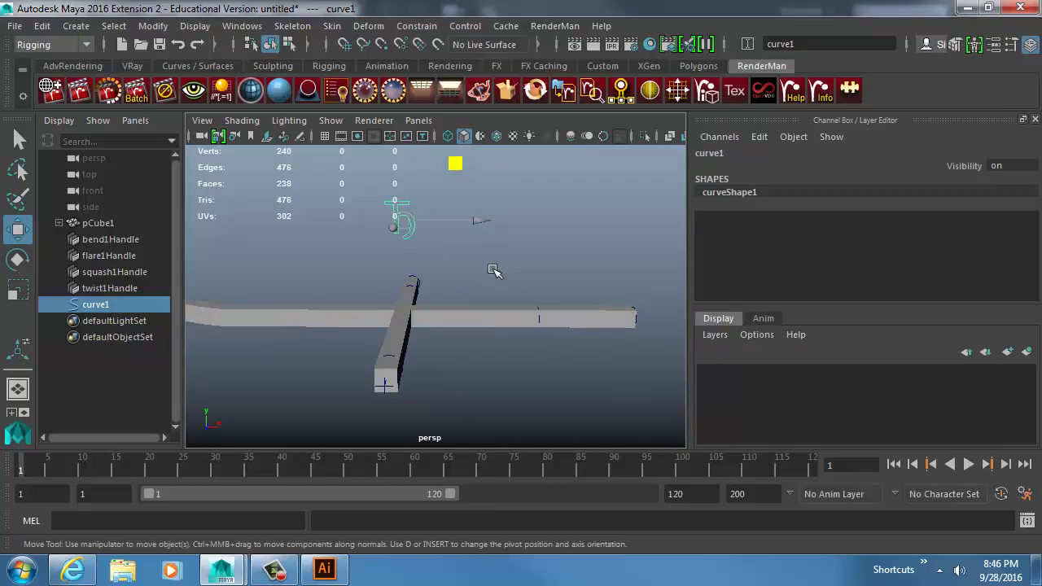
pyautogui.keyDown('alt'); pyautogui.moveTo(493, 269); pyautogui.dragTo(511, 301, button='middle'); pyautogui.keyUp('alt')
pyautogui.moveTo(480, 218); pyautogui.dragTo(528, 233)
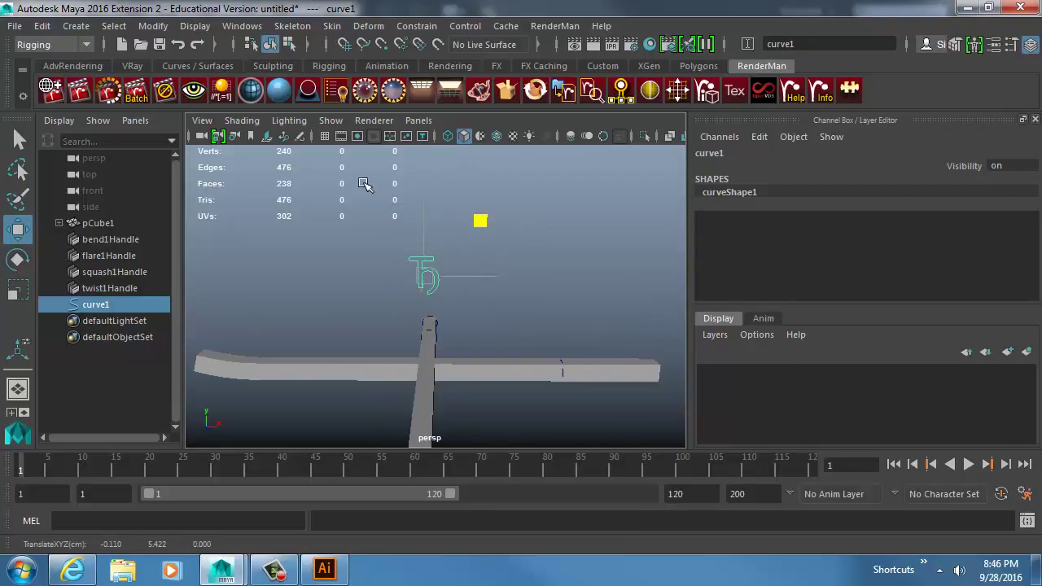
pyautogui.keyDown('alt'); pyautogui.moveTo(389, 262); pyautogui.dragTo(354, 241); pyautogui.keyUp('alt')
pyautogui.click(354, 241)
pyautogui.keyDown('alt'); pyautogui.moveTo(431, 268); pyautogui.dragTo(459, 274); pyautogui.keyUp('alt')
pyautogui.click(472, 265)
pyautogui.click(460, 273)
pyautogui.click(481, 255)
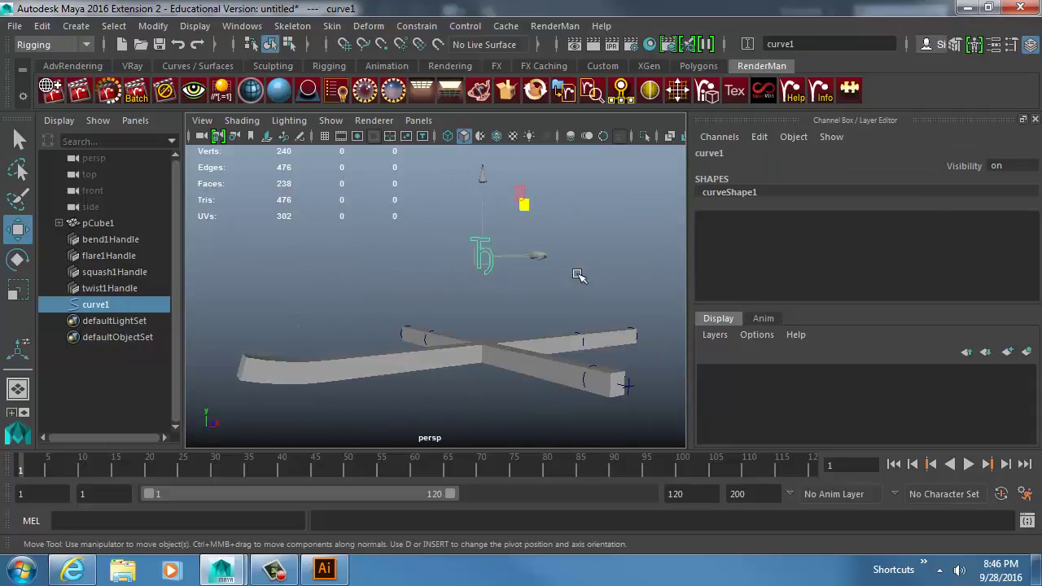
# Add a keyable float attribute named Thisiswrong to the Ђ curve
pyautogui.click(152, 25)
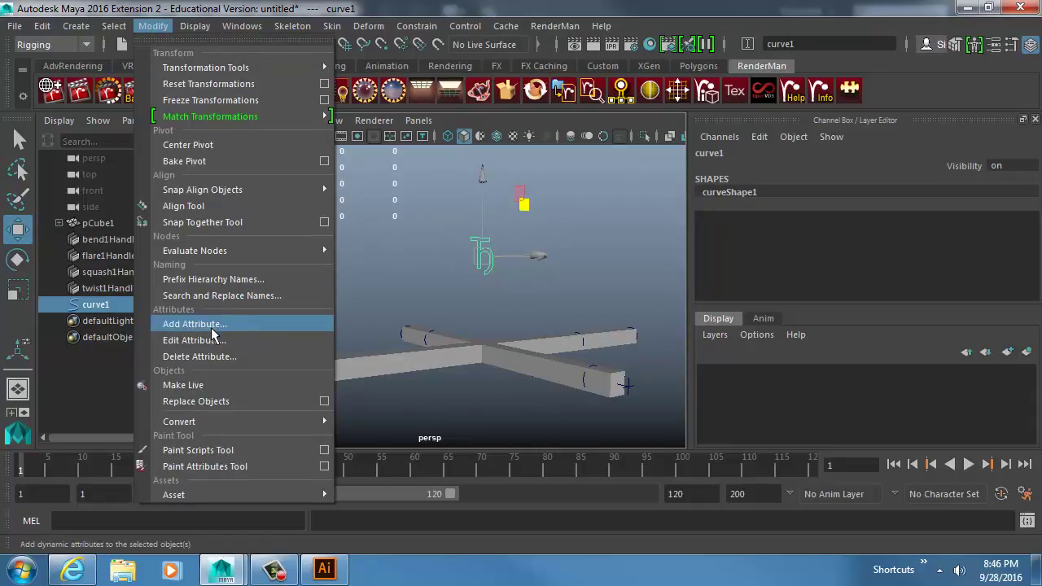
pyautogui.click(211, 326)
pyautogui.moveTo(514, 199); pyautogui.dragTo(275, 57)
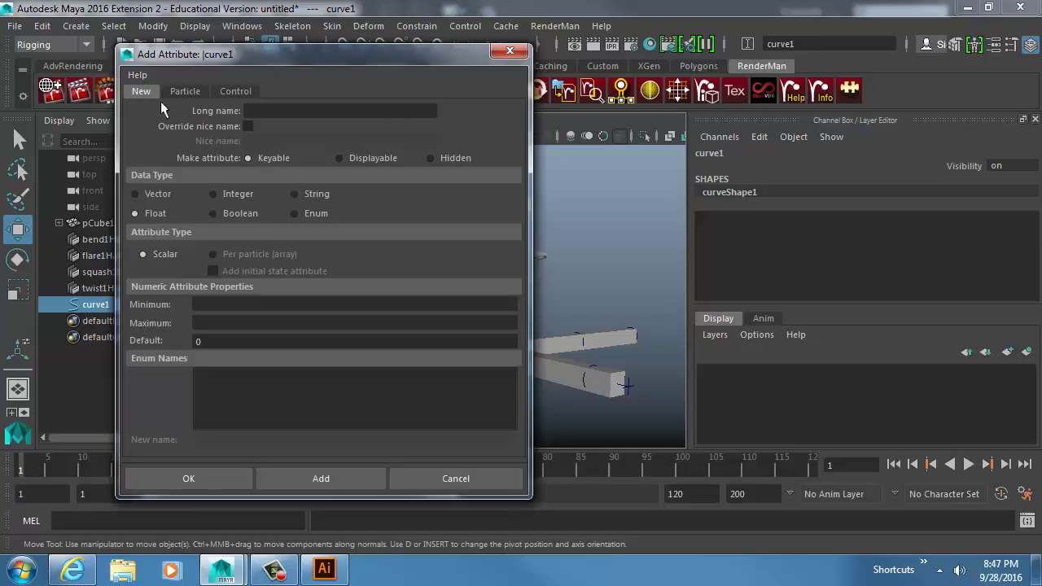
pyautogui.click(257, 113)
pyautogui.write('lowerUpper')
pyautogui.press('BackSpace')
pyautogui.press('BackSpace')
pyautogui.press('BackSpace')
pyautogui.write('per')
pyautogui.moveTo(257, 113); pyautogui.dragTo(177, 112)
pyautogui.press('BackSpace')
pyautogui.write('This is wrong')
pyautogui.click(318, 476)
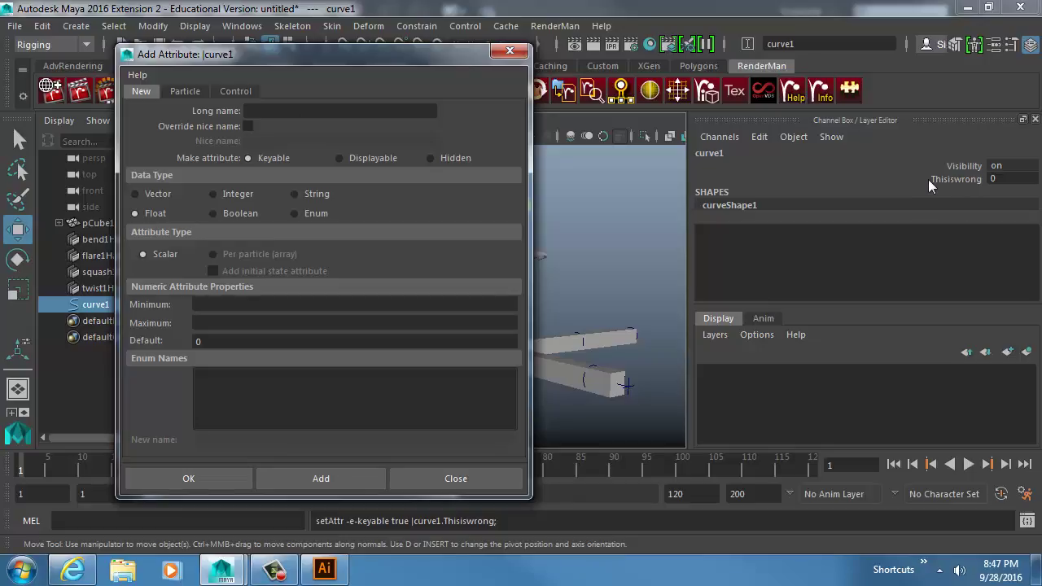
# Add a keyable float attribute with the camel-case name thisIsRight to the Ђ curve
pyautogui.click(350, 110)
pyautogui.write('thisIsRight')
pyautogui.moveTo(262, 109); pyautogui.dragTo(220, 109)
pyautogui.click(259, 110)
pyautogui.moveTo(268, 111); pyautogui.dragTo(275, 111)
pyautogui.click(319, 478)
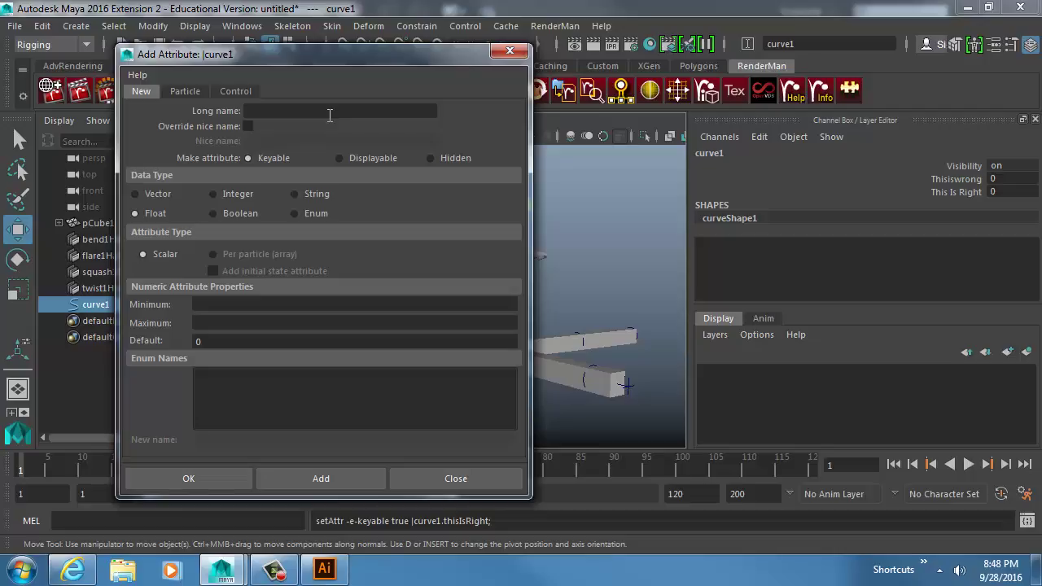
pyautogui.write('thisIsCamelCasing')
pyautogui.doubleClick(330, 114)
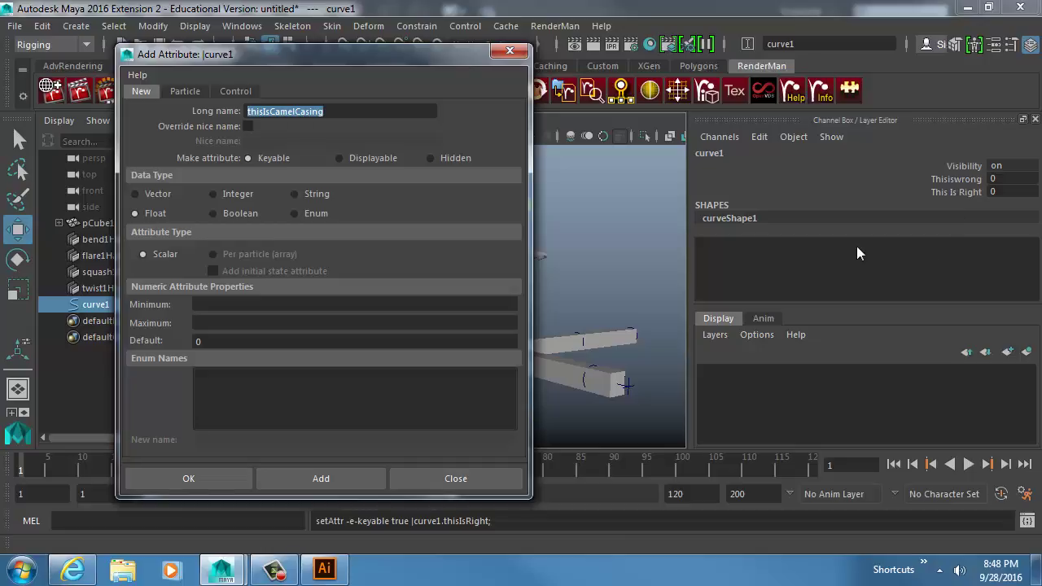
pyautogui.moveTo(412, 59); pyautogui.dragTo(630, 57)
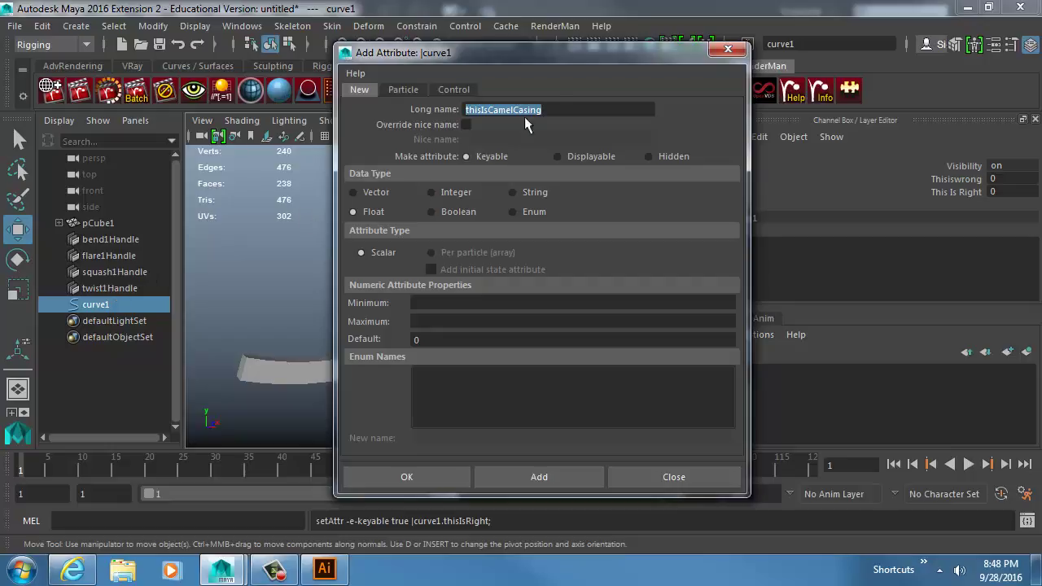
# Add a keyable float attribute named bend to the Ђ curve, without minimum or maximum limits
pyautogui.doubleClick(560, 108)
pyautogui.write('bend')
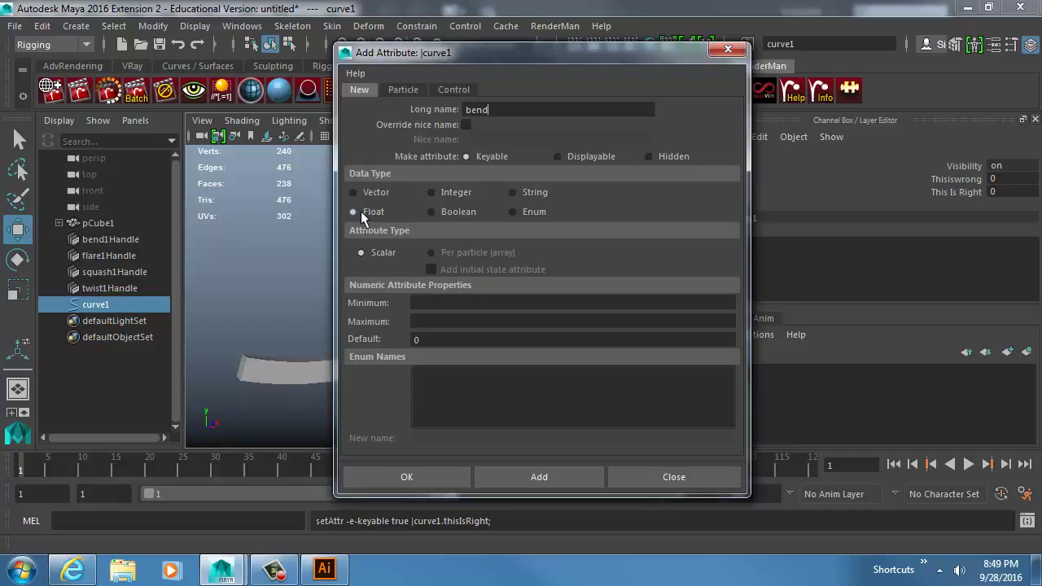
pyautogui.doubleClick(476, 109)
pyautogui.click(416, 302)
pyautogui.click(538, 479)
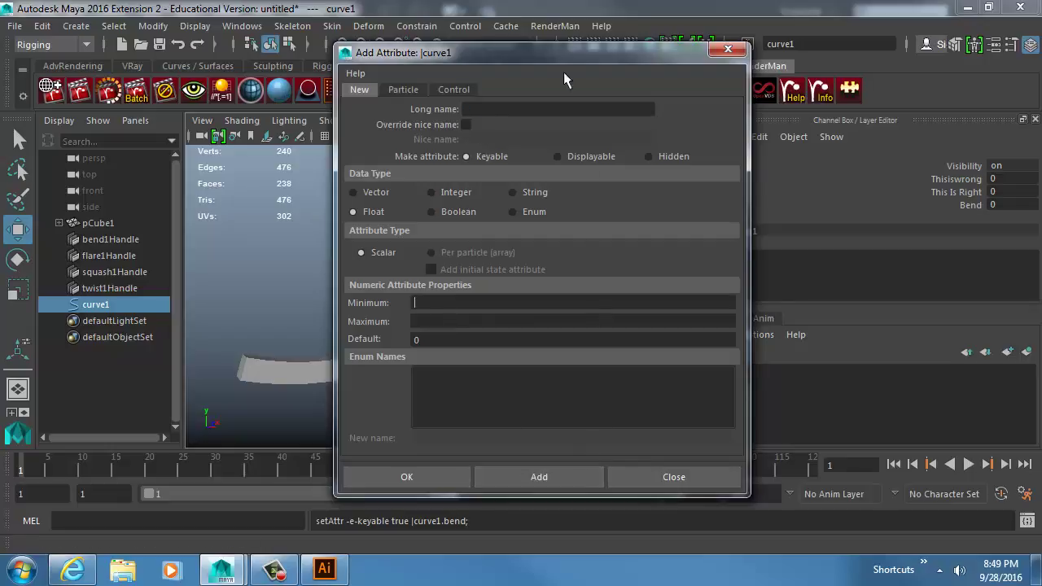
# Add keyable float attributes named flare, squash and twist to the Ђ curve and finish adding attributes
pyautogui.click(545, 114)
pyautogui.write('flare')
pyautogui.click(509, 476)
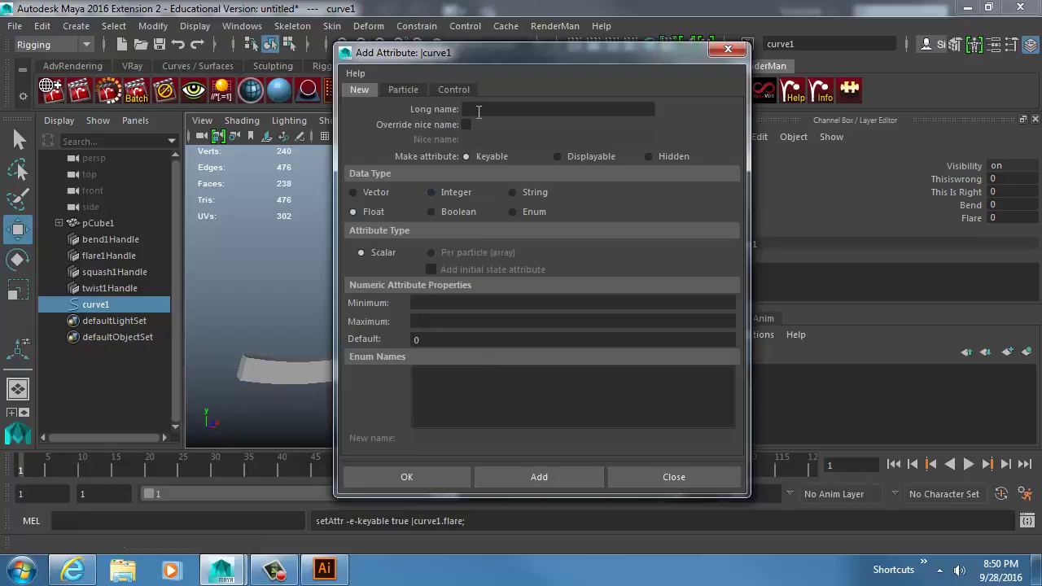
pyautogui.write('squash')
pyautogui.click(538, 477)
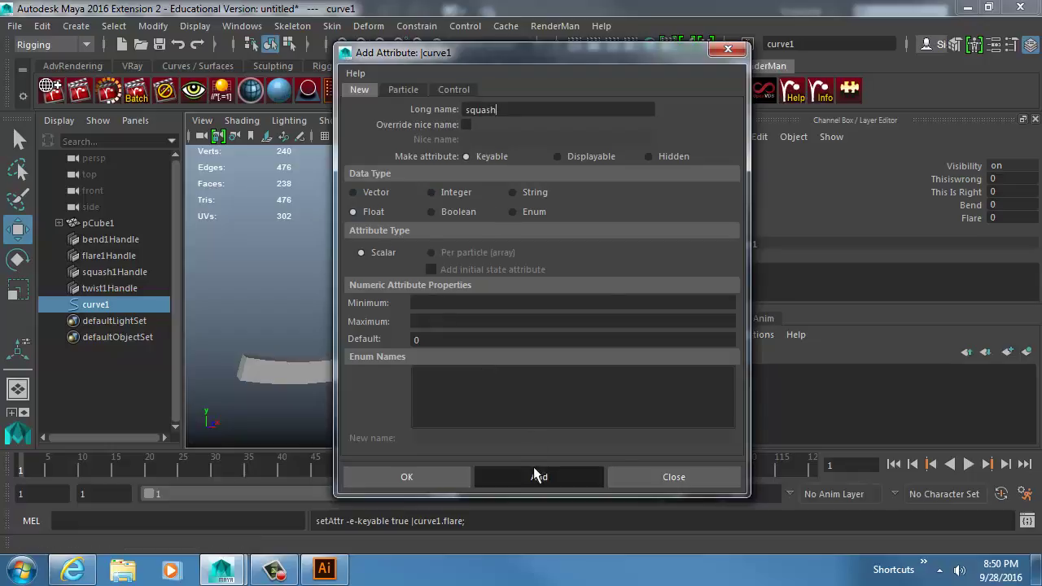
pyautogui.write('twist')
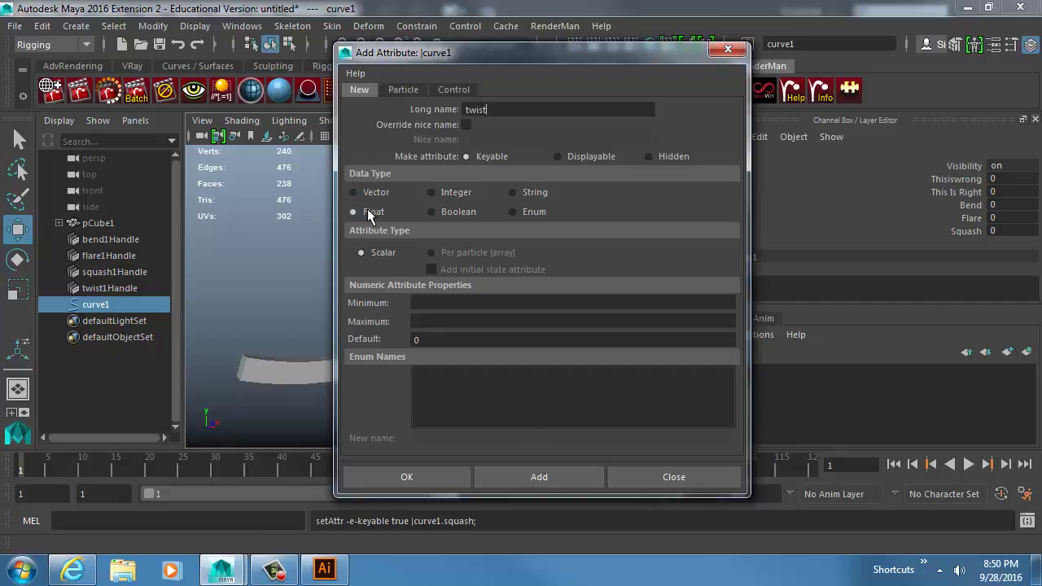
pyautogui.click(501, 476)
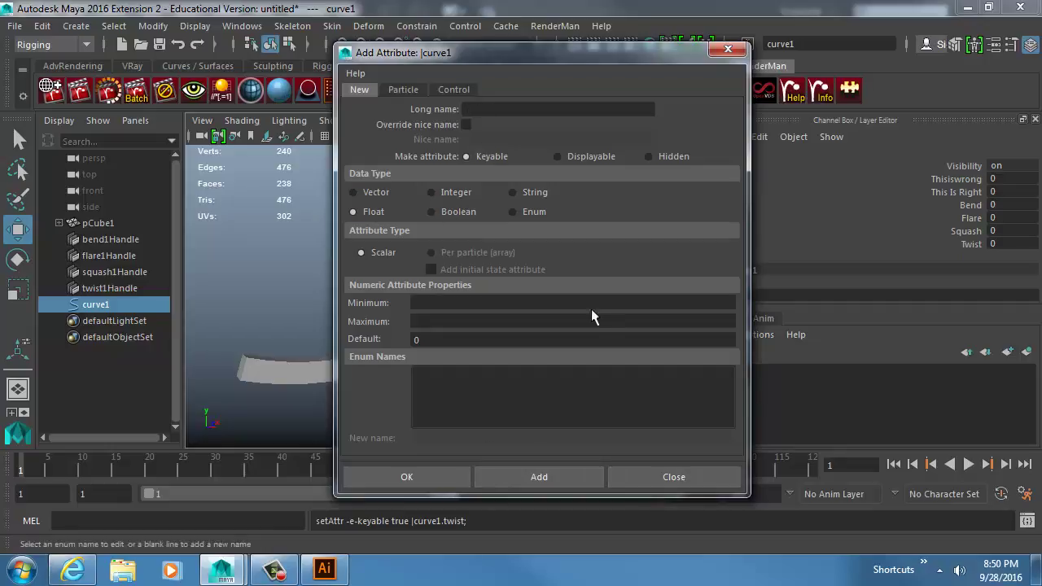
pyautogui.moveTo(957, 204); pyautogui.dragTo(965, 244)
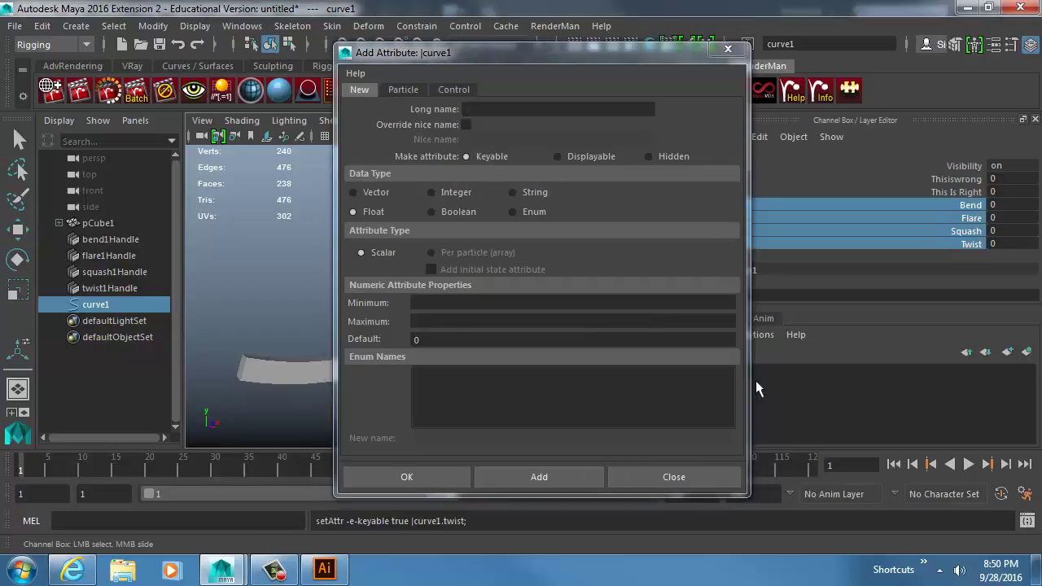
pyautogui.click(675, 477)
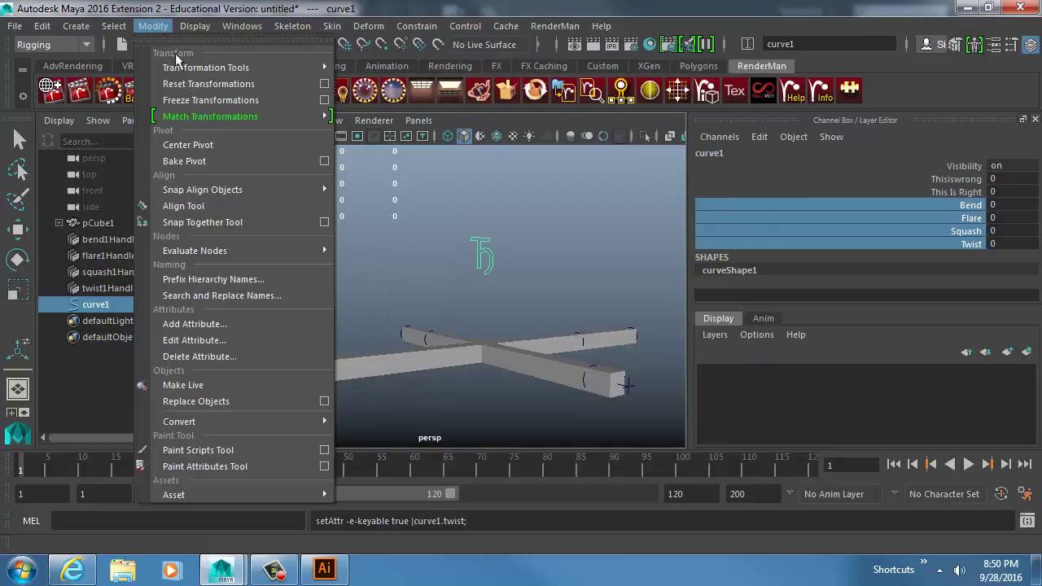
# Delete the example attributes Thisiswrong and thisIsRight from the Ђ curve
pyautogui.click(255, 358)
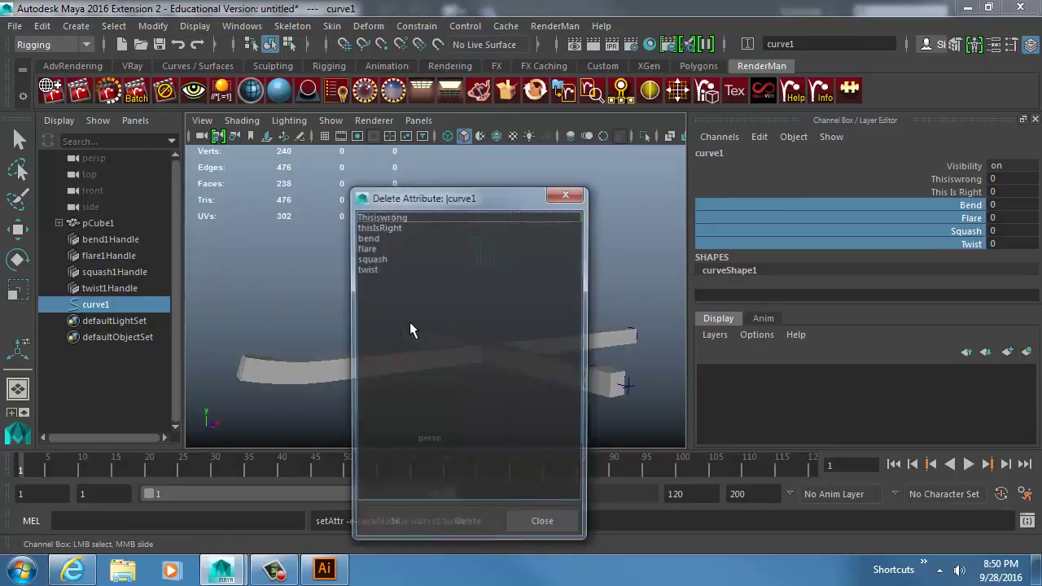
pyautogui.click(383, 217)
pyautogui.keyDown('shift'); pyautogui.click(388, 228); pyautogui.keyUp('shift')
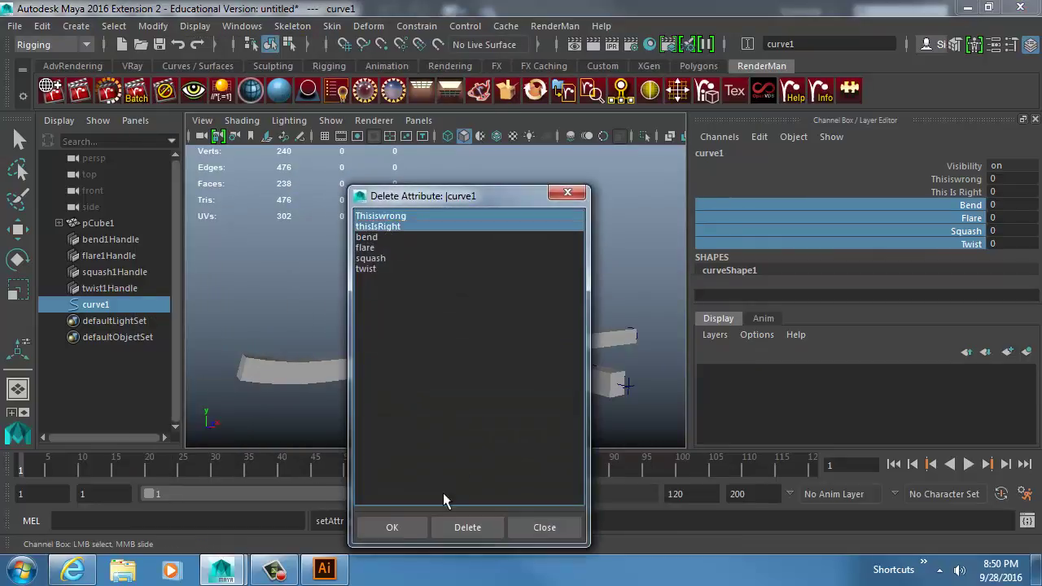
pyautogui.click(386, 525)
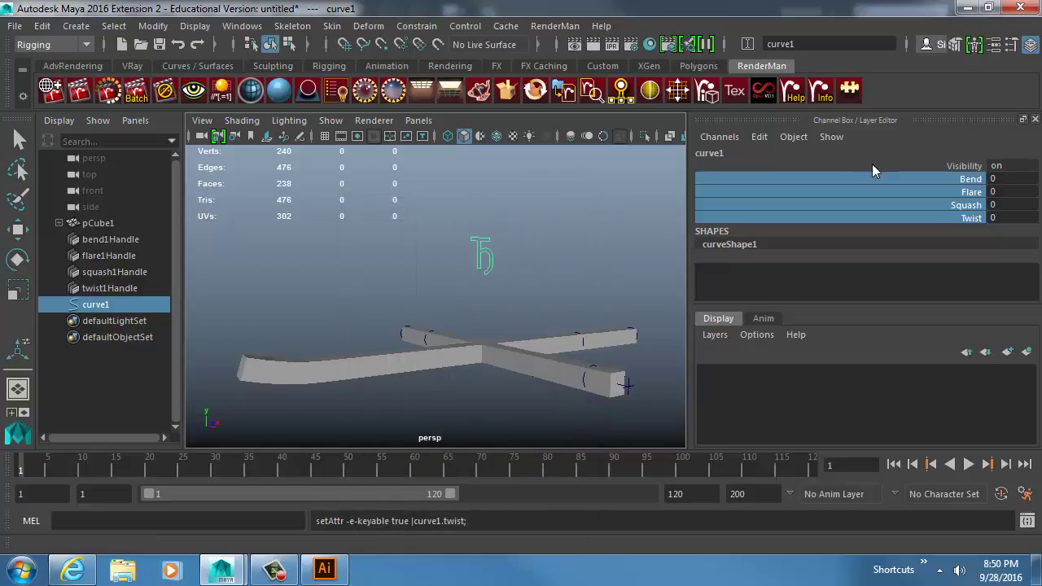
# Try scrubbing the Bend attribute of the Ђ curve in the viewport and undo the change
pyautogui.keyDown('alt'); pyautogui.moveTo(533, 223); pyautogui.dragTo(509, 196); pyautogui.keyUp('alt')
pyautogui.scroll(2, 510, 196)
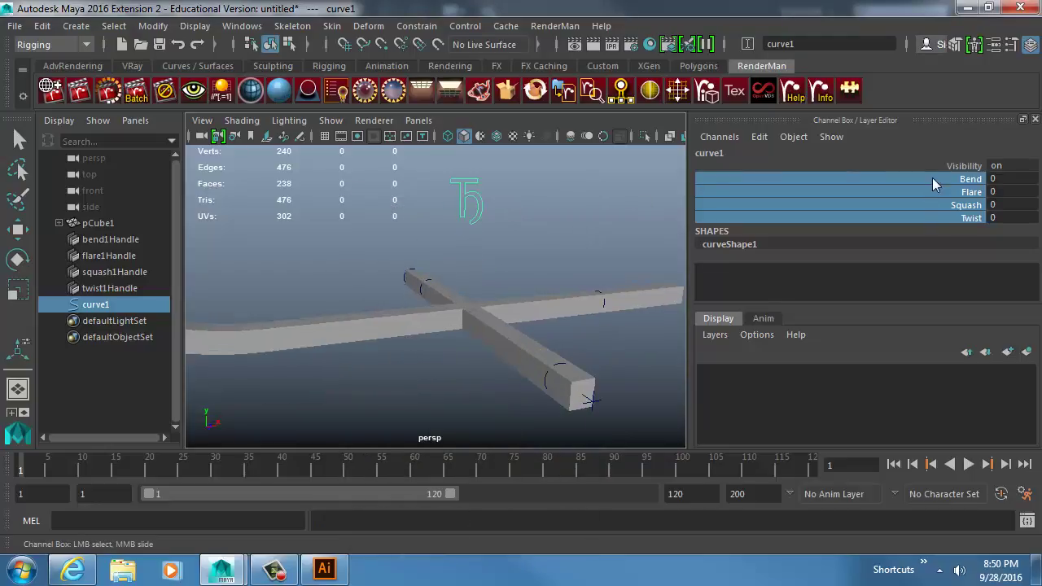
pyautogui.moveTo(932, 179); pyautogui.dragTo(934, 220)
pyautogui.keyDown('alt'); pyautogui.moveTo(532, 293); pyautogui.dragTo(474, 284, button='right'); pyautogui.keyUp('alt')
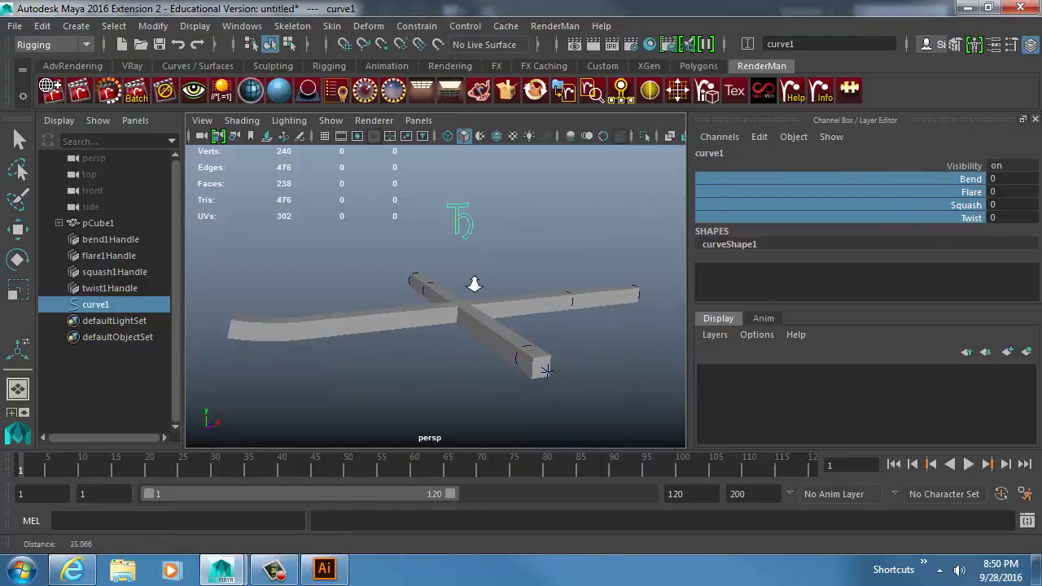
pyautogui.click(905, 181)
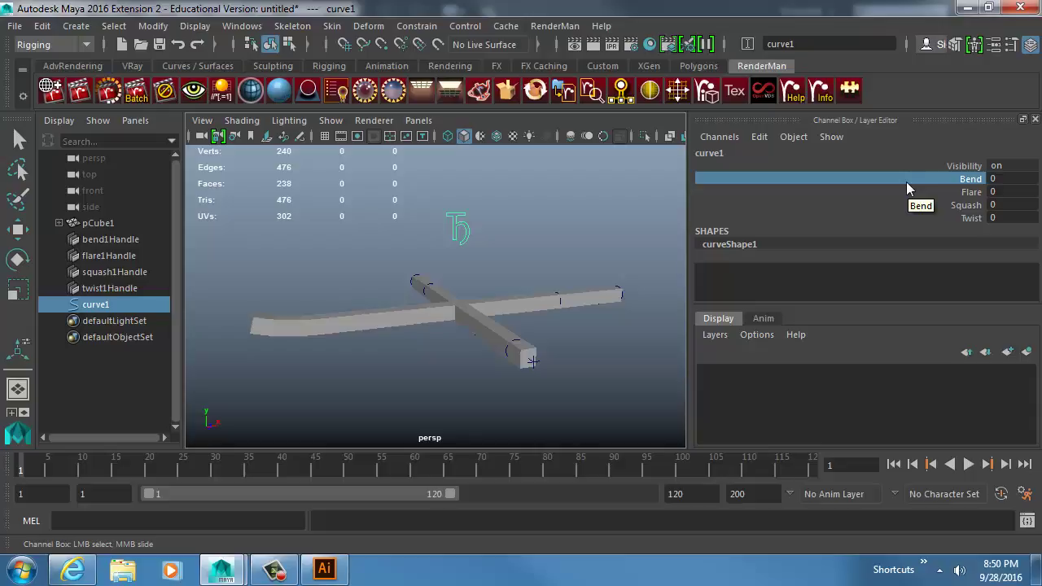
pyautogui.moveTo(521, 237); pyautogui.dragTo(330, 271, button='middle')
pyautogui.hotkey('ctrl', 'z')
# Select bend1Handle and display the crossed bars in wireframe around the bend deformer
pyautogui.keyDown('alt'); pyautogui.moveTo(535, 258); pyautogui.dragTo(510, 249); pyautogui.keyUp('alt')
pyautogui.keyDown('alt'); pyautogui.moveTo(512, 251); pyautogui.dragTo(545, 253, button='right'); pyautogui.keyUp('alt')
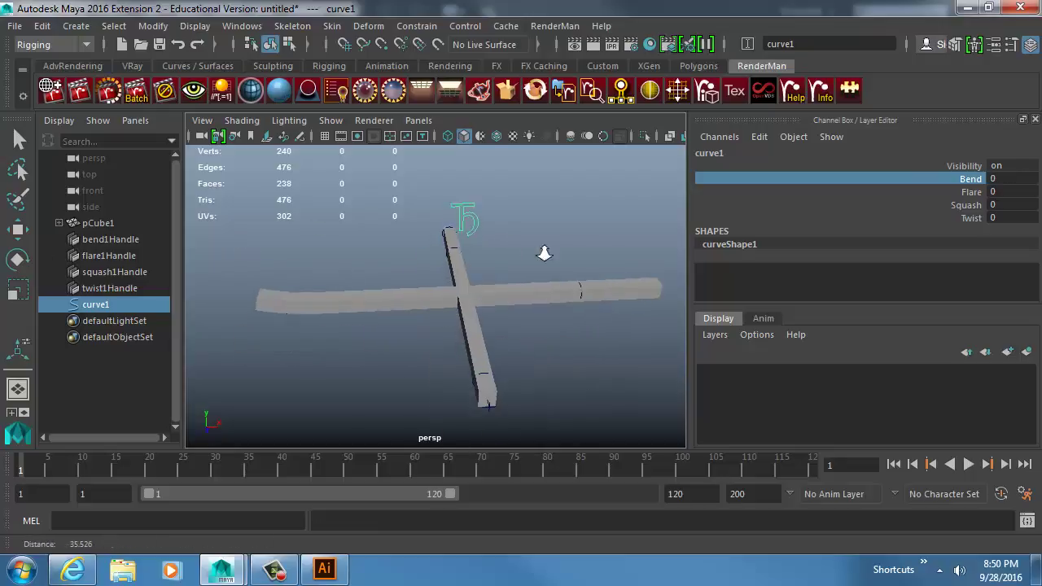
pyautogui.scroll(3, 544, 253)
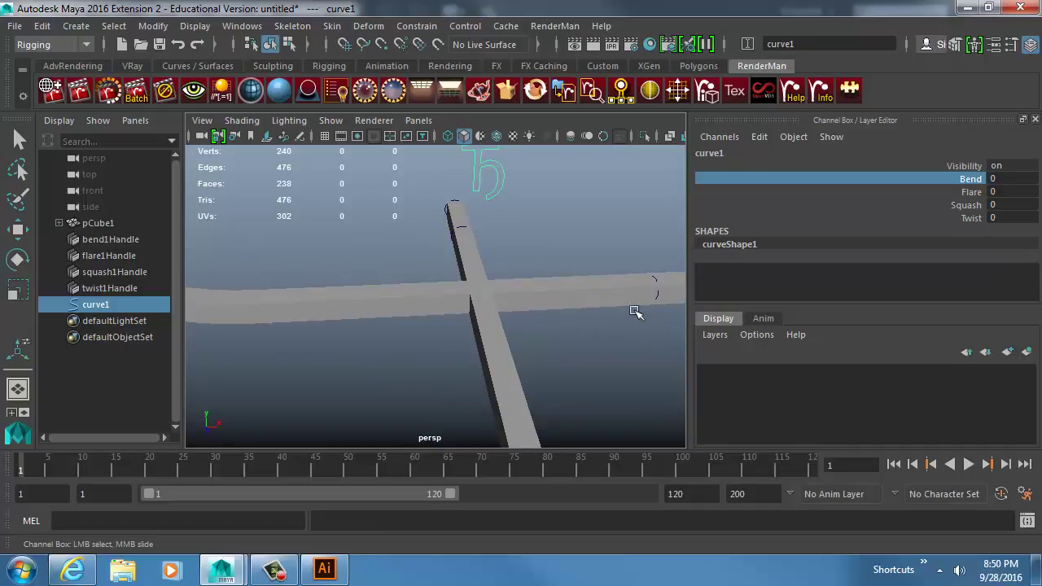
pyautogui.keyDown('alt'); pyautogui.moveTo(464, 281); pyautogui.dragTo(414, 267); pyautogui.keyUp('alt')
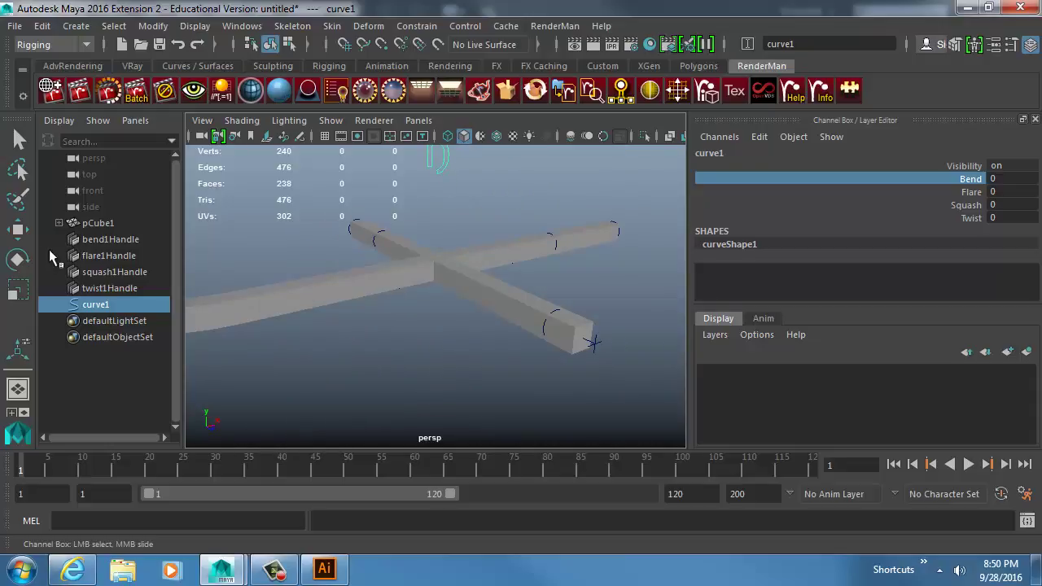
pyautogui.click(99, 239)
pyautogui.keyDown('alt'); pyautogui.moveTo(371, 266); pyautogui.dragTo(481, 266, button='middle'); pyautogui.keyUp('alt')
pyautogui.keyDown('alt'); pyautogui.moveTo(482, 265); pyautogui.dragTo(554, 321); pyautogui.keyUp('alt')
pyautogui.press('4')
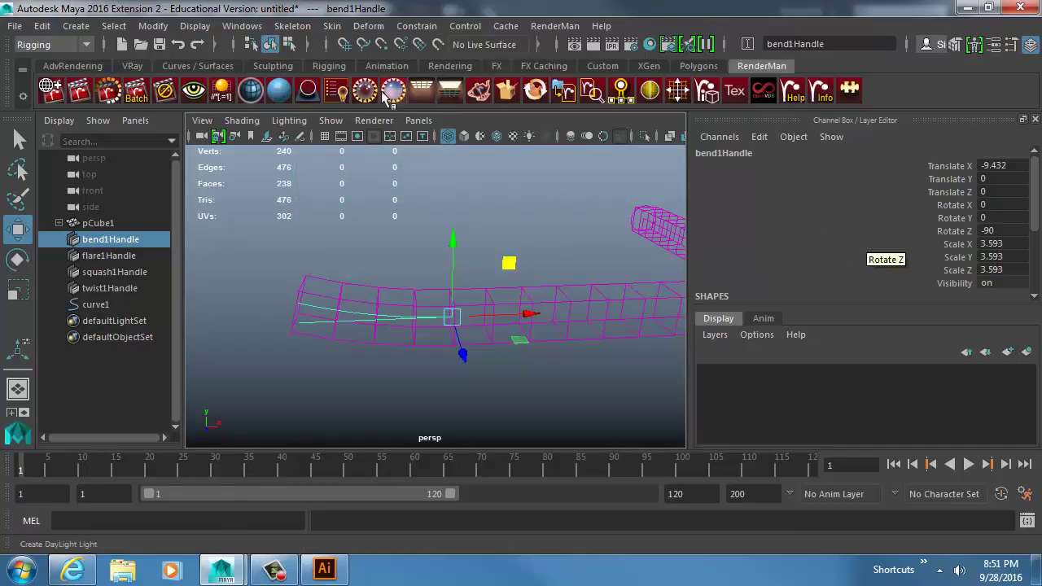
# Open the Connection Editor for bend1Handle and load the handle on the inputs side
pyautogui.click(242, 25)
pyautogui.moveTo(284, 70)
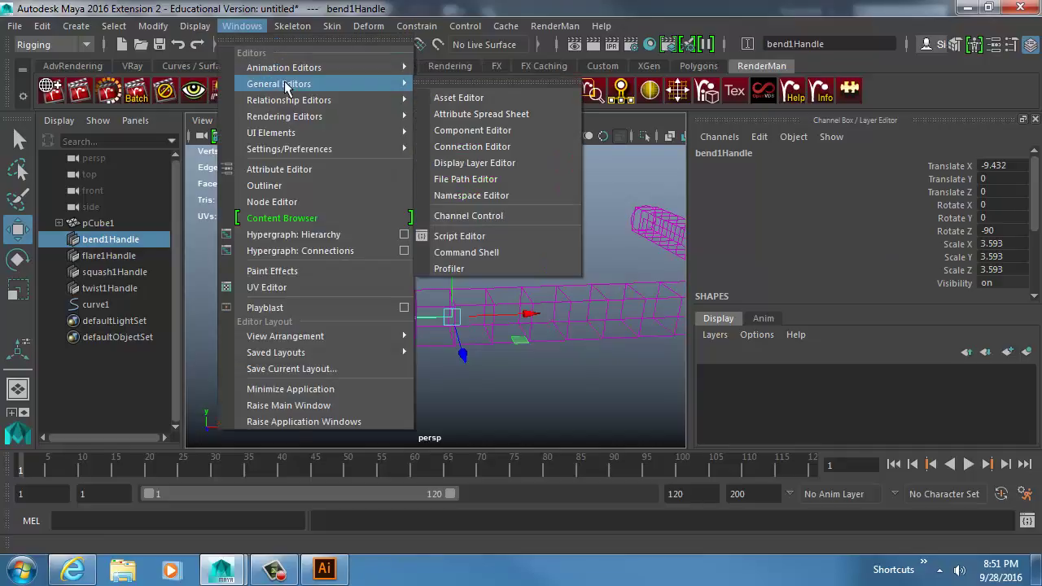
pyautogui.moveTo(406, 85)
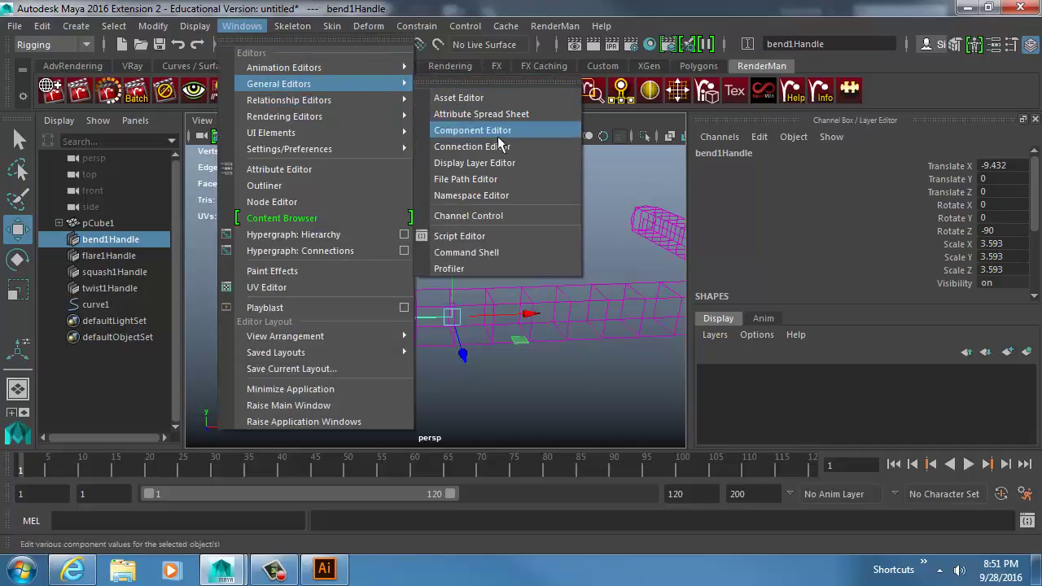
pyautogui.click(481, 147)
pyautogui.moveTo(505, 196); pyautogui.dragTo(238, 26)
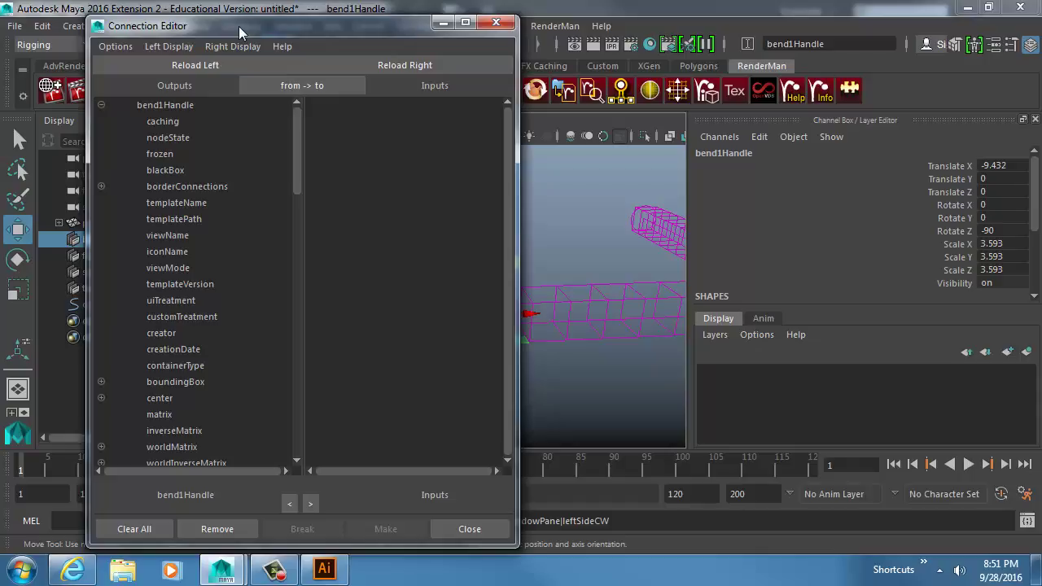
pyautogui.moveTo(269, 26); pyautogui.dragTo(629, 54)
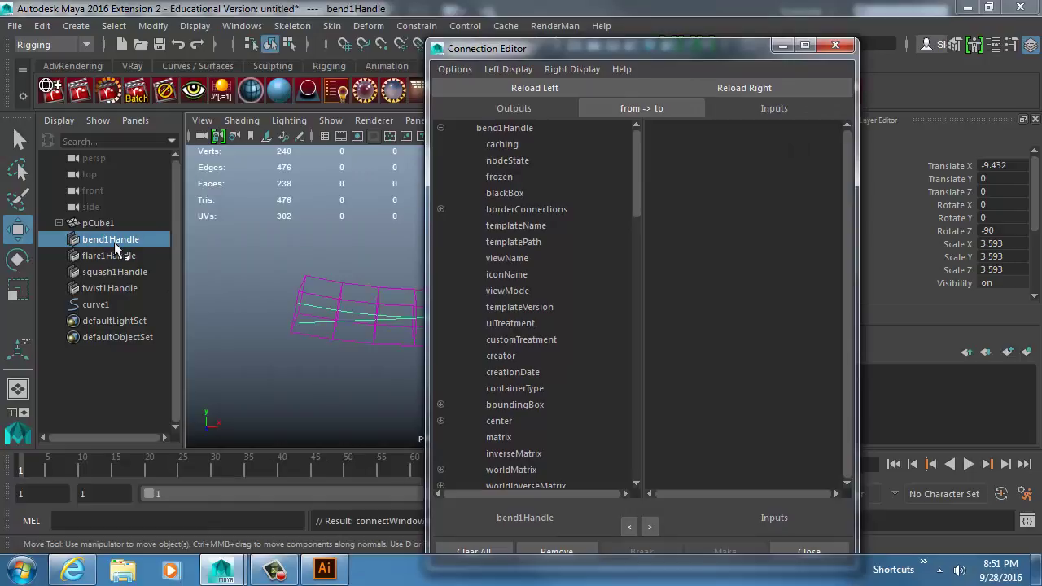
pyautogui.click(736, 87)
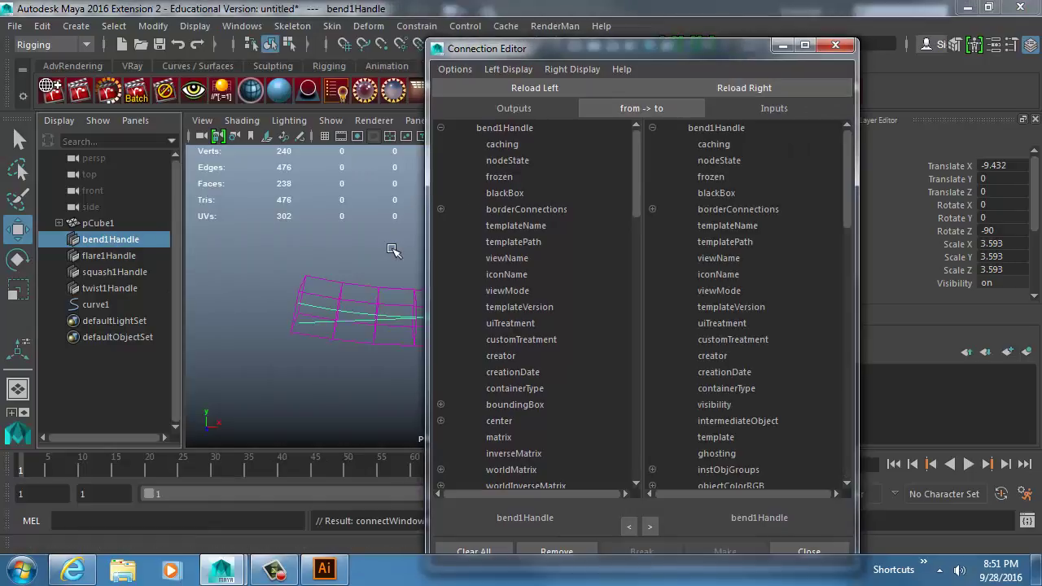
# Load the Ђ curve on the outputs side of the Connection Editor and choose its bend attribute as the source
pyautogui.keyDown('alt'); pyautogui.moveTo(392, 249); pyautogui.dragTo(138, 277, button='middle'); pyautogui.keyUp('alt')
pyautogui.scroll(-5, 300, 252)
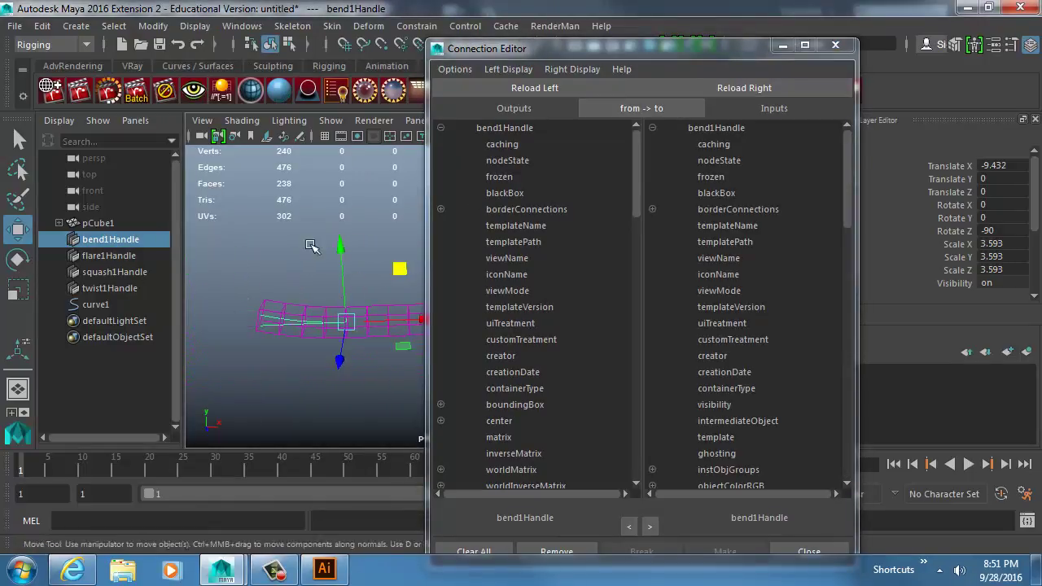
pyautogui.moveTo(312, 247)
pyautogui.keyDown('alt'); pyautogui.mouseDown()
pyautogui.moveTo(349, 255)
pyautogui.moveTo(306, 232)
pyautogui.mouseUp(); pyautogui.keyUp('alt')
pyautogui.click(315, 230)
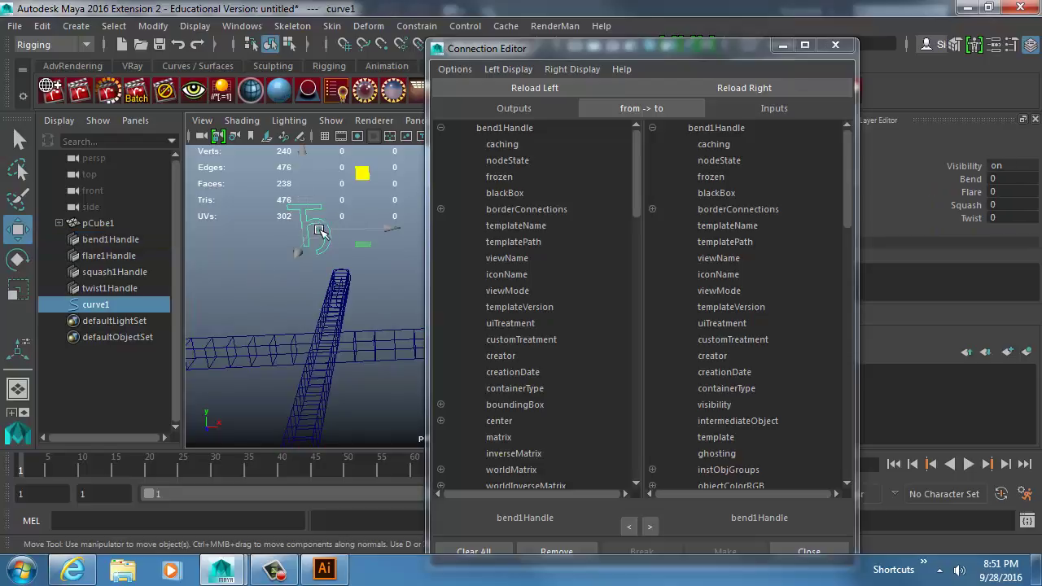
pyautogui.click(514, 89)
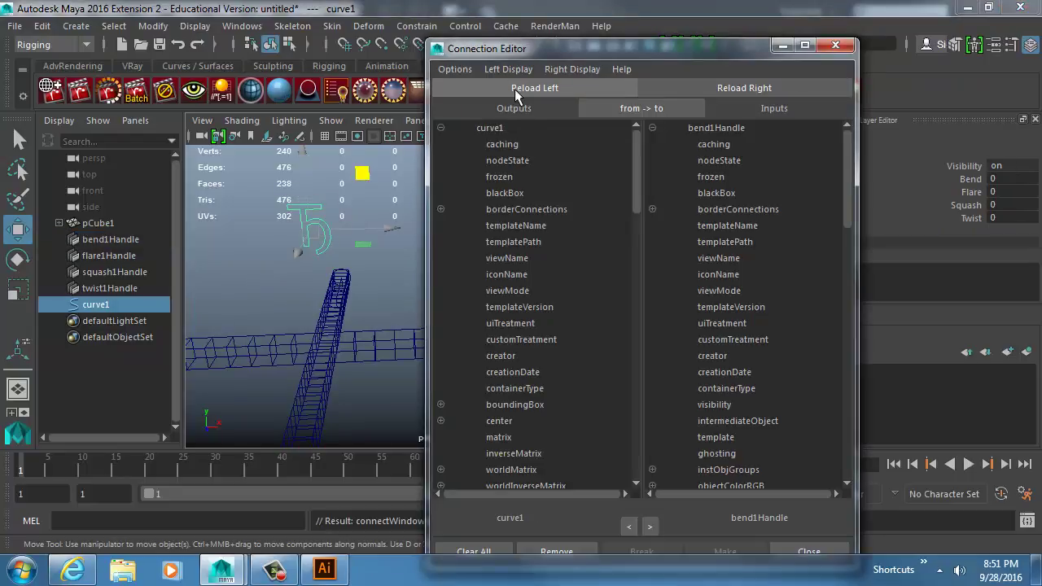
pyautogui.scroll(-20, 521, 230)
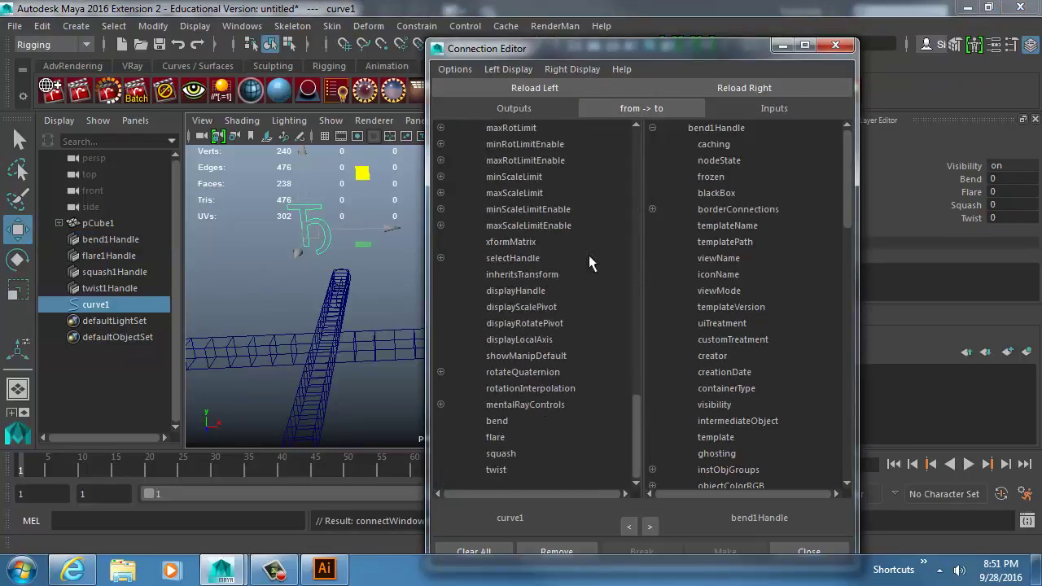
pyautogui.scroll(-20, 768, 288)
pyautogui.scroll(20, 749, 291)
pyautogui.click(512, 420)
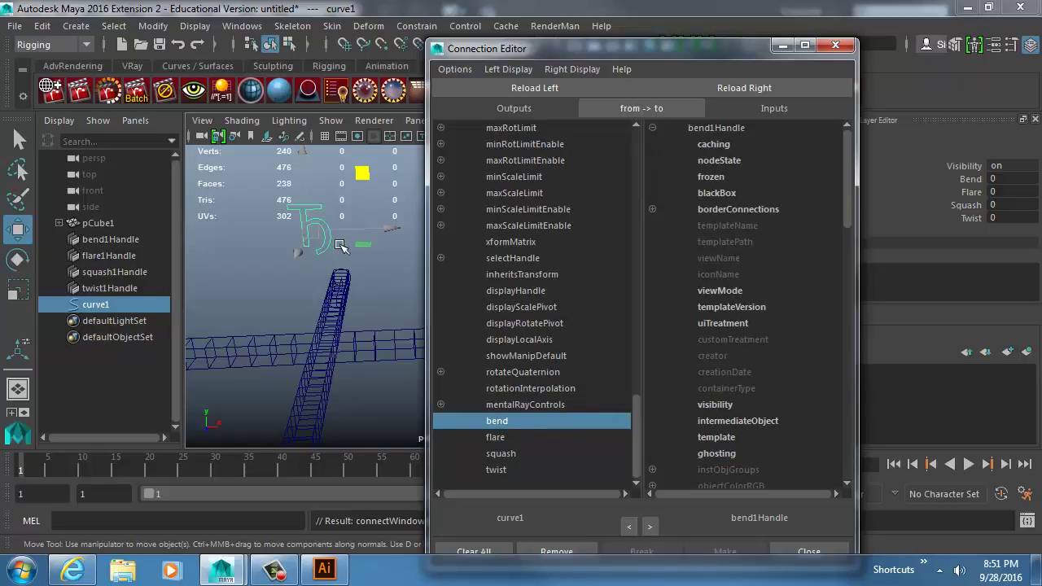
# Load bend1Handle's bend1 input node on the inputs side and connect the curve's bend to bend1's curvature
pyautogui.scroll(-10, 742, 246)
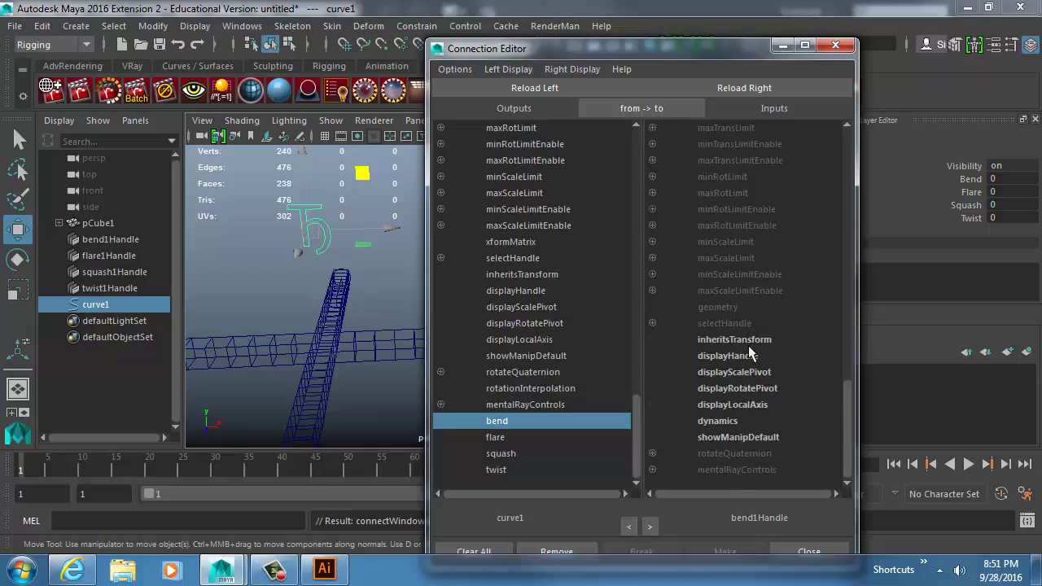
pyautogui.scroll(10, 748, 342)
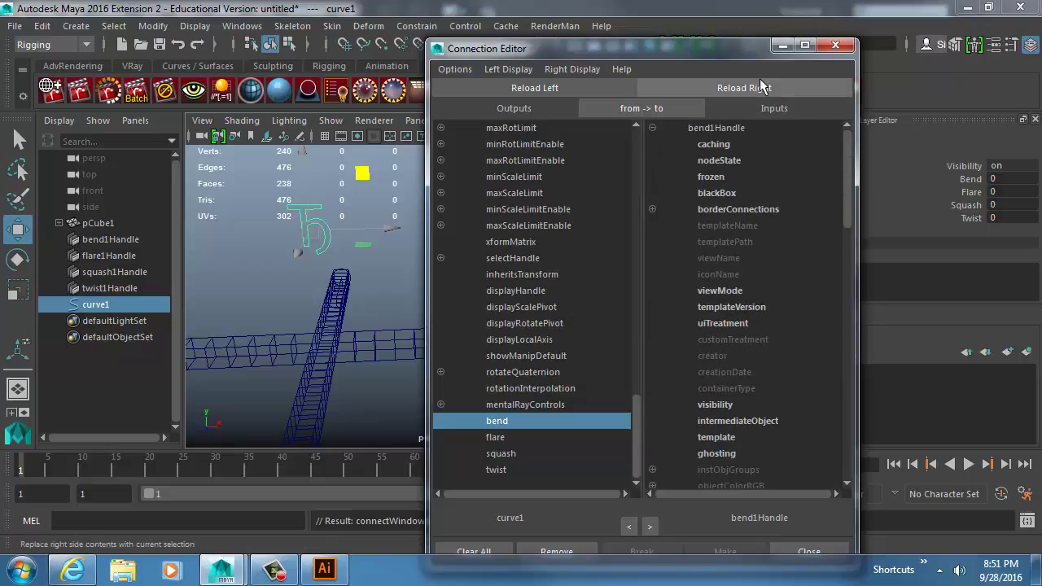
pyautogui.moveTo(732, 48); pyautogui.dragTo(606, 40)
pyautogui.click(160, 240)
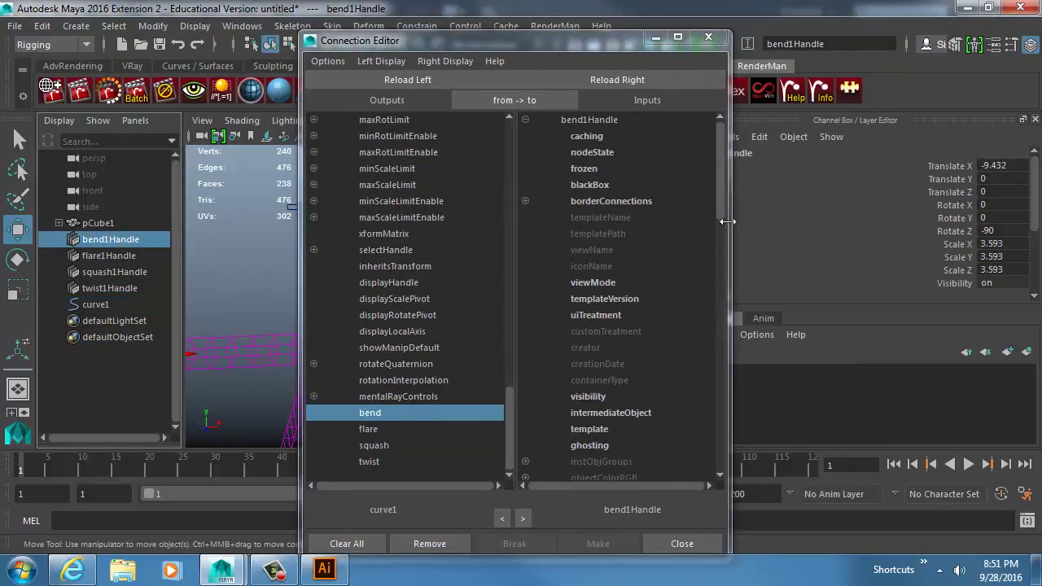
pyautogui.moveTo(625, 47); pyautogui.dragTo(518, 47)
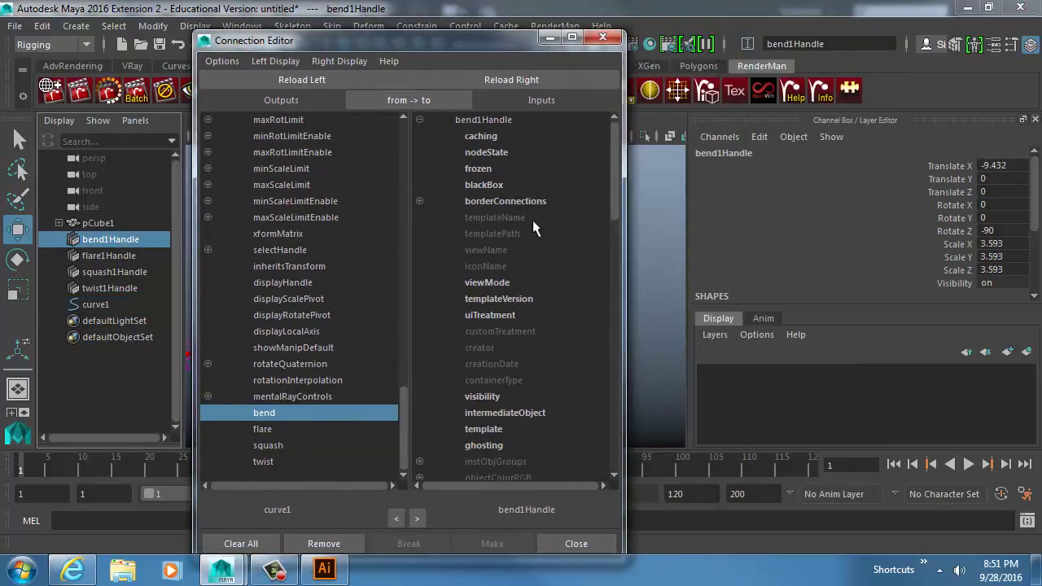
pyautogui.scroll(-3, 858, 211)
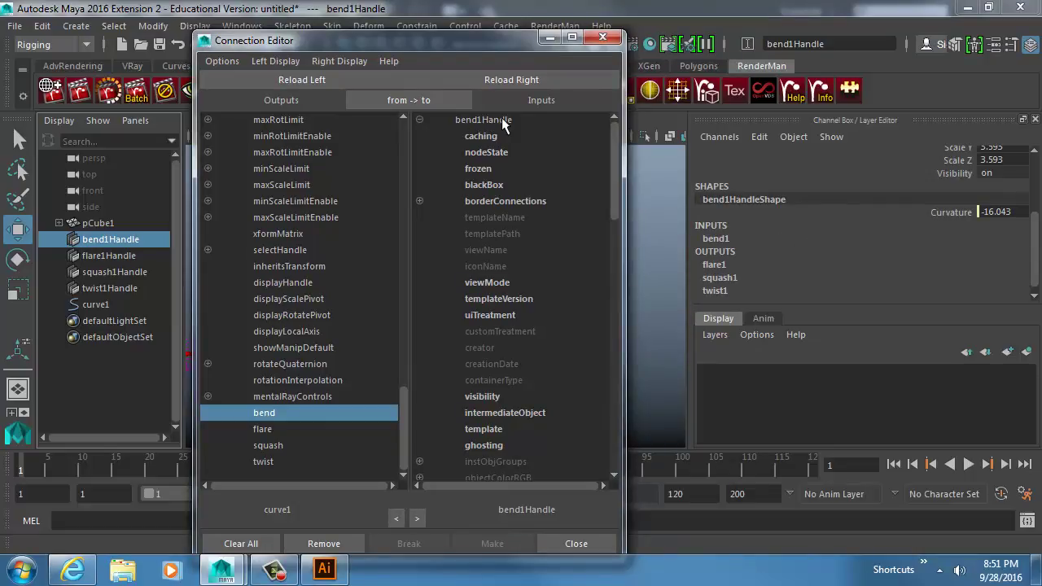
pyautogui.click(721, 239)
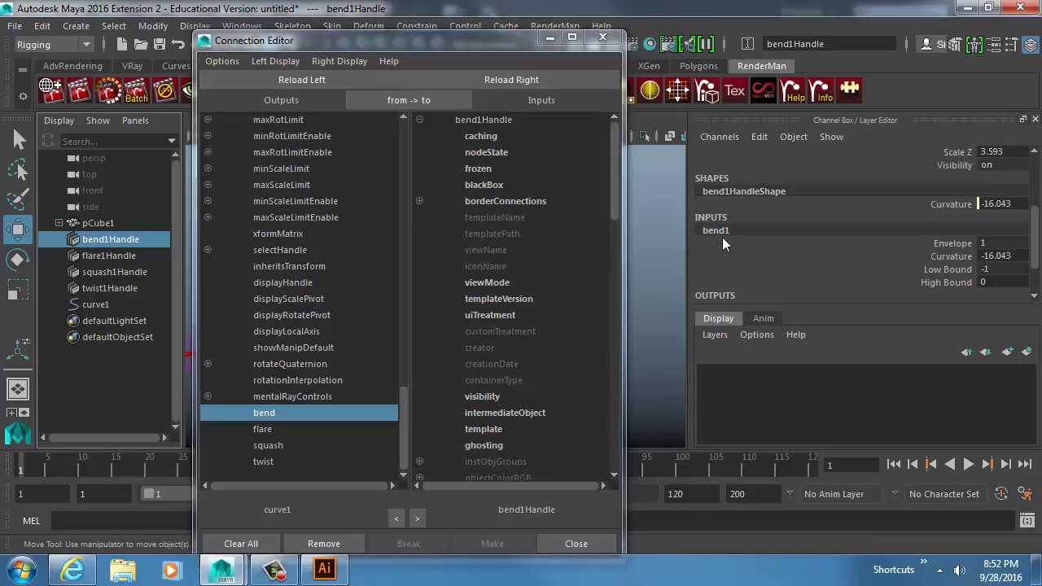
pyautogui.click(543, 79)
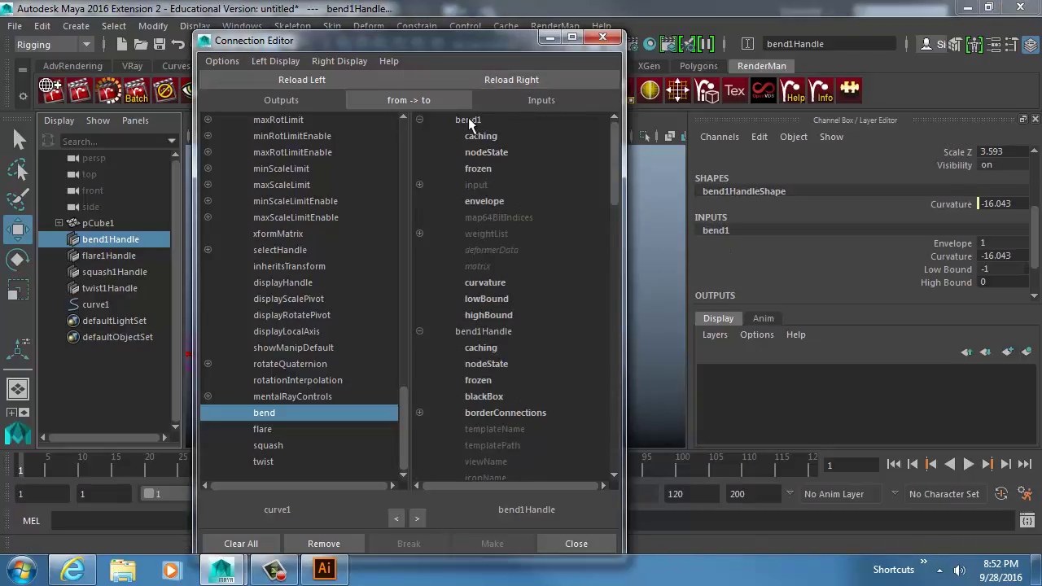
pyautogui.click(490, 280)
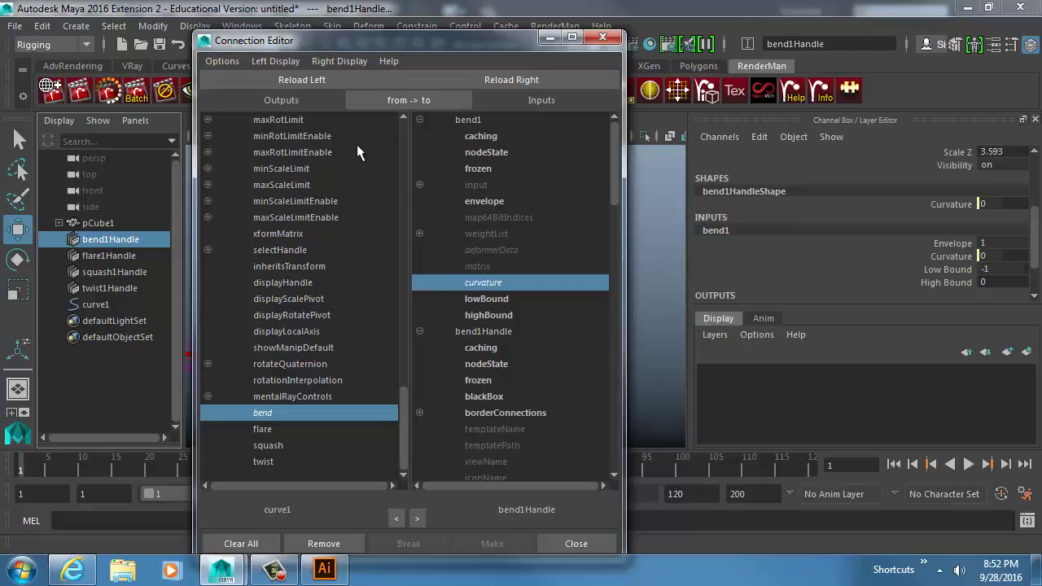
# Select the Ђ curve and scrub its Bend attribute to 50.9 to test the bend on the crossed bars
pyautogui.moveTo(362, 39); pyautogui.dragTo(1041, 40)
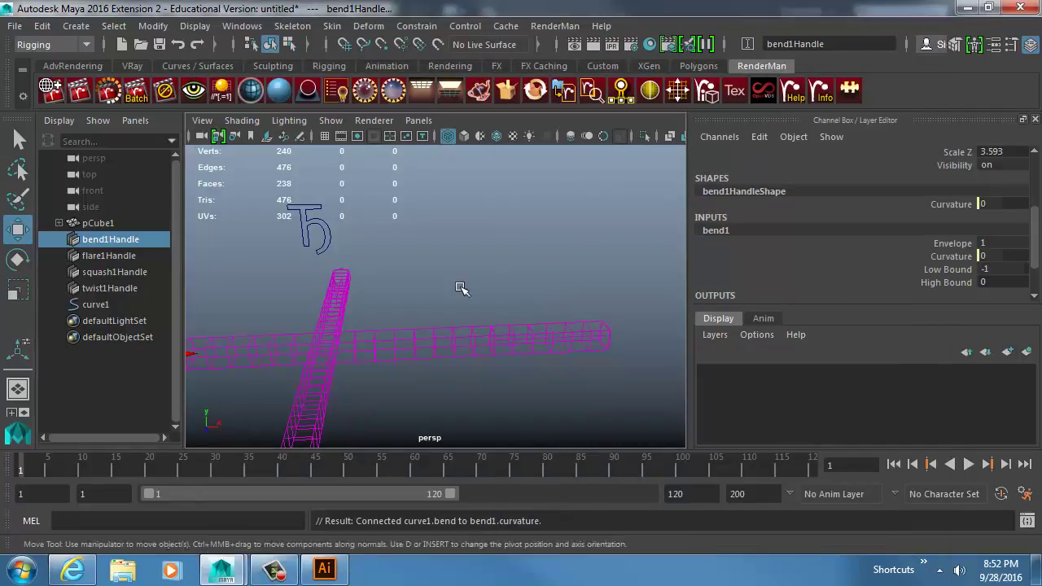
pyautogui.keyDown('alt'); pyautogui.moveTo(324, 267); pyautogui.dragTo(514, 227, button='middle'); pyautogui.keyUp('alt')
pyautogui.moveTo(458, 204); pyautogui.dragTo(553, 164)
pyautogui.keyDown('alt'); pyautogui.moveTo(535, 249); pyautogui.dragTo(557, 247, button='middle'); pyautogui.keyUp('alt')
pyautogui.keyDown('alt'); pyautogui.moveTo(557, 247); pyautogui.dragTo(891, 232); pyautogui.keyUp('alt')
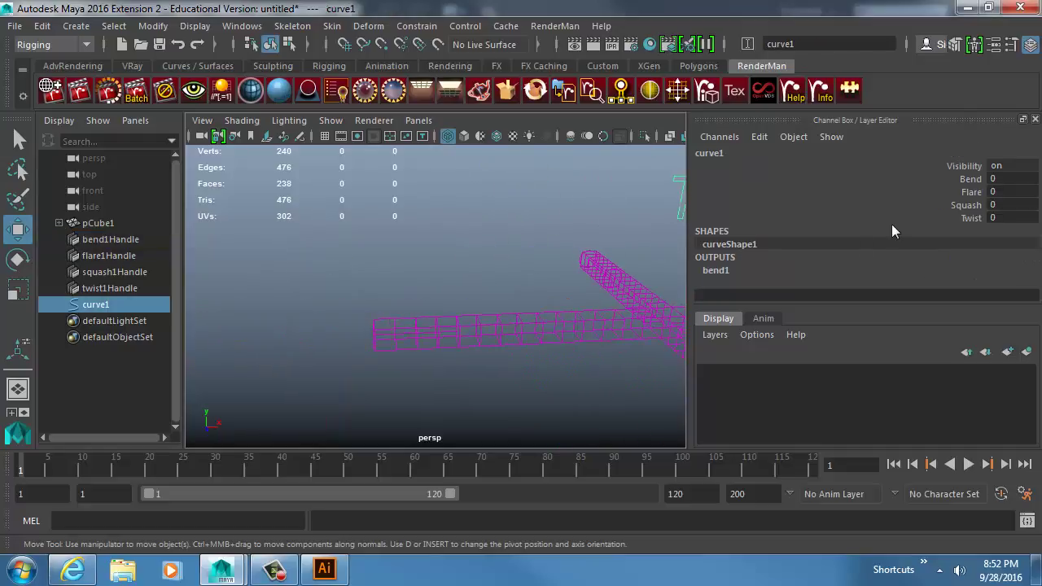
pyautogui.click(957, 181)
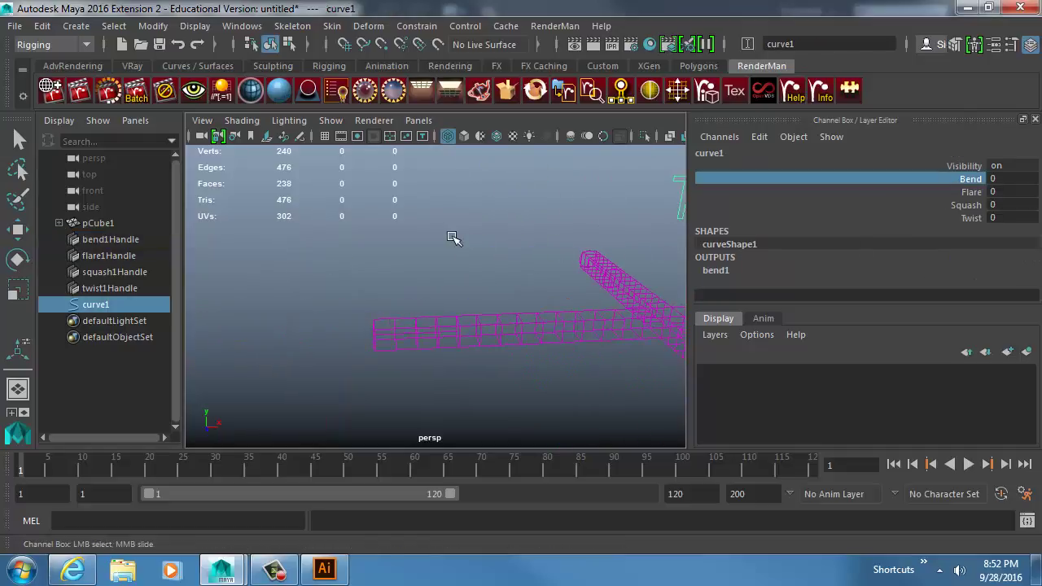
pyautogui.moveTo(452, 238); pyautogui.dragTo(574, 314, button='middle')
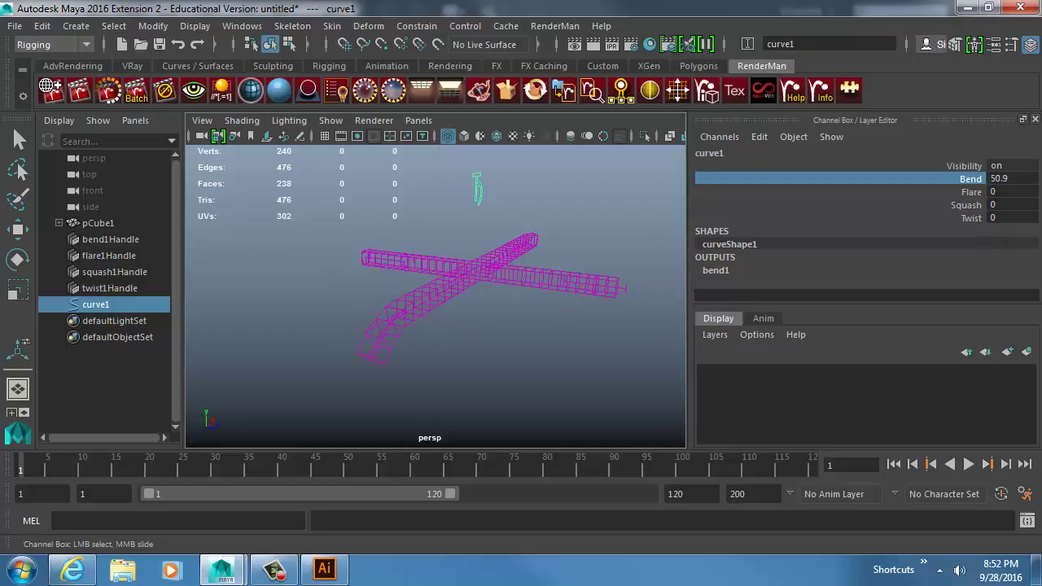
# Return to the Connection Editor and load flare1Handle's flare1 input node on the inputs side
pyautogui.moveTo(1041, 131); pyautogui.dragTo(355, 56)
pyautogui.click(105, 255)
pyautogui.press('w')
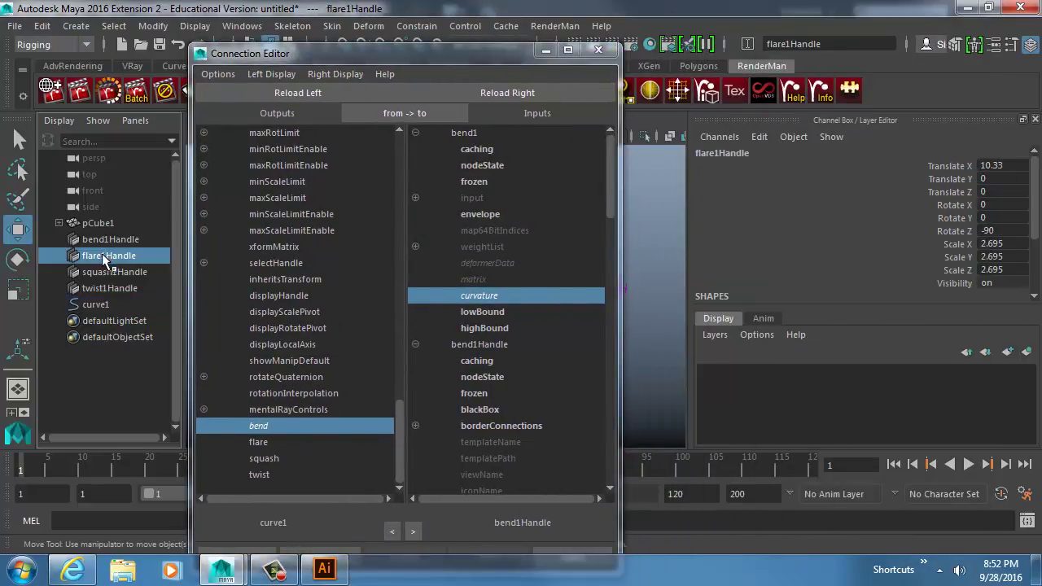
pyautogui.scroll(-3, 788, 276)
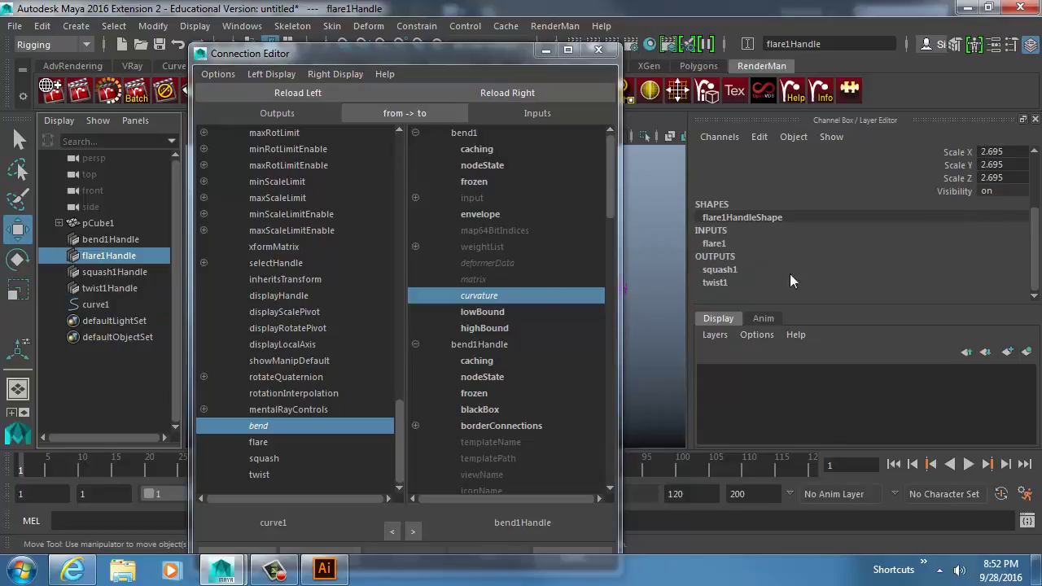
pyautogui.click(728, 241)
pyautogui.click(528, 94)
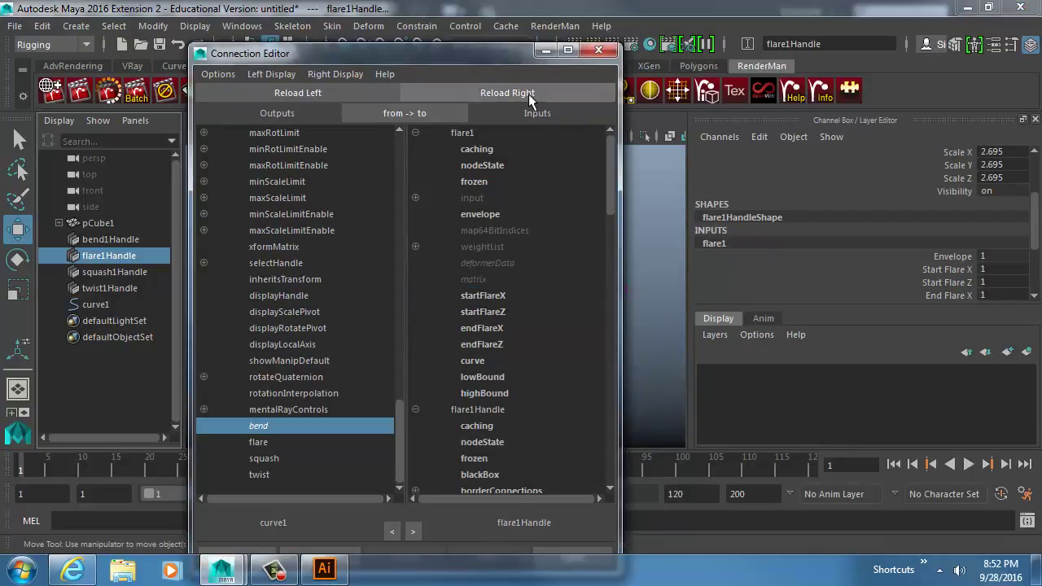
# Connect the Ђ curve's flare attribute to both endFlareX and endFlareZ of flare1
pyautogui.click(259, 444)
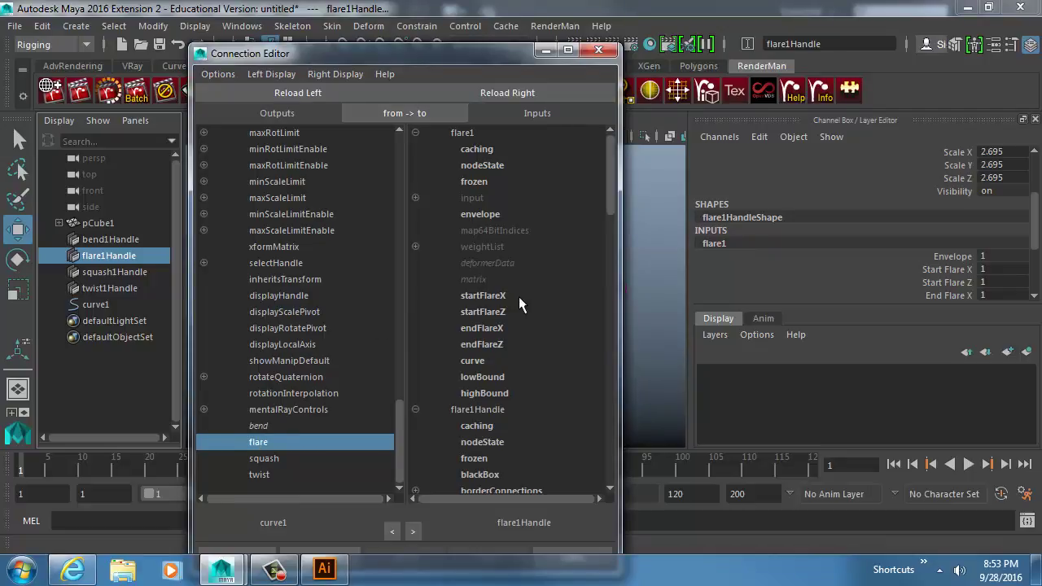
pyautogui.click(501, 328)
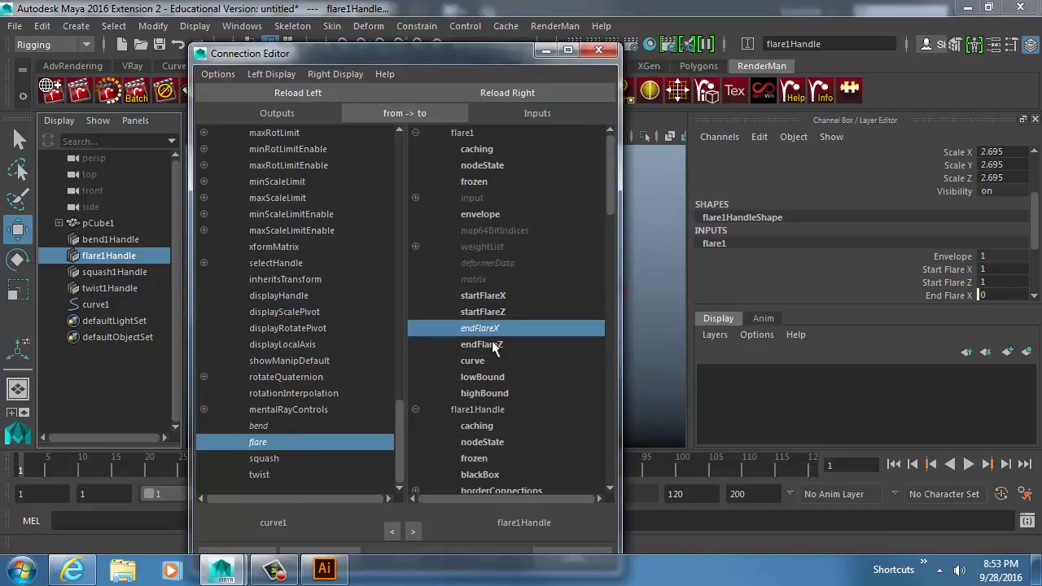
pyautogui.click(491, 341)
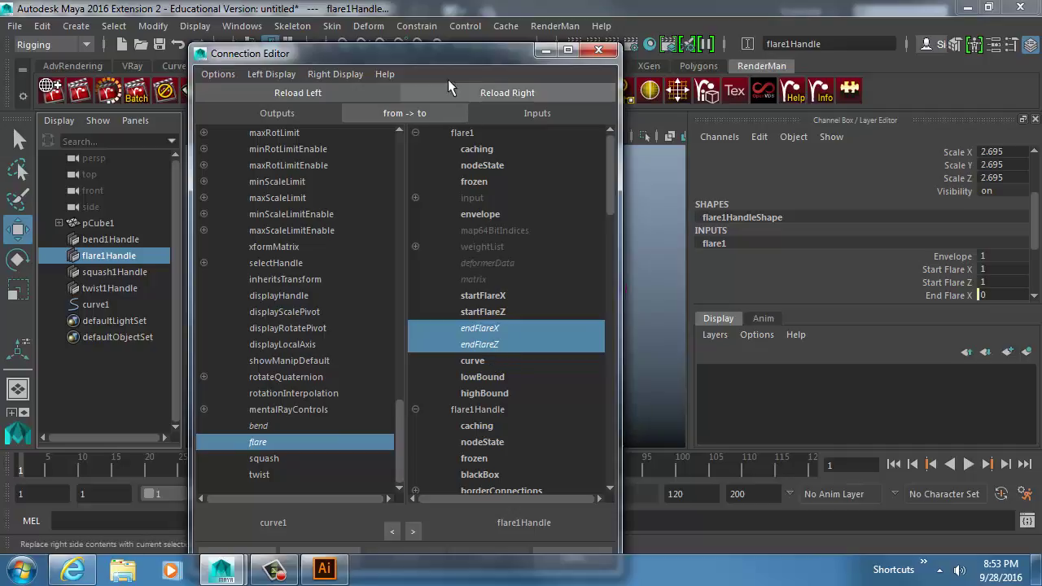
# Test the Ђ curve's connected attributes by scrubbing Flare to 6.5 and Bend to -90.1
pyautogui.moveTo(439, 52); pyautogui.dragTo(1041, 130)
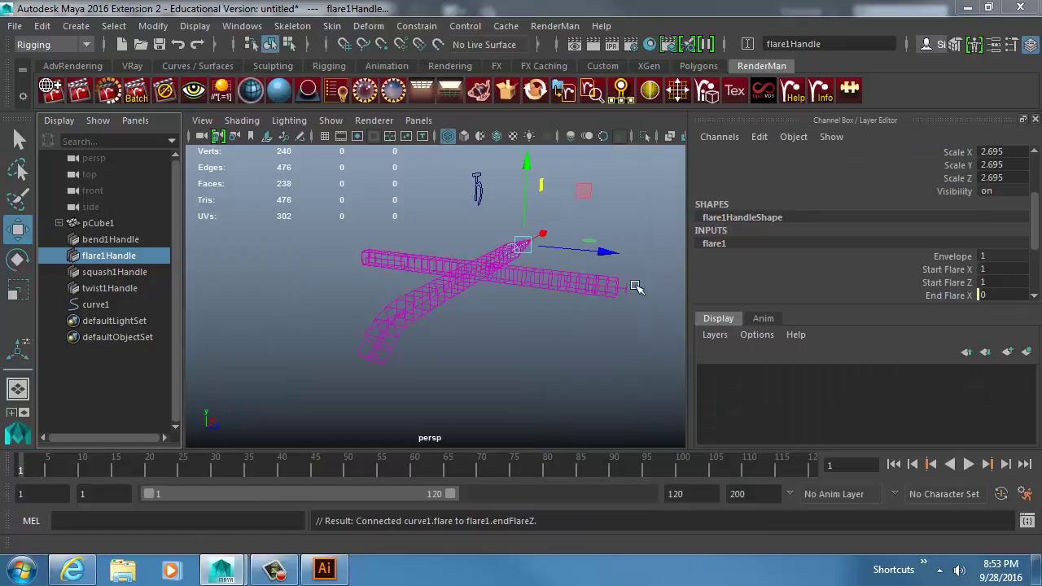
pyautogui.keyDown('alt'); pyautogui.moveTo(637, 286); pyautogui.dragTo(531, 231); pyautogui.keyUp('alt')
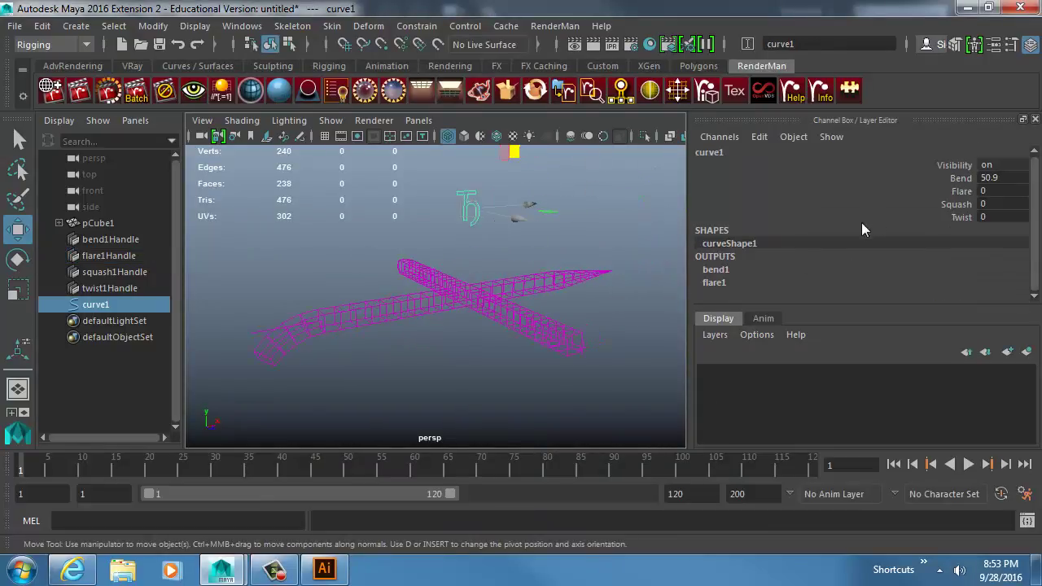
pyautogui.click(936, 191)
pyautogui.moveTo(398, 295); pyautogui.dragTo(450, 291, button='middle')
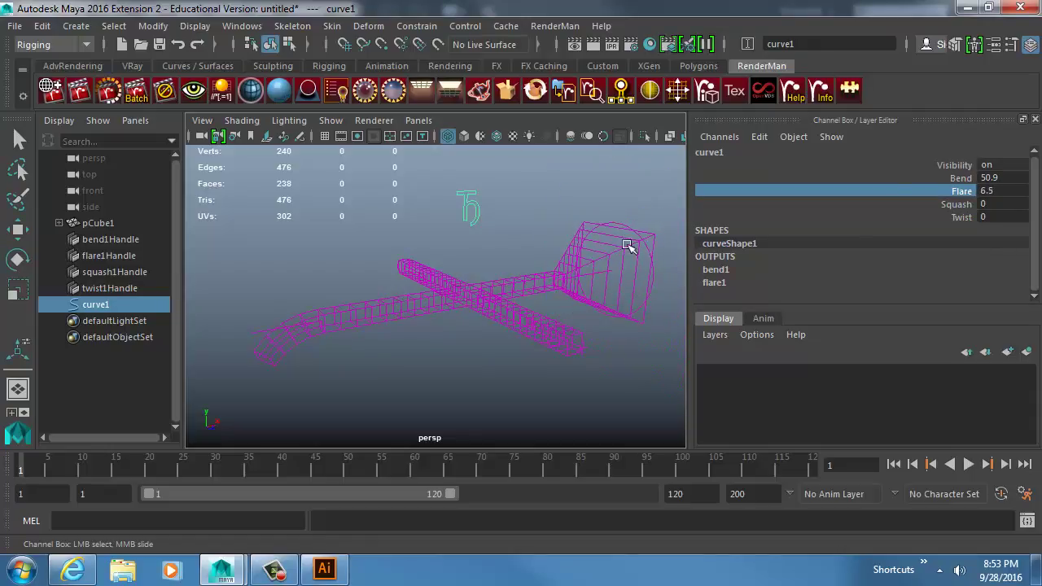
pyautogui.click(927, 178)
pyautogui.moveTo(586, 293); pyautogui.dragTo(553, 298, button='middle')
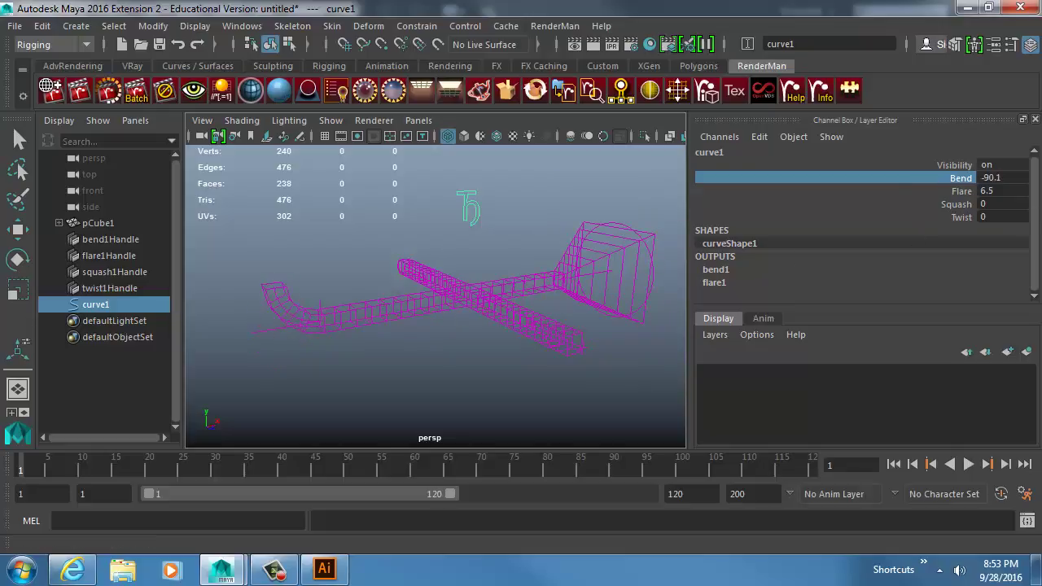
# Load squash1Handle's squash1 node on the inputs side and connect the Ђ curve's flare to squash1's factor
pyautogui.moveTo(1041, 122); pyautogui.dragTo(431, 49)
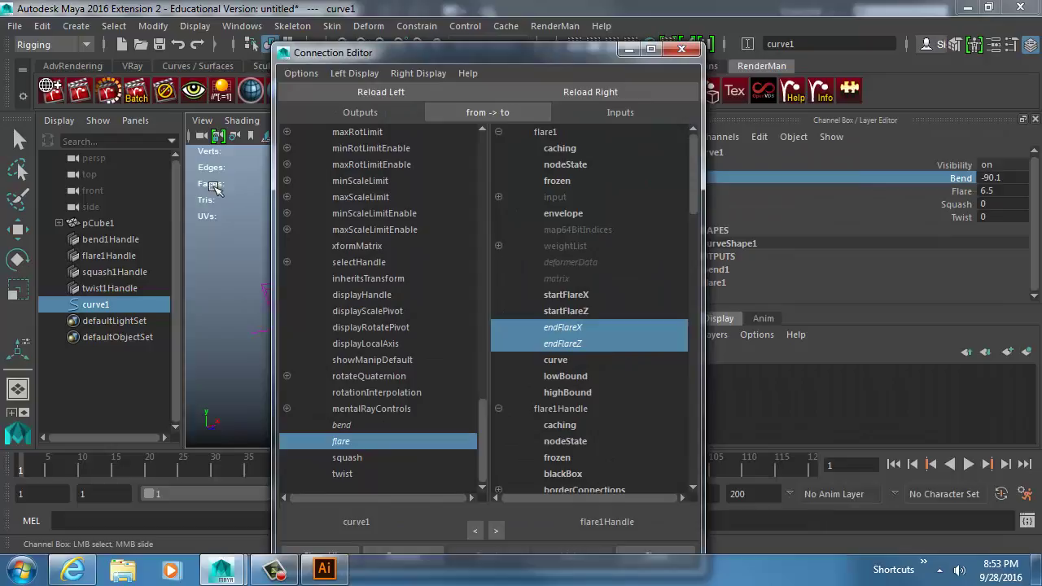
pyautogui.click(113, 272)
pyautogui.scroll(-3, 749, 258)
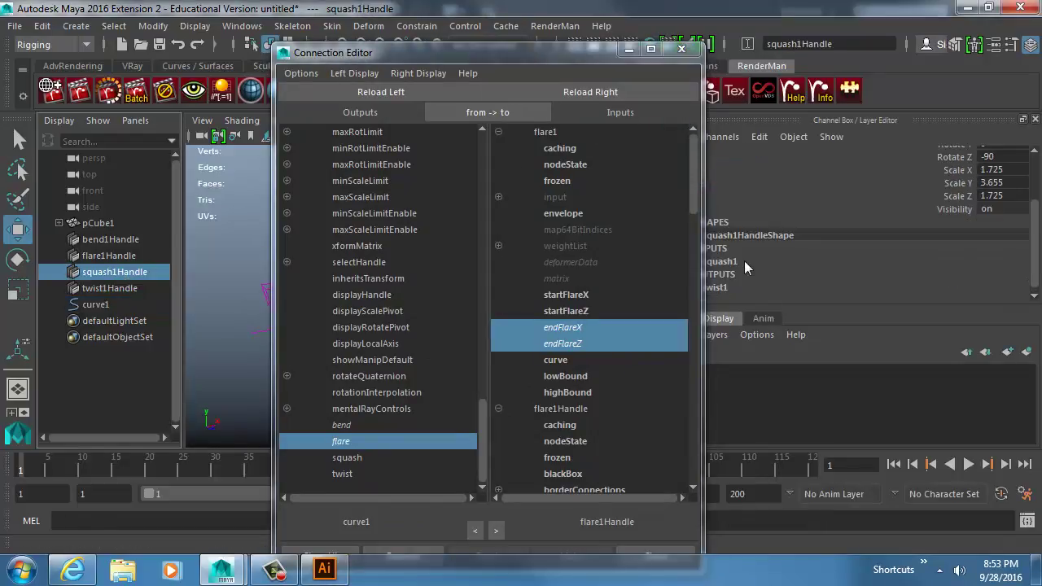
pyautogui.click(634, 90)
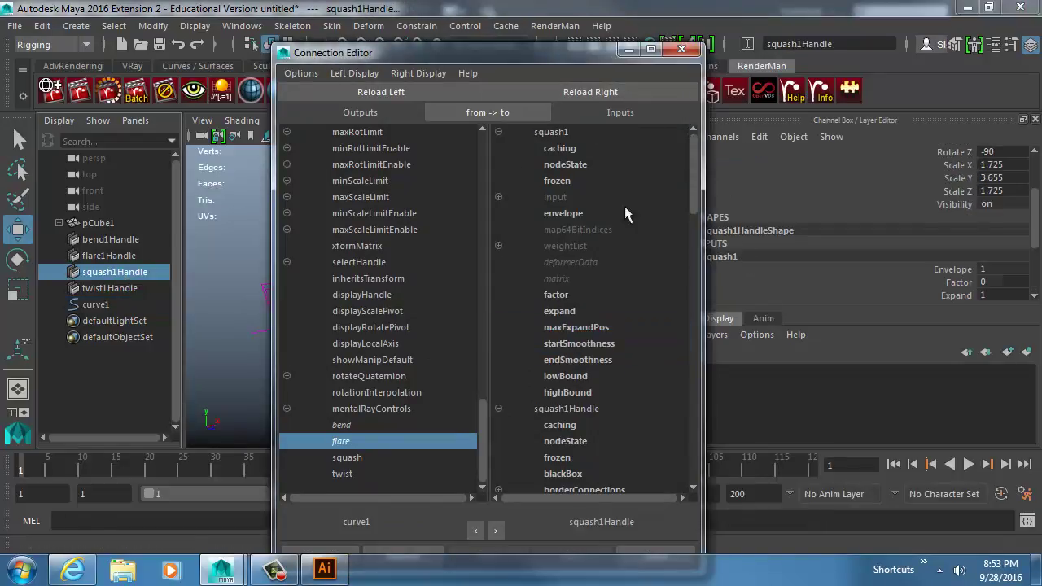
pyautogui.scroll(-3, 624, 206)
pyautogui.scroll(3, 617, 282)
pyautogui.click(558, 294)
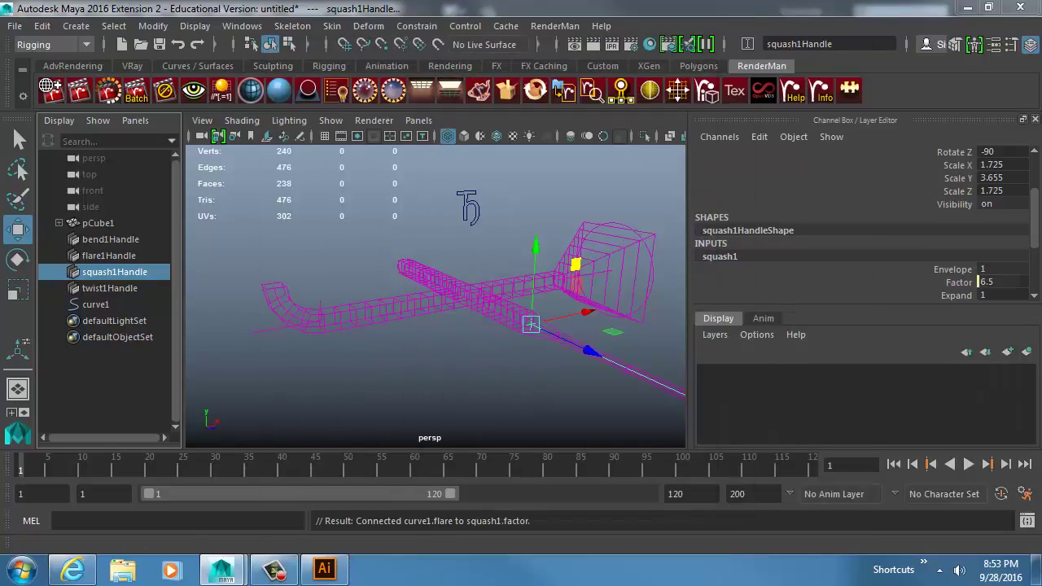
# Select the Ђ curve and scrub its Squash attribute to 19 to test the squash on the bars
pyautogui.click(109, 273)
pyautogui.moveTo(443, 215); pyautogui.dragTo(513, 186)
pyautogui.keyDown('alt'); pyautogui.moveTo(489, 252); pyautogui.dragTo(498, 306); pyautogui.keyUp('alt')
pyautogui.click(948, 193)
pyautogui.moveTo(442, 302); pyautogui.dragTo(658, 297, button='middle')
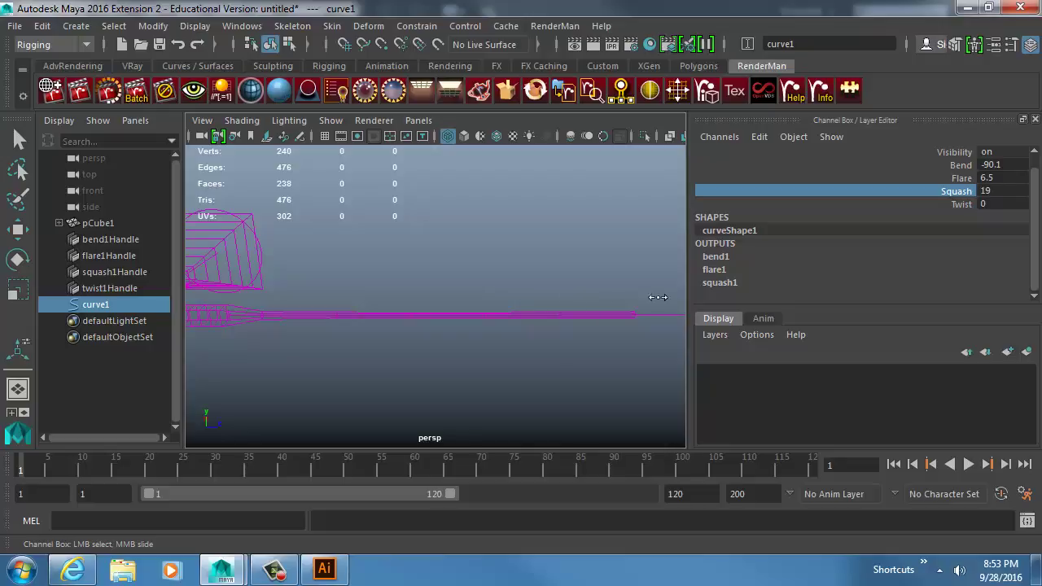
# Check squash1's Factor under the Ђ curve's outputs and bring back the Connection Editor to review its connection
pyautogui.click(713, 269)
pyautogui.press('w')
pyautogui.scroll(-2, 807, 271)
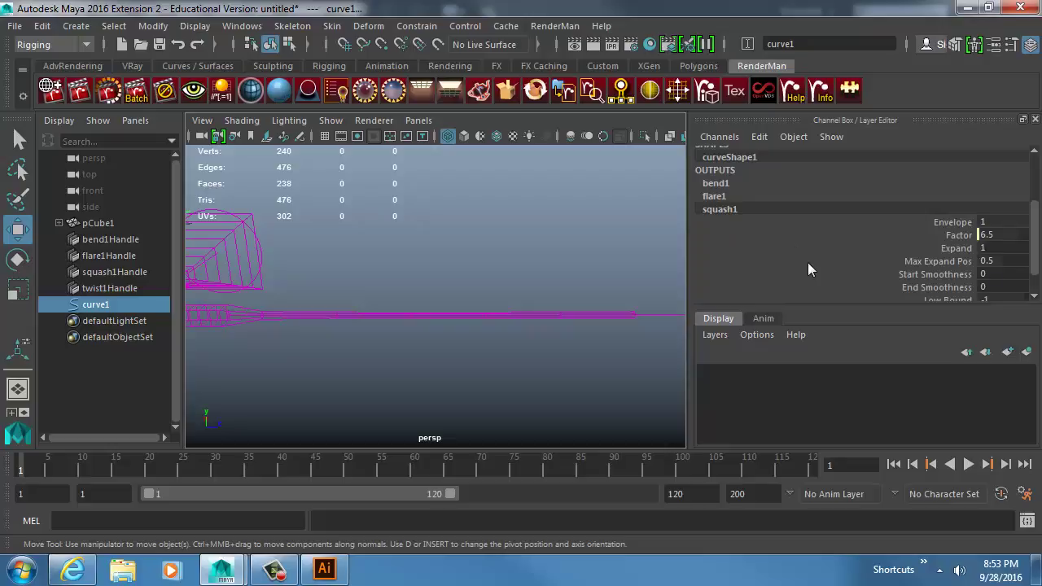
pyautogui.click(948, 236)
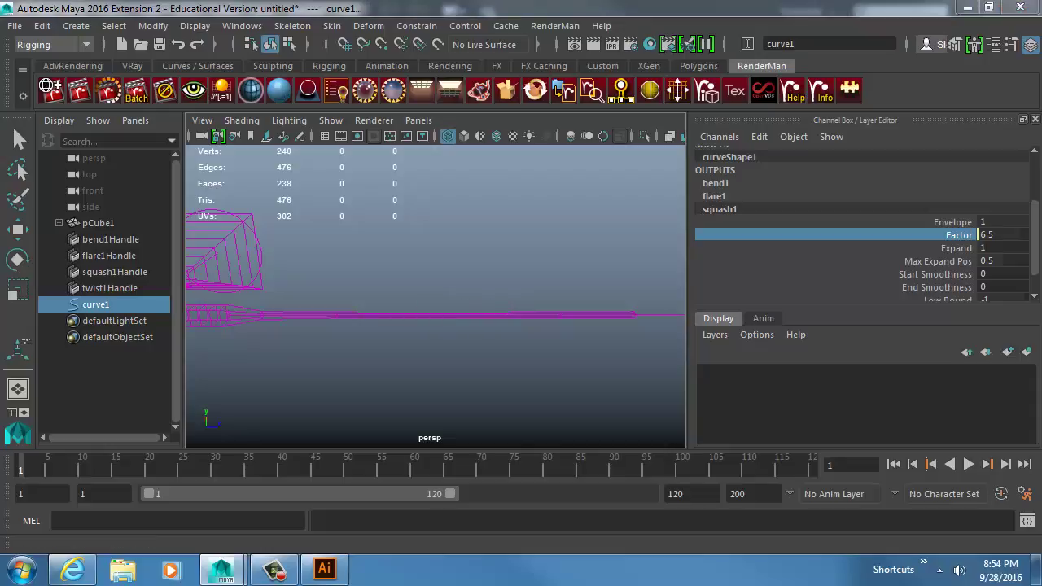
pyautogui.moveTo(1041, 78); pyautogui.dragTo(382, 27)
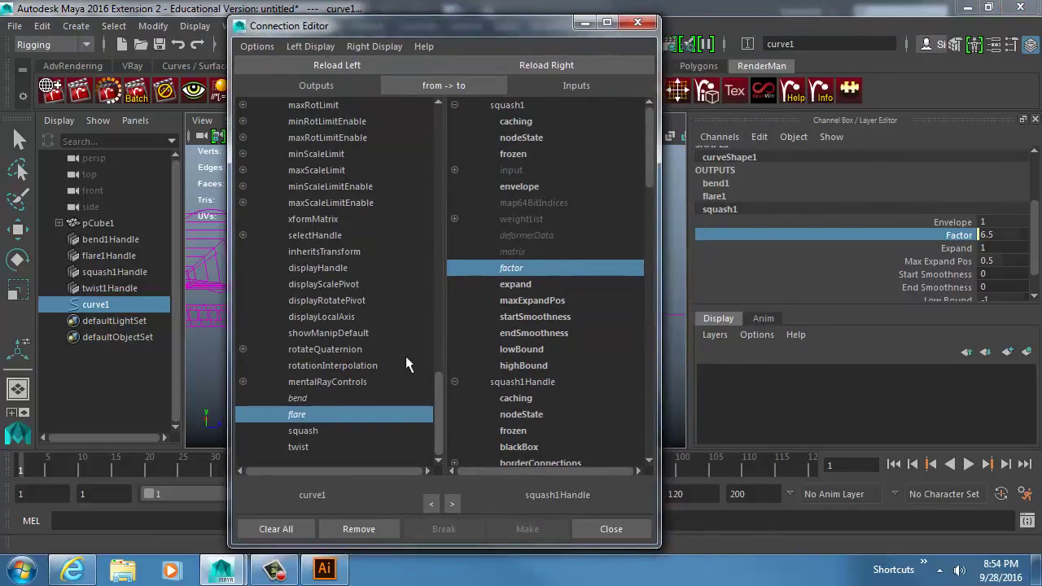
# Connect the Ђ curve's squash attribute to squash1's factor and put the Connection Editor away
pyautogui.click(303, 430)
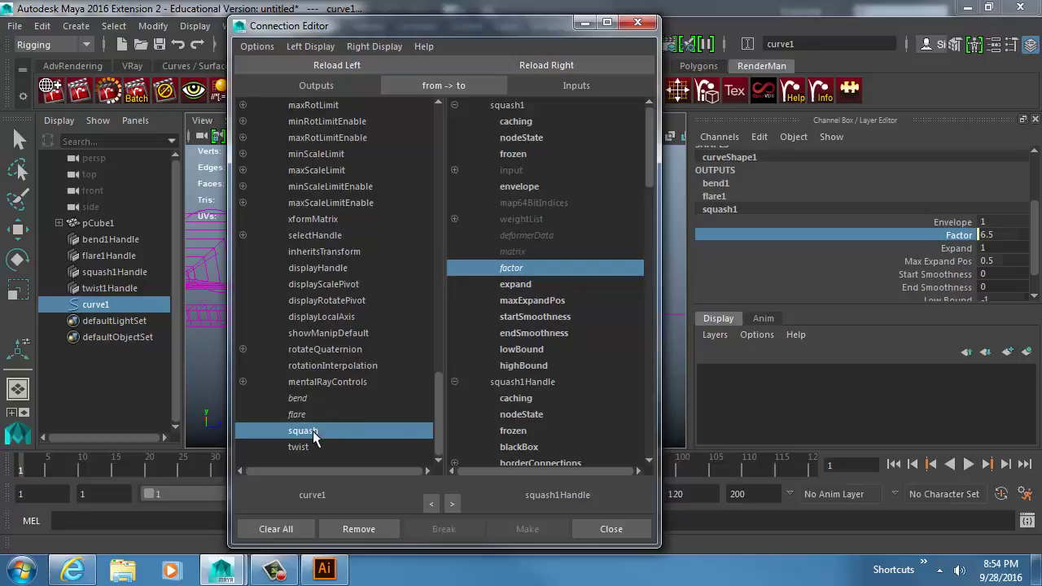
pyautogui.click(512, 268)
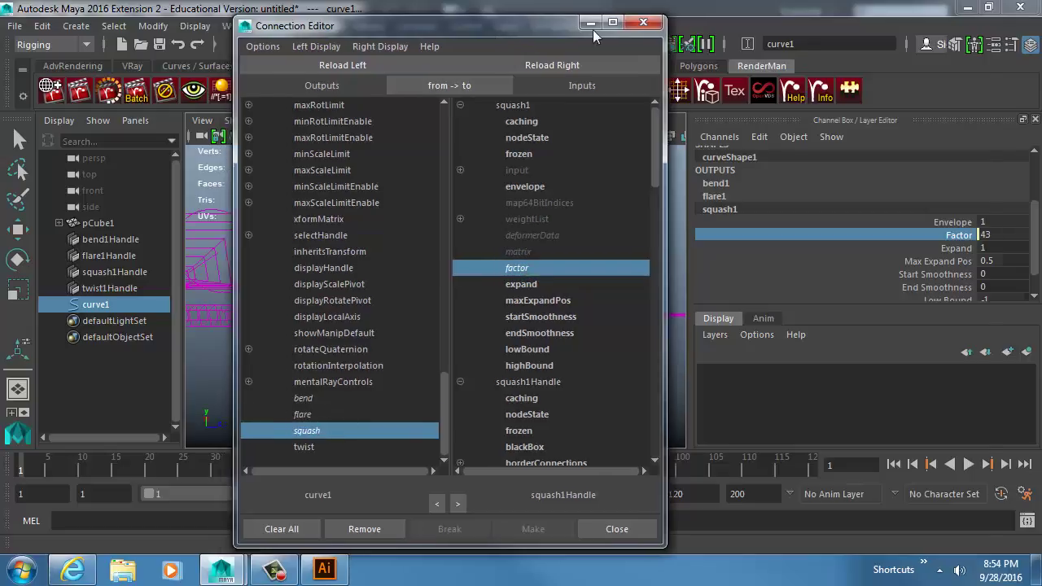
pyautogui.click(637, 21)
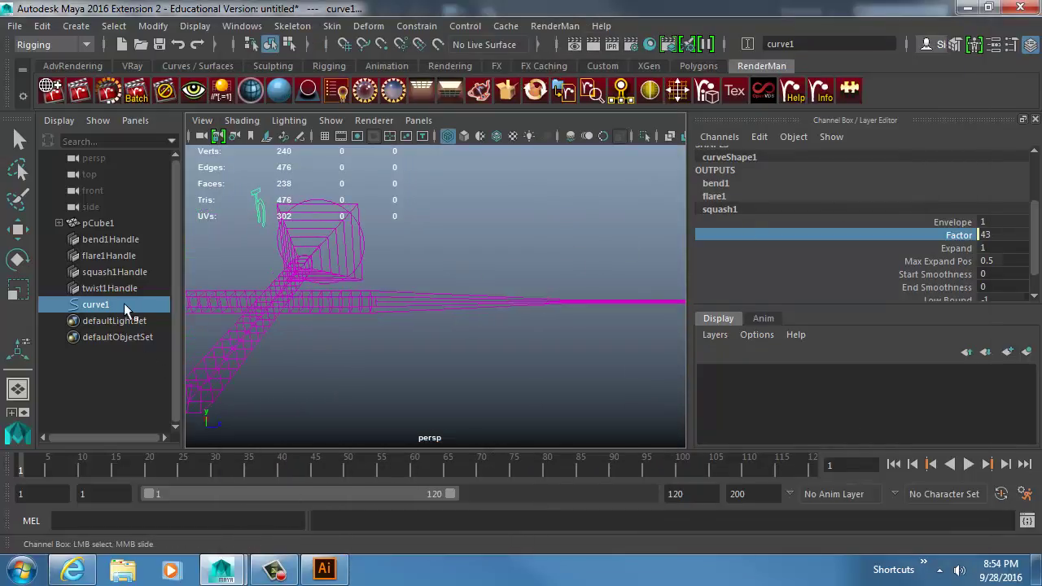
# Scrub the Ђ curve's Squash attribute to -1.1 to test the squash on the crossed bars
pyautogui.press('w')
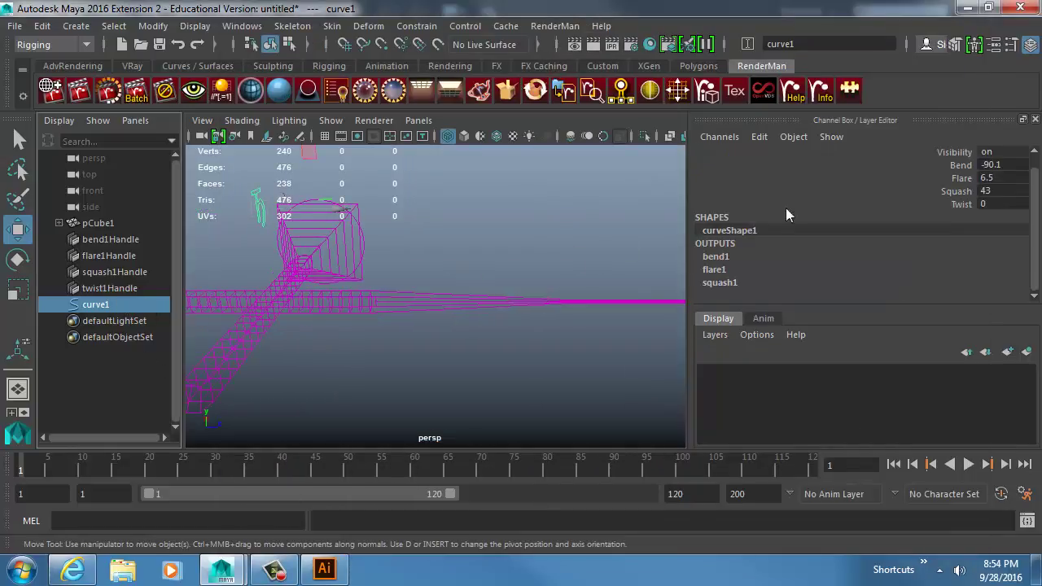
pyautogui.click(961, 197)
pyautogui.moveTo(530, 248); pyautogui.dragTo(533, 273, button='middle')
pyautogui.keyDown('alt'); pyautogui.moveTo(521, 273); pyautogui.dragTo(457, 253); pyautogui.keyUp('alt')
# Test the Ђ curve's other connections by scrubbing Bend to 41.5 and Flare to 5.3
pyautogui.click(966, 166)
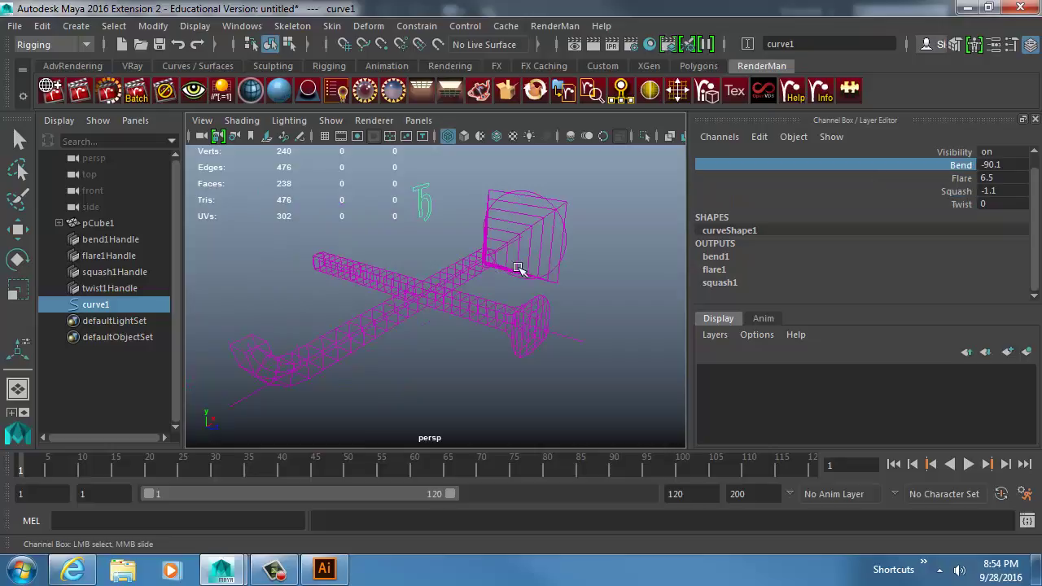
pyautogui.moveTo(519, 268); pyautogui.dragTo(692, 269, button='middle')
pyautogui.click(962, 179)
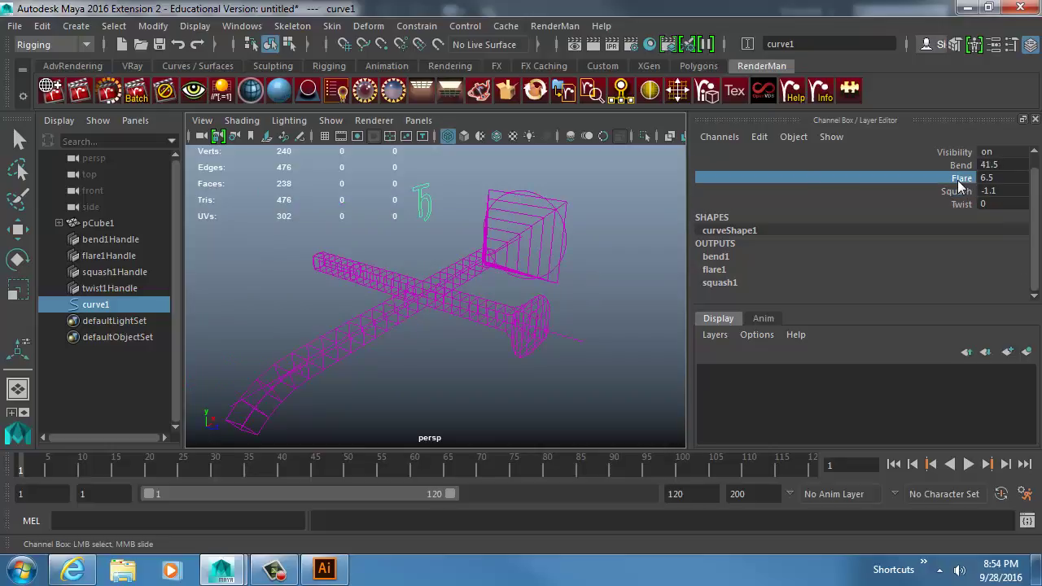
pyautogui.moveTo(495, 242); pyautogui.dragTo(416, 267, button='middle')
pyautogui.keyDown('alt'); pyautogui.moveTo(415, 267); pyautogui.dragTo(308, 303); pyautogui.keyUp('alt')
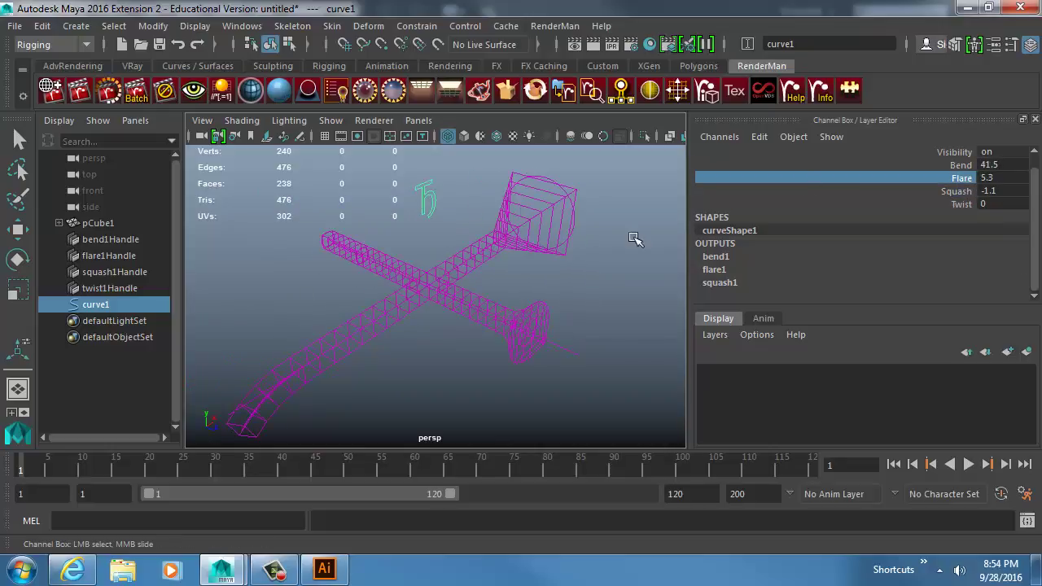
# Load twist1Handle's twist1 node on the Connection Editor's inputs side and choose the Ђ curve's twist as the source attribute
pyautogui.moveTo(1041, 44); pyautogui.dragTo(307, 46)
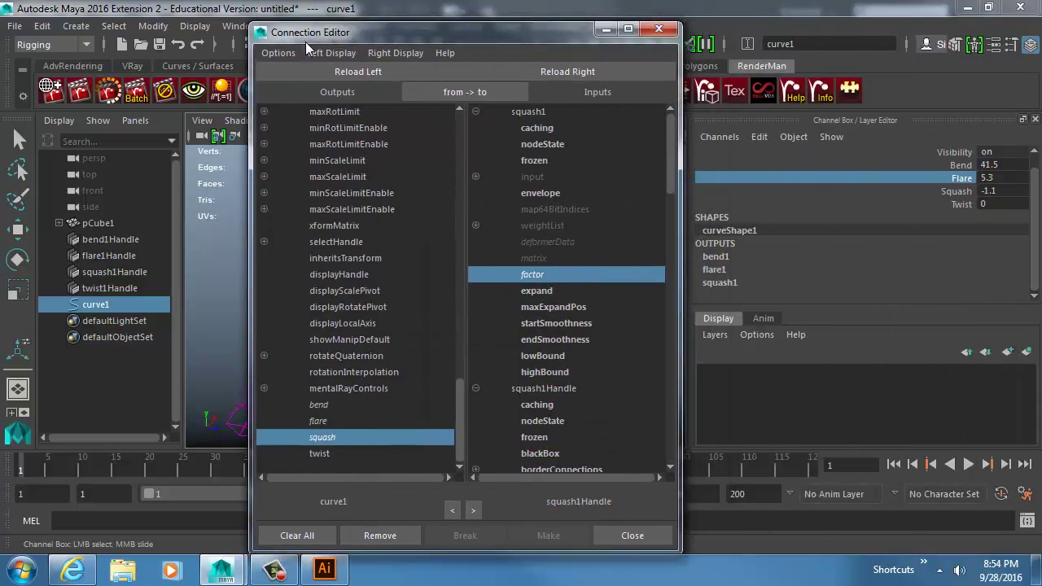
pyautogui.click(111, 286)
pyautogui.scroll(-1, 763, 275)
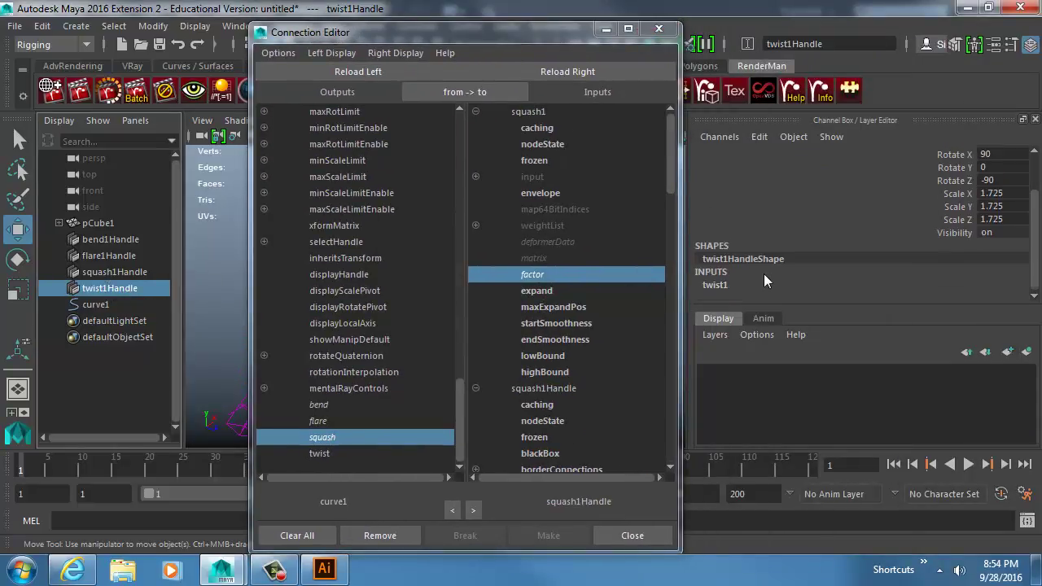
pyautogui.click(722, 282)
pyautogui.scroll(-2, 857, 232)
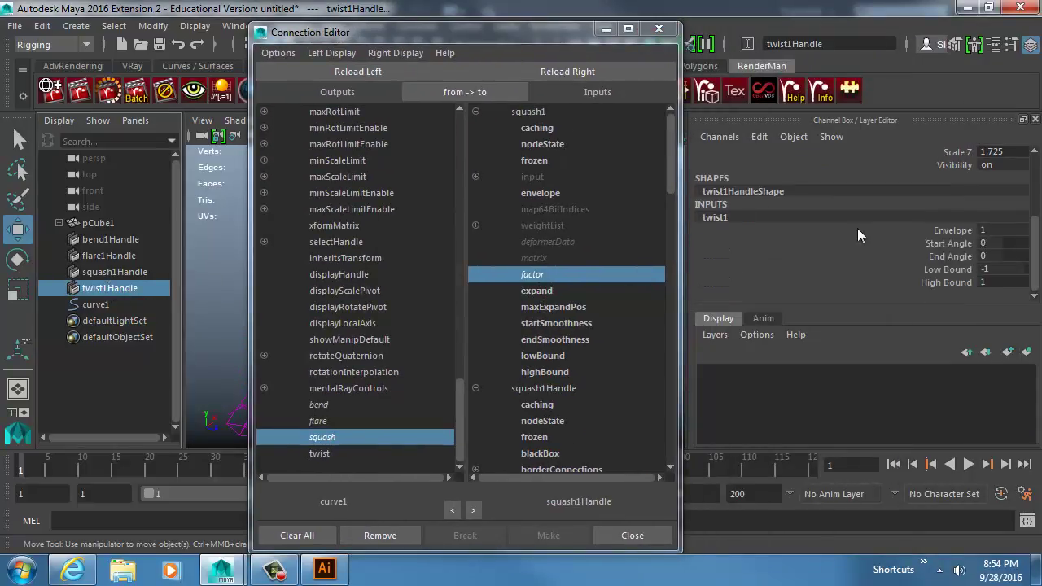
pyautogui.click(562, 73)
pyautogui.click(317, 455)
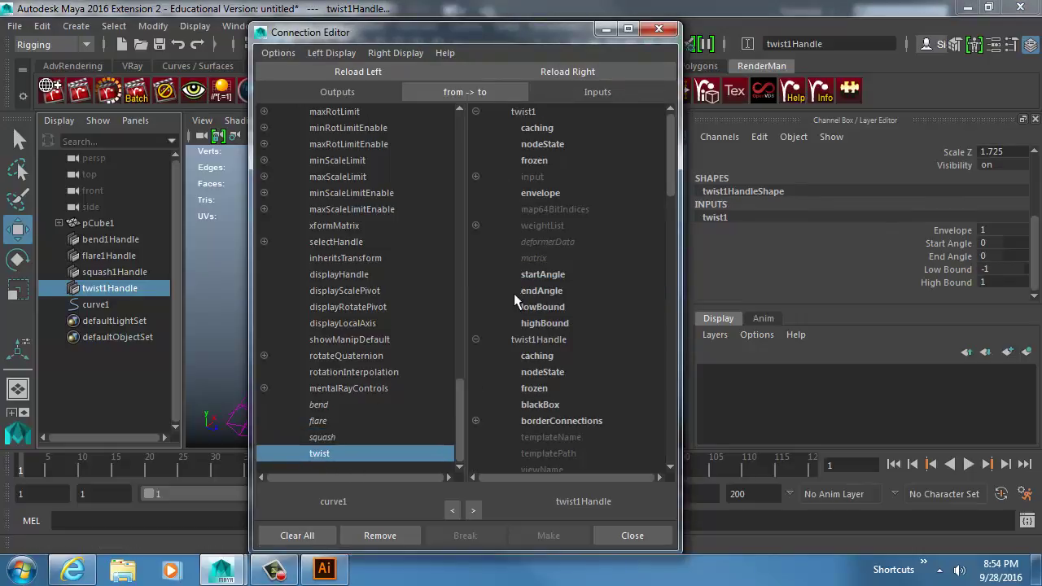
# Scrub twist1's Start Angle to 130.634 to test its effect on the bar
pyautogui.moveTo(479, 35); pyautogui.dragTo(361, 398)
pyautogui.click(938, 242)
pyautogui.keyDown('alt'); pyautogui.moveTo(419, 248); pyautogui.dragTo(463, 196, button='middle'); pyautogui.keyUp('alt')
pyautogui.moveTo(529, 242); pyautogui.dragTo(547, 244, button='middle')
# Connect the Ђ curve's twist attribute to twist1's startAngle and move the Connection Editor out of the way
pyautogui.moveTo(440, 395); pyautogui.dragTo(458, 67)
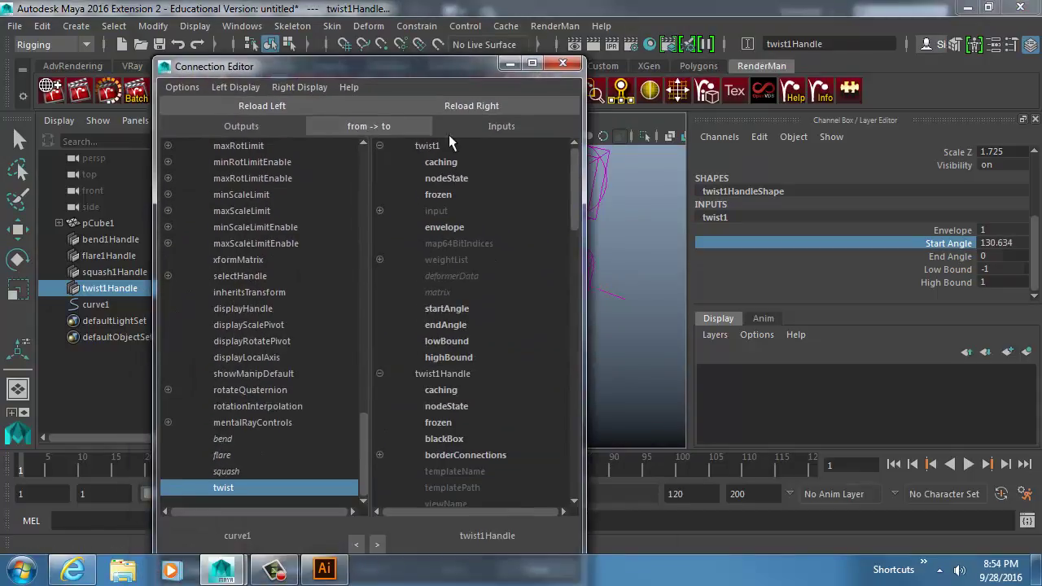
pyautogui.click(453, 309)
pyautogui.moveTo(406, 72); pyautogui.dragTo(405, 585)
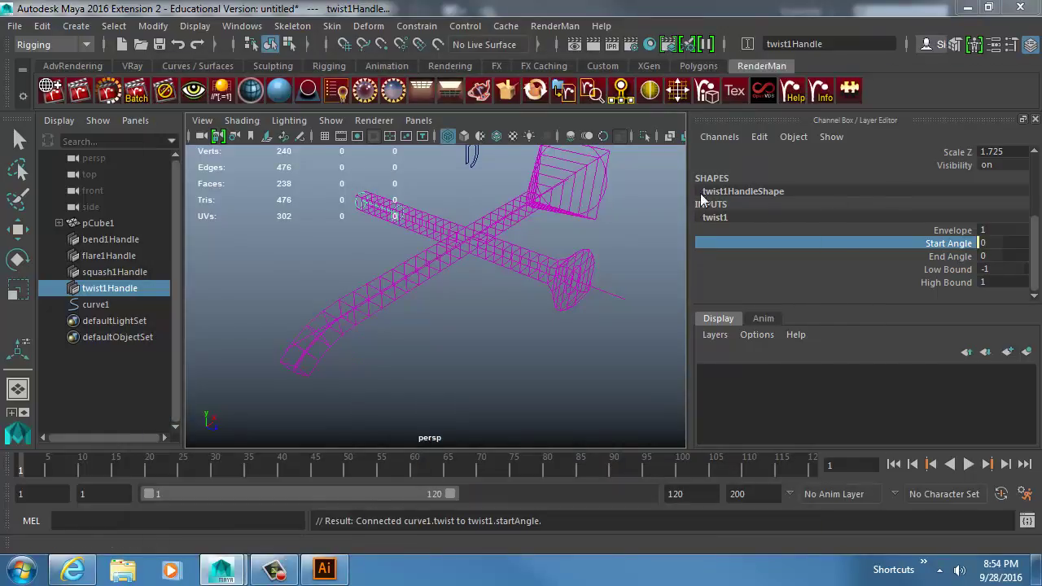
# Select the Ђ curve, scrub its Twist attribute to 194.3 and switch the viewport to shaded display
pyautogui.click(426, 223)
pyautogui.press('w')
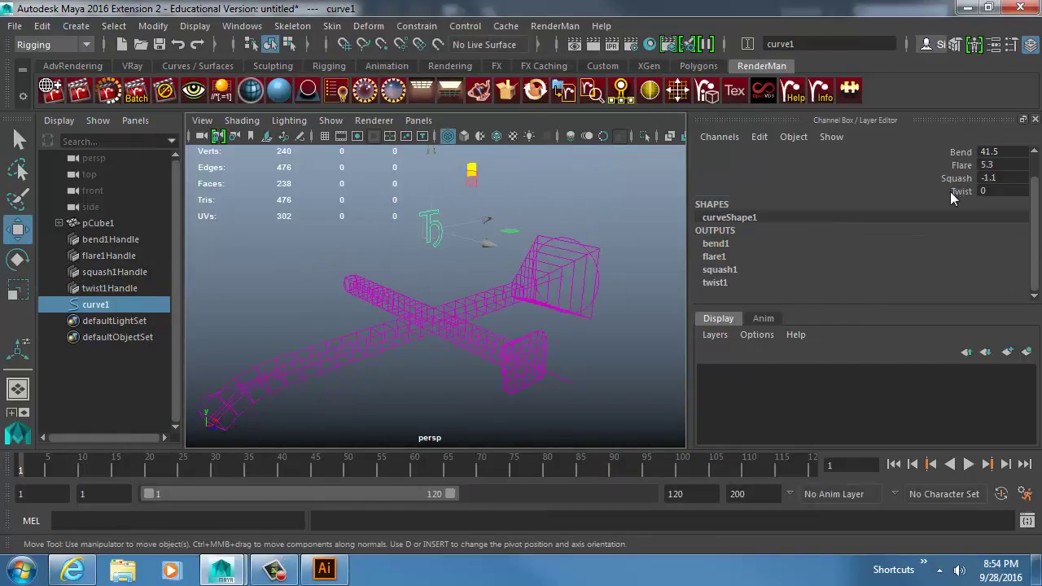
pyautogui.click(953, 199)
pyautogui.moveTo(423, 301)
pyautogui.mouseDown(button='middle')
pyautogui.moveTo(380, 298)
pyautogui.moveTo(598, 296)
pyautogui.moveTo(454, 293)
pyautogui.moveTo(494, 304)
pyautogui.moveTo(342, 319)
pyautogui.moveTo(419, 295)
pyautogui.moveTo(835, 266)
pyautogui.moveTo(668, 297)
pyautogui.moveTo(653, 298)
pyautogui.moveTo(974, 210)
pyautogui.mouseUp(button='middle')
pyautogui.press('5')
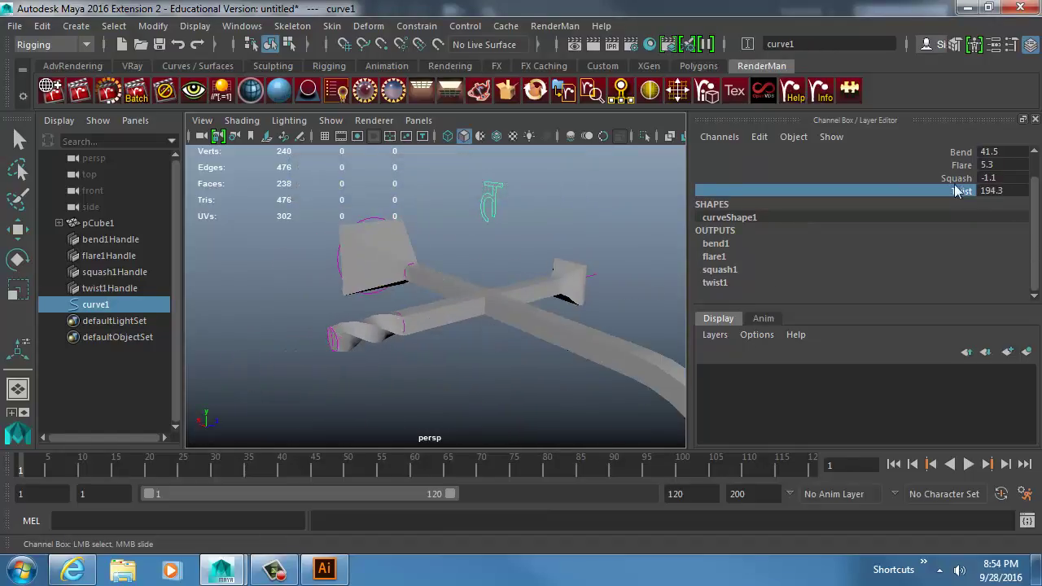
# Scrub the Ђ curve's Squash attribute to -1.2 and inspect the deformed bars from several angles
pyautogui.click(957, 178)
pyautogui.moveTo(442, 262)
pyautogui.mouseDown(button='middle')
pyautogui.moveTo(459, 263)
pyautogui.moveTo(436, 274)
pyautogui.mouseUp(button='middle')
pyautogui.keyDown('alt'); pyautogui.moveTo(491, 298); pyautogui.dragTo(405, 262, button='middle'); pyautogui.keyUp('alt')
pyautogui.keyDown('alt'); pyautogui.moveTo(472, 304); pyautogui.dragTo(455, 333); pyautogui.keyUp('alt')
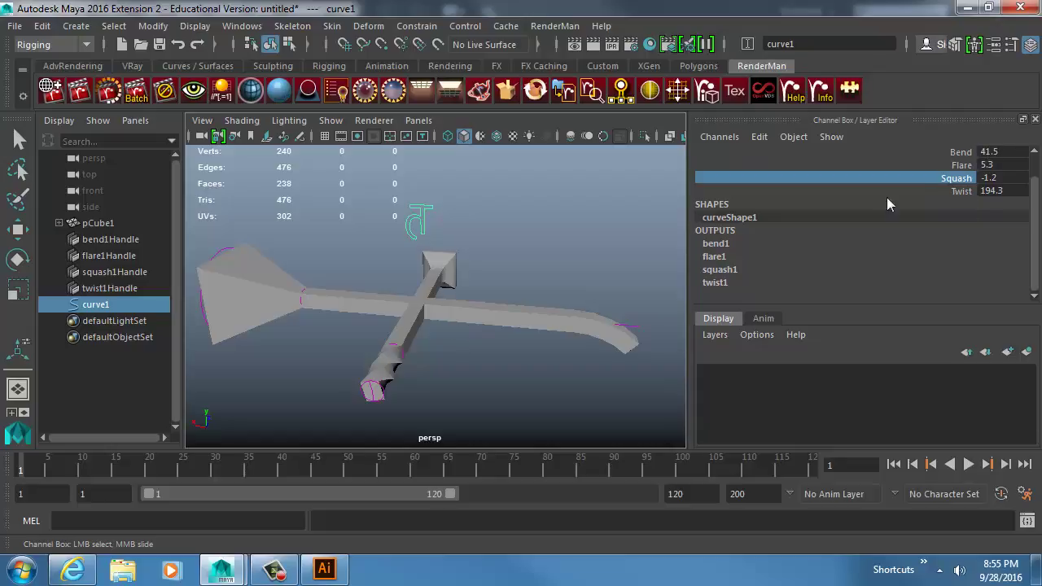
pyautogui.keyDown('alt'); pyautogui.moveTo(611, 214); pyautogui.dragTo(308, 252); pyautogui.keyUp('alt')
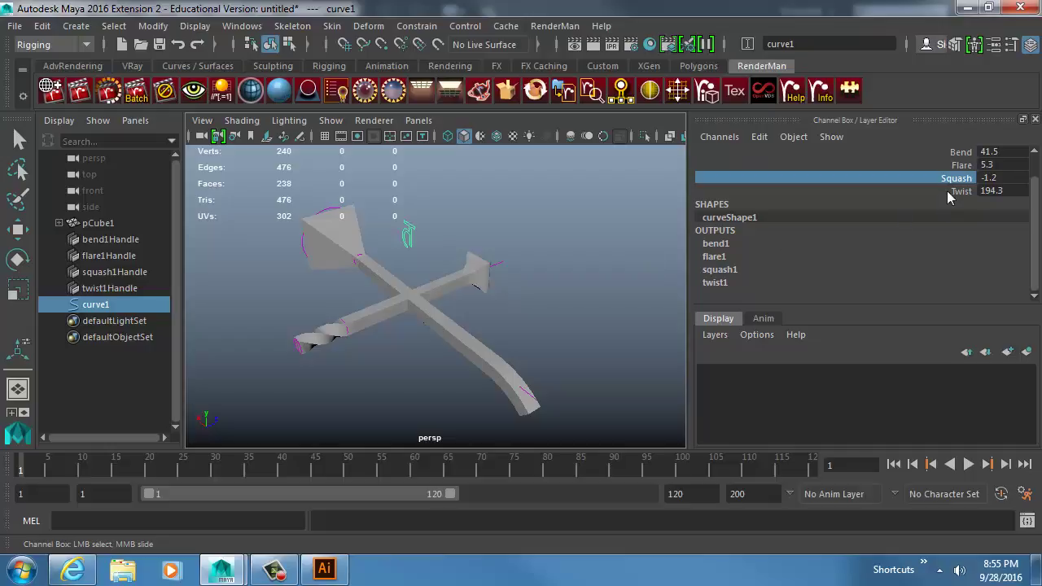
# Reset the Ђ curve's Bend, Flare, Squash and Twist attributes to 0 together
pyautogui.scroll(1, 953, 195)
pyautogui.doubleClick(988, 178)
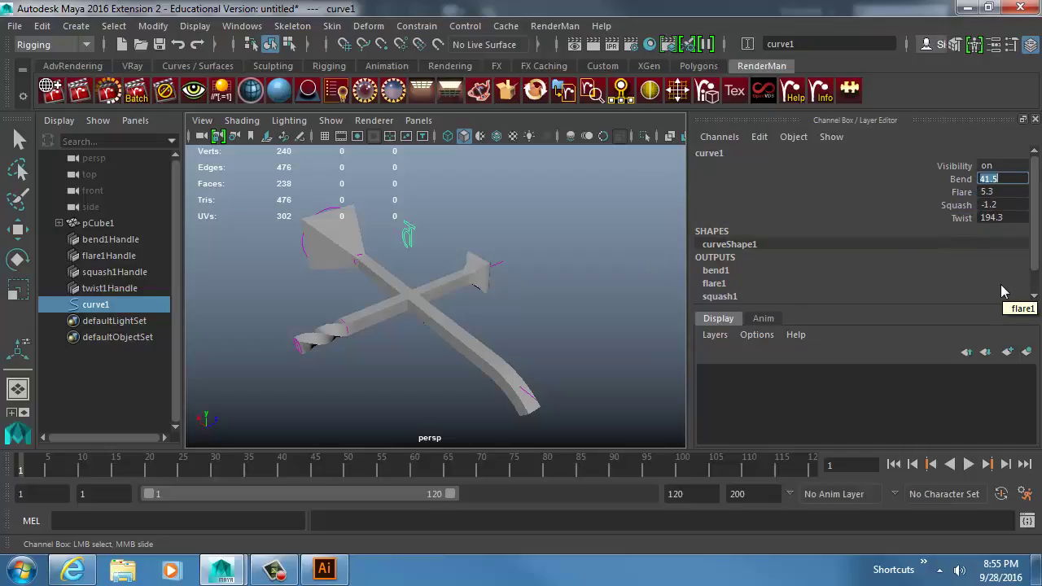
pyautogui.doubleClick(1011, 192)
pyautogui.doubleClick(1012, 204)
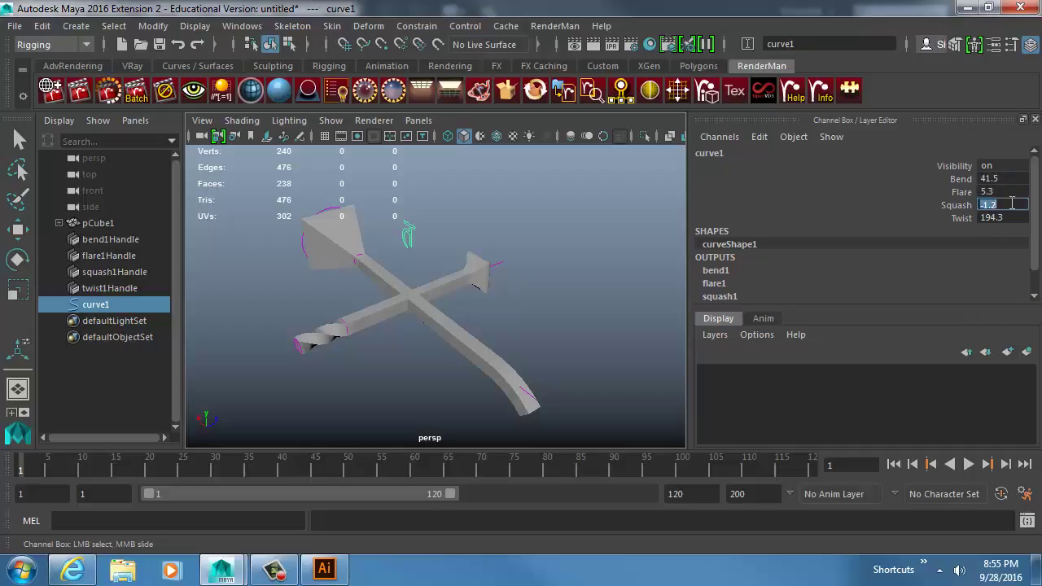
pyautogui.doubleClick(1011, 217)
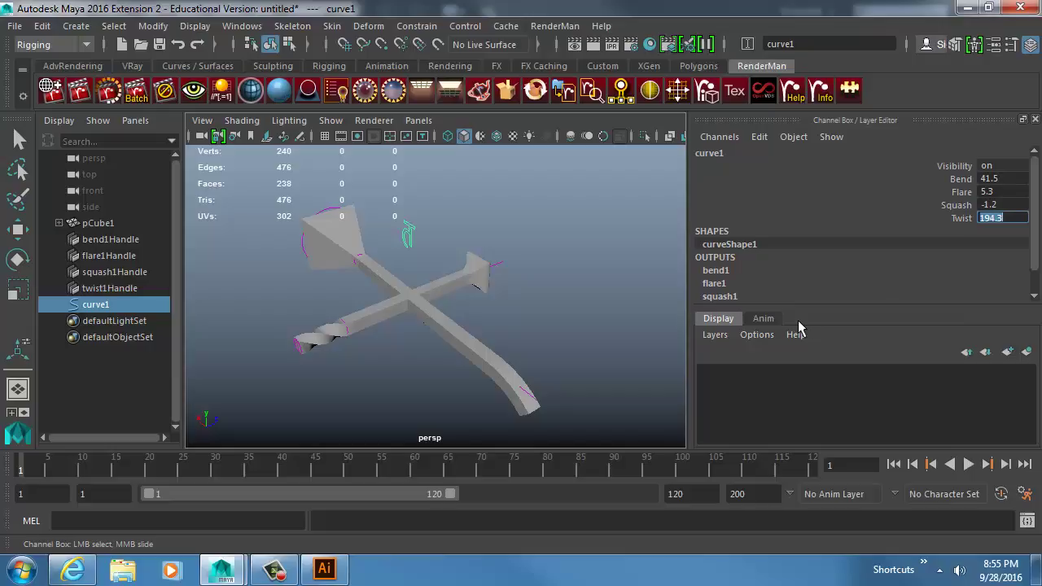
pyautogui.moveTo(1005, 179); pyautogui.dragTo(1005, 218)
pyautogui.write('0')
pyautogui.press('Return')
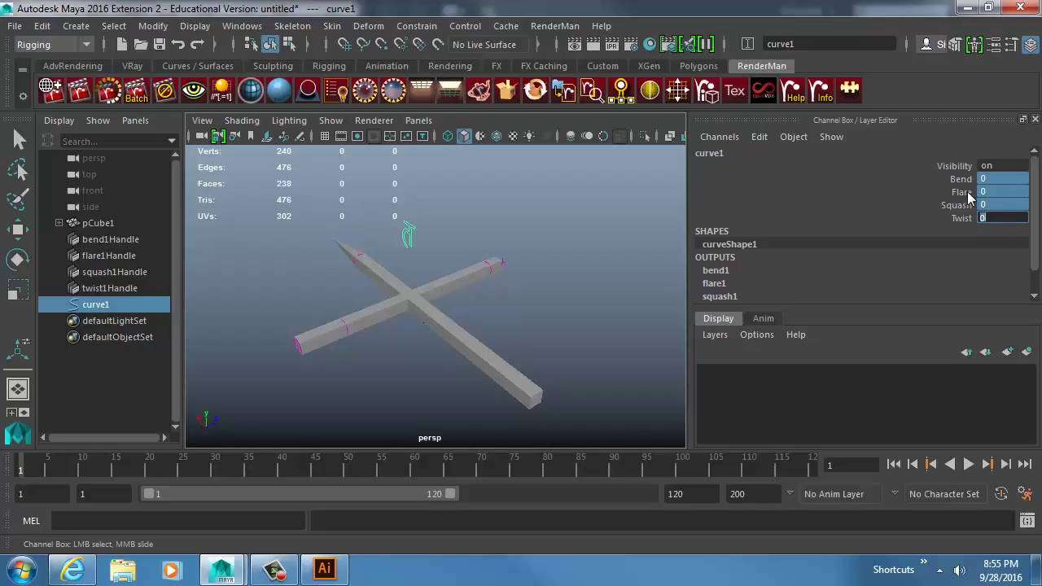
# Test the Ђ curve's Twist attribute with repeated scrubs up to 281 and undo each trial
pyautogui.click(966, 219)
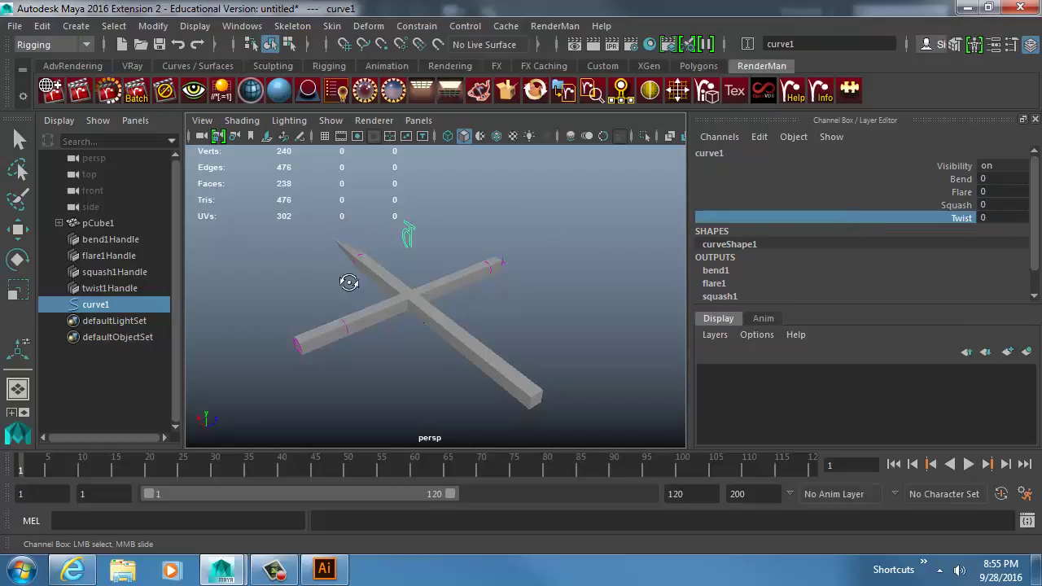
pyautogui.moveTo(350, 282); pyautogui.dragTo(435, 269, button='middle')
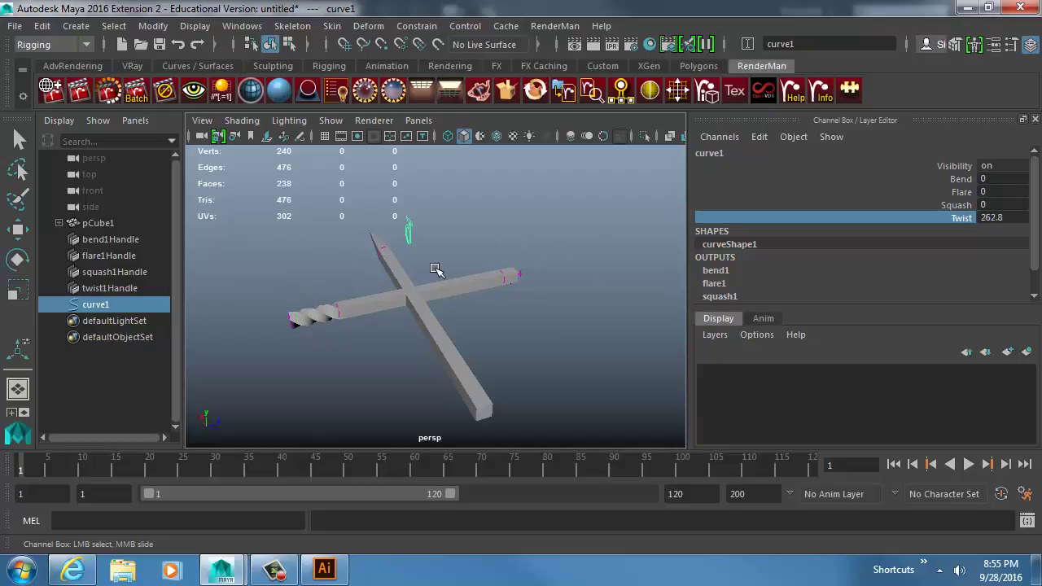
pyautogui.hotkey('ctrl', 'z')
pyautogui.hotkey('ctrl', 'z')
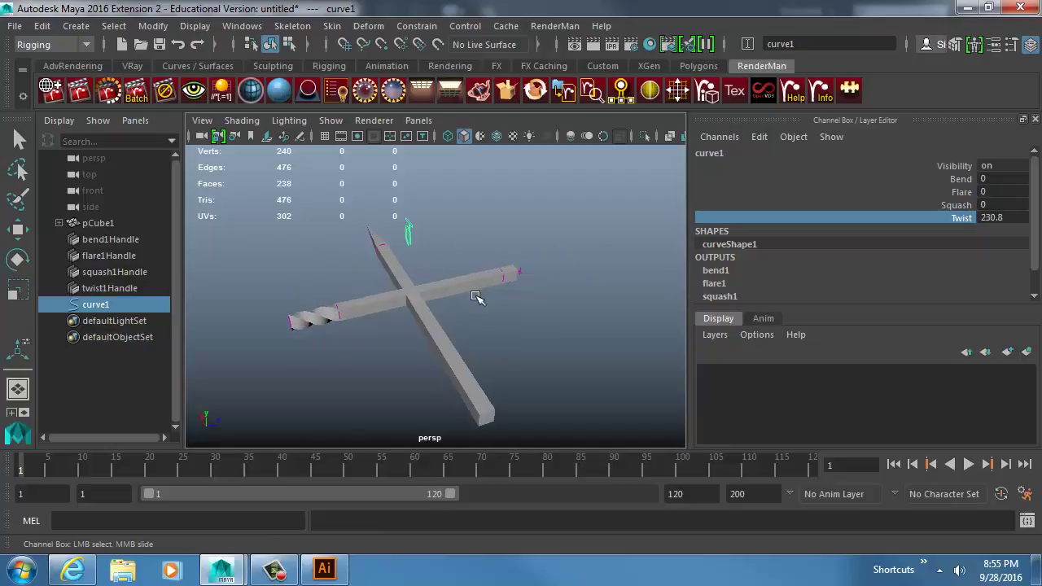
pyautogui.moveTo(488, 300); pyautogui.dragTo(505, 300, button='middle')
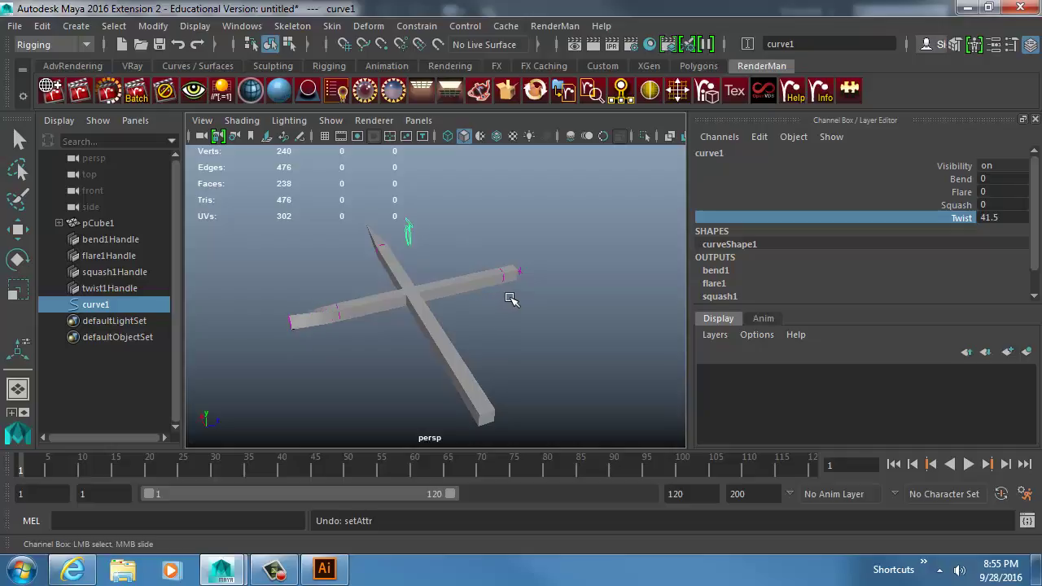
pyautogui.hotkey('ctrl', 'z')
pyautogui.moveTo(435, 287); pyautogui.dragTo(665, 284, button='middle')
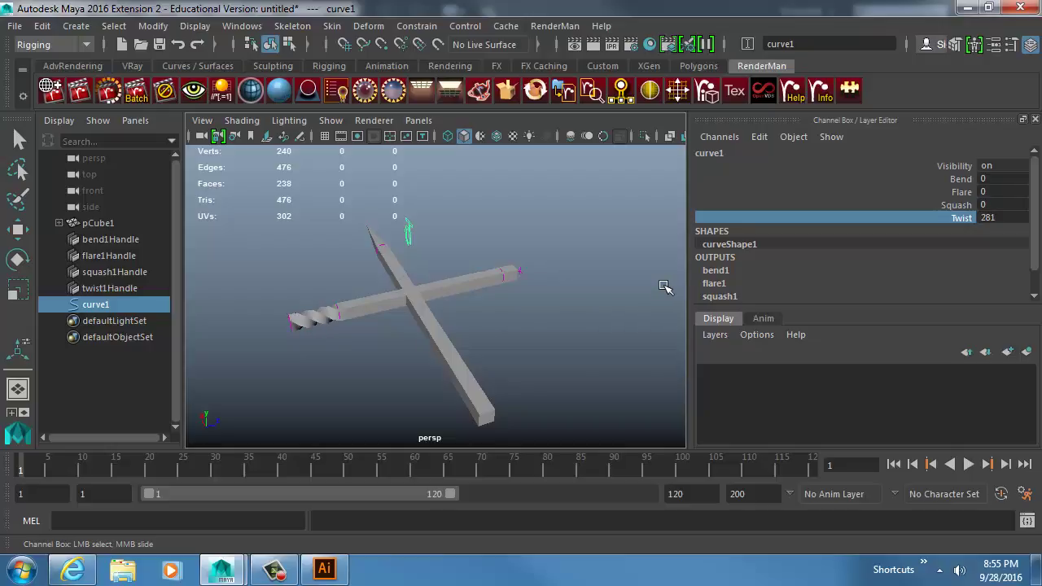
pyautogui.hotkey('ctrl', 'z')
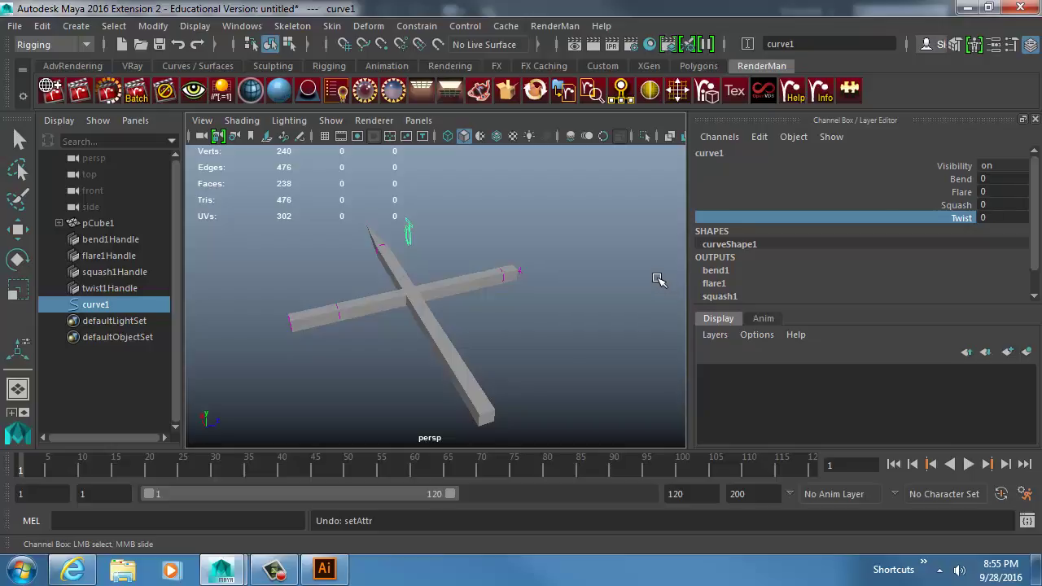
# Test the Ђ curve's Squash attribute by scrubbing it to -1 and -0.16, and reset it to 0
pyautogui.click(955, 194)
pyautogui.click(956, 205)
pyautogui.moveTo(539, 232)
pyautogui.mouseDown(button='middle')
pyautogui.moveTo(550, 237)
pyautogui.moveTo(531, 235)
pyautogui.mouseUp(button='middle')
pyautogui.scroll(6, 559, 305)
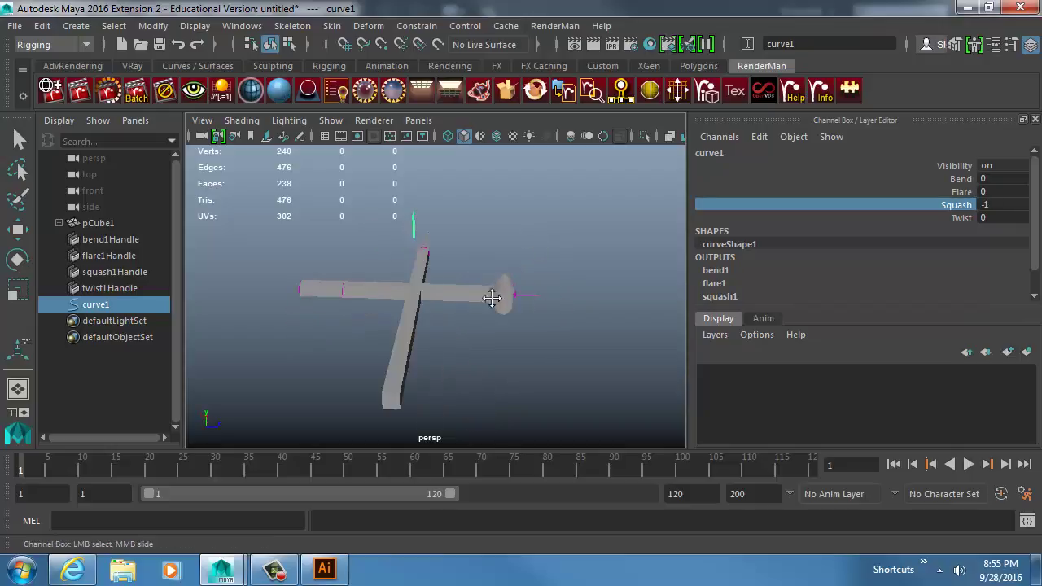
pyautogui.scroll(1, 534, 326)
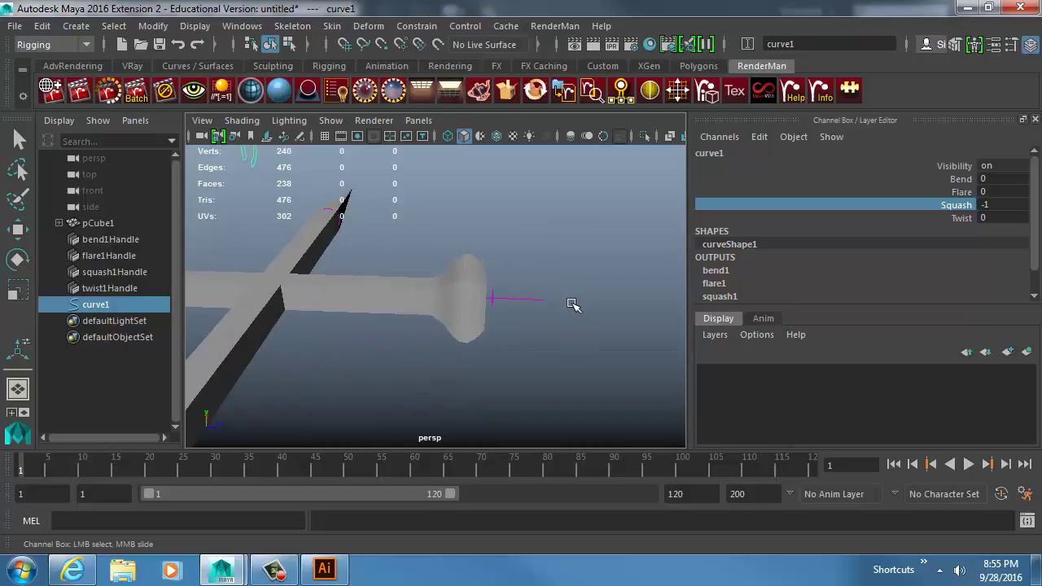
pyautogui.moveTo(572, 302); pyautogui.dragTo(679, 304, button='middle')
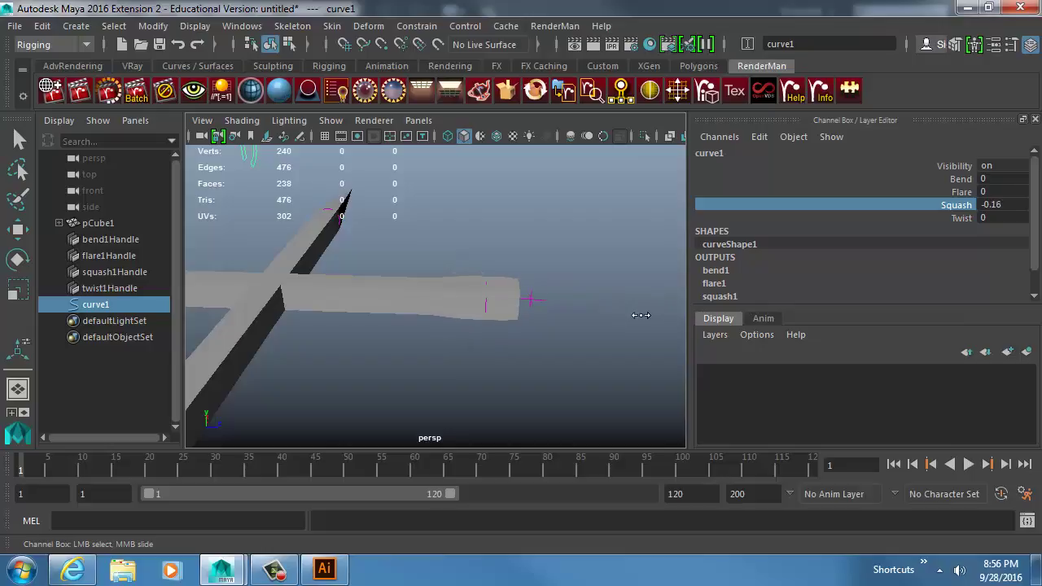
pyautogui.doubleClick(988, 204)
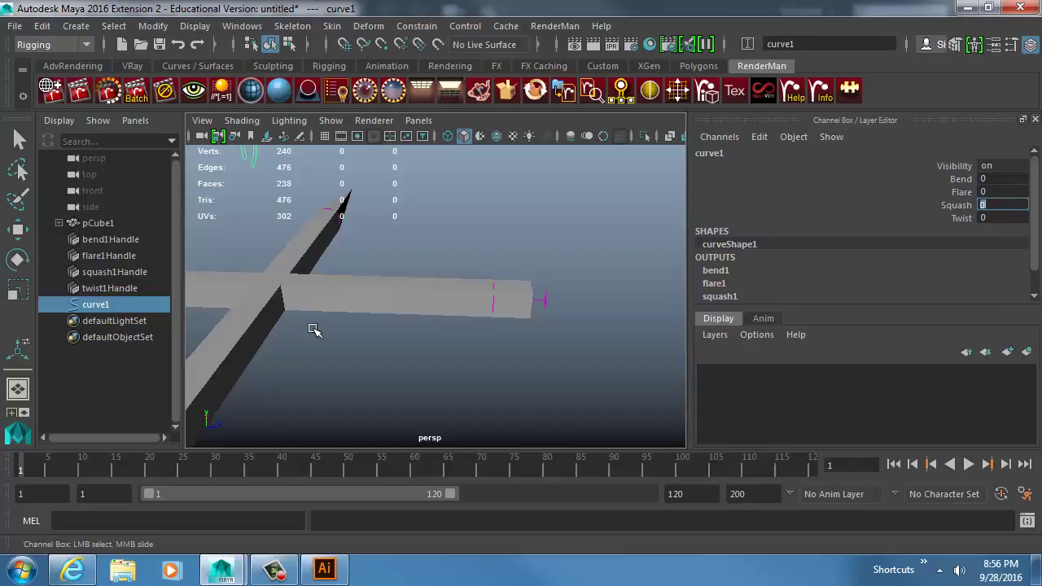
# Scrub the Ђ curve's Flare attribute to straighten the tapered bar end and set it to 1
pyautogui.keyDown('alt'); pyautogui.moveTo(499, 291); pyautogui.dragTo(424, 245); pyautogui.keyUp('alt')
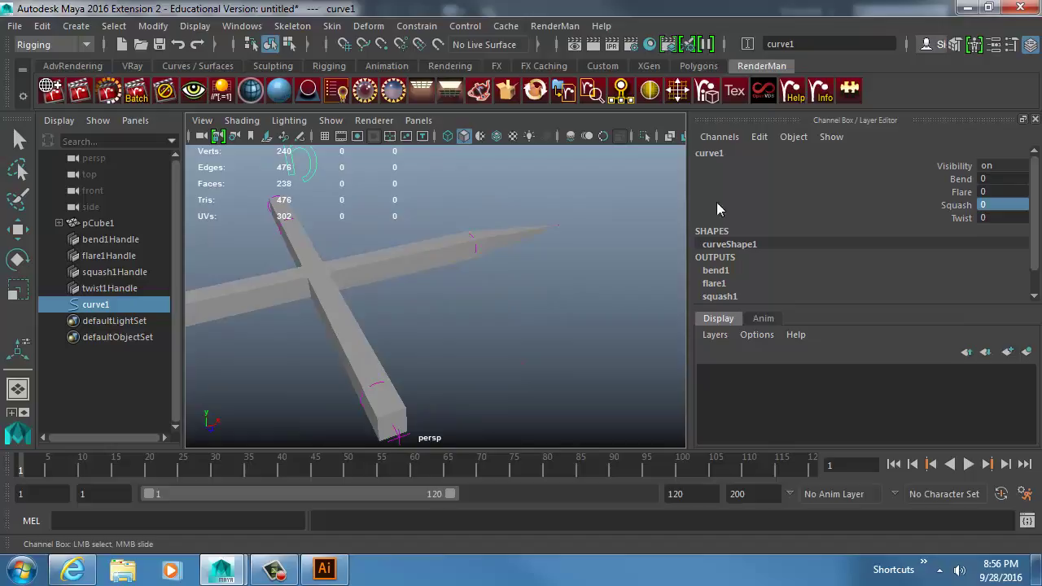
pyautogui.click(961, 192)
pyautogui.moveTo(535, 246)
pyautogui.mouseDown(button='middle')
pyautogui.moveTo(512, 249)
pyautogui.moveTo(535, 254)
pyautogui.mouseUp(button='middle')
pyautogui.doubleClick(993, 191)
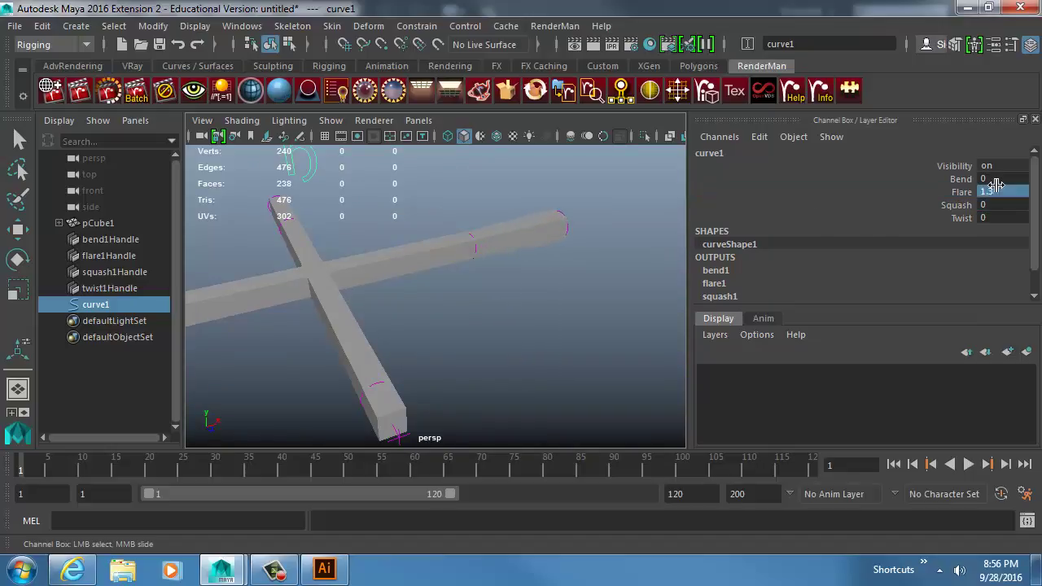
pyautogui.write('1')
pyautogui.press('Tab')
# Try scrubbing the Ђ curve's Flare down to 0.1, undo it and inspect the crossed bars
pyautogui.keyDown('alt'); pyautogui.moveTo(568, 268); pyautogui.dragTo(395, 266); pyautogui.keyUp('alt')
pyautogui.moveTo(430, 277); pyautogui.dragTo(422, 279, button='middle')
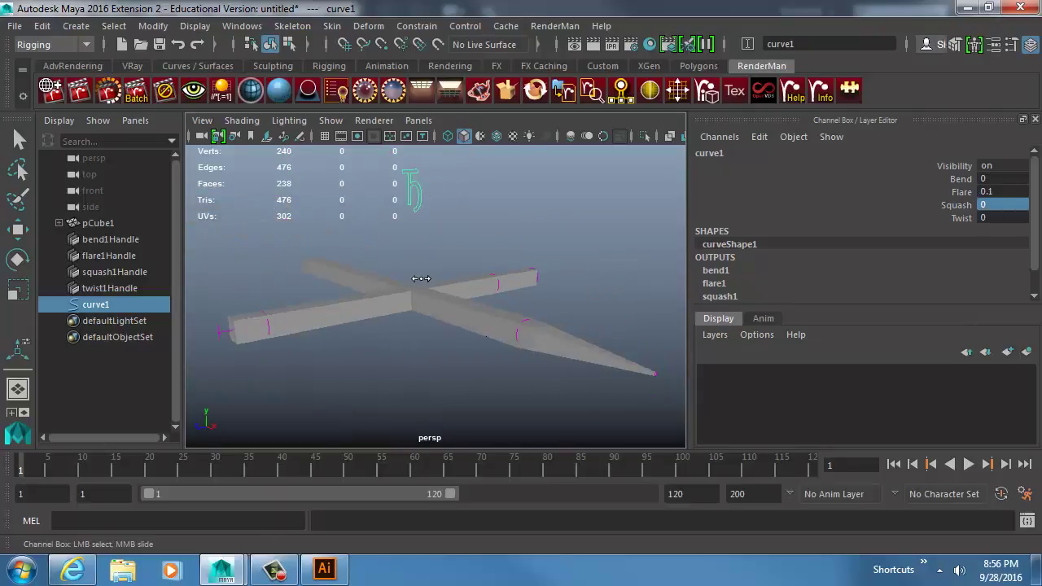
pyautogui.hotkey('ctrl', 'z')
pyautogui.keyDown('alt'); pyautogui.moveTo(339, 329); pyautogui.dragTo(638, 278); pyautogui.keyUp('alt')
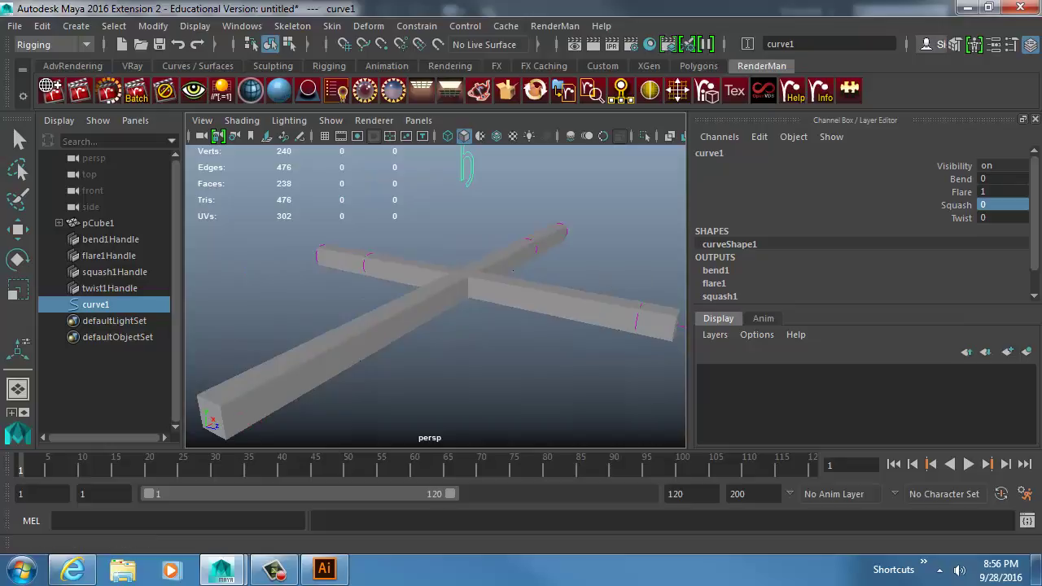
# Break the incoming connections on End Flare X and End Flare Z of the flare1 deformer
pyautogui.click(111, 256)
pyautogui.press('w')
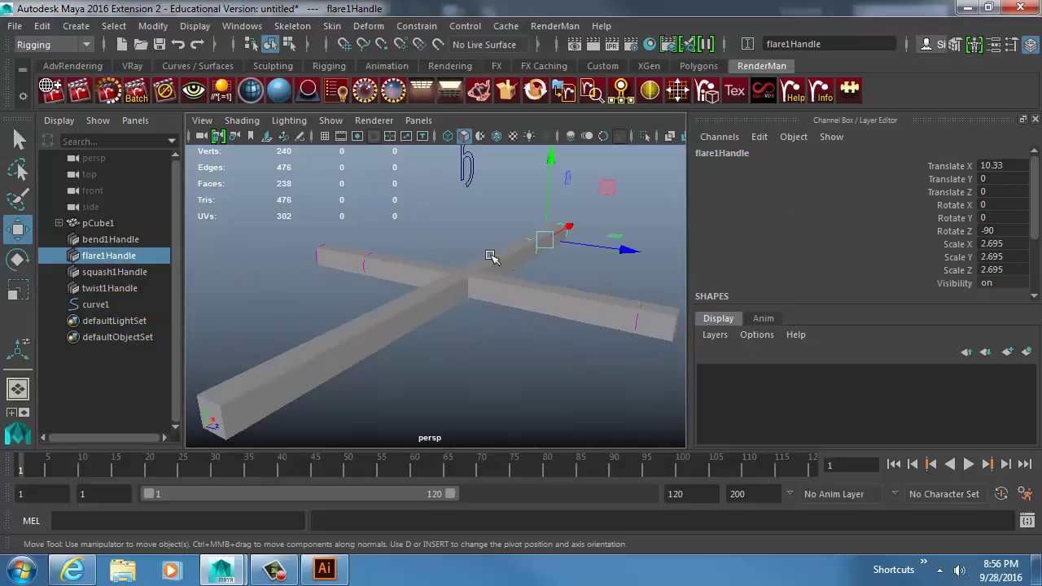
pyautogui.keyDown('alt'); pyautogui.moveTo(490, 255); pyautogui.dragTo(431, 259, button='middle'); pyautogui.keyUp('alt')
pyautogui.scroll(-2, 849, 259)
pyautogui.click(733, 244)
pyautogui.scroll(-2, 846, 244)
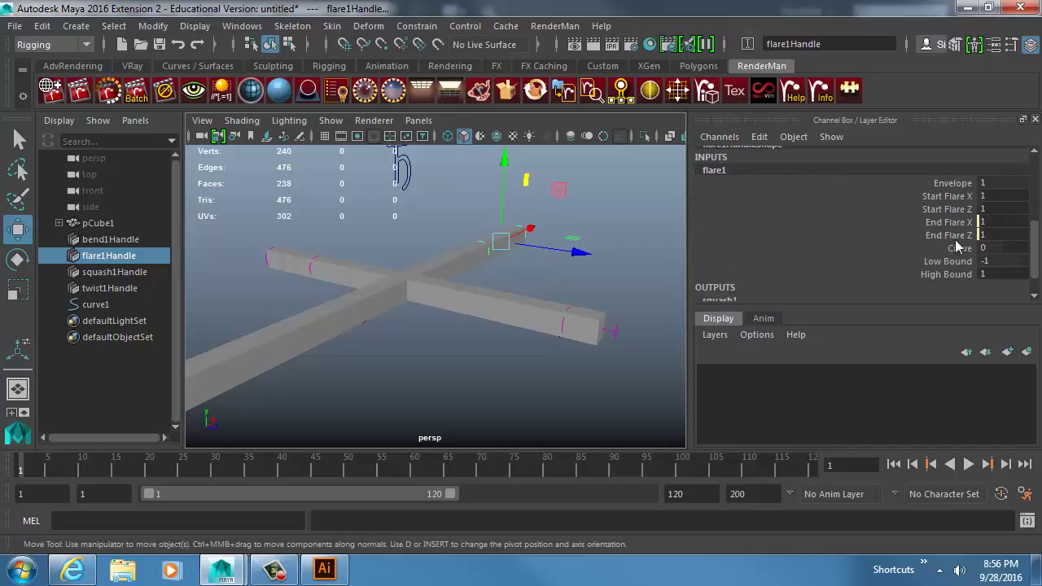
pyautogui.moveTo(954, 226); pyautogui.dragTo(951, 231)
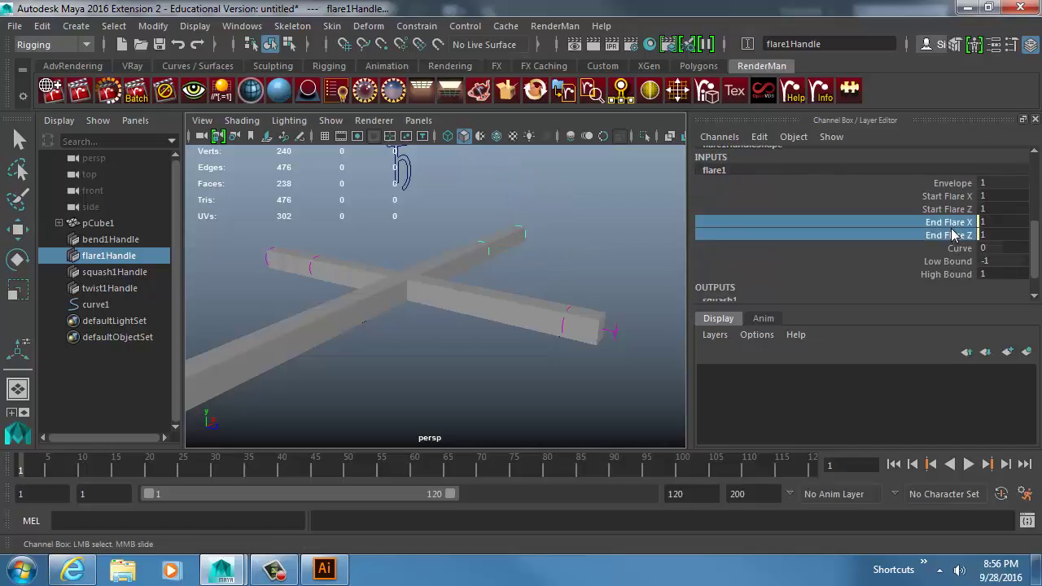
pyautogui.rightClick(901, 235)
pyautogui.click(910, 316)
# Break the incoming connection on the Curvature attribute of the bend1 deformer
pyautogui.click(126, 239)
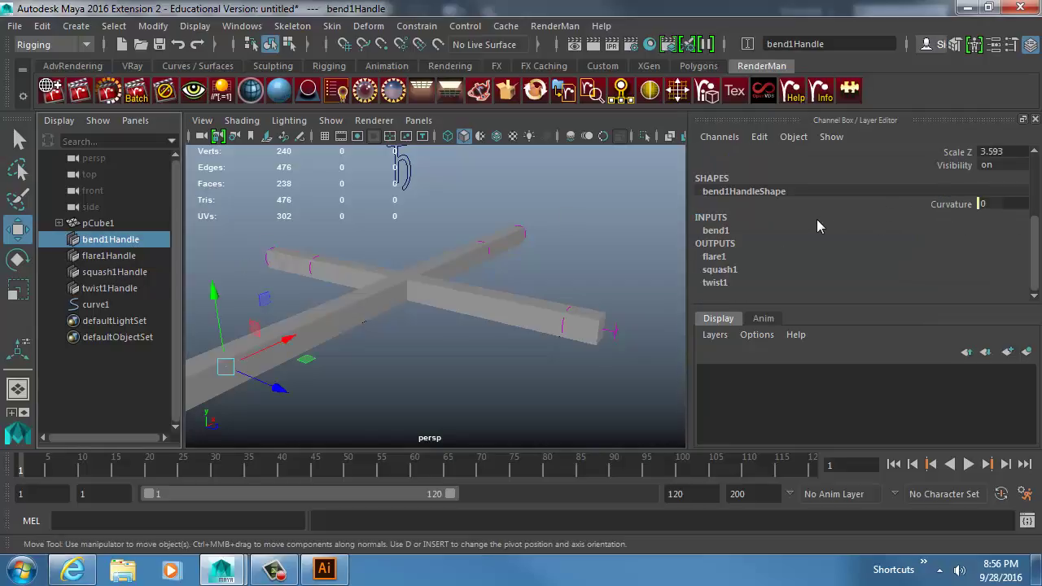
pyautogui.click(805, 228)
pyautogui.click(949, 255)
pyautogui.rightClick(949, 257)
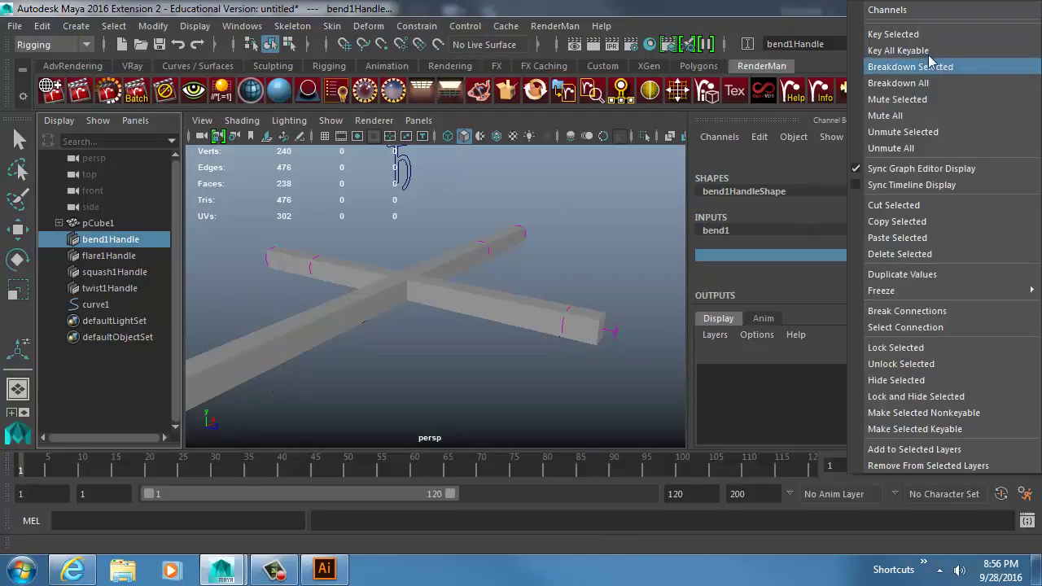
pyautogui.moveTo(892, 293)
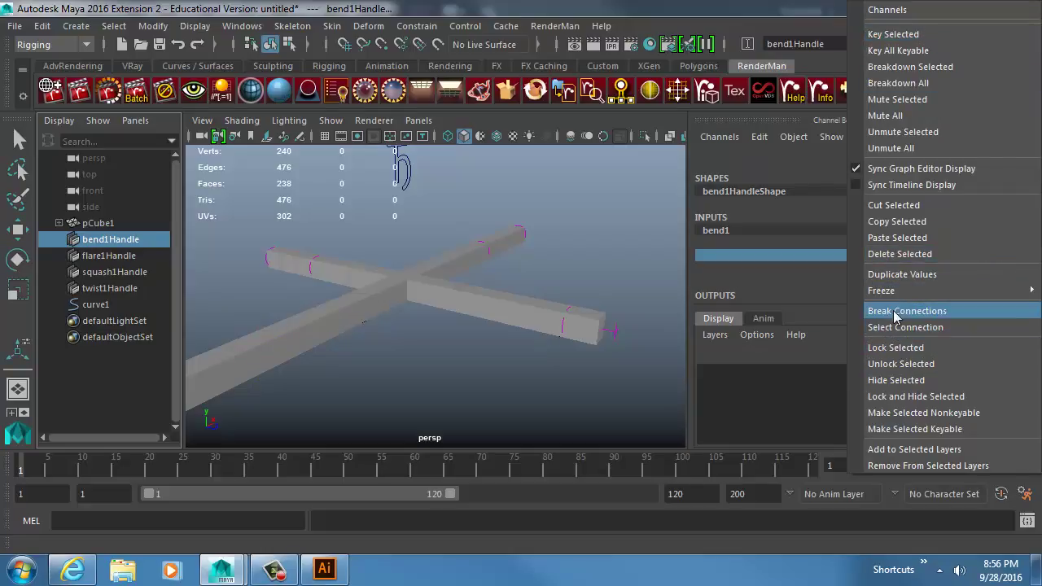
pyautogui.click(894, 314)
# Break the incoming connection on the driven attribute of the squash1 deformer
pyautogui.click(114, 272)
pyautogui.press('w')
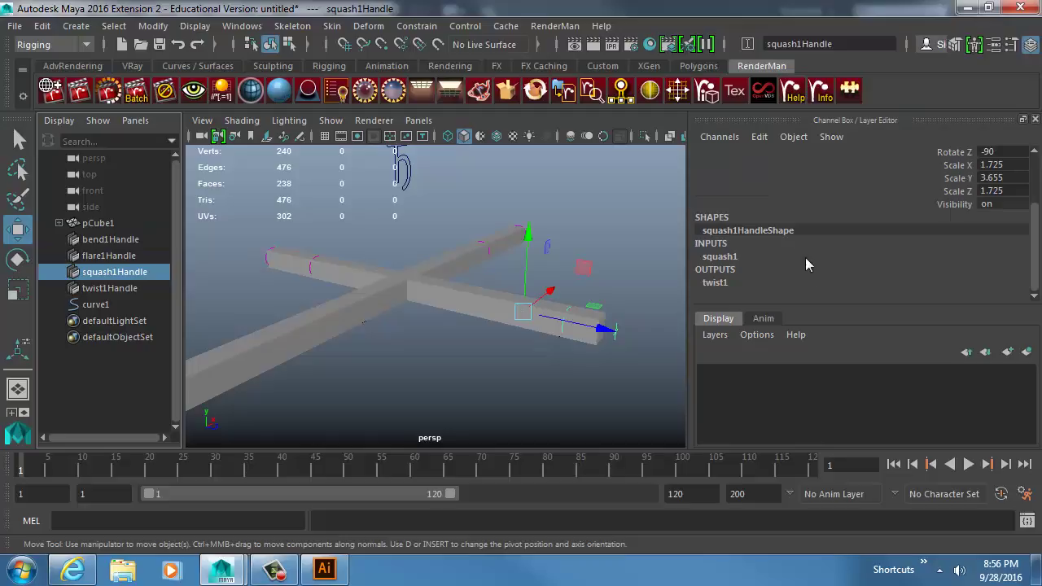
pyautogui.click(806, 258)
pyautogui.click(951, 281)
pyautogui.rightClick(951, 280)
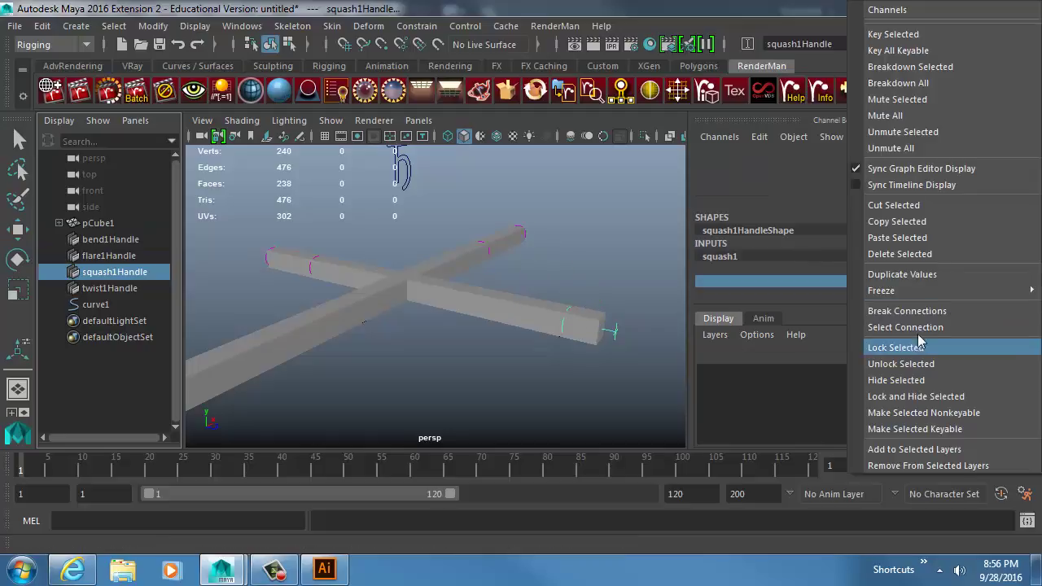
pyautogui.click(729, 305)
# Break the incoming connection on the Start Angle attribute of the twist1 deformer
pyautogui.click(166, 288)
pyautogui.press('w')
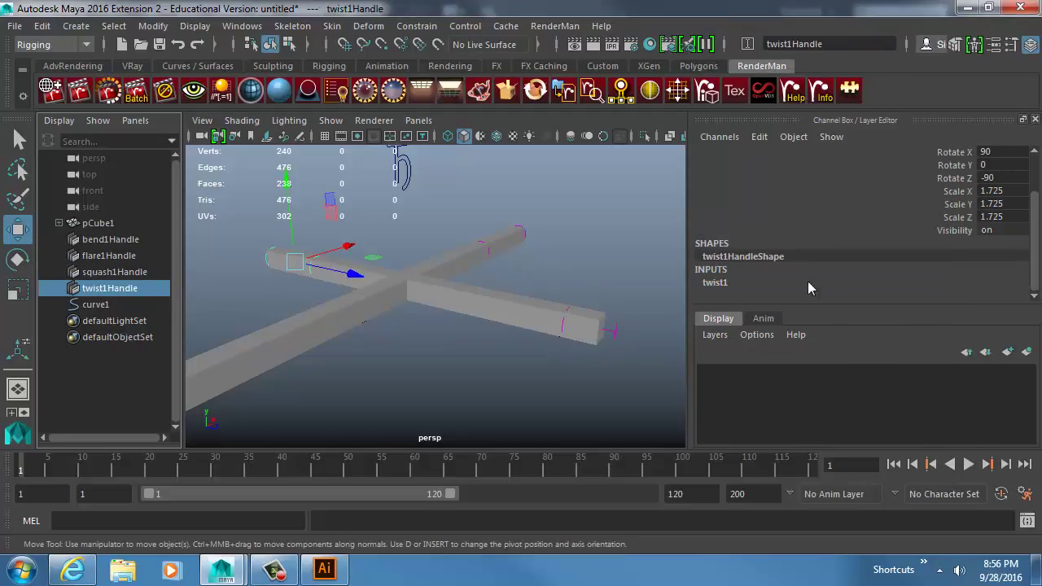
pyautogui.click(810, 288)
pyautogui.click(927, 275)
pyautogui.rightClick(928, 275)
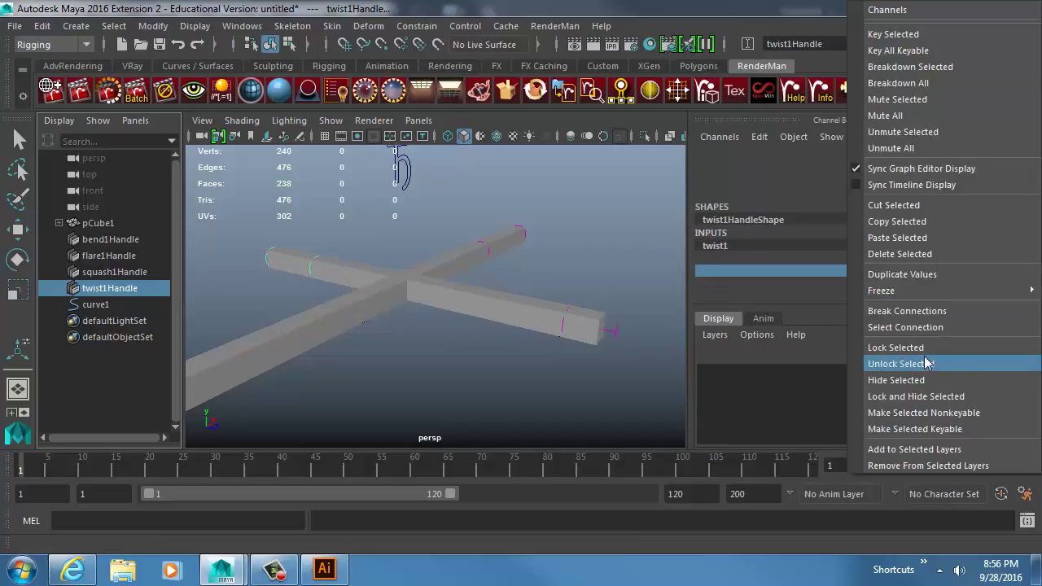
pyautogui.click(907, 311)
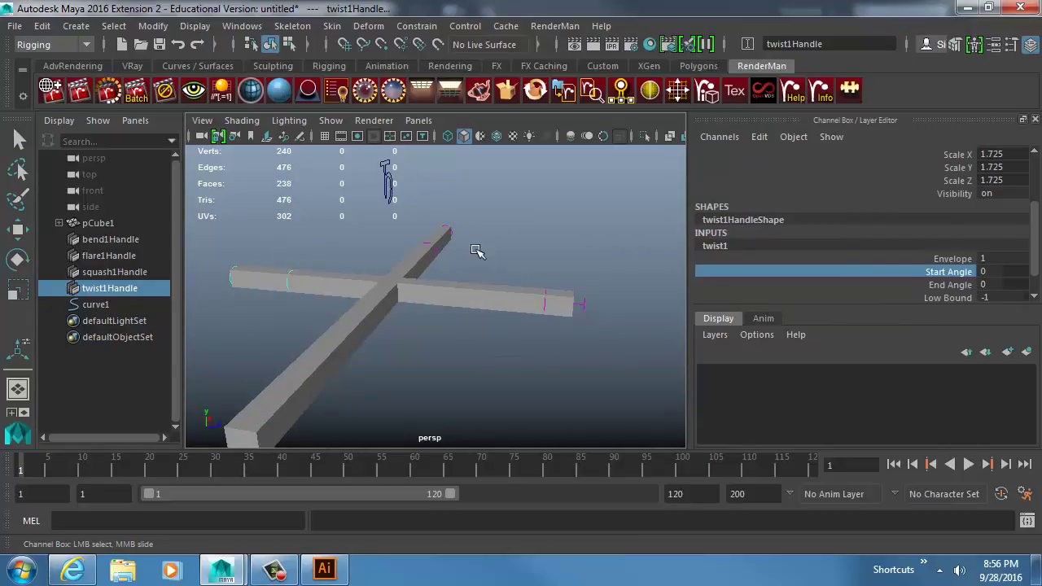
# Test the Ђ curve's Bend, Flare, Squash and Twist together by scrubbing them down by 10.5, and undo the change
pyautogui.click(464, 175)
pyautogui.moveTo(963, 178); pyautogui.dragTo(969, 216)
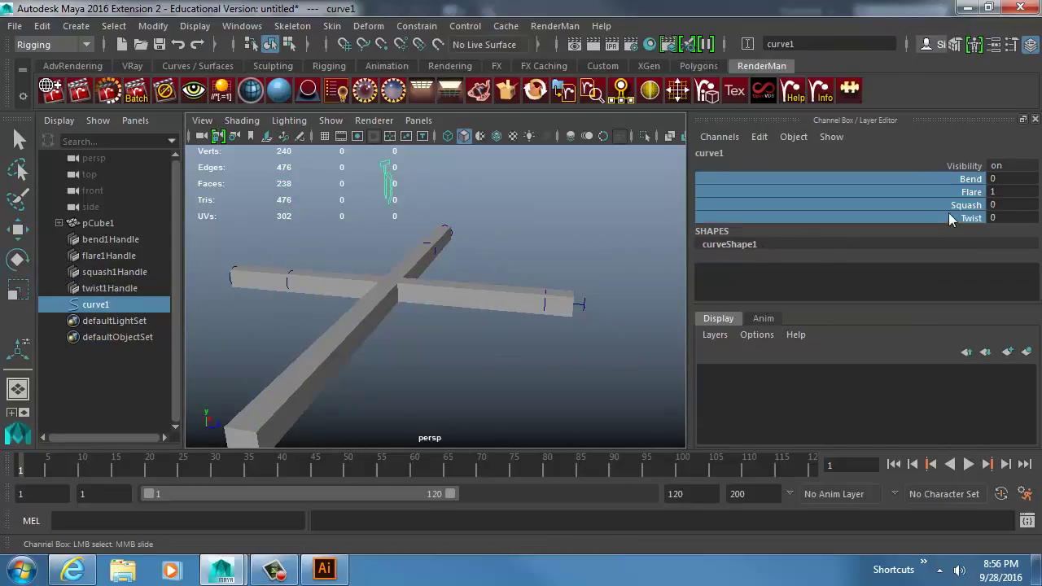
pyautogui.moveTo(488, 270); pyautogui.dragTo(393, 274, button='middle')
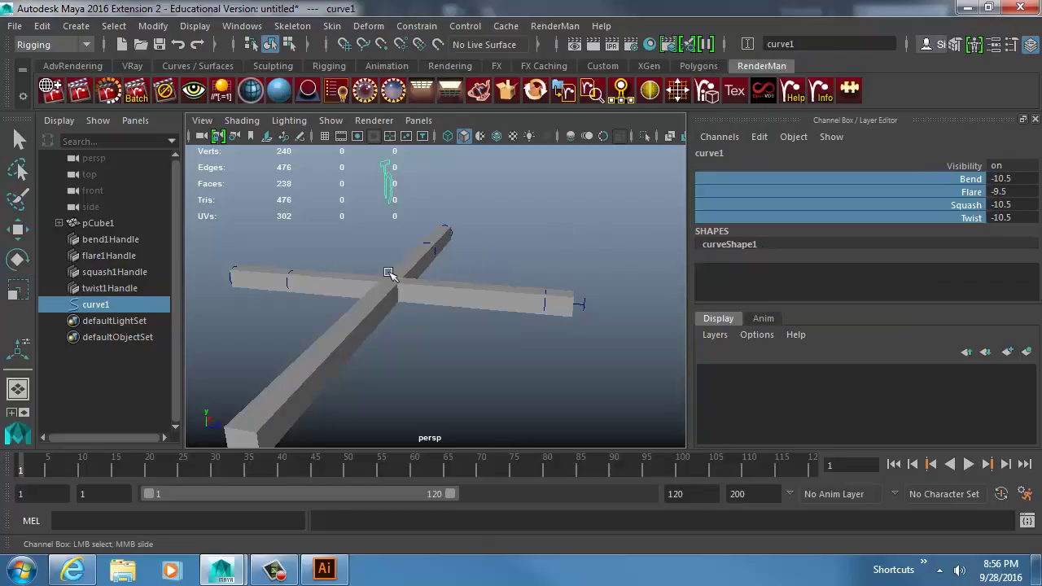
pyautogui.hotkey('ctrl', 'z')
pyautogui.keyDown('alt'); pyautogui.moveTo(496, 288); pyautogui.dragTo(465, 284); pyautogui.keyUp('alt')
pyautogui.keyDown('alt'); pyautogui.moveTo(465, 284); pyautogui.dragTo(516, 295, button='middle'); pyautogui.keyUp('alt')
pyautogui.keyDown('alt'); pyautogui.moveTo(516, 294); pyautogui.dragTo(456, 287, button='right'); pyautogui.keyUp('alt')
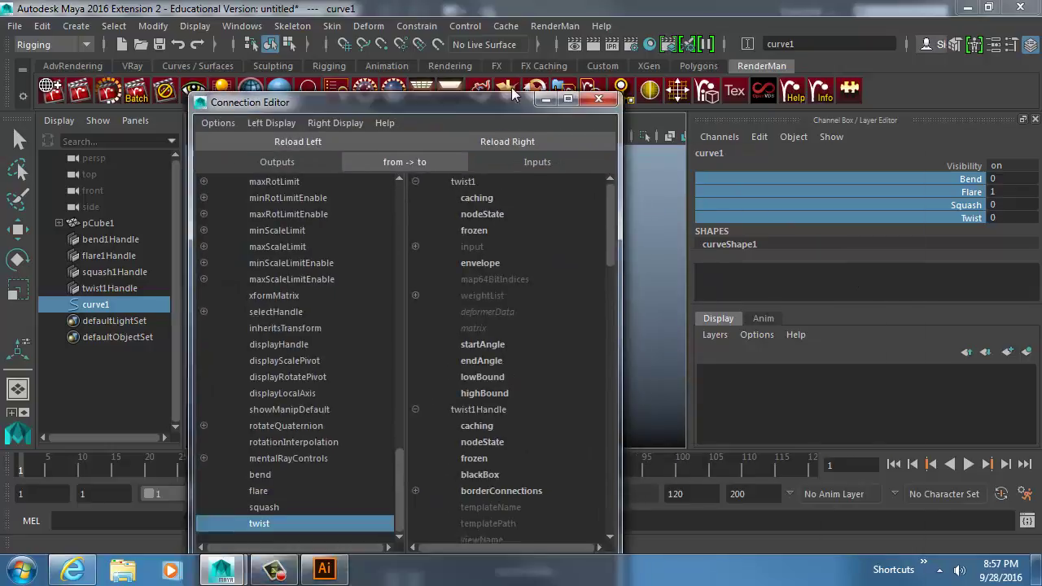
# Close the Connection Editor to clear the view of the crossed bars
pyautogui.moveTo(514, 98); pyautogui.dragTo(513, 59)
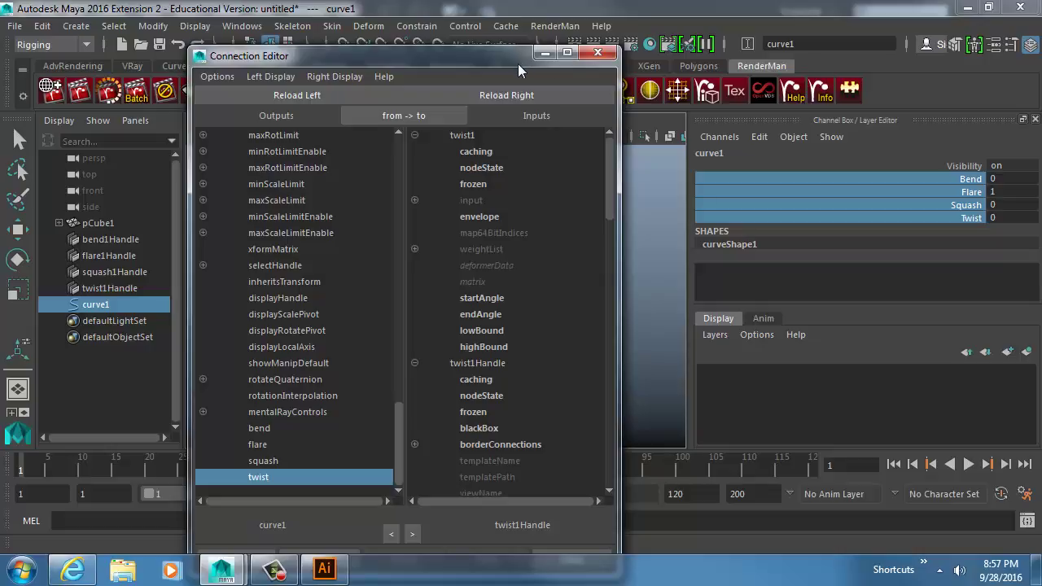
pyautogui.click(598, 52)
pyautogui.scroll(5, 400, 268)
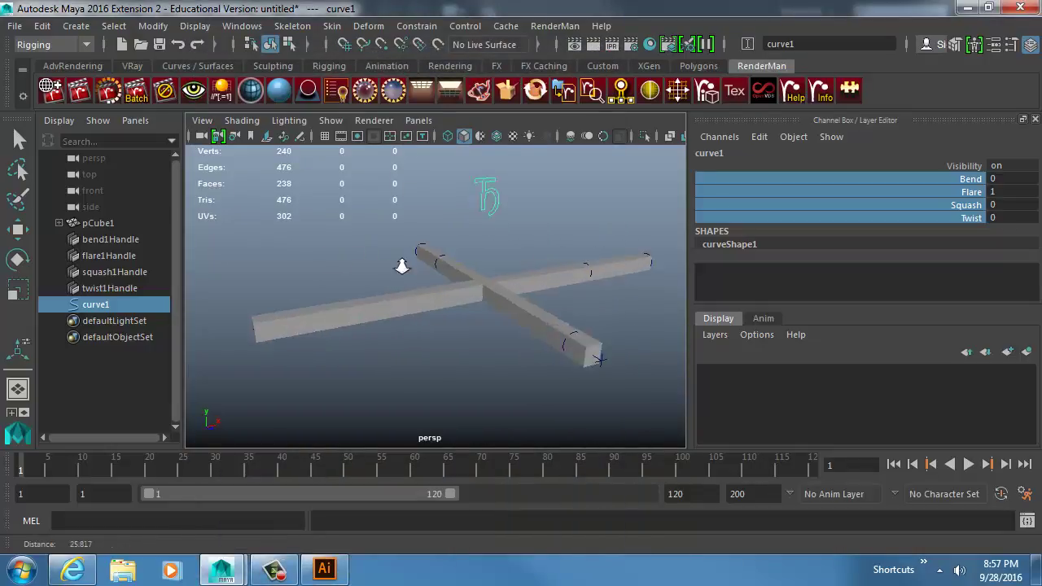
pyautogui.click(230, 28)
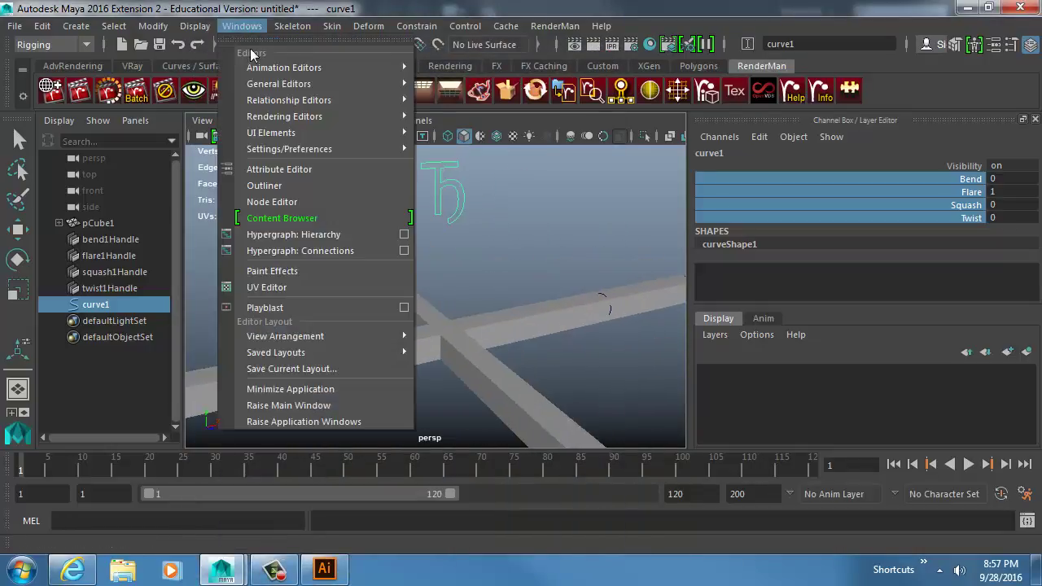
pyautogui.click(502, 247)
pyautogui.keyDown('alt'); pyautogui.moveTo(594, 282); pyautogui.dragTo(402, 267); pyautogui.keyUp('alt')
pyautogui.click(441, 222)
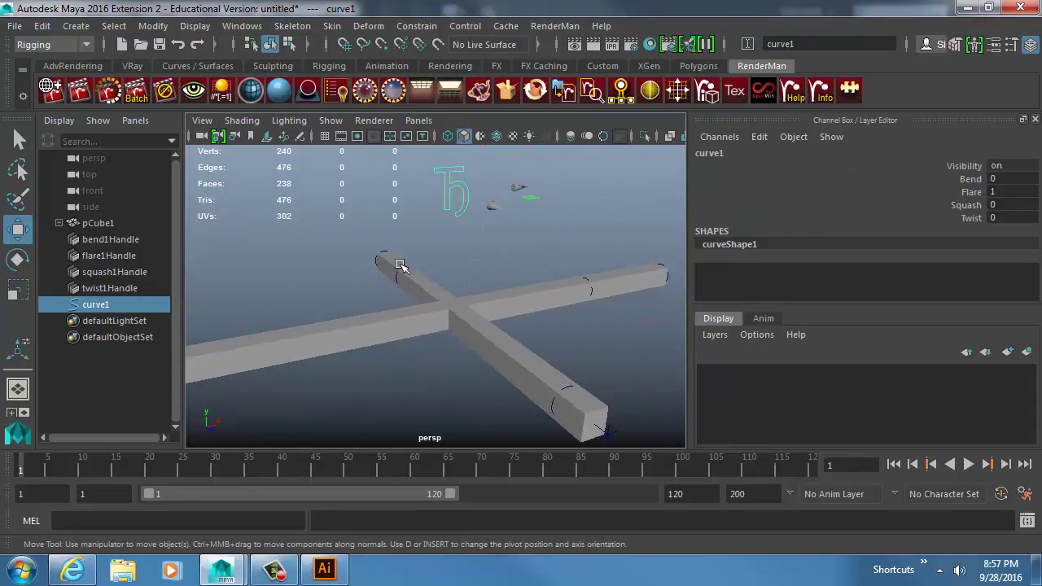
pyautogui.click(606, 430)
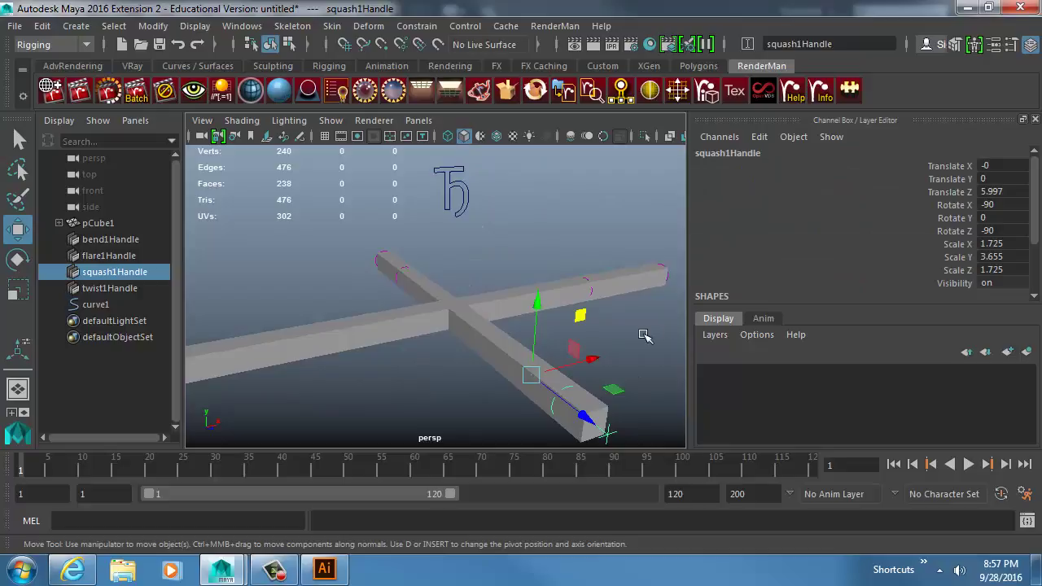
pyautogui.keyDown('alt'); pyautogui.moveTo(612, 351); pyautogui.dragTo(548, 347); pyautogui.keyUp('alt')
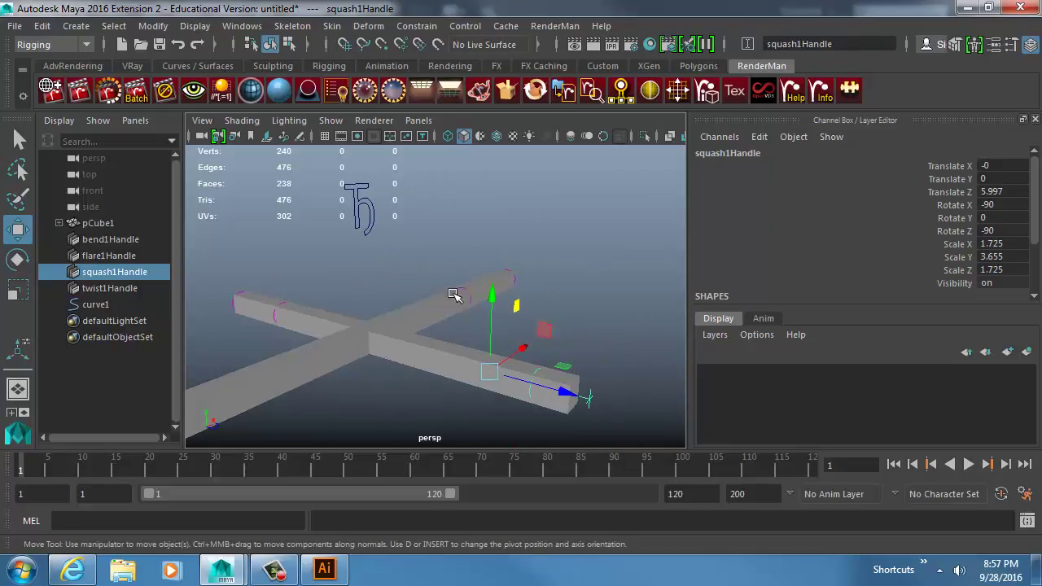
# Show the scene in wireframe and select the bend1 deformer's Curvature attribute on the bend handle
pyautogui.click(113, 239)
pyautogui.keyDown('alt'); pyautogui.moveTo(409, 288); pyautogui.dragTo(476, 288); pyautogui.keyUp('alt')
pyautogui.press('4')
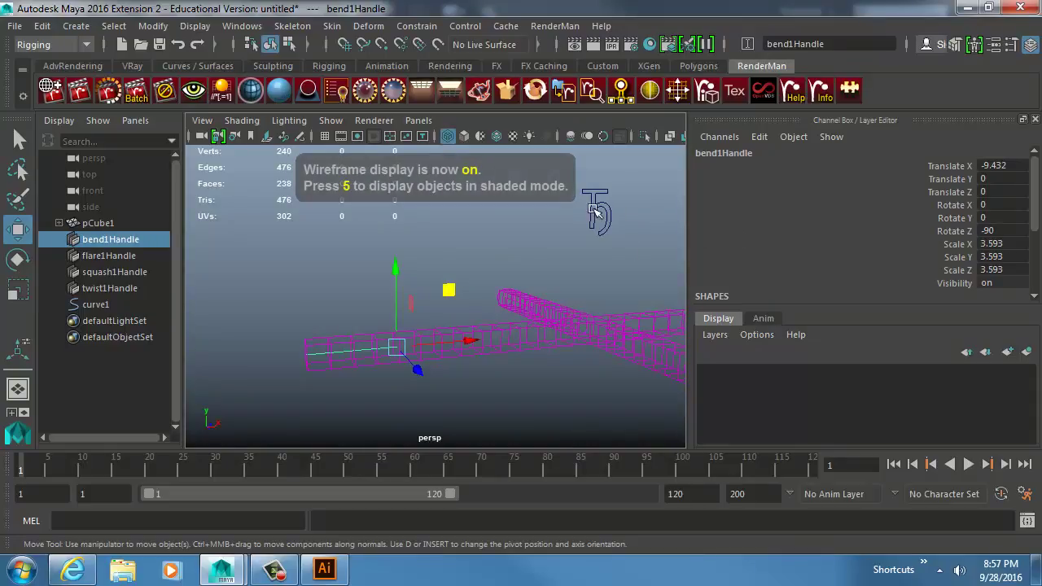
pyautogui.scroll(-3, 771, 245)
pyautogui.click(735, 236)
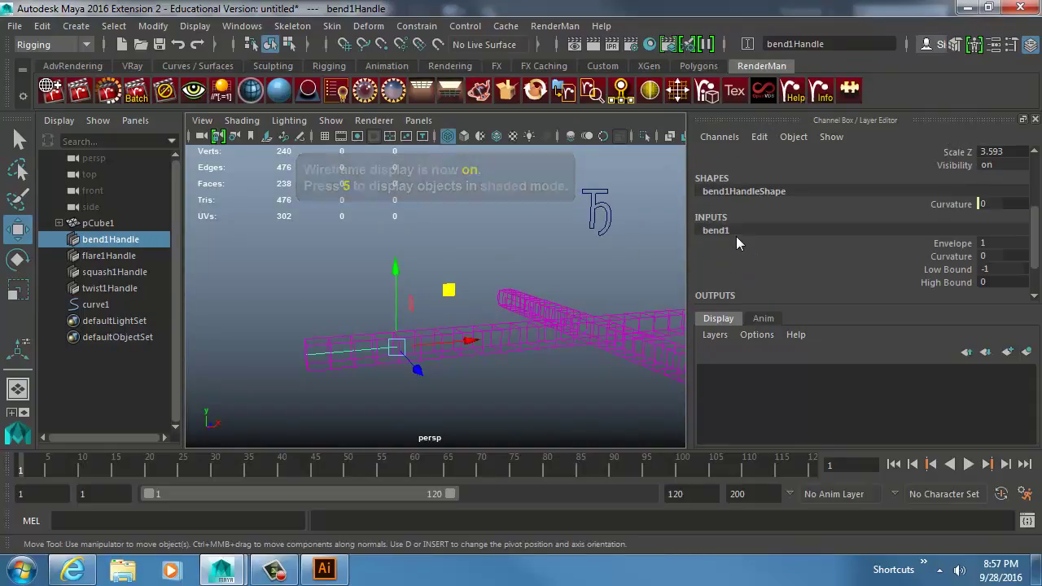
pyautogui.click(942, 255)
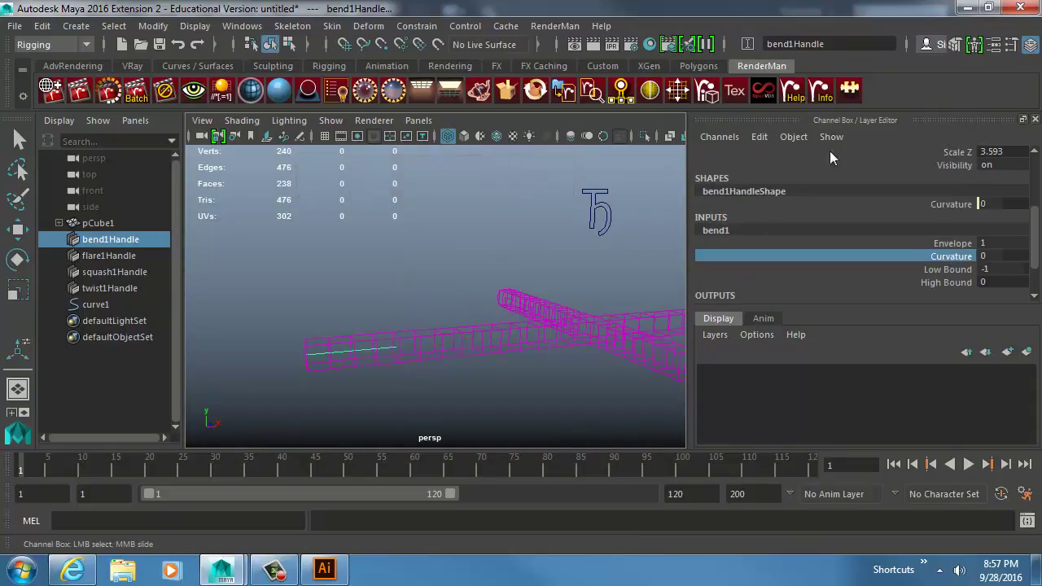
# Open the Expression Editor for bend1's curvature and place it so the Ђ curve and crossed bars can be viewed
pyautogui.click(761, 138)
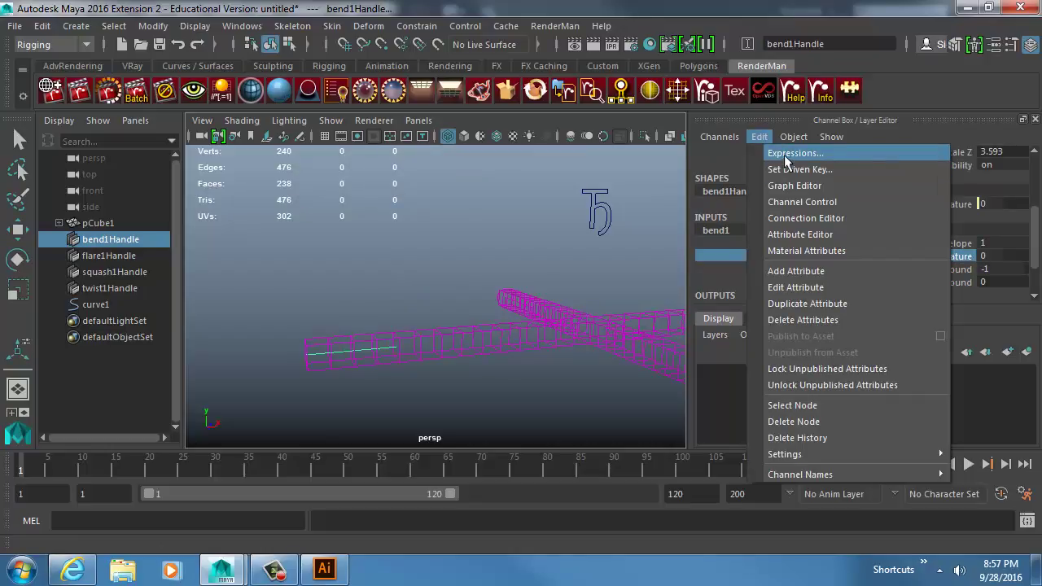
pyautogui.click(783, 155)
pyautogui.moveTo(623, 232); pyautogui.dragTo(743, 23)
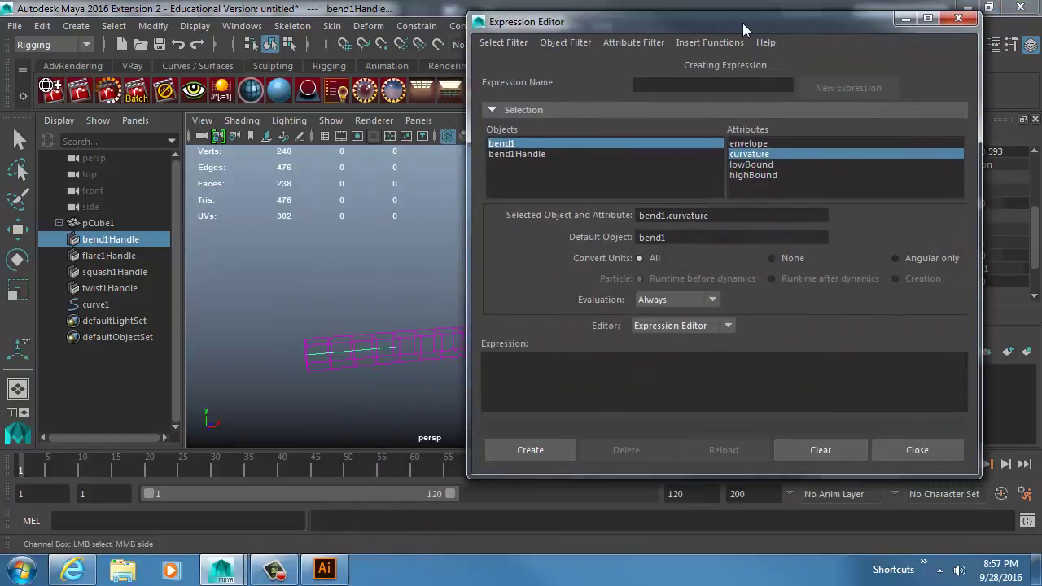
pyautogui.keyDown('alt'); pyautogui.moveTo(403, 248); pyautogui.dragTo(287, 284, button='middle'); pyautogui.keyUp('alt')
pyautogui.keyDown('alt'); pyautogui.moveTo(345, 290); pyautogui.dragTo(285, 279, button='right'); pyautogui.keyUp('alt')
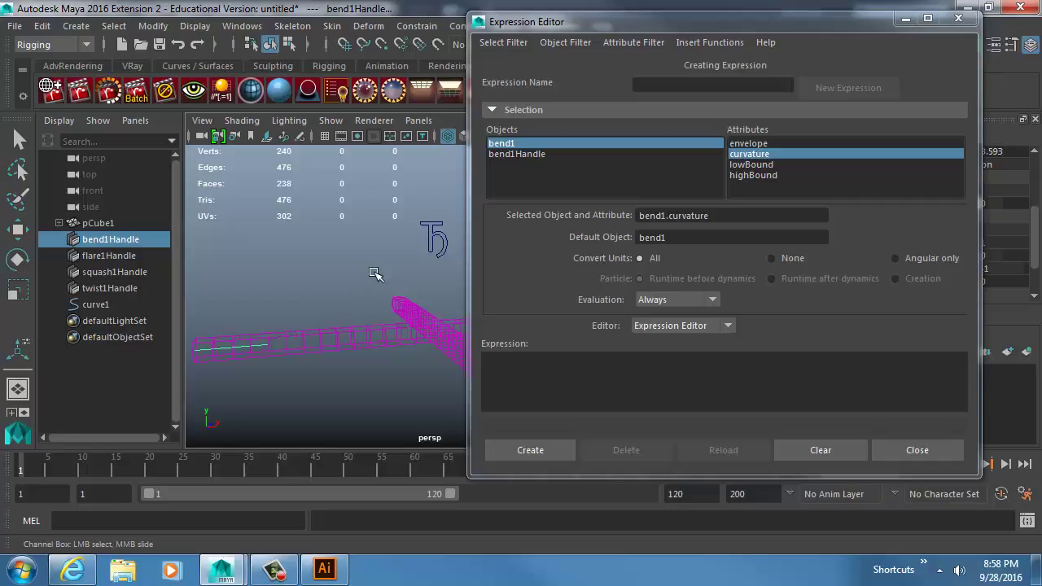
pyautogui.keyDown('alt'); pyautogui.moveTo(407, 263); pyautogui.dragTo(379, 271); pyautogui.keyUp('alt')
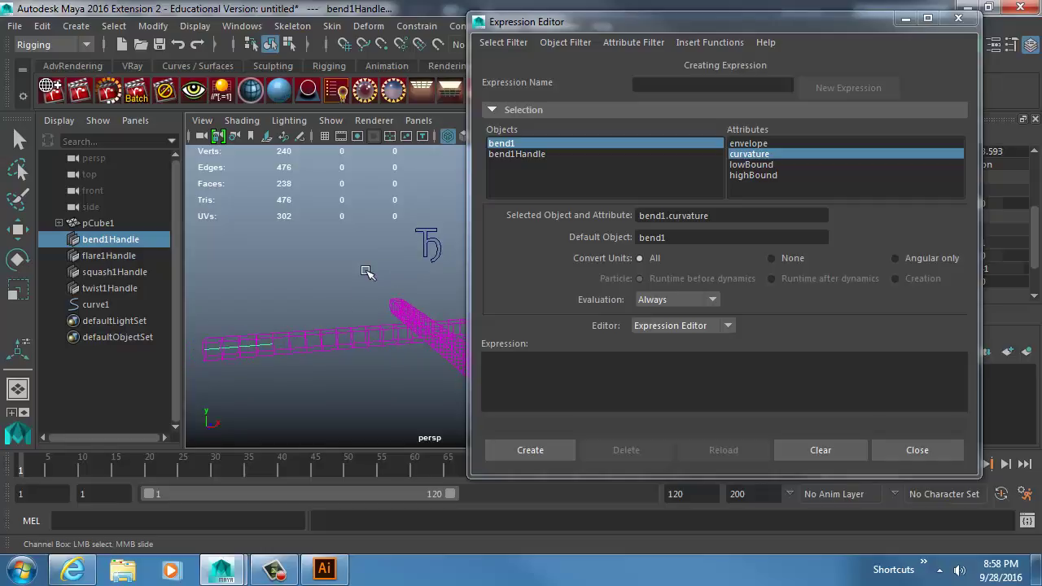
pyautogui.moveTo(722, 22); pyautogui.dragTo(637, 23)
# Copy the attribute path bend1.curvature into the expression text and enlarge the expression's font
pyautogui.click(651, 211)
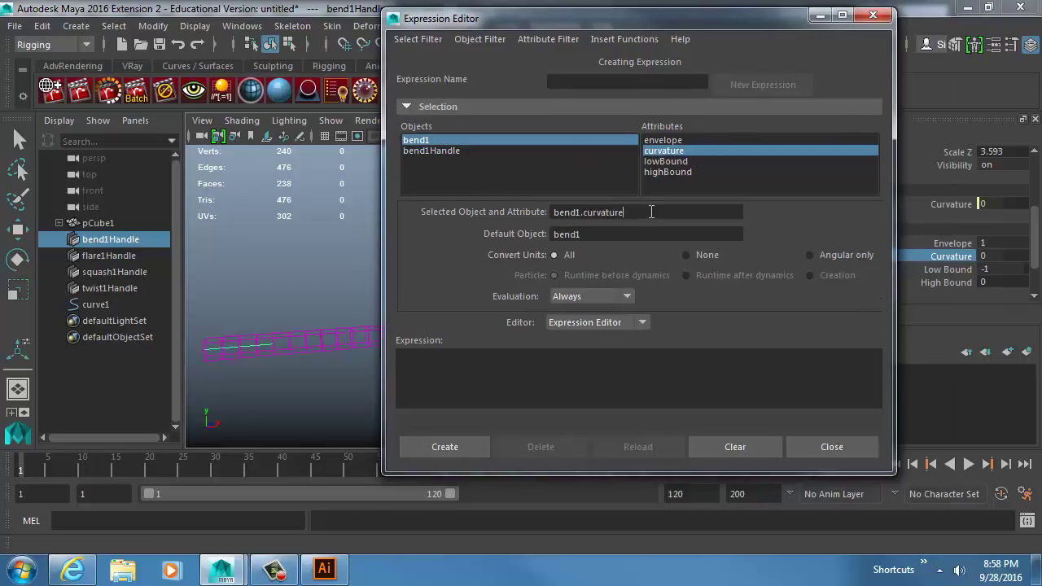
pyautogui.tripleClick(651, 212)
pyautogui.moveTo(546, 24); pyautogui.dragTo(330, 25)
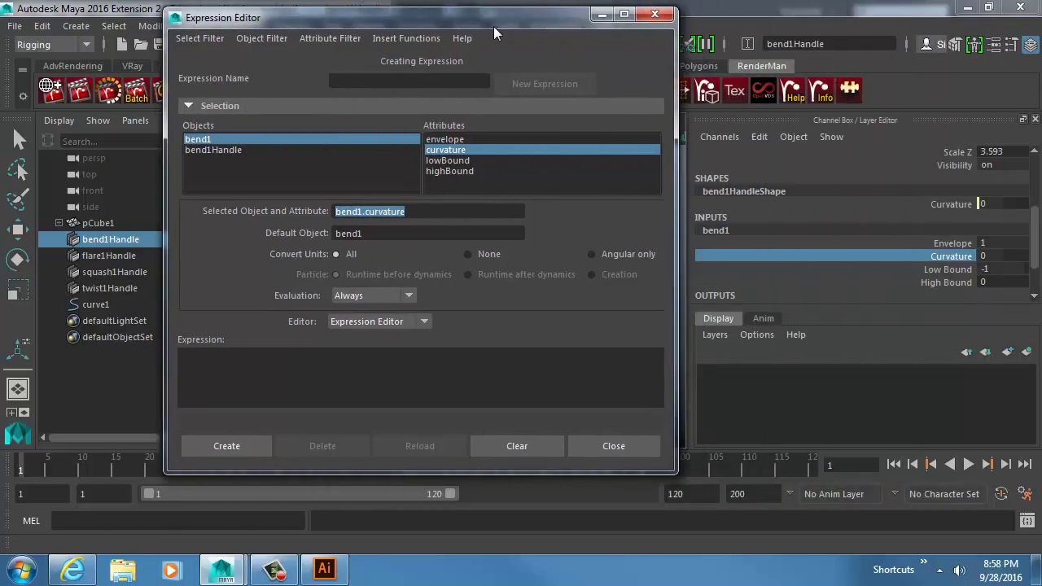
pyautogui.moveTo(463, 19); pyautogui.dragTo(796, 37)
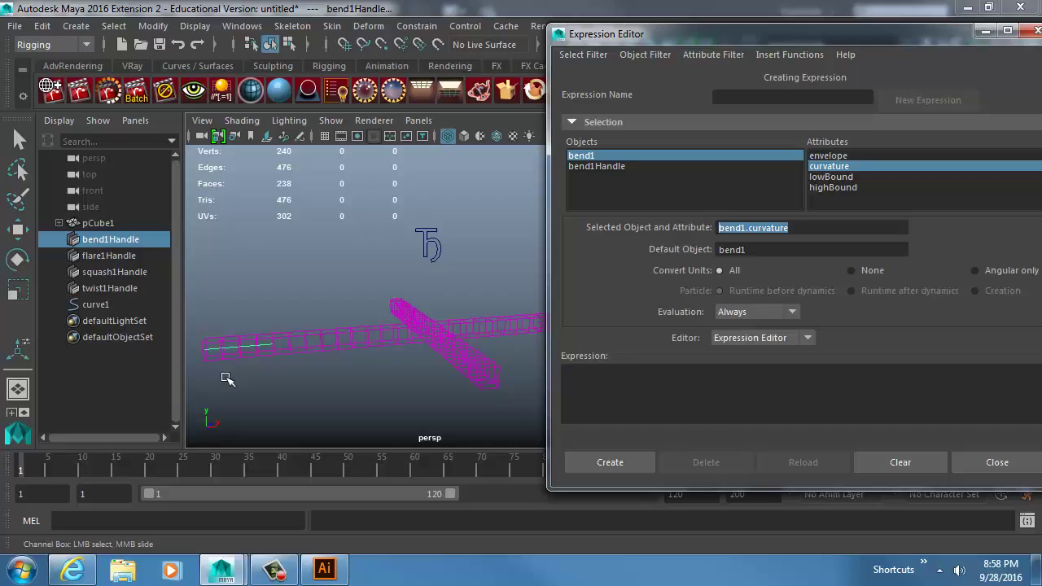
pyautogui.moveTo(801, 32); pyautogui.dragTo(297, 25)
pyautogui.click(178, 363)
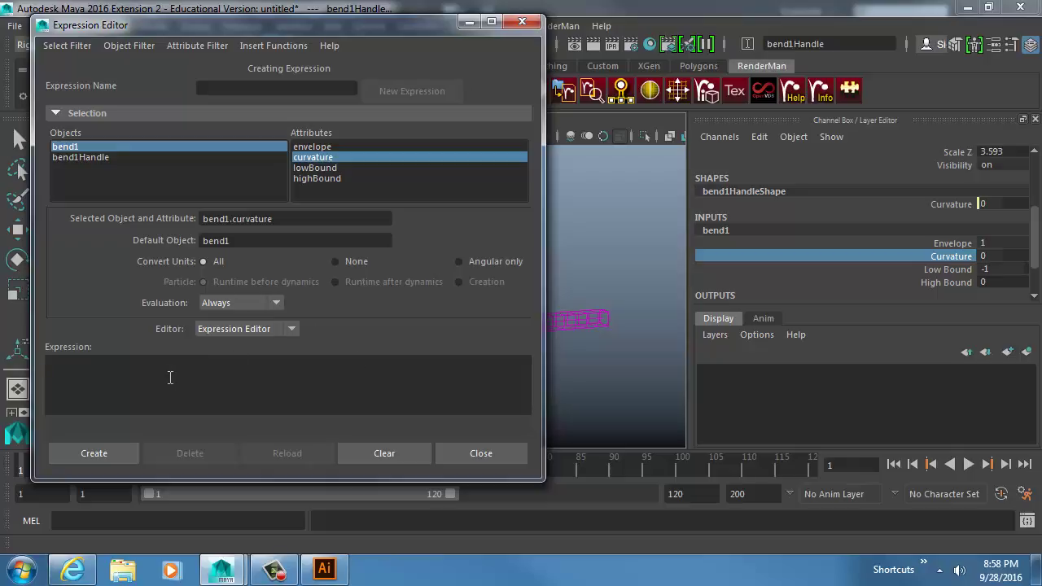
pyautogui.moveTo(291, 220); pyautogui.dragTo(163, 370)
pyautogui.keyDown('ctrl'); pyautogui.scroll(3, 173, 376); pyautogui.keyUp('ctrl')
pyautogui.keyDown('ctrl'); pyautogui.scroll(4, 181, 379); pyautogui.keyUp('ctrl')
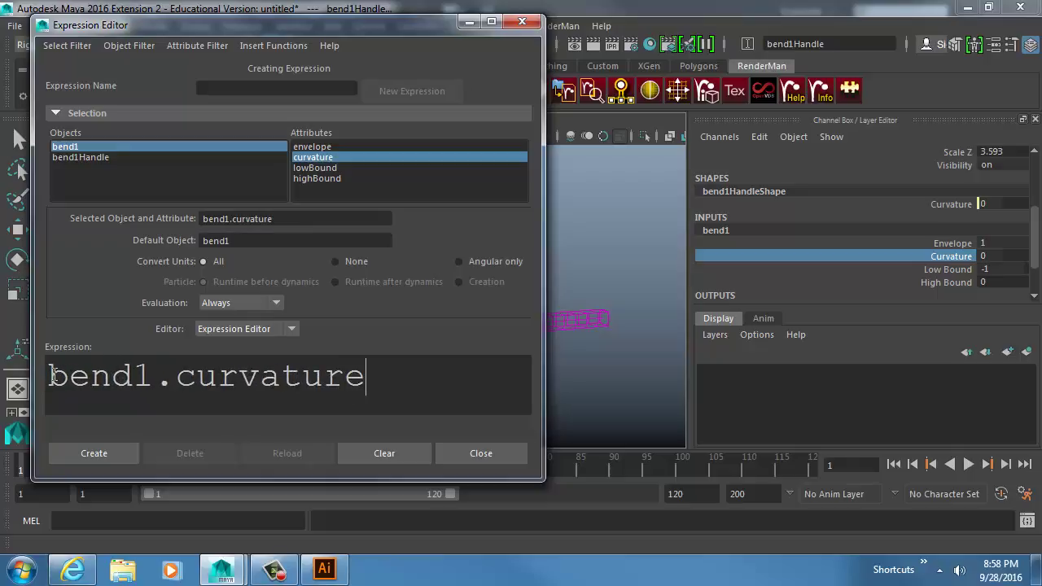
# Examine the bend1.curvature expression text by highlighting its object name, its attribute name and the whole path
pyautogui.moveTo(51, 376); pyautogui.dragTo(171, 381)
pyautogui.click(398, 367)
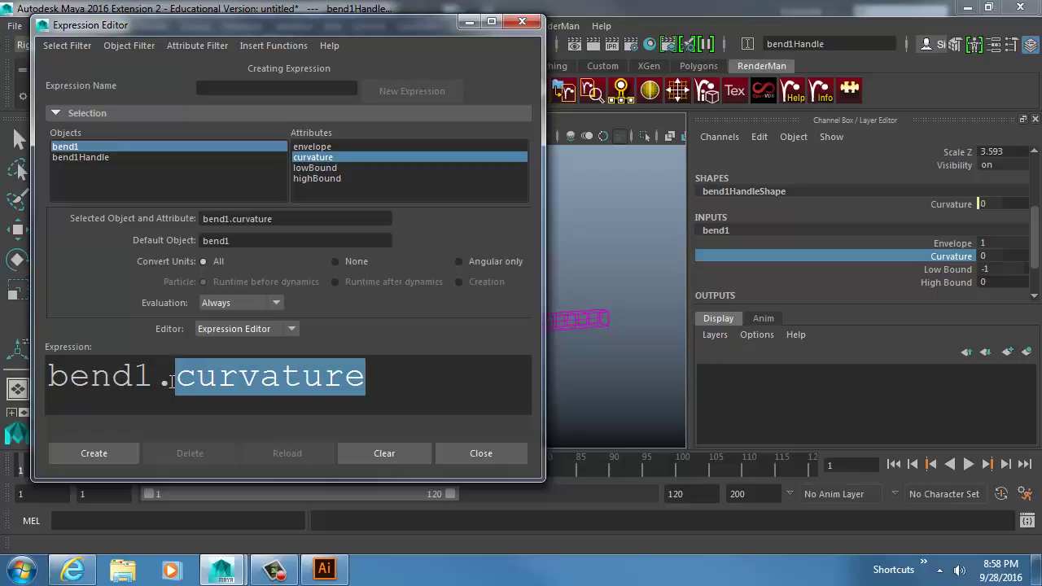
pyautogui.click(398, 377)
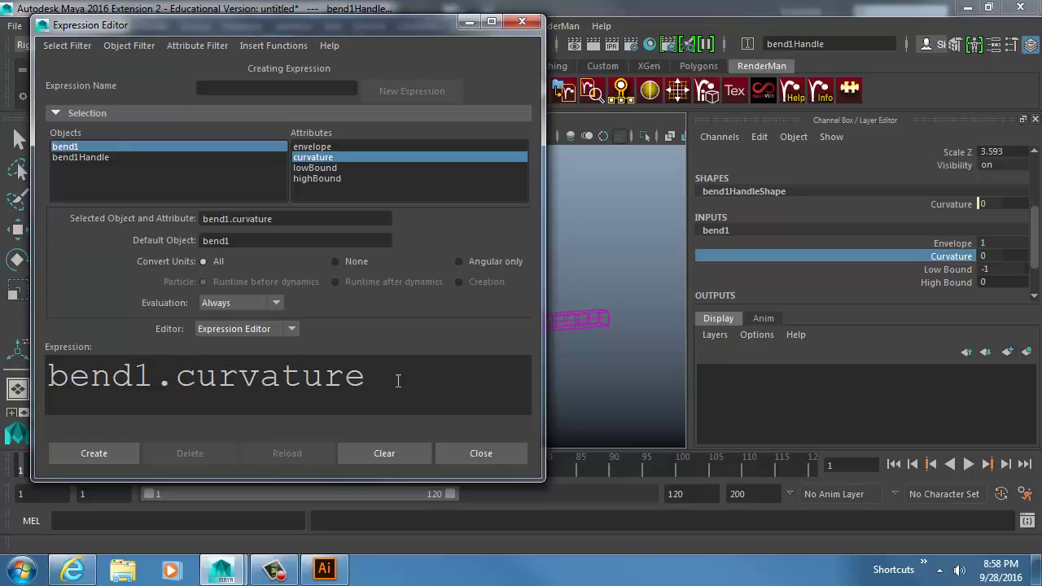
pyautogui.moveTo(398, 376); pyautogui.dragTo(51, 376)
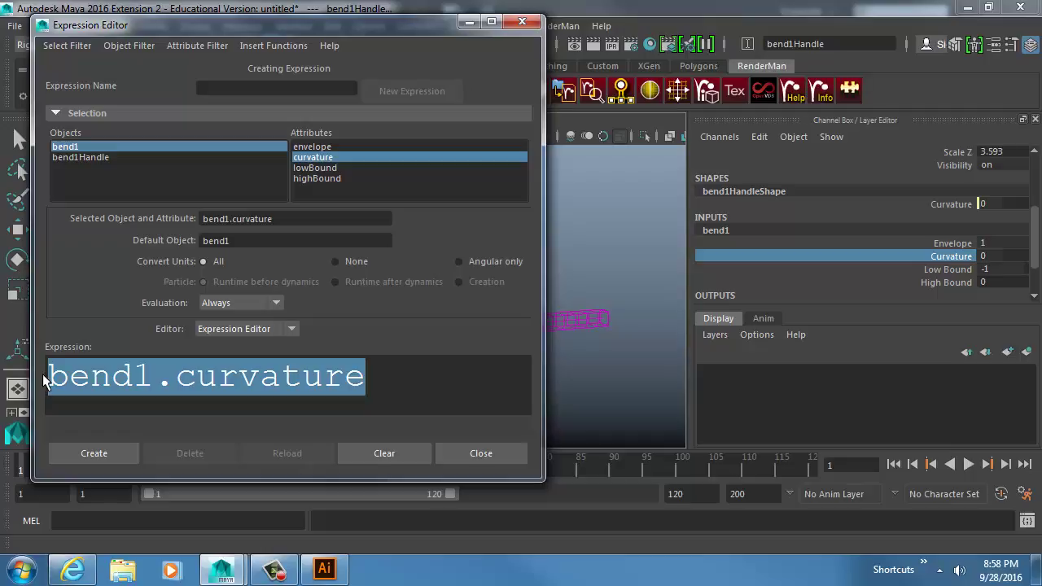
# Complete the expression text as bend1.curvature=curve1.bend and widen the Expression Editor so the whole line fits
pyautogui.click(43, 375)
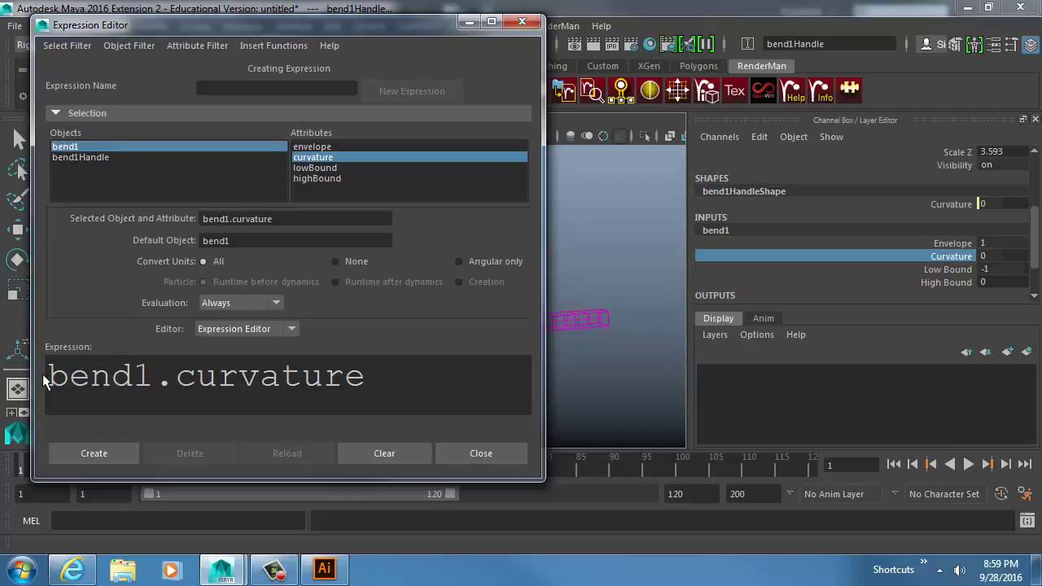
pyautogui.write('=')
pyautogui.moveTo(201, 32); pyautogui.dragTo(430, 35)
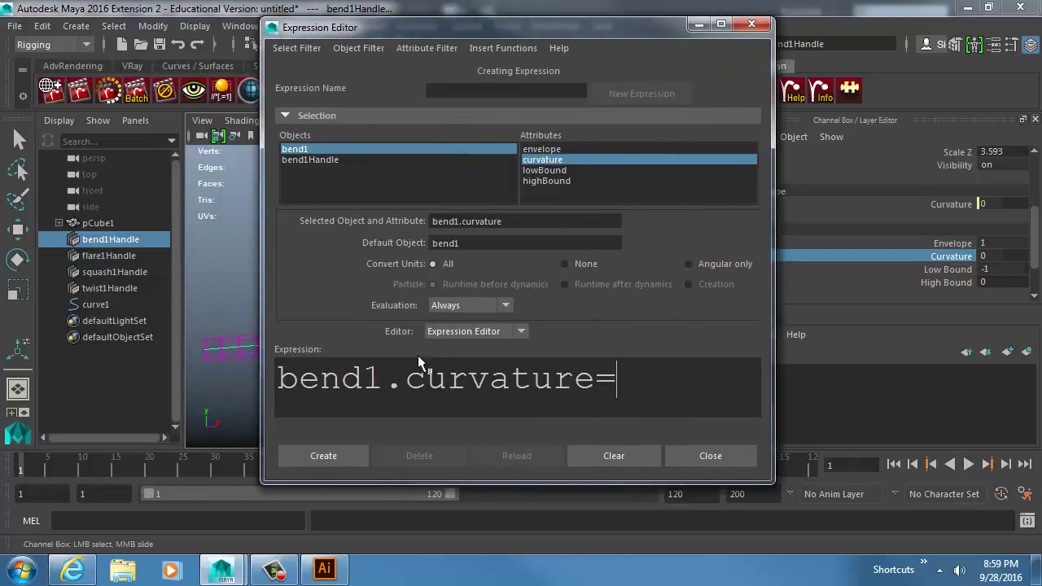
pyautogui.write('curve1')
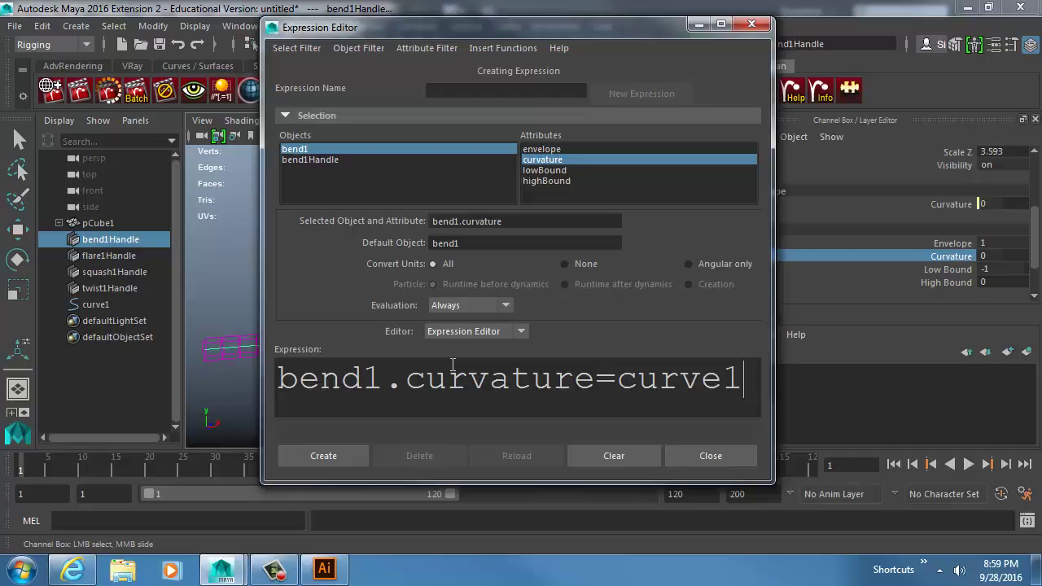
pyautogui.write('.ben')
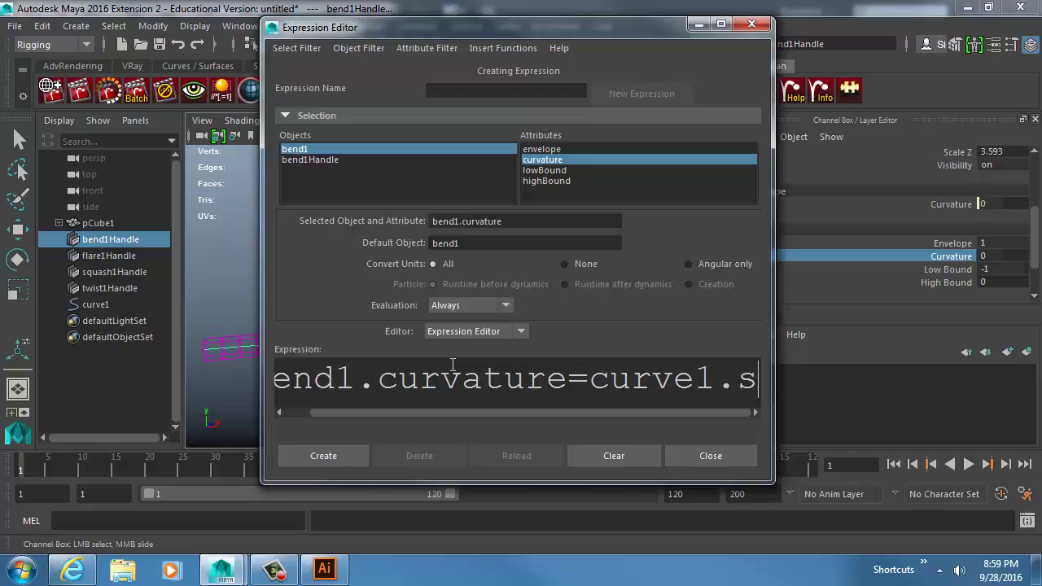
pyautogui.write('d')
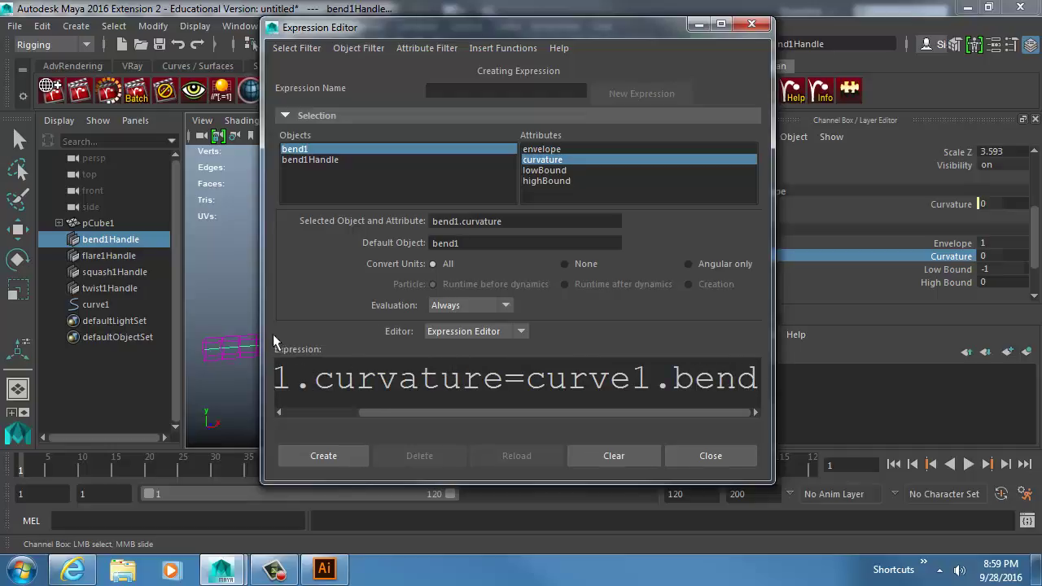
pyautogui.moveTo(259, 332); pyautogui.dragTo(40, 332)
# Examine the bend1, curvature and bend parts of the expression, and create it
pyautogui.moveTo(162, 379); pyautogui.dragTo(55, 379)
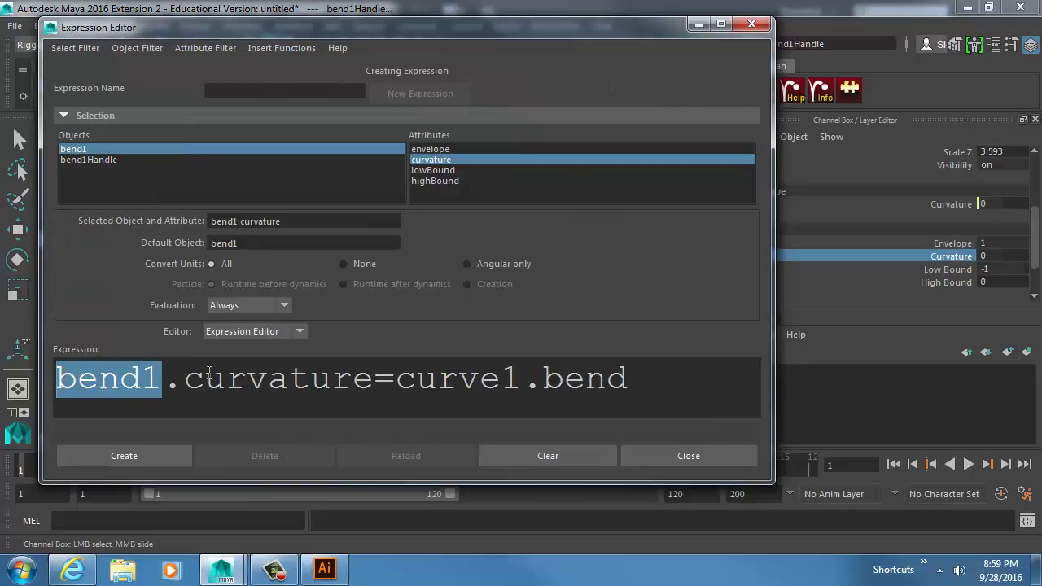
pyautogui.click(167, 380)
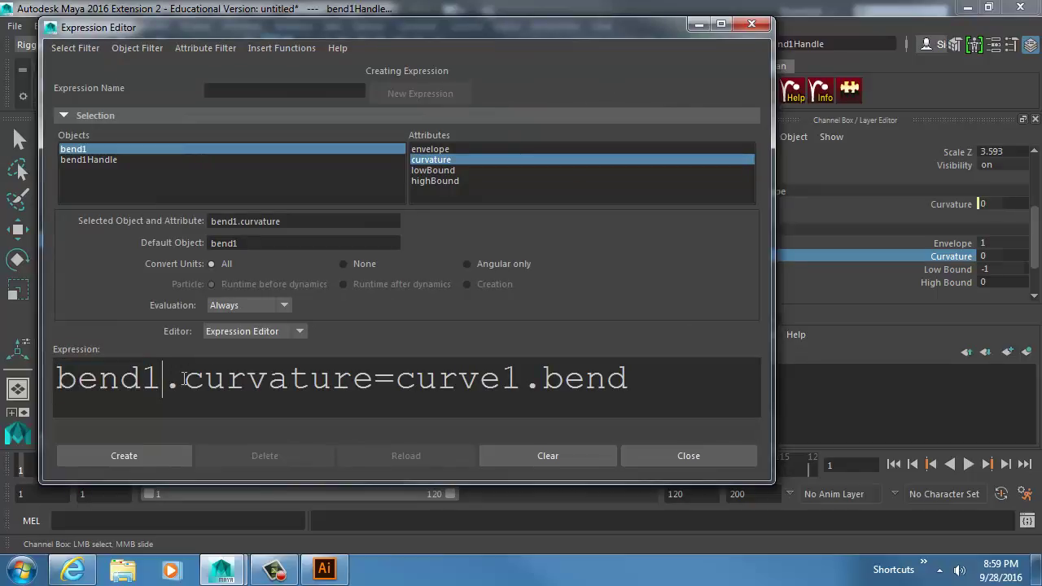
pyautogui.moveTo(183, 378); pyautogui.dragTo(375, 370)
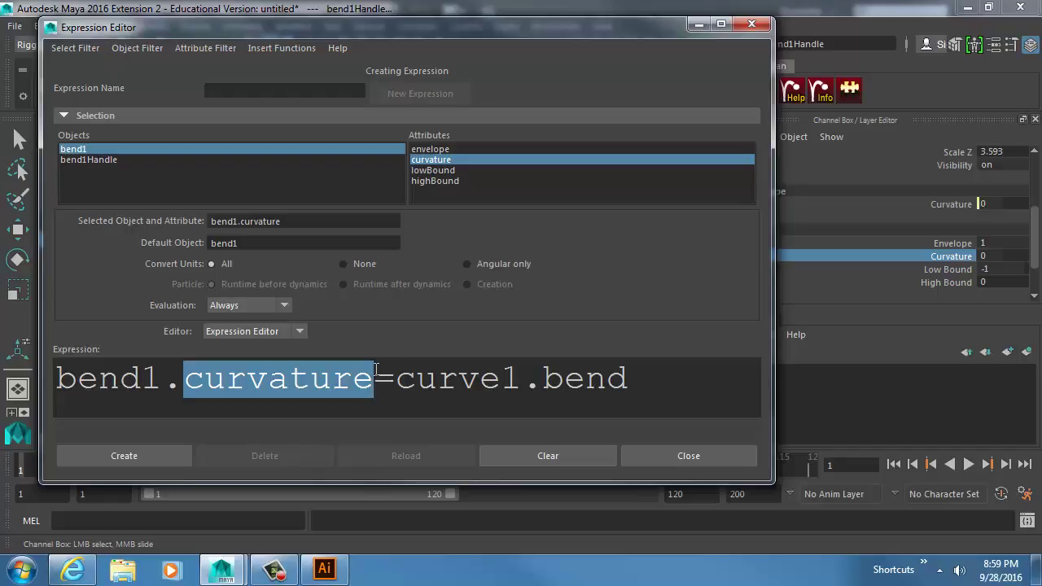
pyautogui.moveTo(648, 373); pyautogui.dragTo(538, 381)
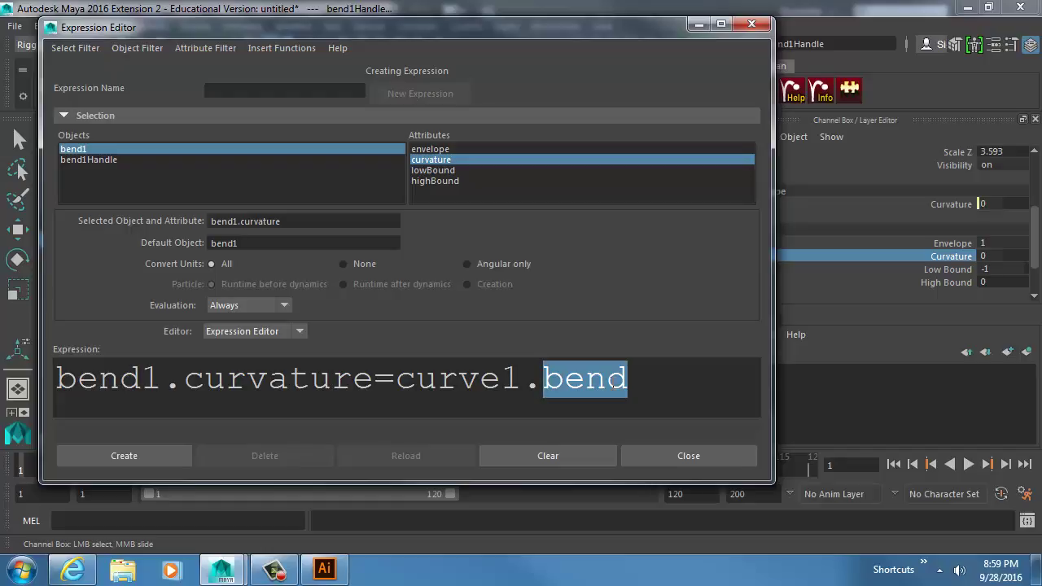
pyautogui.click(123, 452)
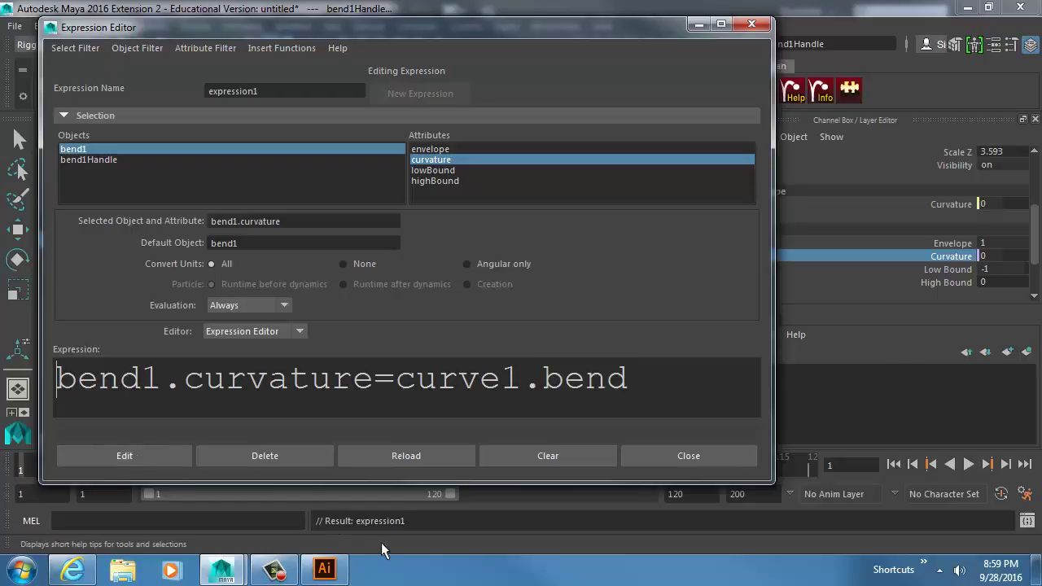
pyautogui.moveTo(428, 523); pyautogui.dragTo(292, 518)
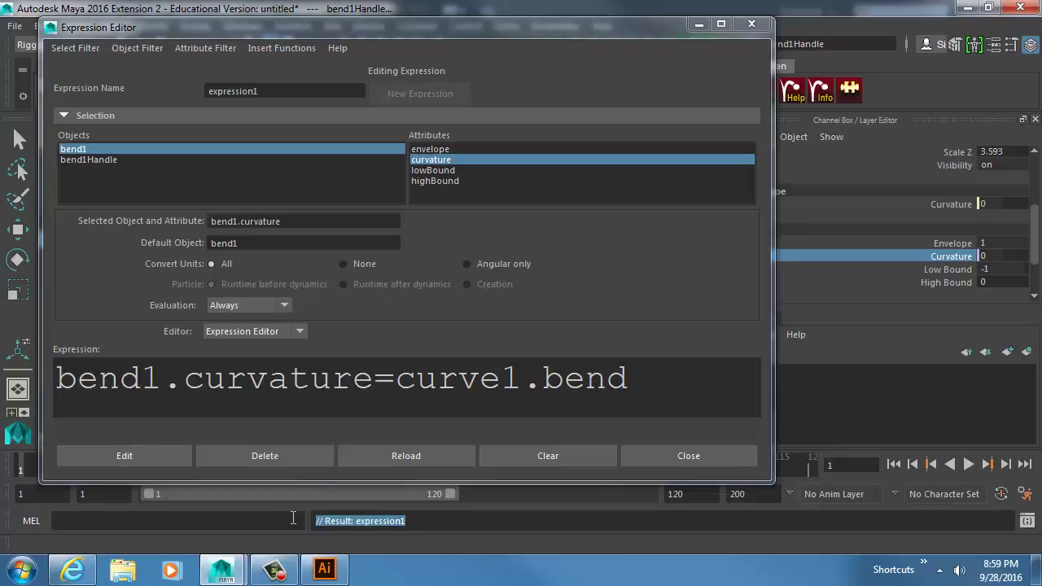
# Move the Expression Editor aside and test the expression by changing the Ђ curve's Bend to about -3.5
pyautogui.moveTo(428, 29); pyautogui.dragTo(1041, 41)
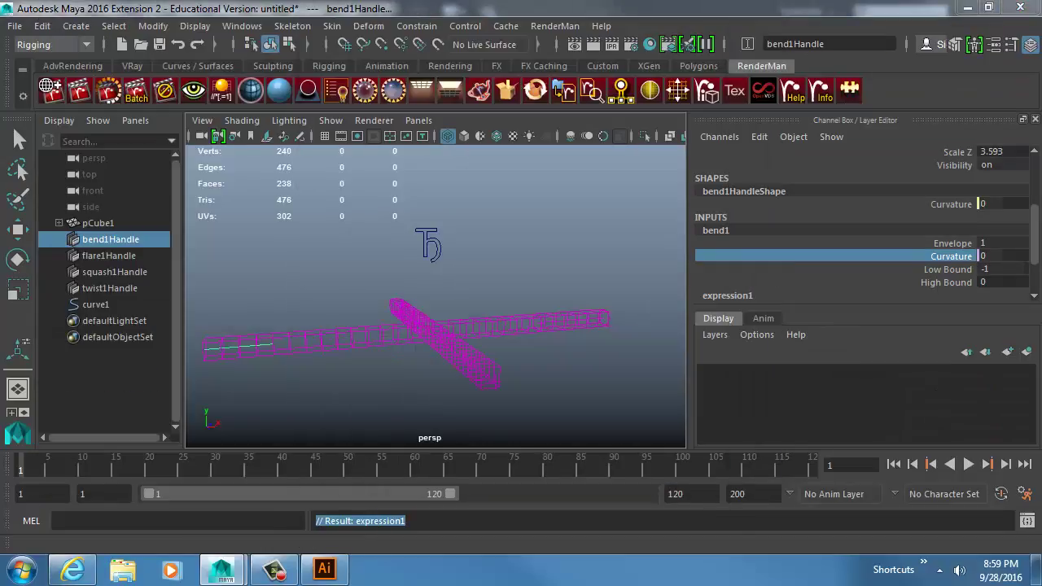
pyautogui.moveTo(380, 212); pyautogui.dragTo(493, 289)
pyautogui.press('w')
pyautogui.keyDown('alt'); pyautogui.moveTo(425, 282); pyautogui.dragTo(496, 260, button='middle'); pyautogui.keyUp('alt')
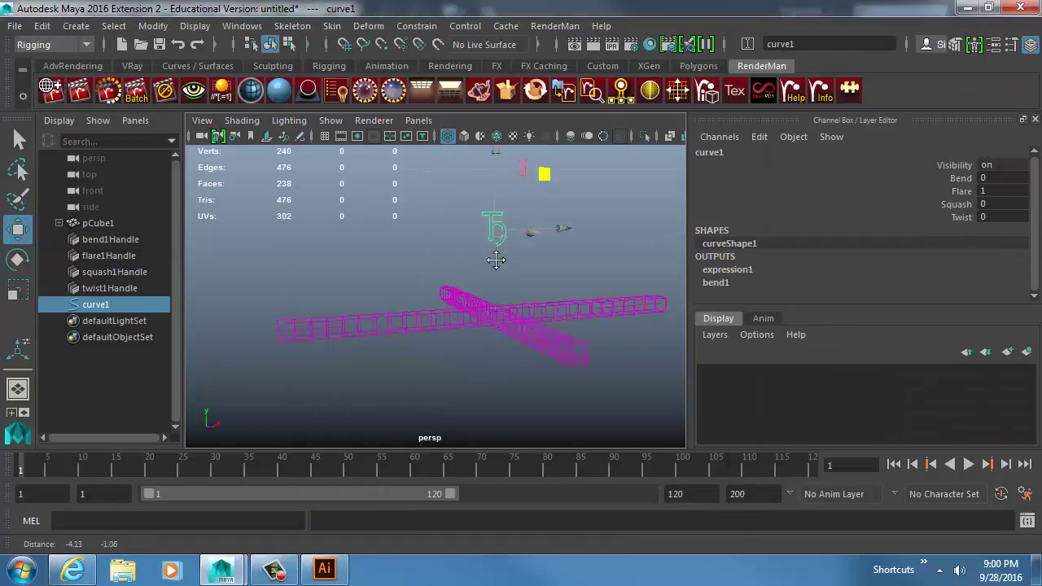
pyautogui.keyDown('alt'); pyautogui.moveTo(496, 259); pyautogui.dragTo(521, 258); pyautogui.keyUp('alt')
pyautogui.click(961, 177)
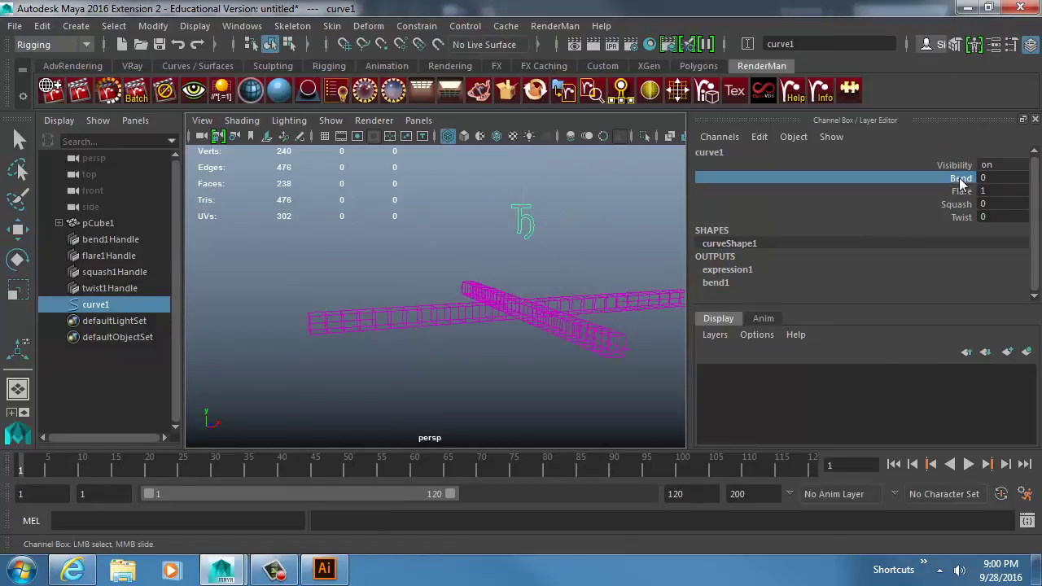
pyautogui.moveTo(472, 242)
pyautogui.mouseDown(button='middle')
pyautogui.moveTo(426, 270)
pyautogui.moveTo(936, 281)
pyautogui.moveTo(852, 295)
pyautogui.moveTo(168, 293)
pyautogui.moveTo(217, 245)
pyautogui.moveTo(937, 246)
pyautogui.moveTo(905, 256)
pyautogui.moveTo(320, 207)
pyautogui.moveTo(886, 265)
pyautogui.moveTo(529, 263)
pyautogui.moveTo(488, 235)
pyautogui.mouseUp(button='middle')
# Filter the Expression Editor by expression name, load expression1 and examine both sides of its assignment
pyautogui.moveTo(1041, 108); pyautogui.dragTo(483, 39)
pyautogui.click(127, 62)
pyautogui.click(132, 78)
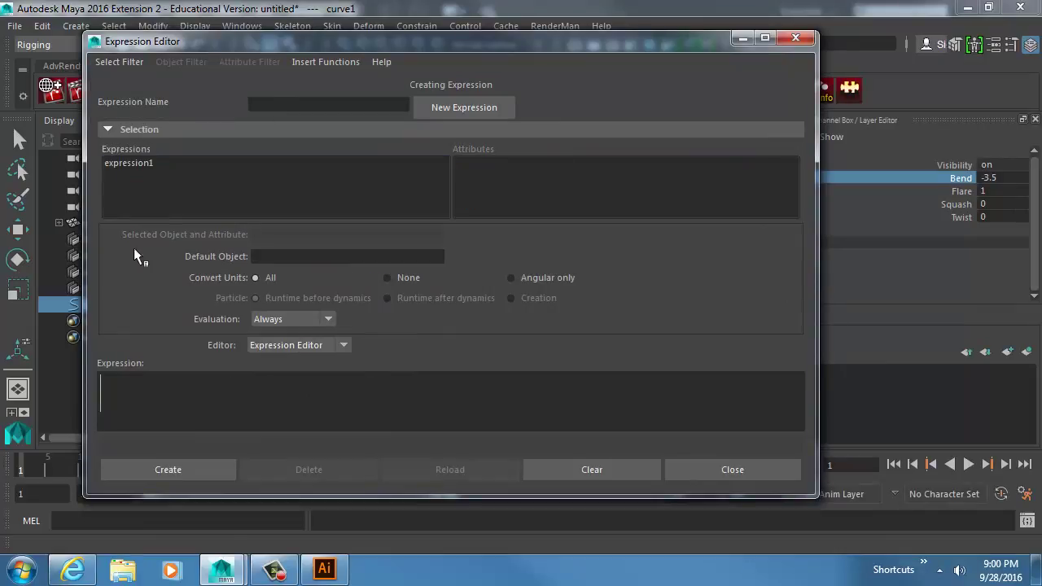
pyautogui.click(126, 163)
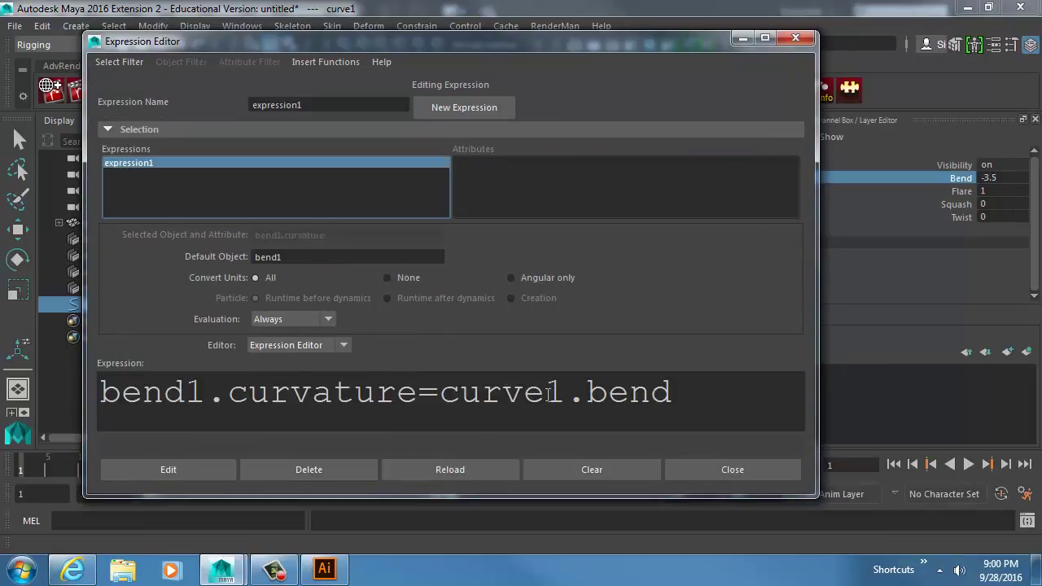
pyautogui.moveTo(703, 389); pyautogui.dragTo(130, 368)
pyautogui.click(176, 372)
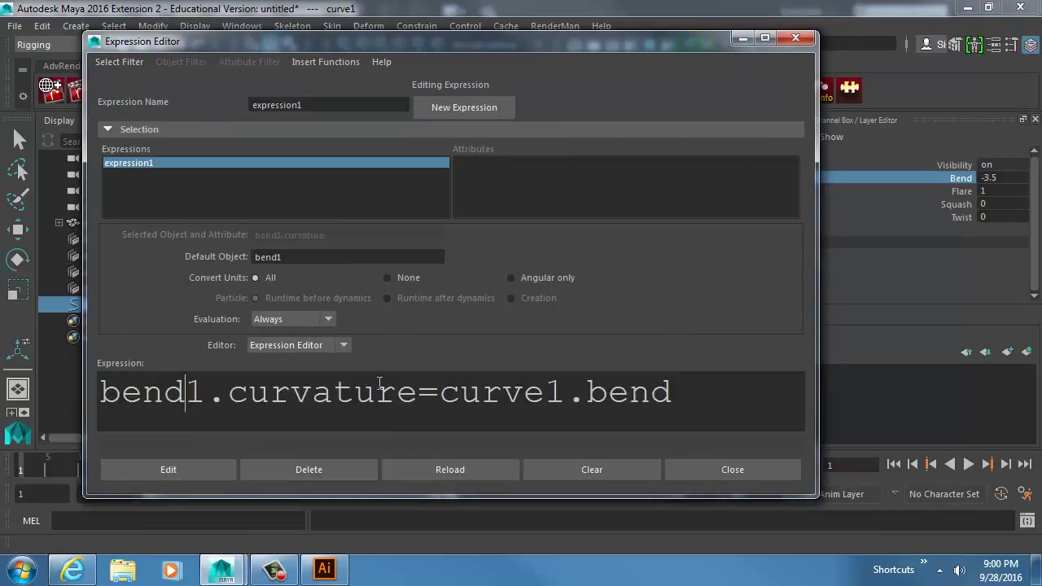
pyautogui.moveTo(440, 389); pyautogui.dragTo(704, 391)
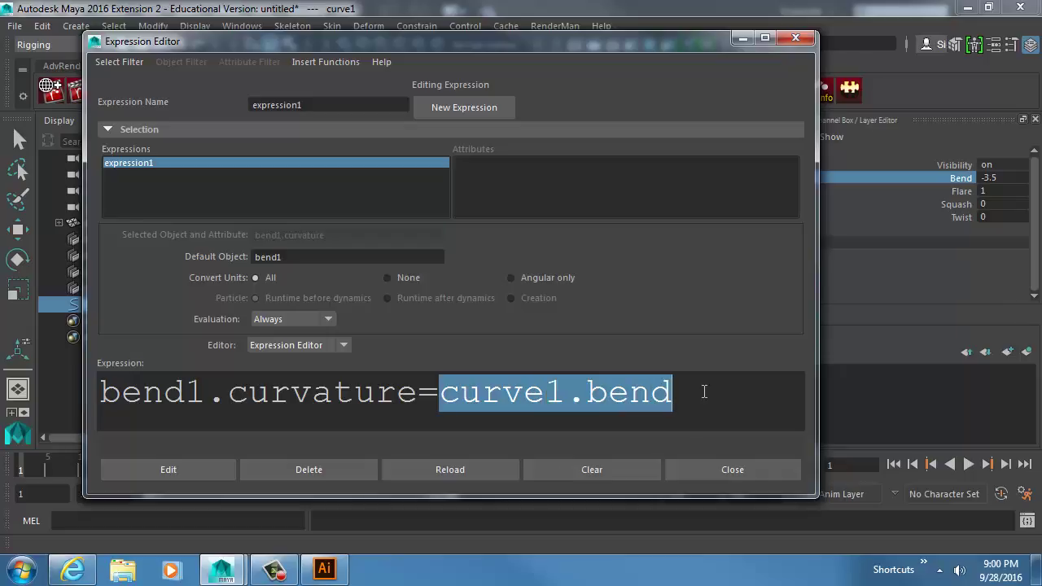
pyautogui.moveTo(419, 392); pyautogui.dragTo(46, 391)
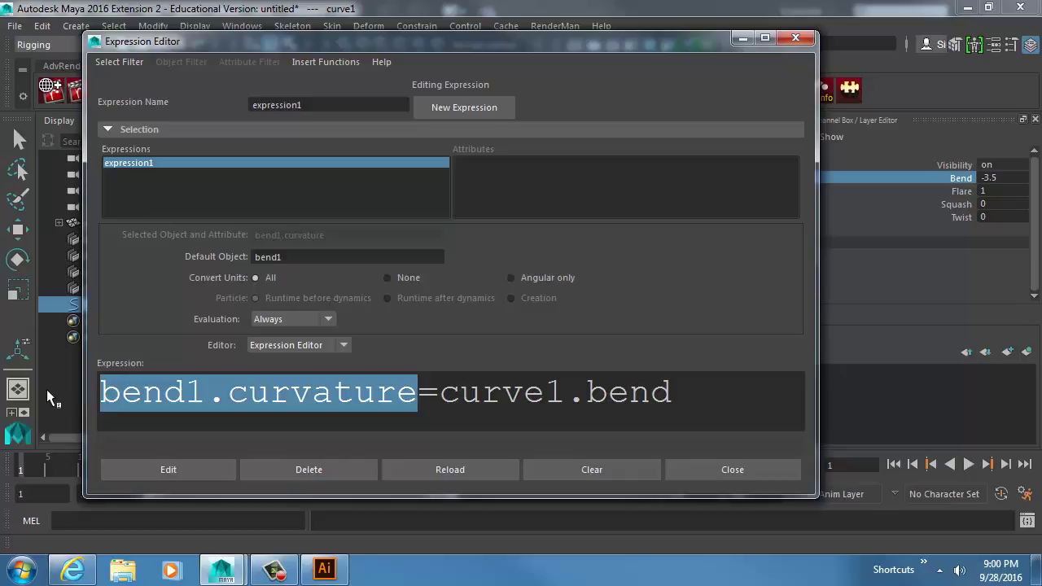
# Multiply the driver by 5 so the expression reads bend1.curvature=curve1.bend*5, and apply the edit
pyautogui.press('End')
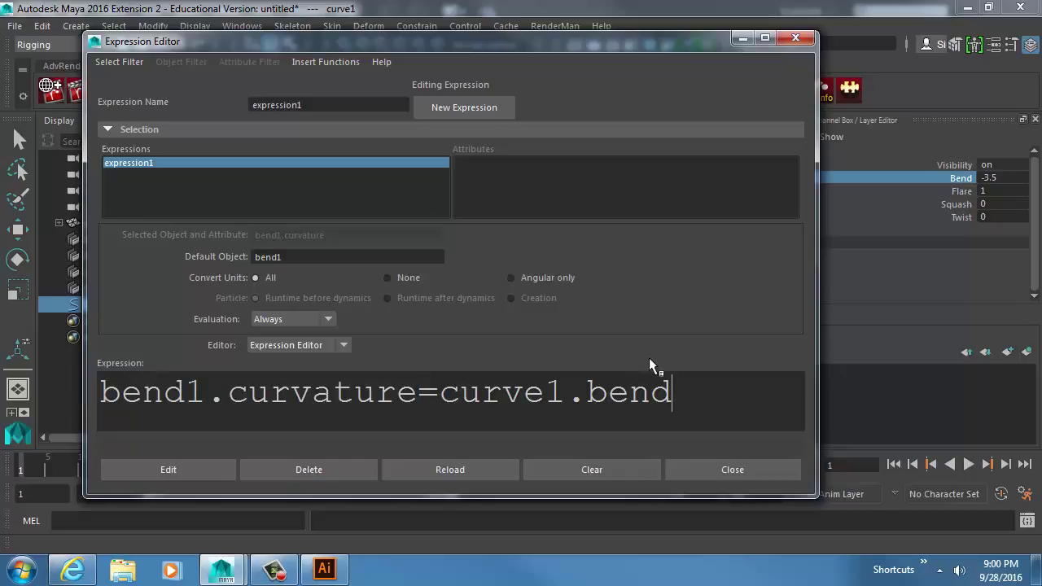
pyautogui.write('*5')
pyautogui.moveTo(442, 383); pyautogui.dragTo(715, 382)
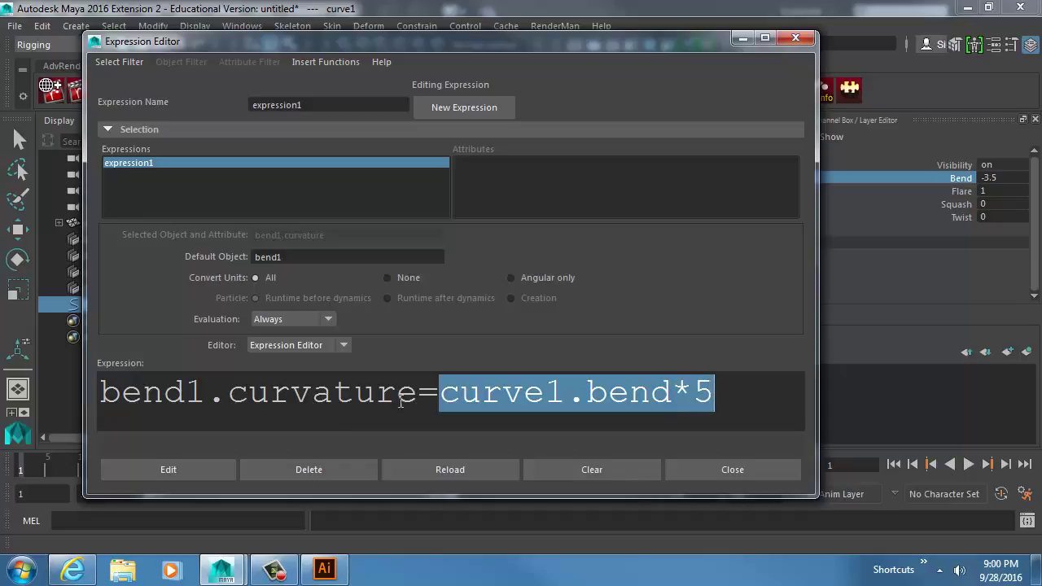
pyautogui.moveTo(418, 383); pyautogui.dragTo(121, 382)
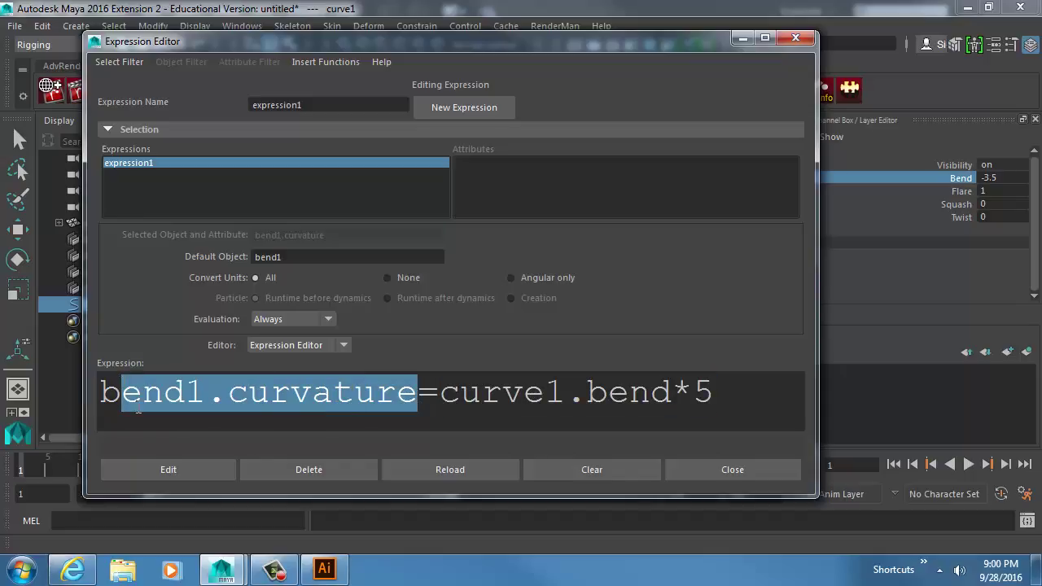
pyautogui.click(154, 470)
# Change the Ђ curve's Bend to about 27.4 and inspect the Curvature in the bend handle's bend1 input
pyautogui.moveTo(440, 45); pyautogui.dragTo(1041, 136)
pyautogui.keyDown('alt'); pyautogui.moveTo(544, 252); pyautogui.dragTo(700, 219, button='middle'); pyautogui.keyUp('alt')
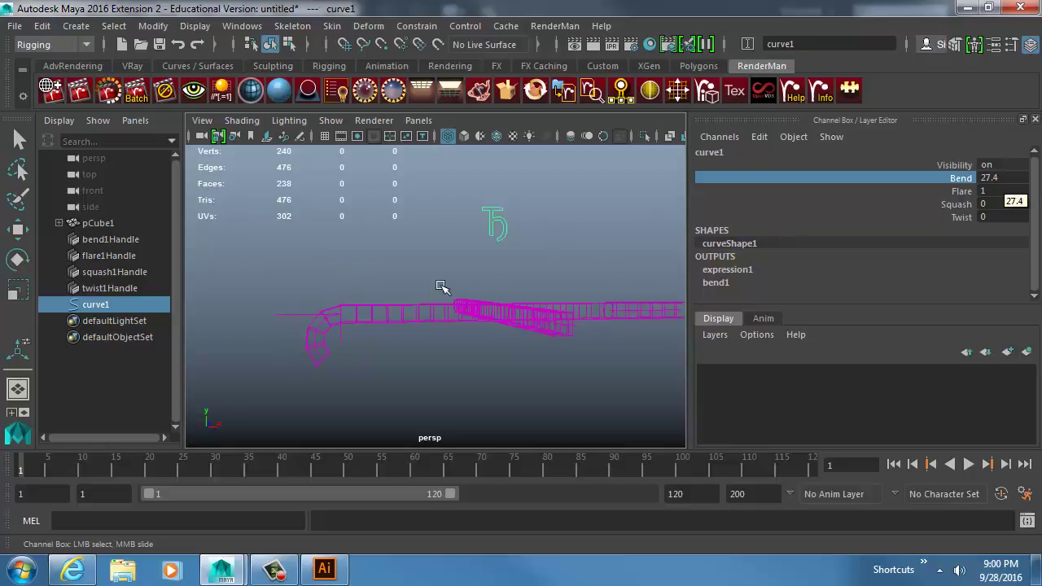
pyautogui.click(295, 302)
pyautogui.press('w')
pyautogui.scroll(-3, 856, 278)
pyautogui.scroll(-1, 856, 276)
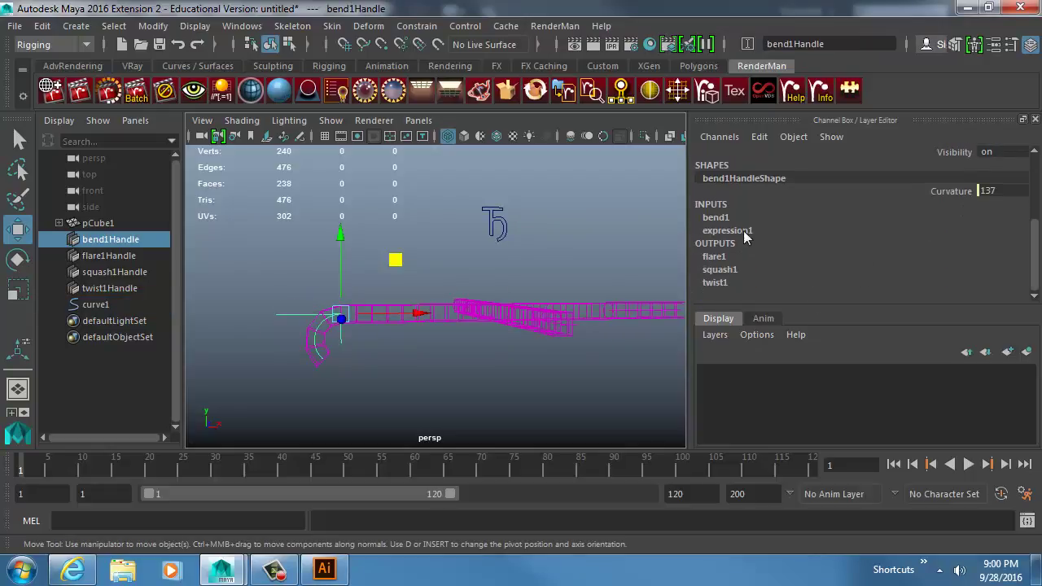
pyautogui.click(728, 219)
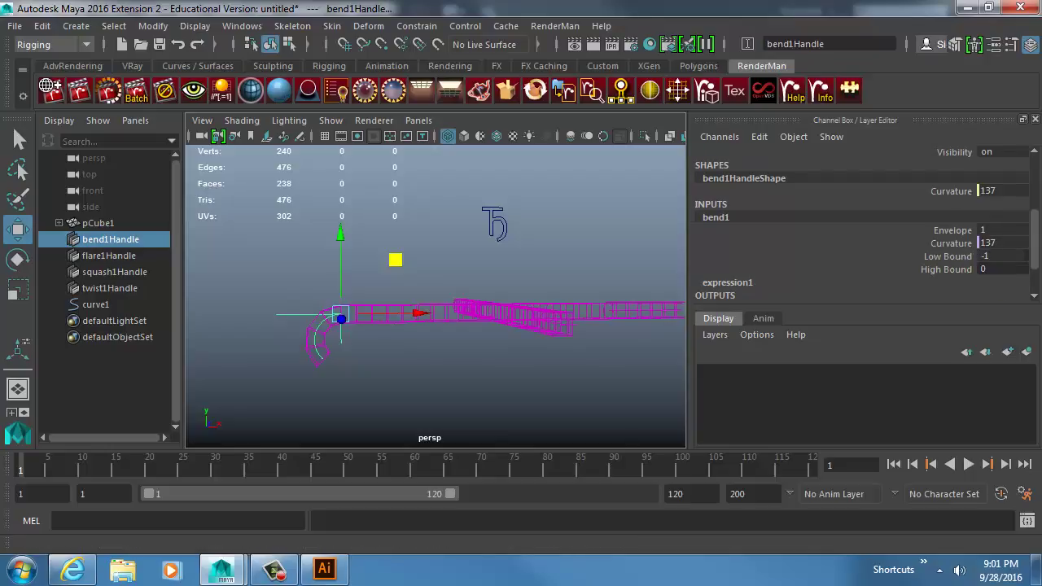
# Change the multiplier in the bend1.curvature expression to 10 and apply the edit
pyautogui.moveTo(1041, 139); pyautogui.dragTo(488, 65)
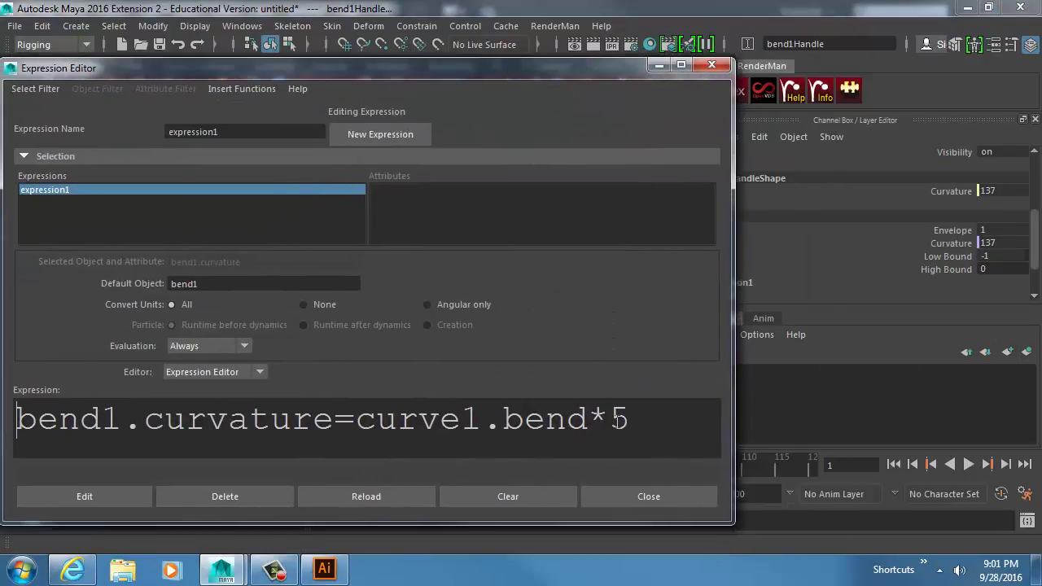
pyautogui.moveTo(617, 418); pyautogui.dragTo(639, 418)
pyautogui.write('10')
pyautogui.click(134, 490)
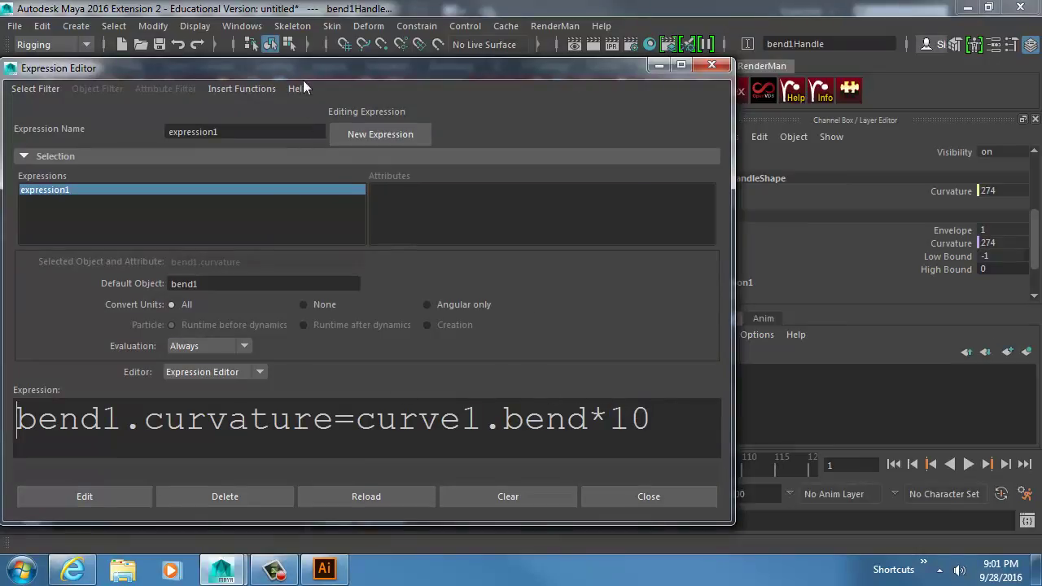
# Test the multiplied expression by changing the Ђ curve's Bend to about 1.9
pyautogui.moveTo(303, 70); pyautogui.dragTo(1041, 123)
pyautogui.moveTo(478, 196); pyautogui.dragTo(557, 253)
pyautogui.click(960, 178)
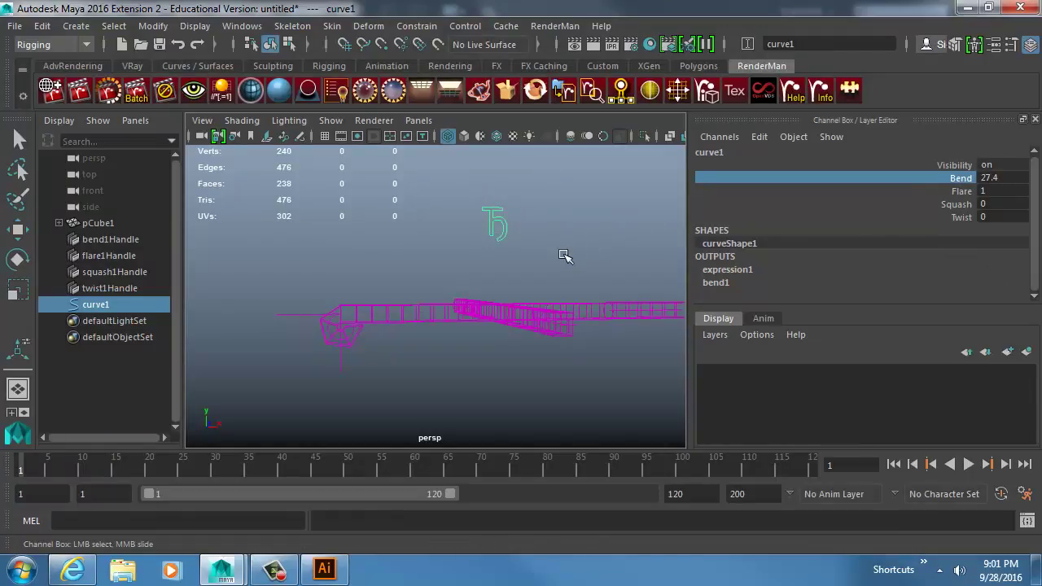
pyautogui.moveTo(572, 284); pyautogui.dragTo(334, 281, button='middle')
# Change the multiplier in the bend1.curvature expression to .10 and apply the edit
pyautogui.moveTo(1041, 91); pyautogui.dragTo(643, 27)
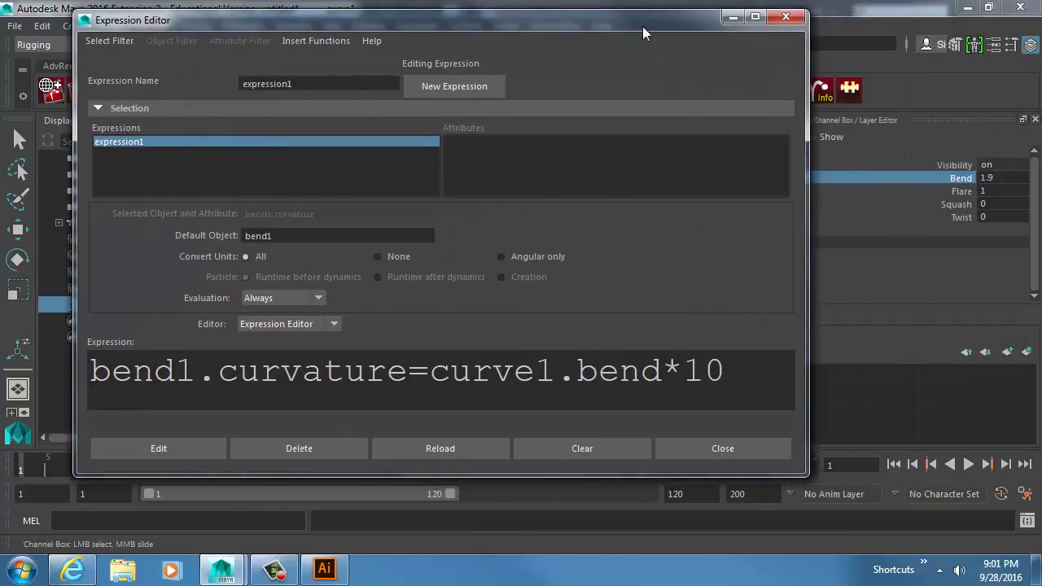
pyautogui.click(683, 368)
pyautogui.write('.')
pyautogui.click(188, 446)
# Test the fractional multiplier by changing the Ђ curve's Bend to about 321.8
pyautogui.moveTo(366, 20); pyautogui.dragTo(1041, 73)
pyautogui.click(953, 178)
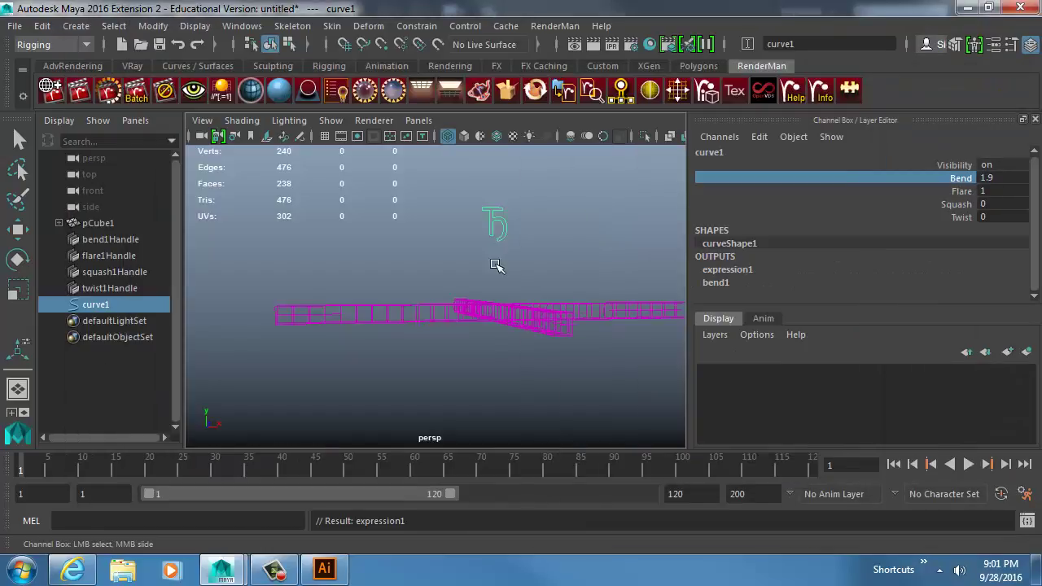
pyautogui.moveTo(496, 264); pyautogui.dragTo(587, 317, button='middle')
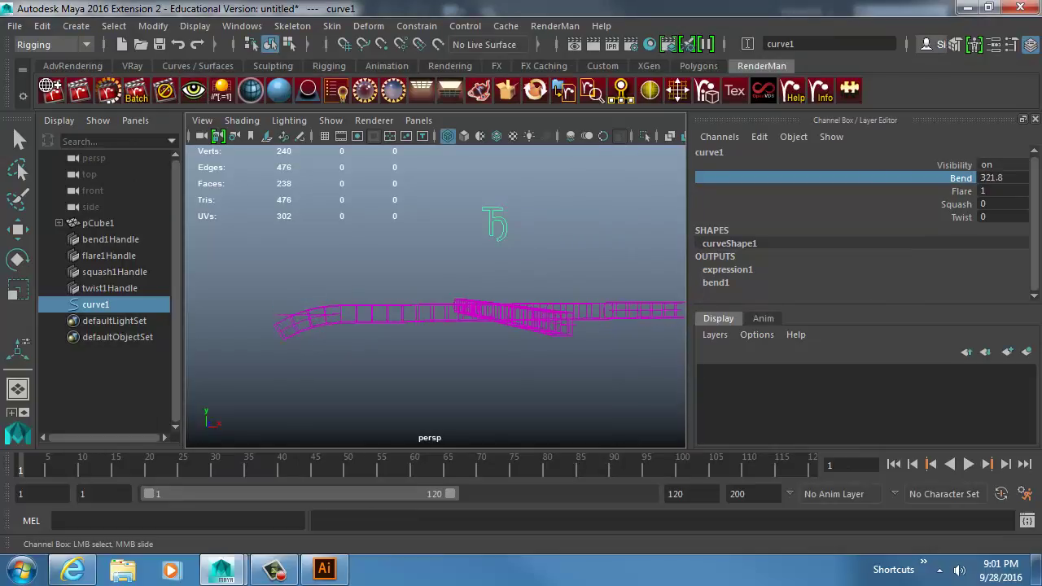
# Change the multiplier in the bend1.curvature expression to 100 and apply the edit
pyautogui.click(726, 269)
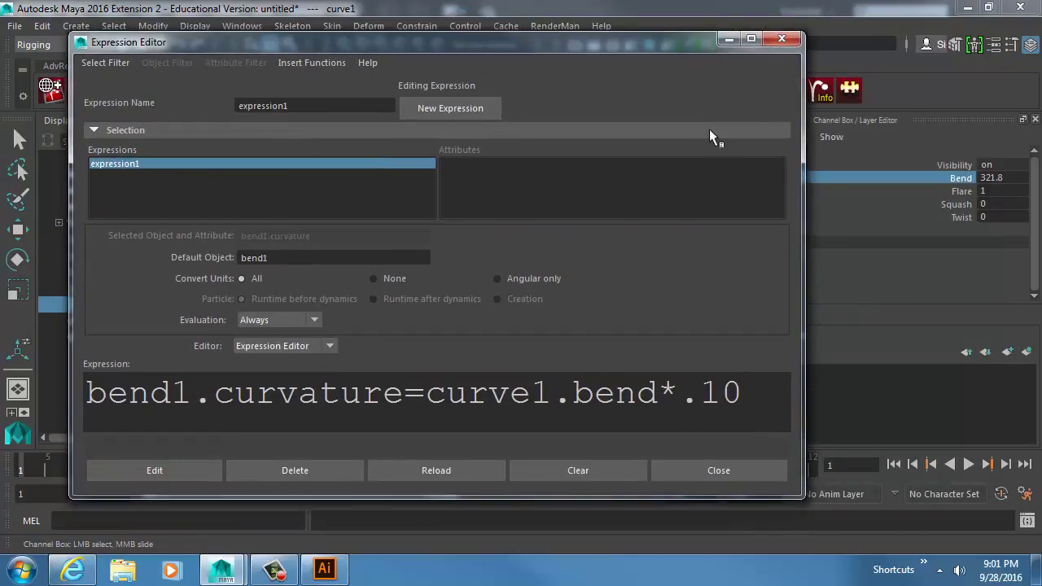
pyautogui.moveTo(682, 390); pyautogui.dragTo(755, 389)
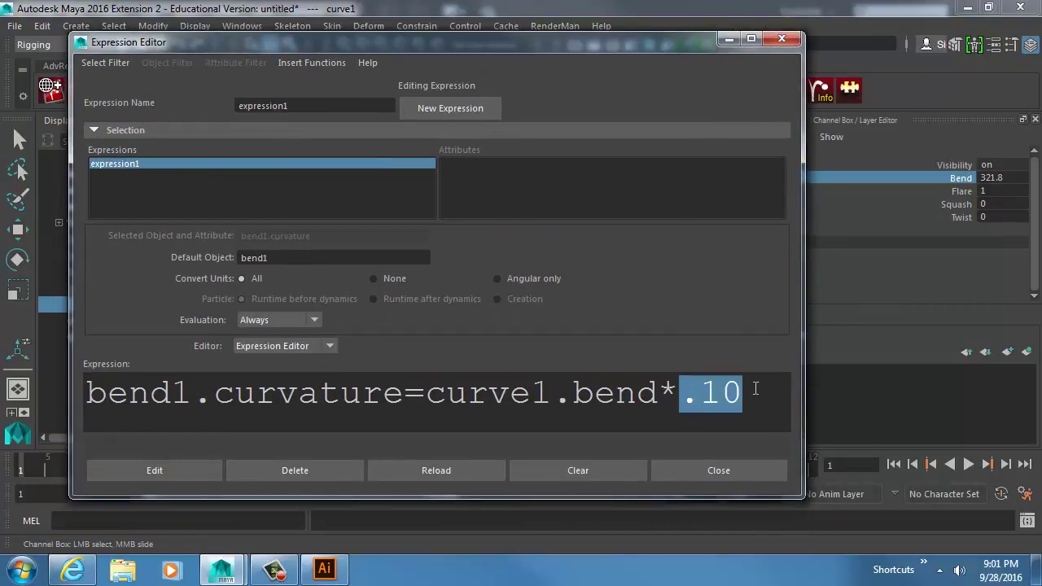
pyautogui.write('100')
pyautogui.click(200, 468)
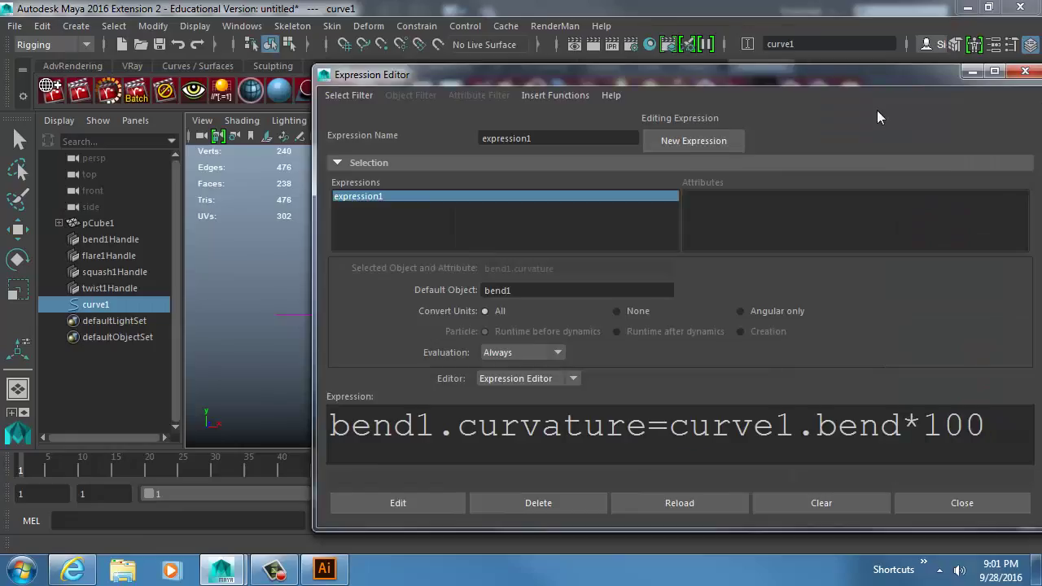
# Test the 100 multiplier by setting the Ђ curve's Bend to 1 and varying it to about 1.1
pyautogui.moveTo(877, 117); pyautogui.dragTo(1041, 146)
pyautogui.click(993, 177)
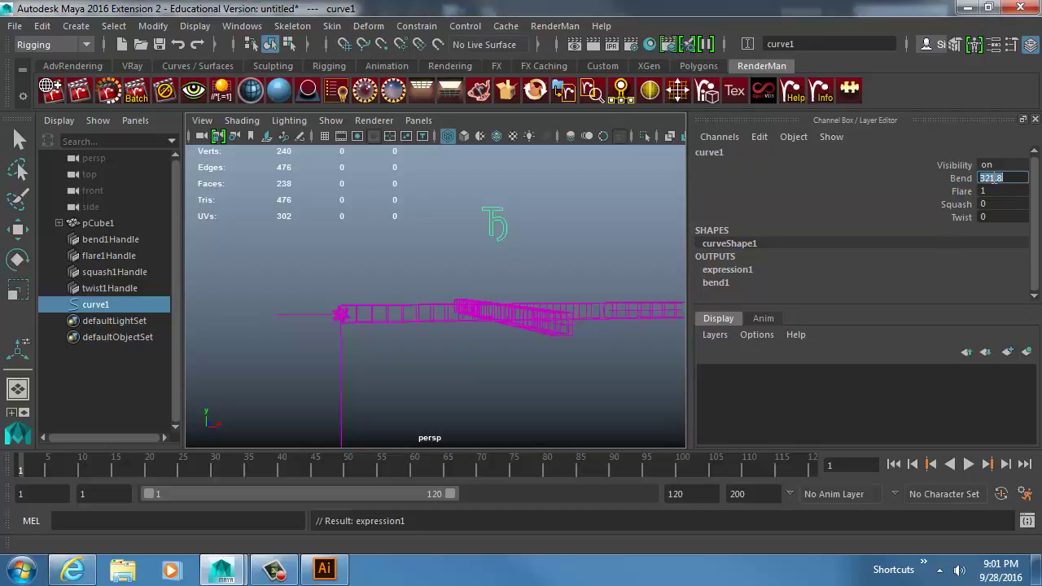
pyautogui.write('1')
pyautogui.press('Return')
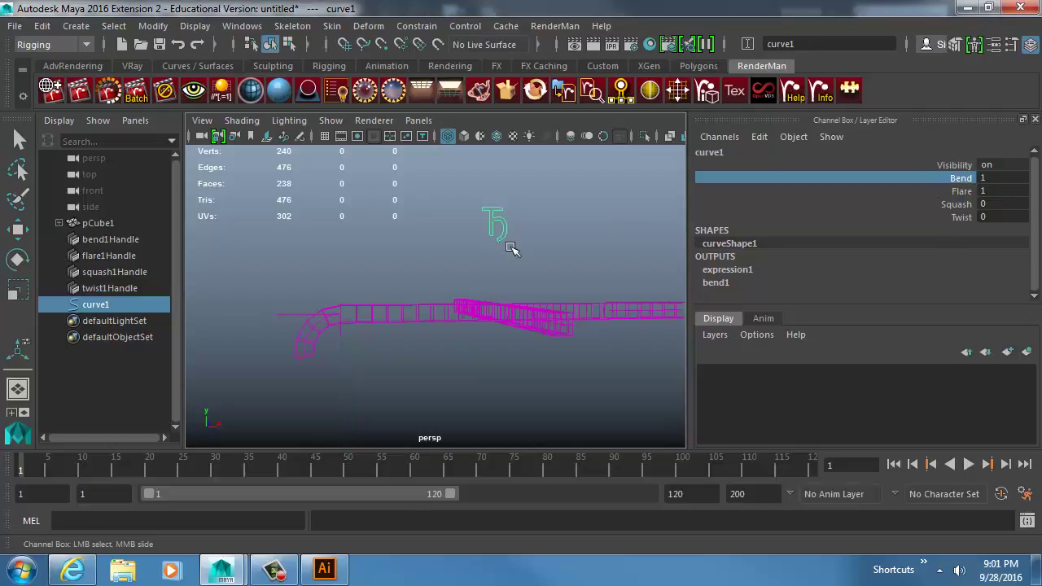
pyautogui.moveTo(511, 248)
pyautogui.mouseDown(button='middle')
pyautogui.moveTo(460, 258)
pyautogui.moveTo(532, 258)
pyautogui.moveTo(475, 258)
pyautogui.moveTo(522, 252)
pyautogui.mouseUp(button='middle')
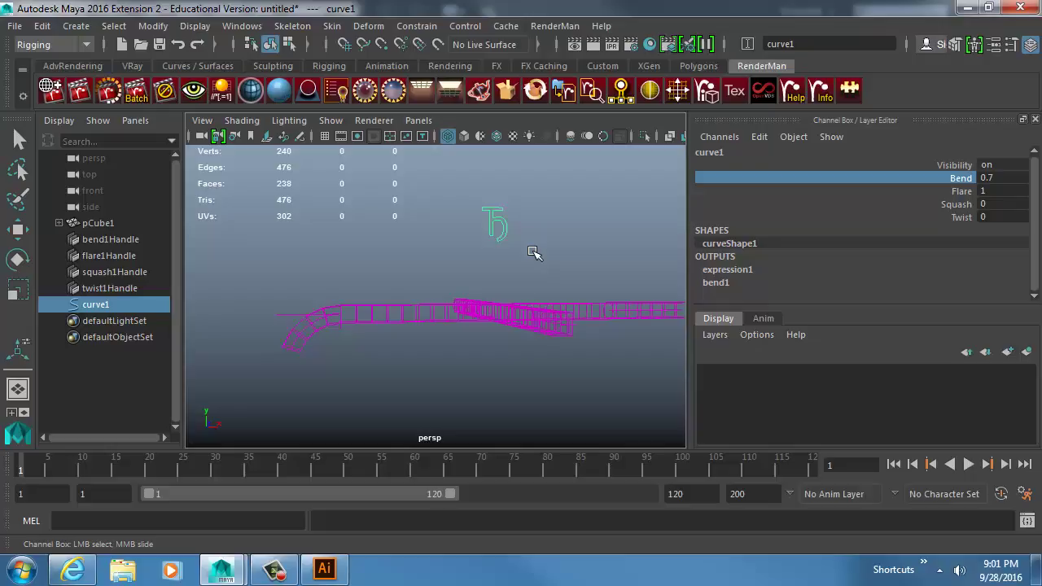
pyautogui.moveTo(605, 258)
pyautogui.mouseDown(button='middle')
pyautogui.moveTo(277, 258)
pyautogui.moveTo(466, 258)
pyautogui.moveTo(607, 281)
pyautogui.moveTo(593, 273)
pyautogui.mouseUp(button='middle')
pyautogui.moveTo(576, 310); pyautogui.dragTo(383, 305, button='middle')
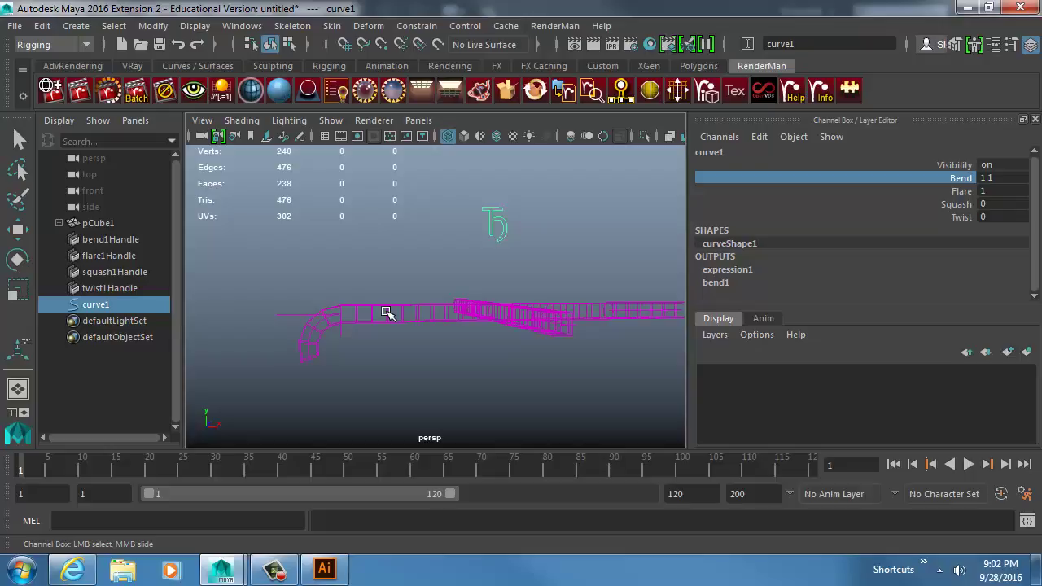
pyautogui.keyDown('alt'); pyautogui.moveTo(349, 330); pyautogui.dragTo(347, 325); pyautogui.keyUp('alt')
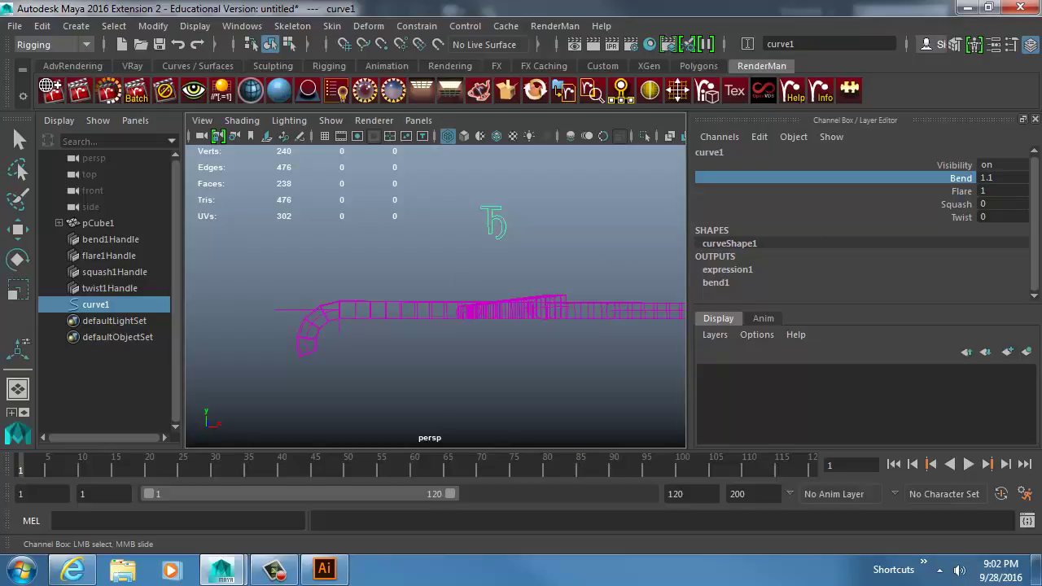
# Change the multiplier in the bend1.curvature expression to 10 and apply the edit
pyautogui.moveTo(1041, 140); pyautogui.dragTo(229, 22)
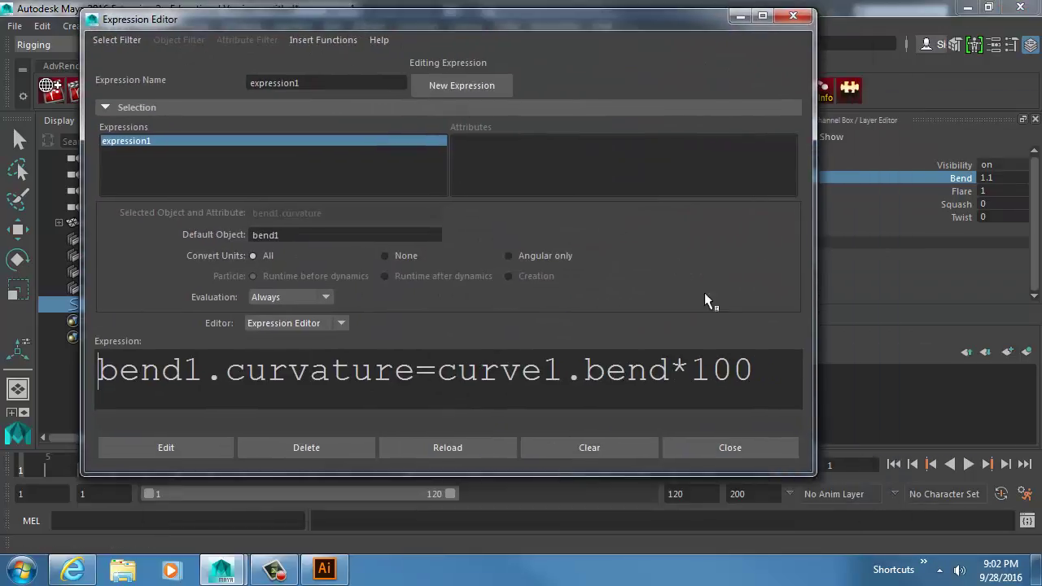
pyautogui.moveTo(691, 371); pyautogui.dragTo(755, 364)
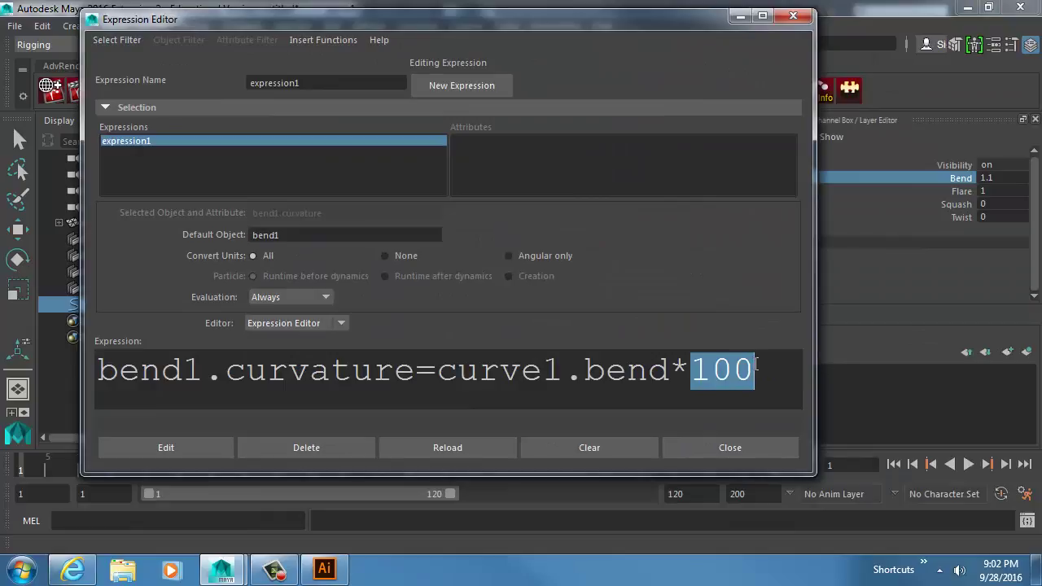
pyautogui.write('1')
pyautogui.press('Return')
pyautogui.press('BackSpace')
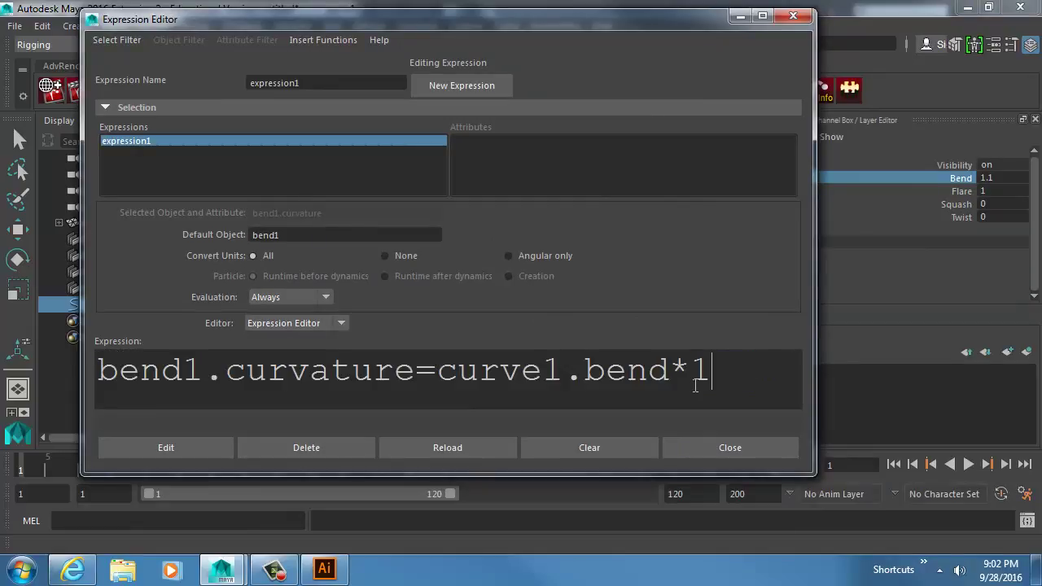
pyautogui.write('0')
pyautogui.click(201, 440)
pyautogui.moveTo(440, 20); pyautogui.dragTo(1041, 98)
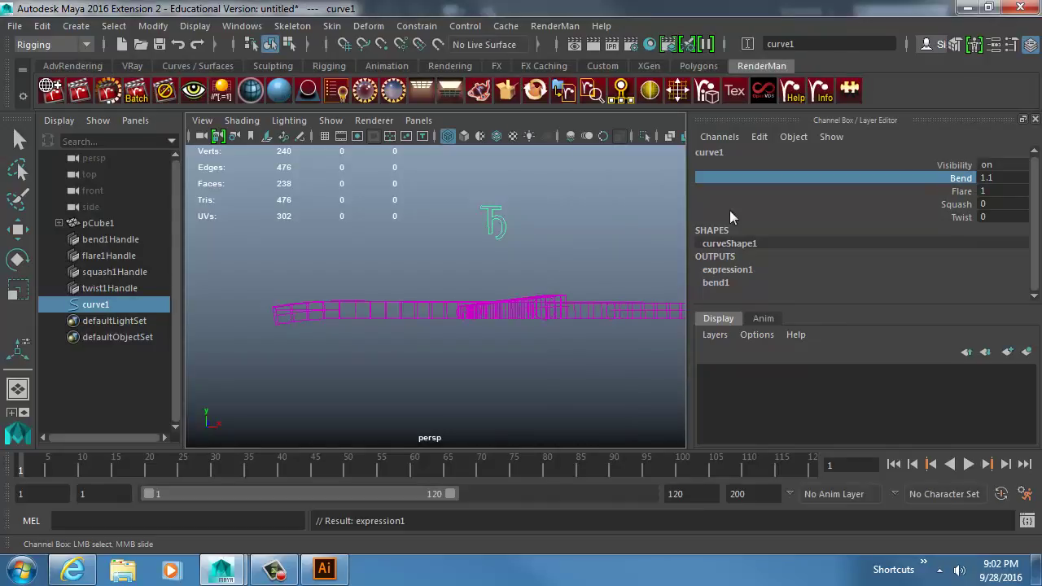
# Test the reduced multiplier by lowering the Ђ curve's Bend to about -26.9, undoing any change that overbends the bar's end
pyautogui.moveTo(452, 256); pyautogui.dragTo(214, 258, button='middle')
pyautogui.keyDown('alt'); pyautogui.moveTo(441, 279); pyautogui.dragTo(423, 290); pyautogui.keyUp('alt')
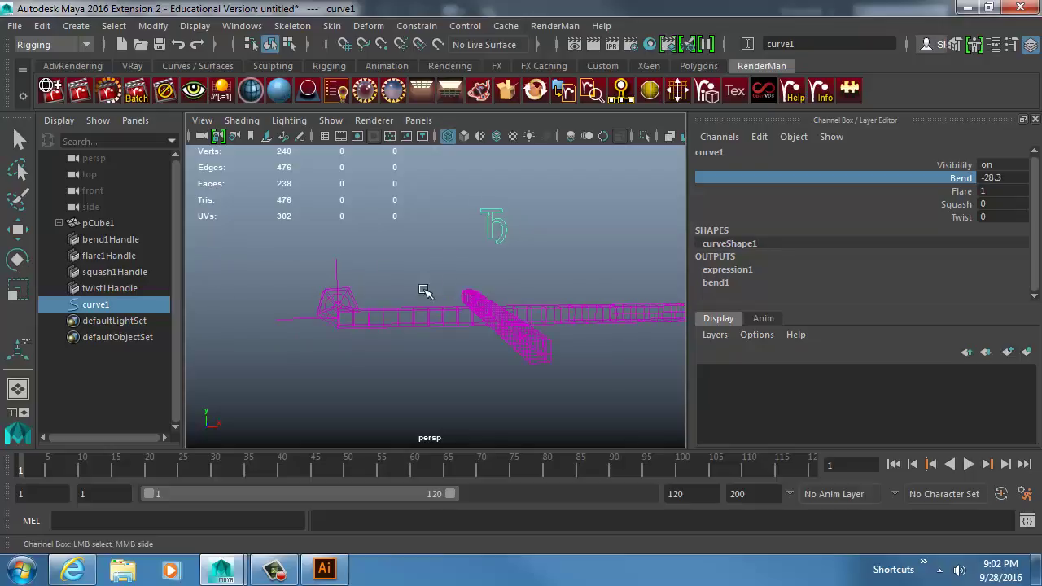
pyautogui.keyDown('alt'); pyautogui.moveTo(423, 291); pyautogui.dragTo(421, 298, button='middle'); pyautogui.keyUp('alt')
pyautogui.keyDown('alt'); pyautogui.moveTo(421, 298); pyautogui.dragTo(461, 302, button='right'); pyautogui.keyUp('alt')
pyautogui.keyDown('alt'); pyautogui.moveTo(460, 302); pyautogui.dragTo(459, 299); pyautogui.keyUp('alt')
pyautogui.moveTo(459, 298); pyautogui.dragTo(504, 298, button='middle')
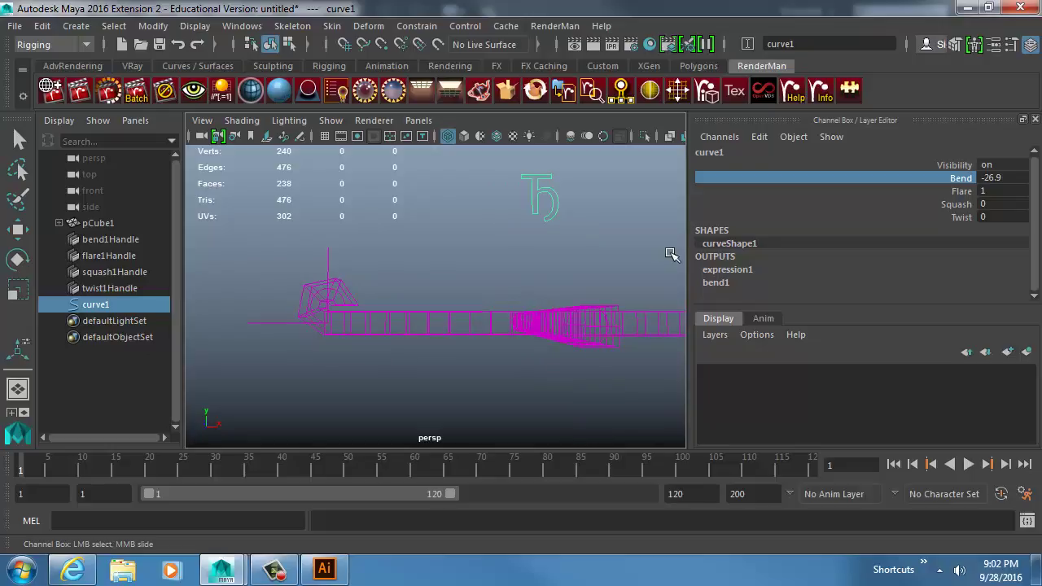
pyautogui.moveTo(457, 293); pyautogui.dragTo(11, 257, button='middle')
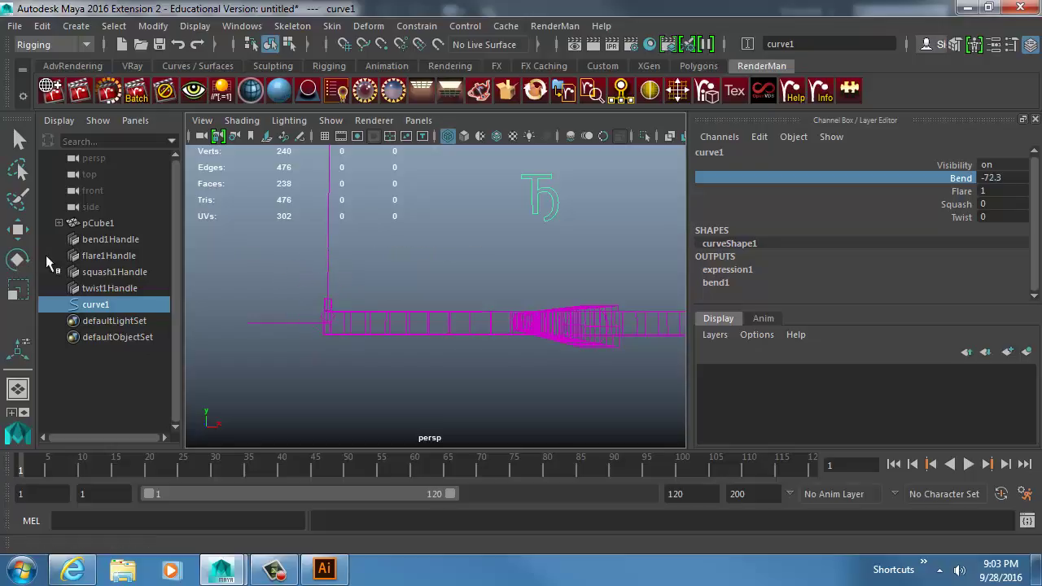
pyautogui.hotkey('ctrl', 'z')
pyautogui.click(152, 26)
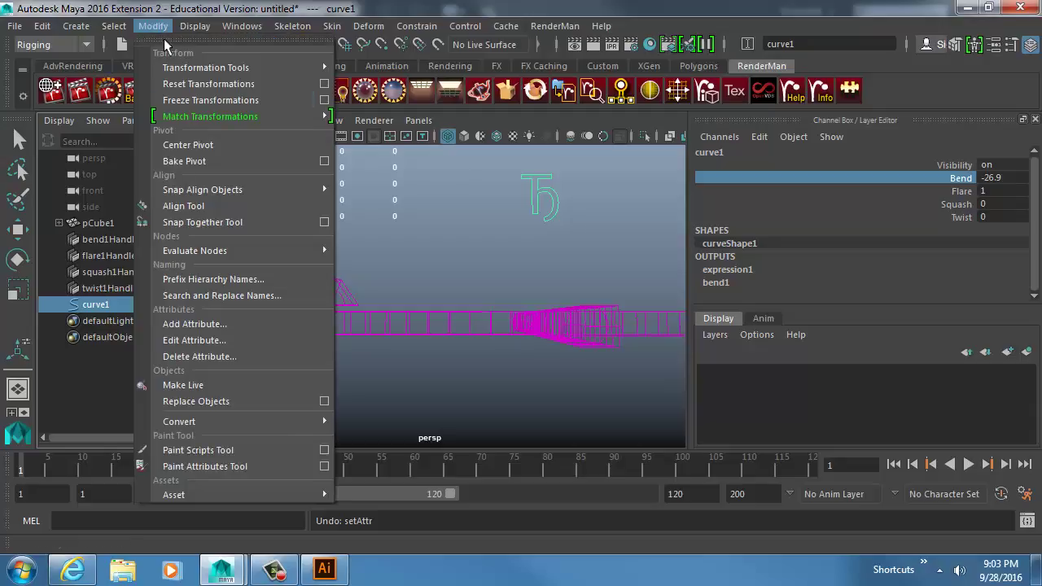
pyautogui.click(218, 324)
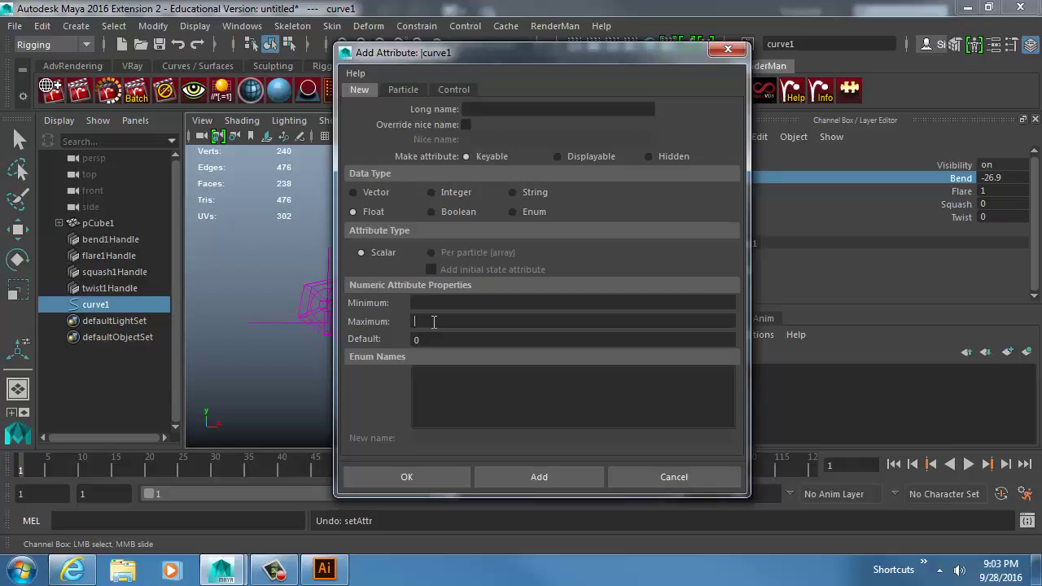
pyautogui.click(680, 476)
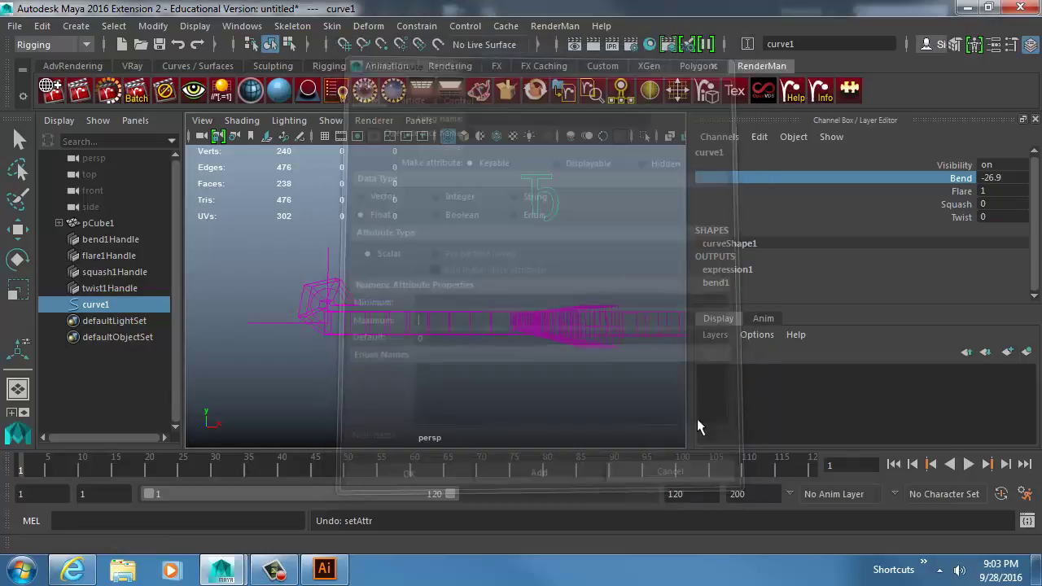
# Set the Ђ curve's Bend to exactly -27
pyautogui.doubleClick(1003, 176)
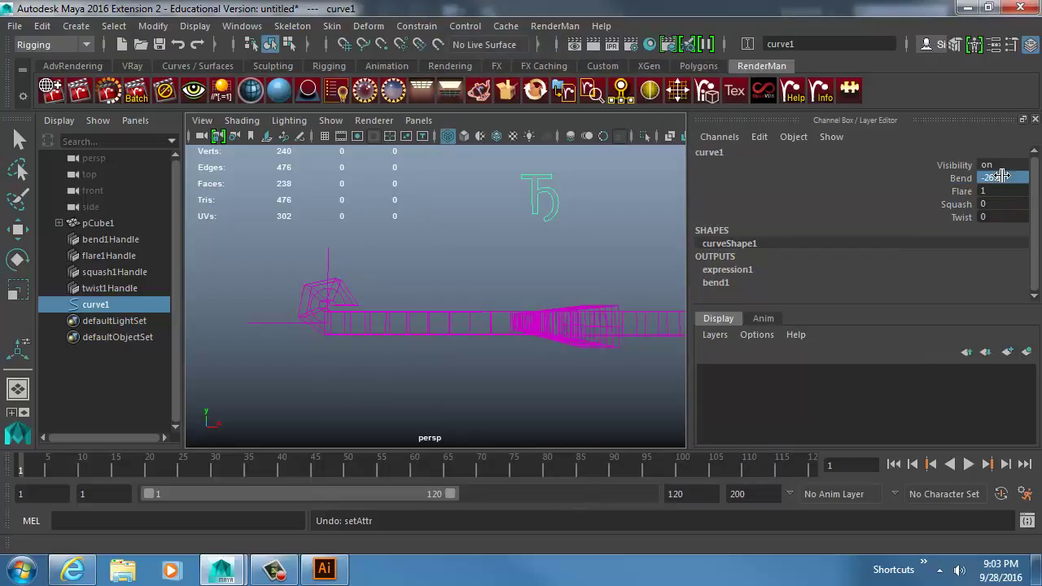
pyautogui.write('-')
pyautogui.write('-27')
pyautogui.press('Return')
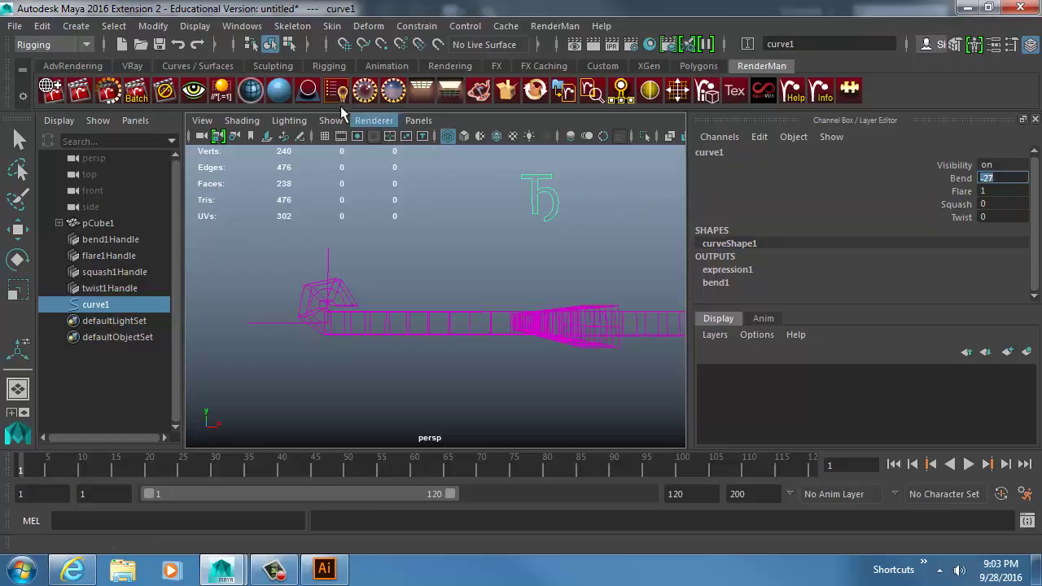
# Edit the Ђ curve's bend attribute to have a minimum of -27 and a maximum of 27
pyautogui.click(153, 26)
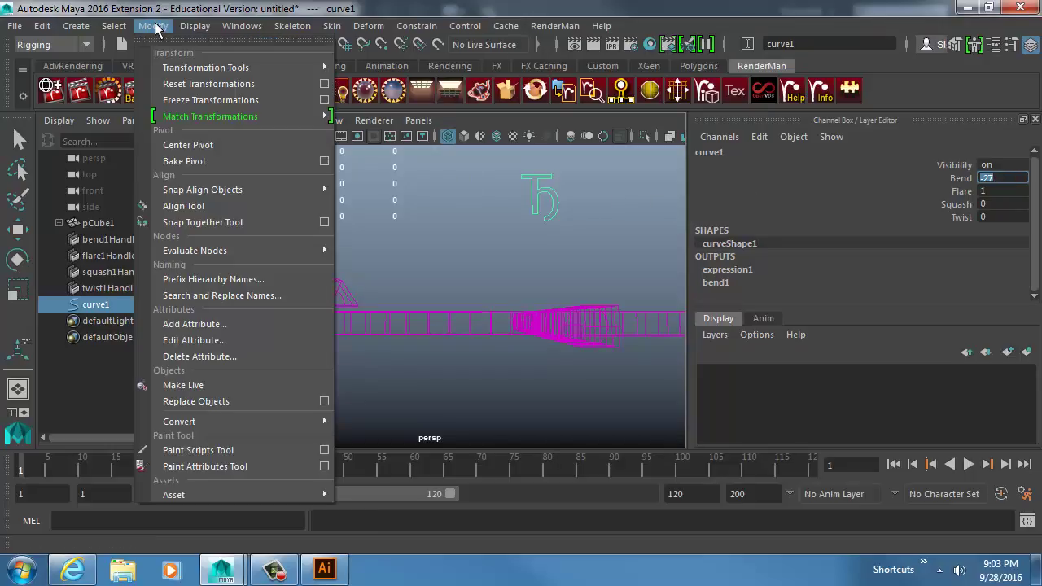
pyautogui.click(194, 340)
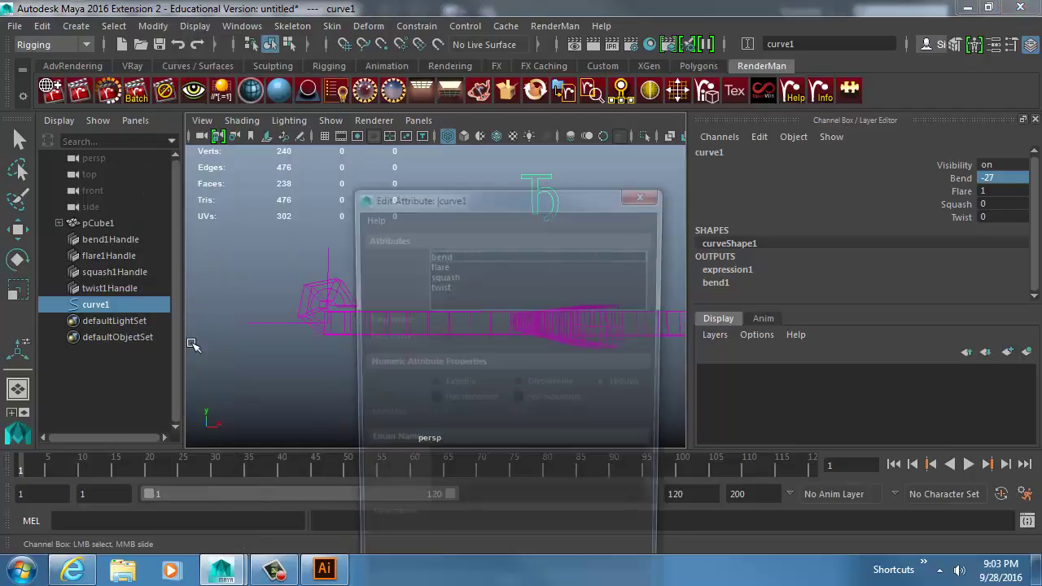
pyautogui.click(265, 98)
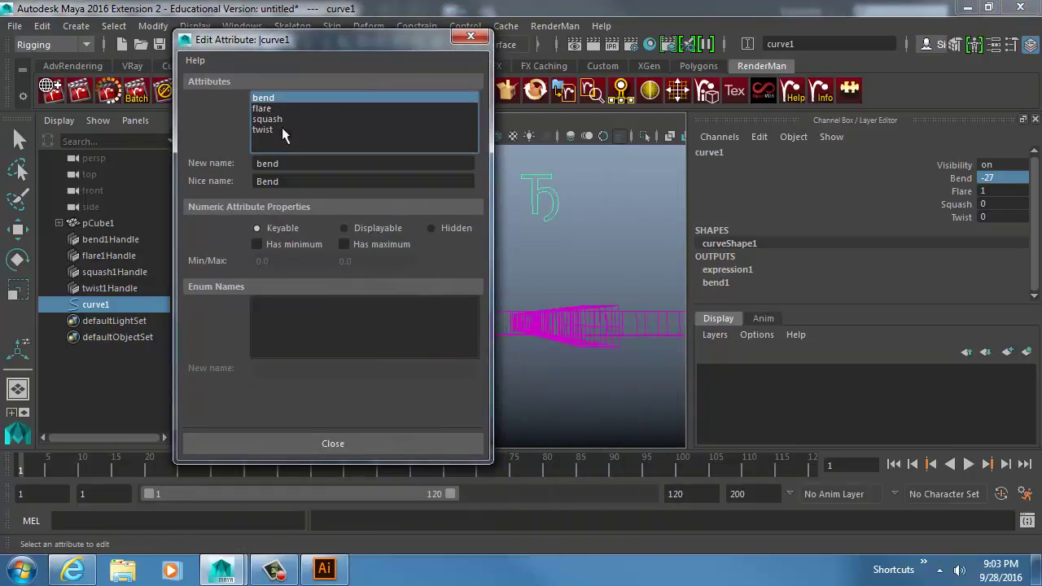
pyautogui.click(257, 244)
pyautogui.doubleClick(280, 262)
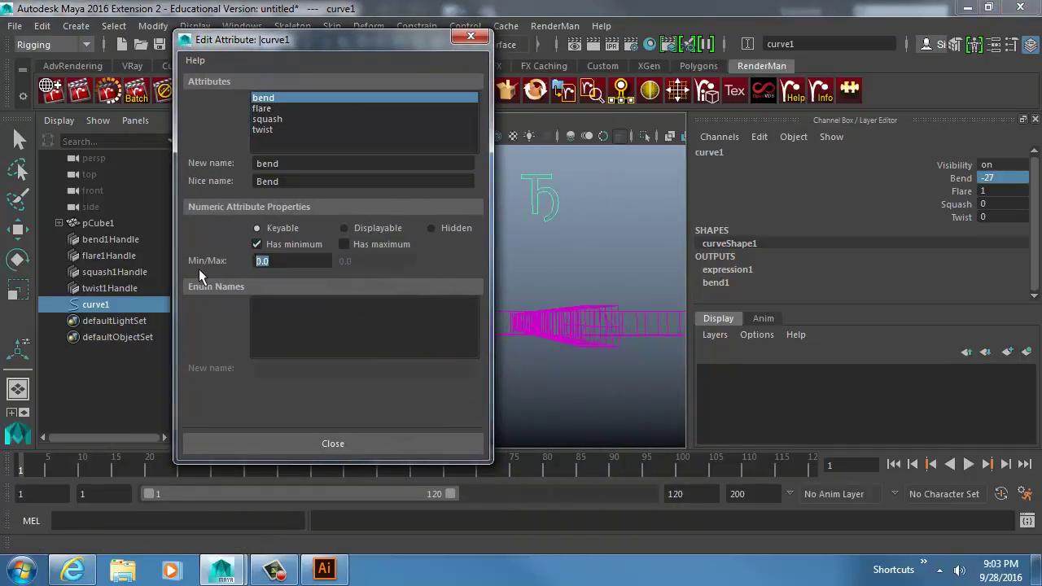
pyautogui.write('-27')
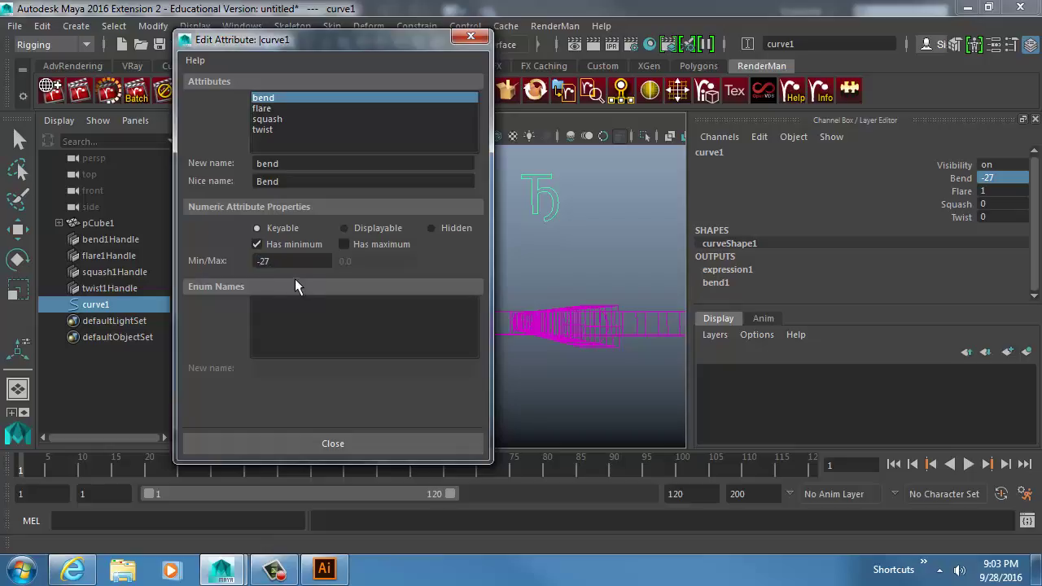
pyautogui.click(341, 242)
pyautogui.moveTo(361, 259); pyautogui.dragTo(281, 256)
pyautogui.write('27')
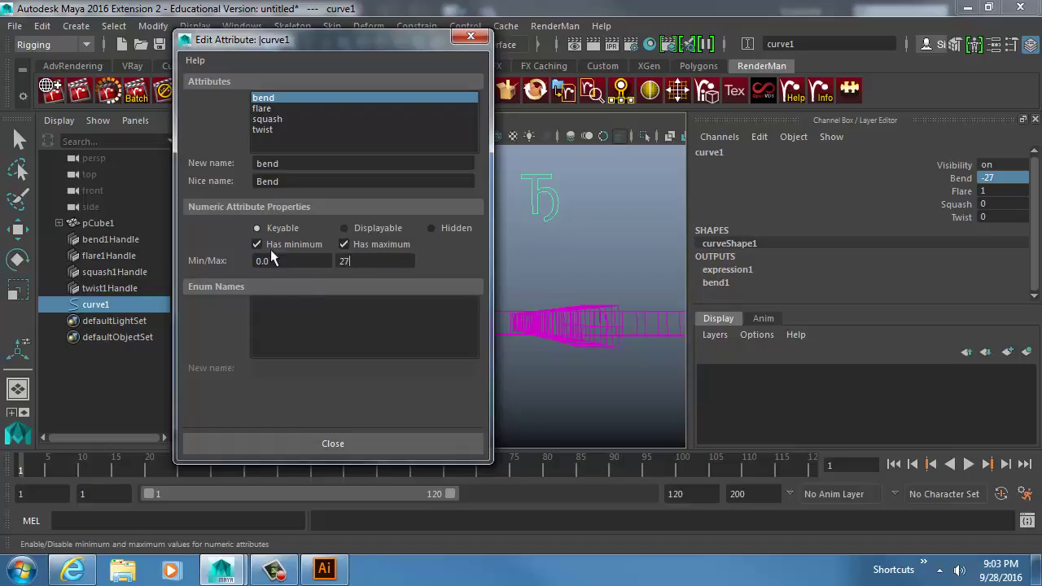
pyautogui.press('Tab')
pyautogui.write('27')
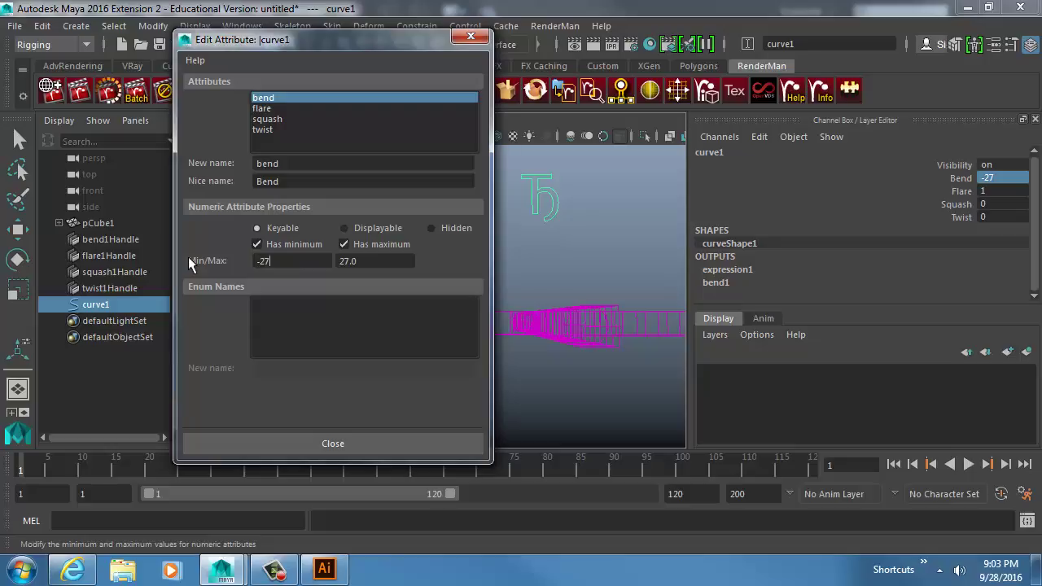
pyautogui.press('Tab')
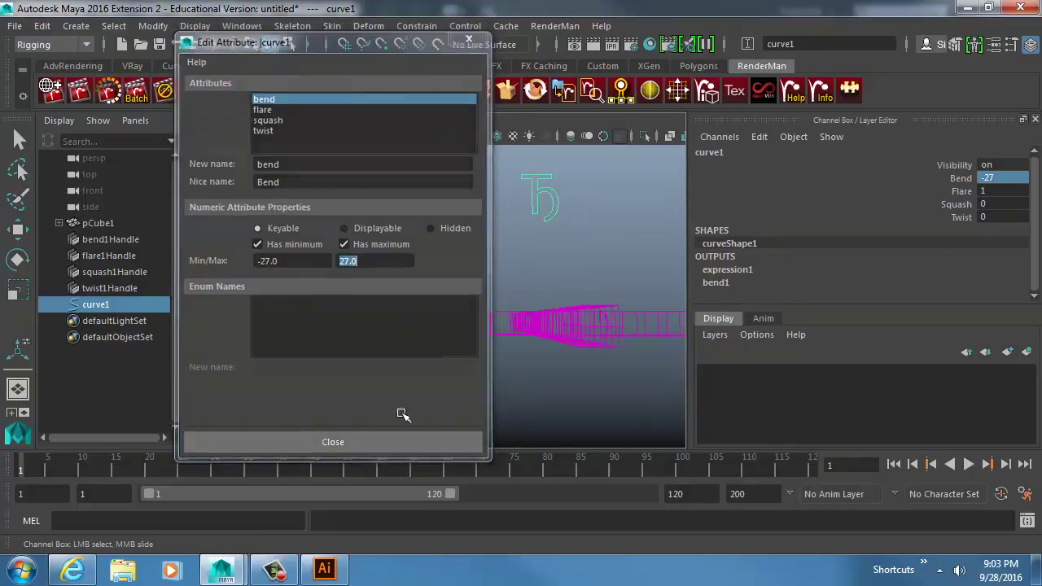
pyautogui.click(316, 444)
# Test the Bend limits by running the Ђ curve's Bend back and forth between -27 and 27
pyautogui.click(957, 179)
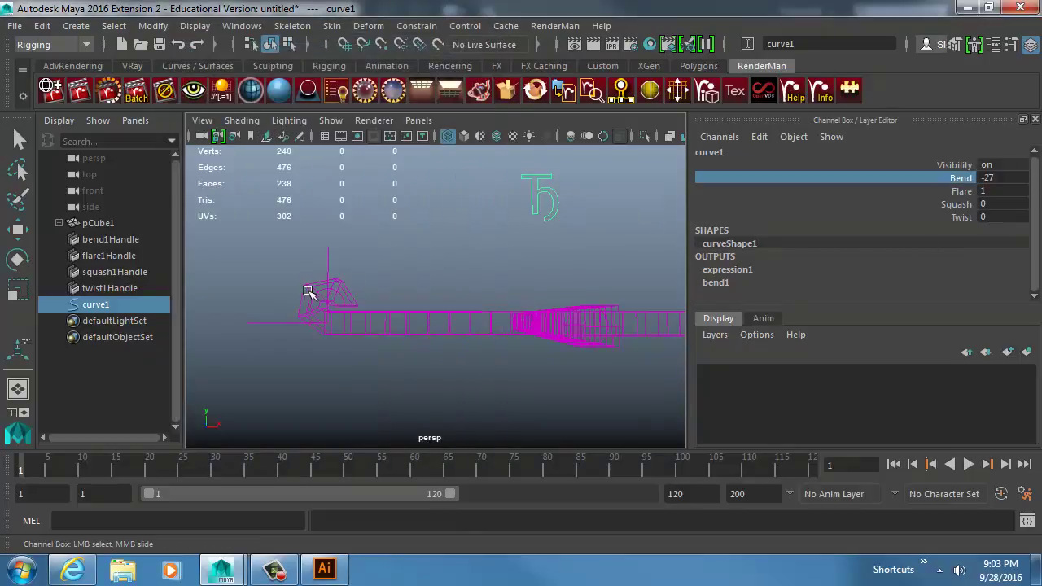
pyautogui.moveTo(88, 291); pyautogui.dragTo(1031, 295, button='middle')
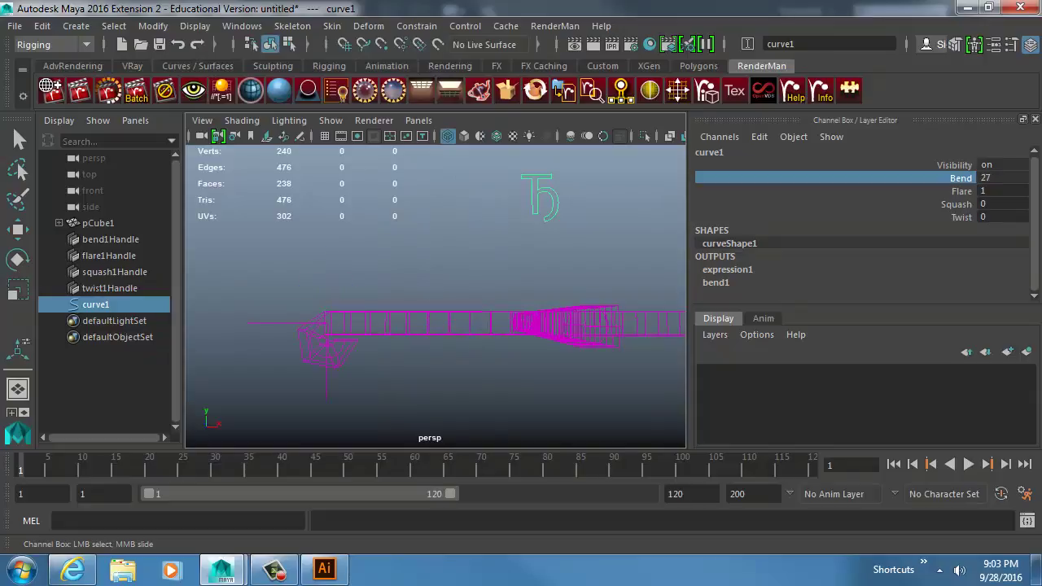
pyautogui.moveTo(870, 315); pyautogui.dragTo(212, 315, button='middle')
pyautogui.moveTo(6, 300); pyautogui.dragTo(1027, 282, button='middle')
pyautogui.moveTo(1029, 342); pyautogui.dragTo(782, 273, button='middle')
pyautogui.moveTo(1028, 272); pyautogui.dragTo(120, 232, button='middle')
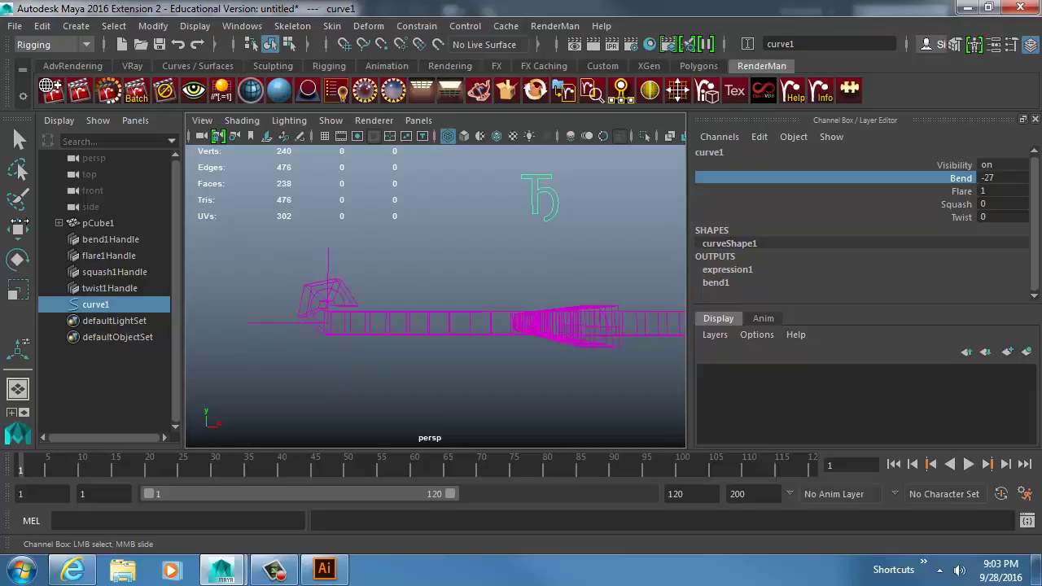
pyautogui.moveTo(29, 220); pyautogui.dragTo(1017, 175, button='middle')
pyautogui.moveTo(651, 349); pyautogui.dragTo(268, 291, button='middle')
# Select the squash deformer's handle on the crossed-bar mesh and inspect its connected twist1 node
pyautogui.keyDown('alt'); pyautogui.moveTo(381, 252); pyautogui.dragTo(454, 317); pyautogui.keyUp('alt')
pyautogui.keyDown('alt'); pyautogui.moveTo(394, 344); pyautogui.dragTo(500, 254, button='middle'); pyautogui.keyUp('alt')
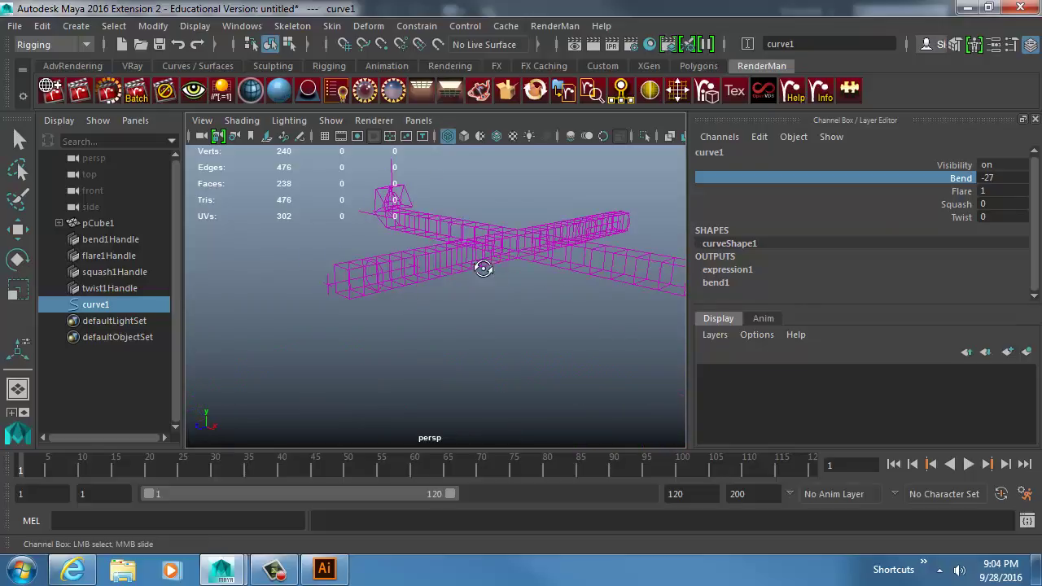
pyautogui.keyDown('alt'); pyautogui.moveTo(484, 267); pyautogui.dragTo(385, 303); pyautogui.keyUp('alt')
pyautogui.click(302, 311)
pyautogui.keyDown('alt'); pyautogui.moveTo(663, 291); pyautogui.dragTo(607, 289); pyautogui.keyUp('alt')
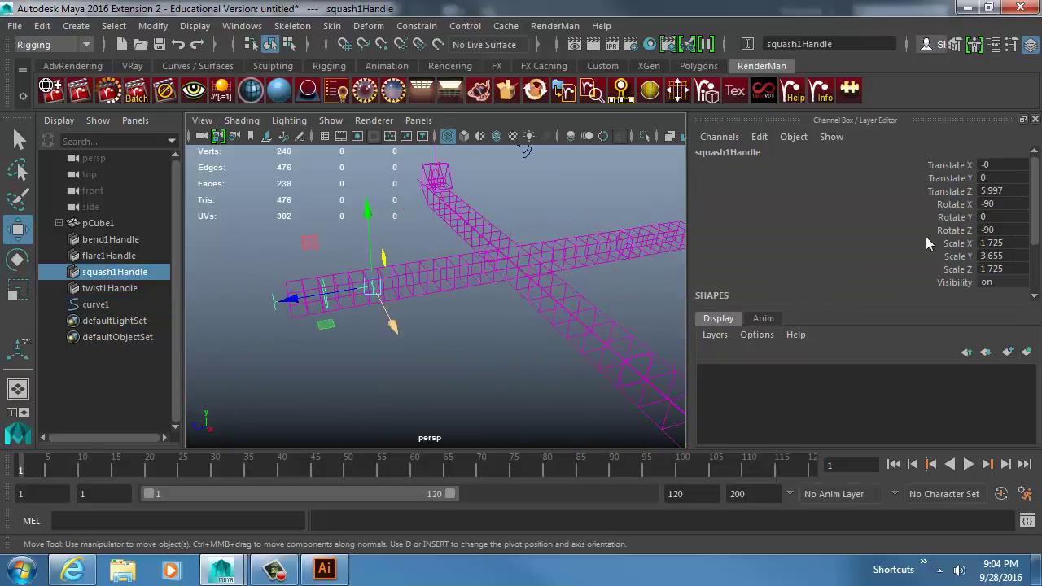
pyautogui.scroll(-2, 730, 277)
pyautogui.click(733, 282)
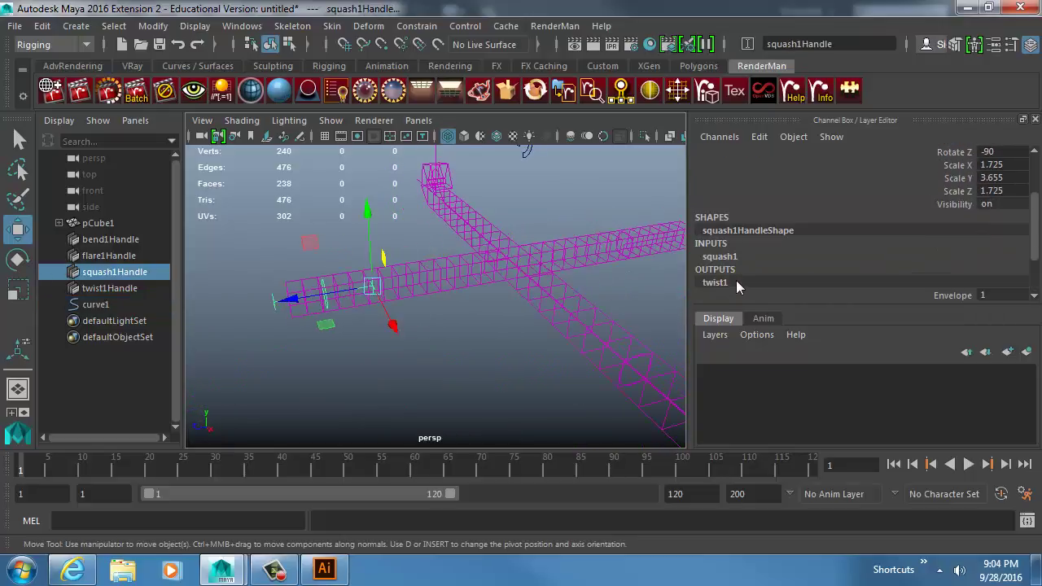
# Try varying the flare1 deformer's End Flare X and End Flare Z together, and undo the change
pyautogui.click(114, 256)
pyautogui.keyDown('alt'); pyautogui.moveTo(423, 277); pyautogui.dragTo(496, 295); pyautogui.keyUp('alt')
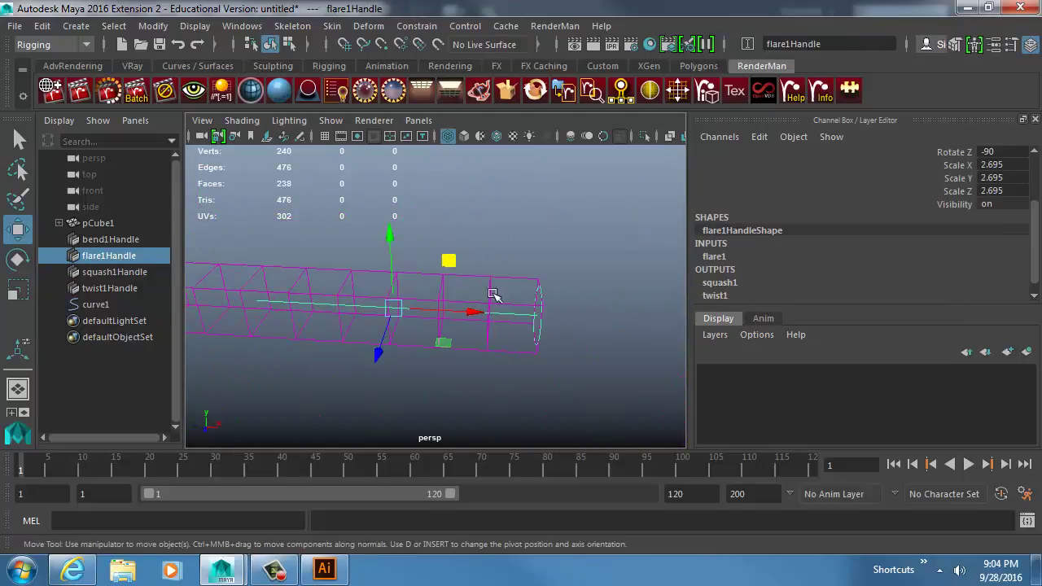
pyautogui.click(715, 258)
pyautogui.scroll(-1, 941, 268)
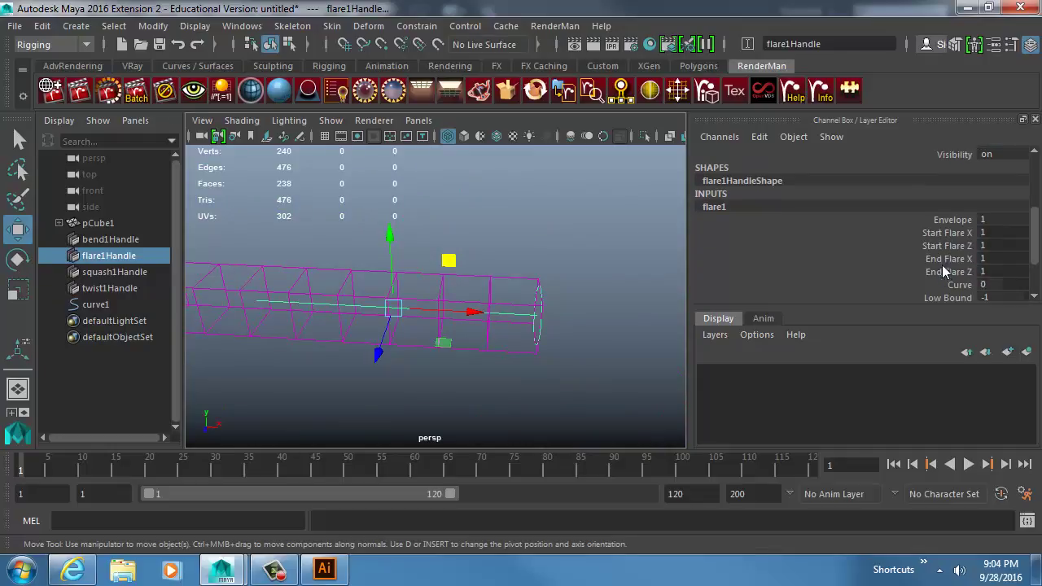
pyautogui.moveTo(944, 259); pyautogui.dragTo(948, 272)
pyautogui.moveTo(550, 300); pyautogui.dragTo(635, 284, button='middle')
pyautogui.hotkey('ctrl', 'z')
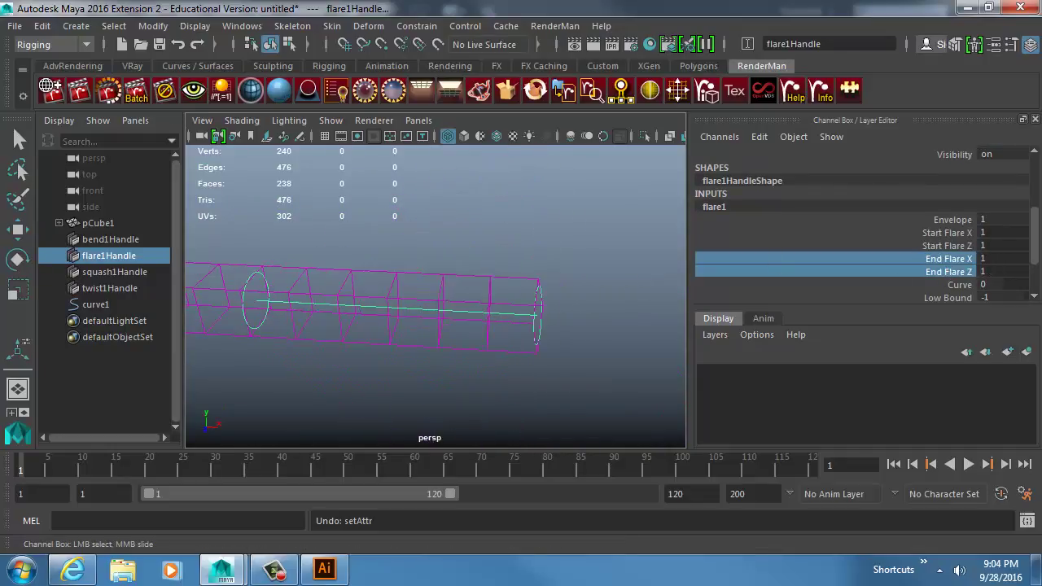
# Reopen expression1 in the Expression Editor and end its bend1.curvature line with a semicolon and a line break
pyautogui.moveTo(1040, 110); pyautogui.dragTo(420, 49)
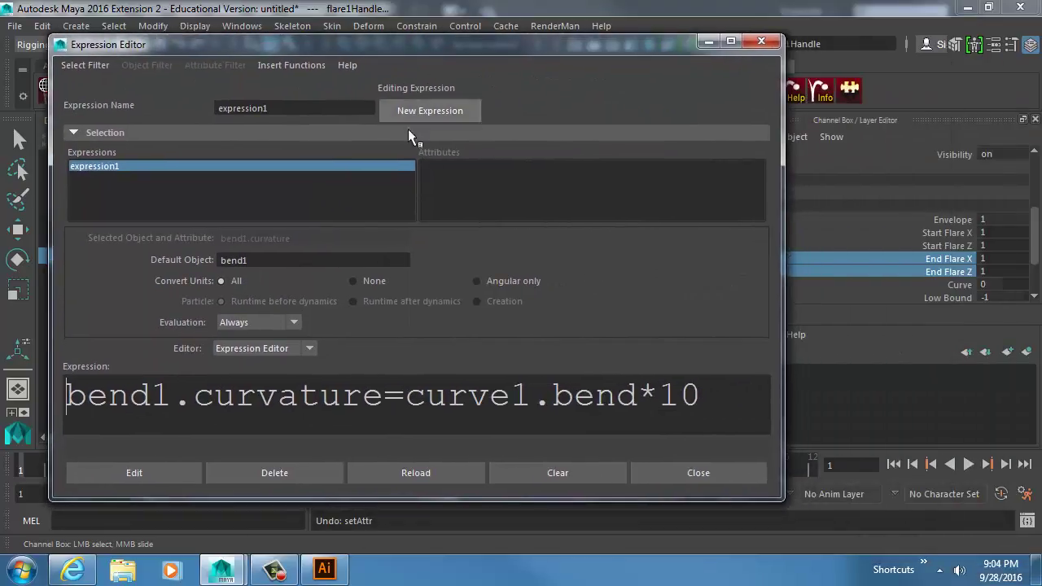
pyautogui.moveTo(779, 92); pyautogui.dragTo(628, 91)
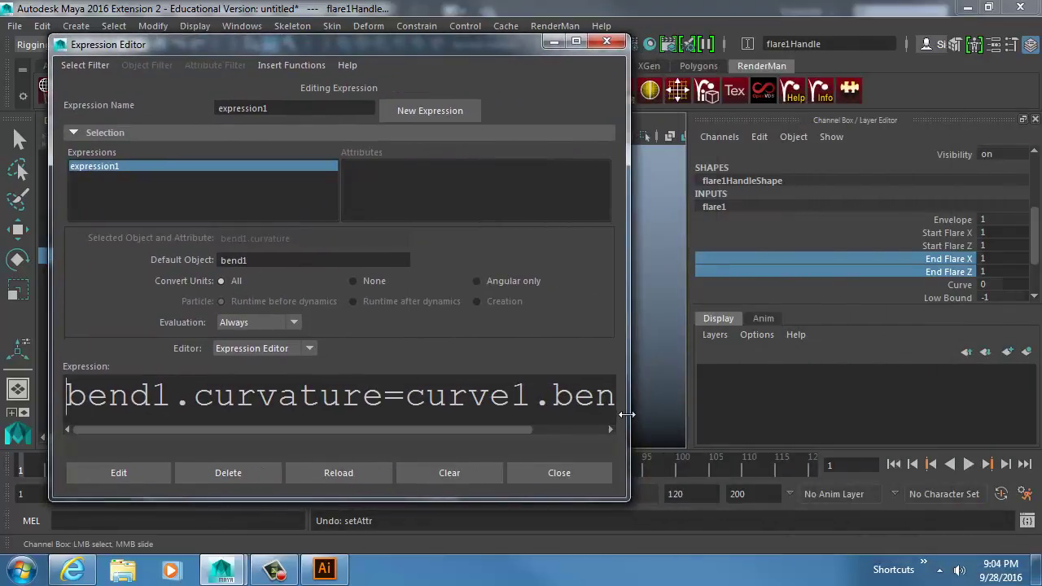
pyautogui.moveTo(626, 415); pyautogui.dragTo(769, 411)
pyautogui.click(718, 397)
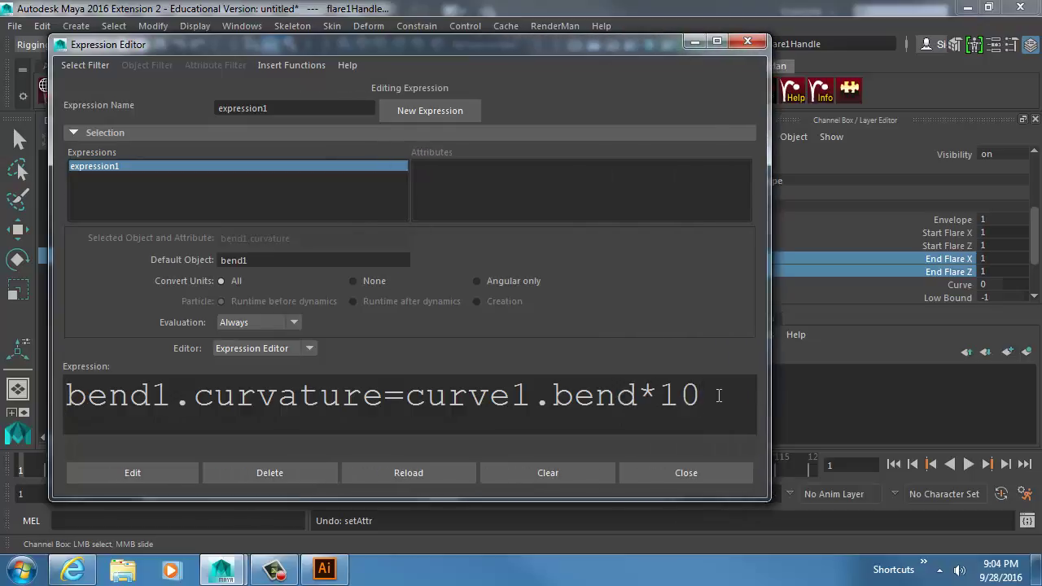
pyautogui.press('Return')
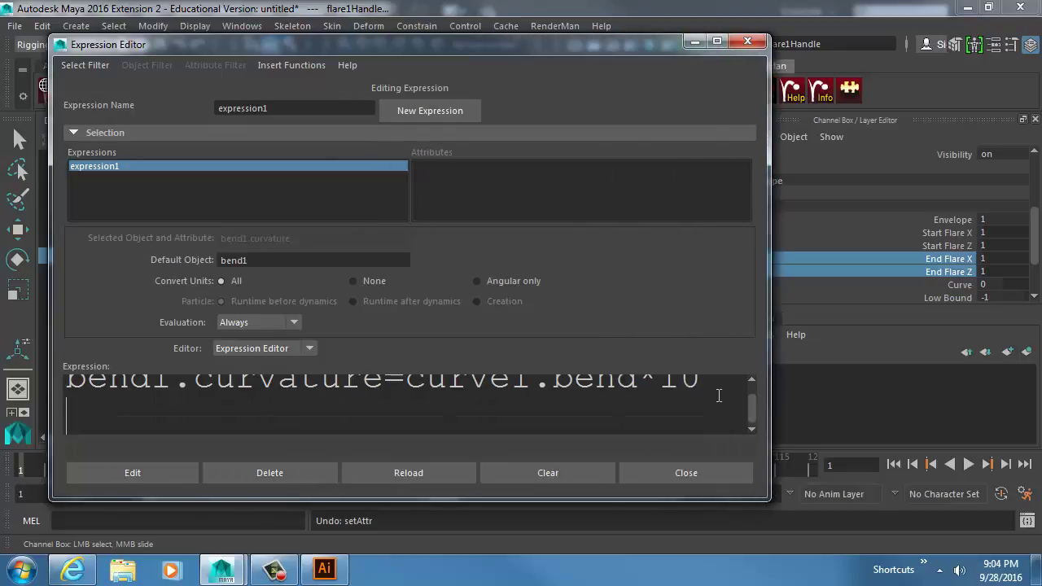
pyautogui.write('flajksdlfkjasd;lkfj')
pyautogui.hotkey('shift', 'Home')
pyautogui.press('BackSpace')
pyautogui.press('BackSpace')
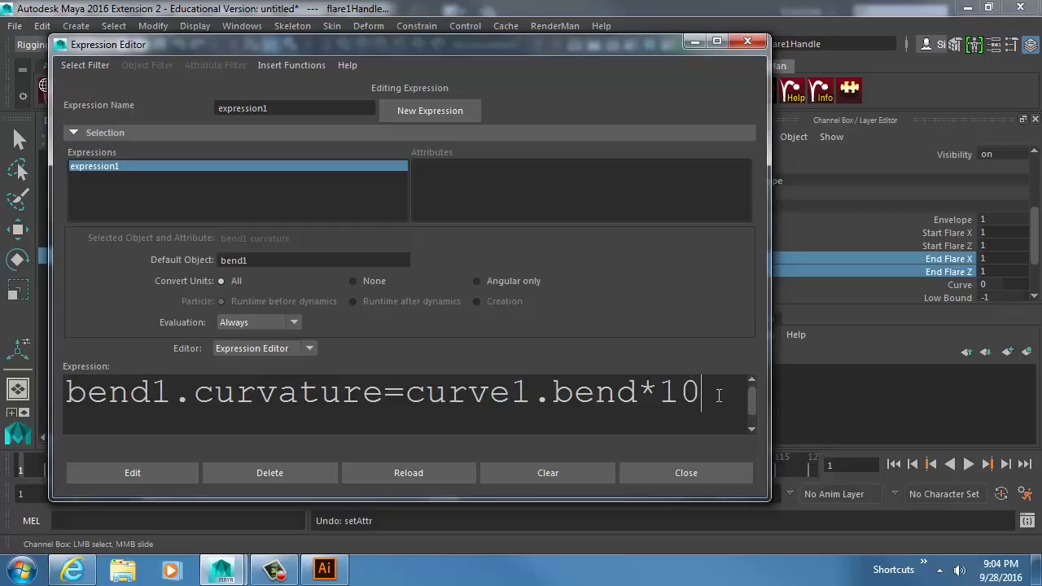
pyautogui.write(';')
pyautogui.press('Return')
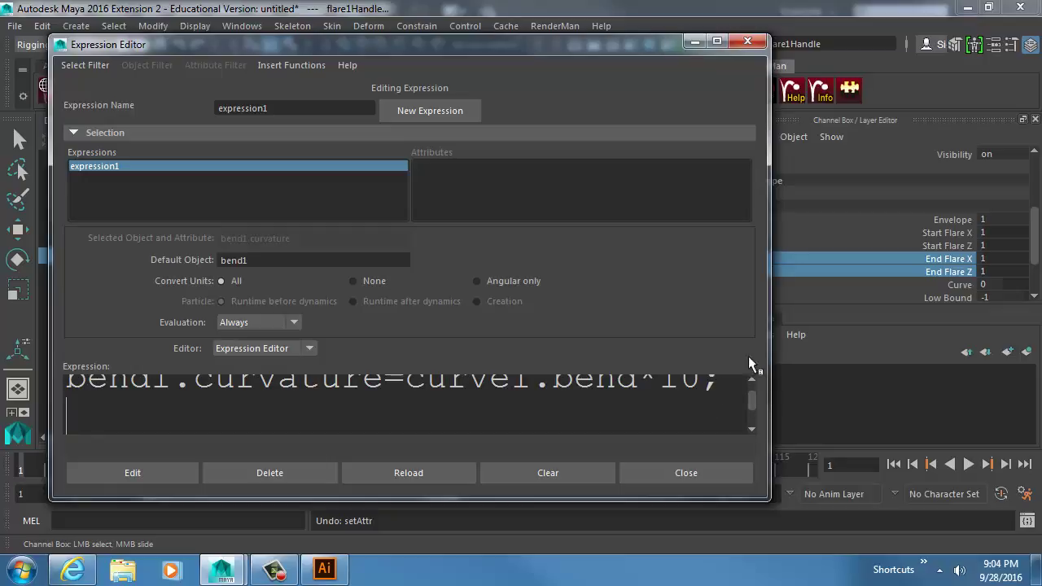
# Start a second line in expression1 with flare1.endFlareX, making the Expression Editor narrower so the channel names stay readable
pyautogui.moveTo(602, 46); pyautogui.dragTo(587, 20)
pyautogui.moveTo(747, 26); pyautogui.dragTo(653, 29)
pyautogui.keyDown('ctrl'); pyautogui.scroll(-2, 448, 367); pyautogui.keyUp('ctrl')
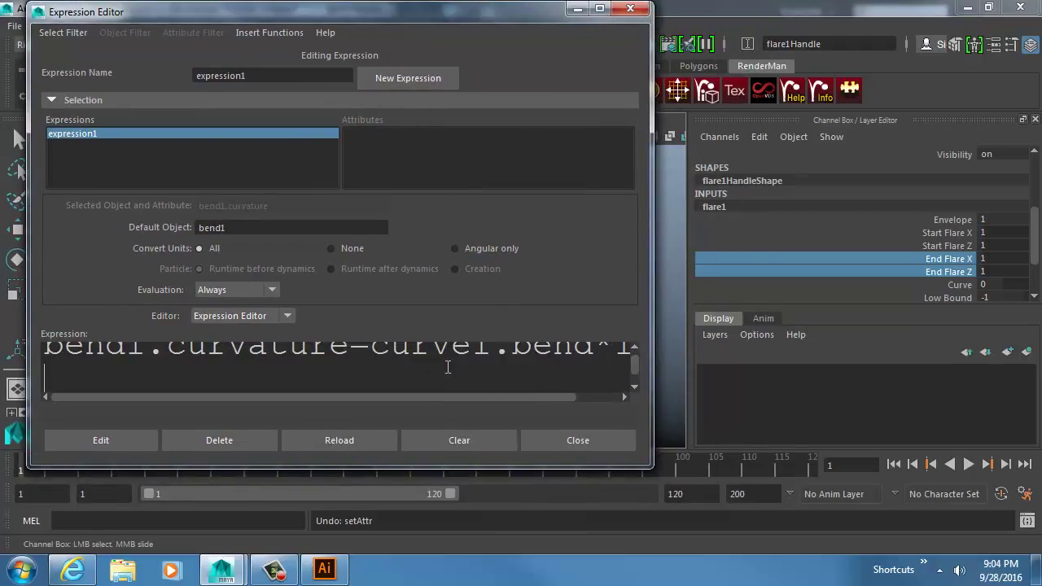
pyautogui.press('Return')
pyautogui.write('fla')
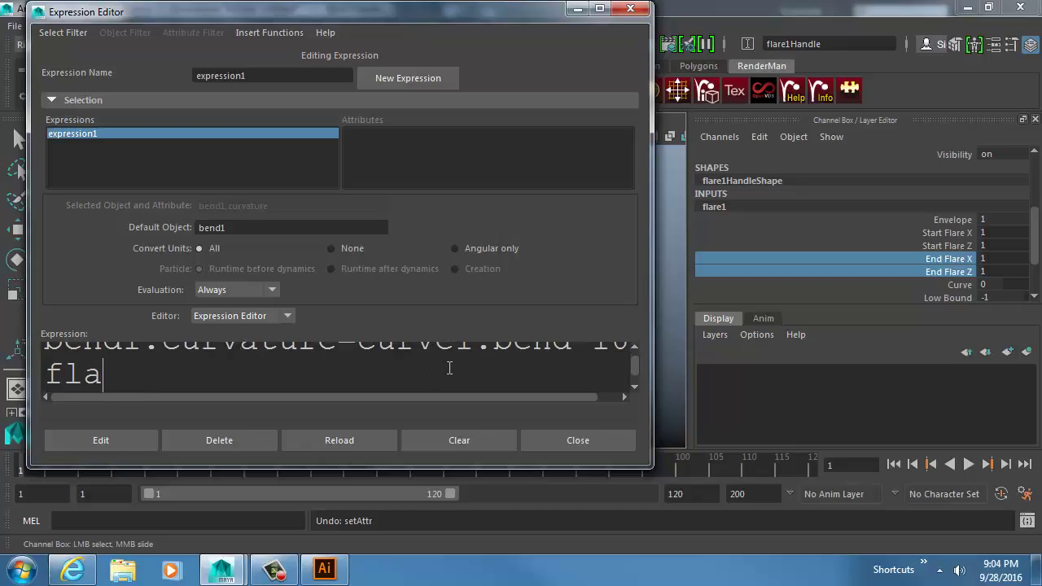
pyautogui.write('re1.endFlare')
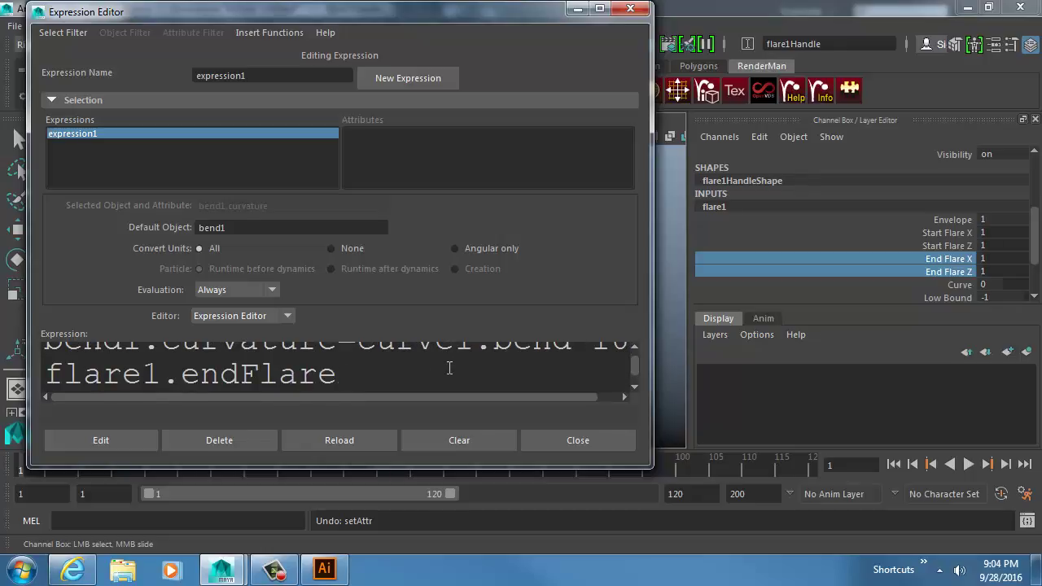
pyautogui.write('X')
pyautogui.scroll(1, 448, 368)
pyautogui.scroll(-2, 451, 359)
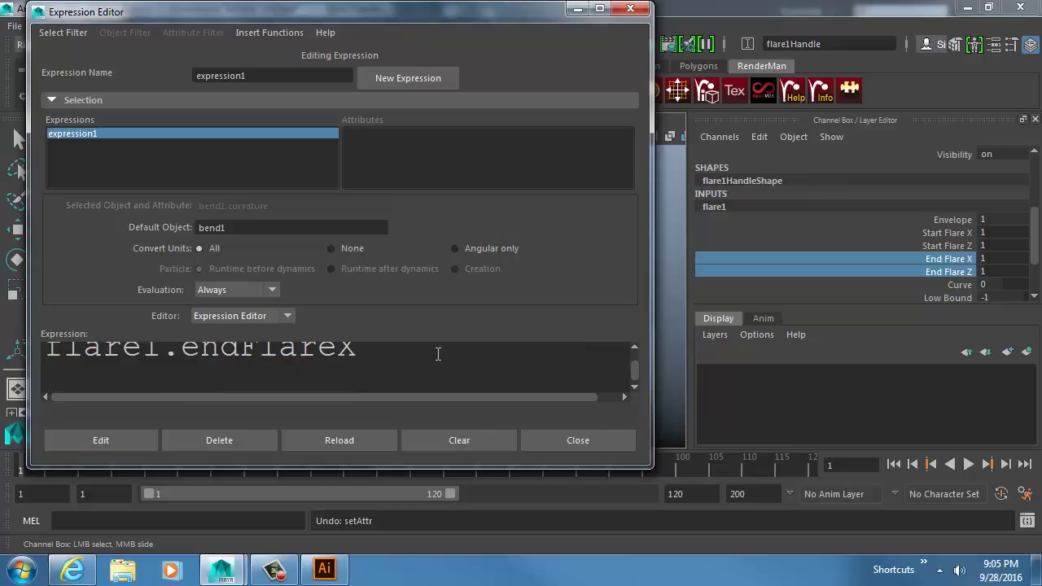
# Complete the second line as flare1.endFlareX=curve1.flare; and apply the edit to expression1
pyautogui.write('=curvfe')
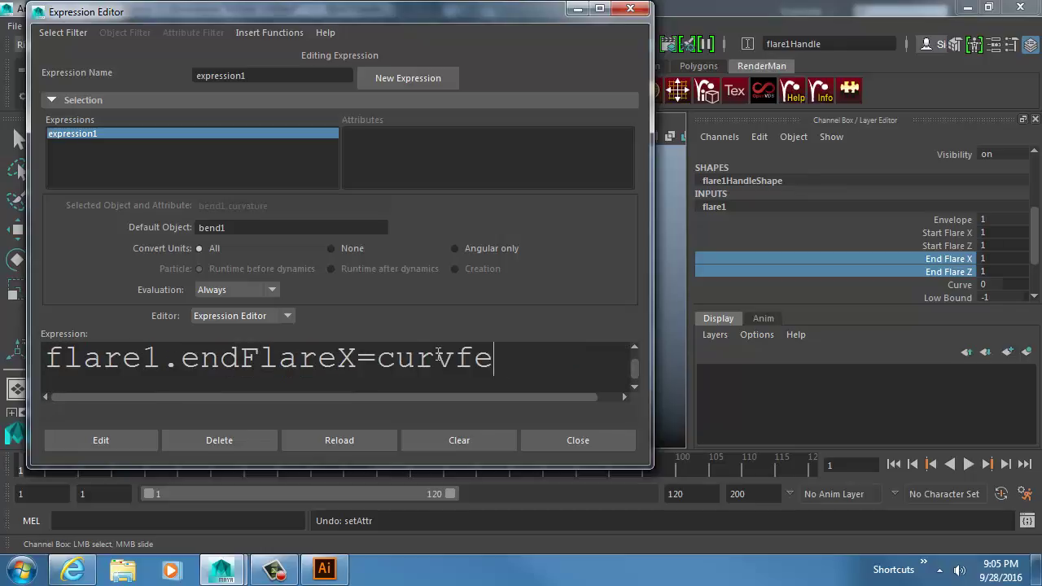
pyautogui.press('BackSpace')
pyautogui.press('BackSpace')
pyautogui.write('e')
pyautogui.scroll(1, 444, 352)
pyautogui.write('1.flare')
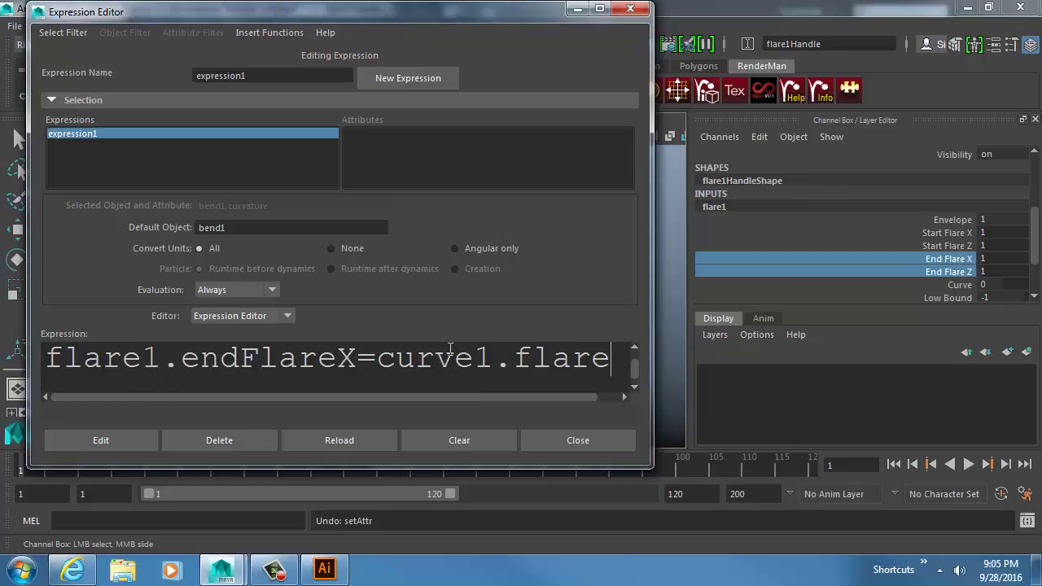
pyautogui.click(127, 436)
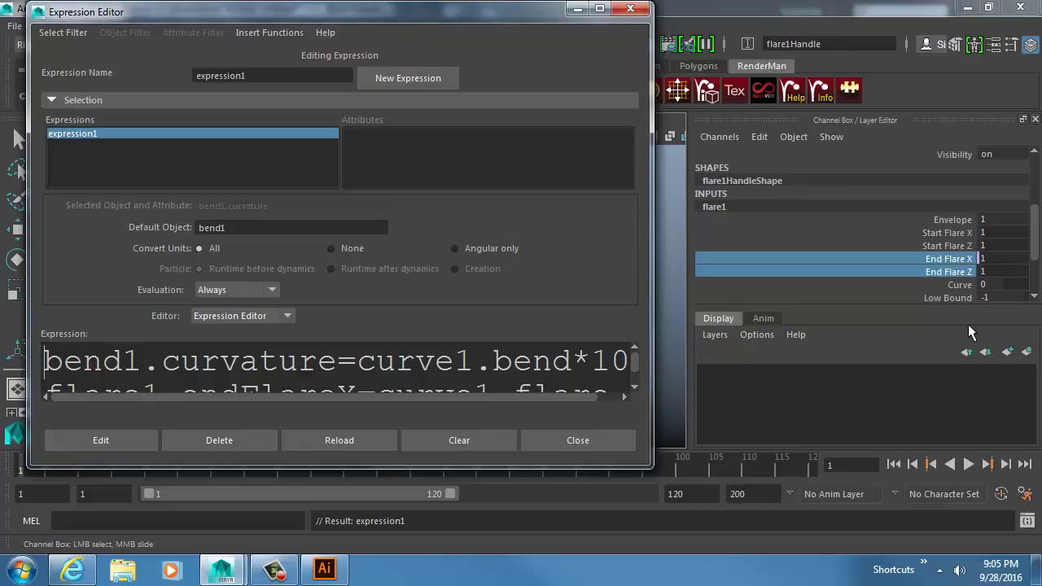
# Add the line flare1.endFlareZ=curve1.flare; to expression1 in a taller Expression Editor and apply the edit
pyautogui.moveTo(504, 465); pyautogui.dragTo(507, 543)
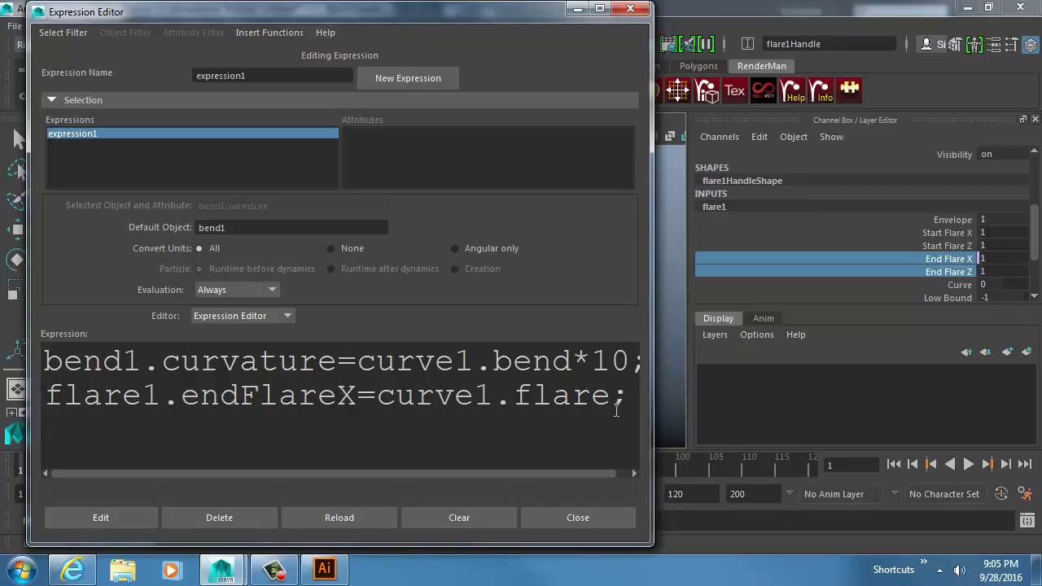
pyautogui.press('Return')
pyautogui.write('flare1.end')
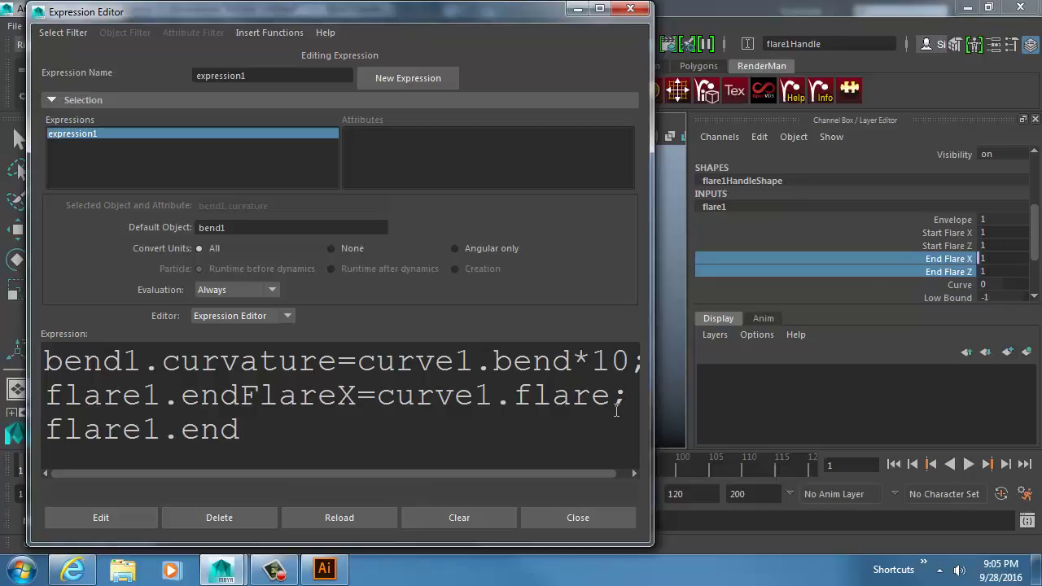
pyautogui.write('FlareZ=')
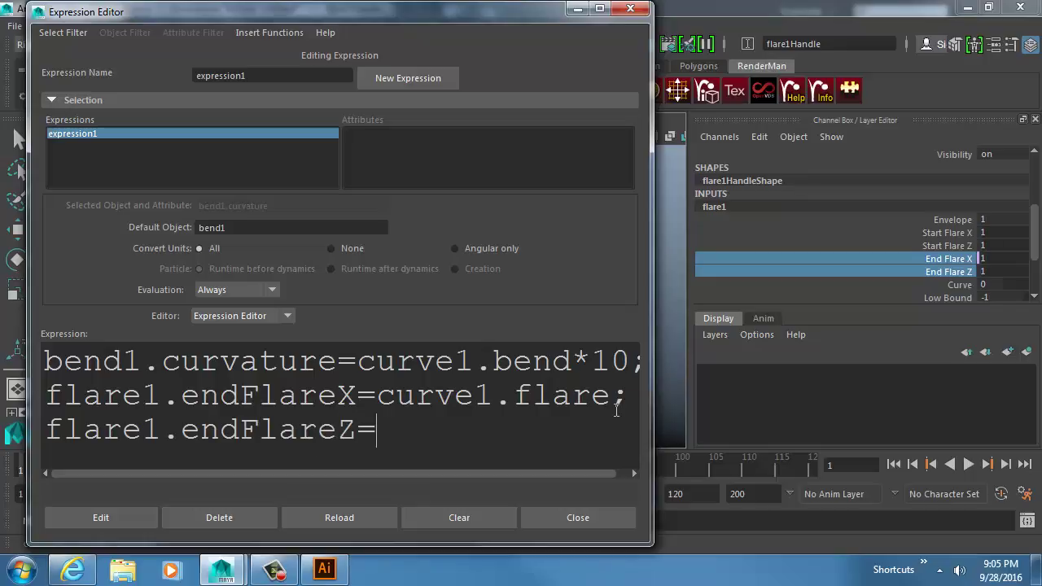
pyautogui.write('curve1.flare')
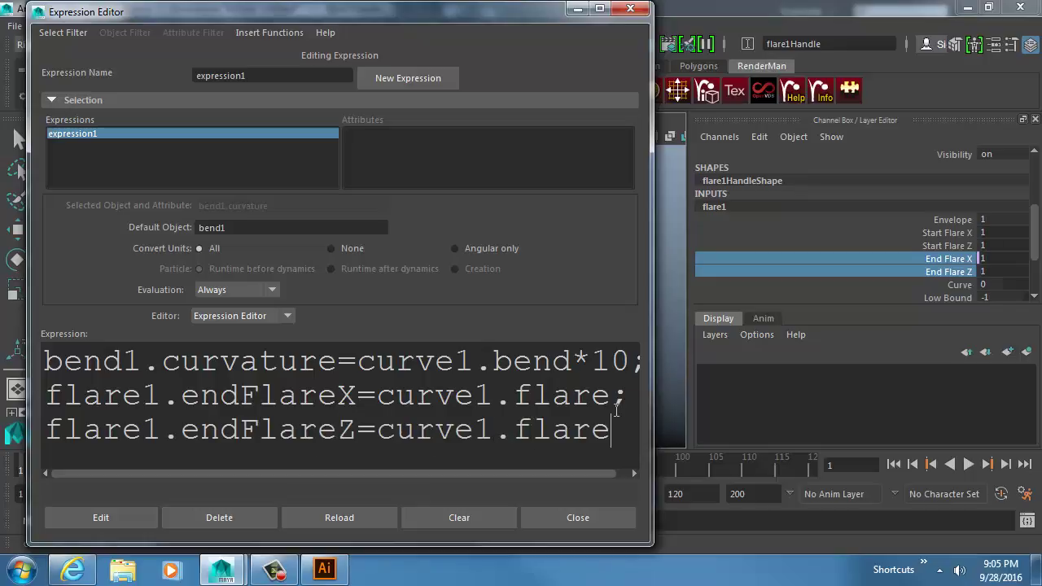
pyautogui.write(';')
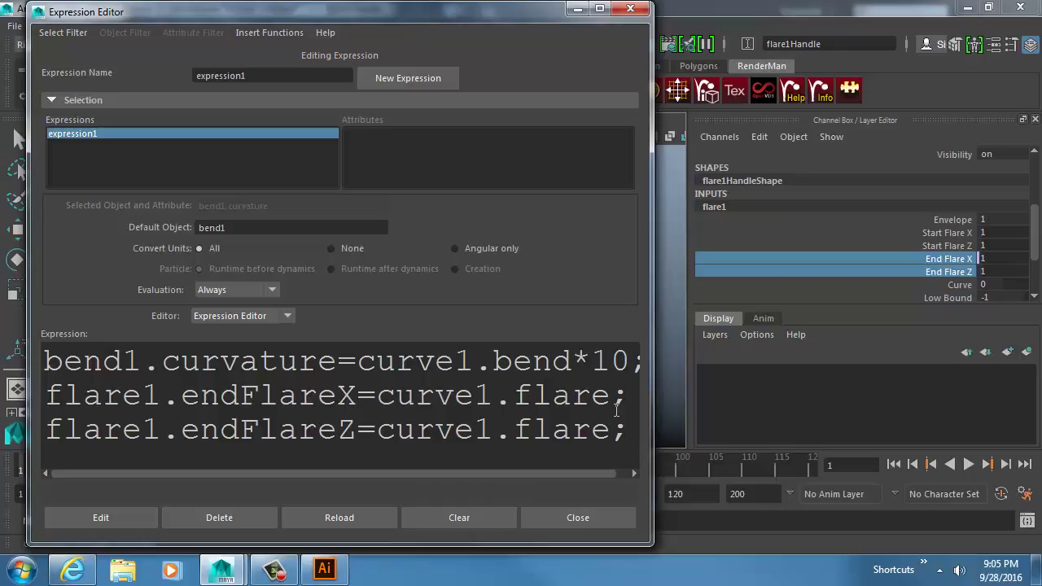
pyautogui.click(133, 518)
# Review the two flare lines of expression1 and put the Expression Editor out of the way
pyautogui.moveTo(634, 433); pyautogui.dragTo(33, 397)
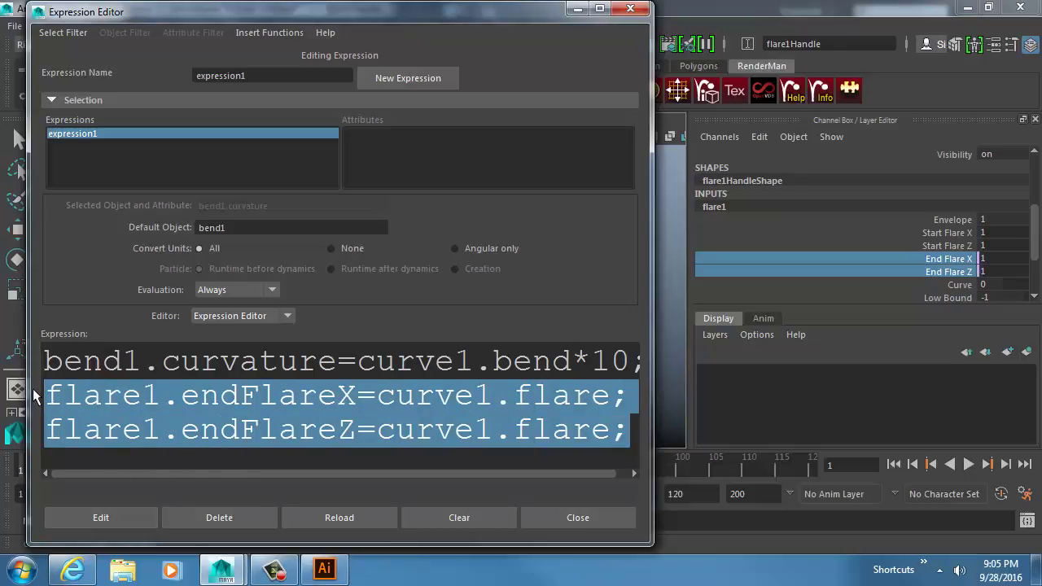
pyautogui.click(600, 396)
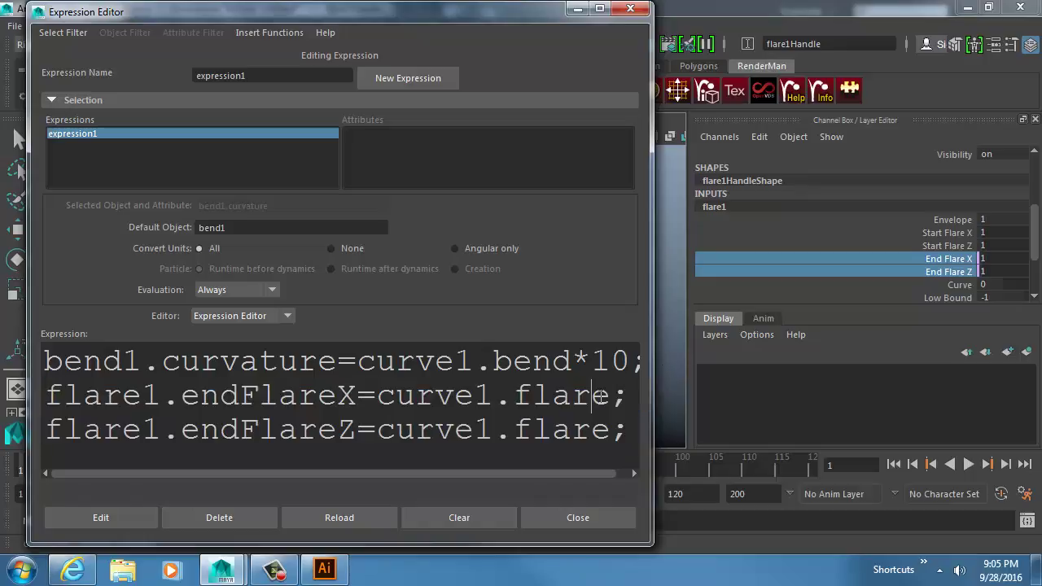
pyautogui.moveTo(376, 396); pyautogui.dragTo(619, 430)
pyautogui.click(611, 430)
pyautogui.moveTo(446, 11); pyautogui.dragTo(1040, 125)
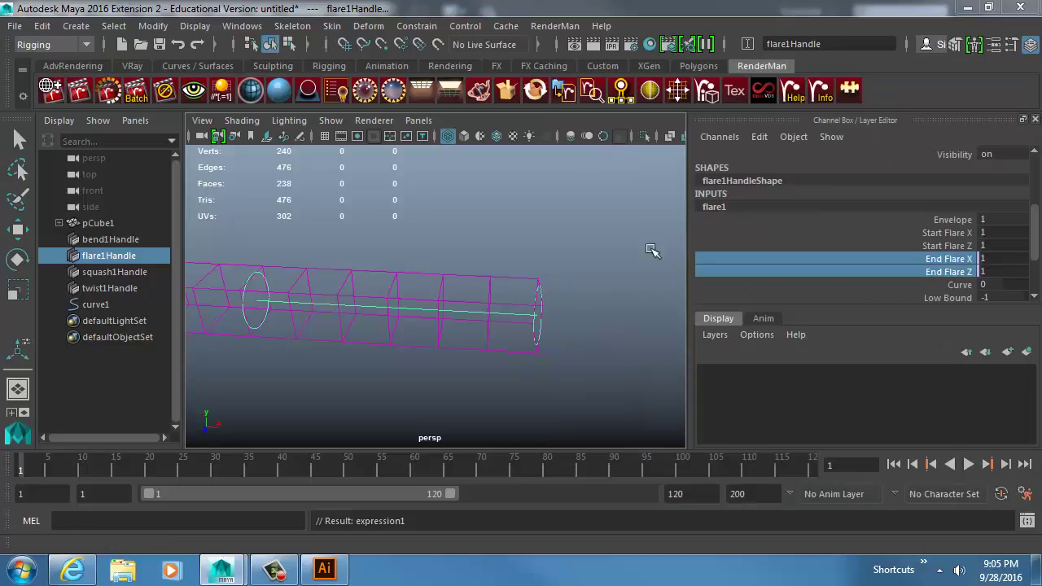
# Select the Ђ curve and test its Flare attribute on the mesh's bar end with values of 1.7 and -2
pyautogui.keyDown('alt'); pyautogui.moveTo(537, 240); pyautogui.dragTo(350, 215, button='right'); pyautogui.keyUp('alt')
pyautogui.keyDown('alt'); pyautogui.moveTo(285, 231); pyautogui.dragTo(332, 251); pyautogui.keyUp('alt')
pyautogui.click(331, 254)
pyautogui.press('w')
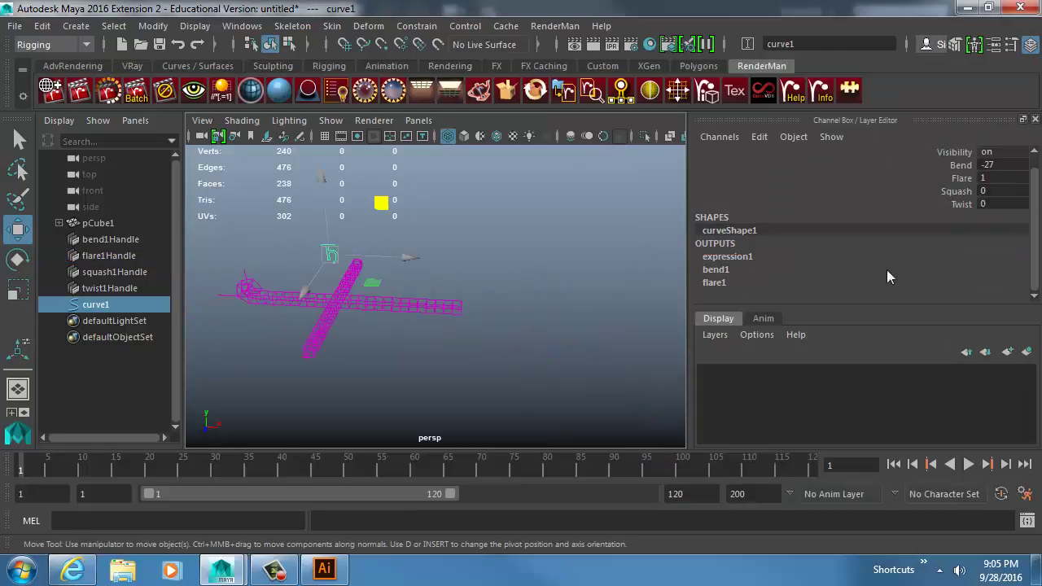
pyautogui.click(961, 177)
pyautogui.moveTo(476, 259); pyautogui.dragTo(513, 299, button='middle')
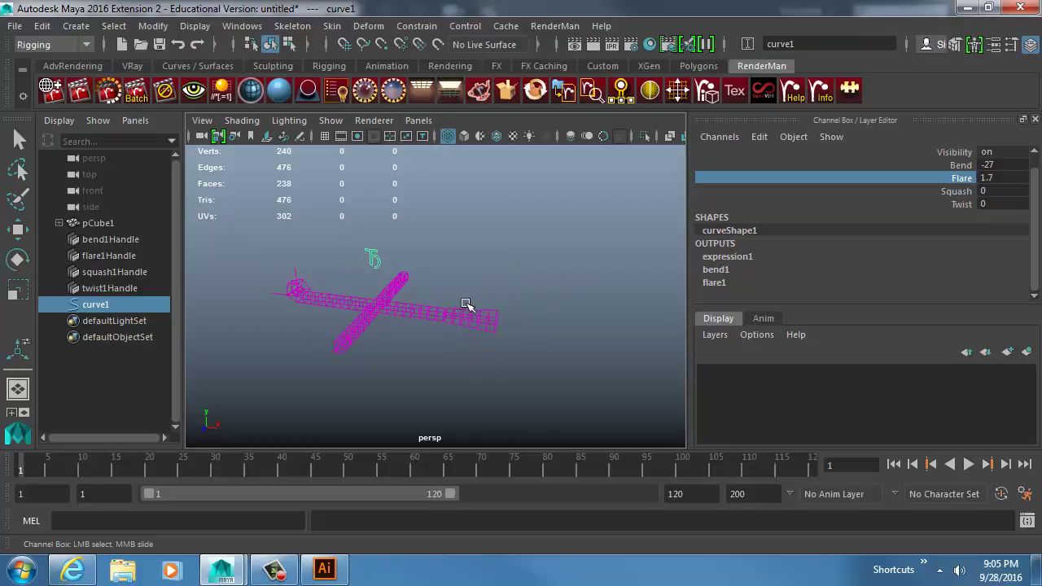
pyautogui.keyDown('alt'); pyautogui.moveTo(468, 305); pyautogui.dragTo(577, 298, button='right'); pyautogui.keyUp('alt')
pyautogui.keyDown('alt'); pyautogui.moveTo(577, 298); pyautogui.dragTo(531, 297, button='middle'); pyautogui.keyUp('alt')
pyautogui.keyDown('alt'); pyautogui.moveTo(531, 298); pyautogui.dragTo(502, 282); pyautogui.keyUp('alt')
pyautogui.moveTo(551, 281); pyautogui.dragTo(558, 321, button='middle')
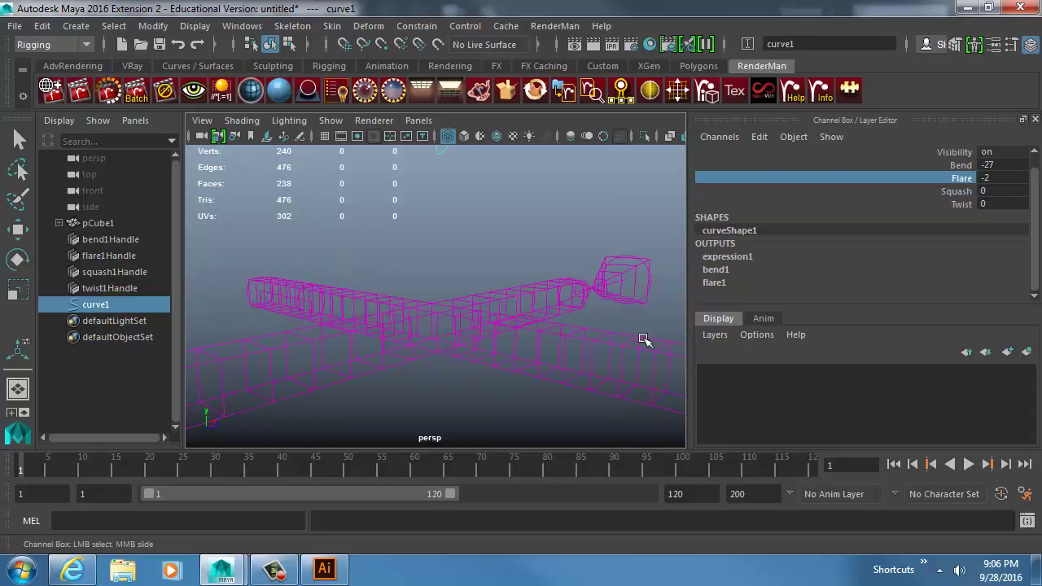
# Switch to shaded display, try a stronger negative Flare on the Ђ curve, and undo the negative Flare changes
pyautogui.press('5')
pyautogui.keyDown('alt'); pyautogui.moveTo(543, 330); pyautogui.dragTo(540, 353); pyautogui.keyUp('alt')
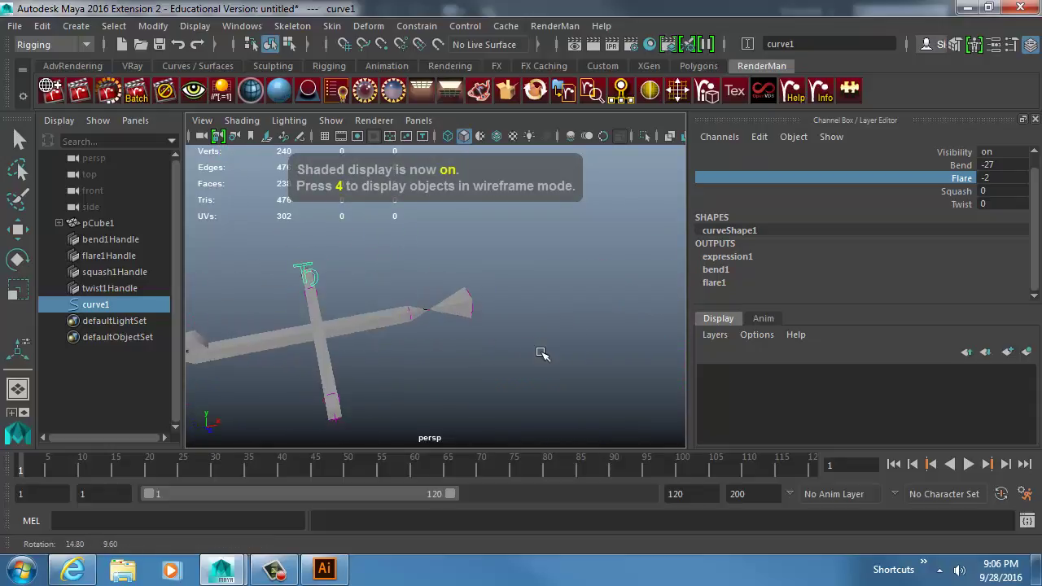
pyautogui.moveTo(539, 353); pyautogui.dragTo(496, 352, button='middle')
pyautogui.hotkey('ctrl', 'z')
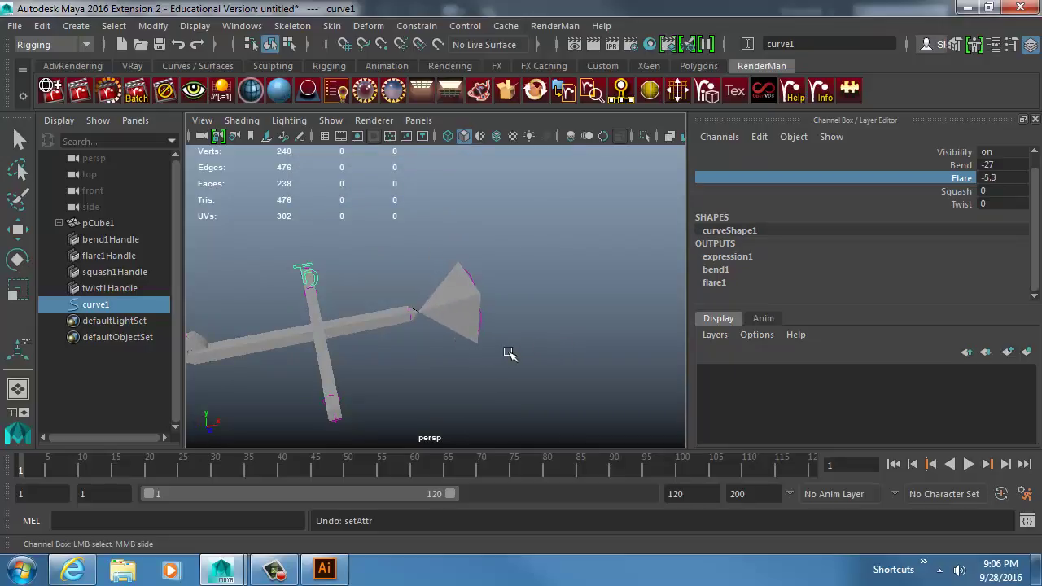
pyautogui.moveTo(509, 351)
pyautogui.keyDown('alt'); pyautogui.mouseDown()
pyautogui.moveTo(460, 347)
pyautogui.moveTo(525, 358)
pyautogui.mouseUp(); pyautogui.keyUp('alt')
pyautogui.hotkey('ctrl', 'z')
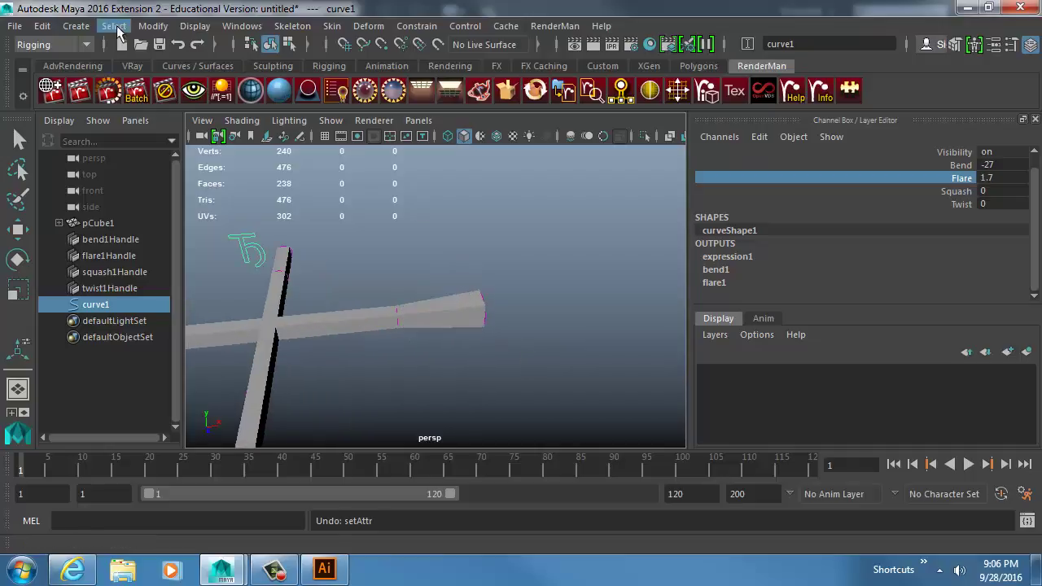
# Test a large positive Flare on the Ђ curve by raising it to 10.9
pyautogui.keyDown('alt'); pyautogui.moveTo(422, 280); pyautogui.dragTo(407, 272); pyautogui.keyUp('alt')
pyautogui.moveTo(407, 272); pyautogui.dragTo(490, 283, button='middle')
pyautogui.keyDown('alt'); pyautogui.moveTo(458, 296); pyautogui.dragTo(482, 280); pyautogui.keyUp('alt')
# Edit the Ђ curve's flare attribute to have a minimum of 1 and a maximum of 22
pyautogui.click(152, 25)
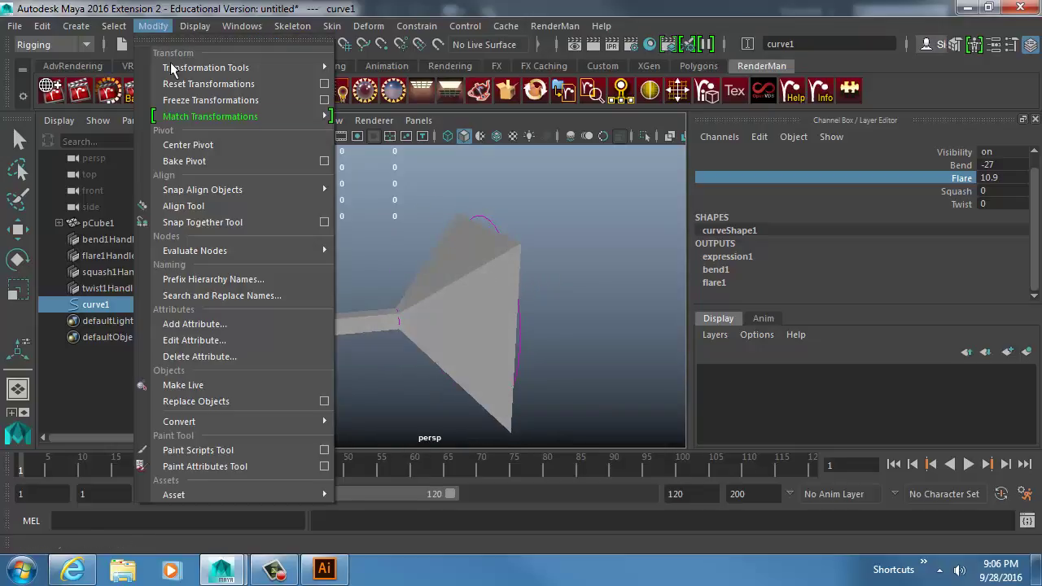
pyautogui.click(216, 322)
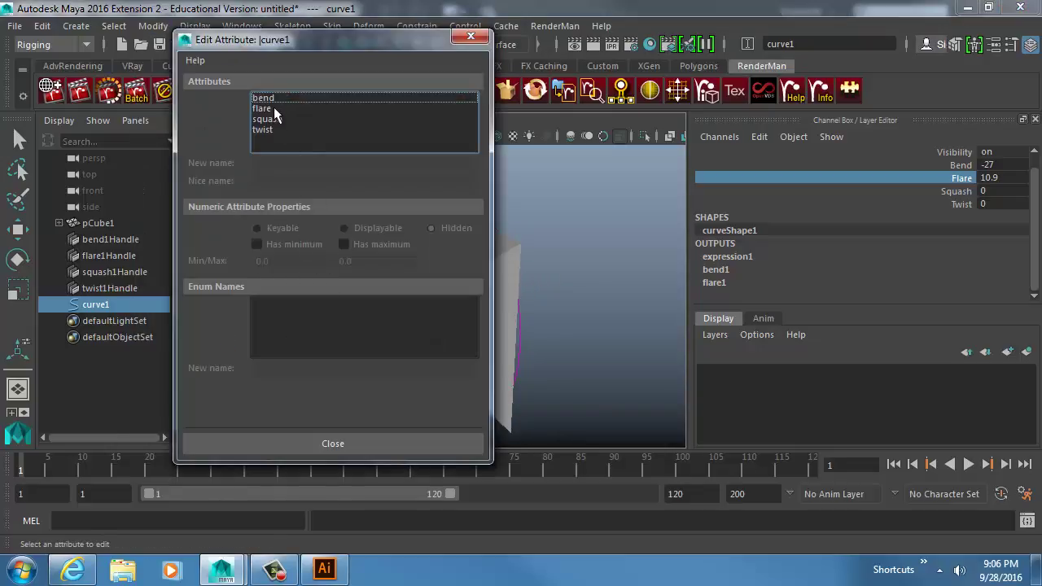
pyautogui.click(268, 108)
pyautogui.click(276, 240)
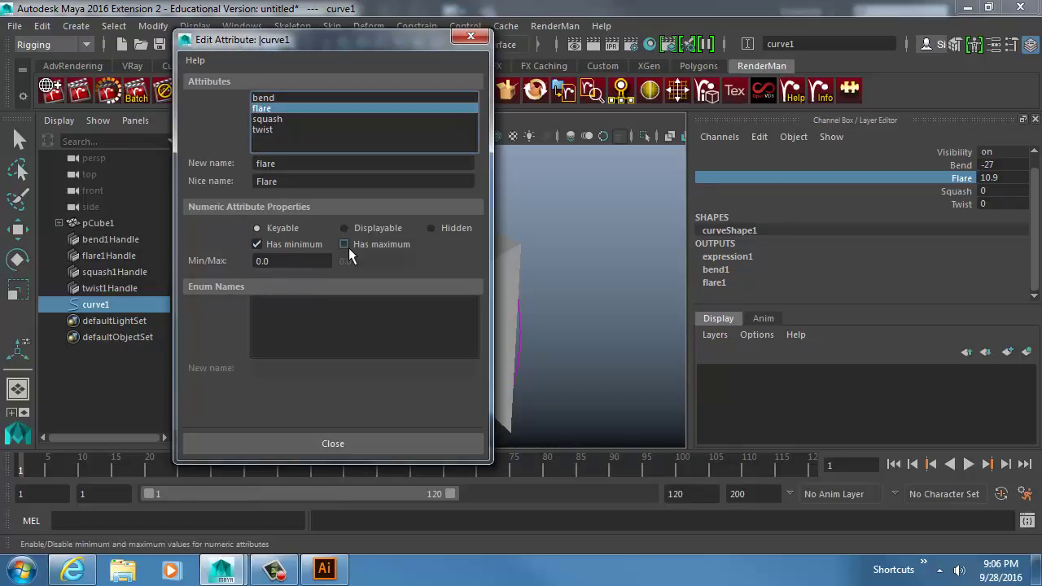
pyautogui.moveTo(296, 257); pyautogui.dragTo(256, 255)
pyautogui.write('1')
pyautogui.press('Return')
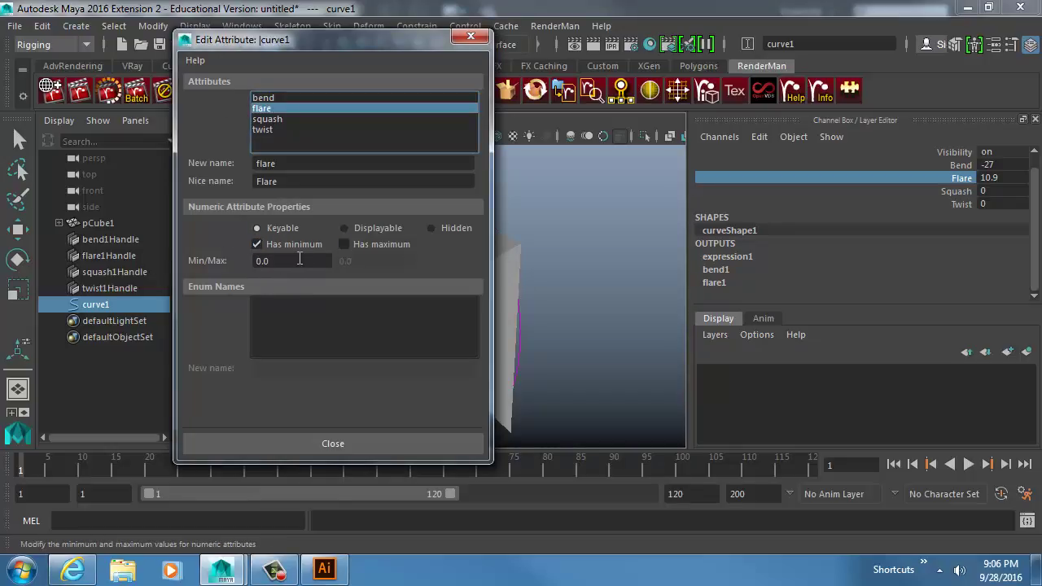
pyautogui.click(344, 244)
pyautogui.doubleClick(346, 260)
pyautogui.write('22')
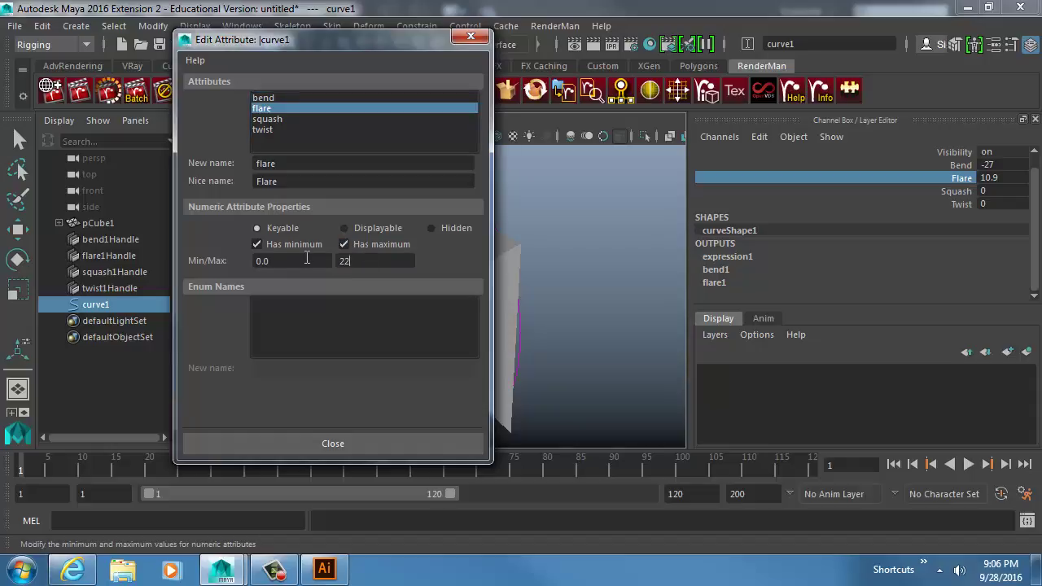
pyautogui.doubleClick(305, 261)
pyautogui.write('1')
pyautogui.press('Tab')
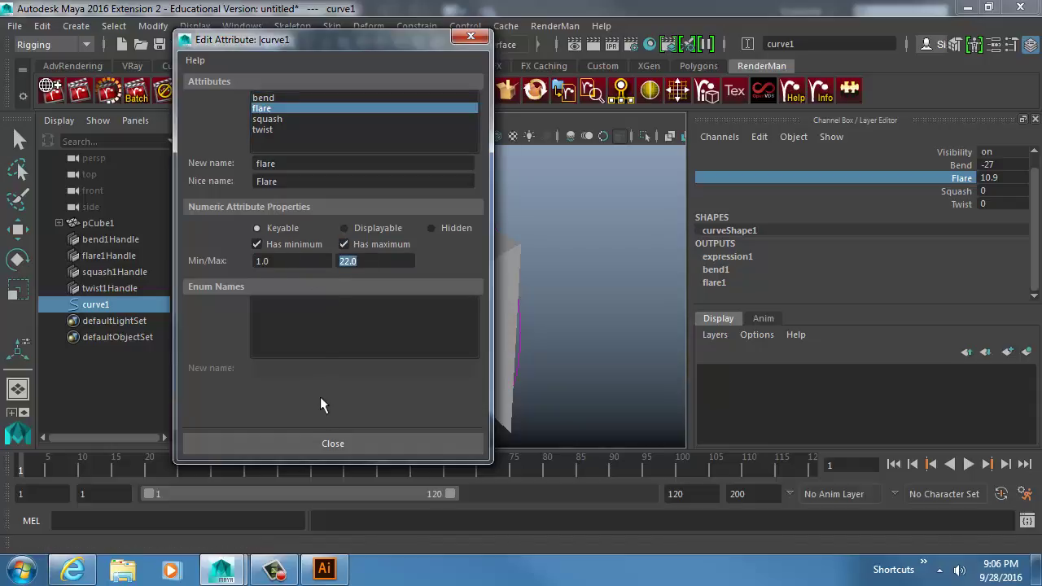
pyautogui.click(329, 442)
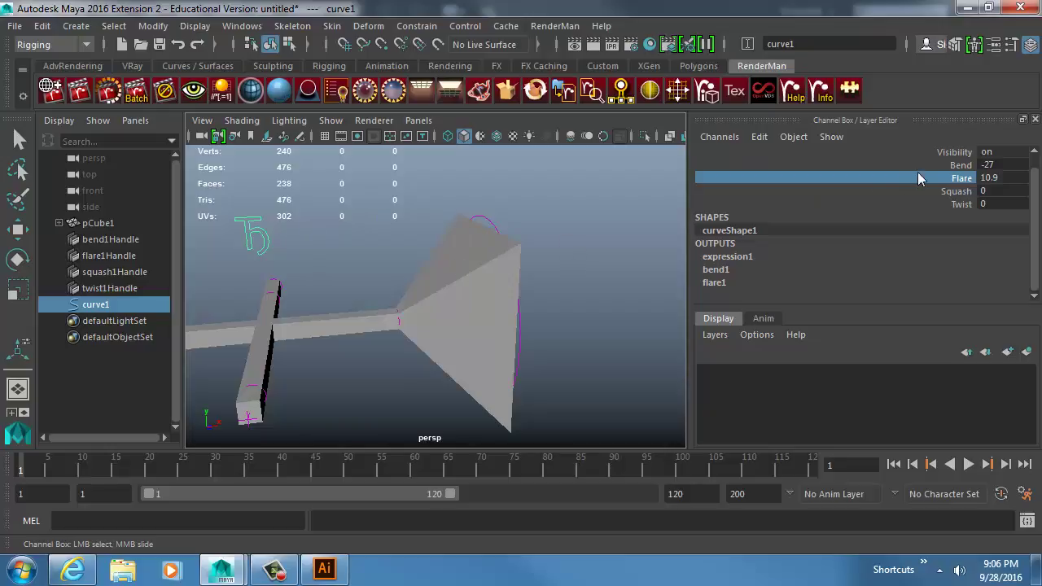
# Raise the Ђ curve's Flare to its 22 maximum to test the bar end
pyautogui.moveTo(351, 260); pyautogui.dragTo(449, 261, button='middle')
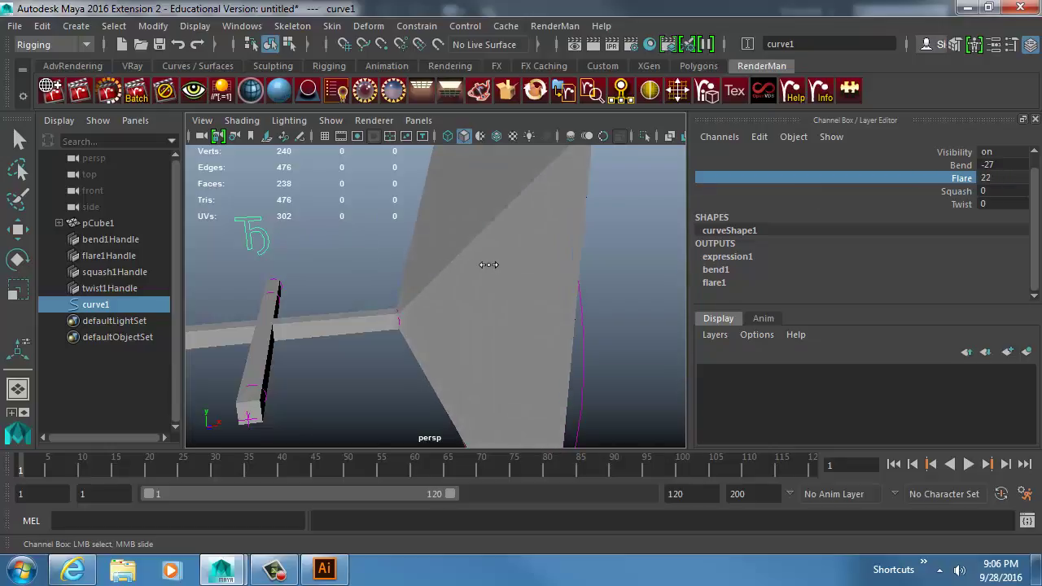
pyautogui.moveTo(603, 303); pyautogui.dragTo(633, 302, button='middle')
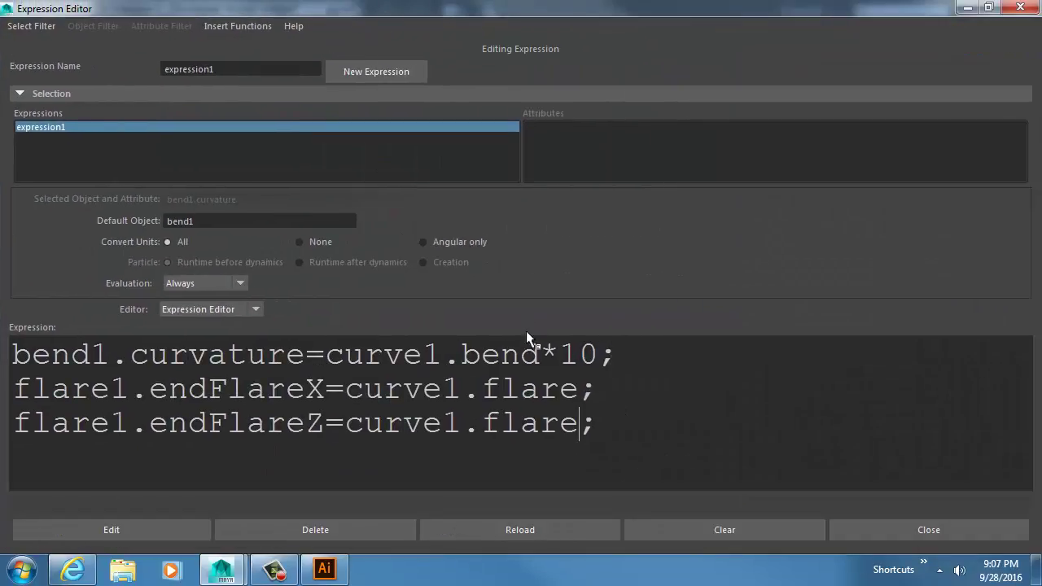
# Multiply curve1.flare by .125 in both the endFlareX and endFlareZ lines of expression1
pyautogui.click(579, 388)
pyautogui.write('*.125')
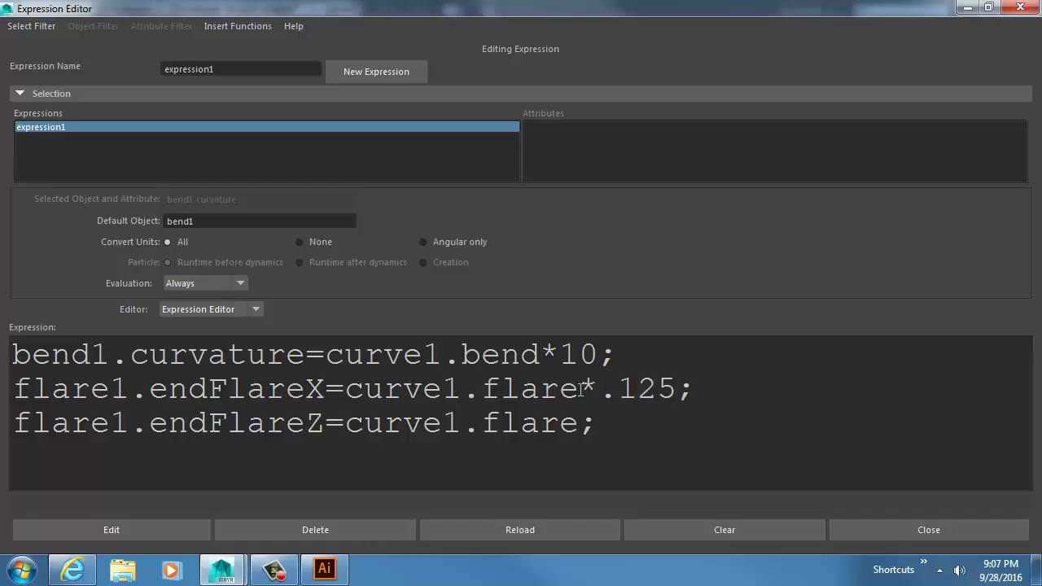
pyautogui.press('Down')
pyautogui.press('Left')
pyautogui.write('*.125')
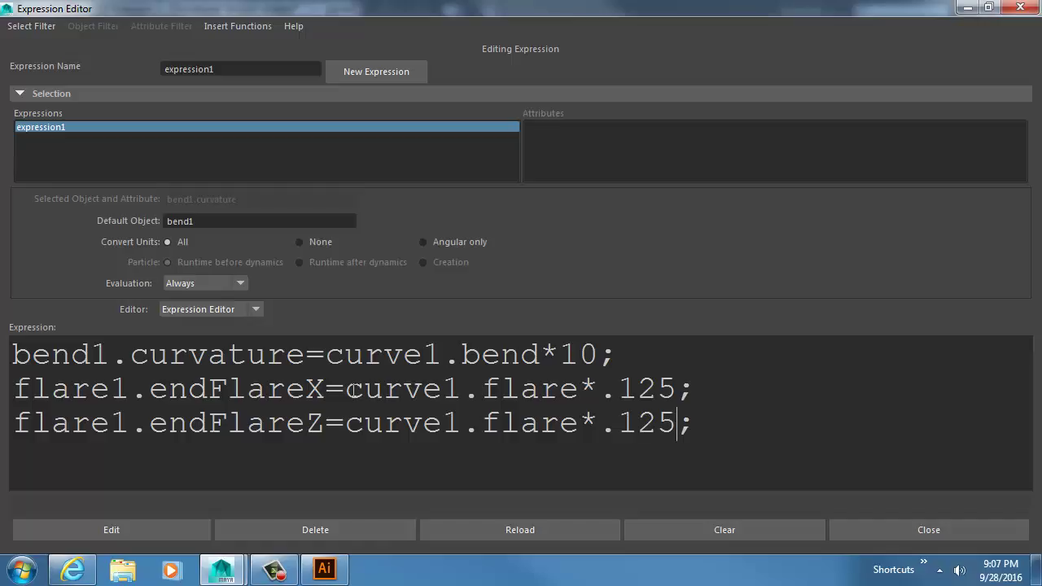
pyautogui.moveTo(345, 389); pyautogui.dragTo(676, 389)
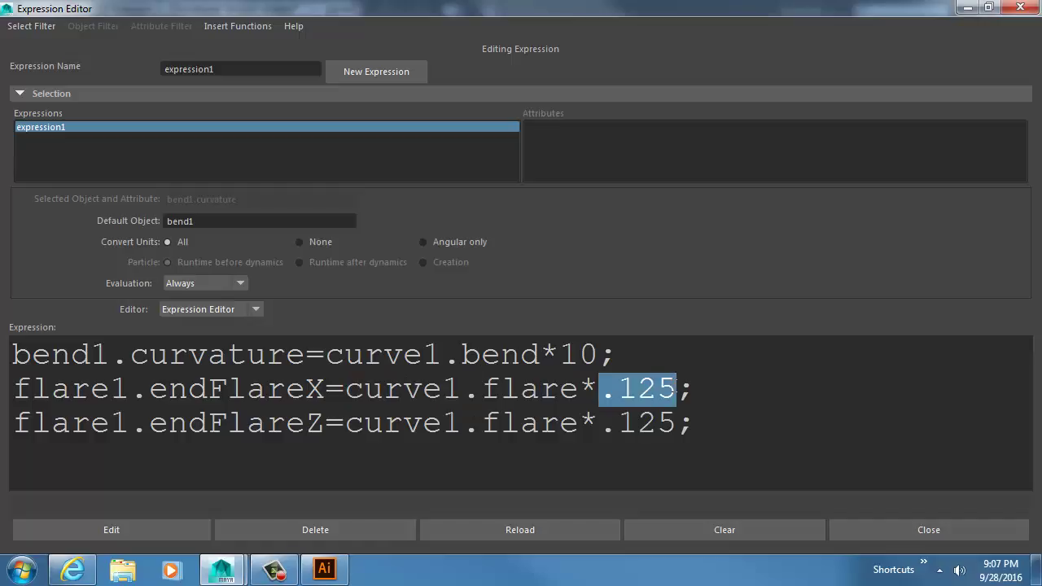
pyautogui.click(634, 389)
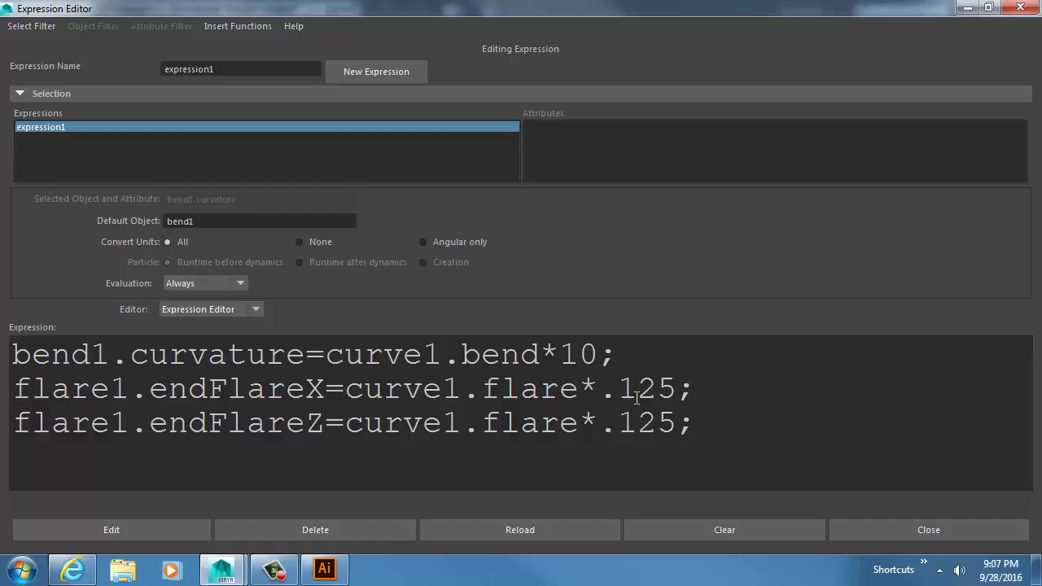
# Replace the multiplier with /8 in the endFlareX and endFlareZ lines and commit the edited expression1
pyautogui.moveTo(579, 389); pyautogui.dragTo(672, 378)
pyautogui.write('/8')
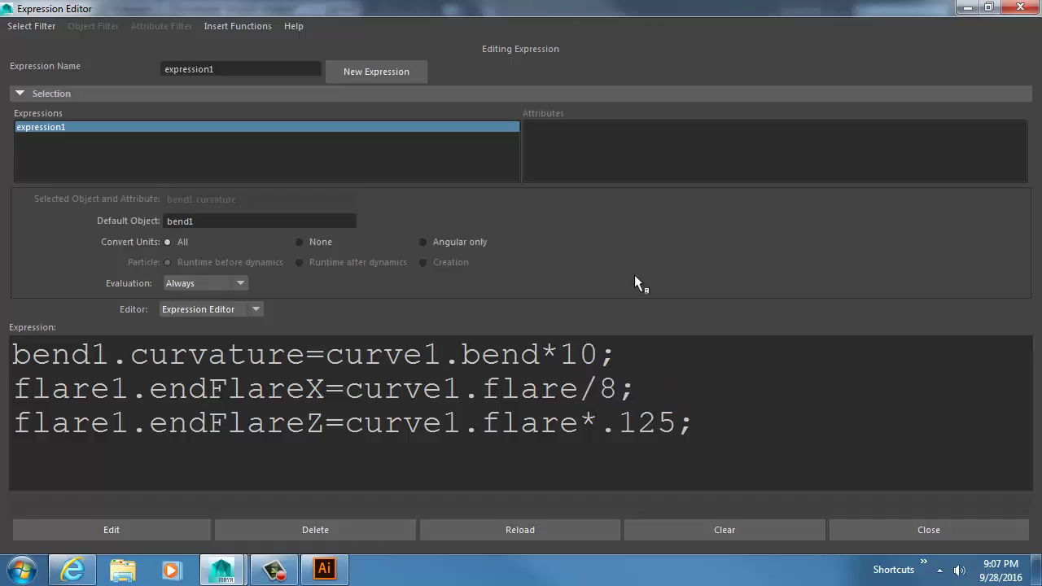
pyautogui.moveTo(579, 422); pyautogui.dragTo(676, 420)
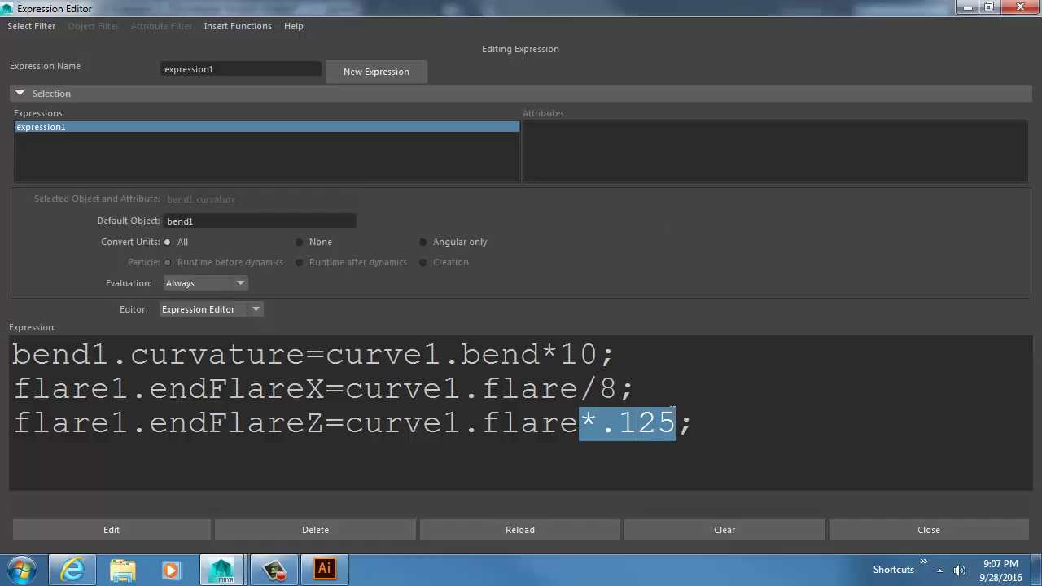
pyautogui.write('/8')
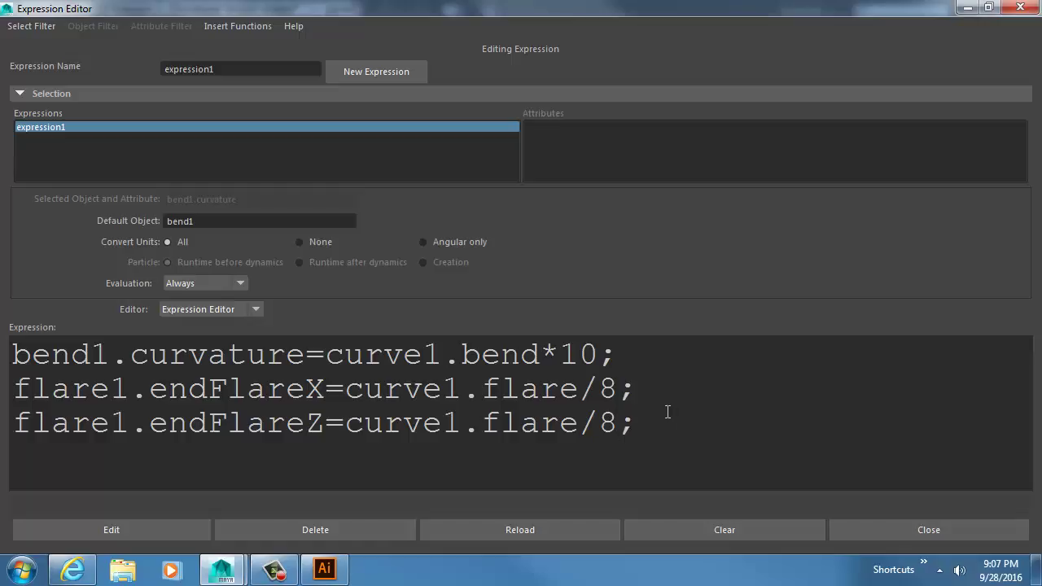
pyautogui.click(162, 529)
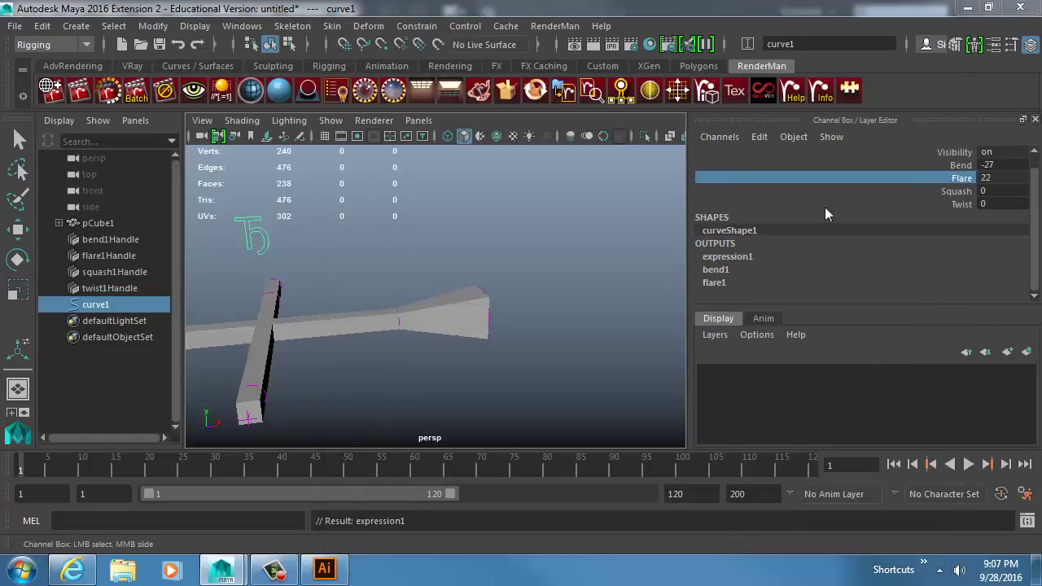
# Test the rescaled Flare on the Ђ curve at values of 1, 7.6 and 22
pyautogui.moveTo(512, 308); pyautogui.dragTo(212, 315, button='middle')
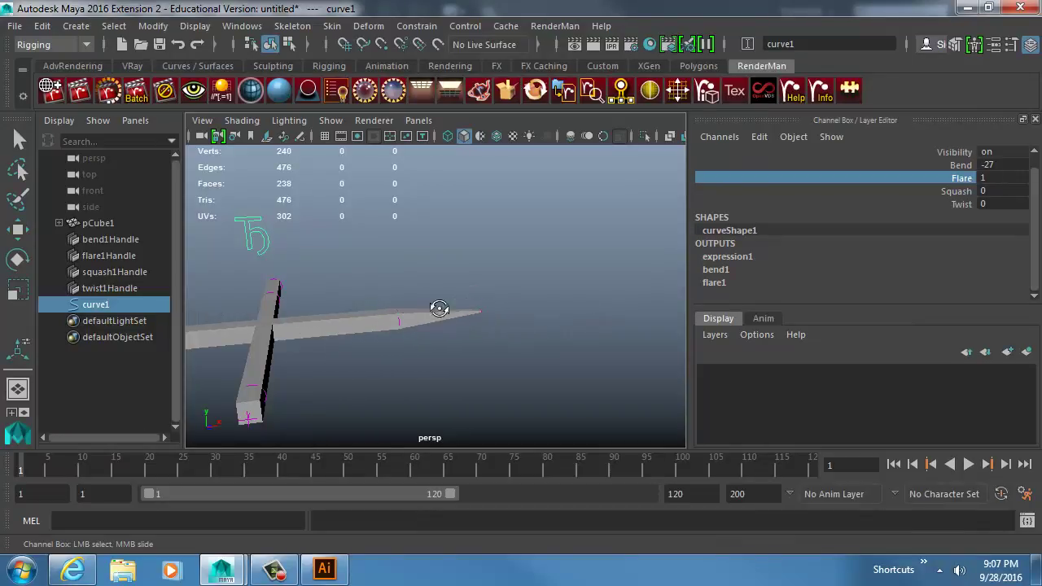
pyautogui.keyDown('alt'); pyautogui.moveTo(434, 305); pyautogui.dragTo(530, 288); pyautogui.keyUp('alt')
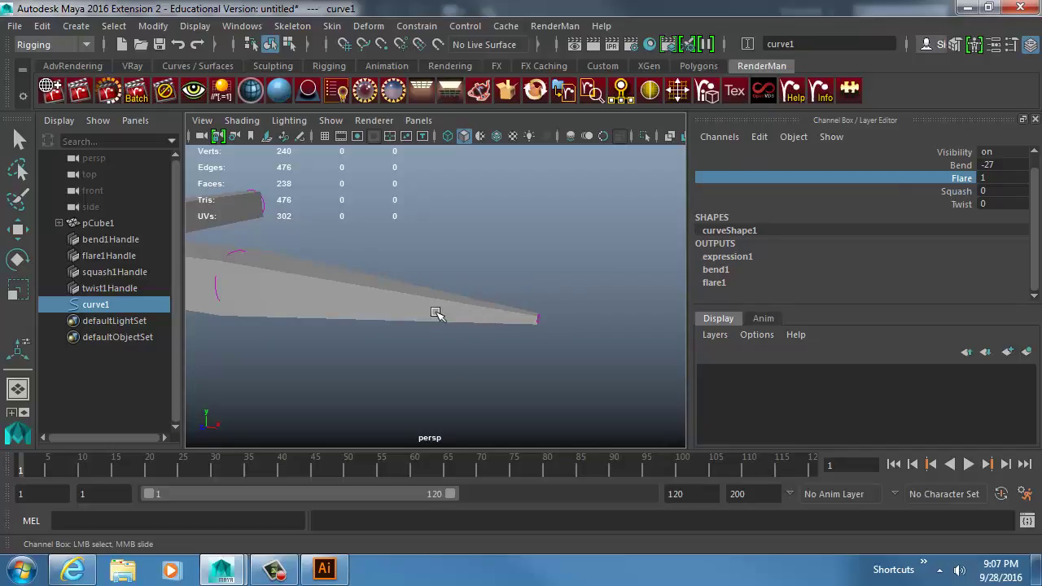
pyautogui.moveTo(386, 290); pyautogui.dragTo(460, 288, button='middle')
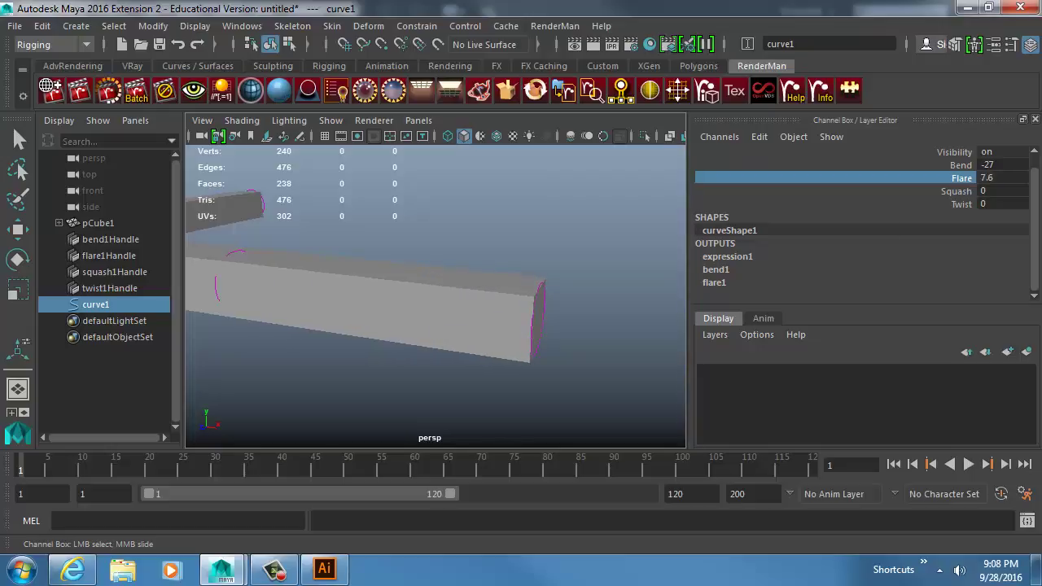
pyautogui.keyDown('alt'); pyautogui.moveTo(607, 288); pyautogui.dragTo(376, 238, button='middle'); pyautogui.keyUp('alt')
pyautogui.moveTo(507, 266); pyautogui.dragTo(624, 326, button='middle')
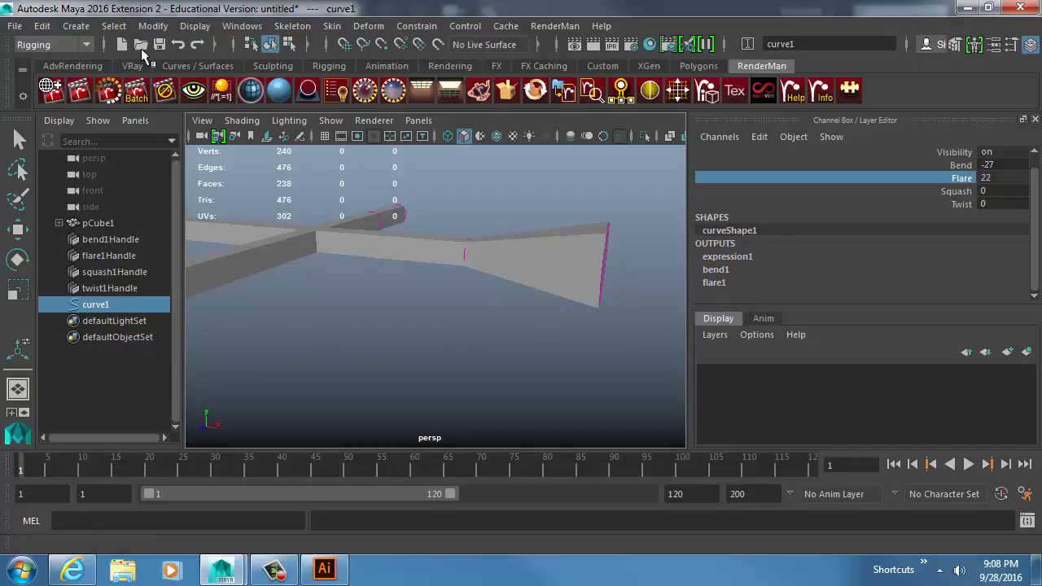
# Edit the Ђ curve's flare attribute to have a minimum of 8 and a maximum of 38
pyautogui.click(152, 25)
pyautogui.click(233, 342)
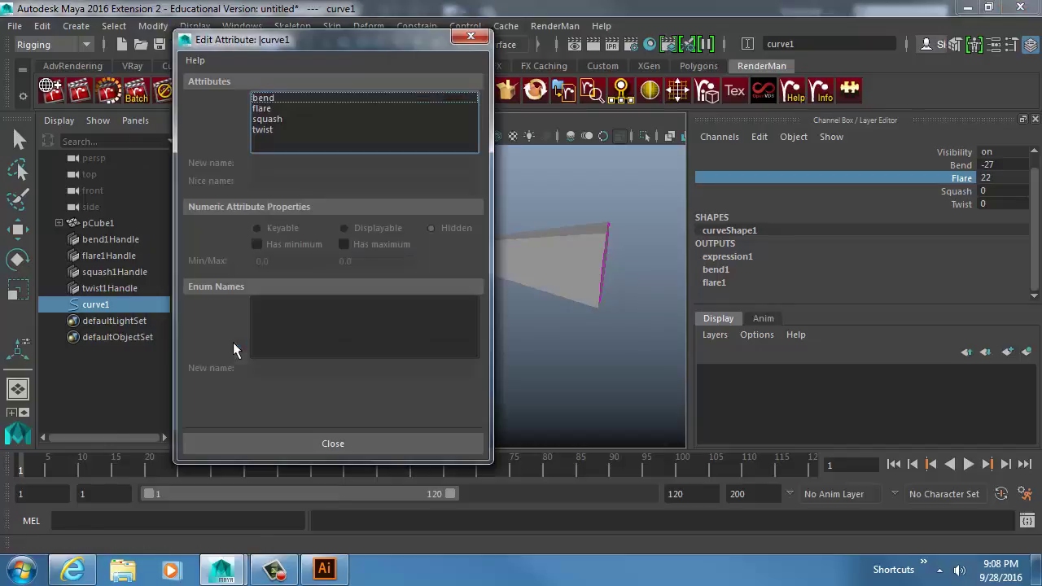
pyautogui.click(281, 110)
pyautogui.moveTo(368, 260); pyautogui.dragTo(246, 254)
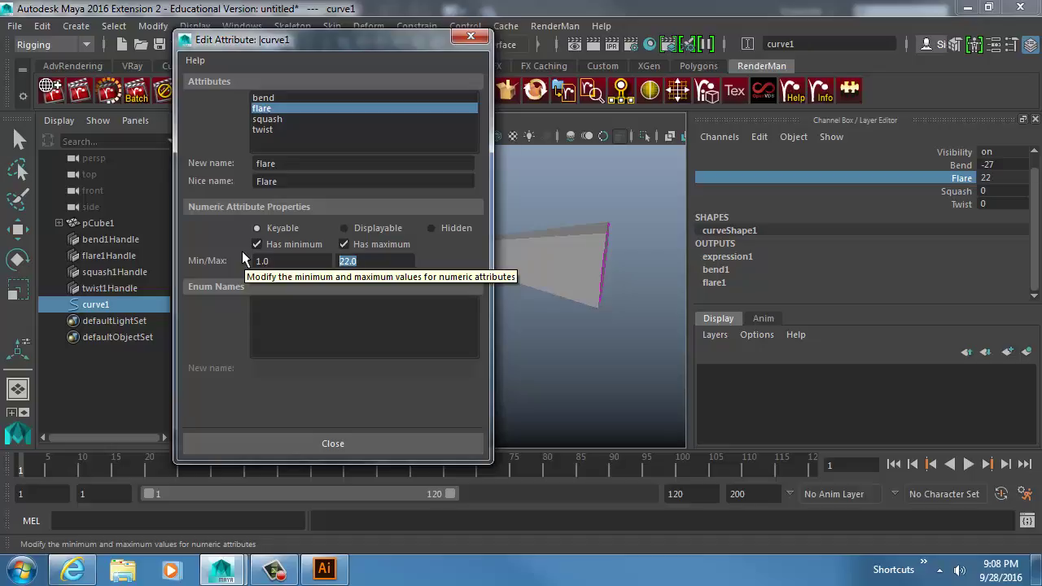
pyautogui.write('38')
pyautogui.moveTo(273, 261); pyautogui.dragTo(174, 262)
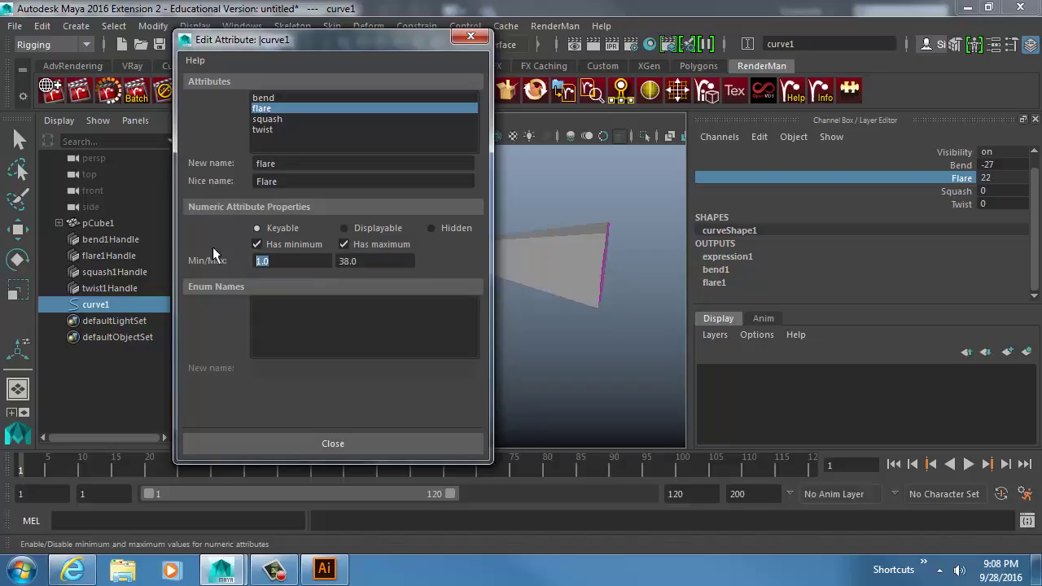
pyautogui.write('8')
pyautogui.press('Tab')
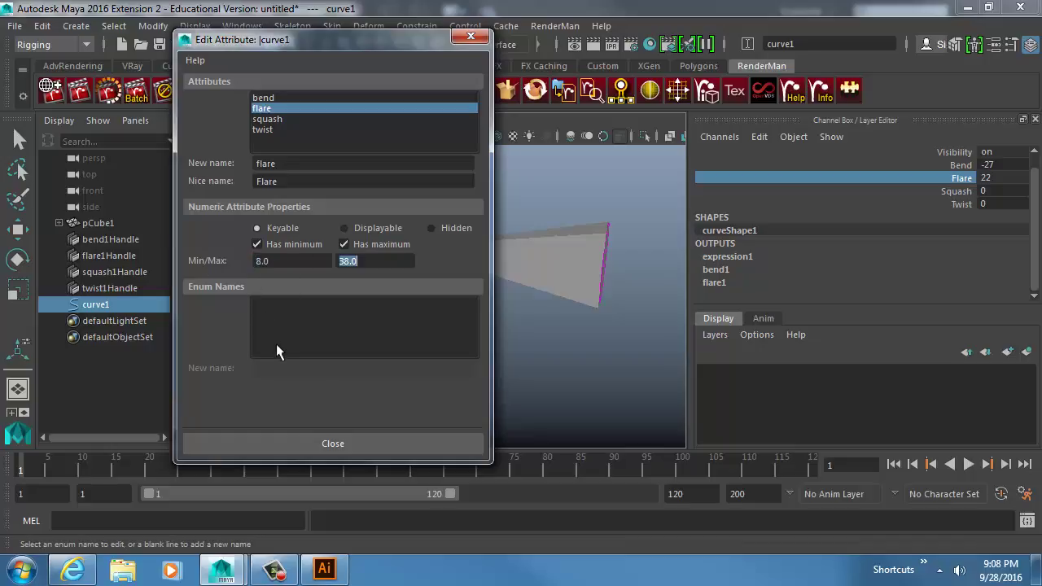
pyautogui.moveTo(277, 261); pyautogui.dragTo(215, 262)
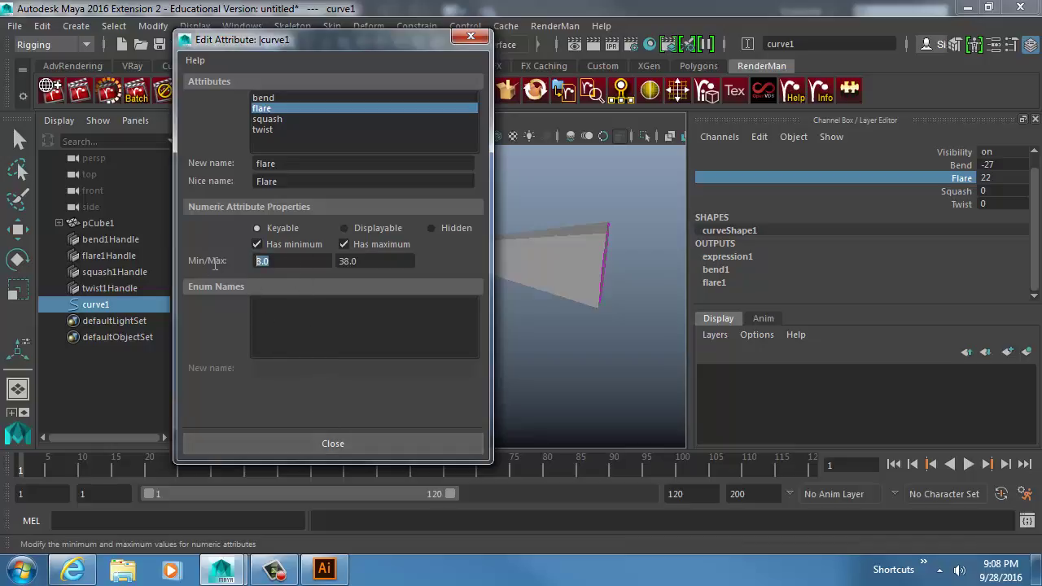
pyautogui.click(333, 442)
# Raise the Ђ curve's Flare to 38 and inspect the flared bar end from the front
pyautogui.keyDown('alt'); pyautogui.moveTo(564, 276); pyautogui.dragTo(621, 324, button='middle'); pyautogui.keyUp('alt')
pyautogui.keyDown('alt'); pyautogui.moveTo(621, 325); pyautogui.dragTo(377, 220, button='right'); pyautogui.keyUp('alt')
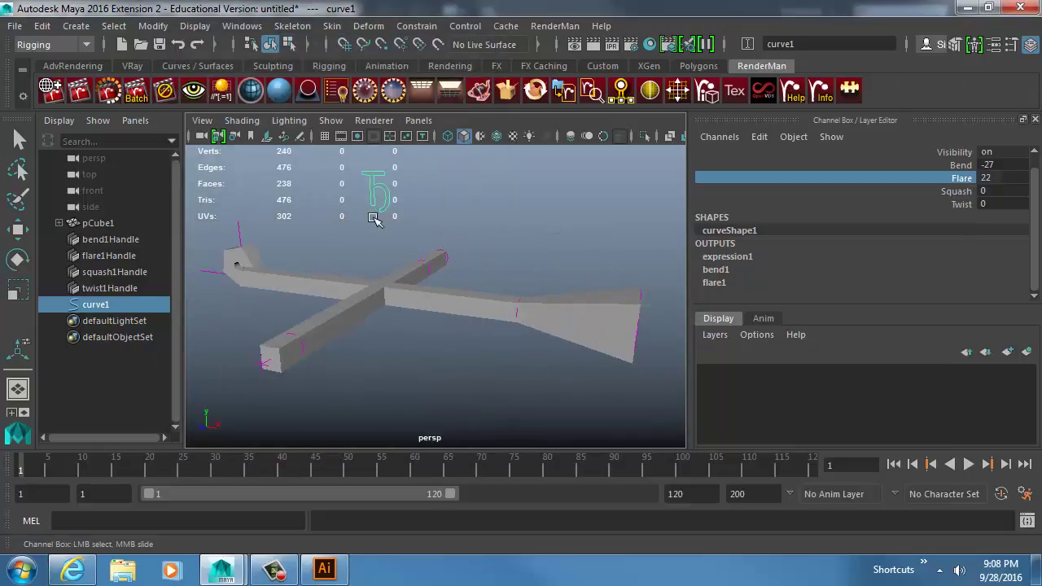
pyautogui.moveTo(453, 346); pyautogui.dragTo(986, 265, button='middle')
pyautogui.keyDown('alt'); pyautogui.moveTo(591, 242); pyautogui.dragTo(477, 293); pyautogui.keyUp('alt')
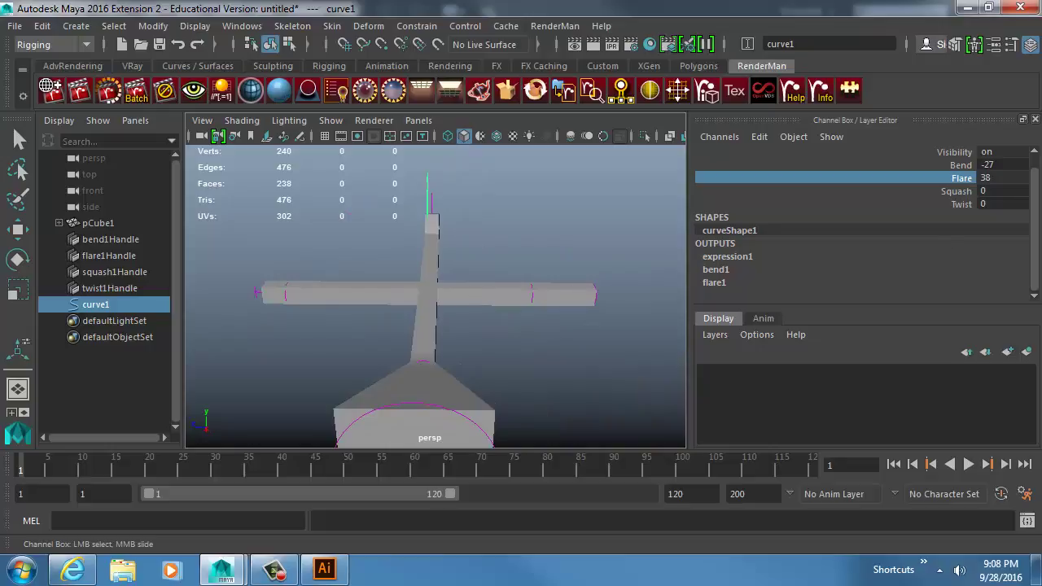
# Review the bend1.curvature assignment and its multiplier alongside the flare lines in expression1
pyautogui.moveTo(1041, 122); pyautogui.dragTo(370, 1)
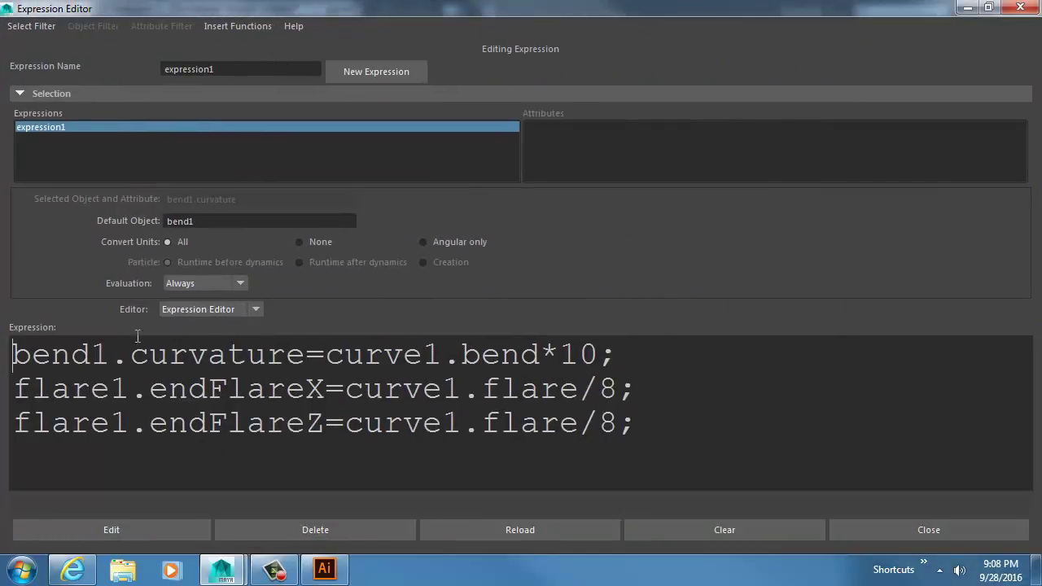
pyautogui.moveTo(15, 355); pyautogui.dragTo(324, 355)
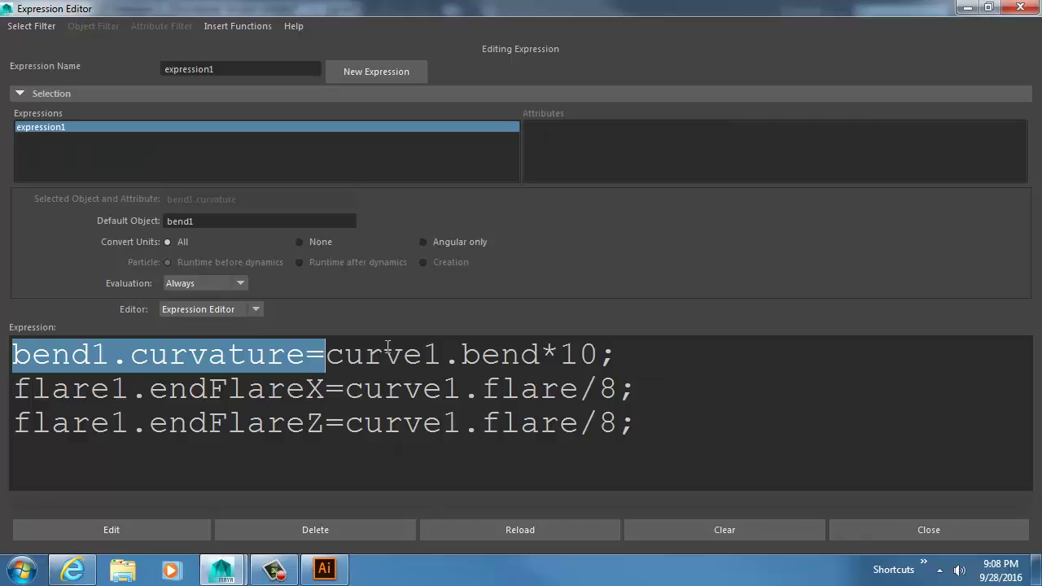
pyautogui.moveTo(559, 354); pyautogui.dragTo(599, 354)
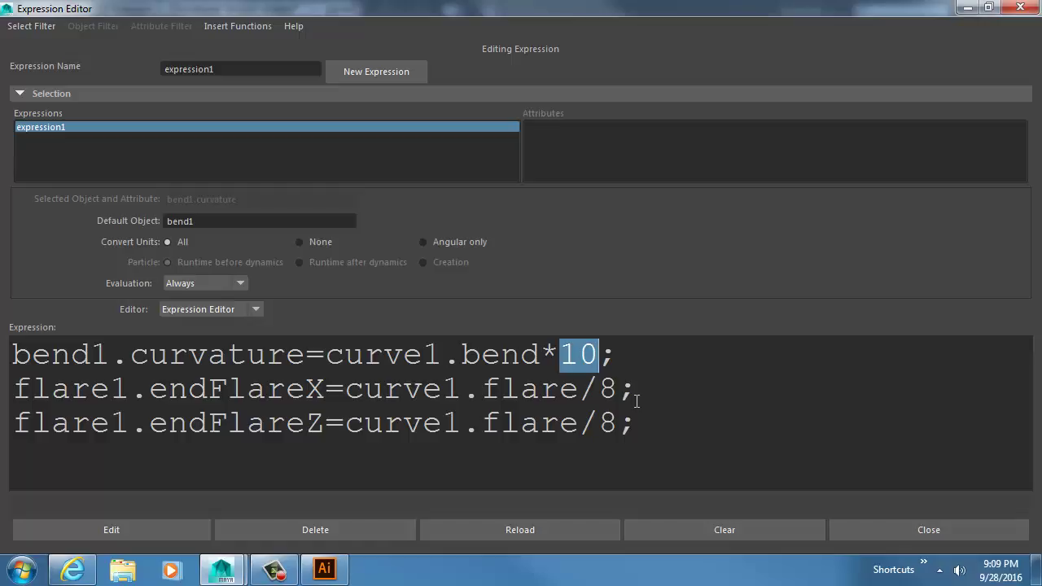
pyautogui.moveTo(149, 6); pyautogui.dragTo(1041, 92)
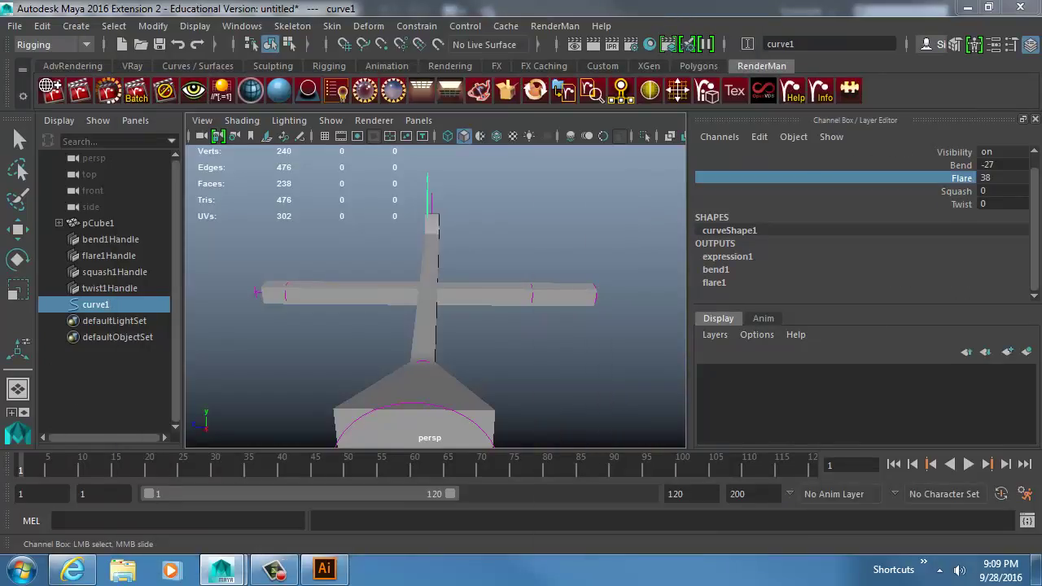
# Inspect the twist1 input of the twist handle on the bar end, and reselect the Ђ curve to compare its attributes
pyautogui.keyDown('alt'); pyautogui.moveTo(544, 300); pyautogui.dragTo(302, 242); pyautogui.keyUp('alt')
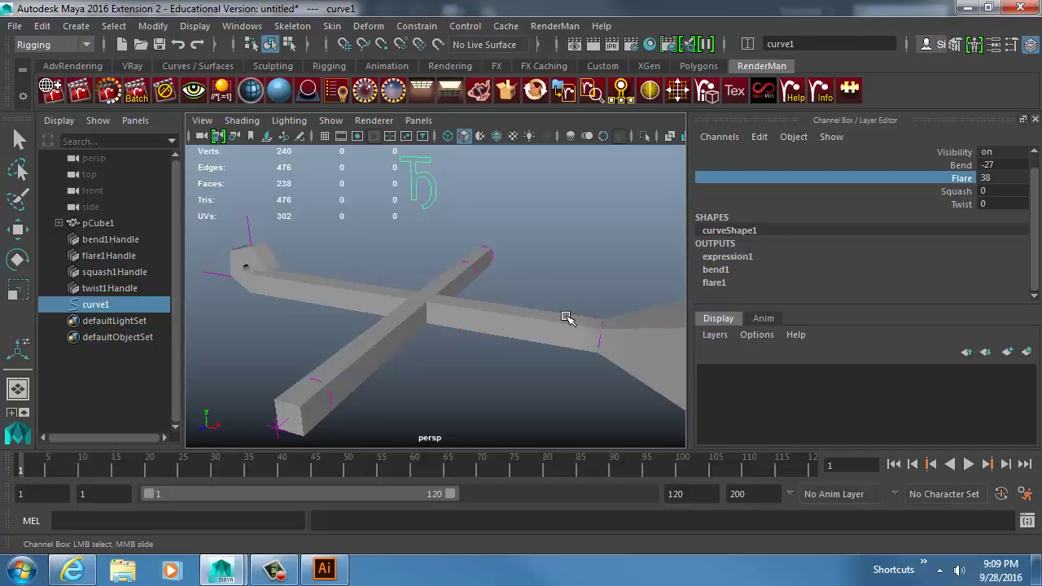
pyautogui.keyDown('alt'); pyautogui.moveTo(551, 290); pyautogui.dragTo(507, 347); pyautogui.keyUp('alt')
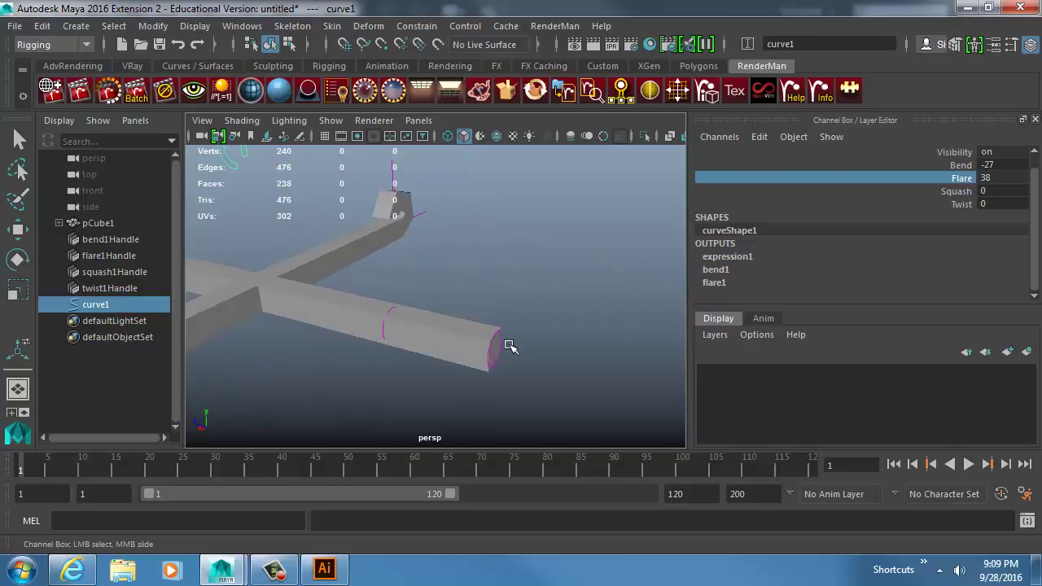
pyautogui.click(501, 346)
pyautogui.press('w')
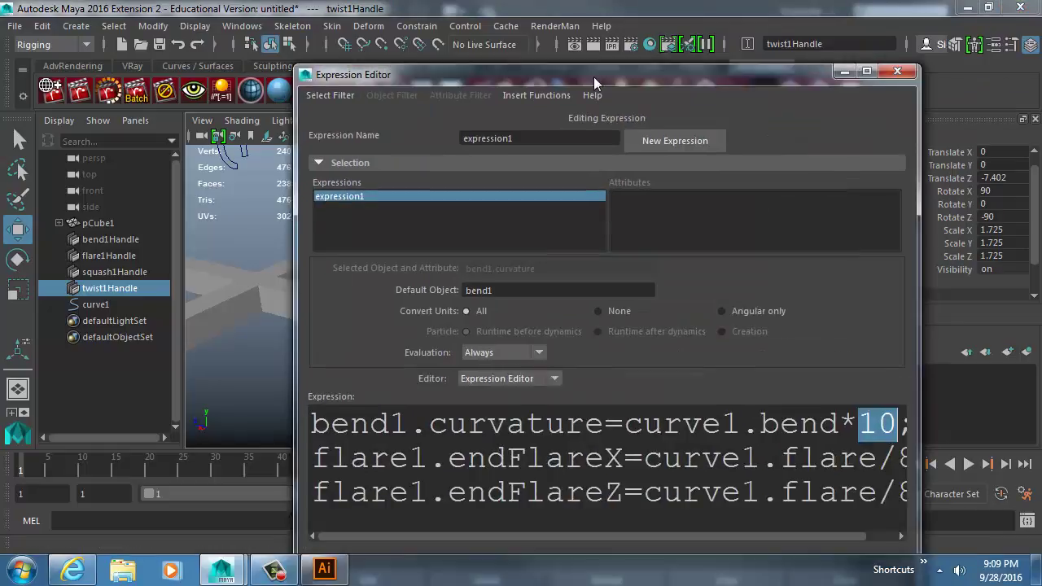
pyautogui.moveTo(593, 77); pyautogui.dragTo(441, 33)
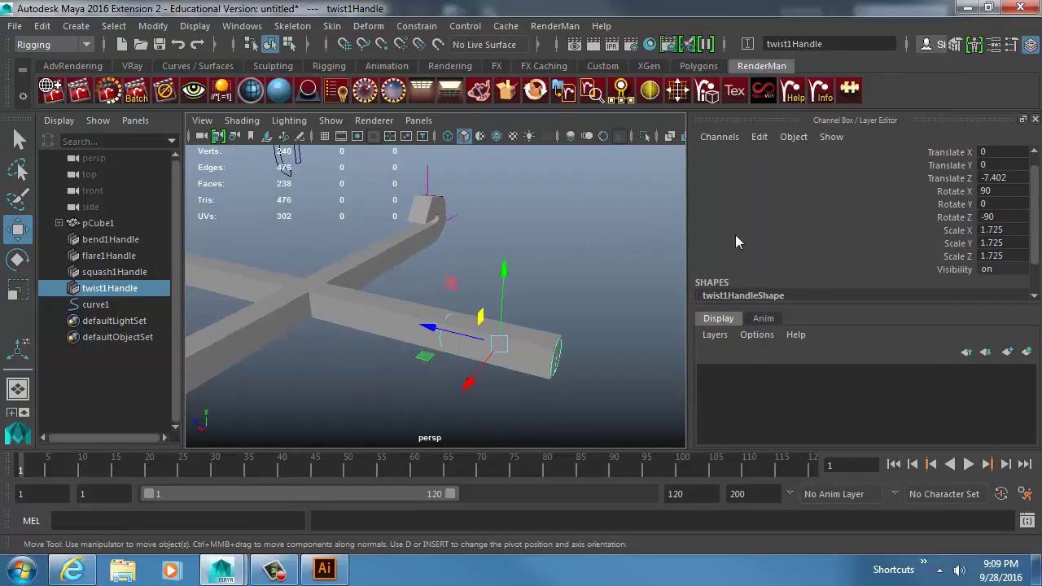
pyautogui.click(724, 278)
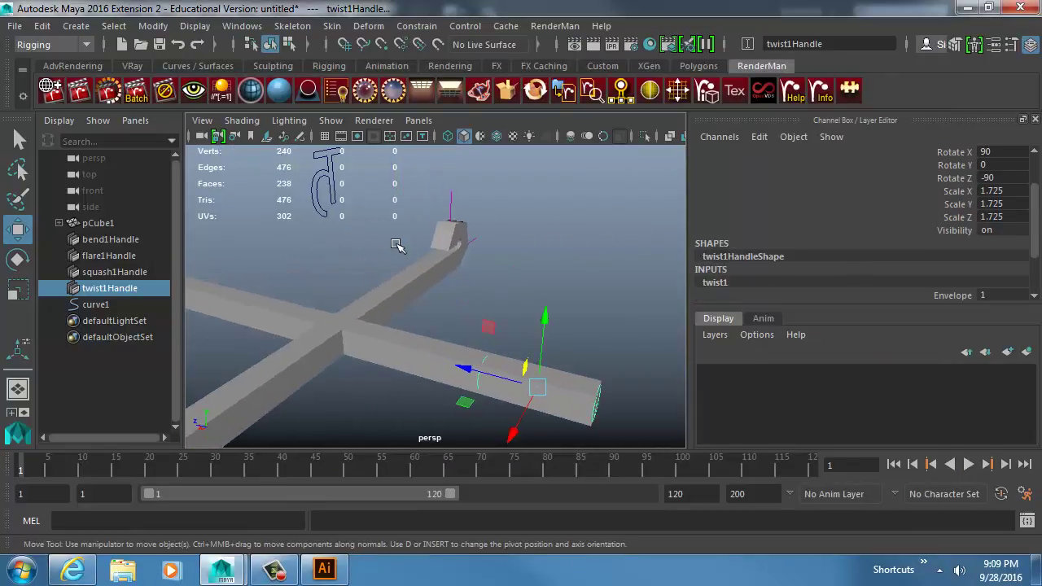
pyautogui.click(95, 305)
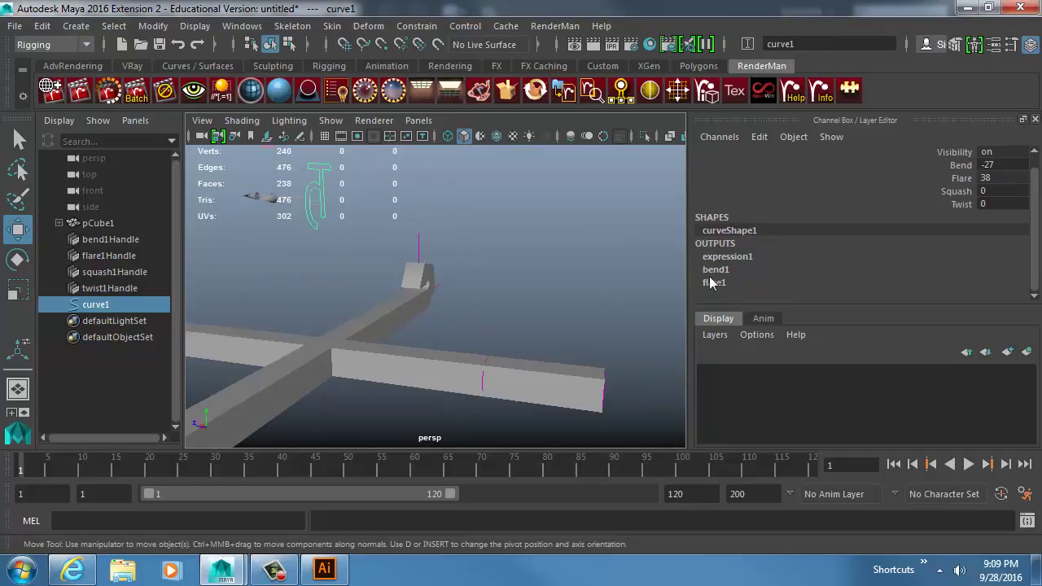
# Open Set Driven Key for the twist deformer on the beam's end, with twist1's Start Angle as the driven attribute
pyautogui.click(606, 381)
pyautogui.click(607, 381)
pyautogui.scroll(-1, 805, 243)
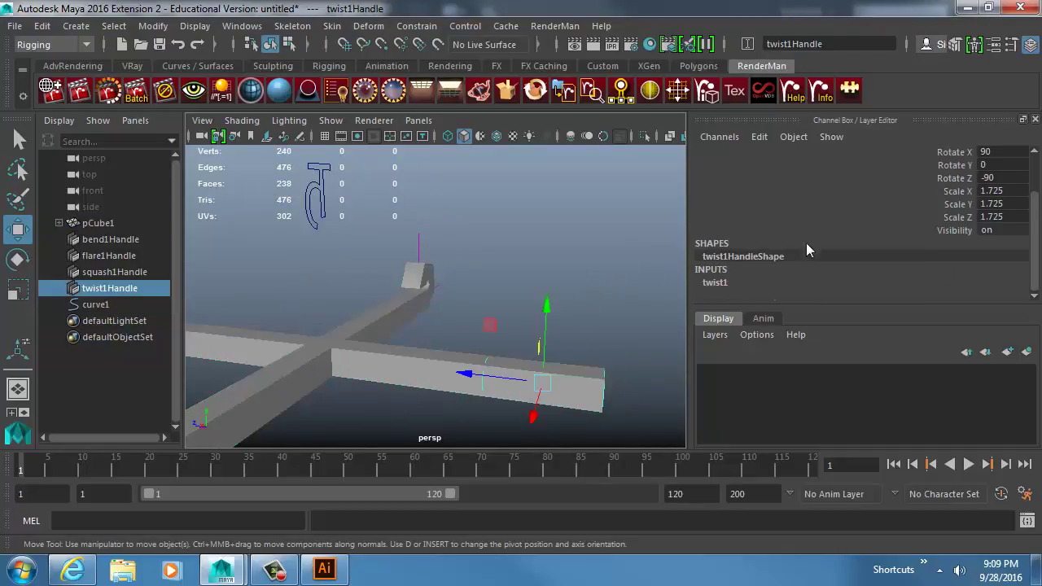
pyautogui.click(740, 285)
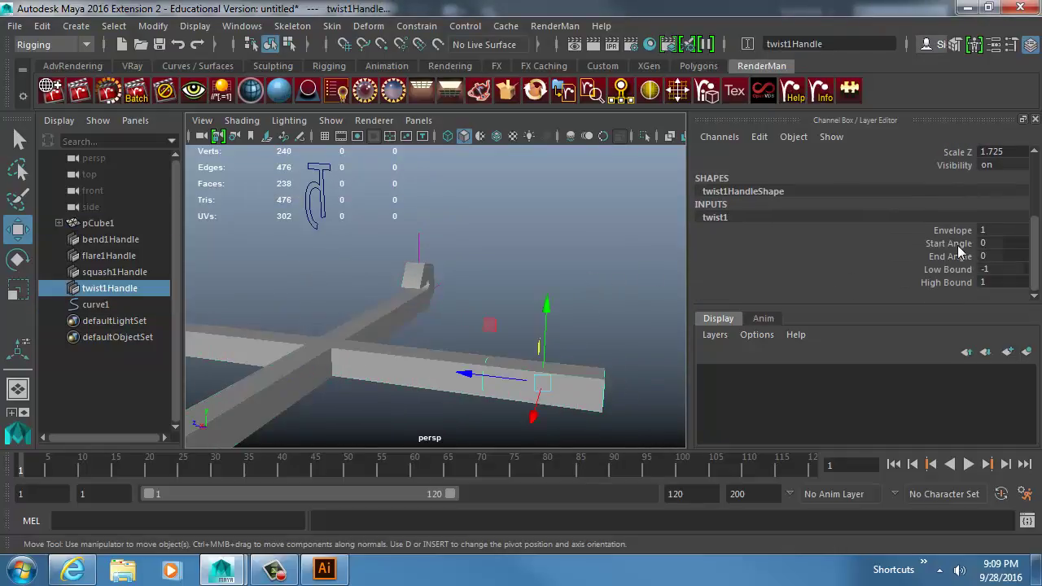
pyautogui.click(917, 242)
pyautogui.moveTo(493, 249); pyautogui.dragTo(565, 251, button='middle')
pyautogui.hotkey('ctrl', 'z')
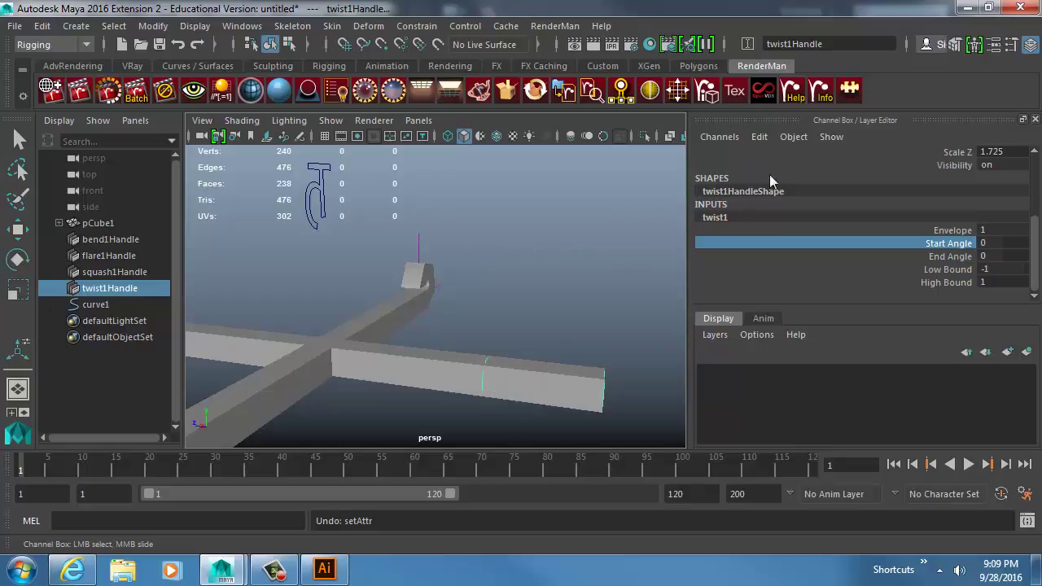
pyautogui.click(759, 139)
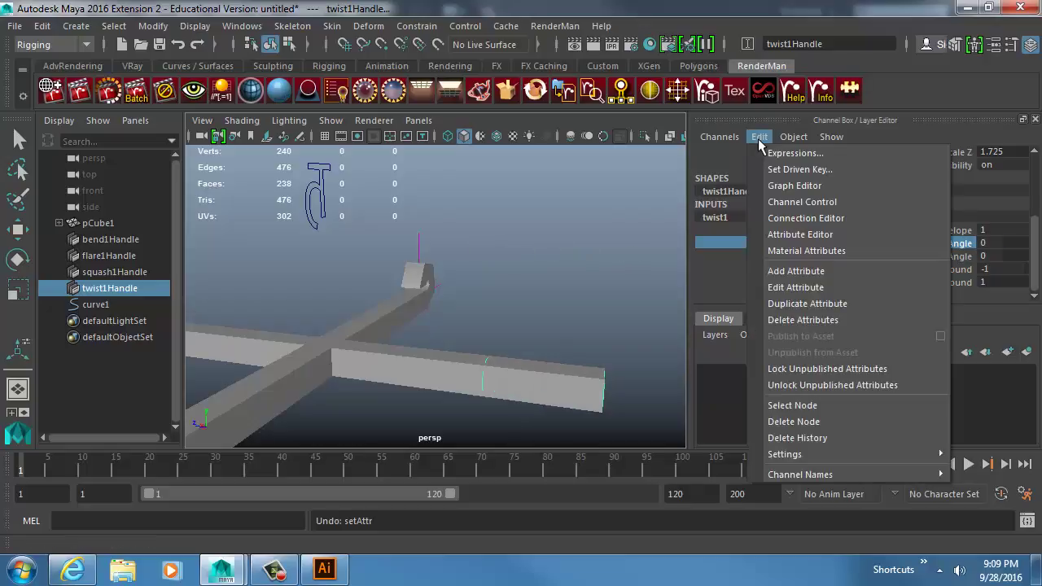
pyautogui.click(786, 169)
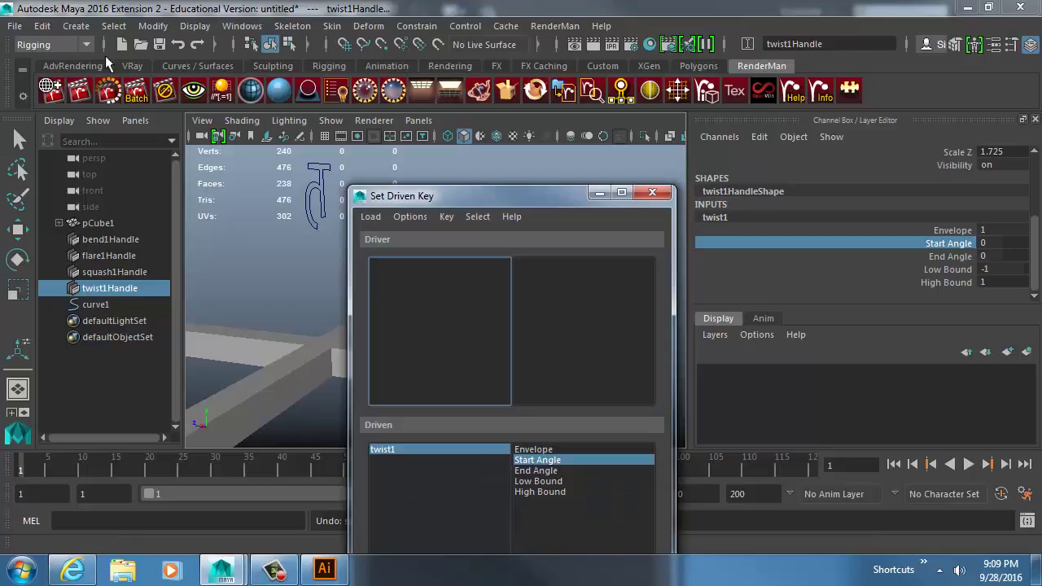
pyautogui.moveTo(464, 196); pyautogui.dragTo(242, 49)
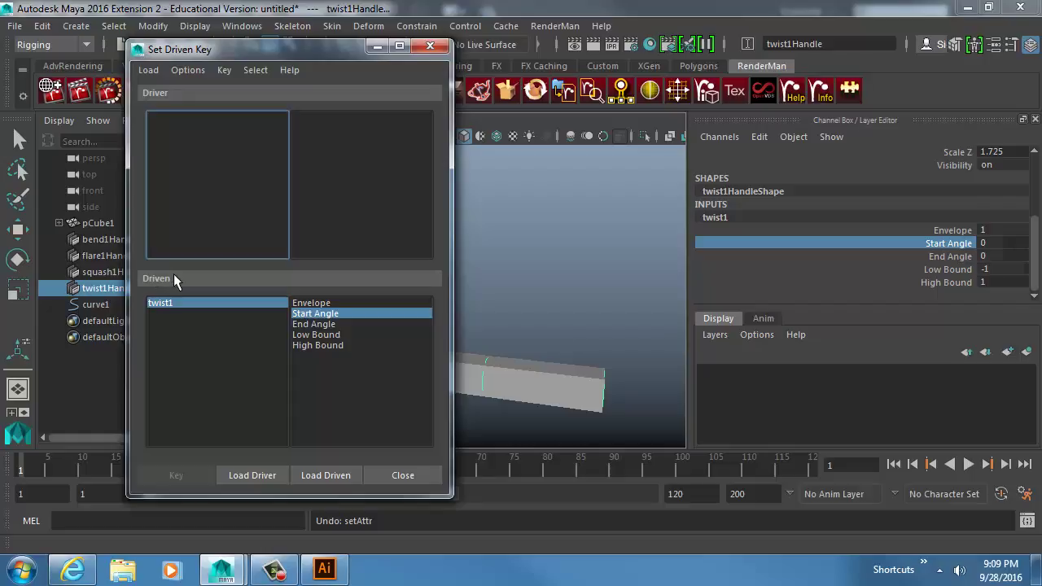
# Load the control curve curve1 as the driver in Set Driven Key
pyautogui.moveTo(295, 50); pyautogui.dragTo(807, 53)
pyautogui.keyDown('alt'); pyautogui.moveTo(483, 250); pyautogui.dragTo(560, 262); pyautogui.keyUp('alt')
pyautogui.keyDown('alt'); pyautogui.moveTo(560, 261); pyautogui.dragTo(425, 284, button='right'); pyautogui.keyUp('alt')
pyautogui.keyDown('alt'); pyautogui.moveTo(426, 284); pyautogui.dragTo(457, 304); pyautogui.keyUp('alt')
pyautogui.keyDown('alt'); pyautogui.moveTo(456, 305); pyautogui.dragTo(444, 315, button='middle'); pyautogui.keyUp('alt')
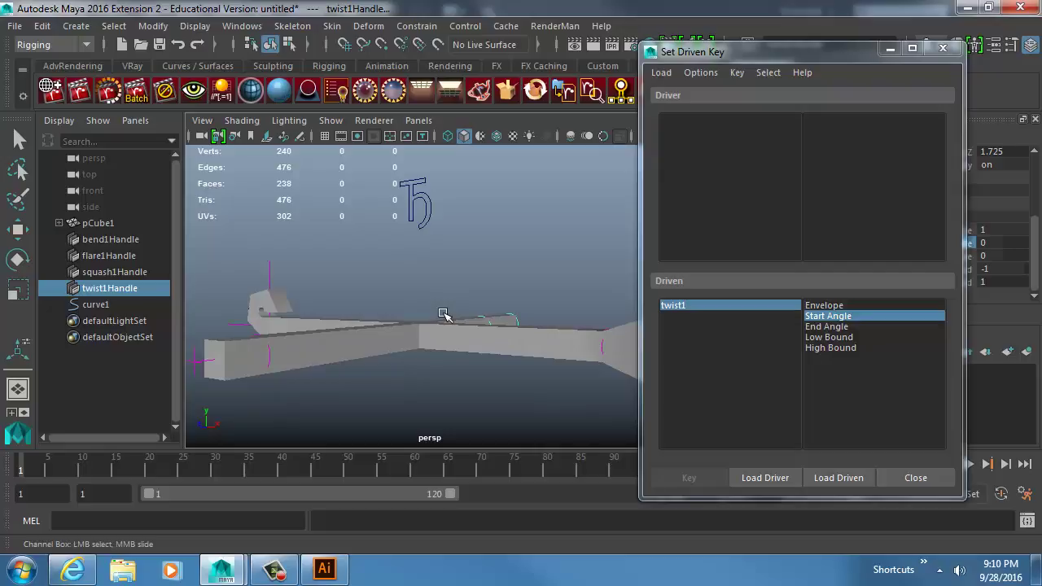
pyautogui.click(414, 234)
pyautogui.press('w')
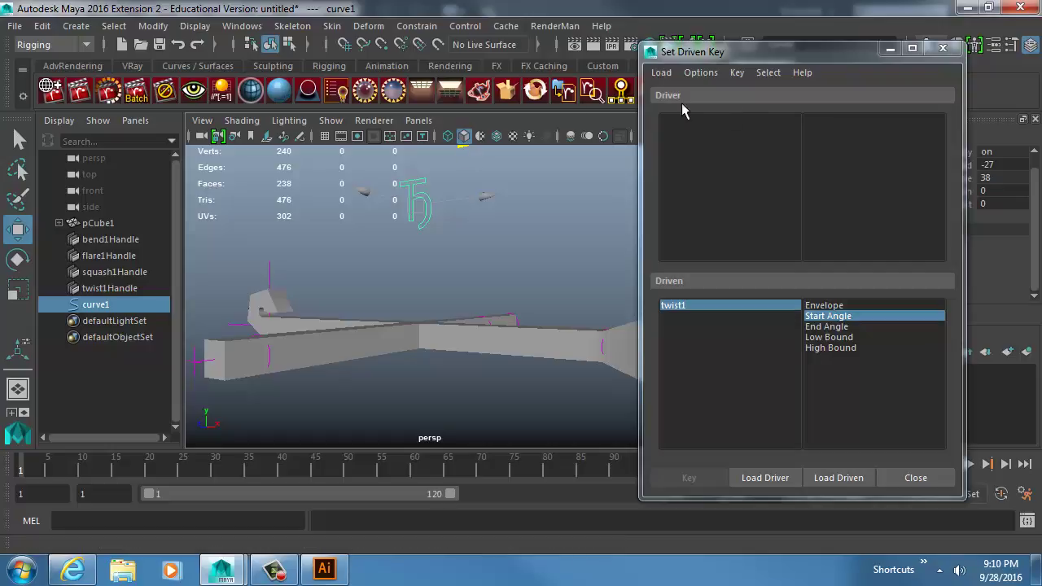
pyautogui.click(765, 479)
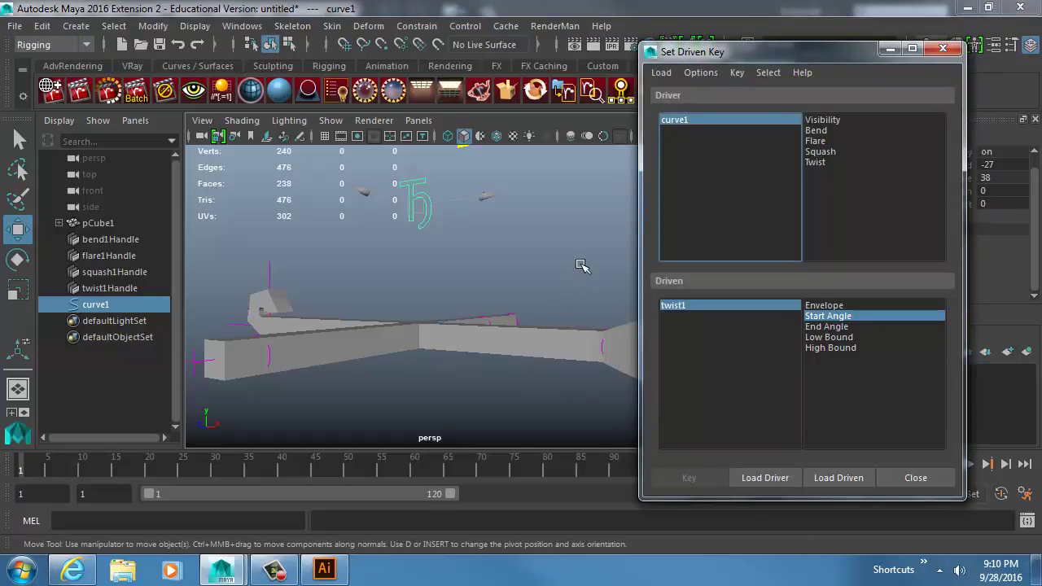
# Reload the twist handle with its twist1 deformer as driven and choose twist1 in the driven list
pyautogui.keyDown('alt'); pyautogui.moveTo(581, 265); pyautogui.dragTo(464, 303); pyautogui.keyUp('alt')
pyautogui.keyDown('alt'); pyautogui.moveTo(445, 301); pyautogui.dragTo(450, 302); pyautogui.keyUp('alt')
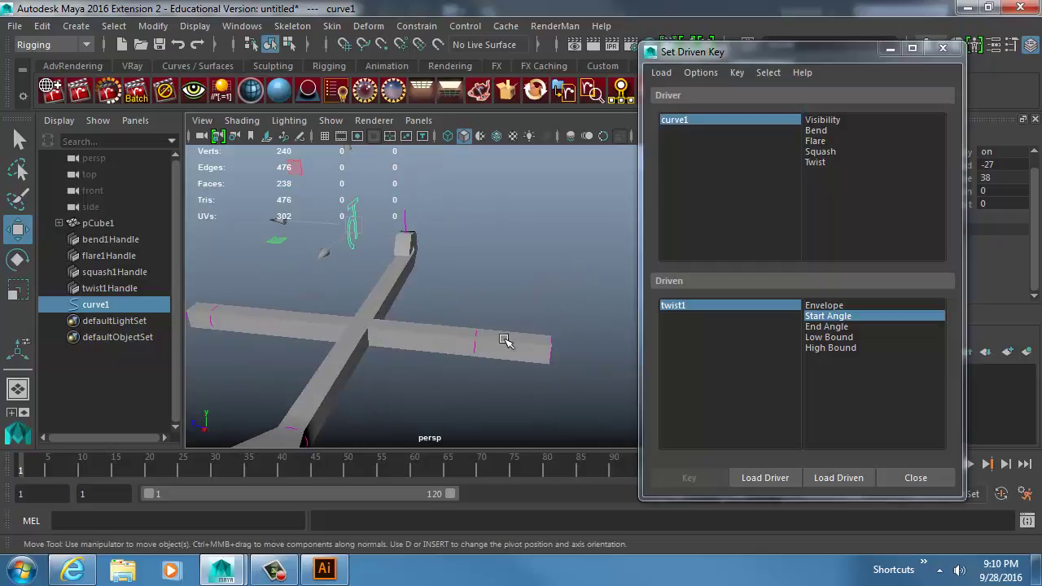
pyautogui.click(556, 350)
pyautogui.click(551, 348)
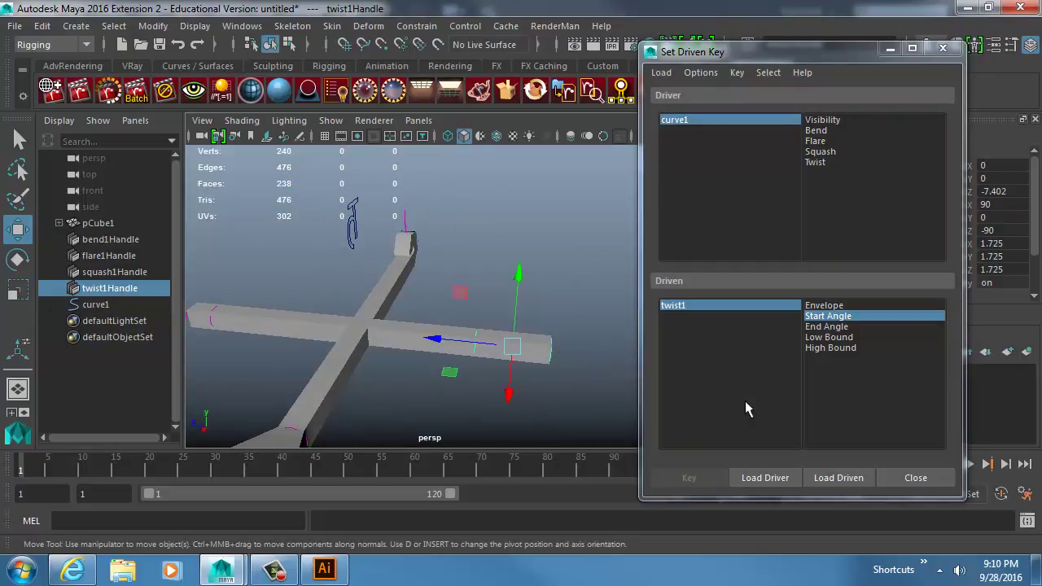
pyautogui.moveTo(758, 60); pyautogui.dragTo(418, 51)
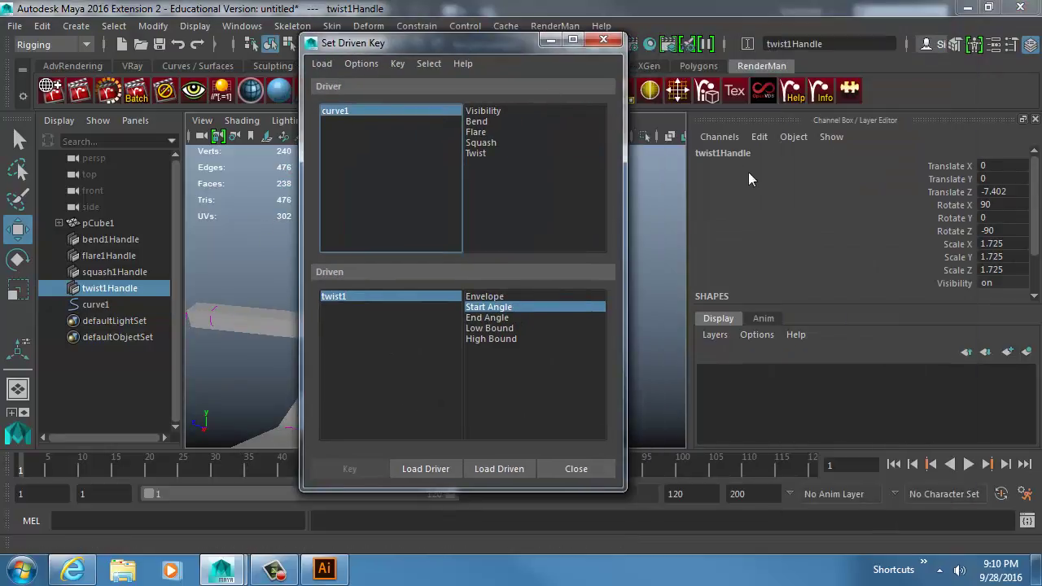
pyautogui.scroll(-2, 753, 254)
pyautogui.click(728, 282)
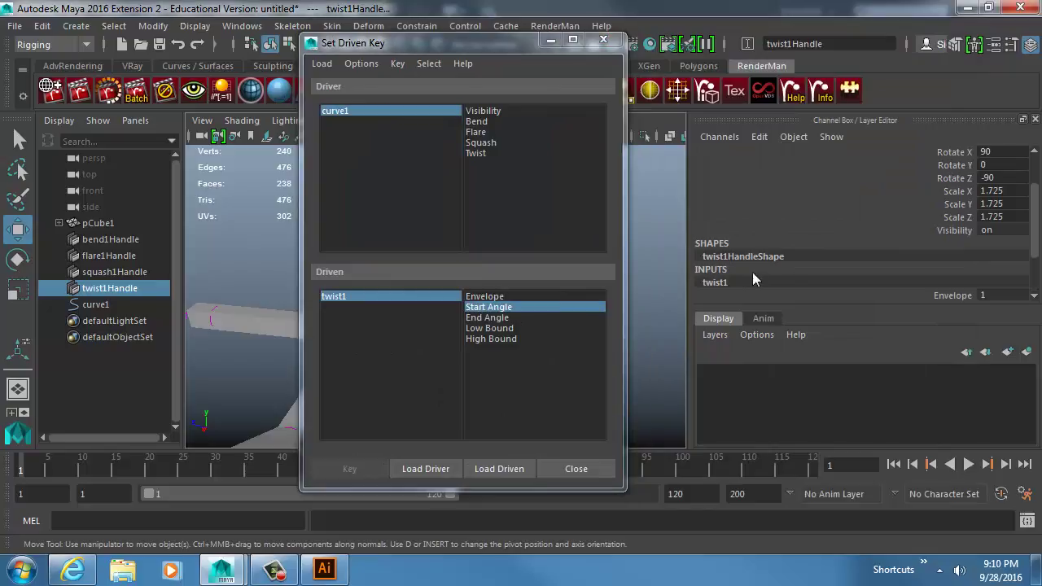
pyautogui.click(492, 468)
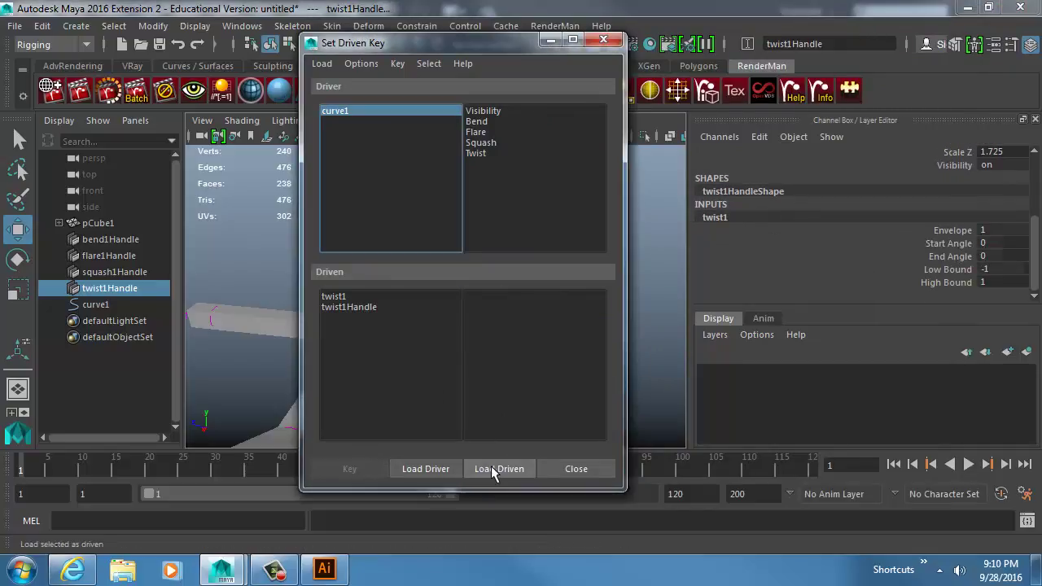
pyautogui.click(351, 296)
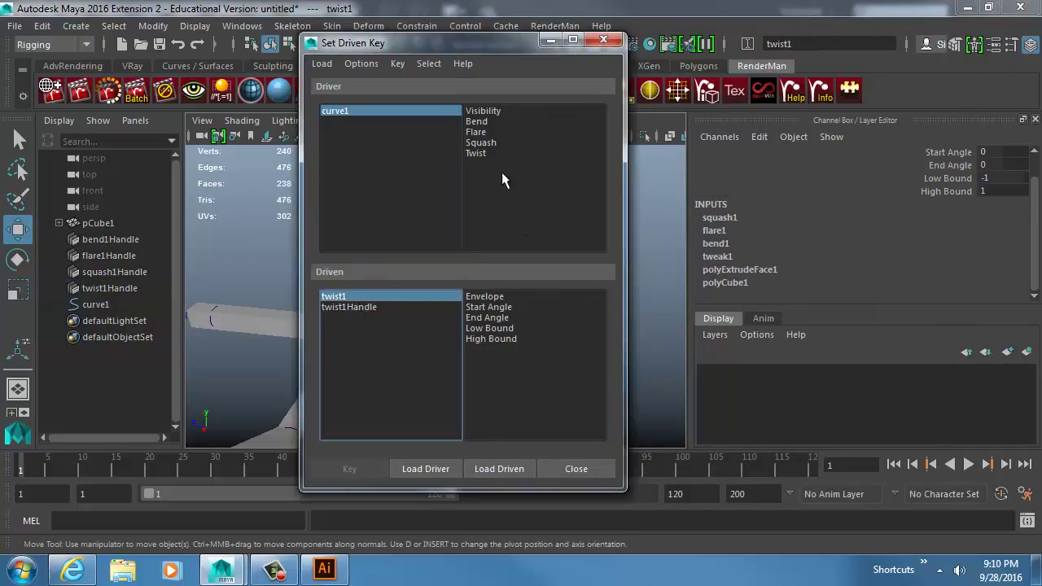
# Set the first driven key linking curve1's Twist to twist1's Start Angle, with both at 0
pyautogui.moveTo(472, 42); pyautogui.dragTo(254, 39)
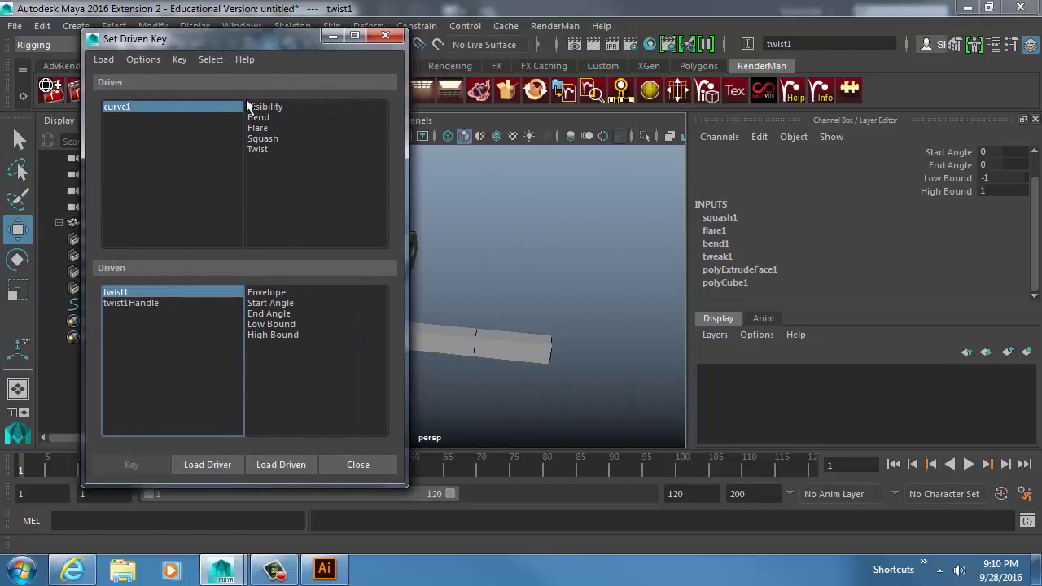
pyautogui.click(258, 150)
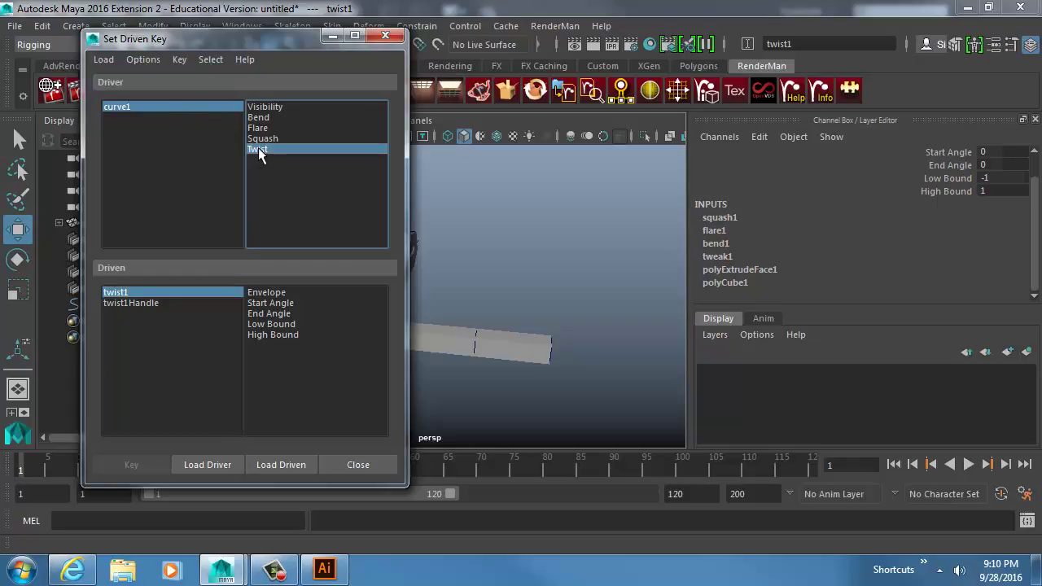
pyautogui.click(150, 295)
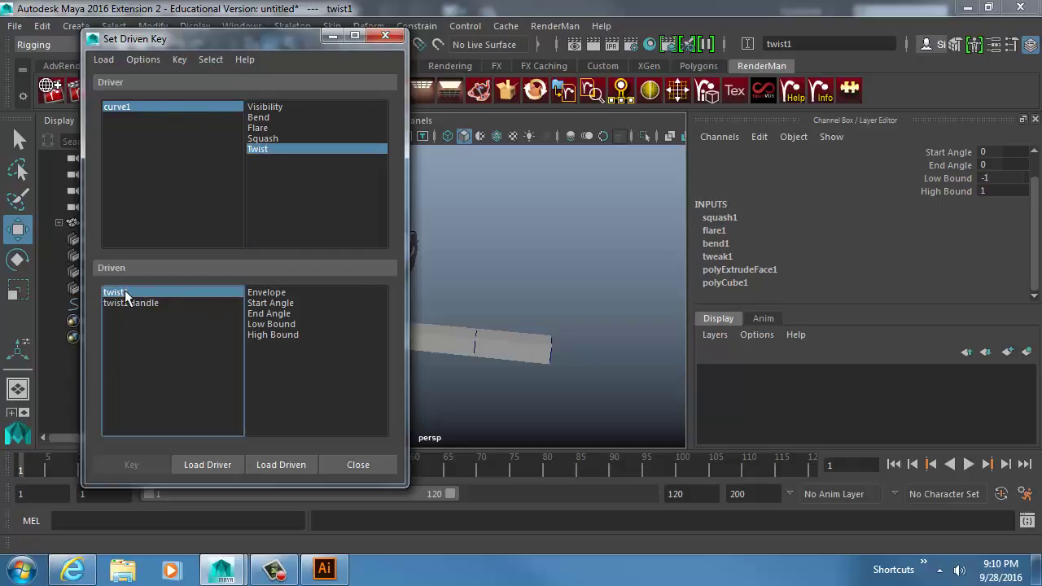
pyautogui.click(276, 303)
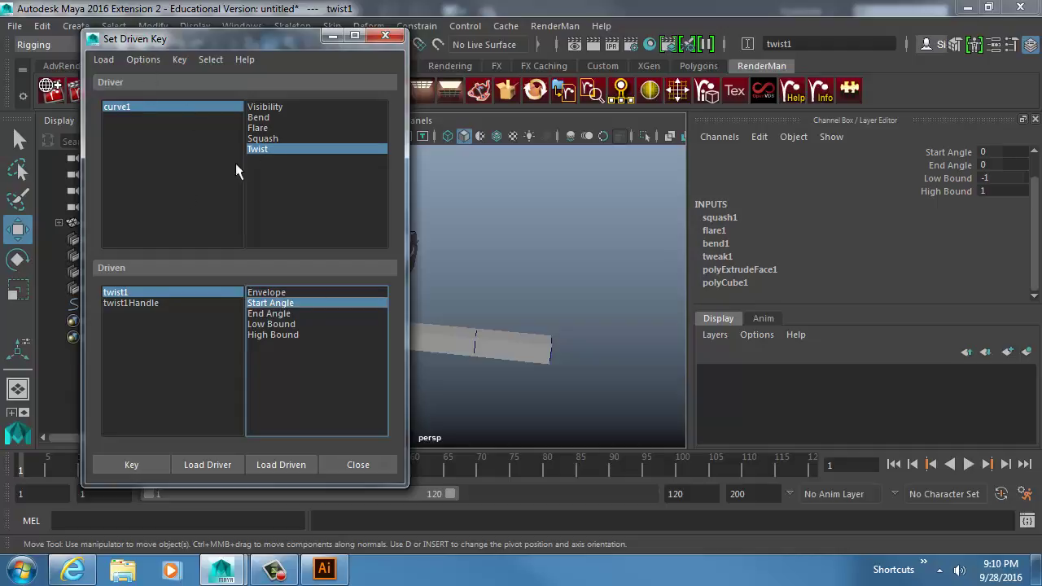
pyautogui.click(126, 465)
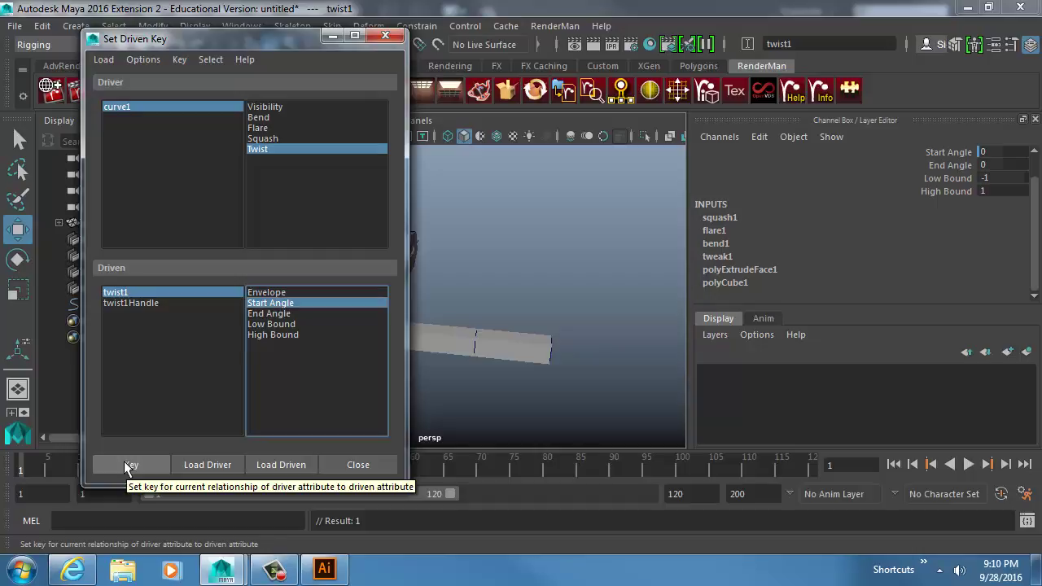
# Set the control curve's Twist attribute to 10
pyautogui.click(176, 105)
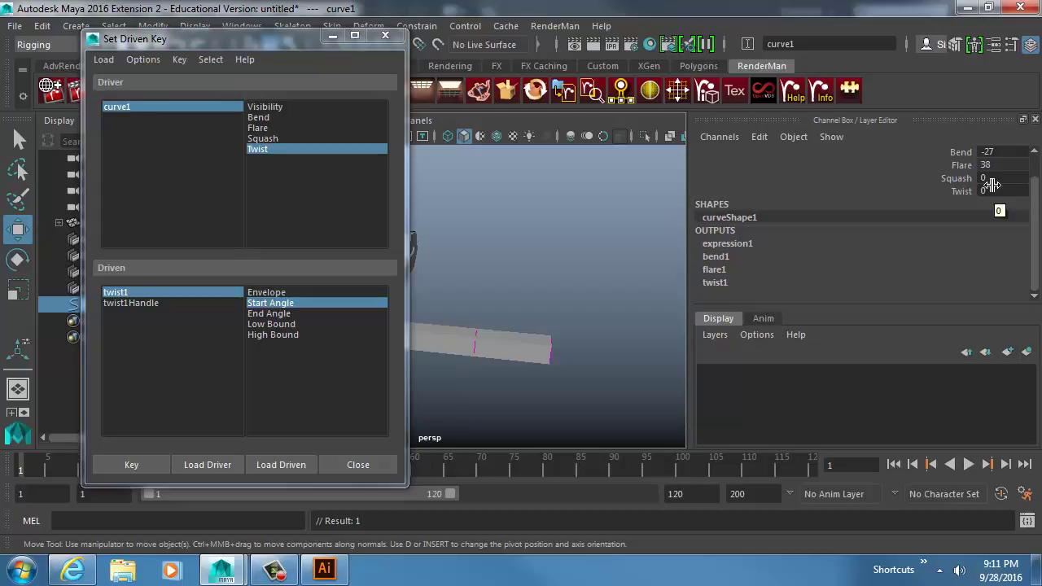
pyautogui.keyDown('alt'); pyautogui.moveTo(585, 272); pyautogui.dragTo(582, 236, button='middle'); pyautogui.keyUp('alt')
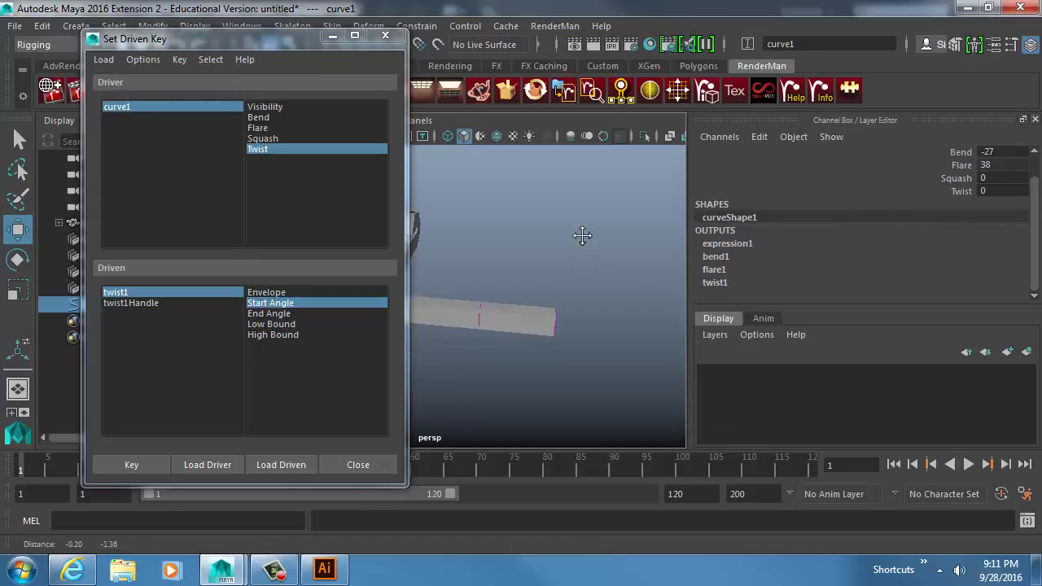
pyautogui.keyDown('alt'); pyautogui.moveTo(582, 236); pyautogui.dragTo(663, 253, button='right'); pyautogui.keyUp('alt')
pyautogui.keyDown('alt'); pyautogui.moveTo(663, 254); pyautogui.dragTo(572, 249, button='middle'); pyautogui.keyUp('alt')
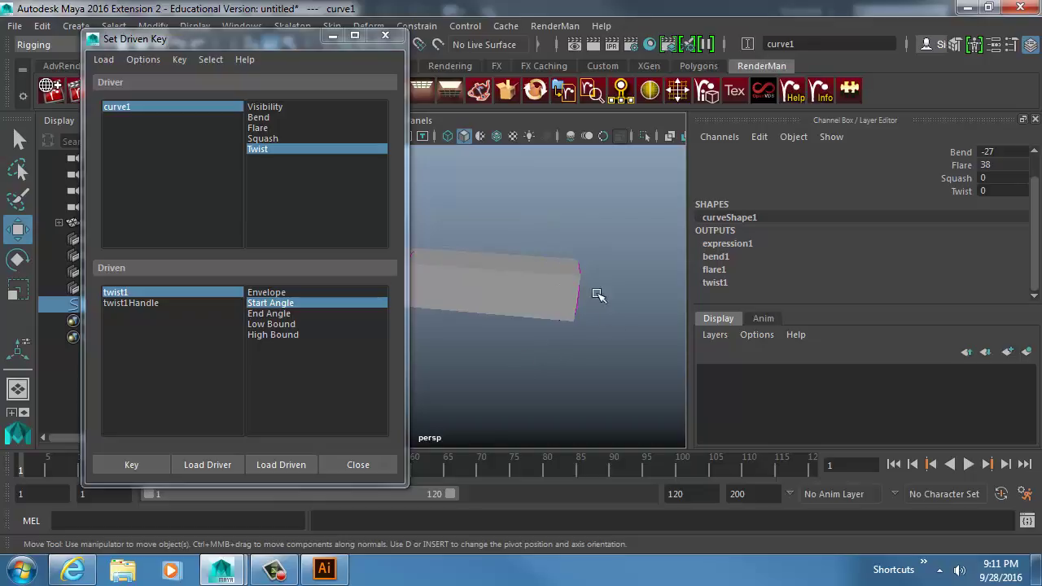
pyautogui.click(993, 191)
# Raise twist1's Start Angle to about 515.66 and set a second driven key against curve1's Twist
pyautogui.click(578, 298)
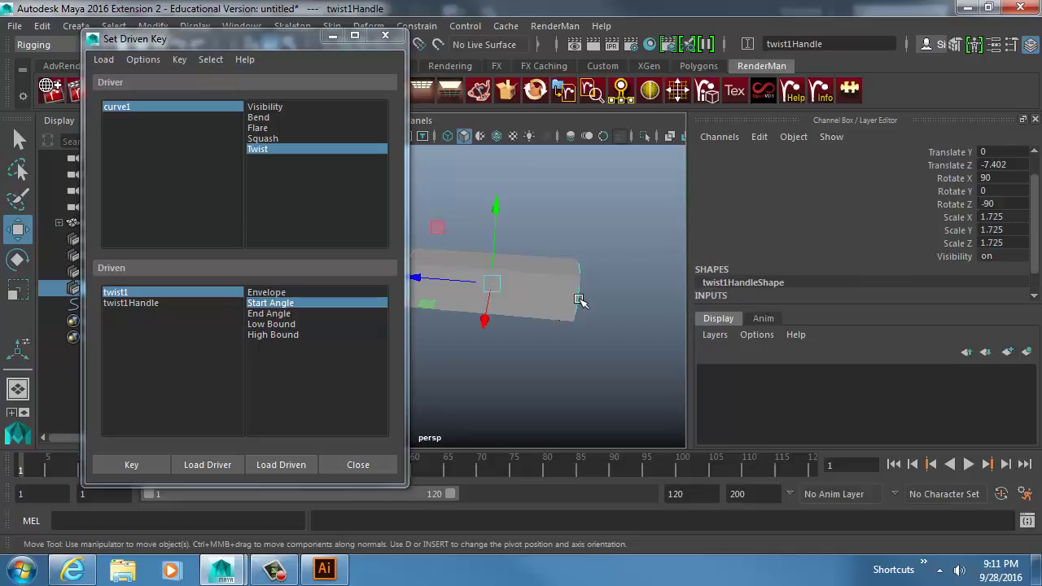
pyautogui.click(752, 281)
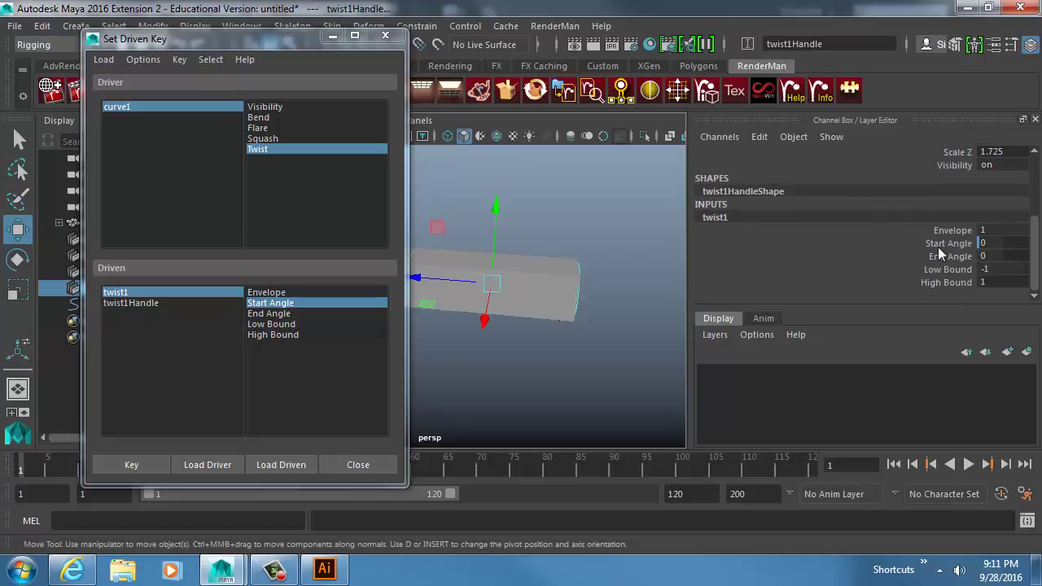
pyautogui.click(938, 245)
pyautogui.moveTo(662, 249); pyautogui.dragTo(592, 310, button='middle')
pyautogui.keyDown('alt'); pyautogui.moveTo(592, 309); pyautogui.dragTo(651, 297); pyautogui.keyUp('alt')
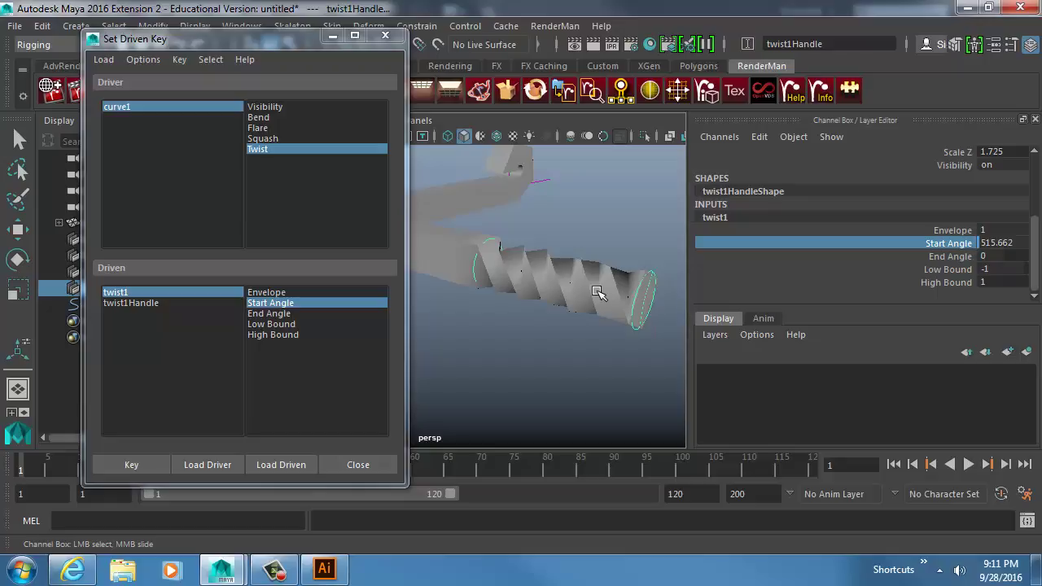
pyautogui.click(139, 468)
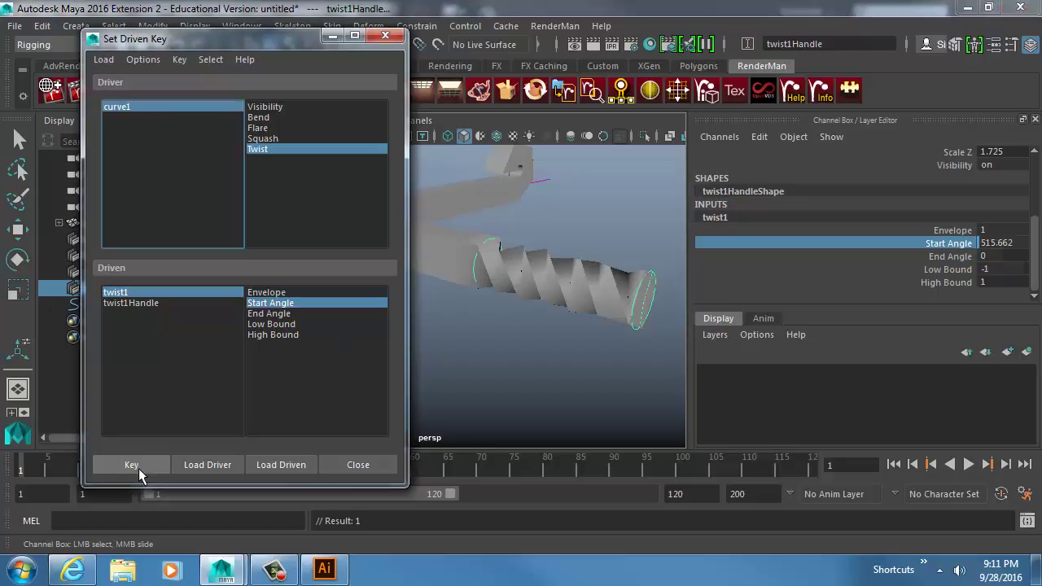
# Vary curve1's Twist value to test the driven twist on the beam, ending at 37
pyautogui.moveTo(260, 43); pyautogui.dragTo(1041, 114)
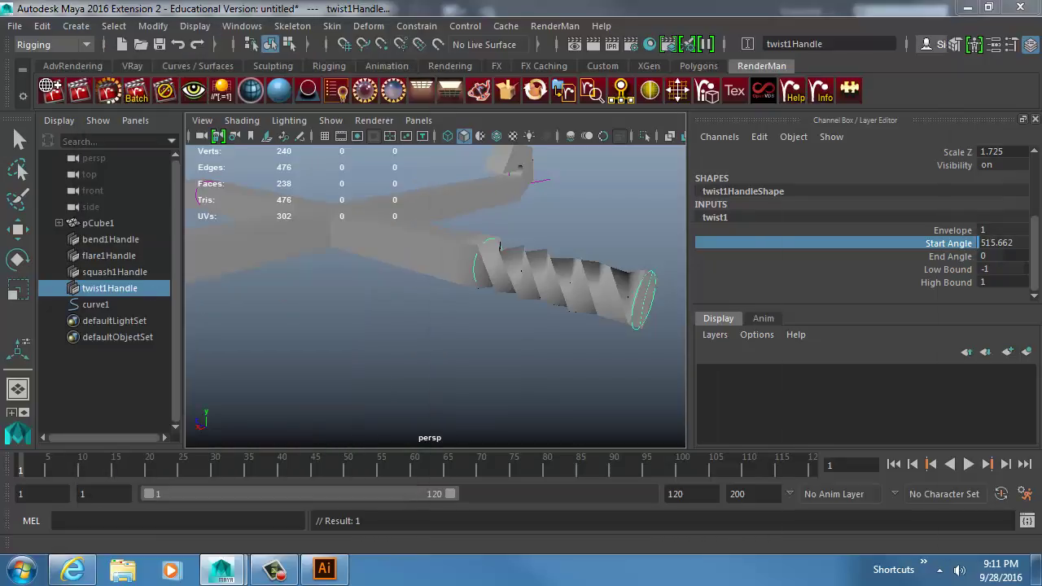
pyautogui.keyDown('alt'); pyautogui.moveTo(618, 242); pyautogui.dragTo(384, 214, button='right'); pyautogui.keyUp('alt')
pyautogui.click(359, 179)
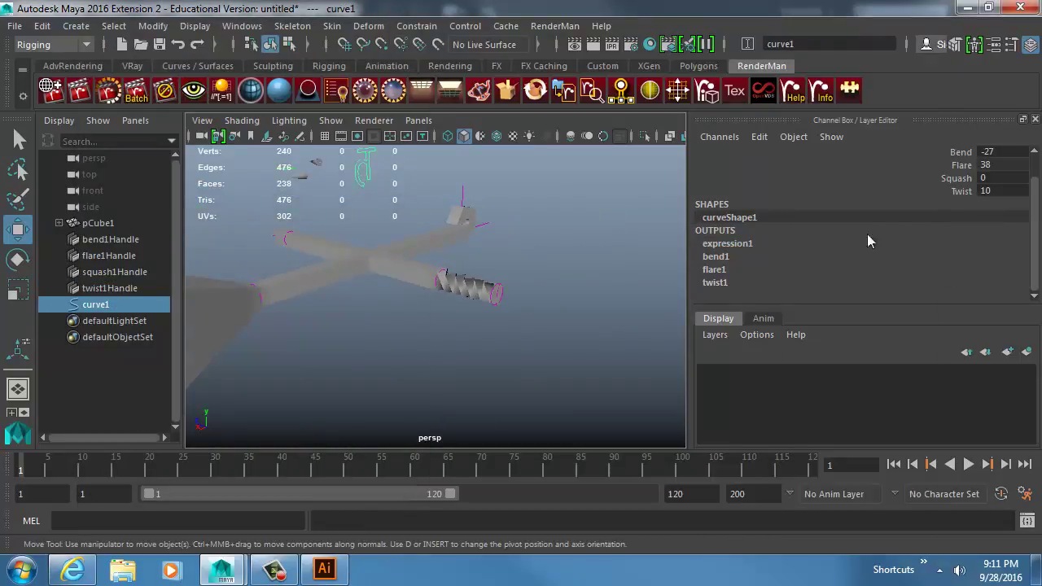
pyautogui.click(957, 190)
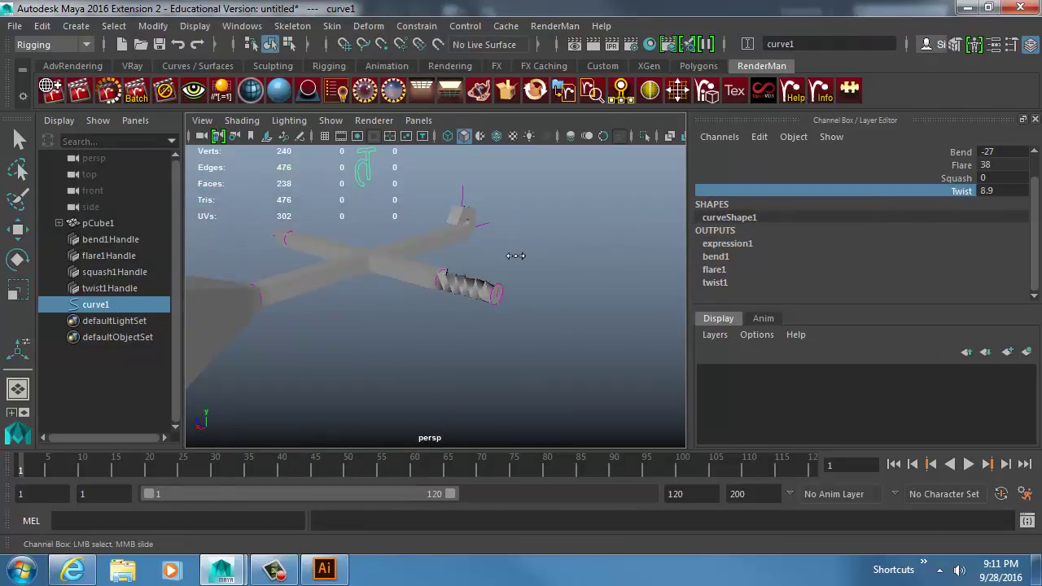
pyautogui.moveTo(512, 256); pyautogui.dragTo(661, 253, button='middle')
pyautogui.moveTo(503, 298); pyautogui.dragTo(525, 298, button='middle')
# Open Set Driven Key for the squash deformer at the opposite beam end, with squash1's Factor as the driven attribute
pyautogui.keyDown('alt'); pyautogui.moveTo(465, 297); pyautogui.dragTo(569, 302); pyautogui.keyUp('alt')
pyautogui.keyDown('alt'); pyautogui.moveTo(447, 328); pyautogui.dragTo(353, 312, button='right'); pyautogui.keyUp('alt')
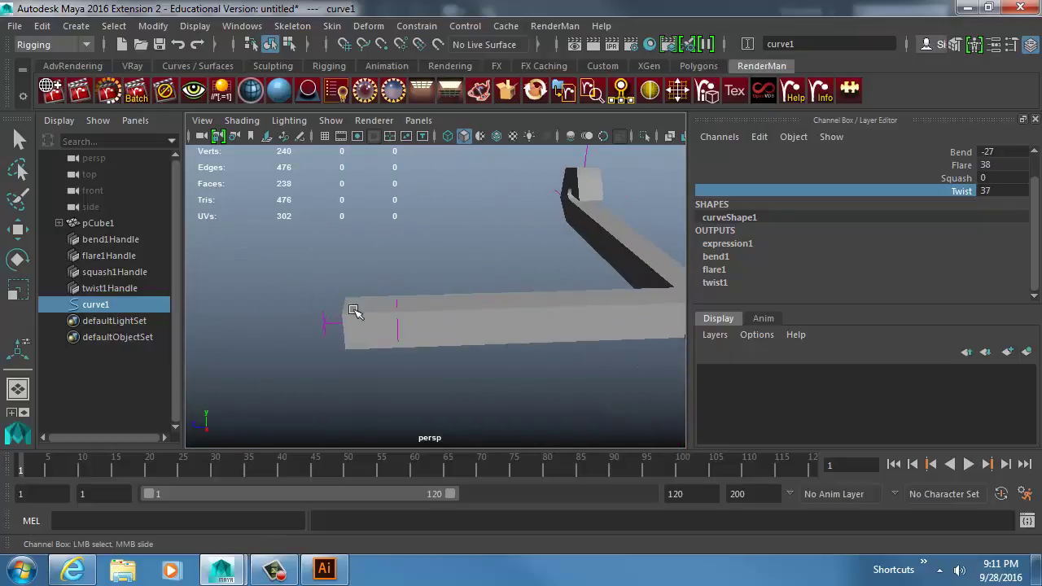
pyautogui.click(319, 358)
pyautogui.press('w')
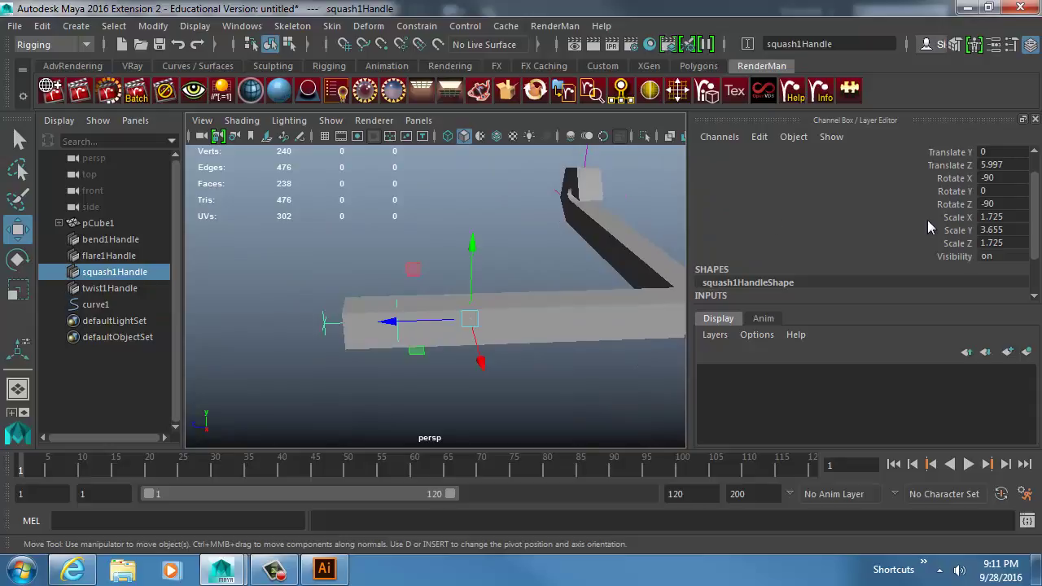
pyautogui.scroll(-2, 927, 219)
pyautogui.moveTo(970, 135); pyautogui.dragTo(254, 63)
pyautogui.keyDown('alt'); pyautogui.moveTo(479, 172); pyautogui.dragTo(614, 240, button='middle'); pyautogui.keyUp('alt')
pyautogui.click(743, 255)
pyautogui.scroll(-2, 743, 254)
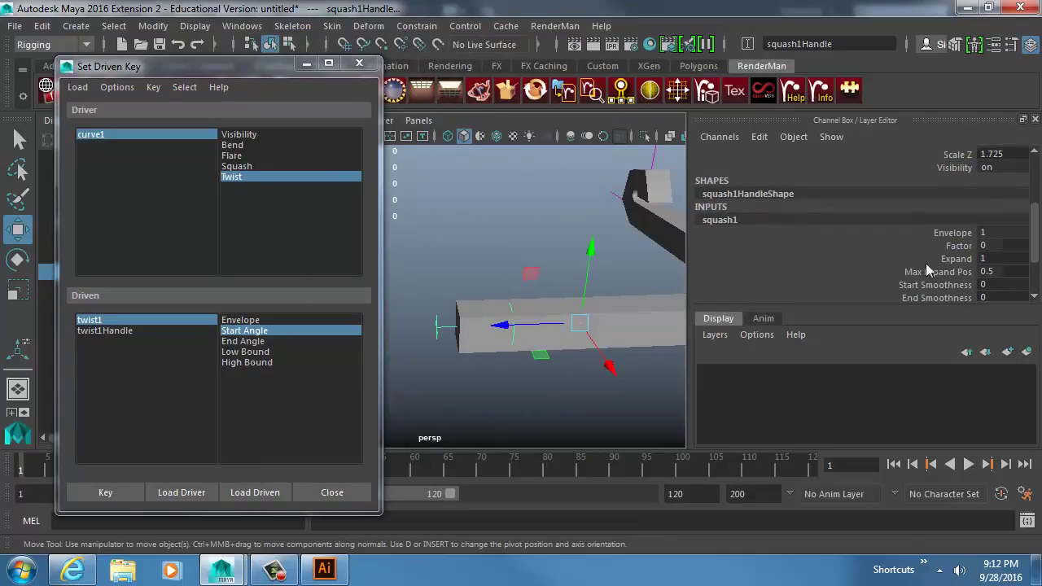
pyautogui.click(961, 246)
pyautogui.click(759, 137)
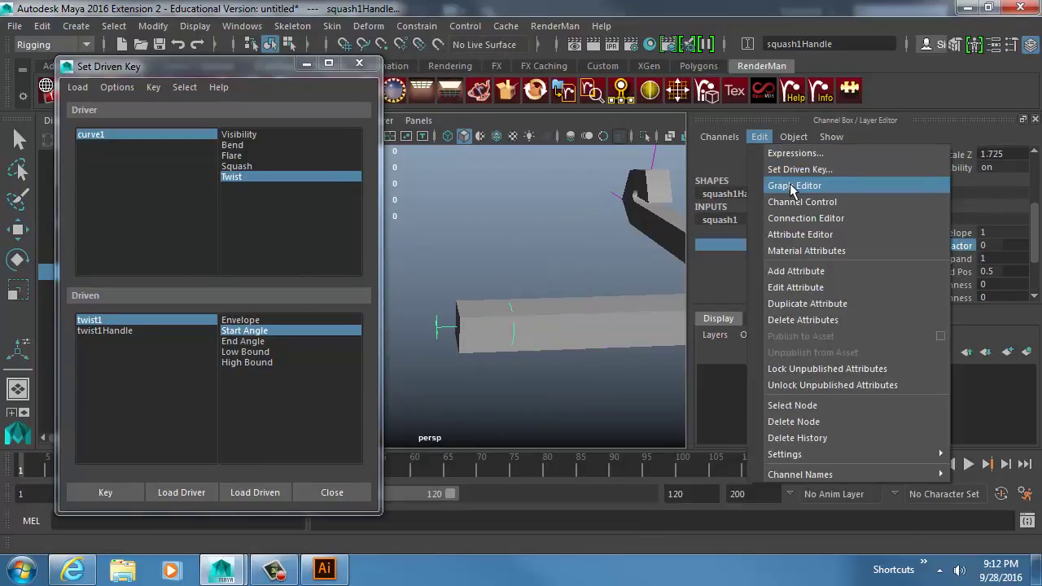
pyautogui.click(796, 169)
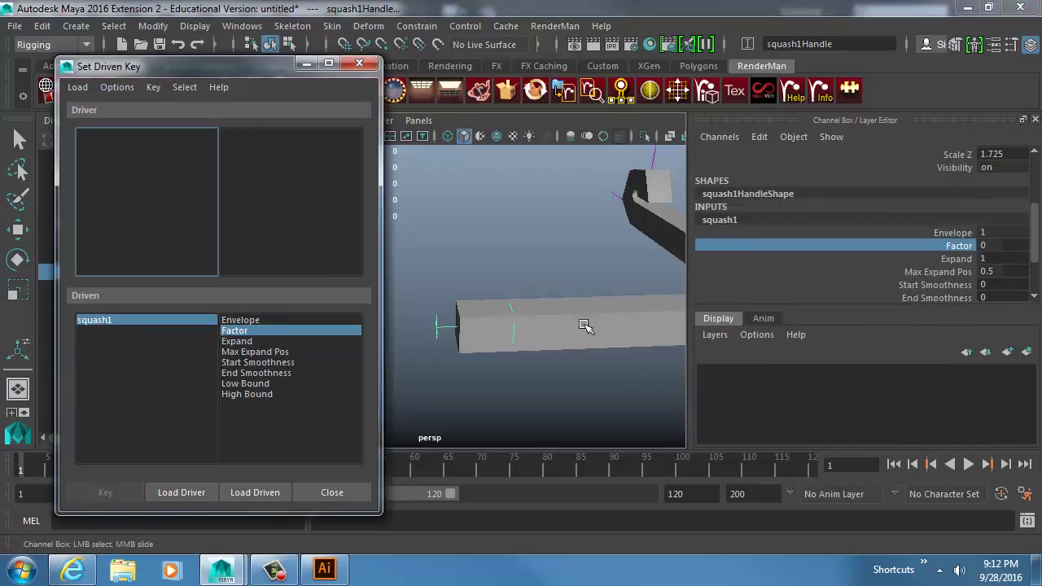
# Load curve1 as the driver with its Squash attribute and set the first driven key for squash1's Factor
pyautogui.keyDown('alt'); pyautogui.moveTo(607, 251); pyautogui.dragTo(566, 228); pyautogui.keyUp('alt')
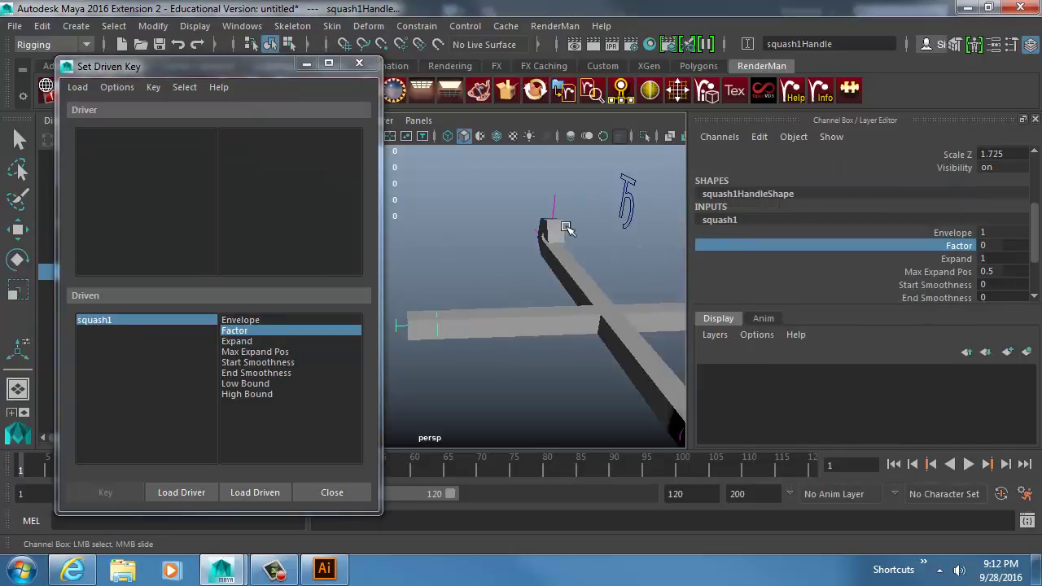
pyautogui.click(634, 183)
pyautogui.press('w')
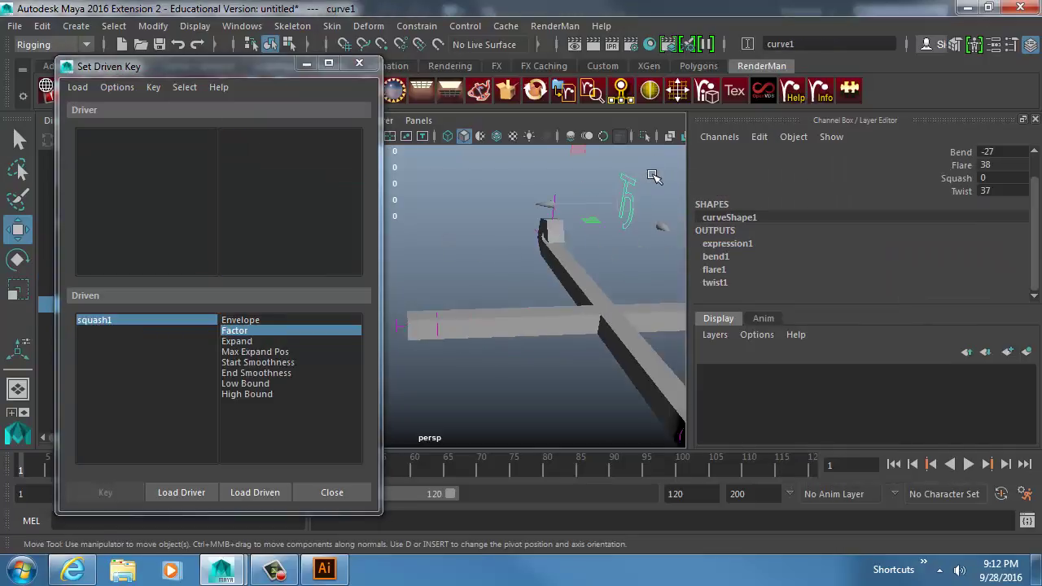
pyautogui.click(181, 493)
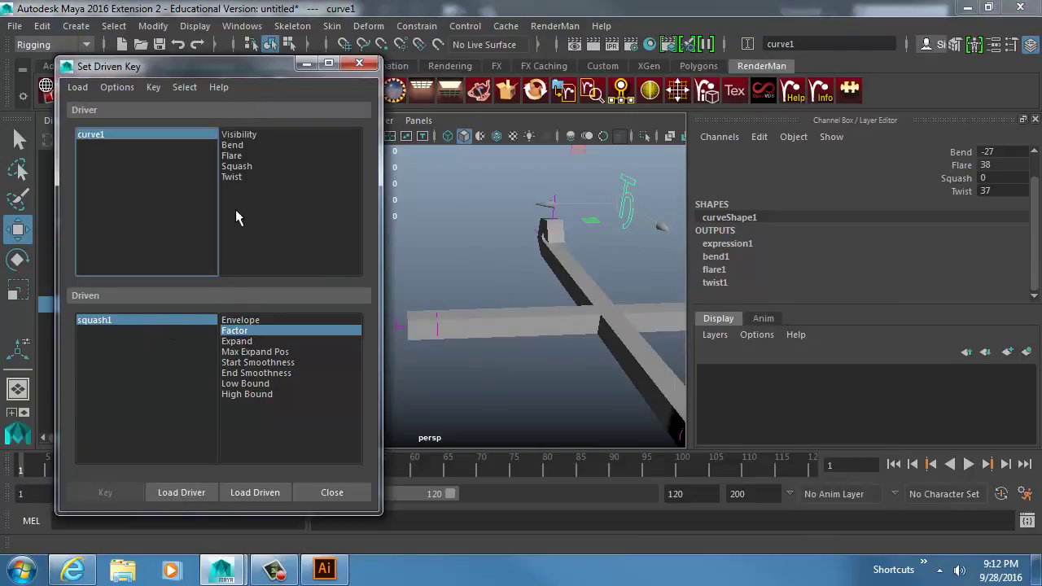
pyautogui.click(237, 168)
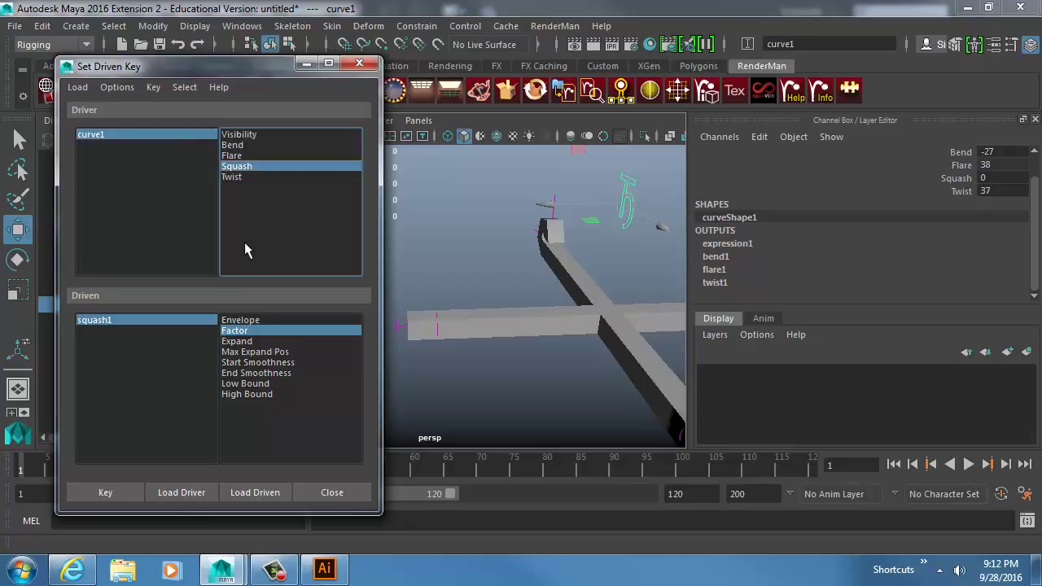
pyautogui.click(128, 132)
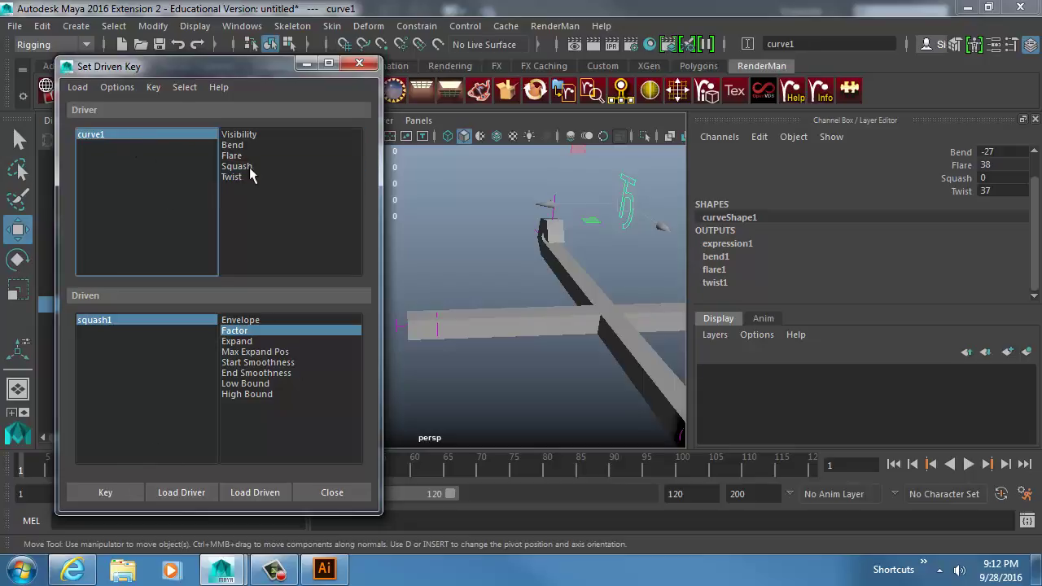
pyautogui.click(249, 166)
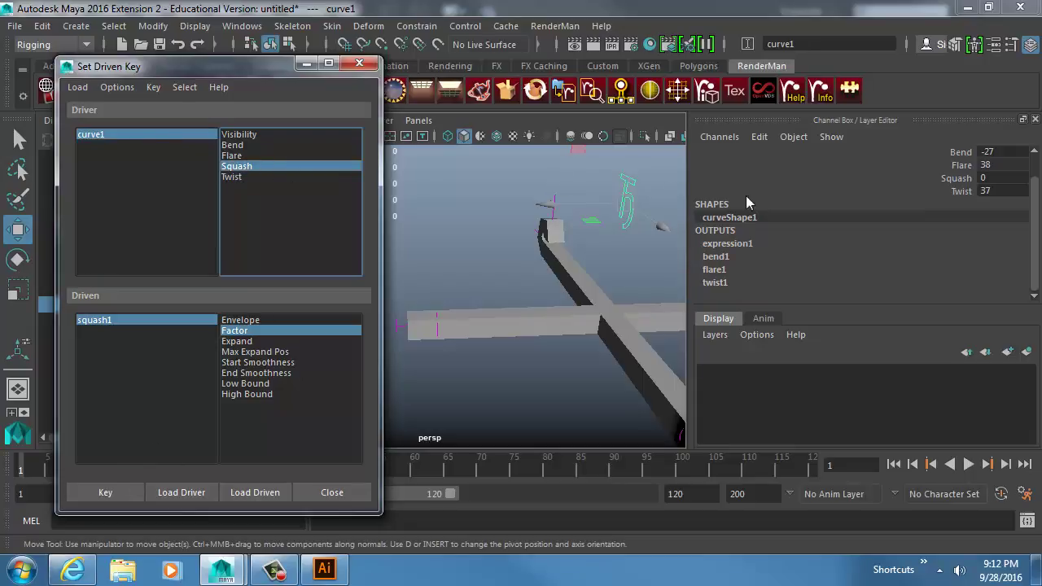
pyautogui.keyDown('alt'); pyautogui.moveTo(454, 329); pyautogui.dragTo(659, 325, button='right'); pyautogui.keyUp('alt')
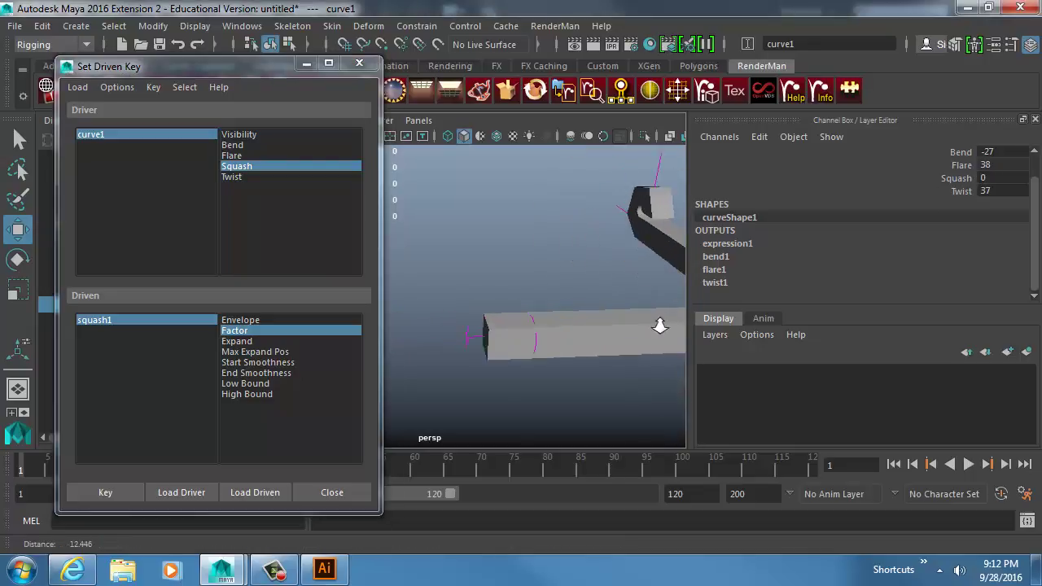
pyautogui.keyDown('alt'); pyautogui.moveTo(659, 325); pyautogui.dragTo(532, 302); pyautogui.keyUp('alt')
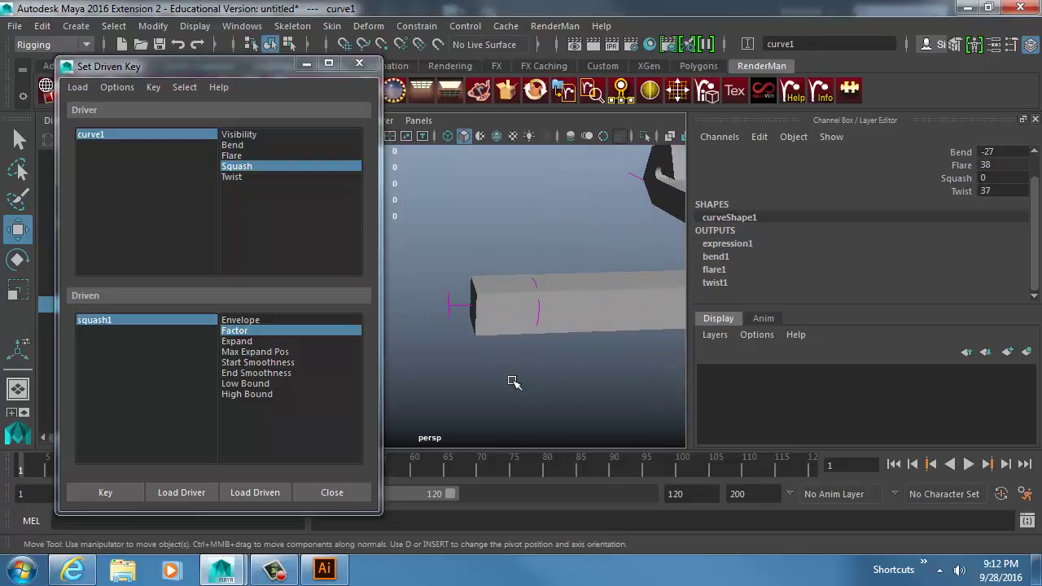
pyautogui.click(92, 494)
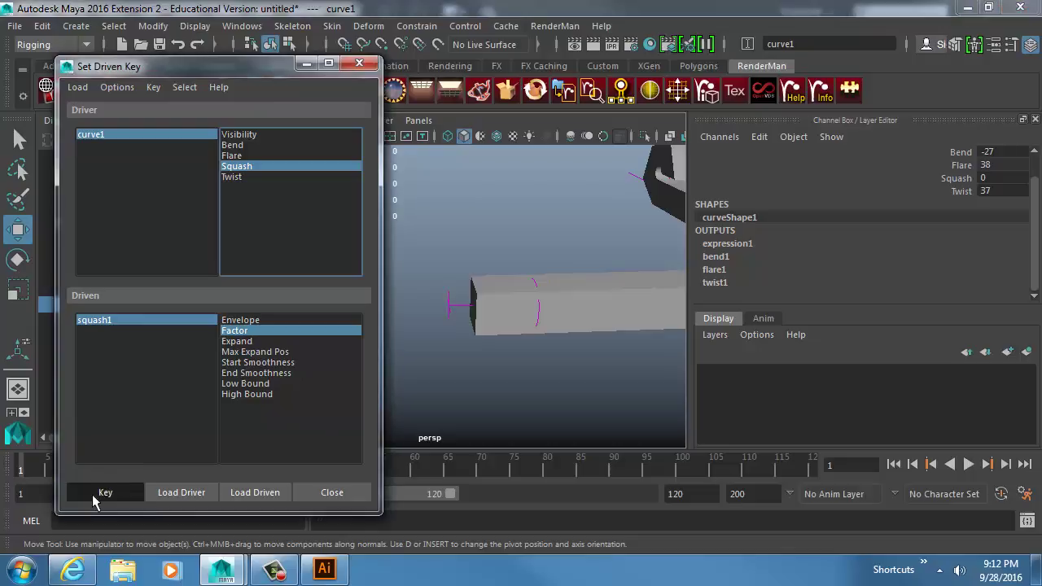
# Set curve1's Squash to 10 and key squash1's Factor at -1.7 as the second driven key
pyautogui.doubleClick(986, 178)
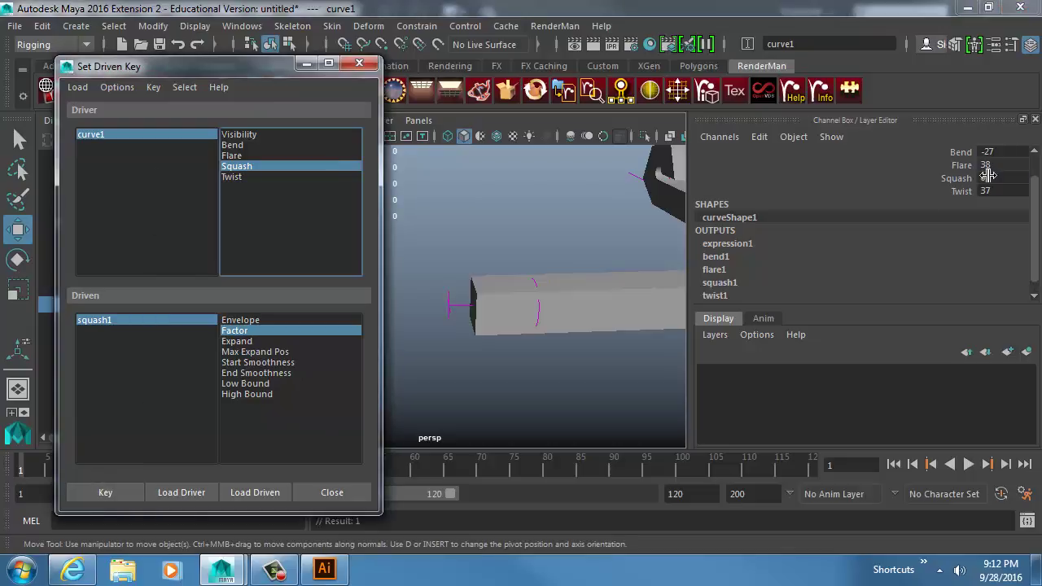
pyautogui.press('Return')
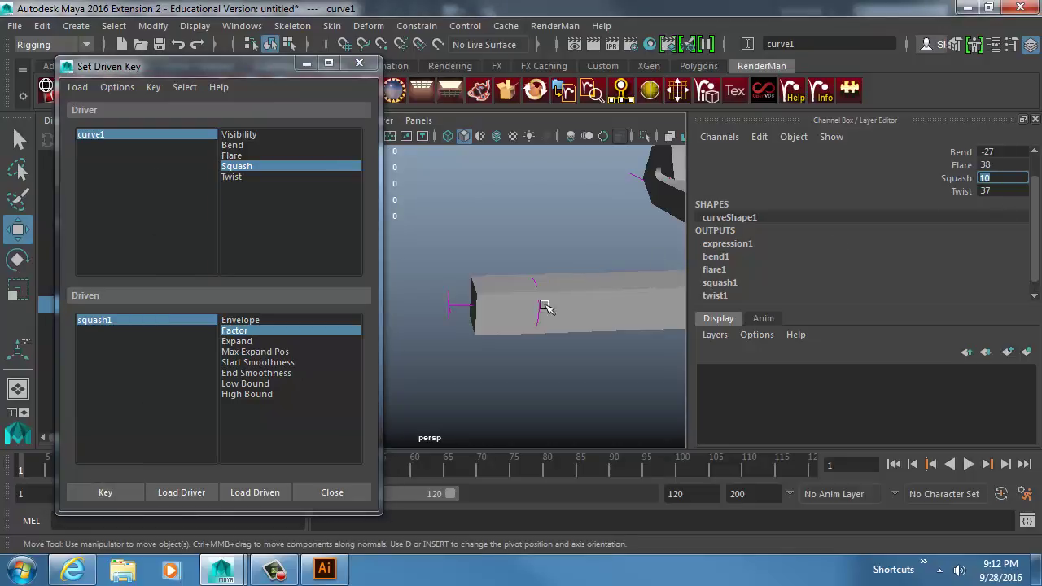
pyautogui.moveTo(460, 284); pyautogui.dragTo(452, 346)
pyautogui.scroll(-2, 928, 226)
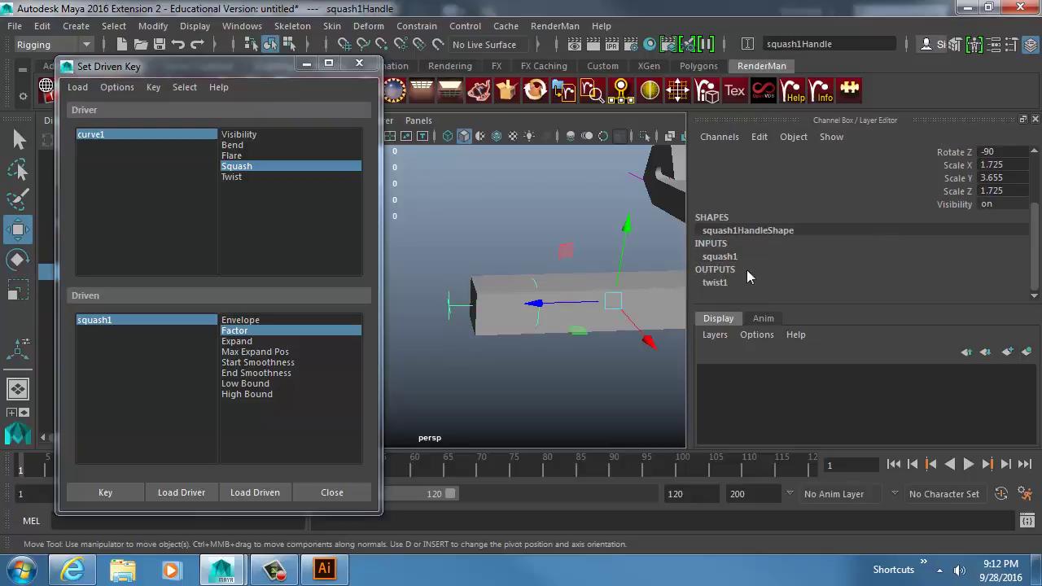
pyautogui.click(733, 257)
pyautogui.scroll(-2, 887, 242)
pyautogui.click(958, 209)
pyautogui.moveTo(525, 271)
pyautogui.mouseDown(button='middle')
pyautogui.moveTo(541, 273)
pyautogui.moveTo(514, 284)
pyautogui.mouseUp(button='middle')
pyautogui.keyDown('alt'); pyautogui.moveTo(558, 314); pyautogui.dragTo(538, 290); pyautogui.keyUp('alt')
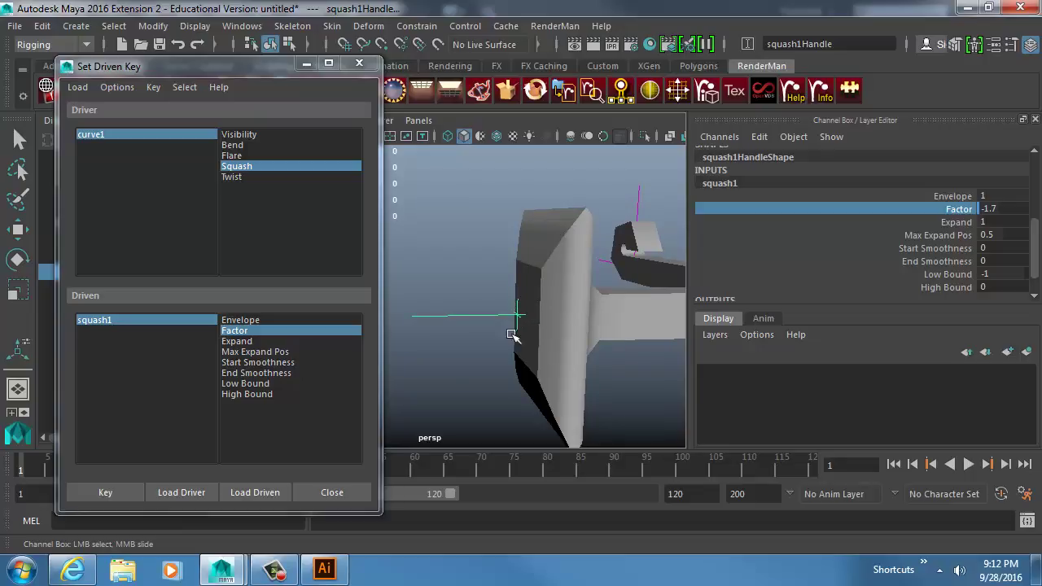
pyautogui.click(103, 495)
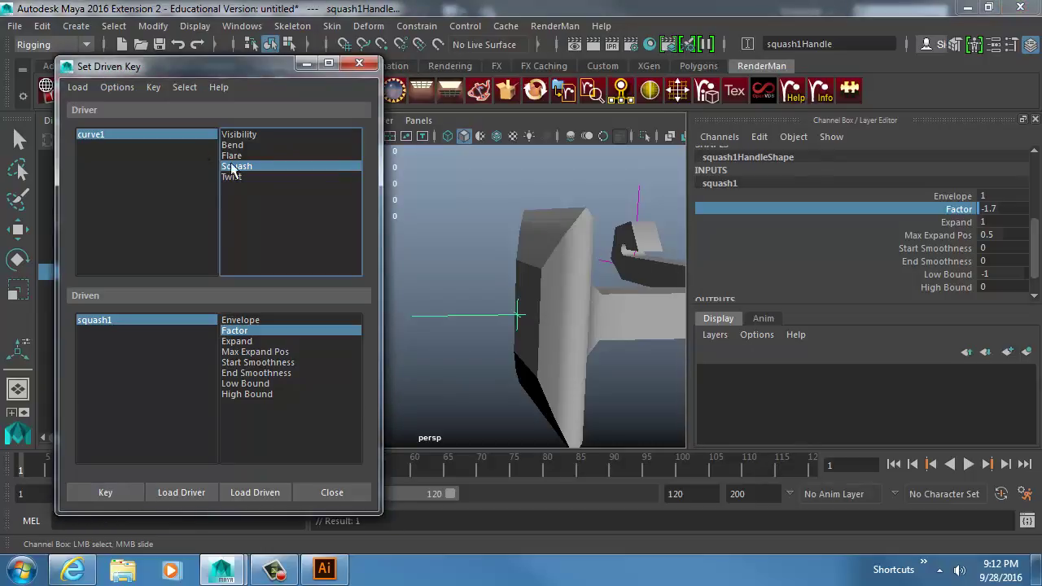
# Vary curve1's Squash to test the squashed beam end and set the attribute to -10
pyautogui.click(138, 134)
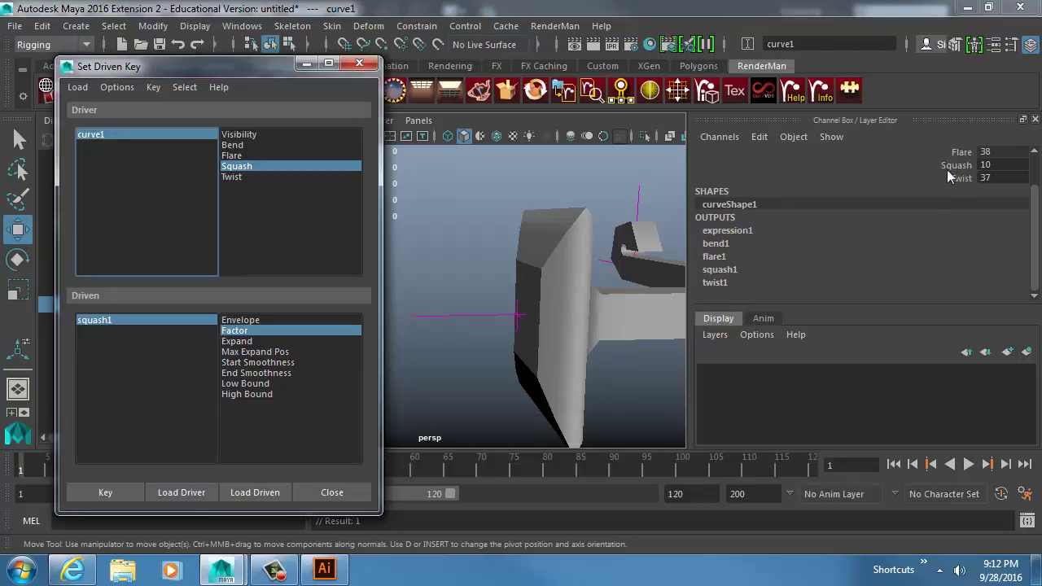
pyautogui.click(948, 165)
pyautogui.moveTo(593, 295); pyautogui.dragTo(399, 328, button='middle')
pyautogui.doubleClick(997, 165)
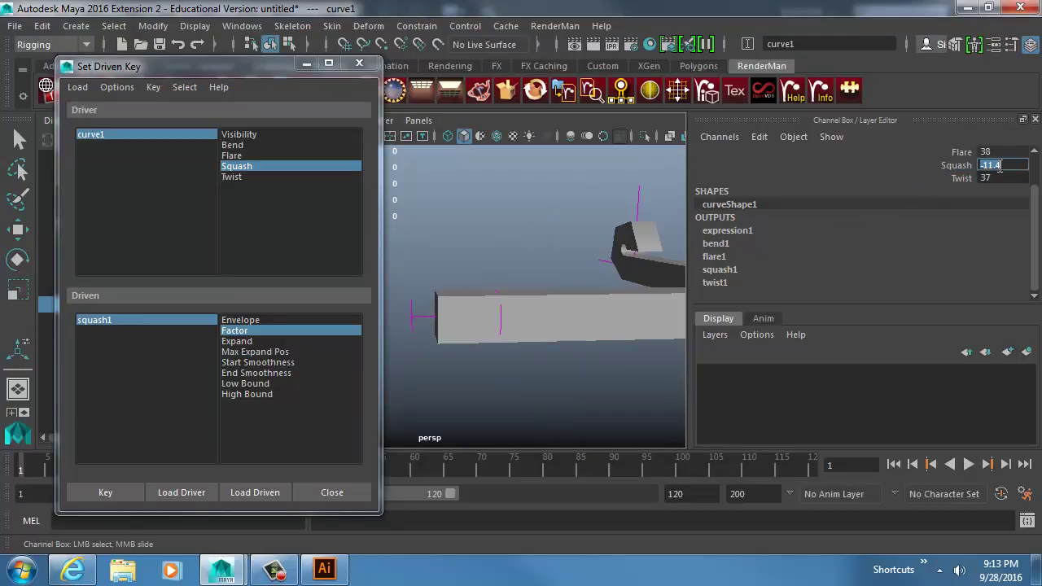
pyautogui.write('-10')
# Raise squash1's Factor to 2.1 and set a third driven key against curve1's Squash
pyautogui.click(186, 321)
pyautogui.press('w')
pyautogui.click(423, 299)
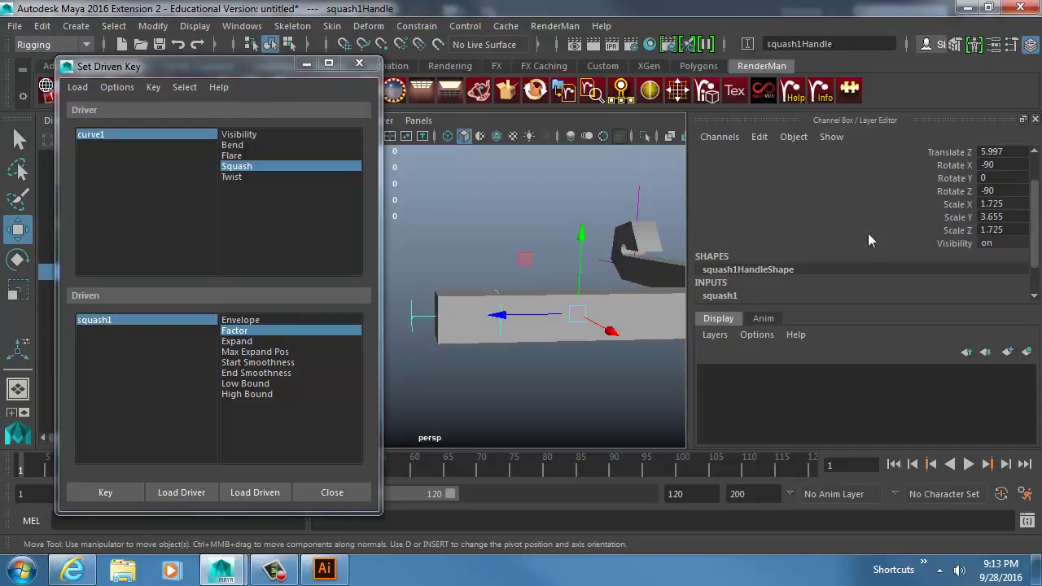
pyautogui.scroll(-2, 867, 233)
pyautogui.click(804, 259)
pyautogui.click(940, 281)
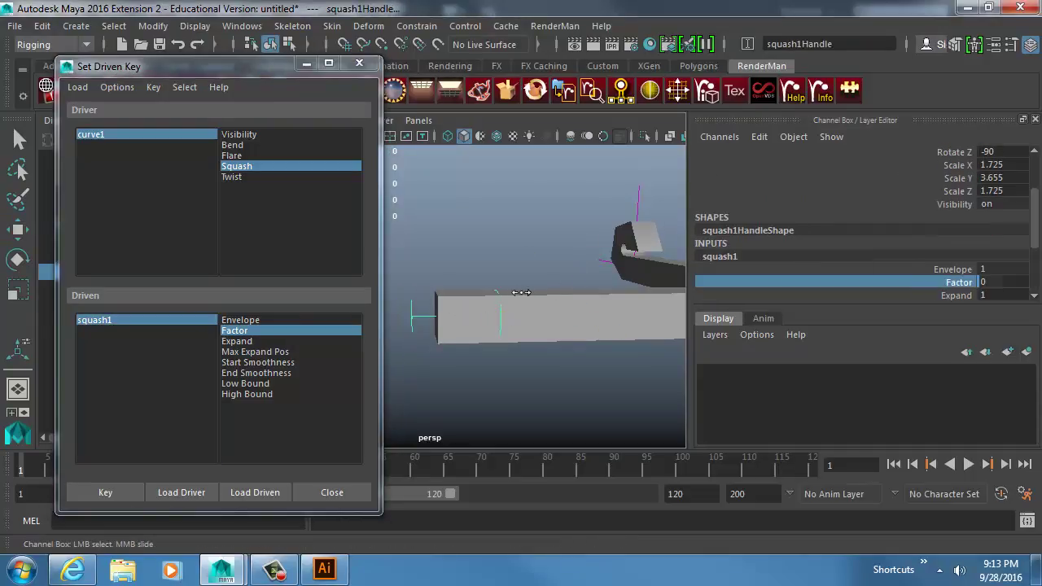
pyautogui.moveTo(522, 293); pyautogui.dragTo(538, 296, button='middle')
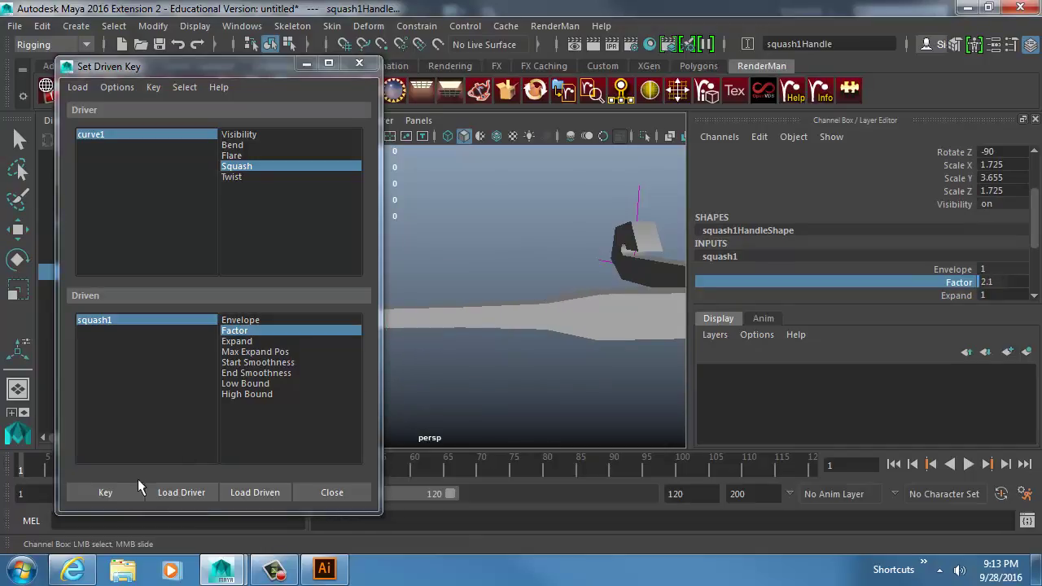
pyautogui.click(128, 486)
# Select curve1 and vary its Squash value to test the driven squash on the beam, ending at 2
pyautogui.keyDown('alt'); pyautogui.moveTo(485, 326); pyautogui.dragTo(569, 301); pyautogui.keyUp('alt')
pyautogui.click(663, 206)
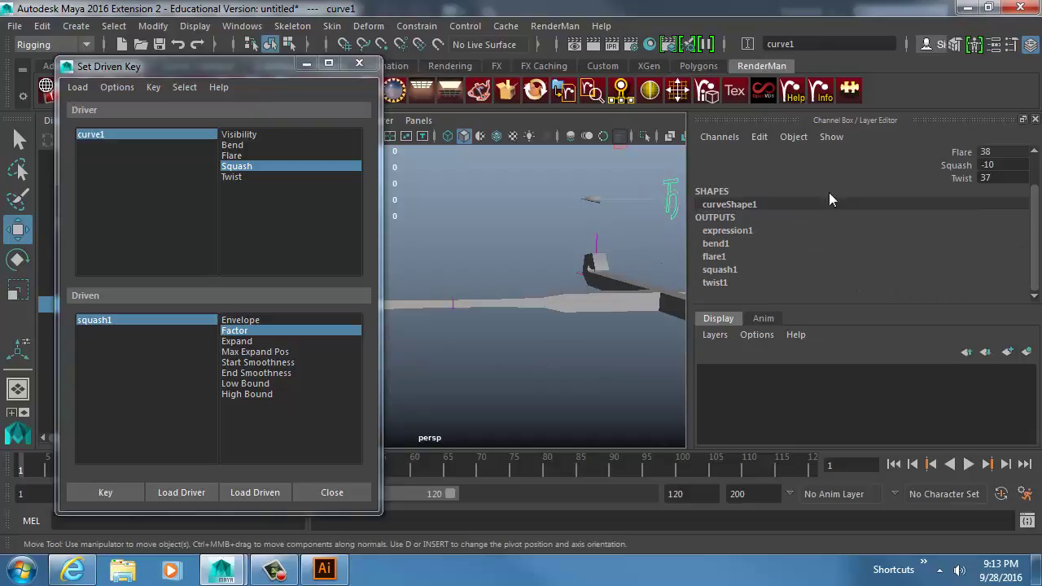
pyautogui.click(944, 165)
pyautogui.moveTo(580, 254); pyautogui.dragTo(681, 331, button='middle')
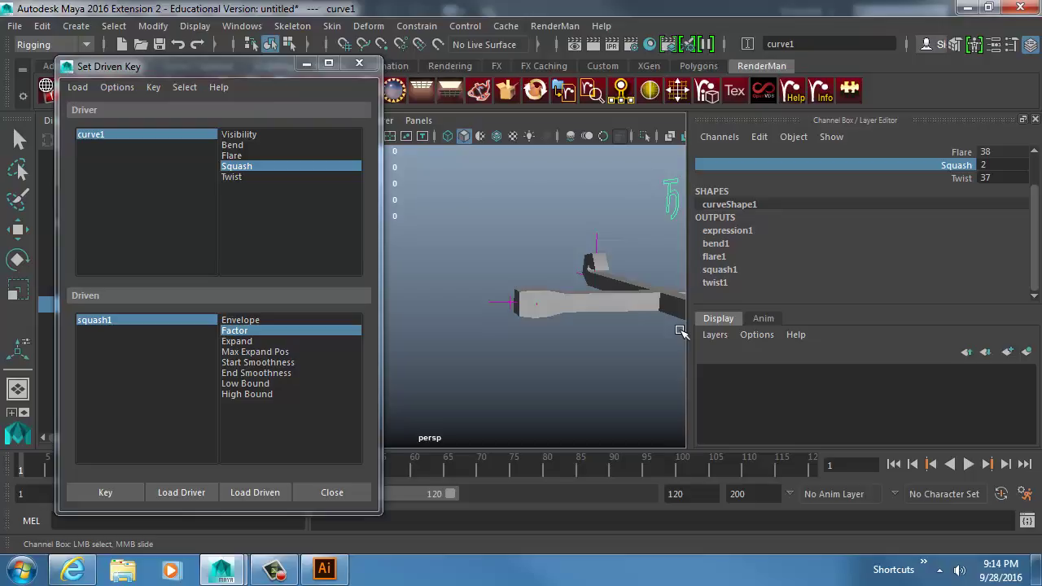
# Look over the rigged beam ends, the squash handle and the control curve from several angles
pyautogui.moveTo(252, 335); pyautogui.dragTo(256, 385)
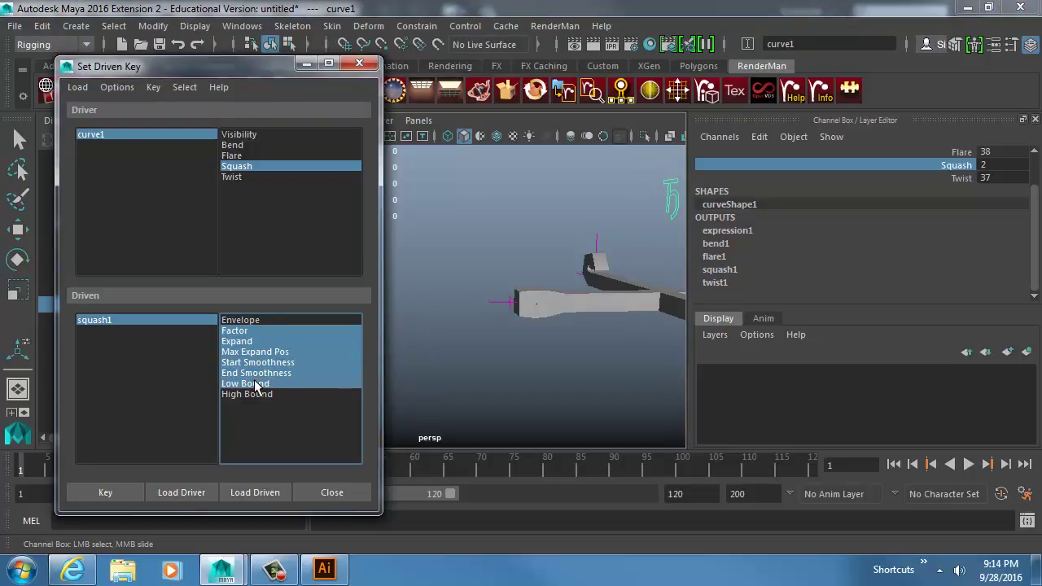
pyautogui.click(547, 220)
pyautogui.keyDown('alt'); pyautogui.moveTo(568, 268); pyautogui.dragTo(472, 272, button='middle'); pyautogui.keyUp('alt')
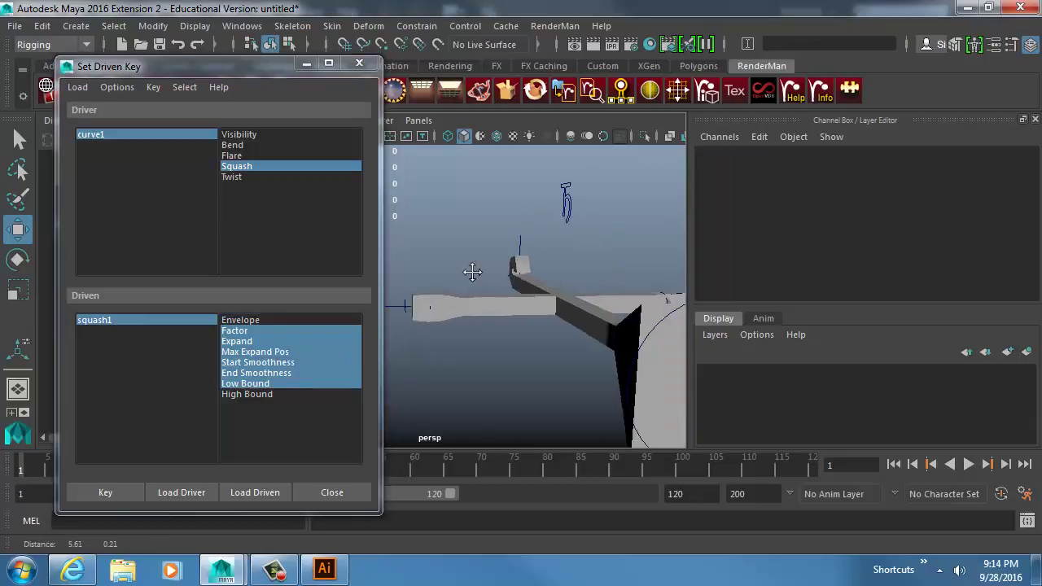
pyautogui.keyDown('alt'); pyautogui.moveTo(472, 272); pyautogui.dragTo(586, 272, button='right'); pyautogui.keyUp('alt')
pyautogui.keyDown('alt'); pyautogui.moveTo(586, 272); pyautogui.dragTo(518, 311, button='middle'); pyautogui.keyUp('alt')
pyautogui.click(542, 213)
pyautogui.keyDown('alt'); pyautogui.moveTo(493, 268); pyautogui.dragTo(566, 239, button='middle'); pyautogui.keyUp('alt')
pyautogui.click(507, 293)
pyautogui.moveTo(558, 294); pyautogui.dragTo(436, 351)
pyautogui.hotkey('ctrl', 'z')
pyautogui.keyDown('alt'); pyautogui.moveTo(529, 345); pyautogui.dragTo(579, 382); pyautogui.keyUp('alt')
pyautogui.keyDown('alt'); pyautogui.moveTo(578, 382); pyautogui.dragTo(554, 314, button='right'); pyautogui.keyUp('alt')
pyautogui.keyDown('alt'); pyautogui.moveTo(554, 314); pyautogui.dragTo(523, 349, button='middle'); pyautogui.keyUp('alt')
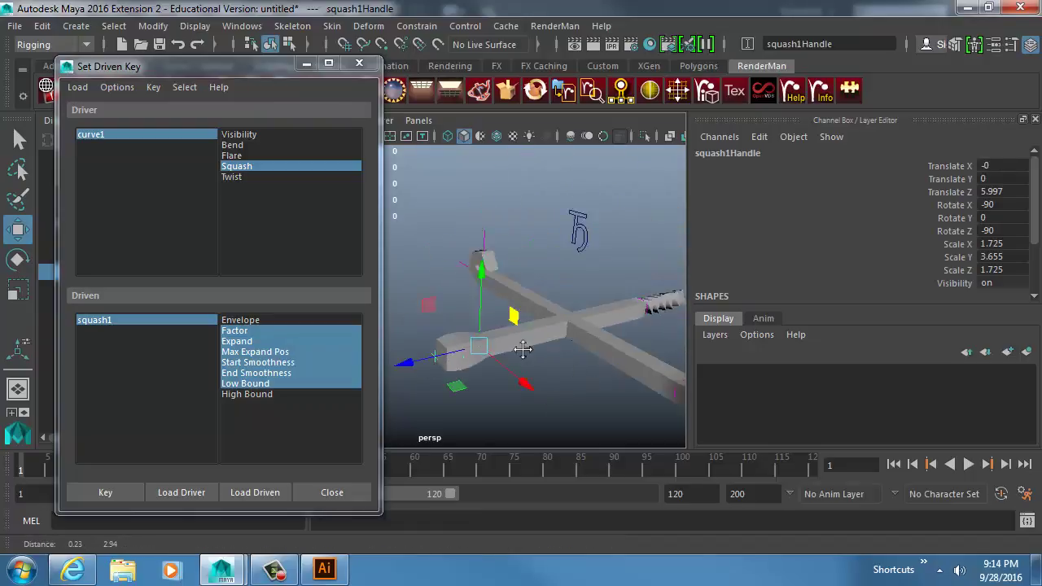
pyautogui.keyDown('alt'); pyautogui.moveTo(522, 349); pyautogui.dragTo(525, 309); pyautogui.keyUp('alt')
pyautogui.click(570, 275)
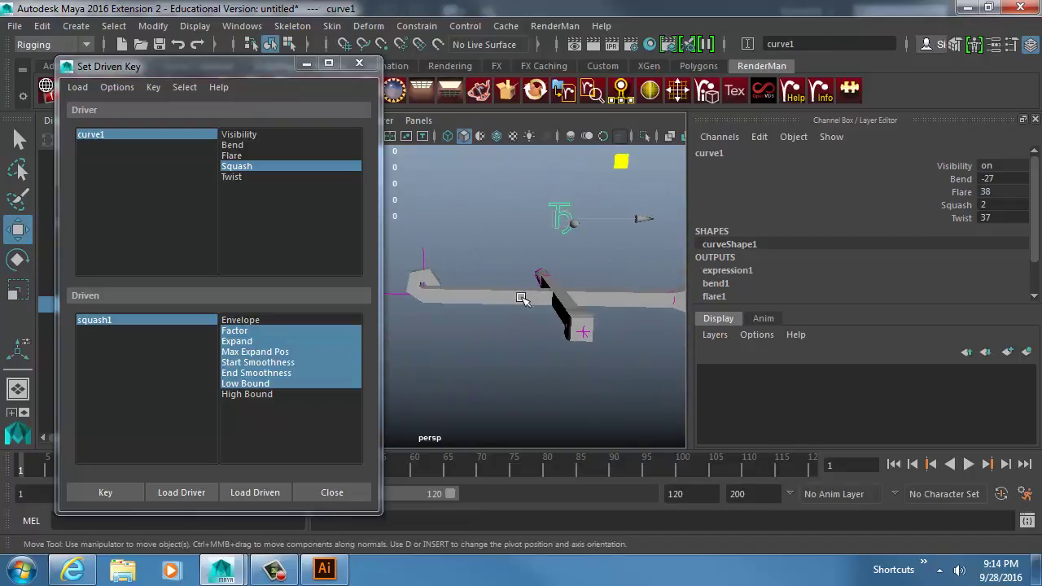
# Close Set Driven Key and create a polygon sphere, moving it away from the beam to Translate X -34.33
pyautogui.click(359, 64)
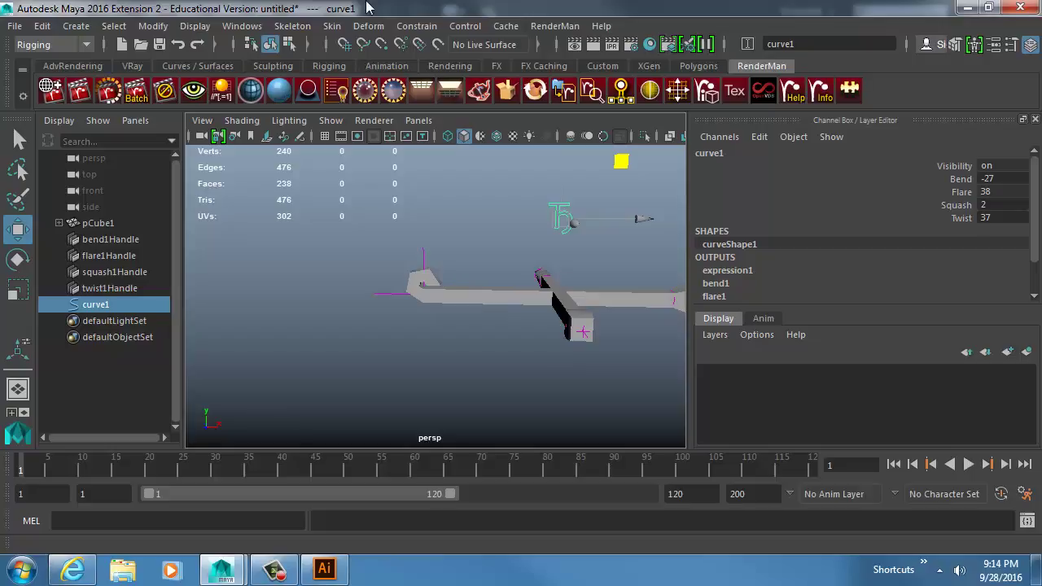
pyautogui.keyDown('alt'); pyautogui.moveTo(358, 271); pyautogui.dragTo(569, 247, button='middle'); pyautogui.keyUp('alt')
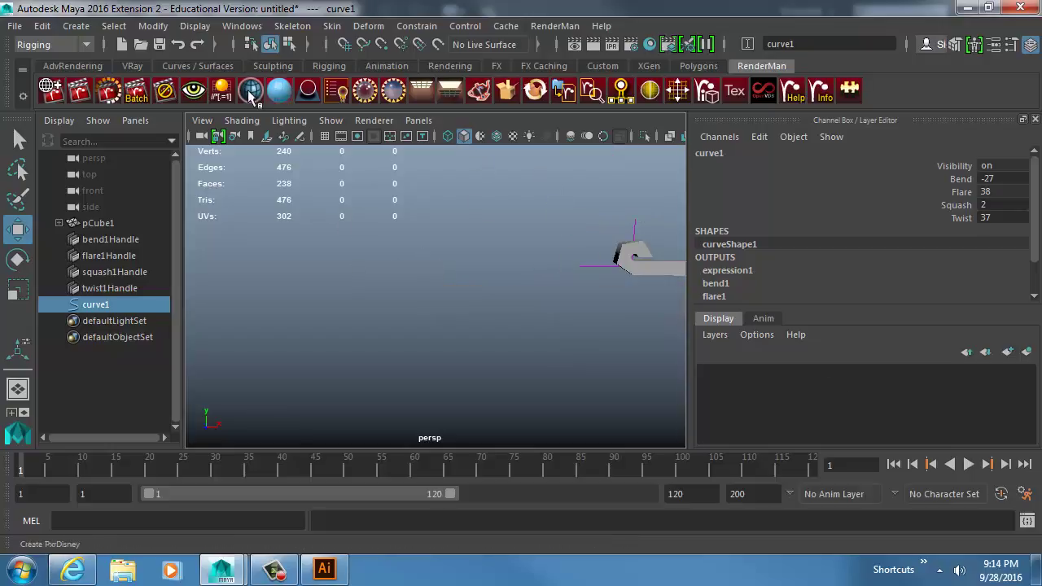
pyautogui.click(76, 26)
pyautogui.moveTo(162, 83)
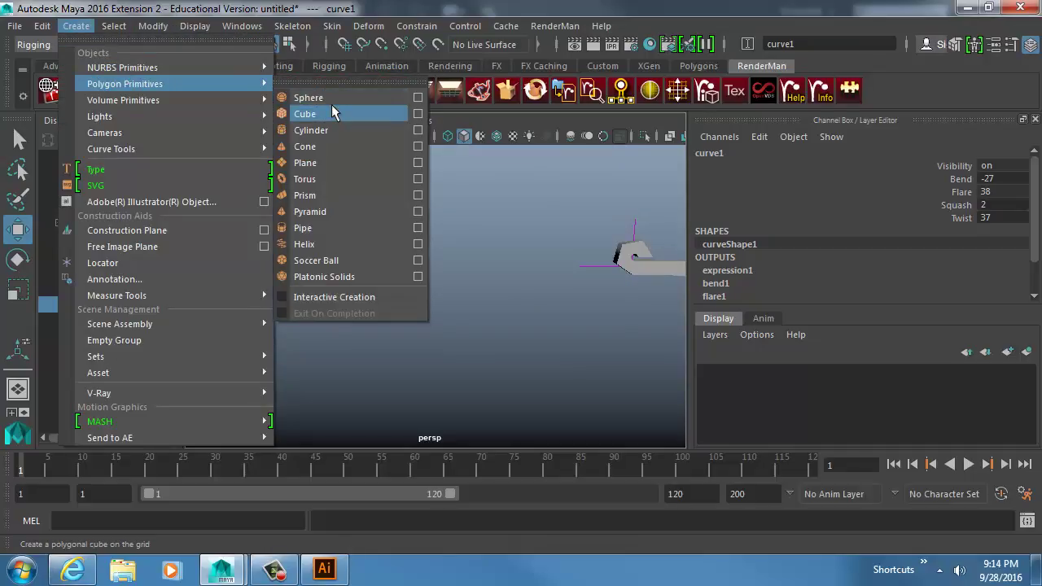
pyautogui.click(309, 98)
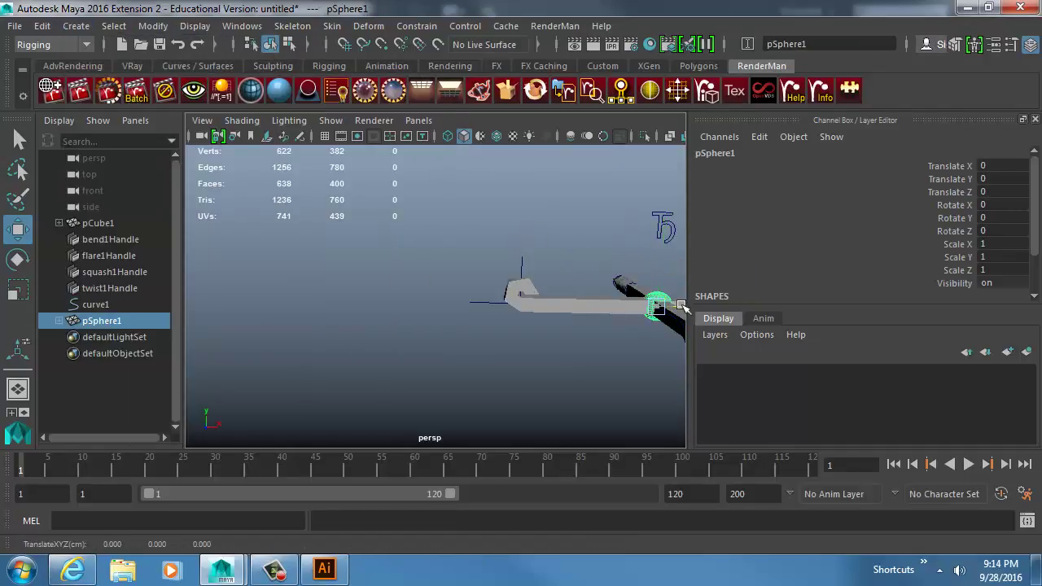
pyautogui.moveTo(681, 306); pyautogui.dragTo(203, 264)
pyautogui.press('f')
pyautogui.scroll(-1, 486, 259)
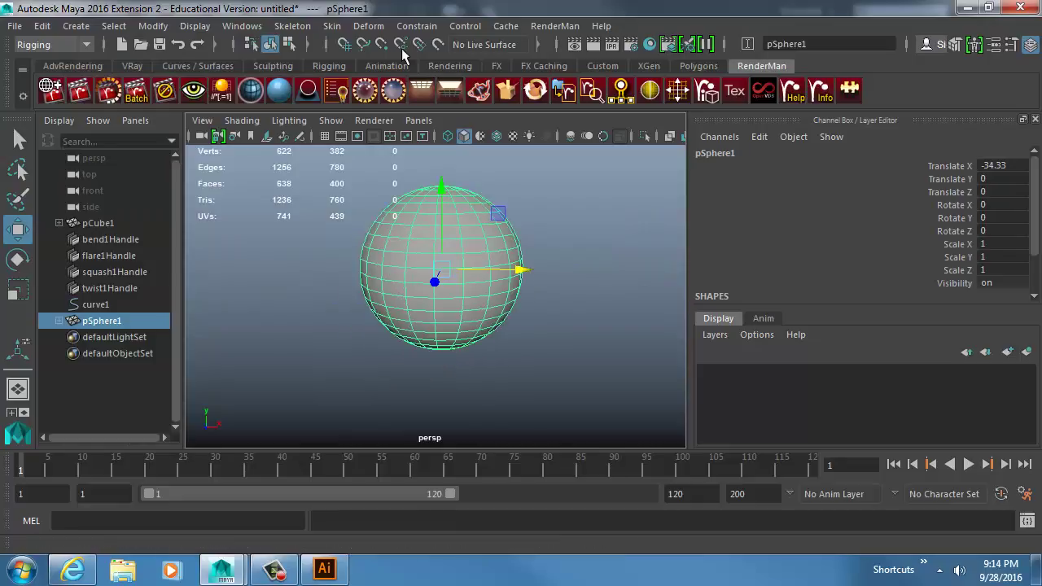
# Add a nonlinear Squash deformer to the sphere
pyautogui.click(368, 26)
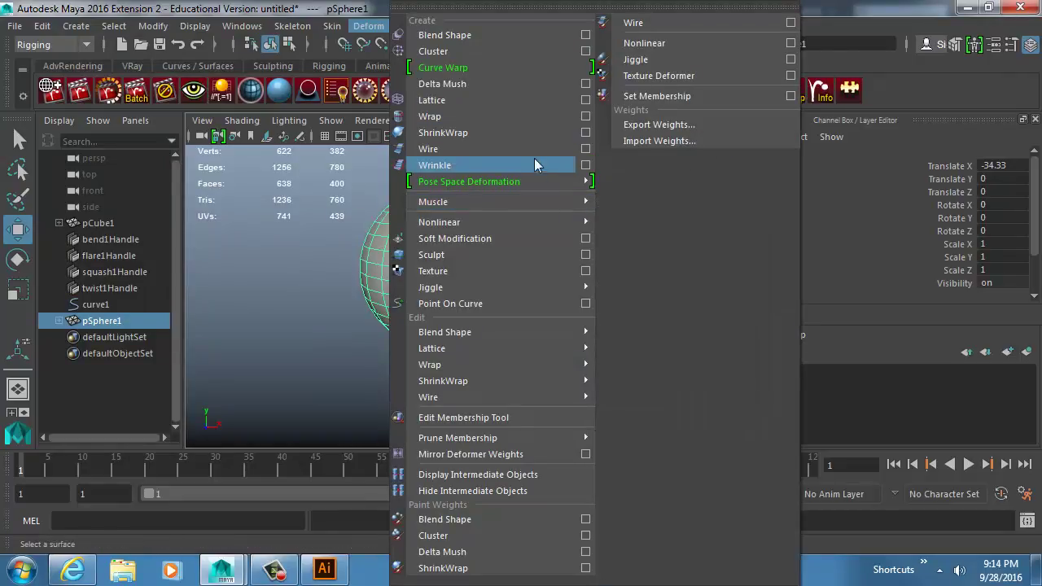
pyautogui.moveTo(508, 201)
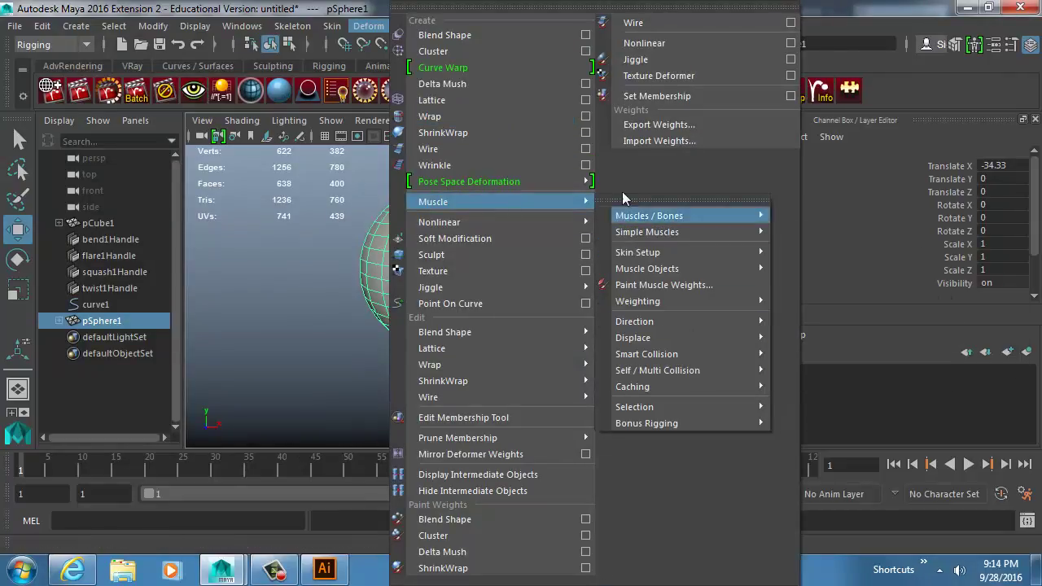
pyautogui.moveTo(551, 226)
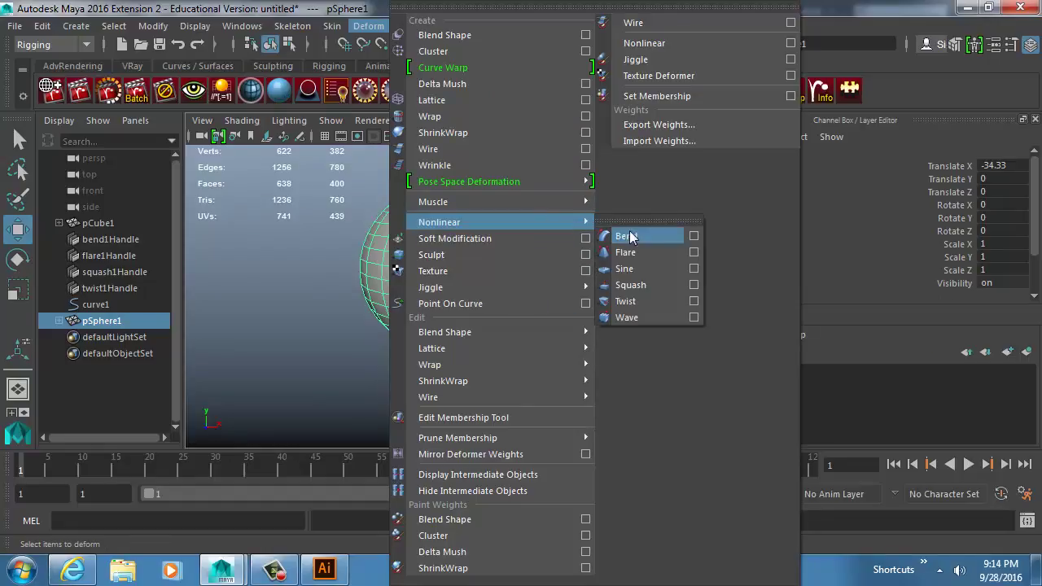
pyautogui.click(630, 285)
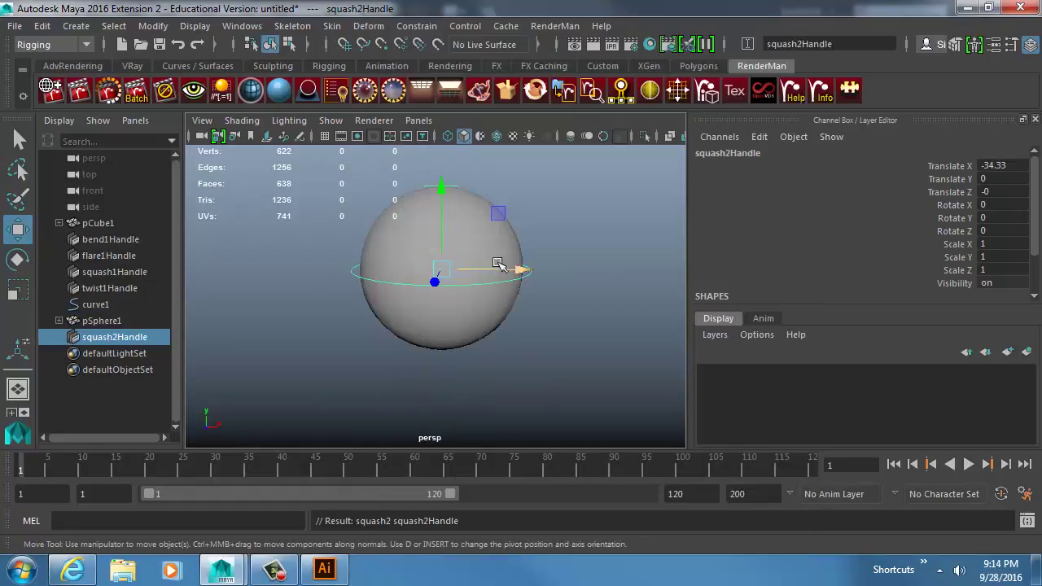
# Lower the squash handle to the sphere's base at Translate Y -0.971 and stretch it to Scale Y 2.035
pyautogui.moveTo(389, 225); pyautogui.dragTo(427, 272)
pyautogui.moveTo(427, 271); pyautogui.dragTo(427, 280, button='middle')
pyautogui.press('r')
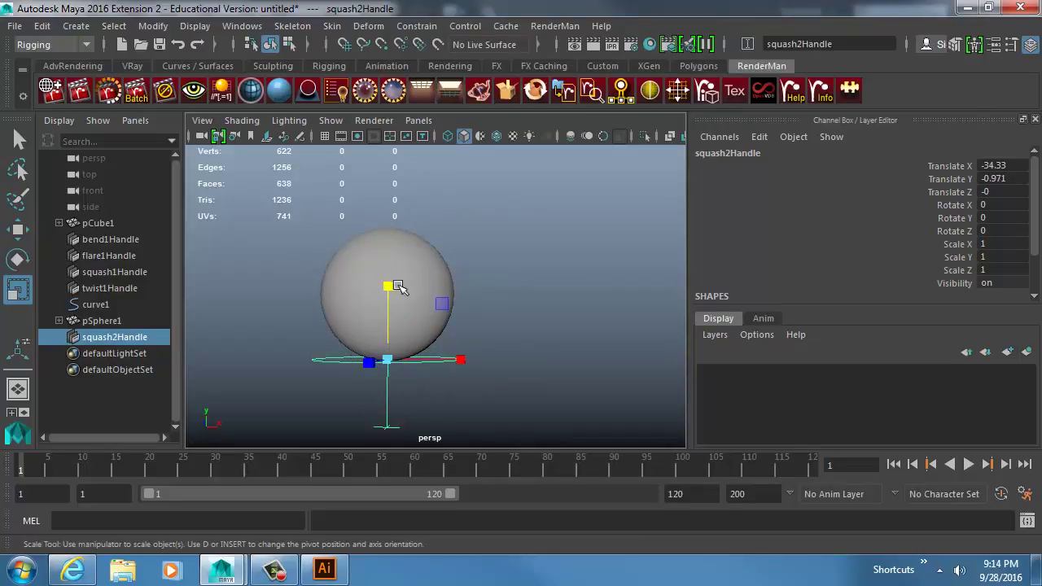
pyautogui.moveTo(387, 284); pyautogui.dragTo(386, 216)
pyautogui.keyDown('alt'); pyautogui.moveTo(506, 257); pyautogui.dragTo(476, 259); pyautogui.keyUp('alt')
pyautogui.moveTo(475, 254); pyautogui.dragTo(474, 249, button='middle')
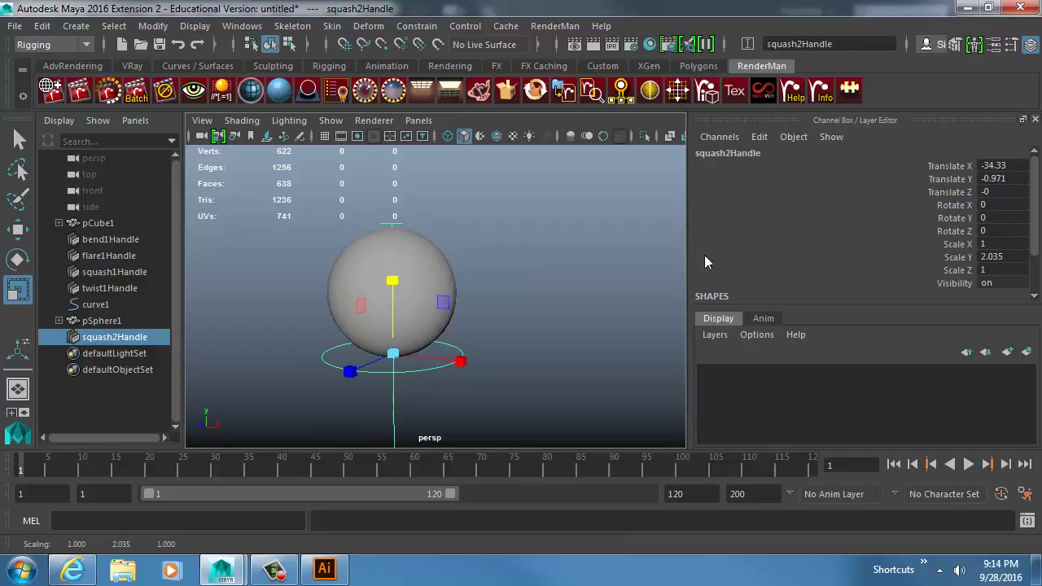
# Set squash2's Low Bound to 0 and make its Factor the active channel
pyautogui.scroll(-2, 914, 286)
pyautogui.click(910, 282)
pyautogui.scroll(-2, 985, 261)
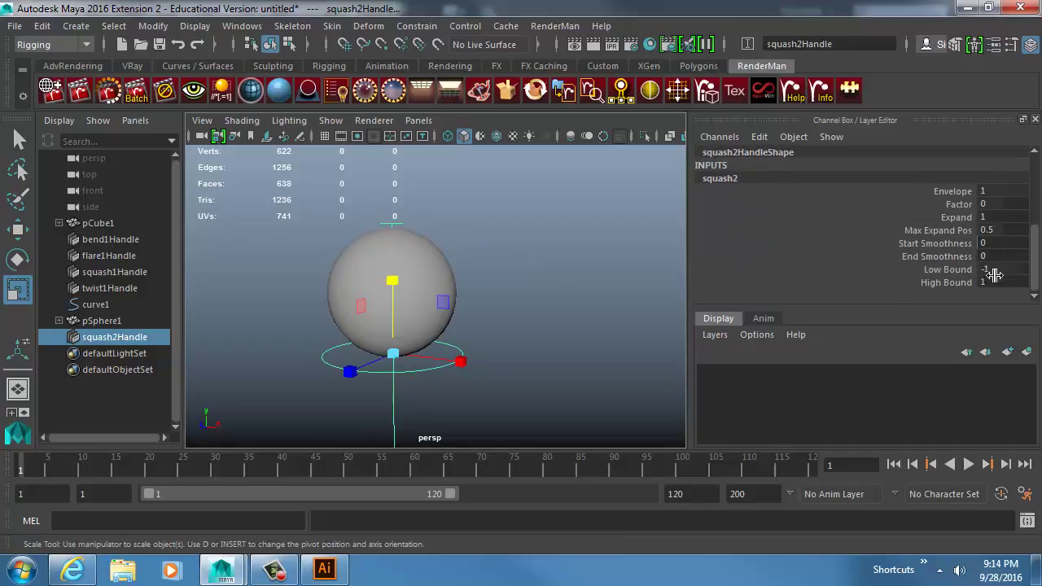
pyautogui.click(995, 268)
pyautogui.write('0')
pyautogui.press('Return')
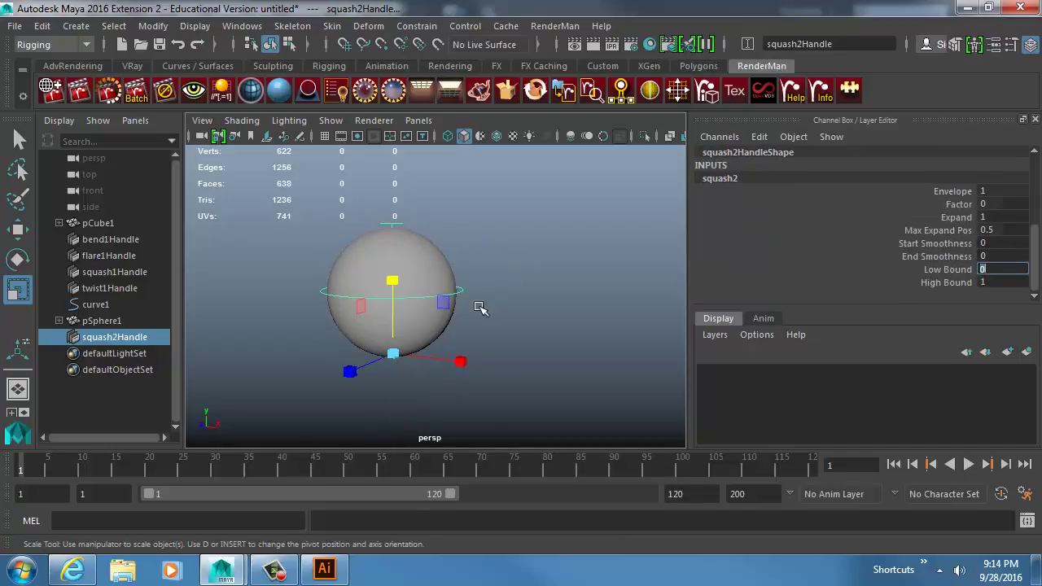
pyautogui.click(945, 205)
pyautogui.moveTo(505, 246); pyautogui.dragTo(503, 305, button='middle')
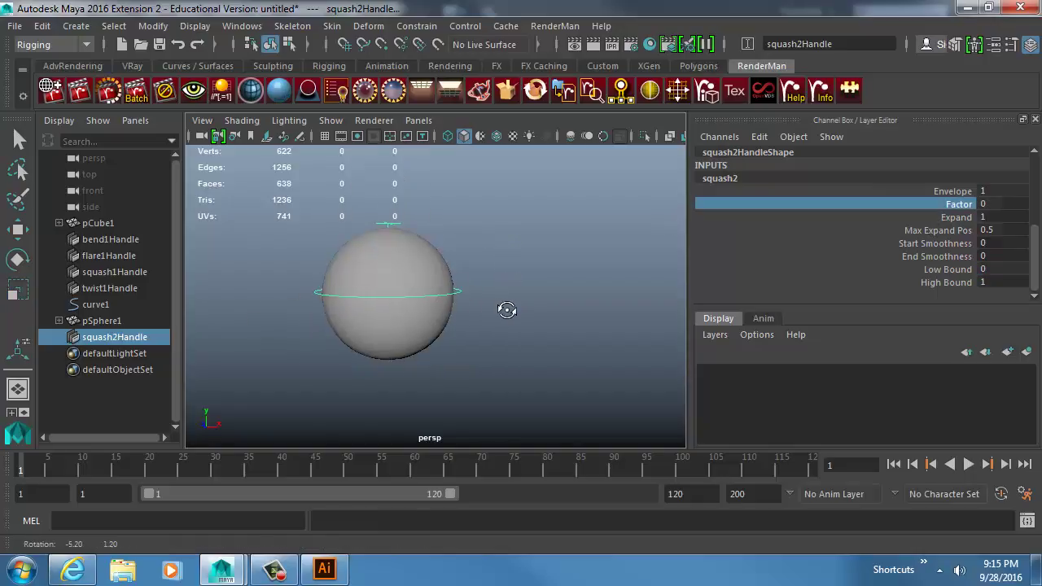
# Try moving the sphere down and up along Y relative to its squash handle, undoing each move
pyautogui.press('w')
pyautogui.click(396, 261)
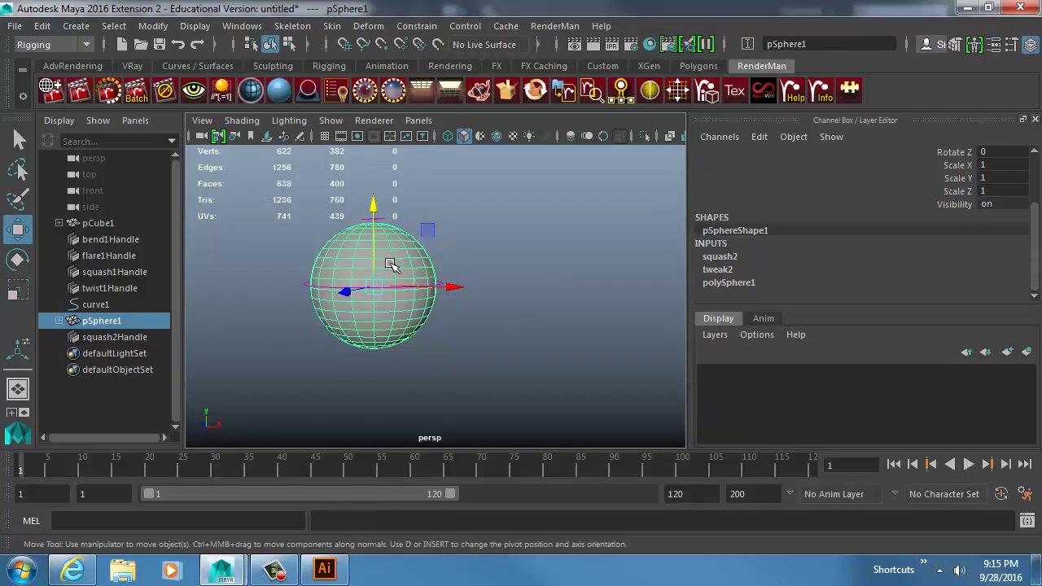
pyautogui.moveTo(372, 203); pyautogui.dragTo(369, 251)
pyautogui.hotkey('ctrl', 'z')
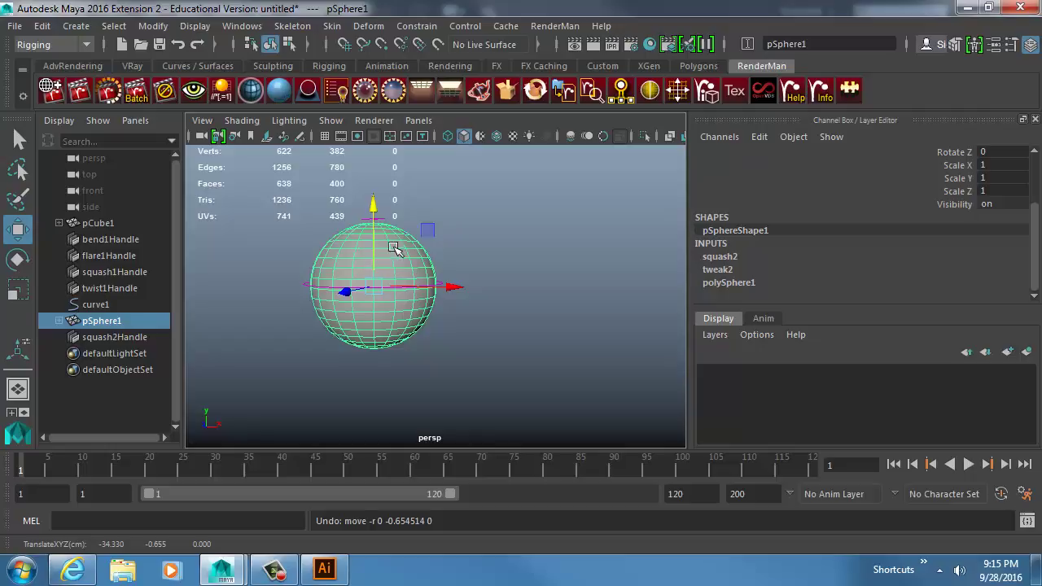
pyautogui.keyDown('alt'); pyautogui.moveTo(394, 215); pyautogui.dragTo(381, 171); pyautogui.keyUp('alt')
pyautogui.hotkey('ctrl', 'z')
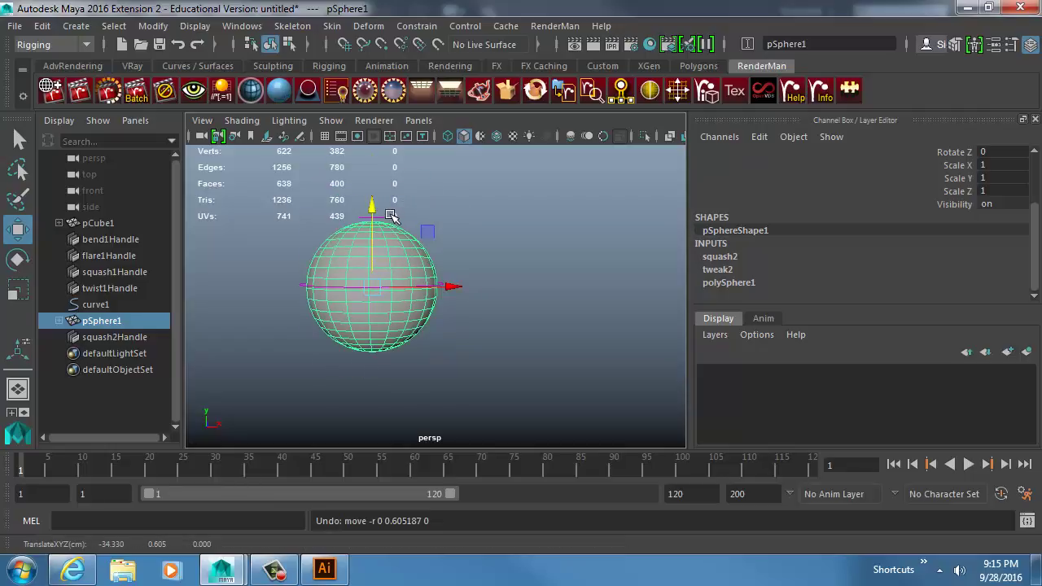
pyautogui.keyDown('alt'); pyautogui.moveTo(430, 196); pyautogui.dragTo(426, 213, button='middle'); pyautogui.keyUp('alt')
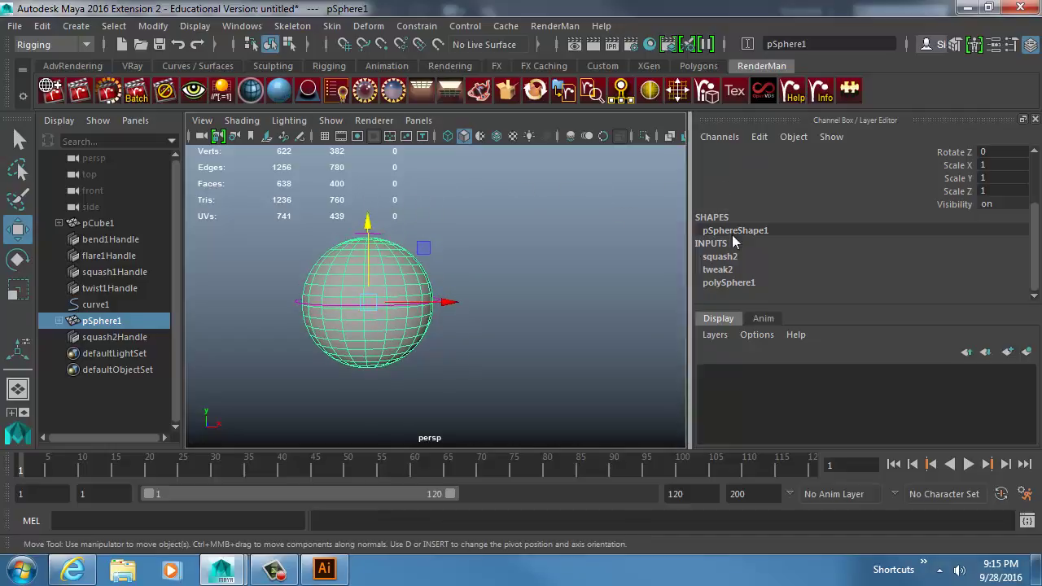
pyautogui.scroll(3, 814, 228)
pyautogui.click(935, 179)
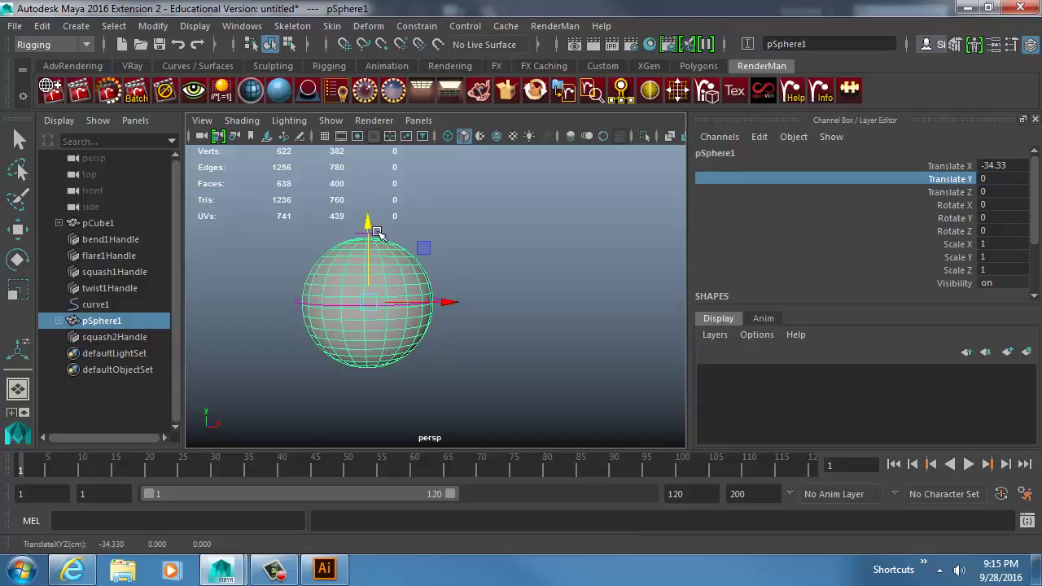
# Open Set Driven Key with the sphere's squash2 Factor loaded as the driven attribute
pyautogui.click(346, 237)
pyautogui.scroll(-2, 827, 248)
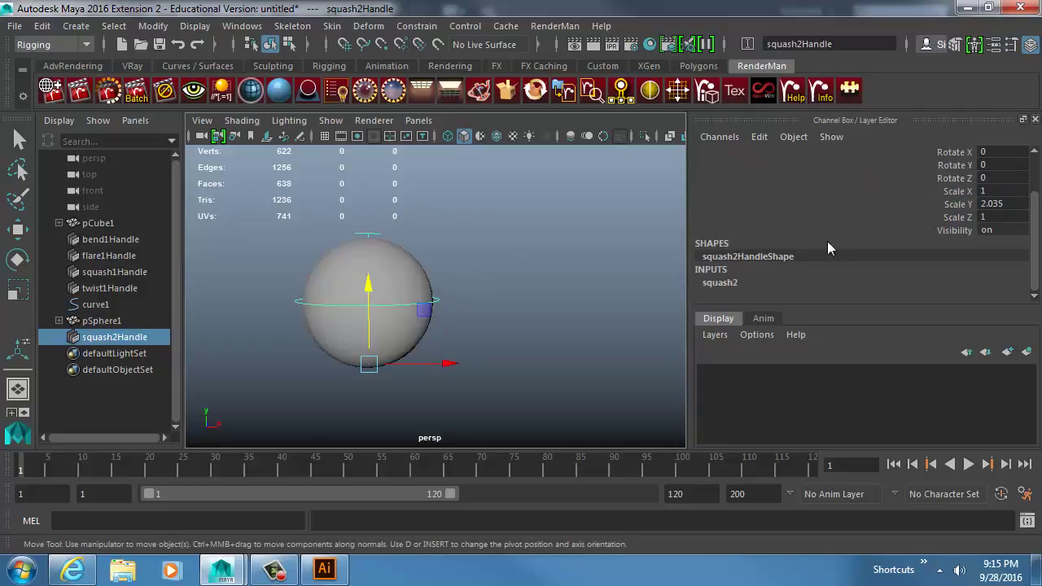
pyautogui.click(748, 276)
pyautogui.click(937, 236)
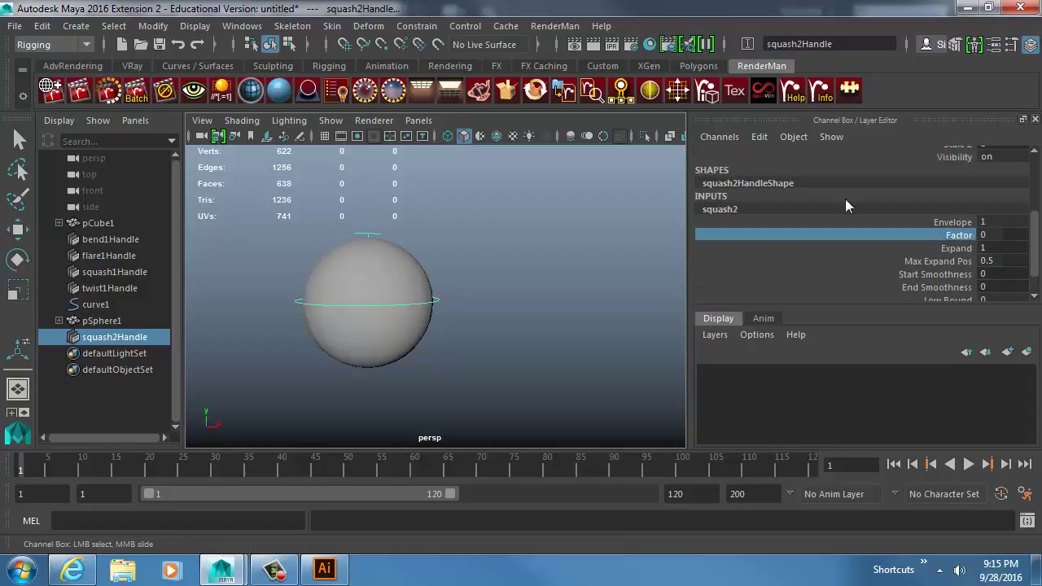
pyautogui.click(759, 137)
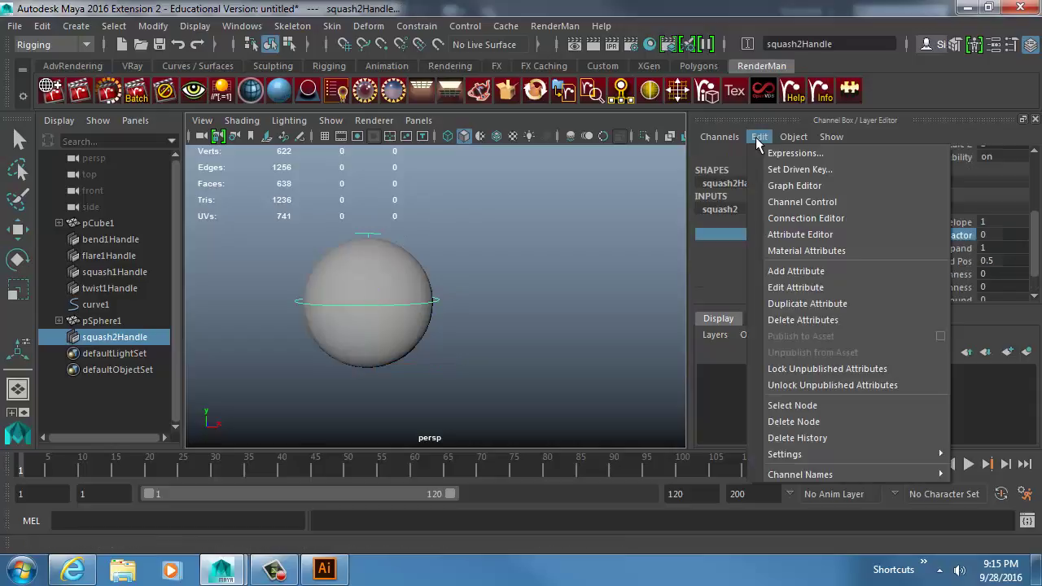
pyautogui.click(800, 169)
pyautogui.moveTo(277, 69); pyautogui.dragTo(645, 57)
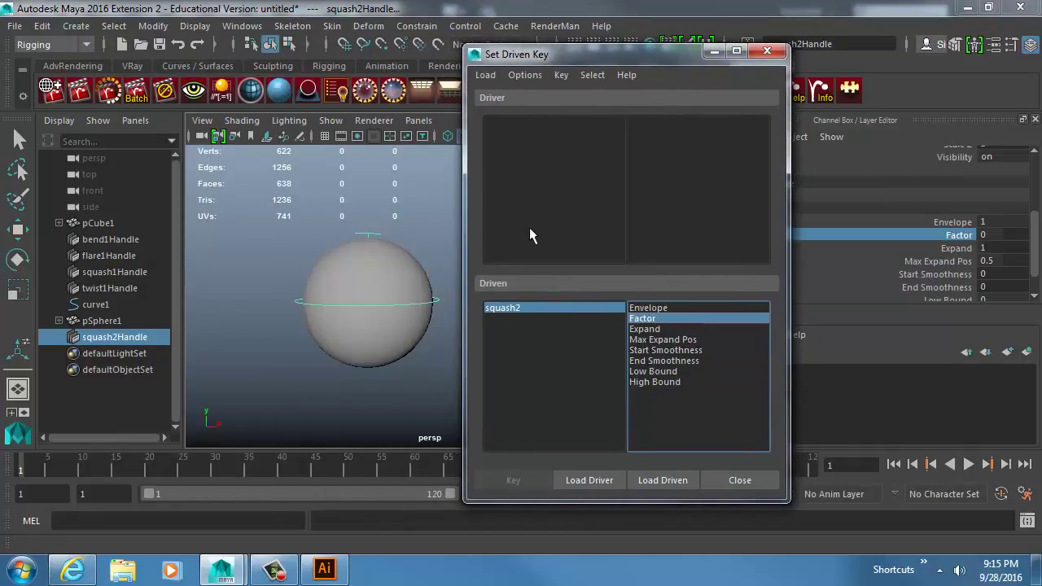
# Load pSphere1 as the driver and key squash2's Factor at 0 against its Translate Y
pyautogui.click(389, 262)
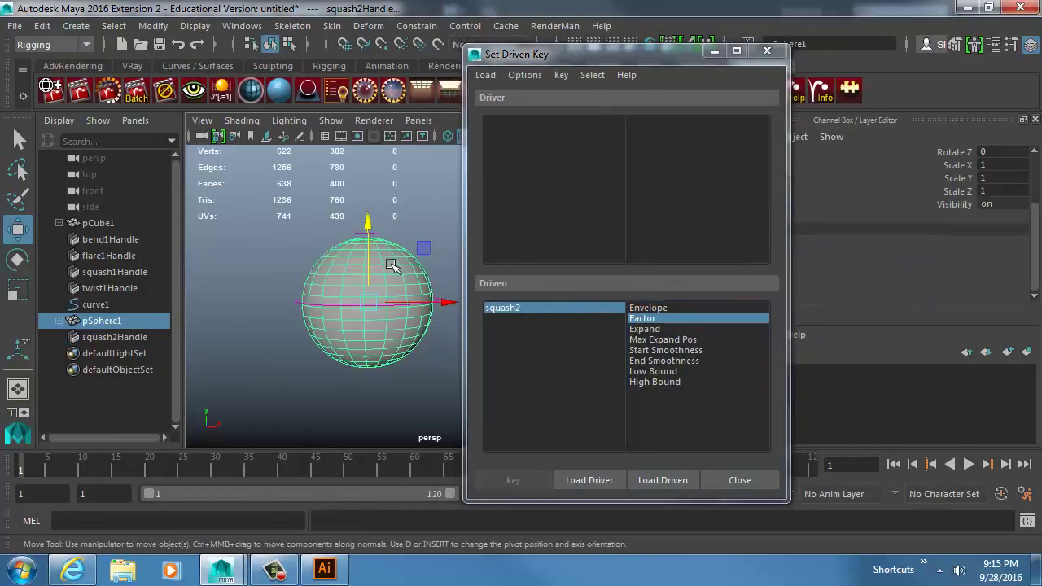
pyautogui.click(606, 480)
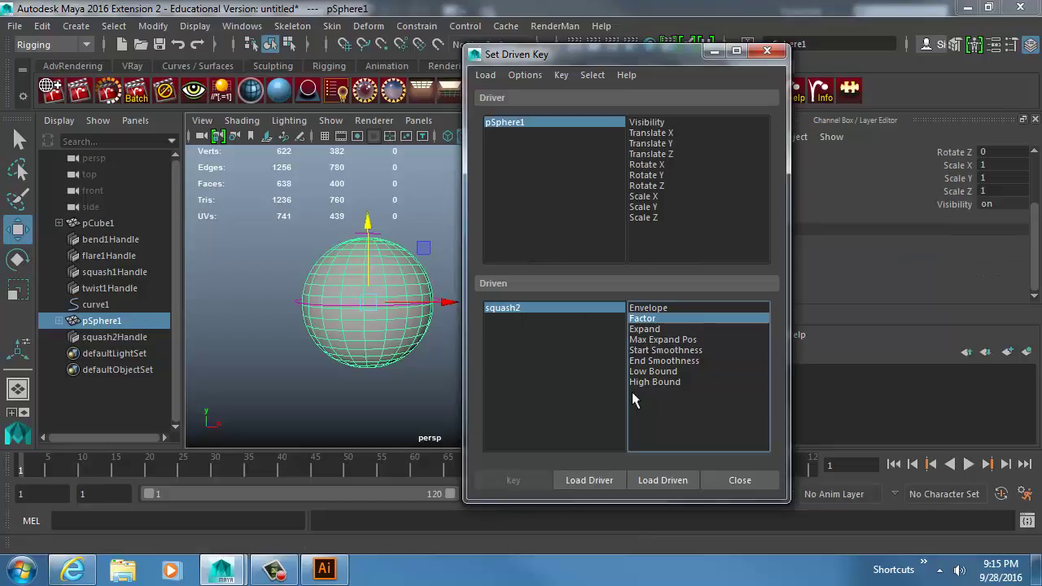
pyautogui.click(581, 122)
pyautogui.click(552, 309)
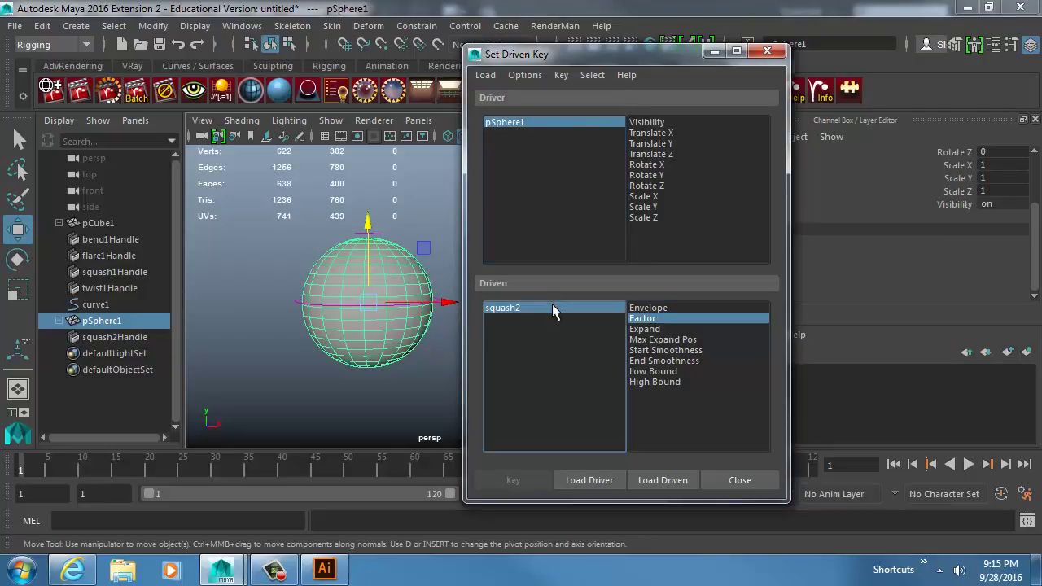
pyautogui.click(654, 144)
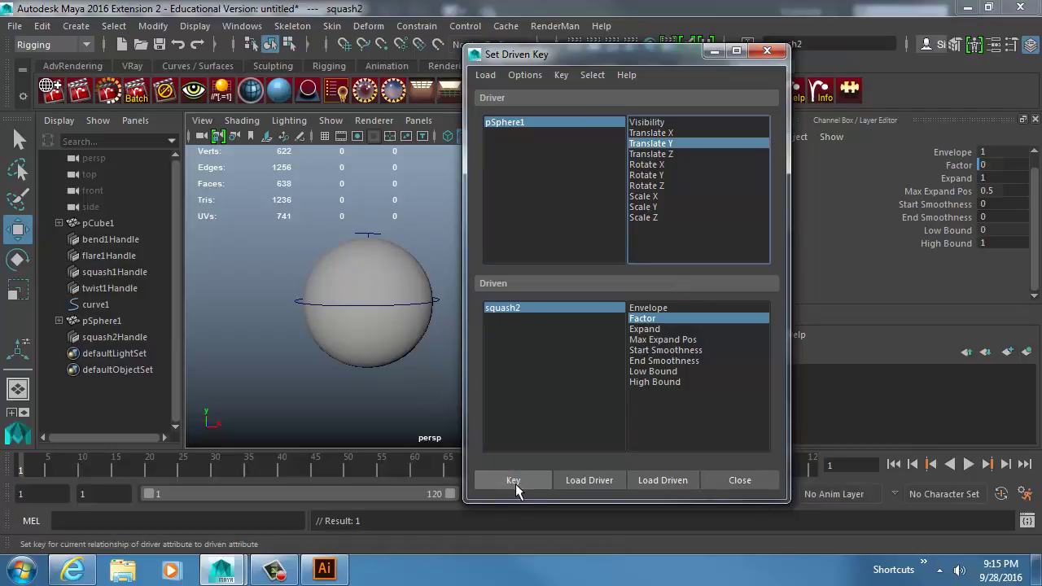
# Try lowering the sphere and varying squash2's Factor, and undo these changes
pyautogui.keyDown('alt'); pyautogui.moveTo(374, 323); pyautogui.dragTo(314, 340, button='middle'); pyautogui.keyUp('alt')
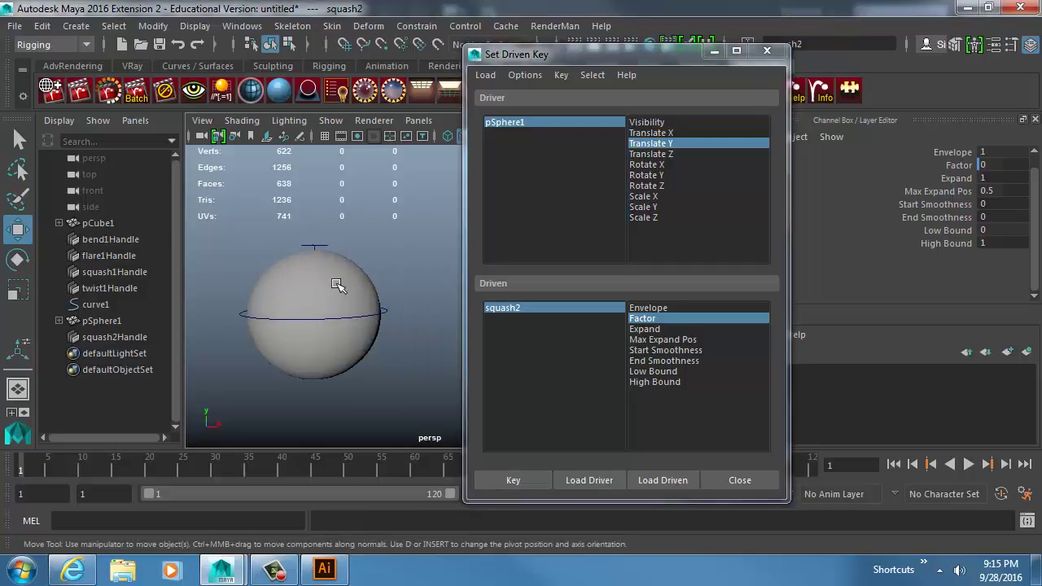
pyautogui.click(339, 285)
pyautogui.moveTo(314, 244); pyautogui.dragTo(314, 273)
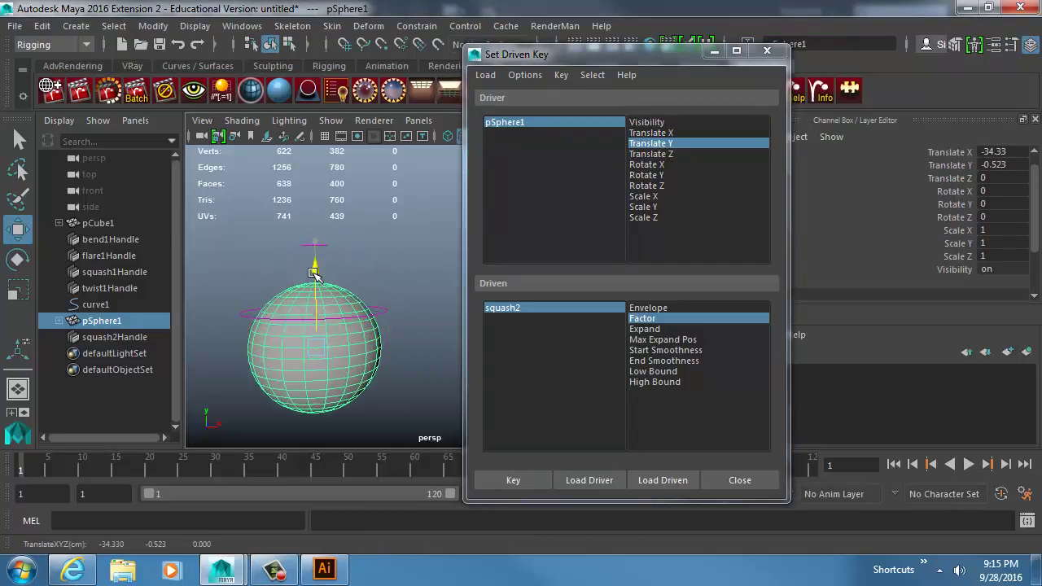
pyautogui.click(531, 309)
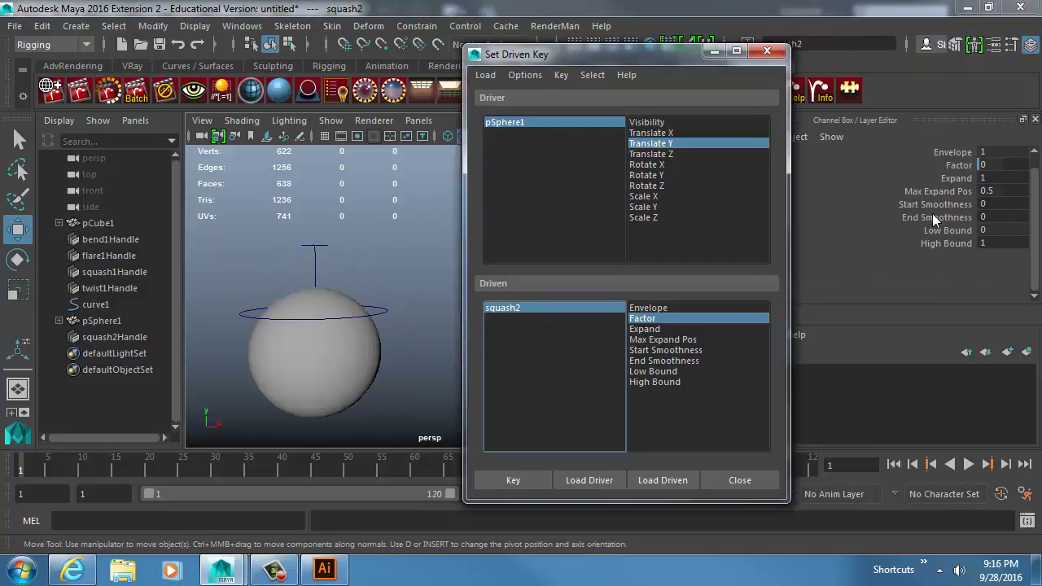
pyautogui.click(957, 164)
pyautogui.moveTo(417, 280); pyautogui.dragTo(406, 281, button='middle')
pyautogui.keyDown('alt'); pyautogui.moveTo(389, 316); pyautogui.dragTo(395, 295); pyautogui.keyUp('alt')
pyautogui.hotkey('ctrl', 'z')
pyautogui.hotkey('ctrl', 'z')
pyautogui.hotkey('ctrl', 'z')
pyautogui.hotkey('ctrl', 'z')
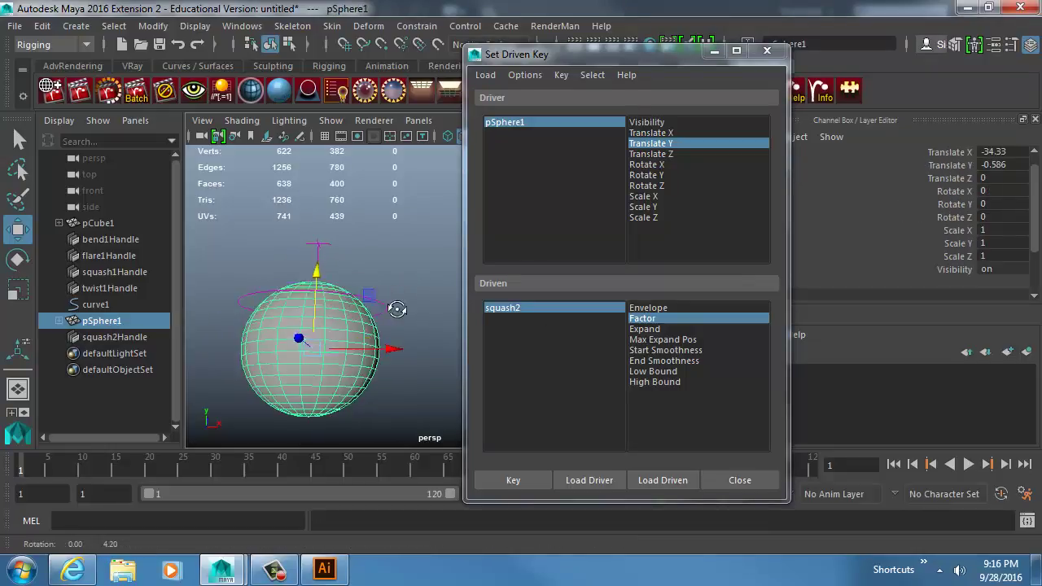
# Parent squash2Handle under pSphere1
pyautogui.click(395, 300)
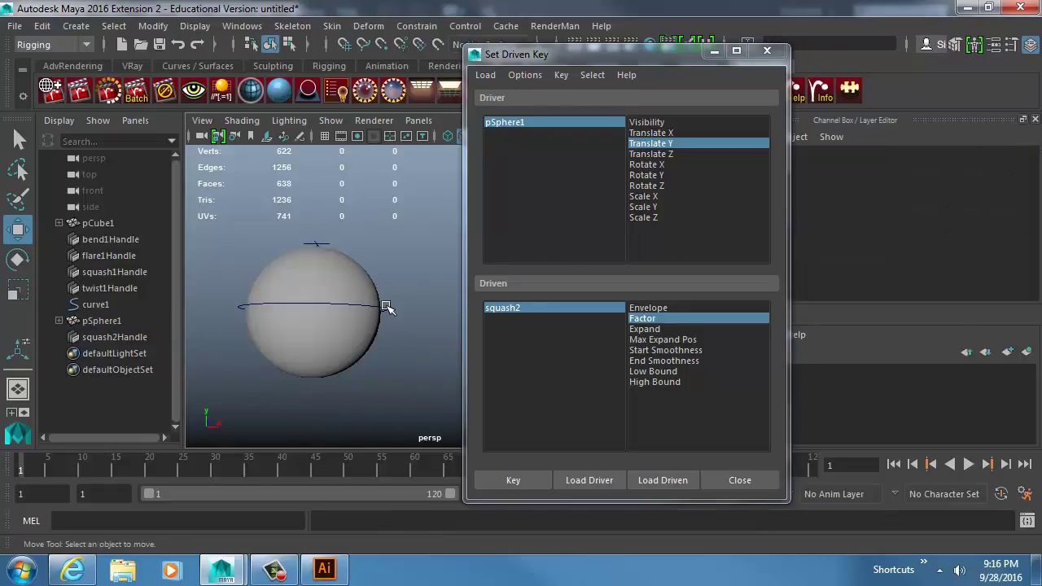
pyautogui.click(385, 306)
pyautogui.keyDown('shift'); pyautogui.click(366, 273); pyautogui.keyUp('shift')
pyautogui.press('p')
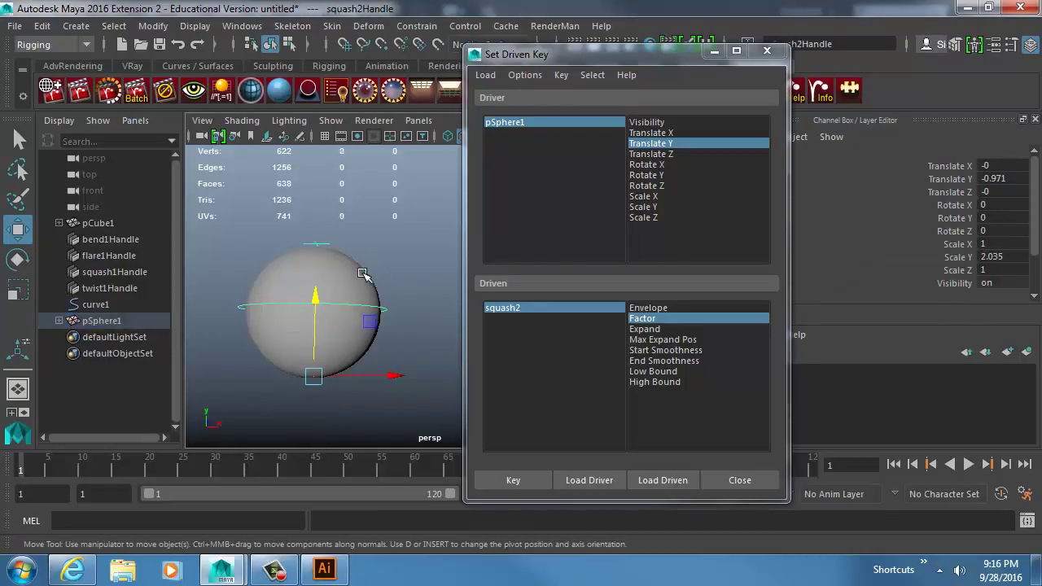
# Lower the sphere to Translate Y -0.477, set squash2's Factor to -0.6 and key the driven relationship
pyautogui.click(367, 277)
pyautogui.moveTo(318, 236); pyautogui.dragTo(316, 268)
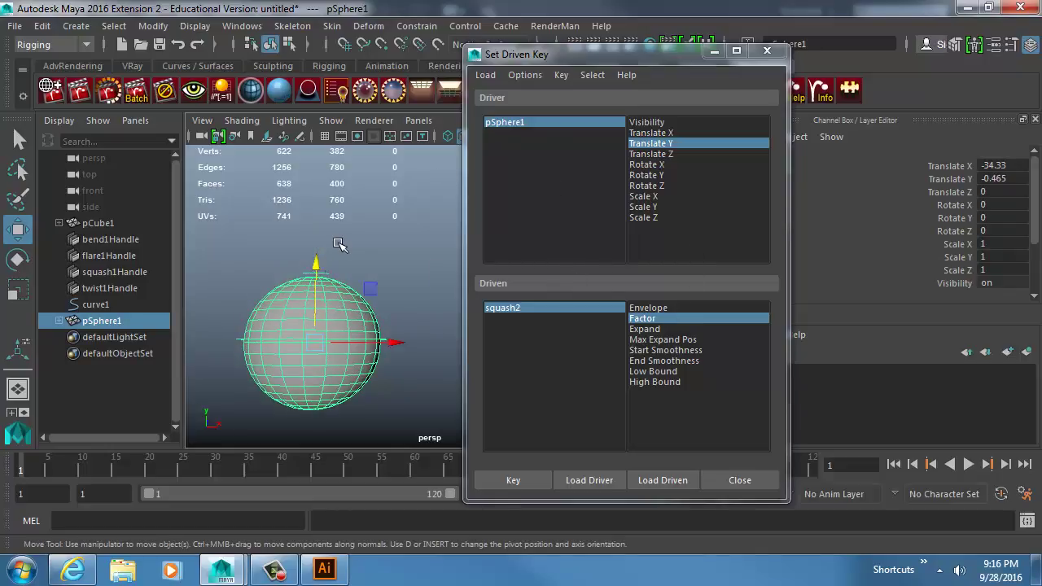
pyautogui.moveTo(340, 243); pyautogui.dragTo(341, 245, button='middle')
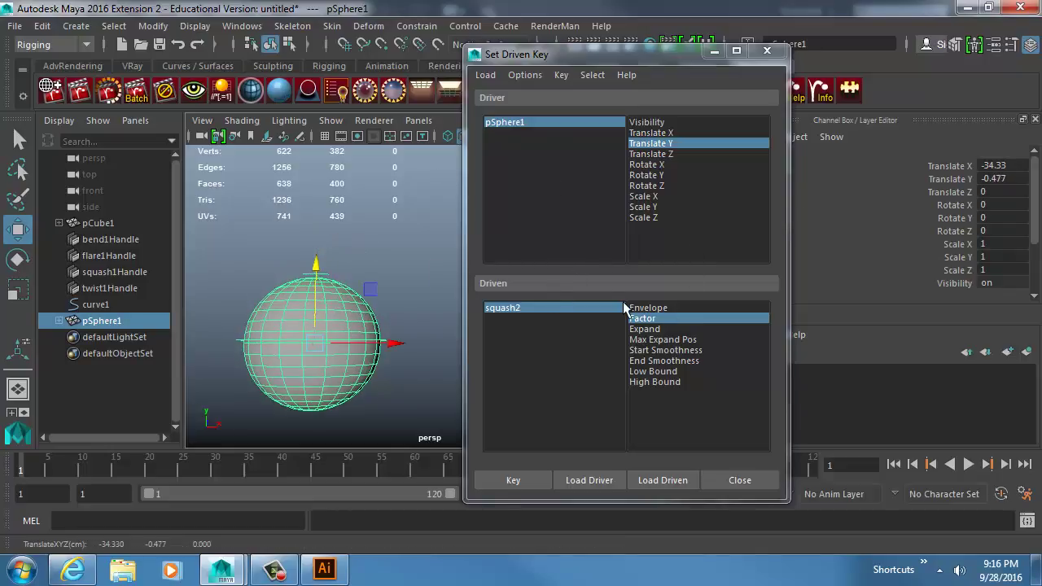
pyautogui.click(575, 315)
pyautogui.click(957, 179)
pyautogui.moveTo(422, 291); pyautogui.dragTo(412, 293, button='middle')
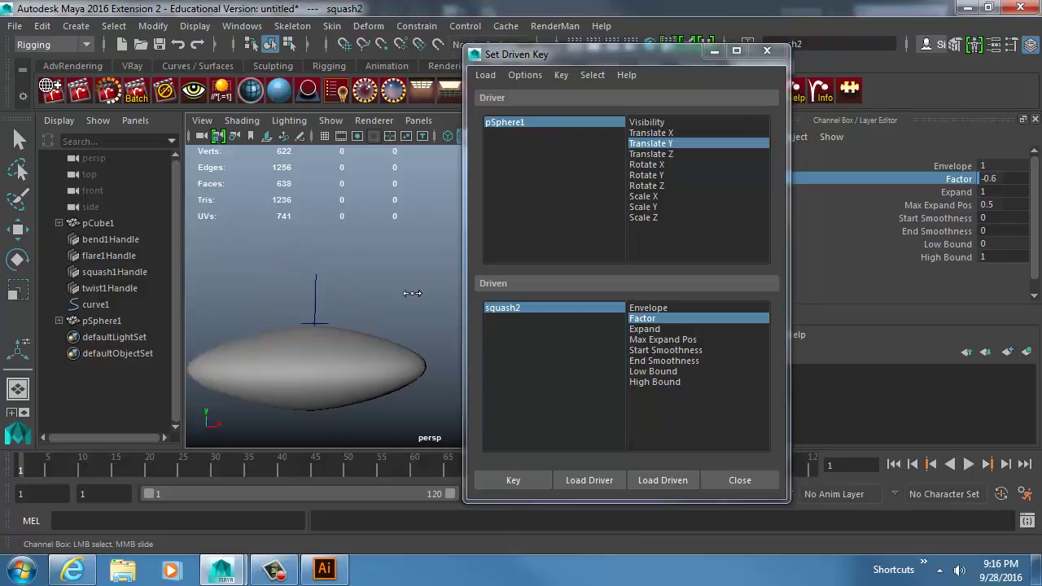
pyautogui.click(507, 480)
# Raise the sphere to Translate Y 1.141, set squash2's Factor to 1 and key the driven relationship
pyautogui.click(302, 348)
pyautogui.press('w')
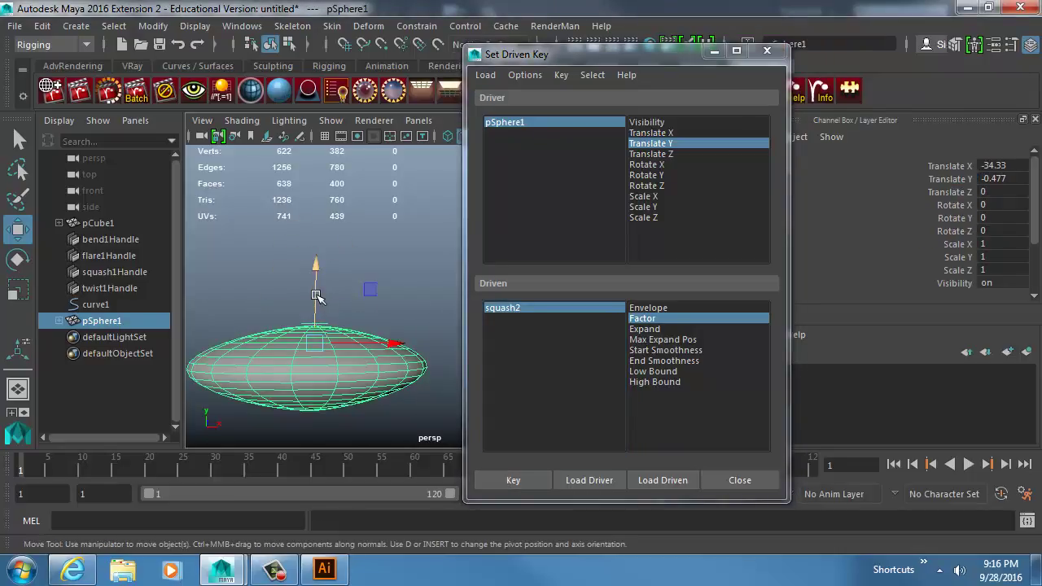
pyautogui.moveTo(319, 295); pyautogui.dragTo(331, 195)
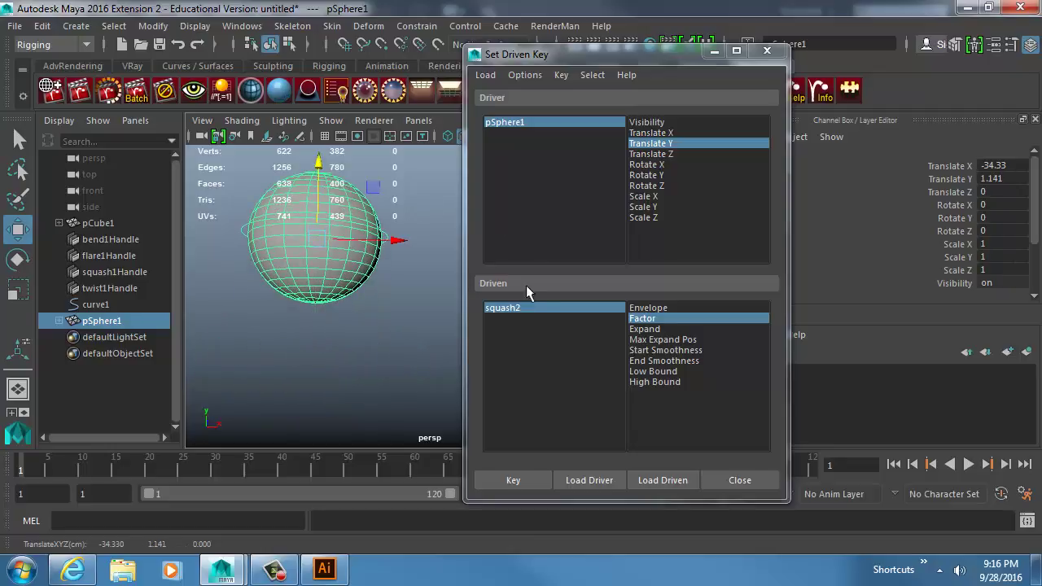
pyautogui.click(530, 309)
pyautogui.click(943, 179)
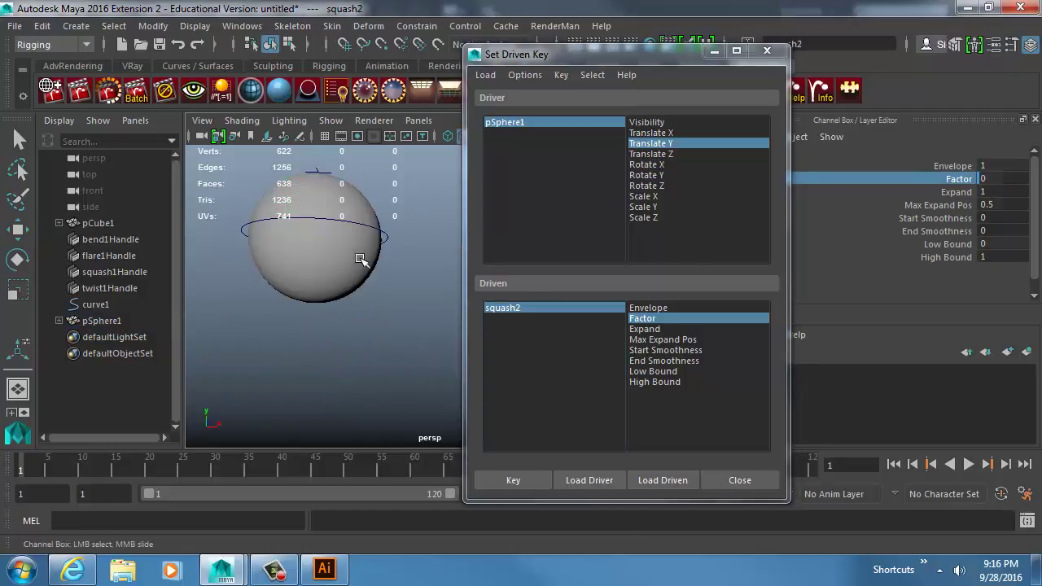
pyautogui.moveTo(361, 260); pyautogui.dragTo(399, 312, button='middle')
pyautogui.keyDown('alt'); pyautogui.moveTo(399, 312); pyautogui.dragTo(346, 311, button='right'); pyautogui.keyUp('alt')
pyautogui.click(512, 480)
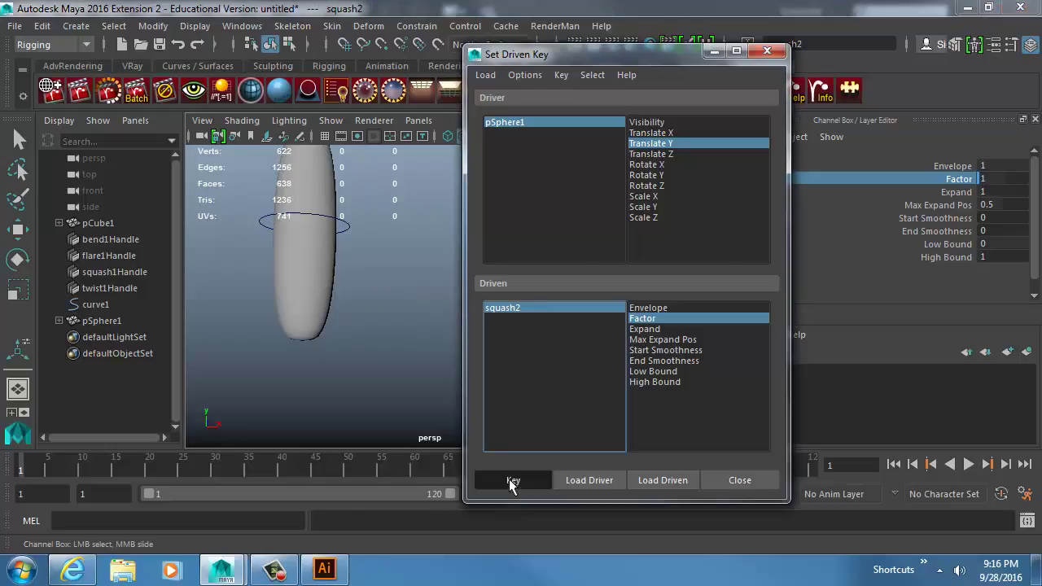
# Test the driven squash by moving the sphere down and up in Y, and undo the move
pyautogui.click(340, 278)
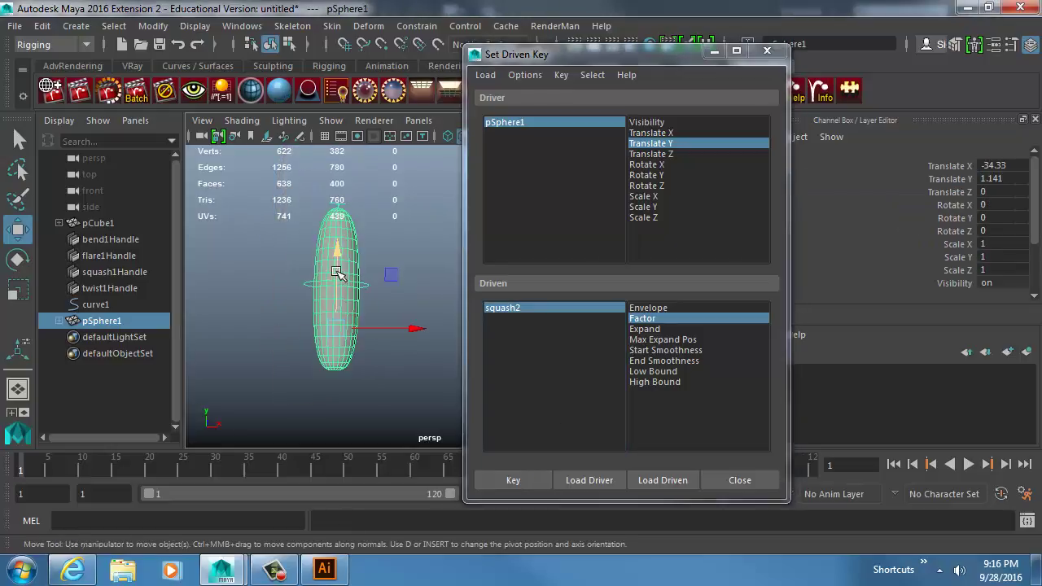
pyautogui.moveTo(337, 273); pyautogui.dragTo(317, 333)
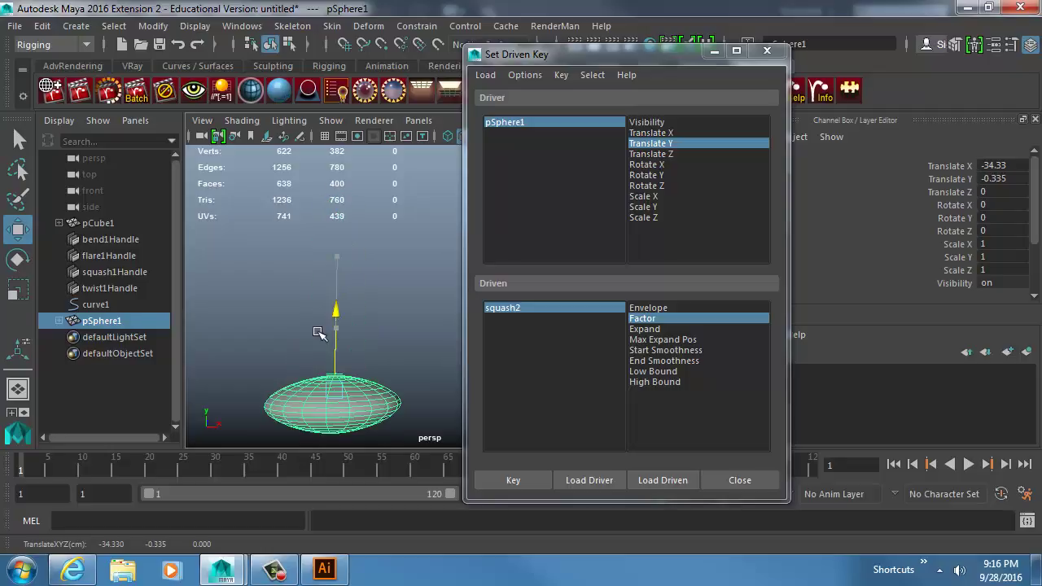
pyautogui.moveTo(318, 333); pyautogui.dragTo(328, 221)
pyautogui.hotkey('ctrl', 'z')
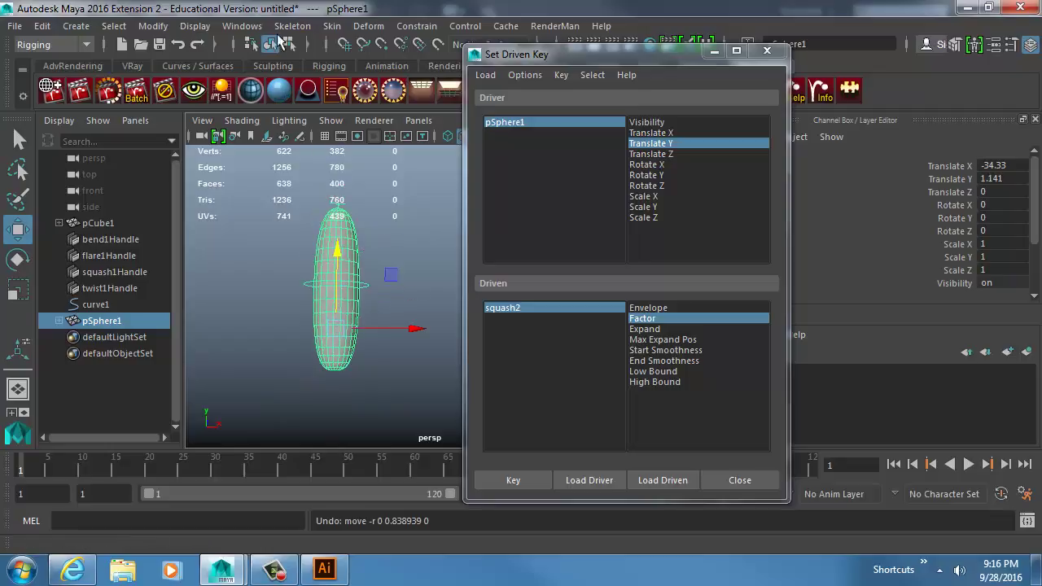
# In the Graph Editor, give all keys of the squash2 Factor curve linear tangents and delete its middle key at 0
pyautogui.click(242, 25)
pyautogui.moveTo(307, 101)
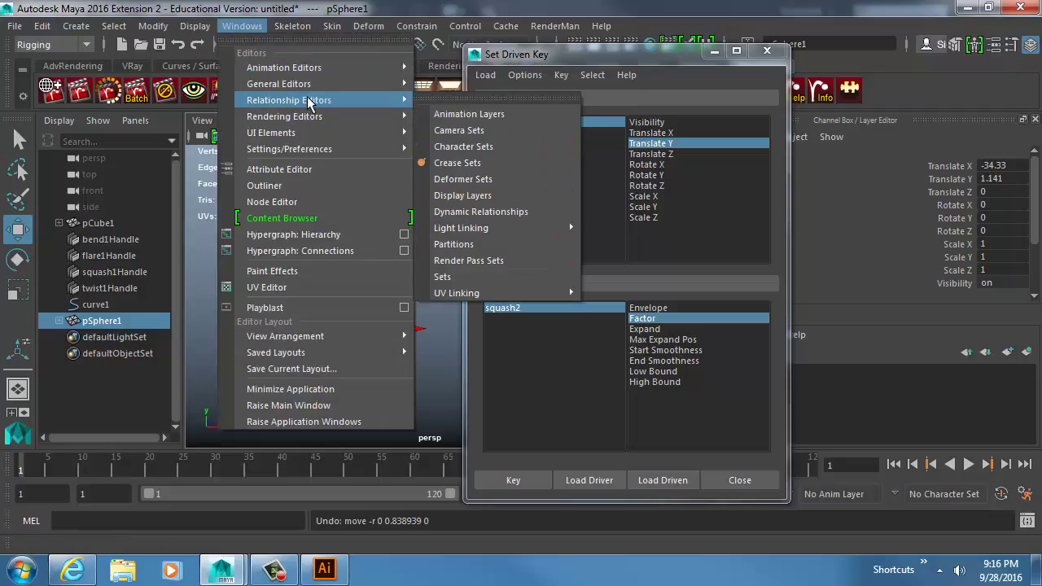
pyautogui.moveTo(293, 68)
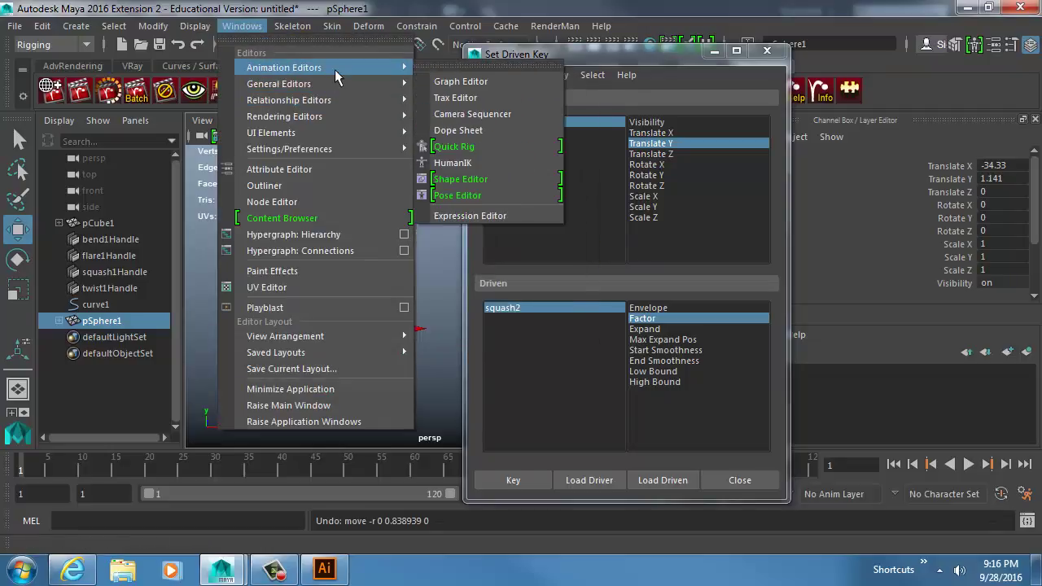
pyautogui.click(460, 81)
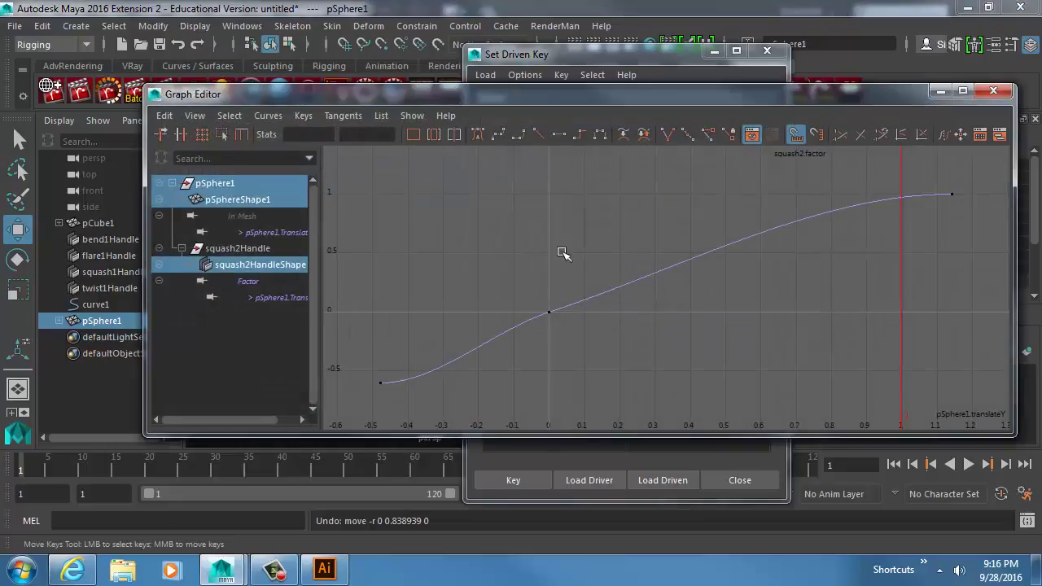
pyautogui.moveTo(661, 340); pyautogui.dragTo(667, 346)
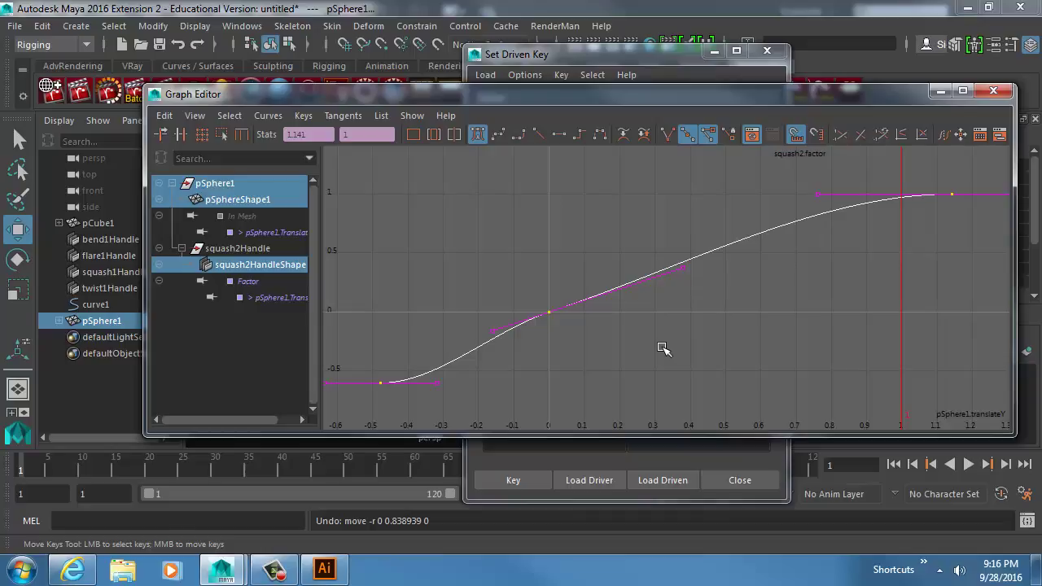
pyautogui.click(538, 134)
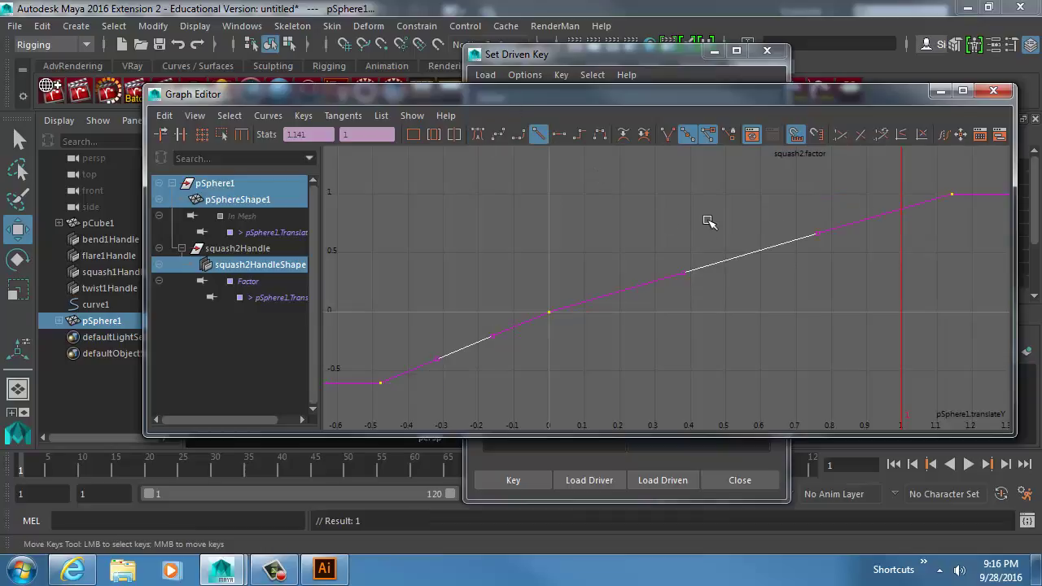
pyautogui.click(620, 371)
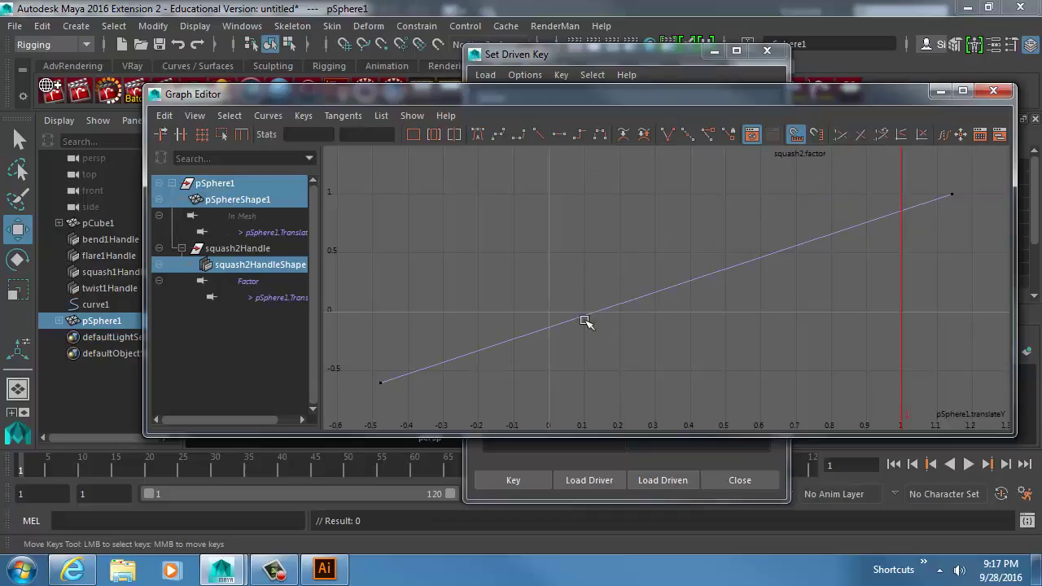
# Display the infinity extensions of the squash2 Factor curve in the Graph Editor
pyautogui.moveTo(595, 270); pyautogui.dragTo(660, 348)
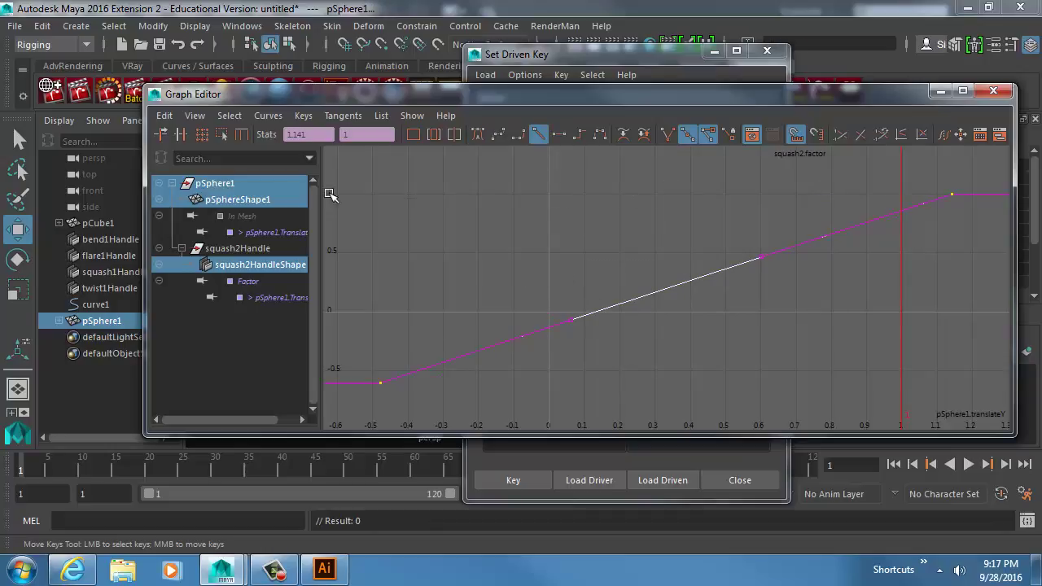
pyautogui.click(269, 116)
pyautogui.moveTo(292, 163)
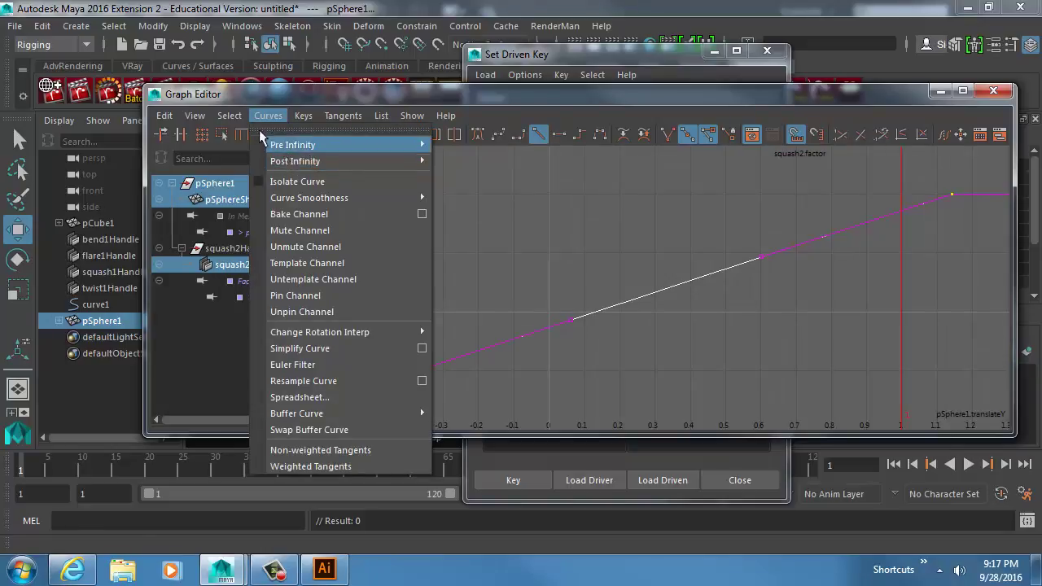
pyautogui.moveTo(195, 116)
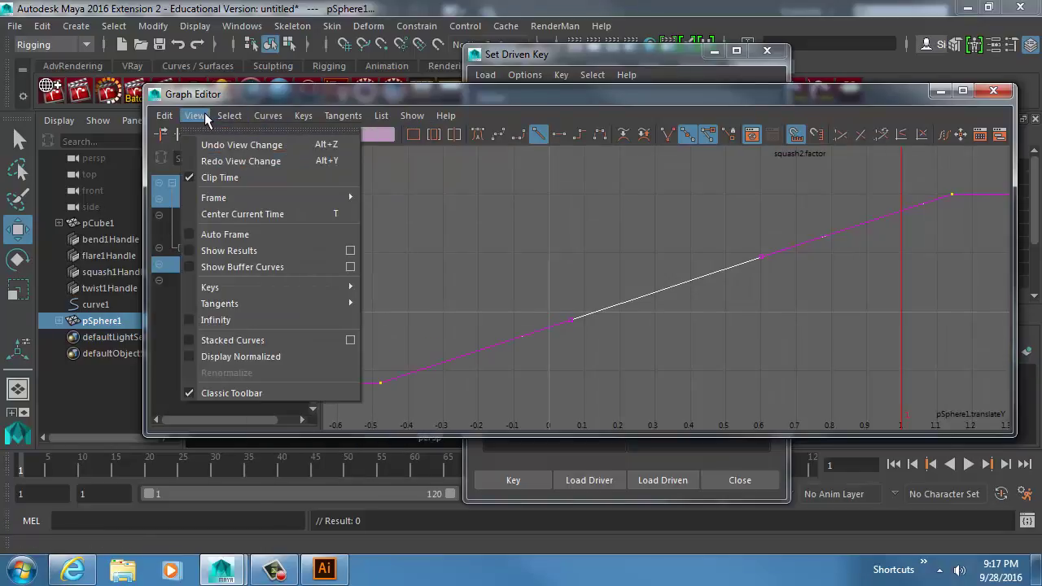
pyautogui.click(234, 323)
pyautogui.press('a')
pyautogui.keyDown('alt'); pyautogui.moveTo(730, 306); pyautogui.dragTo(611, 284, button='middle'); pyautogui.keyUp('alt')
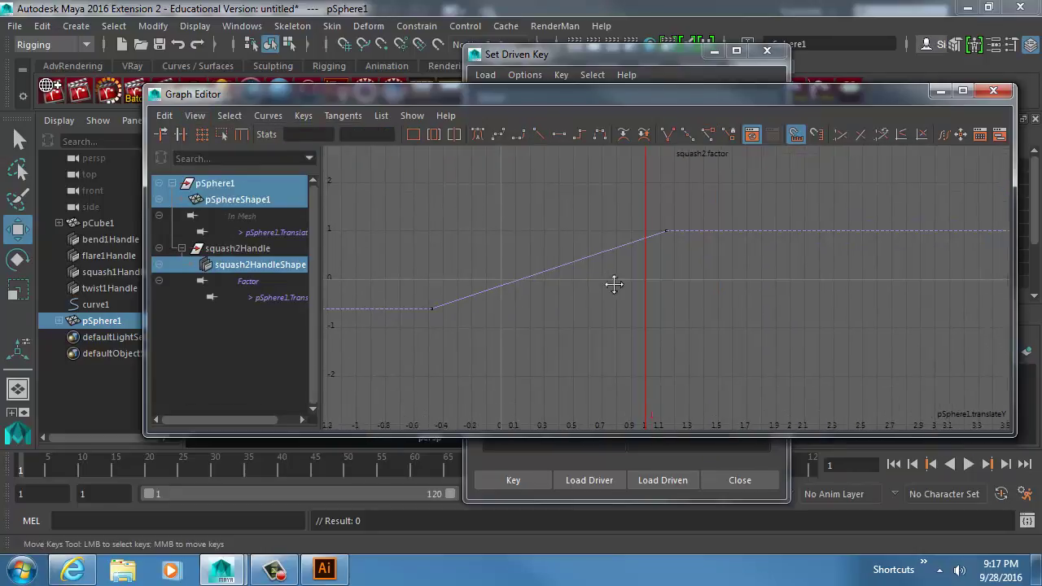
# Set the squash2 Factor curve's Post Infinity to Linear
pyautogui.moveTo(409, 293); pyautogui.dragTo(444, 347)
pyautogui.moveTo(647, 272); pyautogui.dragTo(705, 187)
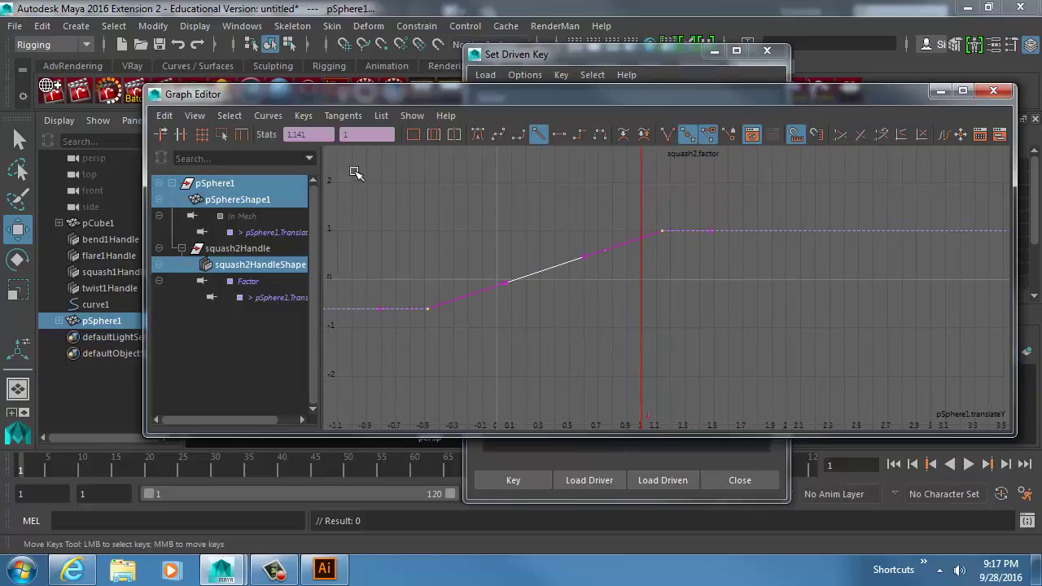
pyautogui.click(268, 115)
pyautogui.moveTo(280, 163)
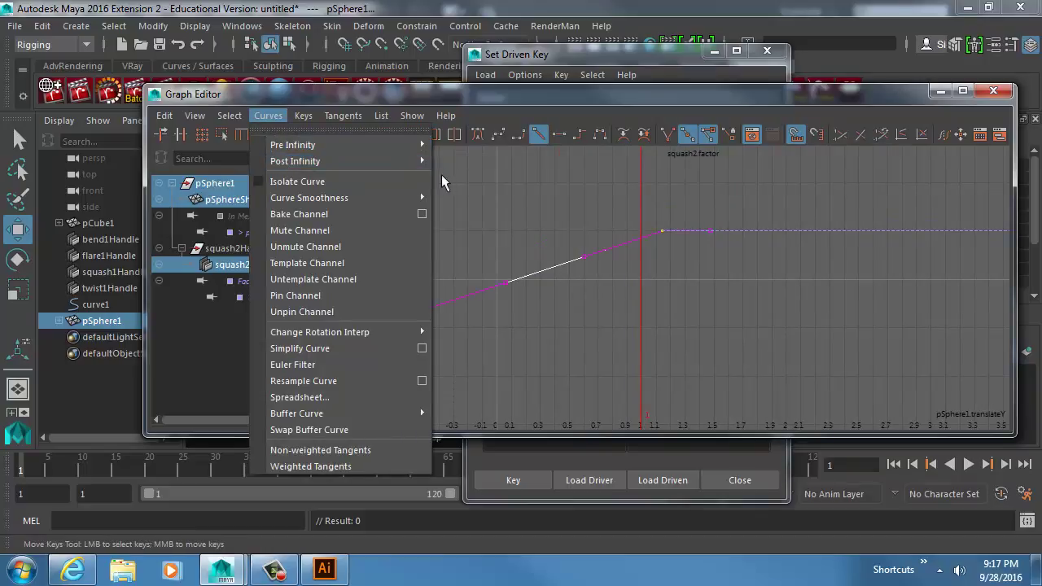
pyautogui.click(485, 225)
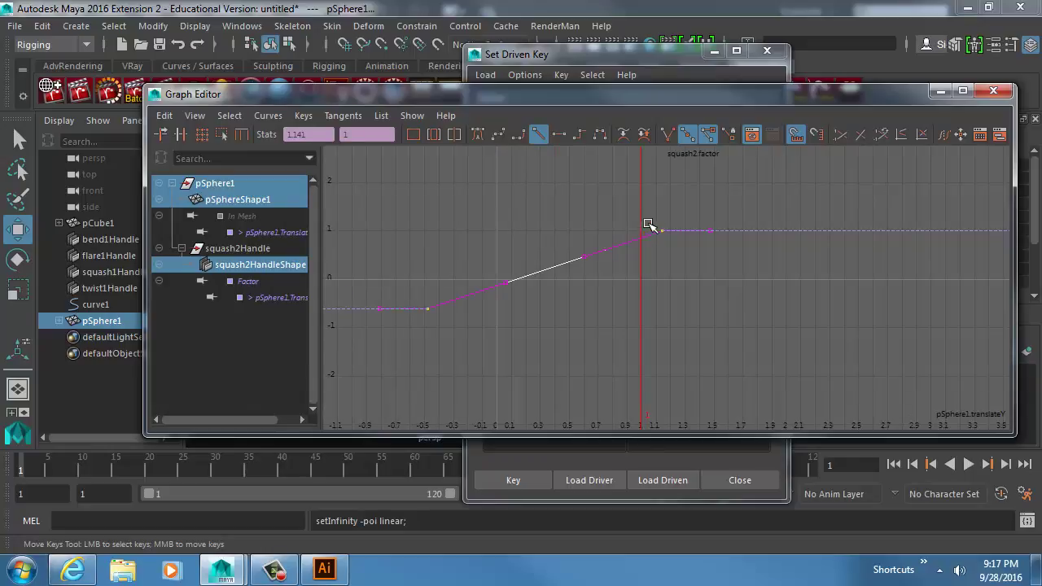
# Undo a trial adjustment of the last key's out tangent and make that tangent linear
pyautogui.click(710, 231)
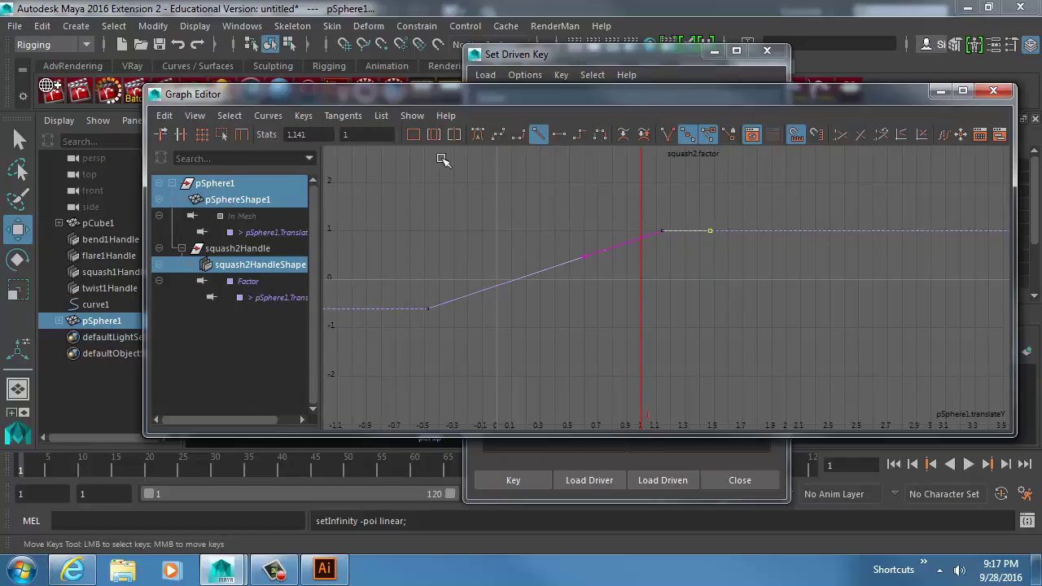
pyautogui.moveTo(723, 240); pyautogui.dragTo(722, 235, button='middle')
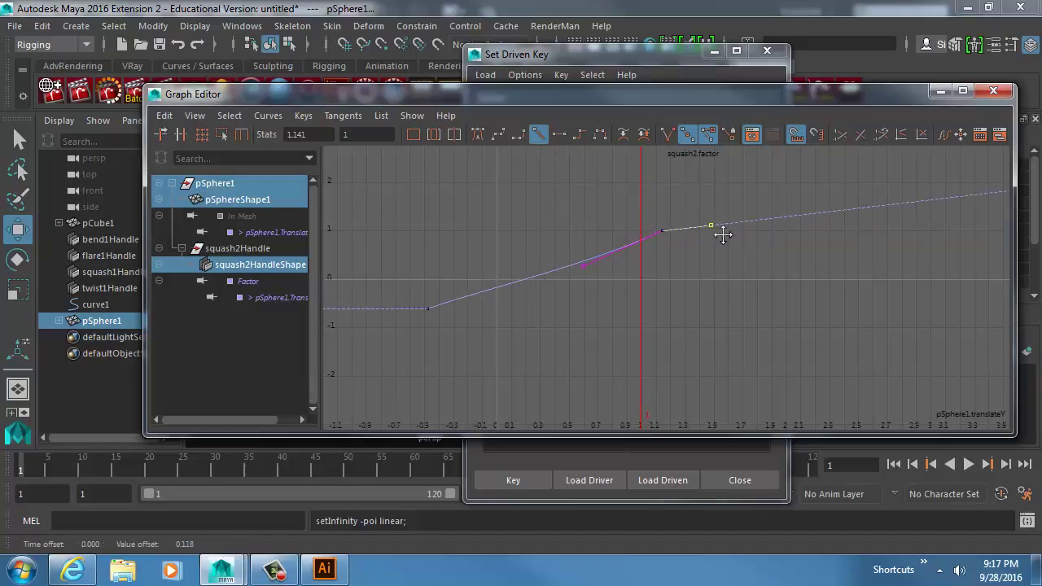
pyautogui.hotkey('ctrl', 'z')
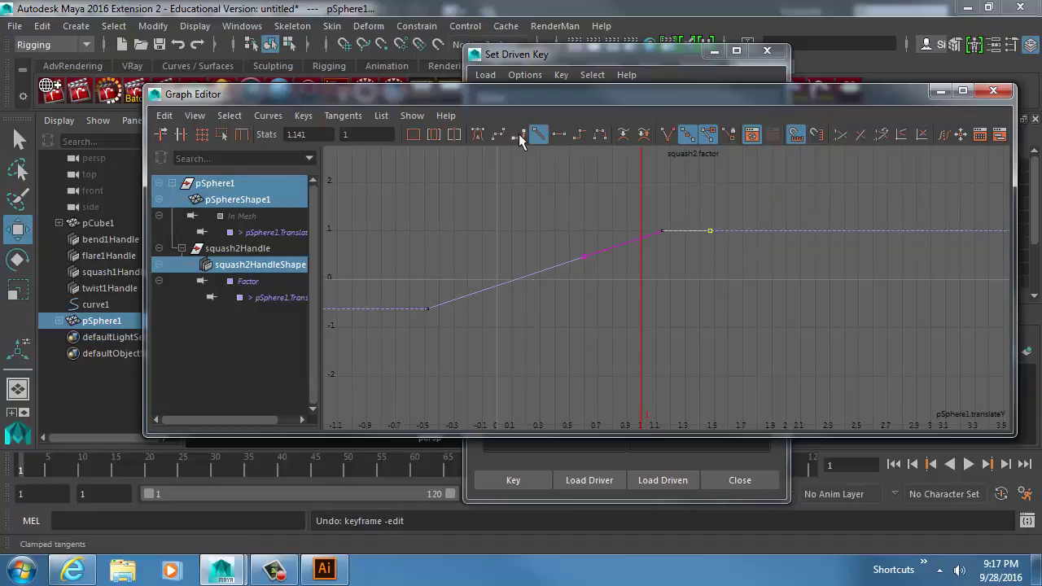
pyautogui.press('Delete')
# Make the first key's in tangent flat after trying a clamped one, and close the Graph Editor
pyautogui.click(431, 296)
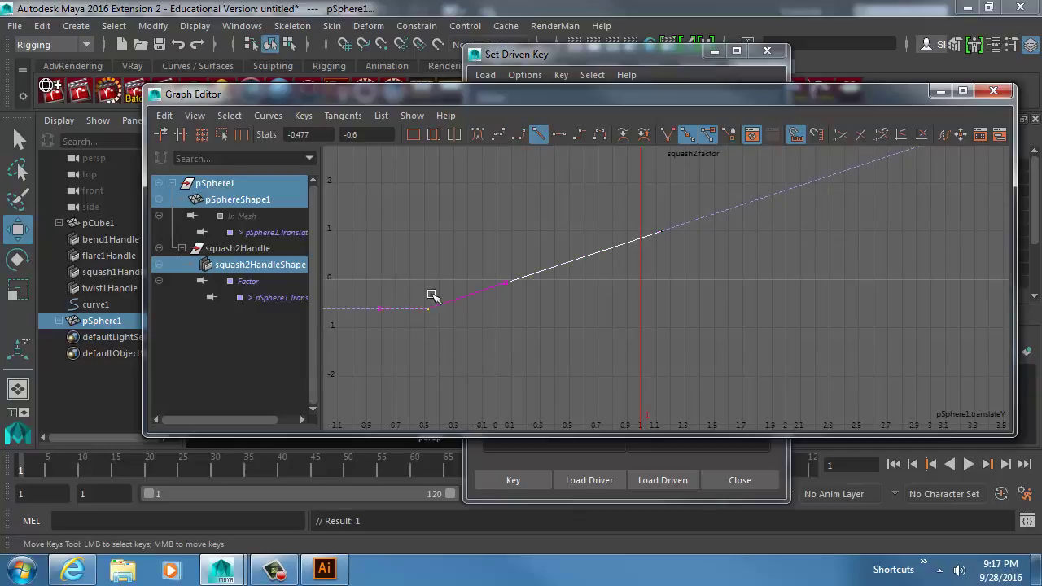
pyautogui.moveTo(391, 302); pyautogui.dragTo(372, 340)
pyautogui.click(517, 135)
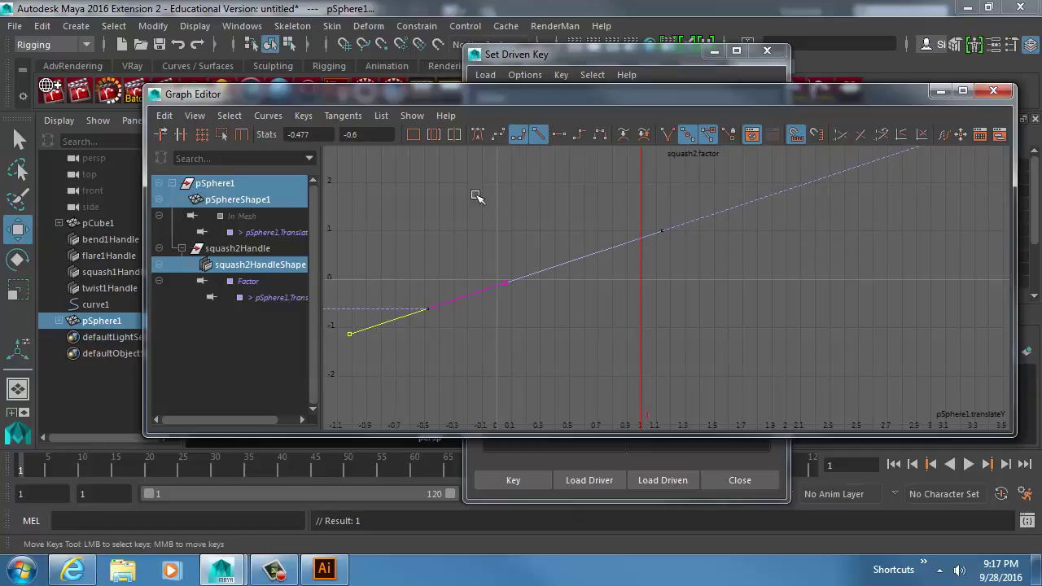
pyautogui.click(559, 133)
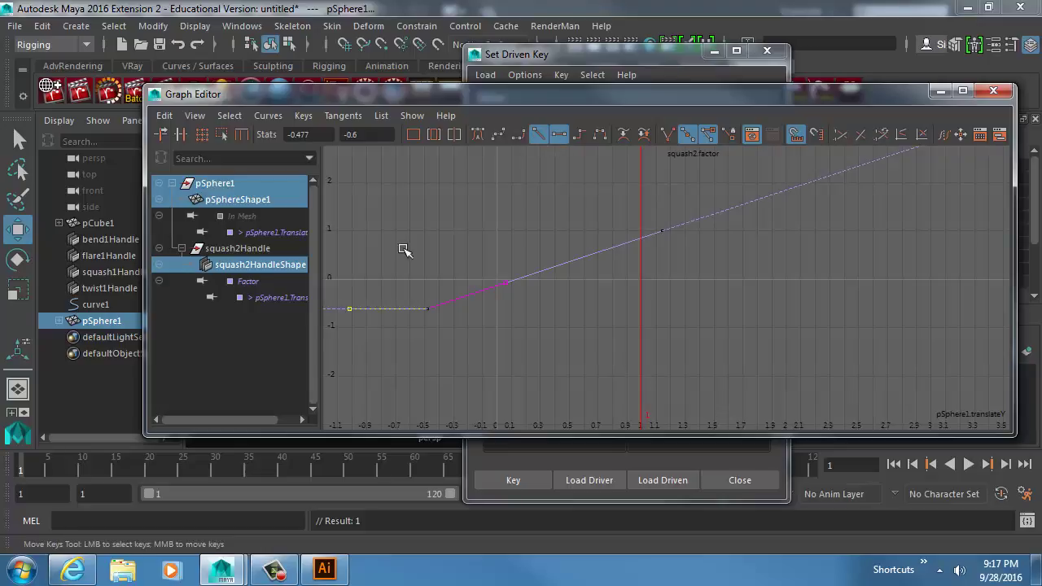
pyautogui.moveTo(374, 308); pyautogui.dragTo(428, 337, button='middle')
pyautogui.hotkey('ctrl', 'z')
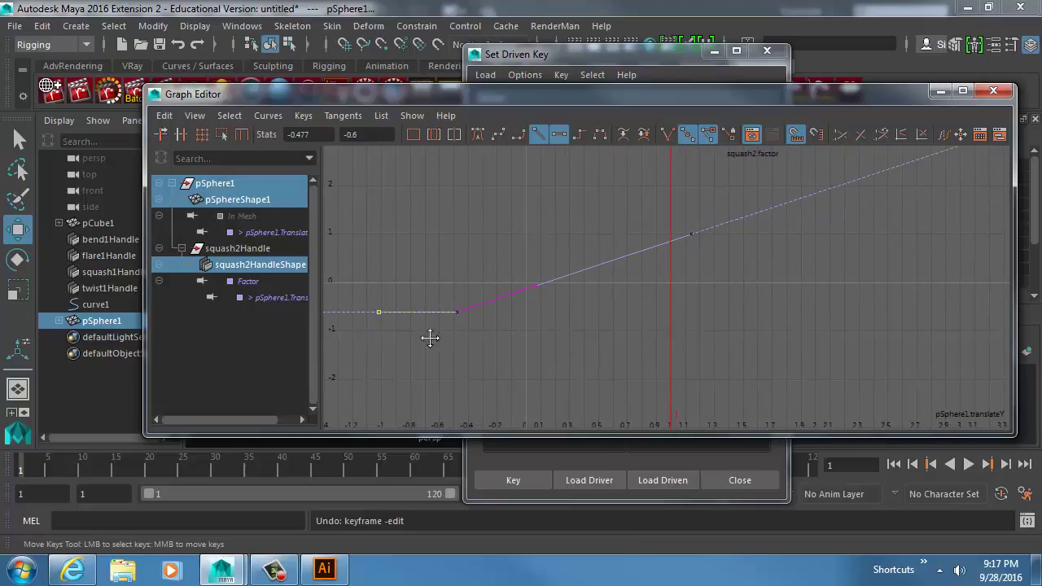
pyautogui.click(992, 91)
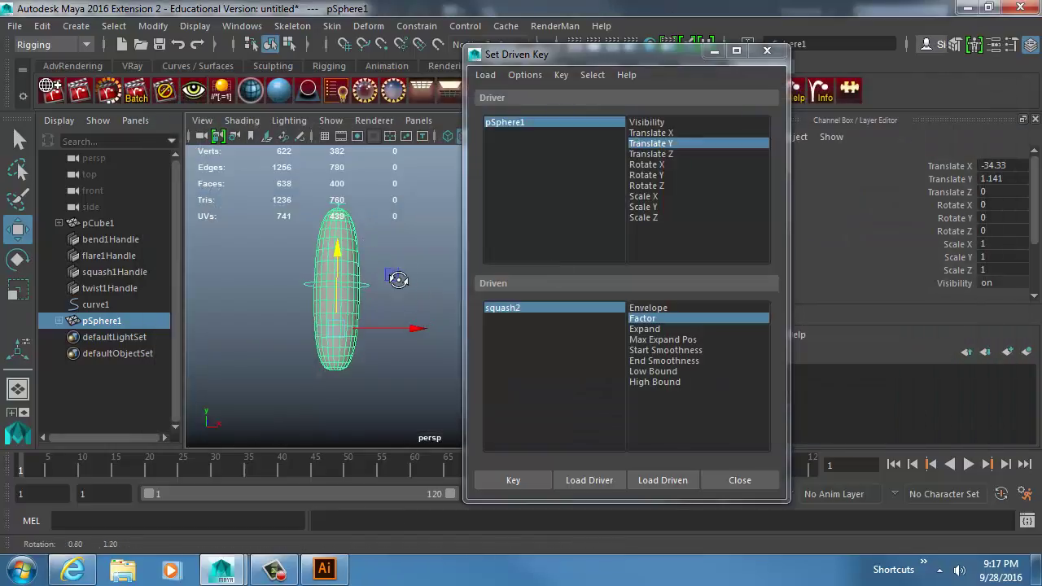
# Test the extended squash by moving the sphere low and far up in Y, and bring it back to Translate Y -0.243
pyautogui.moveTo(342, 249); pyautogui.dragTo(342, 340)
pyautogui.keyDown('alt'); pyautogui.moveTo(369, 343); pyautogui.dragTo(264, 312, button='middle'); pyautogui.keyUp('alt')
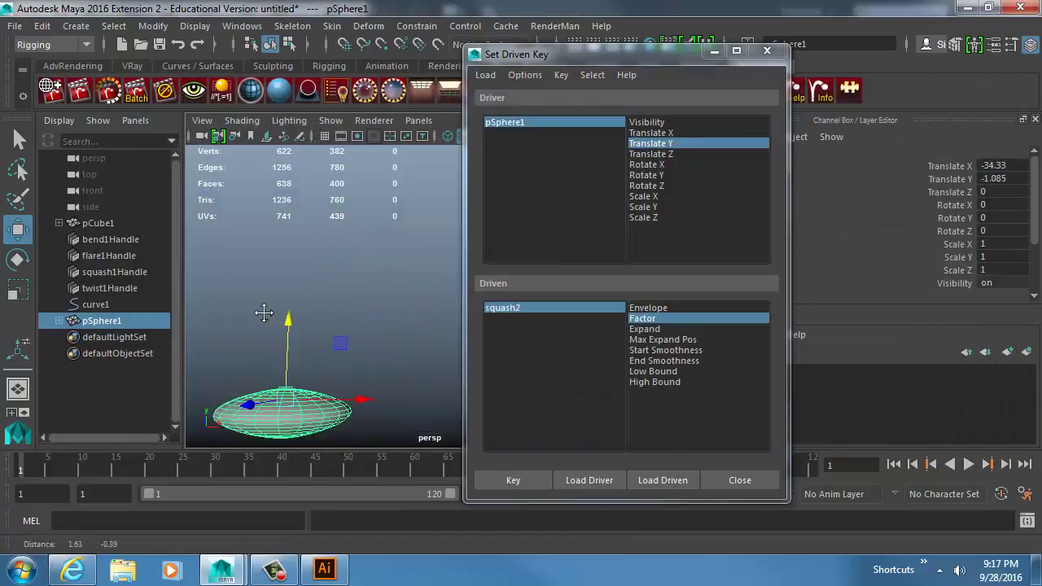
pyautogui.moveTo(387, 346); pyautogui.dragTo(368, 214, button='middle')
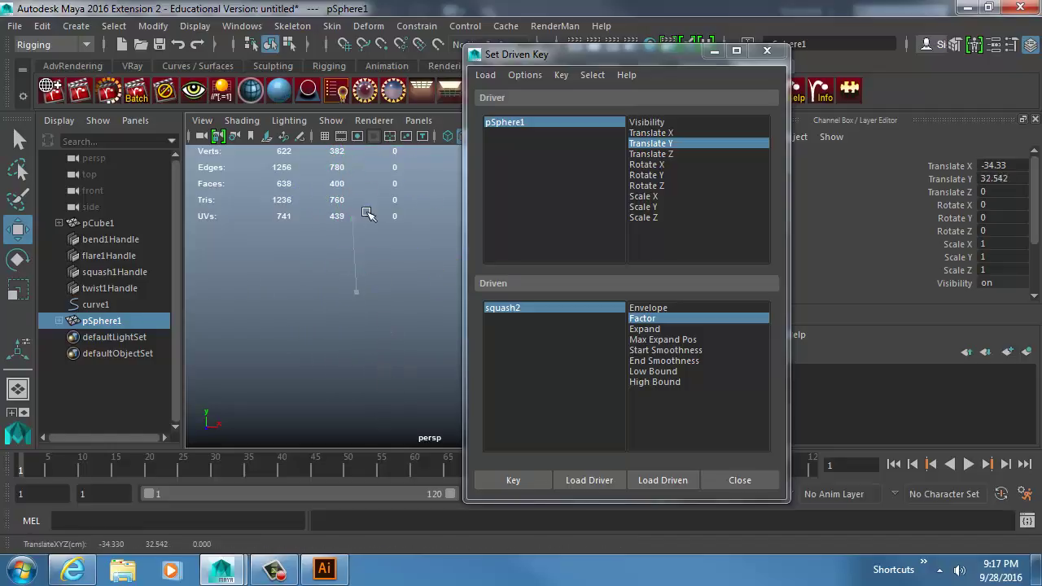
pyautogui.click(361, 361)
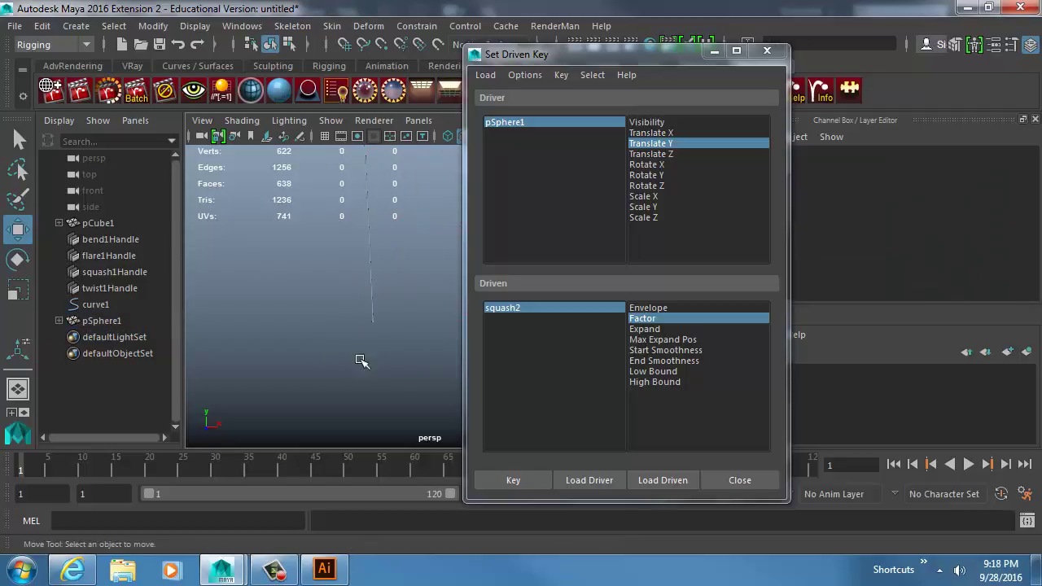
pyautogui.click(373, 261)
pyautogui.moveTo(373, 261); pyautogui.dragTo(312, 239, button='middle')
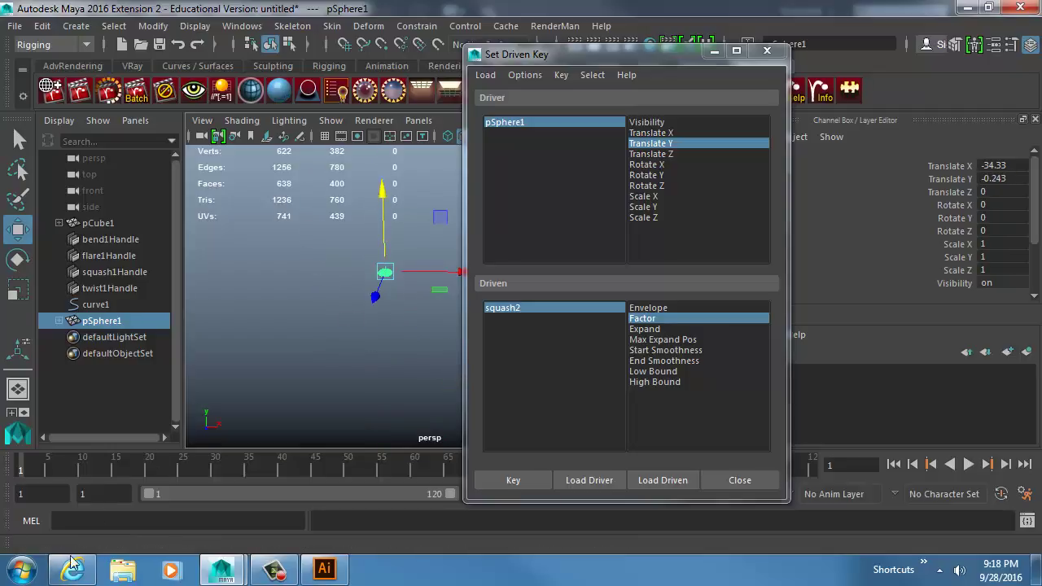
# Switch to Internet Explorer showing the Bing image results and keep its window maximized
pyautogui.moveTo(72, 570)
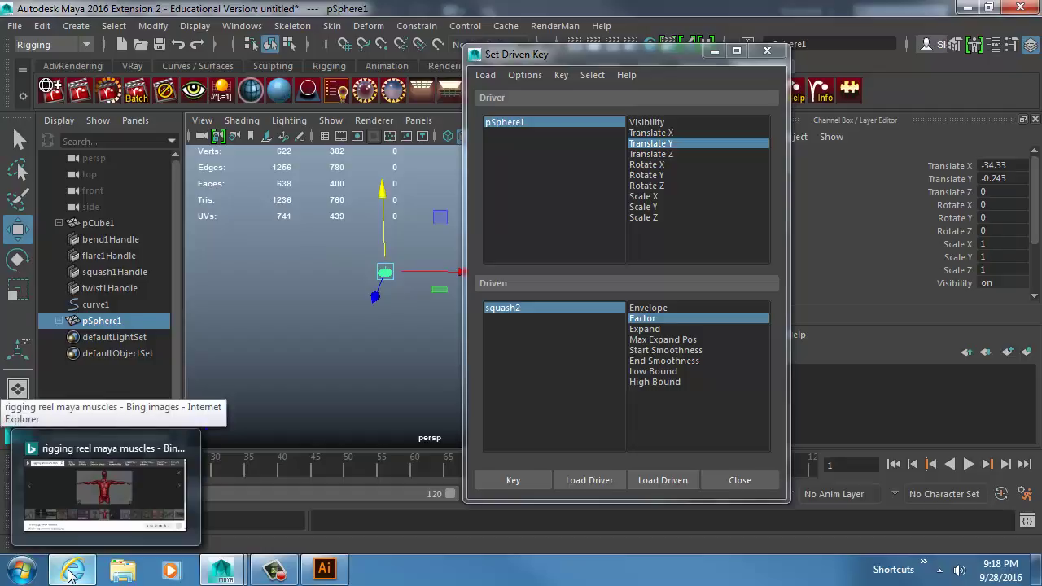
pyautogui.click(72, 483)
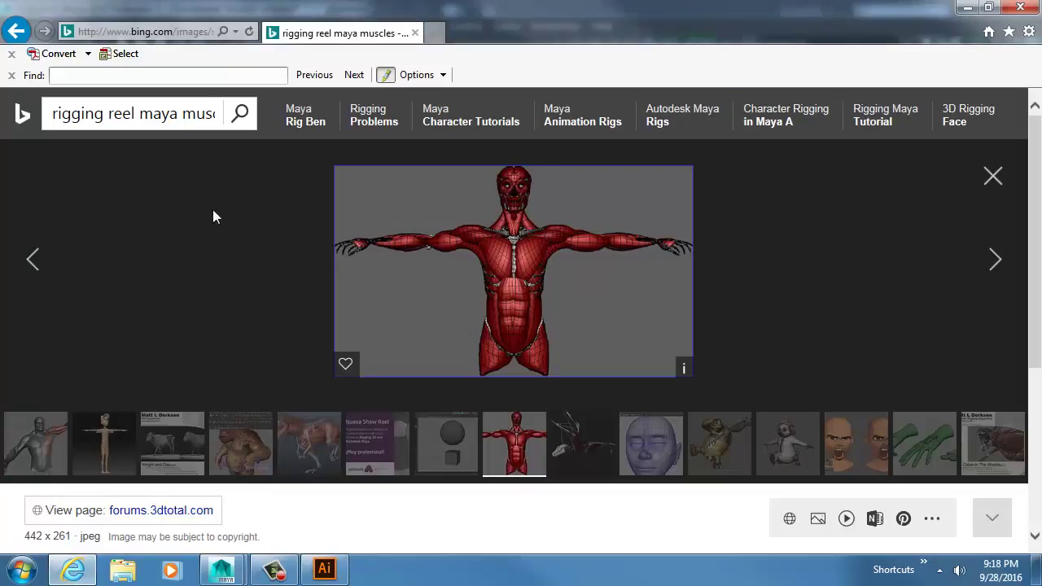
pyautogui.doubleClick(169, 21)
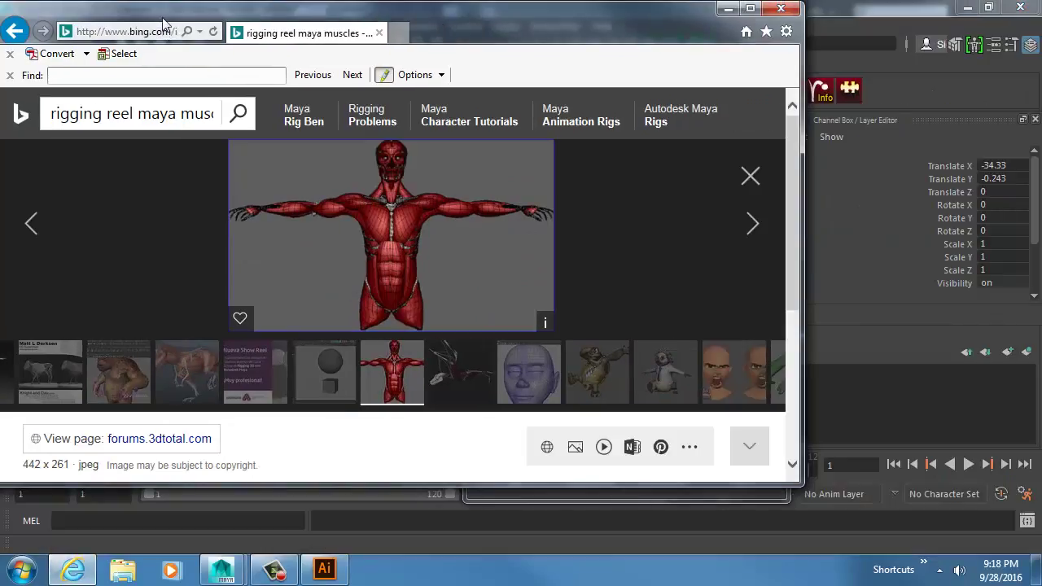
pyautogui.doubleClick(163, 21)
pyautogui.click(163, 26)
pyautogui.click(175, 71)
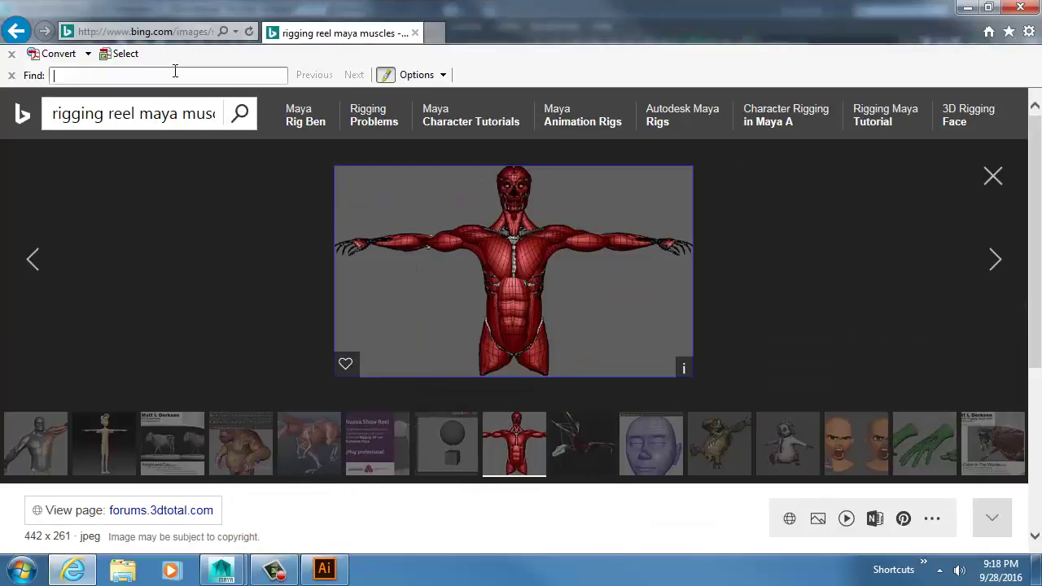
pyautogui.write('conv')
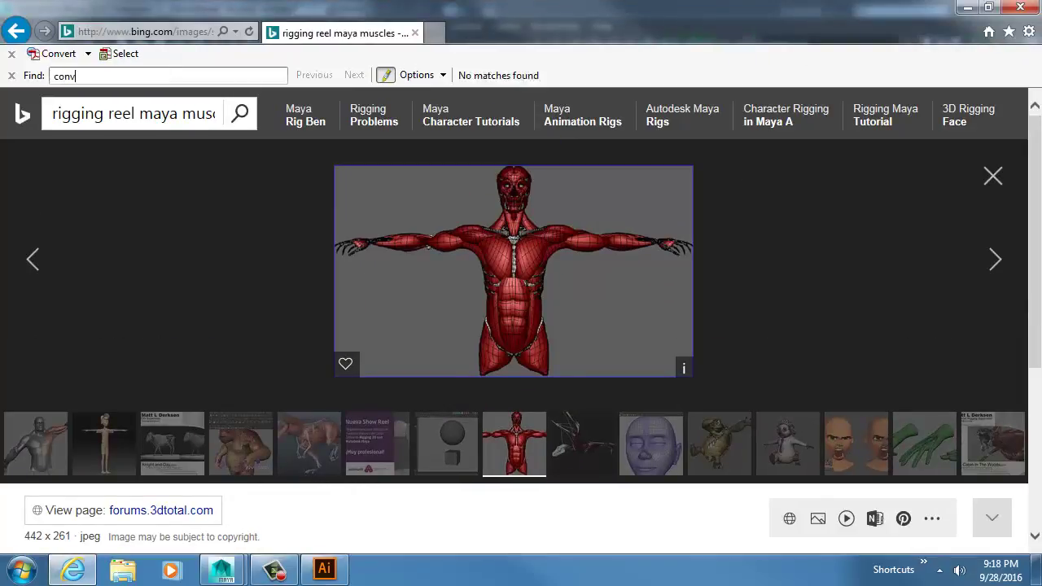
pyautogui.write('ertible top')
pyautogui.click(12, 75)
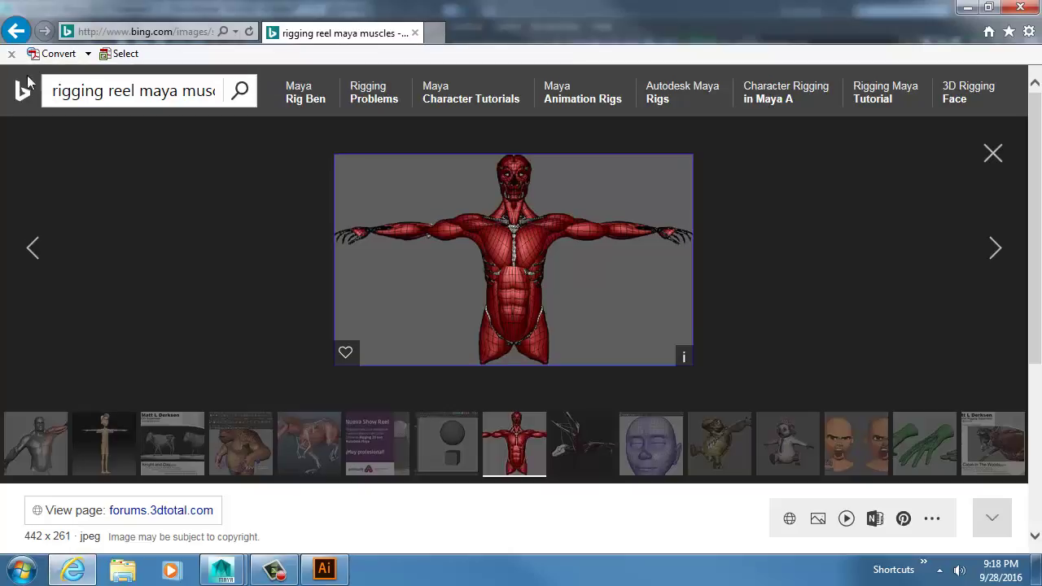
# Replace the current image query and search Bing images for "convertible top"
pyautogui.click(122, 90)
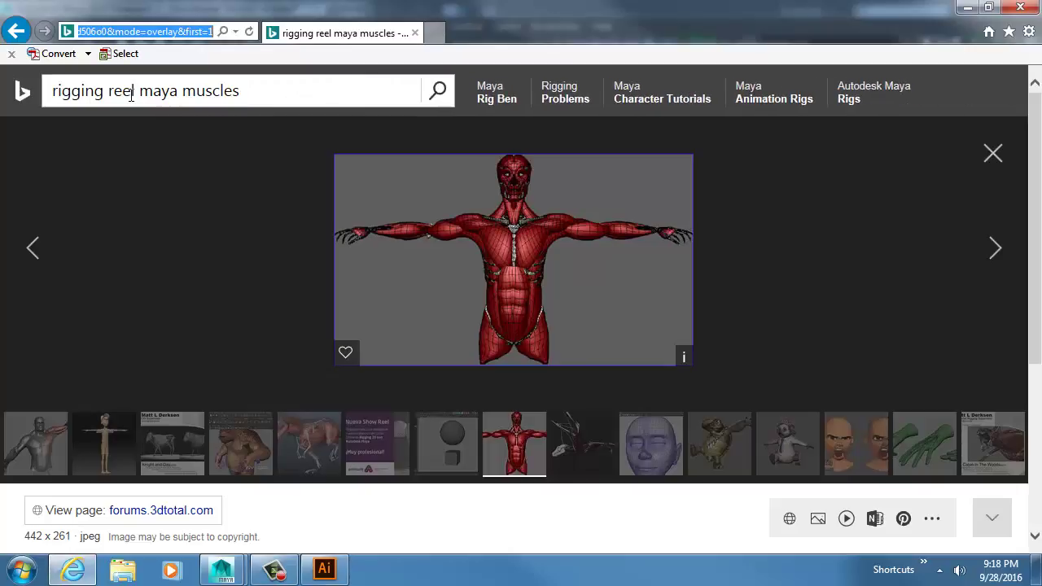
pyautogui.tripleClick(130, 92)
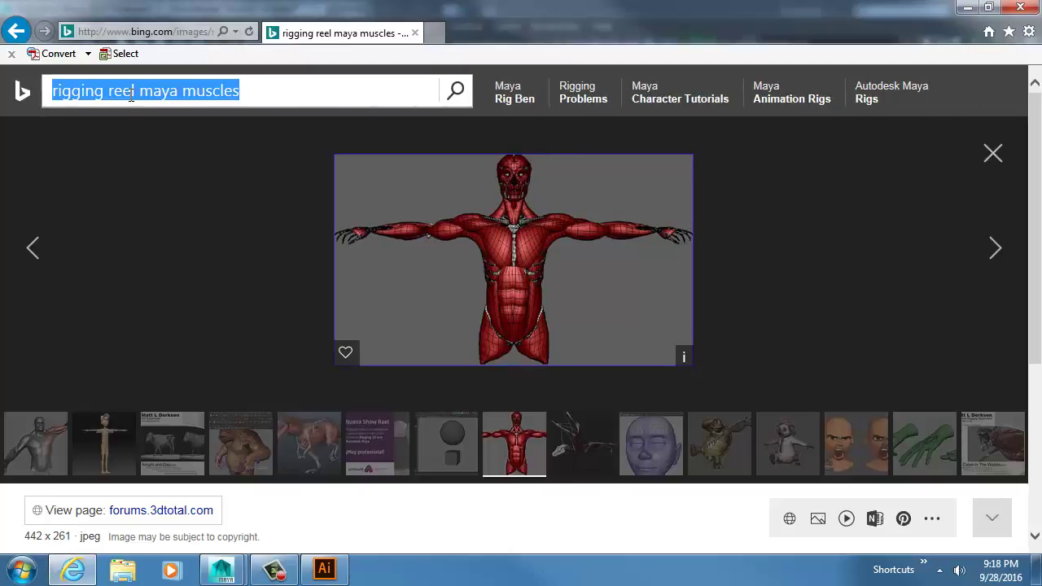
pyautogui.write('converticle')
pyautogui.press('BackSpace')
pyautogui.press('BackSpace')
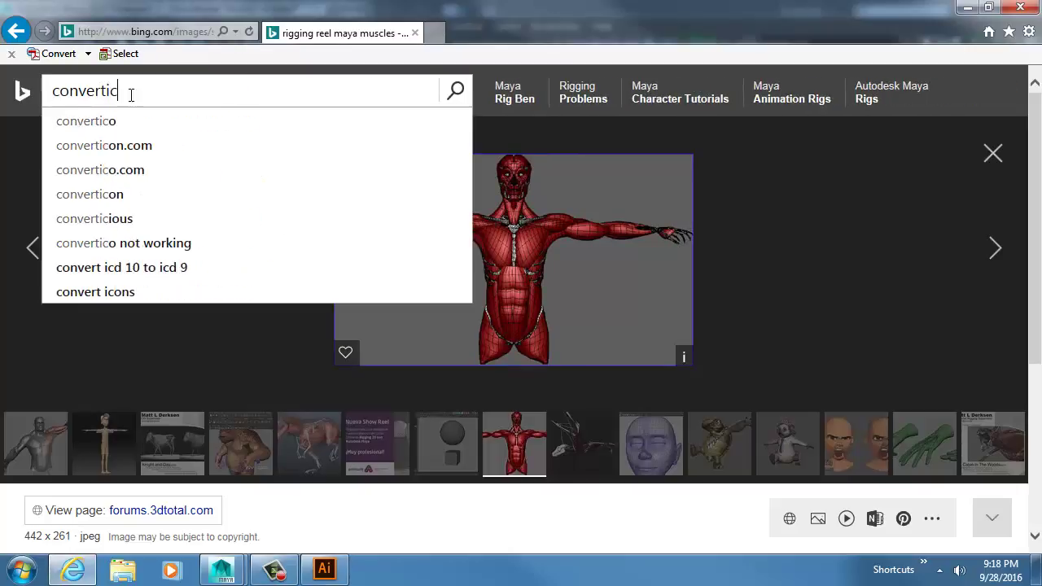
pyautogui.write('ble')
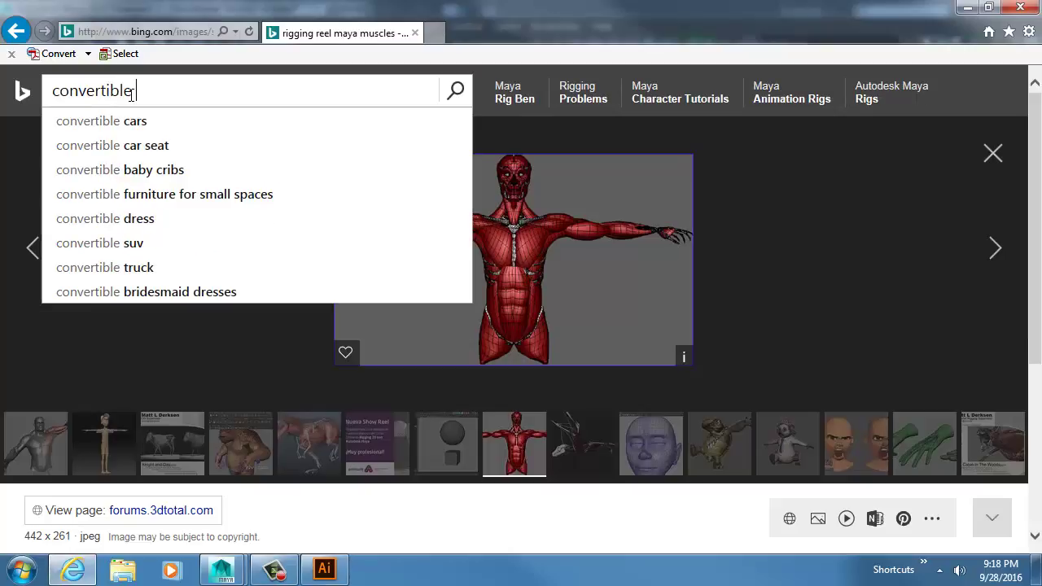
pyautogui.write(' top')
pyautogui.press('Return')
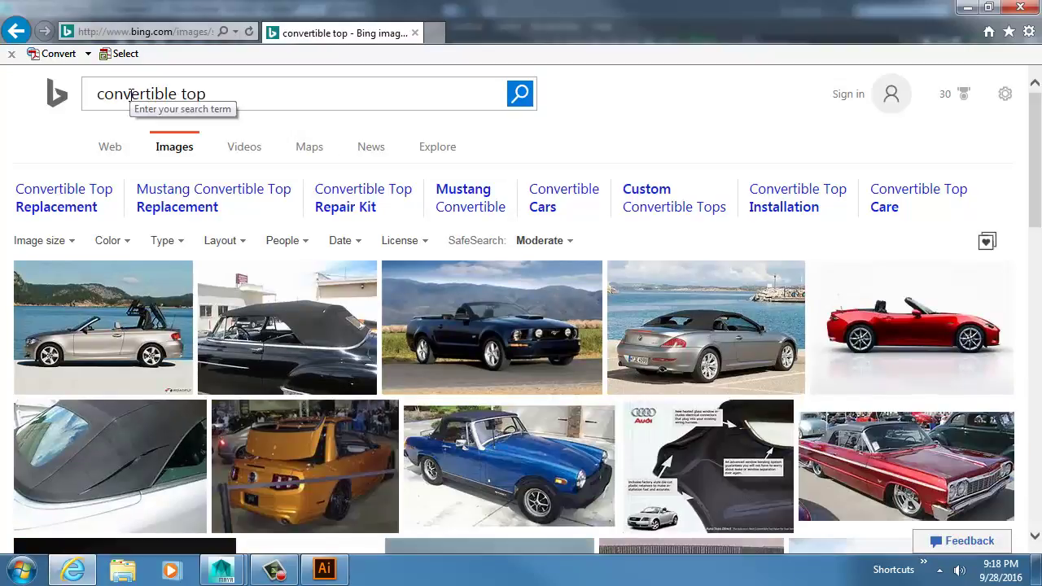
# Refine the image search to "convertible top parts" and open the exploded diagram of the top and its frame bars
pyautogui.click(304, 90)
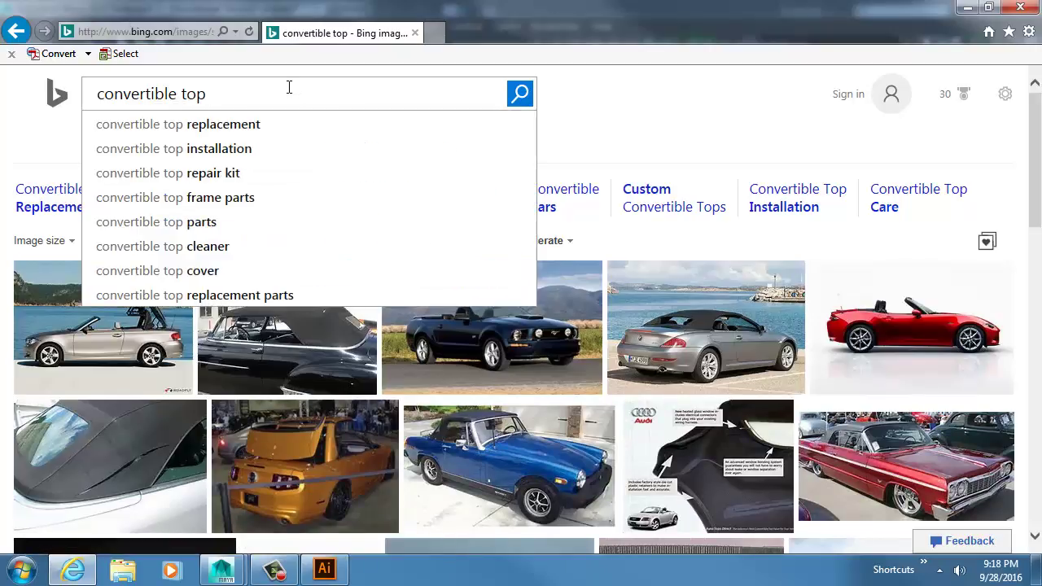
pyautogui.write('parts')
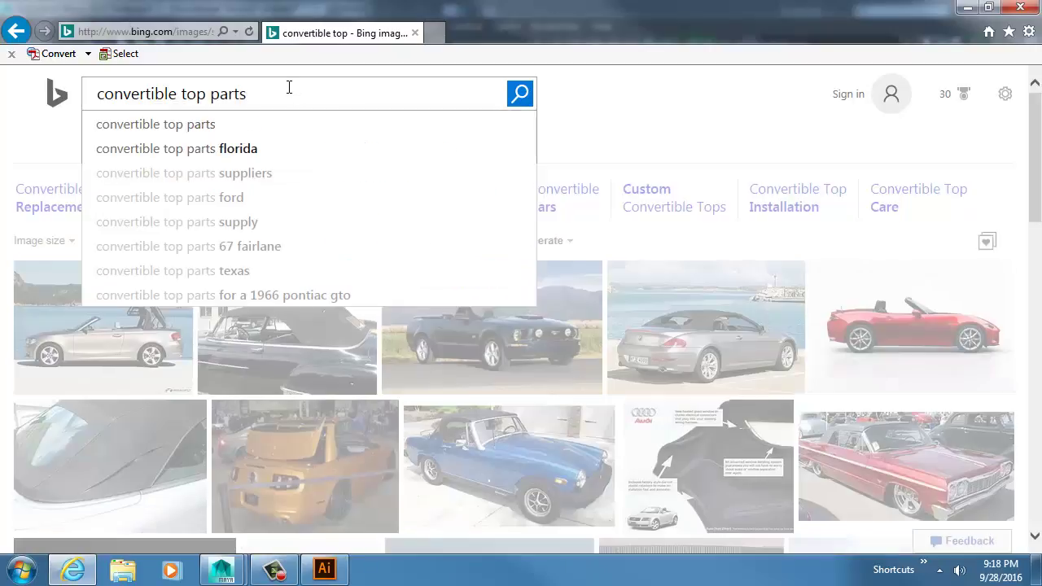
pyautogui.press('Return')
pyautogui.scroll(-3, 111, 396)
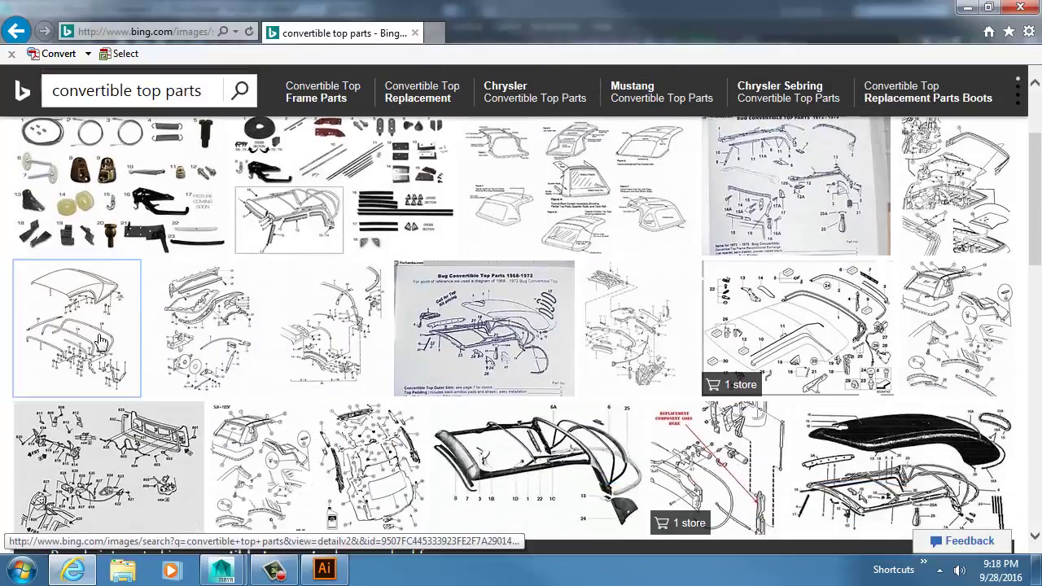
pyautogui.click(98, 335)
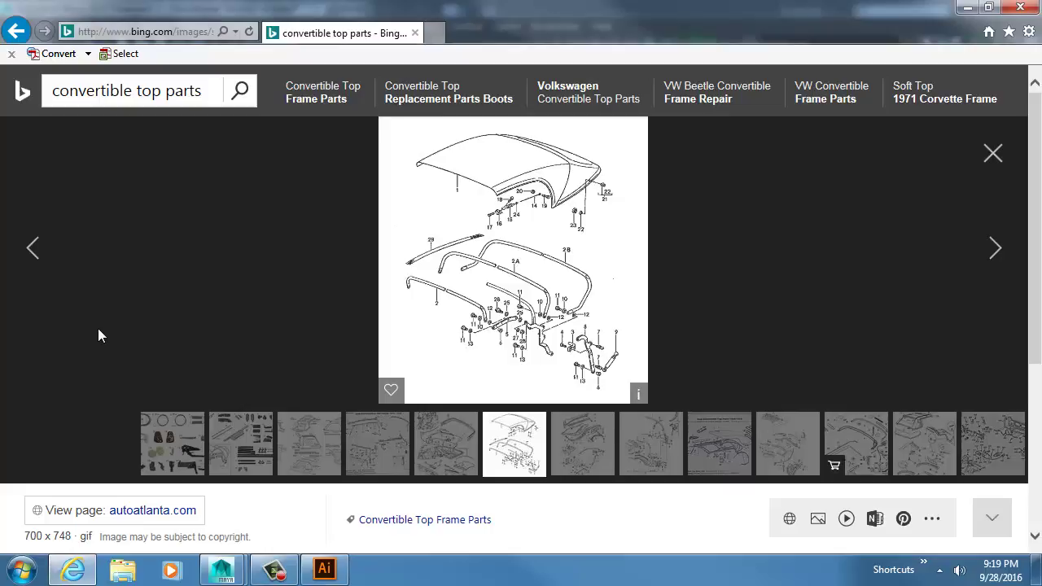
# Search the images for "mechanical parts" and open the picture of cogwheels on a splined shaft
pyautogui.click(94, 90)
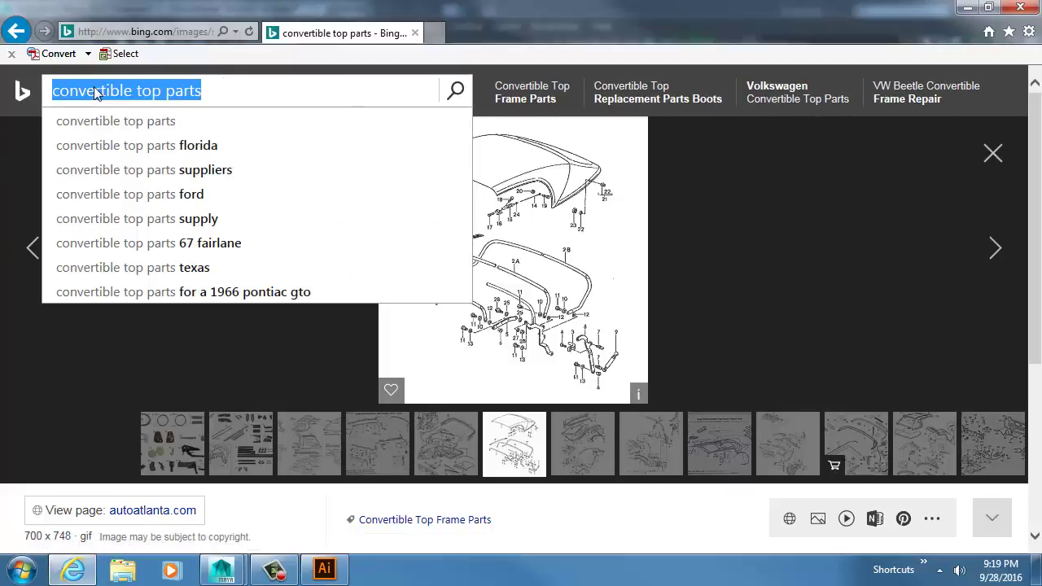
pyautogui.write('mechanical parts')
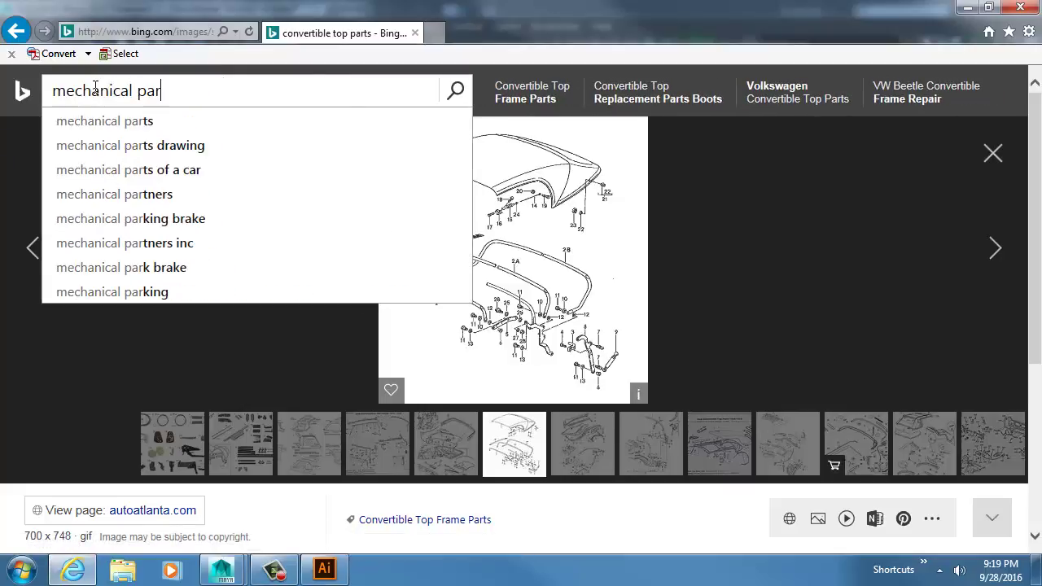
pyautogui.press('Return')
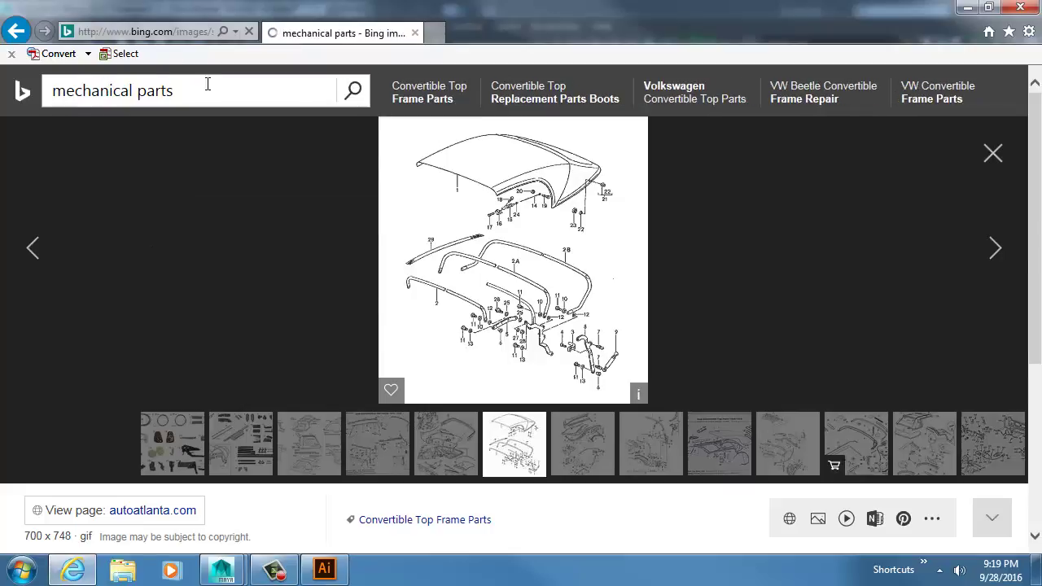
pyautogui.scroll(-3, 282, 133)
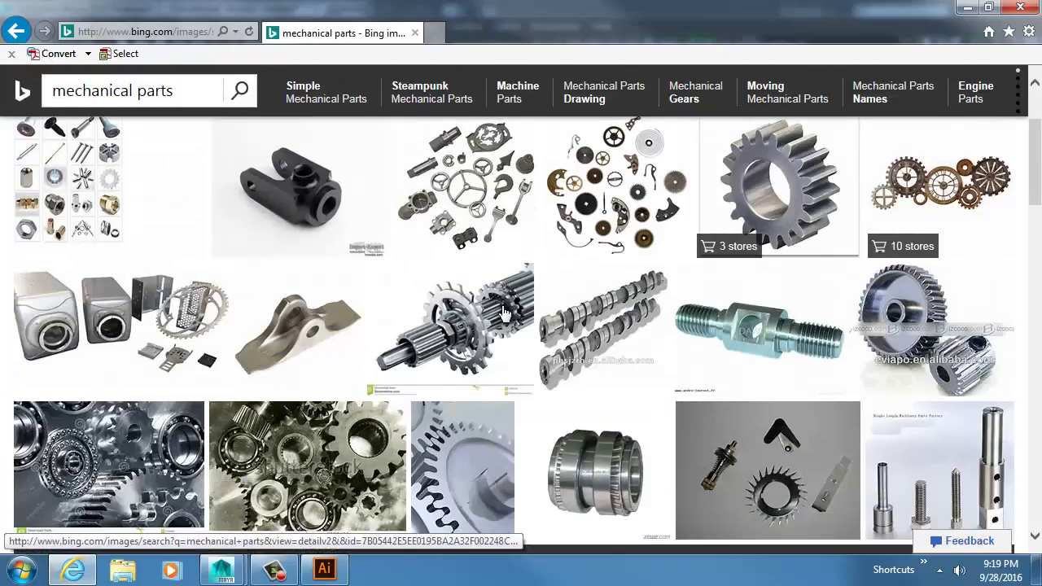
pyautogui.click(493, 294)
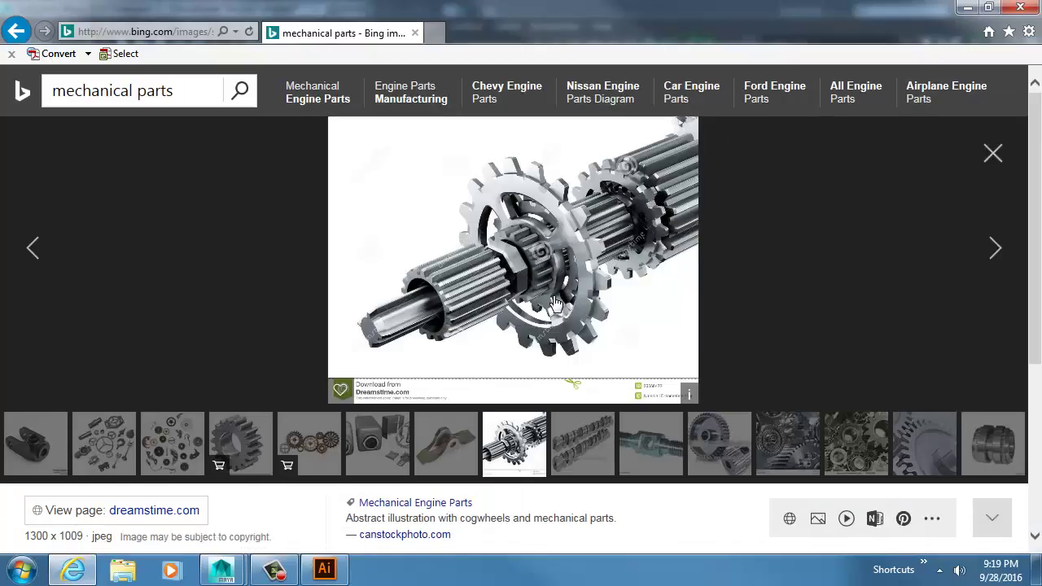
# Open the related Mechanisms-2 collection and view its planetary gear, mechanical beetle and mechanical butterfly images
pyautogui.scroll(-2, 480, 313)
pyautogui.scroll(-8, 490, 284)
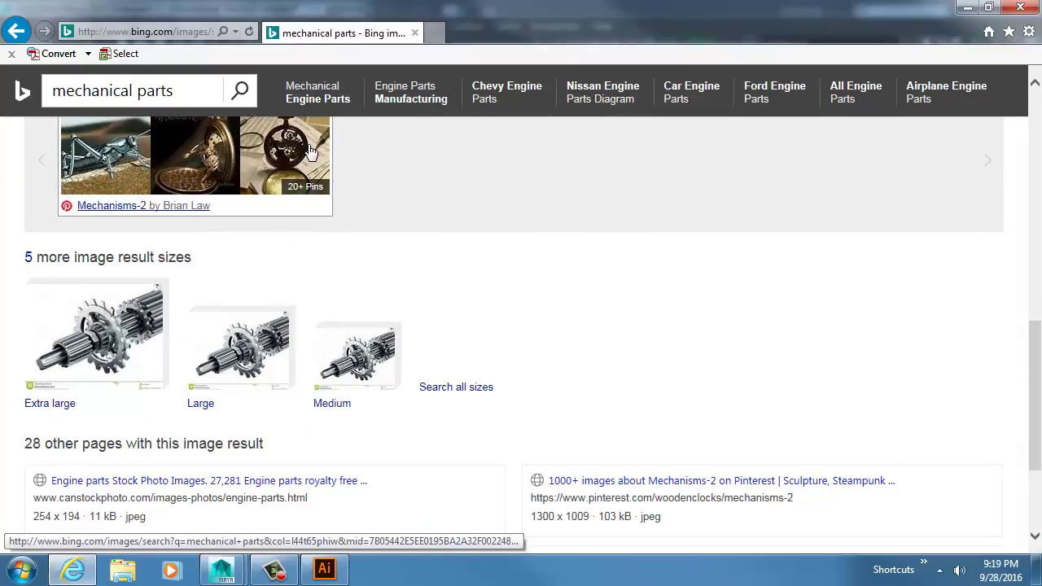
pyautogui.click(309, 151)
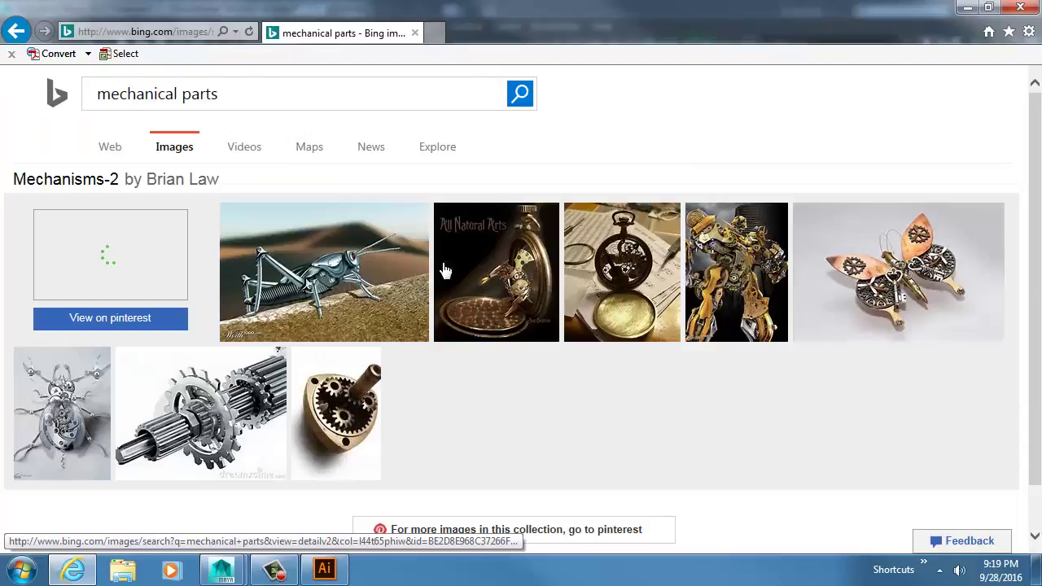
pyautogui.click(376, 389)
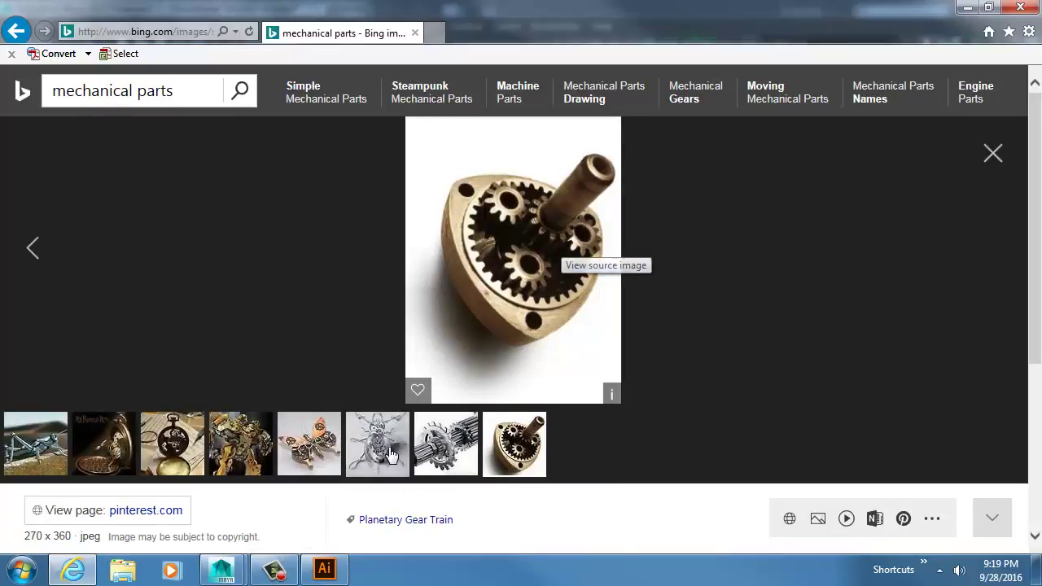
pyautogui.click(389, 454)
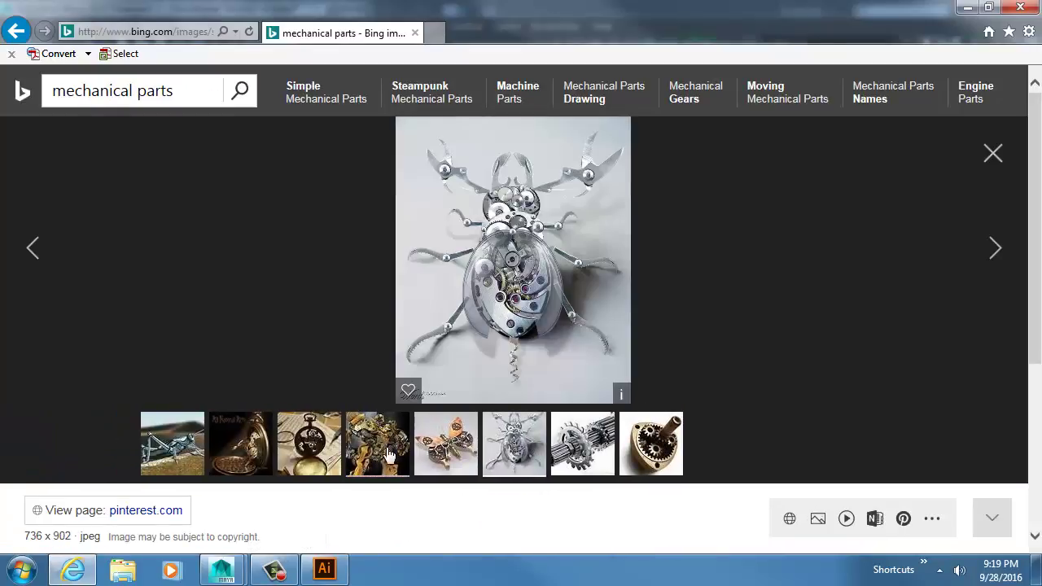
pyautogui.click(472, 456)
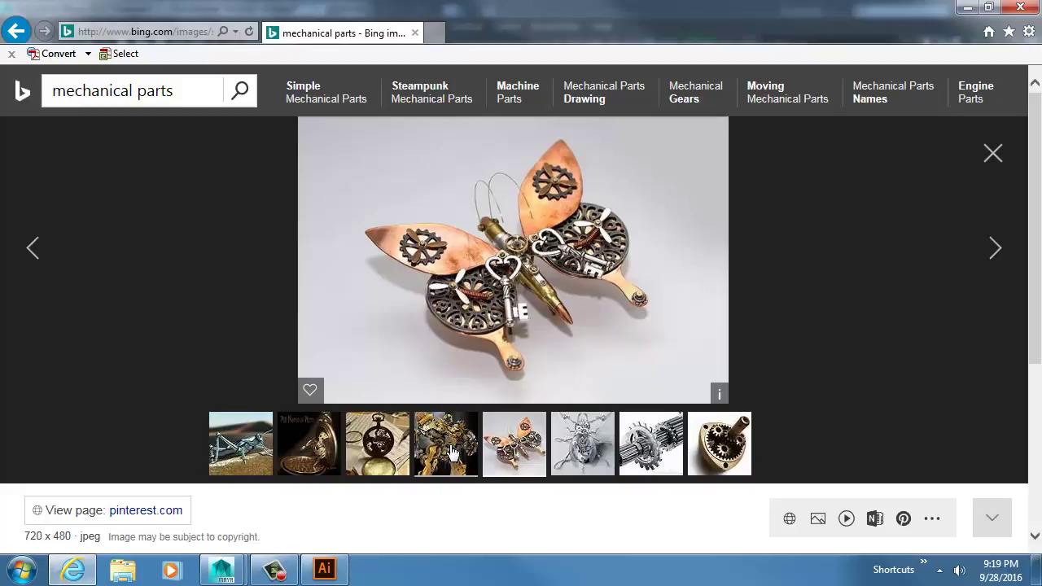
# Switch back to Maya, create a polygon cylinder and move it along X to -47.177, clear of the other objects
pyautogui.hotkey('alt', 'Tab')
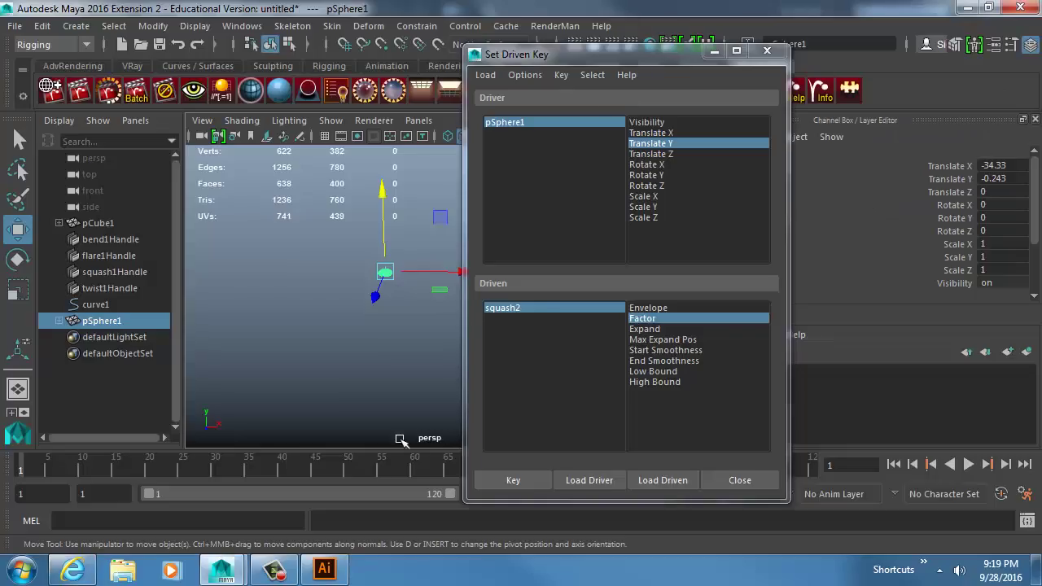
pyautogui.moveTo(619, 61); pyautogui.dragTo(777, 35)
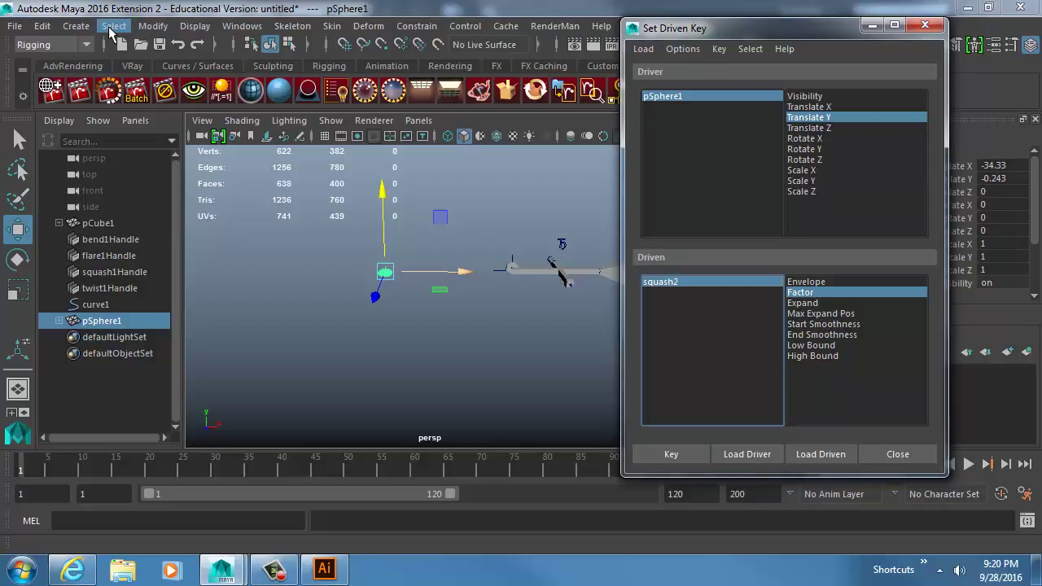
pyautogui.click(75, 25)
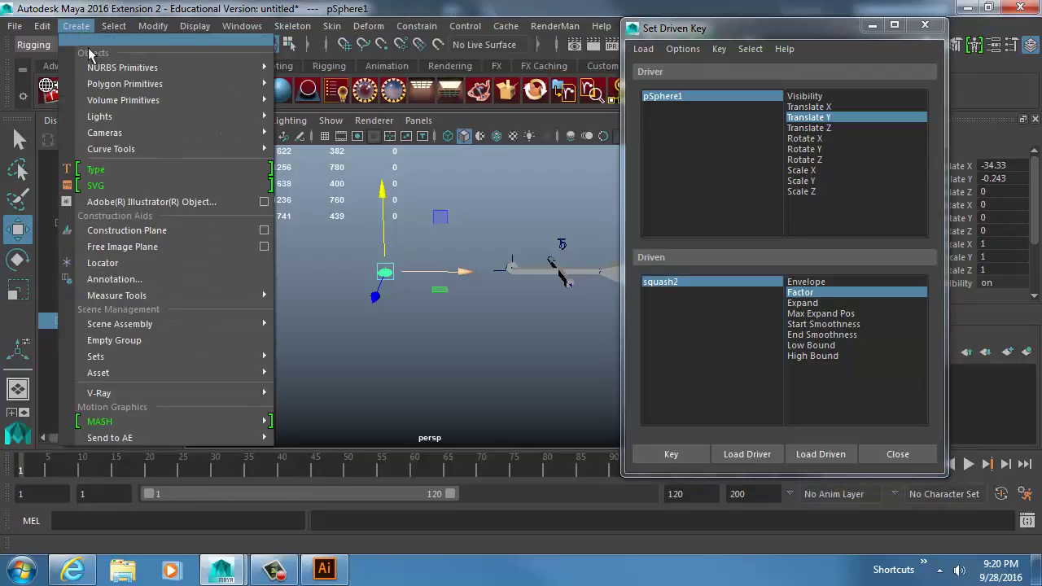
pyautogui.moveTo(106, 84)
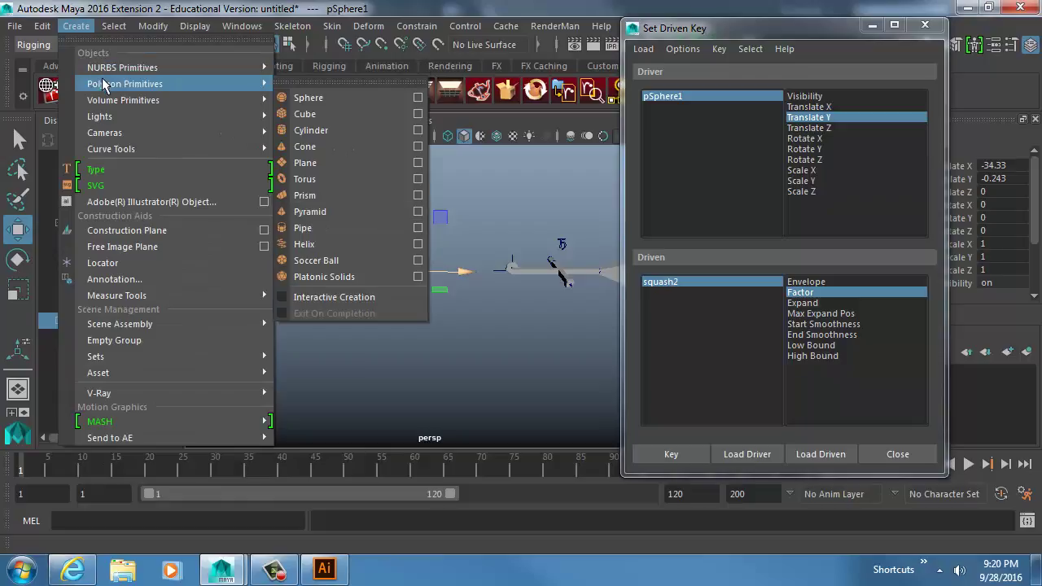
pyautogui.click(314, 140)
pyautogui.moveTo(509, 302); pyautogui.dragTo(255, 307)
pyautogui.keyDown('alt'); pyautogui.moveTo(316, 305); pyautogui.dragTo(428, 288, button='middle'); pyautogui.keyUp('alt')
# Flatten the cylinder into a disc with Scale Y 0.165
pyautogui.press('f')
pyautogui.press('r')
pyautogui.moveTo(442, 242); pyautogui.dragTo(449, 312)
# Select every other side face around the rim of the disc, ten faces in total
pyautogui.moveTo(392, 332); pyautogui.dragTo(400, 356, button='right')
pyautogui.click(413, 357)
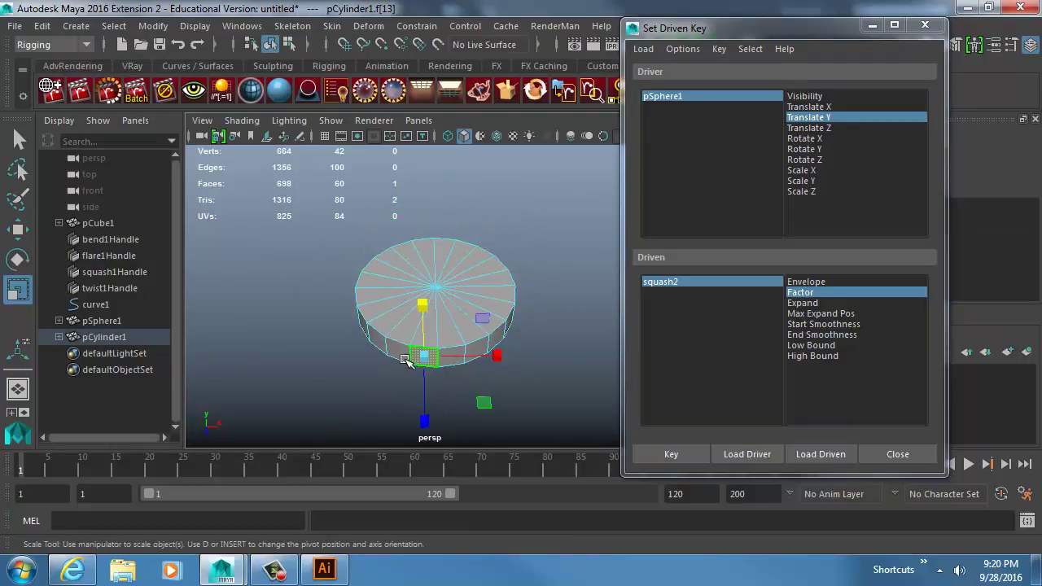
pyautogui.keyDown('alt'); pyautogui.moveTo(404, 359); pyautogui.dragTo(432, 353); pyautogui.keyUp('alt')
pyautogui.keyDown('shift'); pyautogui.click(432, 353); pyautogui.keyUp('shift')
pyautogui.hotkey('ctrl', 'z')
pyautogui.keyDown('shift'); pyautogui.click(407, 353); pyautogui.keyUp('shift')
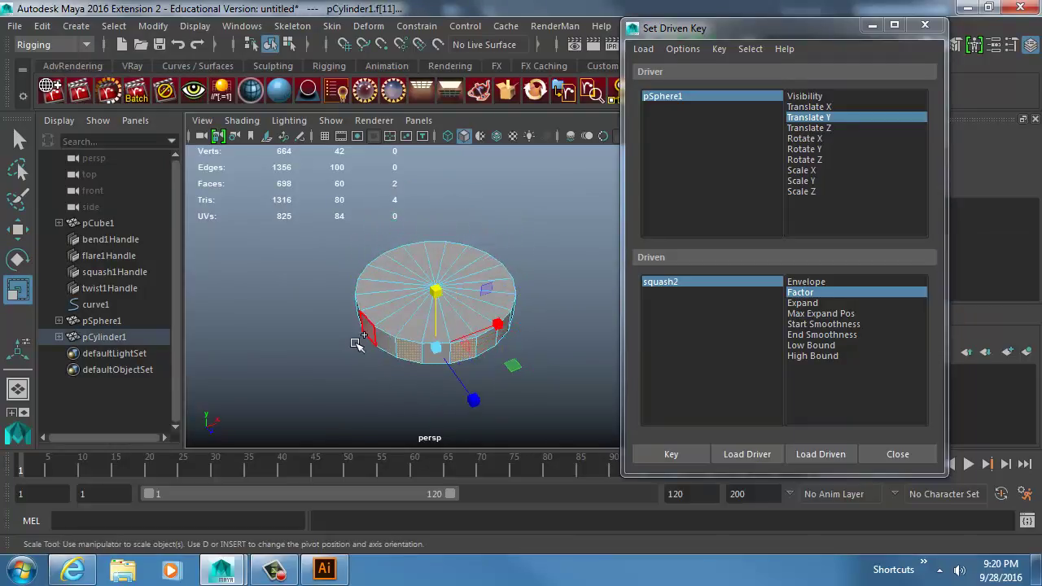
pyautogui.keyDown('shift'); pyautogui.click(365, 334); pyautogui.keyUp('shift')
pyautogui.keyDown('alt'); pyautogui.moveTo(312, 358); pyautogui.dragTo(532, 361); pyautogui.keyUp('alt')
pyautogui.keyDown('shift'); pyautogui.click(380, 345); pyautogui.keyUp('shift')
pyautogui.keyDown('shift'); pyautogui.click(401, 347); pyautogui.keyUp('shift')
pyautogui.keyDown('shift'); pyautogui.click(462, 351); pyautogui.keyUp('shift')
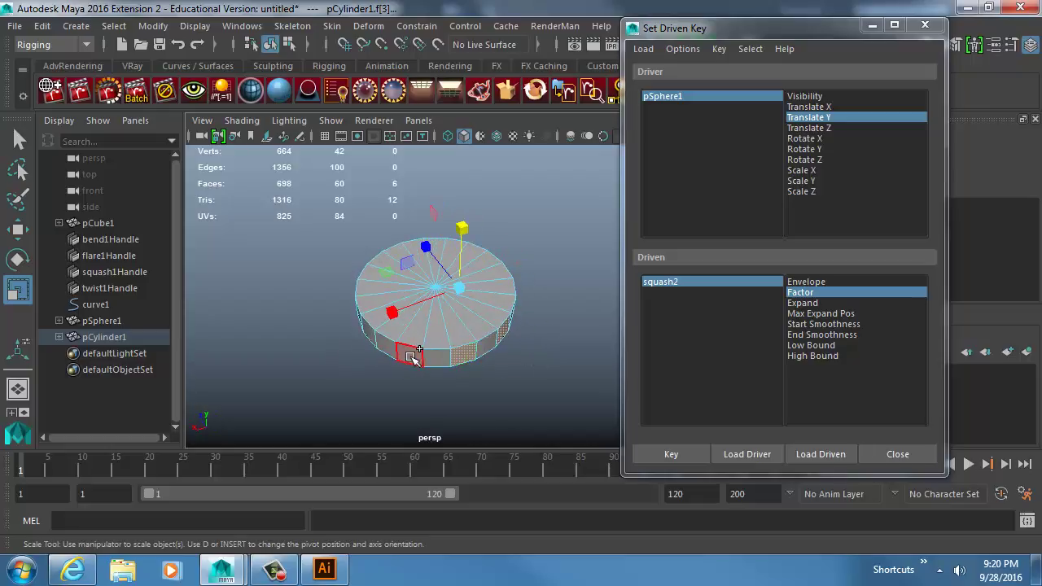
pyautogui.keyDown('shift'); pyautogui.click(412, 354); pyautogui.keyUp('shift')
pyautogui.keyDown('shift'); pyautogui.click(362, 328); pyautogui.keyUp('shift')
pyautogui.keyDown('alt'); pyautogui.moveTo(351, 353); pyautogui.dragTo(425, 352); pyautogui.keyUp('alt')
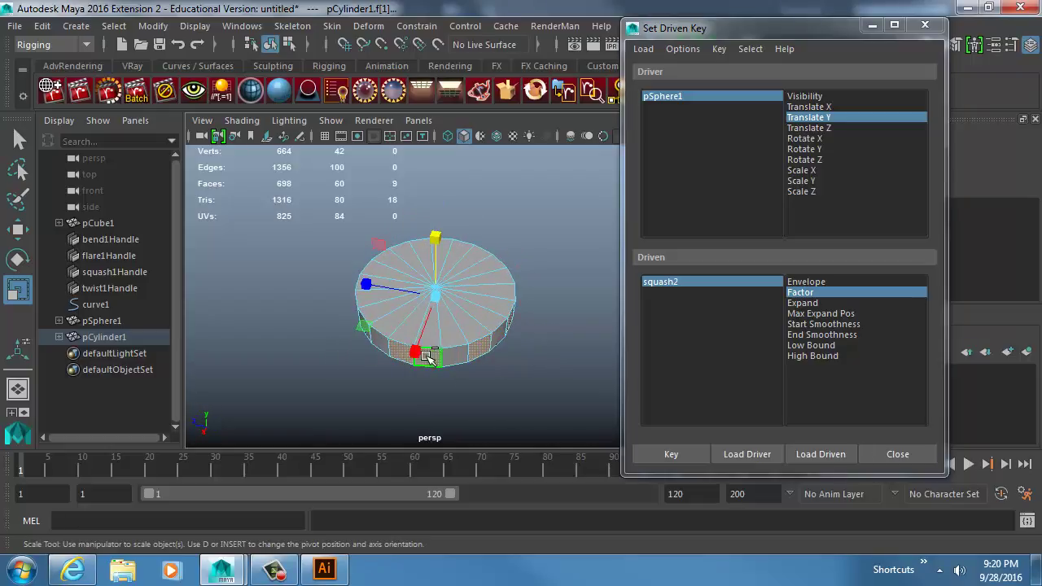
pyautogui.keyDown('shift'); pyautogui.click(457, 360); pyautogui.keyUp('shift')
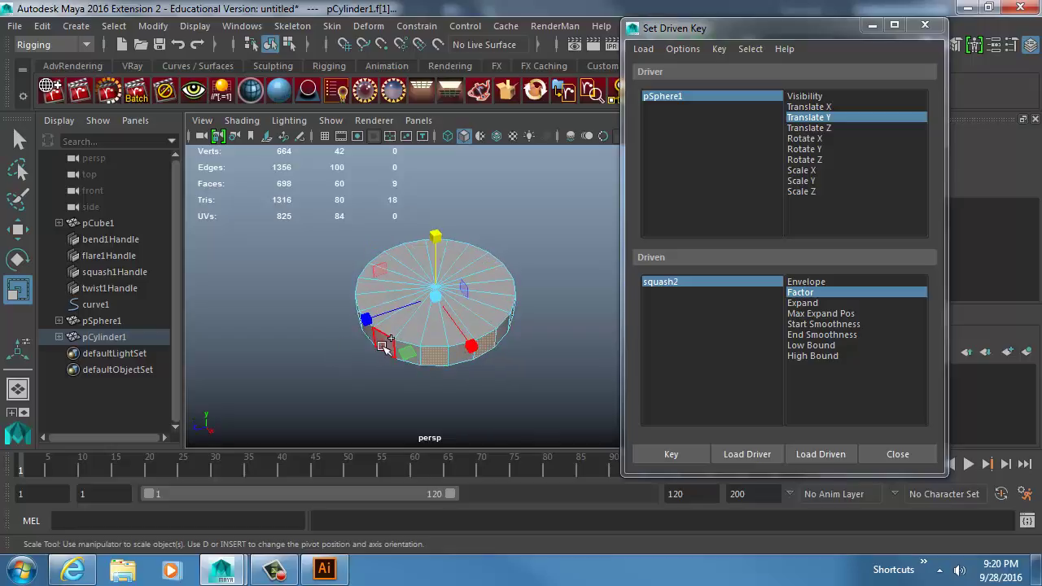
pyautogui.keyDown('alt'); pyautogui.moveTo(348, 360); pyautogui.dragTo(465, 349); pyautogui.keyUp('alt')
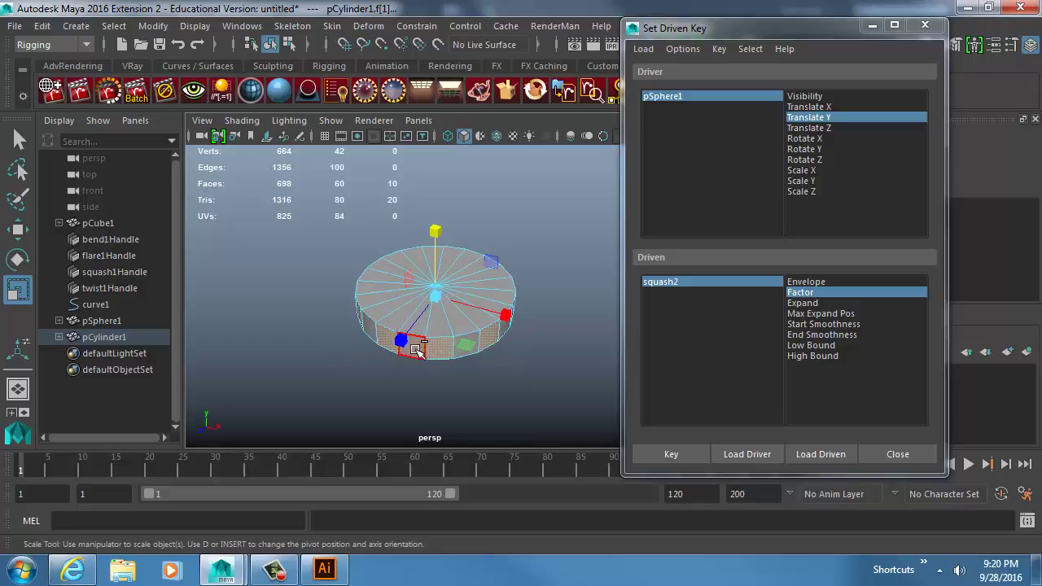
# Extrude the selected rim faces outward into long gear teeth and return to object mode
pyautogui.hotkey('ctrl', 'e')
pyautogui.moveTo(488, 314); pyautogui.dragTo(338, 319)
pyautogui.press('w')
pyautogui.moveTo(342, 320); pyautogui.dragTo(412, 248, button='right')
# Duplicate the gear and move the copy along Z to 3.223 so its teeth mesh with the original
pyautogui.keyDown('alt'); pyautogui.moveTo(488, 325); pyautogui.dragTo(232, 252, button='right'); pyautogui.keyUp('alt')
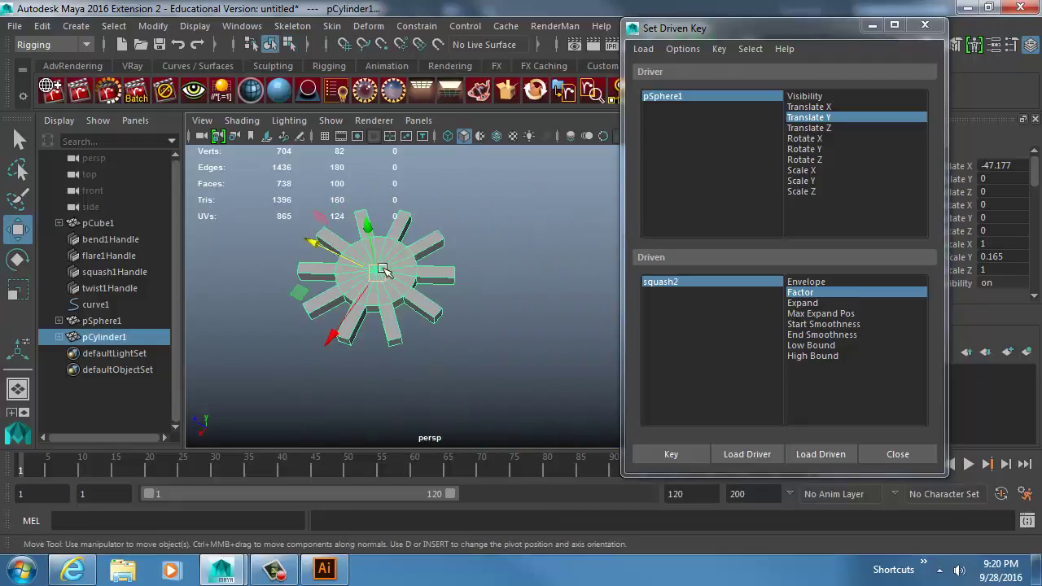
pyautogui.hotkey('ctrl', 'd')
pyautogui.moveTo(334, 254); pyautogui.dragTo(453, 258)
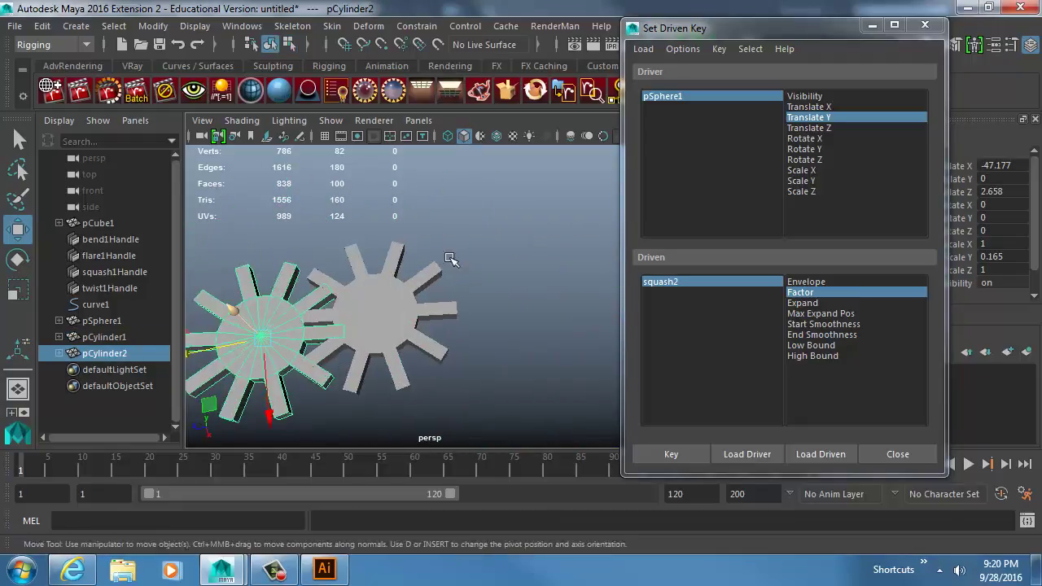
pyautogui.keyDown('alt'); pyautogui.moveTo(454, 258); pyautogui.dragTo(509, 263, button='middle'); pyautogui.keyUp('alt')
pyautogui.keyDown('alt'); pyautogui.moveTo(510, 266); pyautogui.dragTo(483, 291); pyautogui.keyUp('alt')
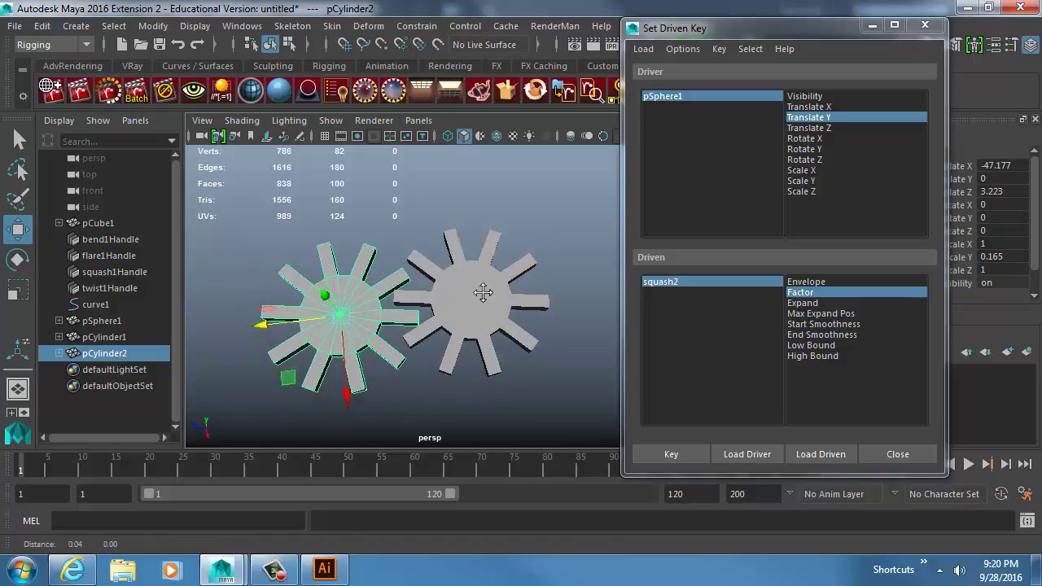
pyautogui.keyDown('alt'); pyautogui.moveTo(483, 291); pyautogui.dragTo(477, 294, button='middle'); pyautogui.keyUp('alt')
# Repeat the duplication with its offset four times to make a row of six gears, and close the Set Driven Key window
pyautogui.hotkey('shift', 'd')
pyautogui.hotkey('shift', 'd')
pyautogui.hotkey('shift', 'd')
pyautogui.hotkey('shift', 'd')
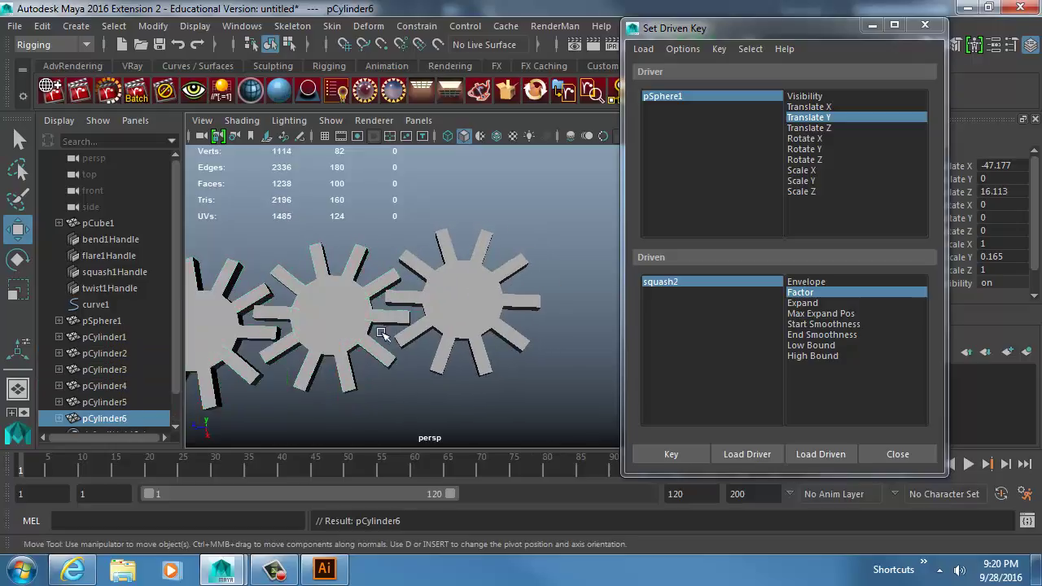
pyautogui.moveTo(477, 295)
pyautogui.keyDown('alt'); pyautogui.mouseDown()
pyautogui.moveTo(521, 327)
pyautogui.moveTo(493, 307)
pyautogui.mouseUp(); pyautogui.keyUp('alt')
pyautogui.keyDown('alt'); pyautogui.moveTo(493, 307); pyautogui.dragTo(619, 342, button='middle'); pyautogui.keyUp('alt')
pyautogui.keyDown('alt'); pyautogui.moveTo(477, 326); pyautogui.dragTo(430, 321, button='right'); pyautogui.keyUp('alt')
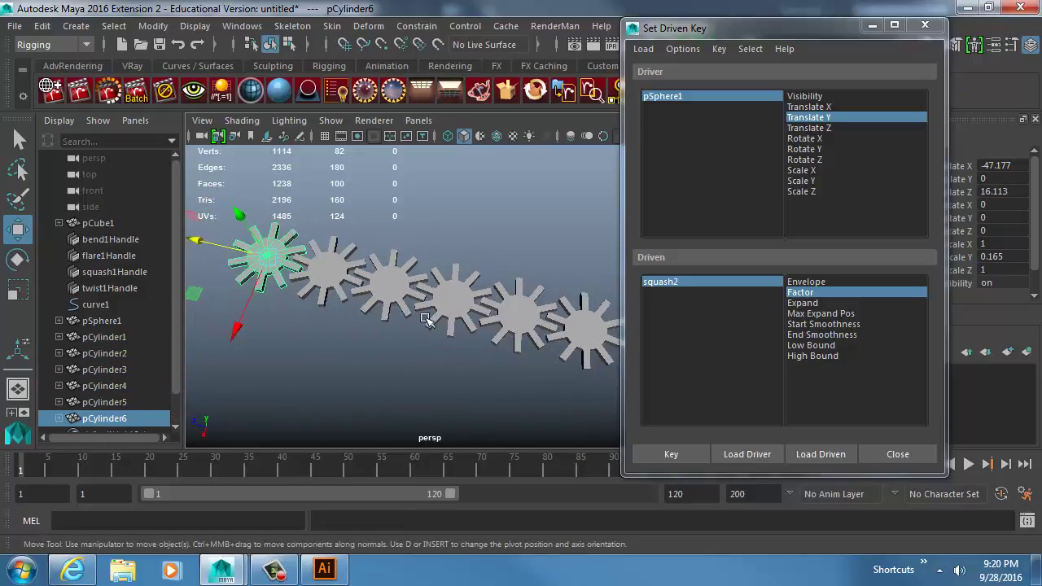
pyautogui.keyDown('alt'); pyautogui.moveTo(430, 321); pyautogui.dragTo(376, 310, button='middle'); pyautogui.keyUp('alt')
pyautogui.keyDown('alt'); pyautogui.moveTo(407, 273); pyautogui.dragTo(479, 281, button='middle'); pyautogui.keyUp('alt')
pyautogui.click(925, 26)
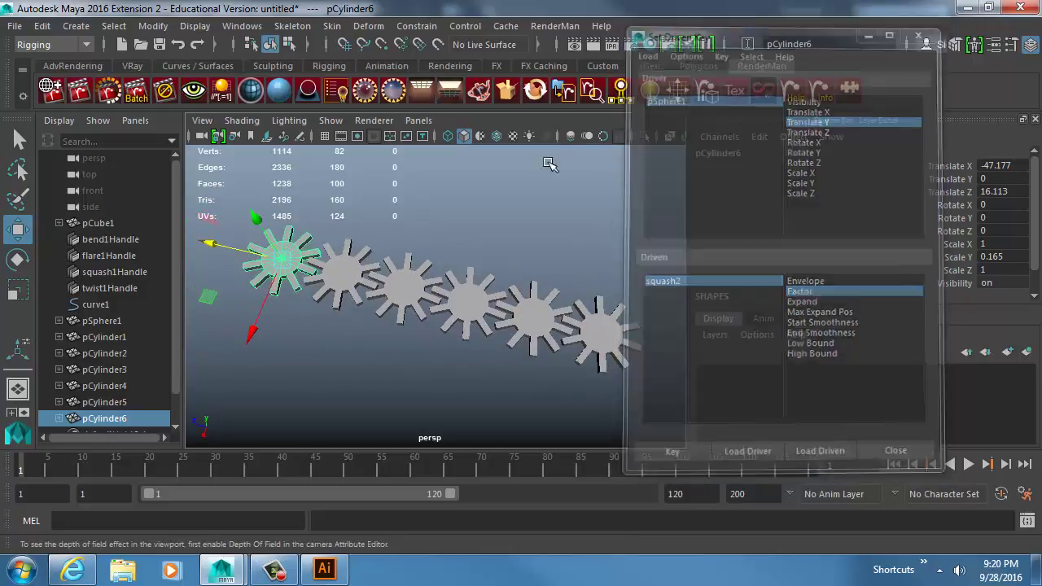
# Select all six gears in the row and rename them as gear
pyautogui.moveTo(238, 221); pyautogui.dragTo(631, 346)
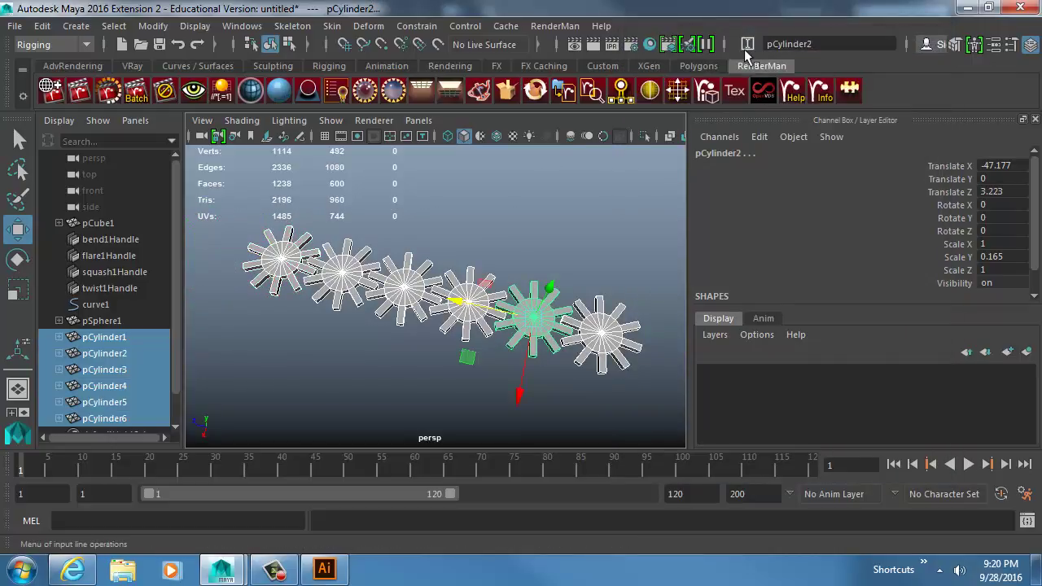
pyautogui.click(788, 44)
pyautogui.write('gear')
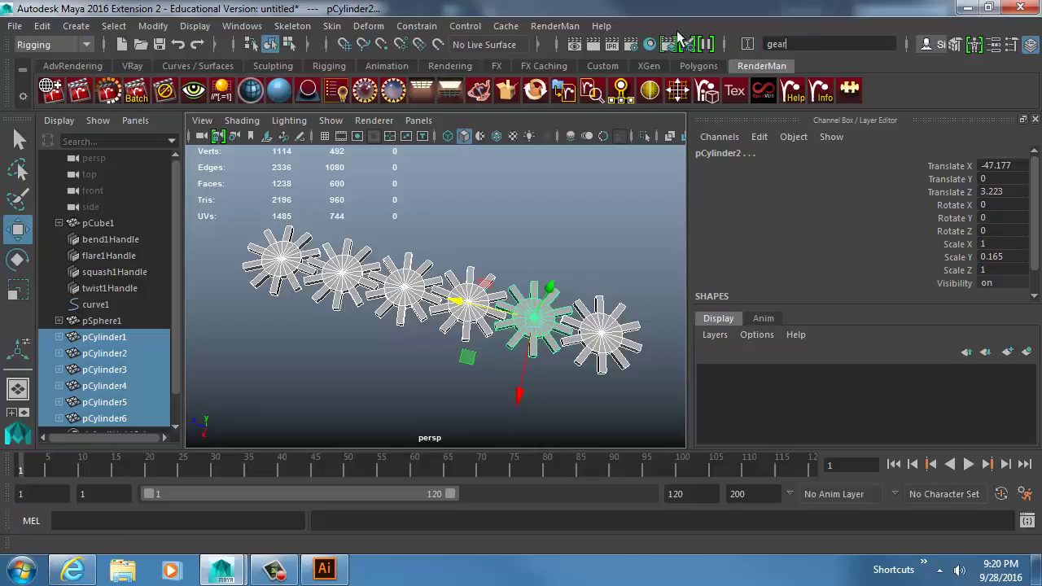
pyautogui.press('Return')
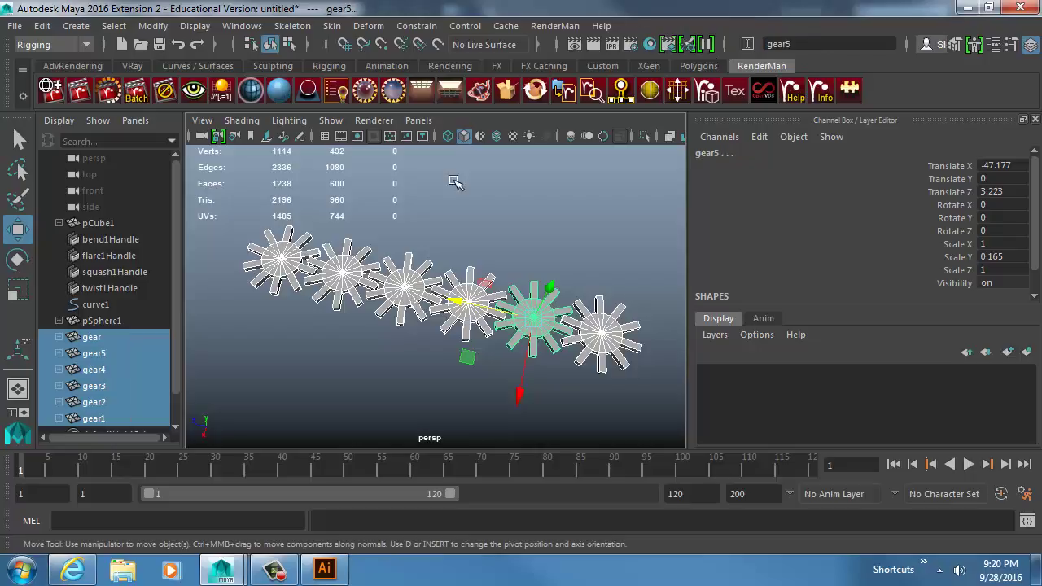
# Select the six gears one after another in row order, starting with the original gear
pyautogui.click(120, 339)
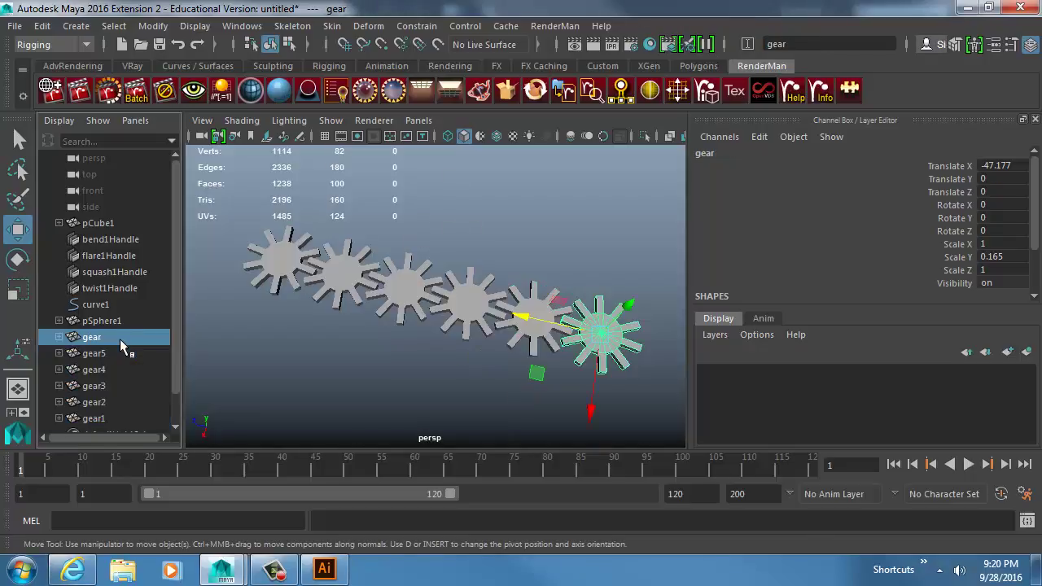
pyautogui.keyDown('ctrl'); pyautogui.click(115, 353); pyautogui.keyUp('ctrl')
pyautogui.keyDown('ctrl'); pyautogui.click(112, 369); pyautogui.keyUp('ctrl')
pyautogui.keyDown('ctrl'); pyautogui.click(112, 385); pyautogui.keyUp('ctrl')
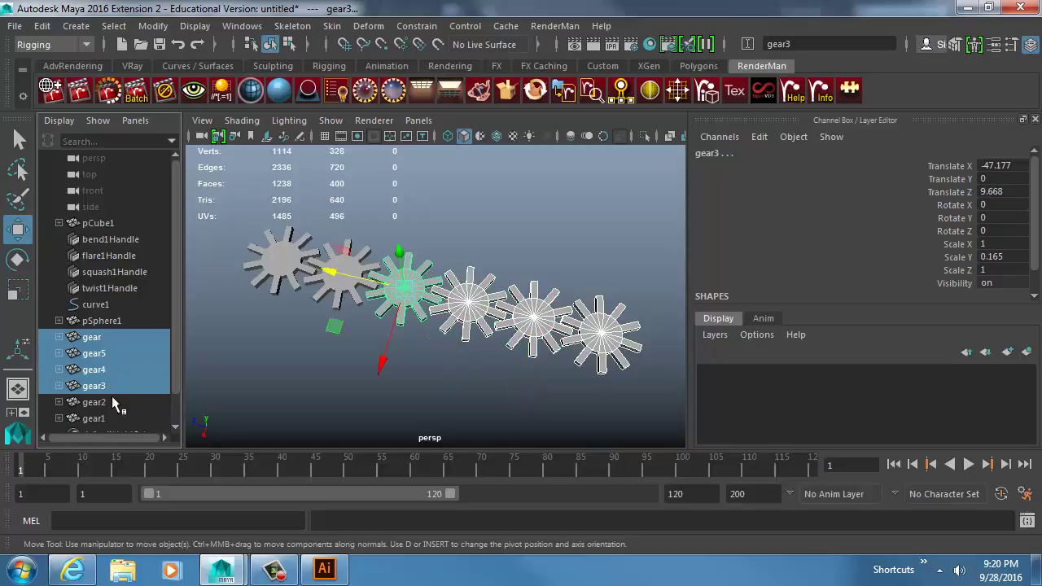
pyautogui.keyDown('ctrl'); pyautogui.click(111, 402); pyautogui.keyUp('ctrl')
pyautogui.keyDown('ctrl'); pyautogui.click(114, 418); pyautogui.keyUp('ctrl')
# Rename the six selected gears as gears, and finally with the base name gear1 for sequential numbering
pyautogui.click(817, 44)
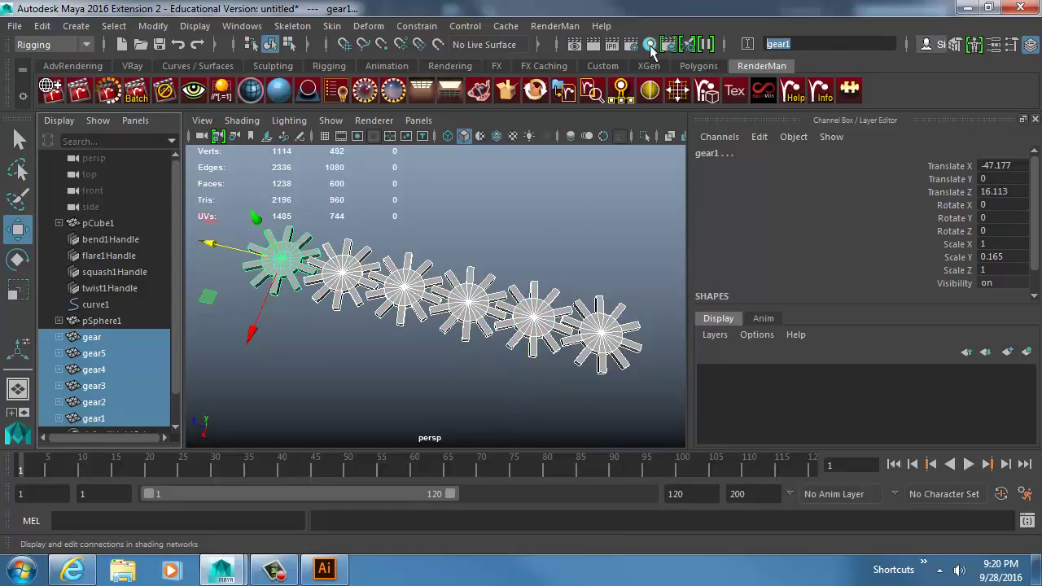
pyautogui.write('ge')
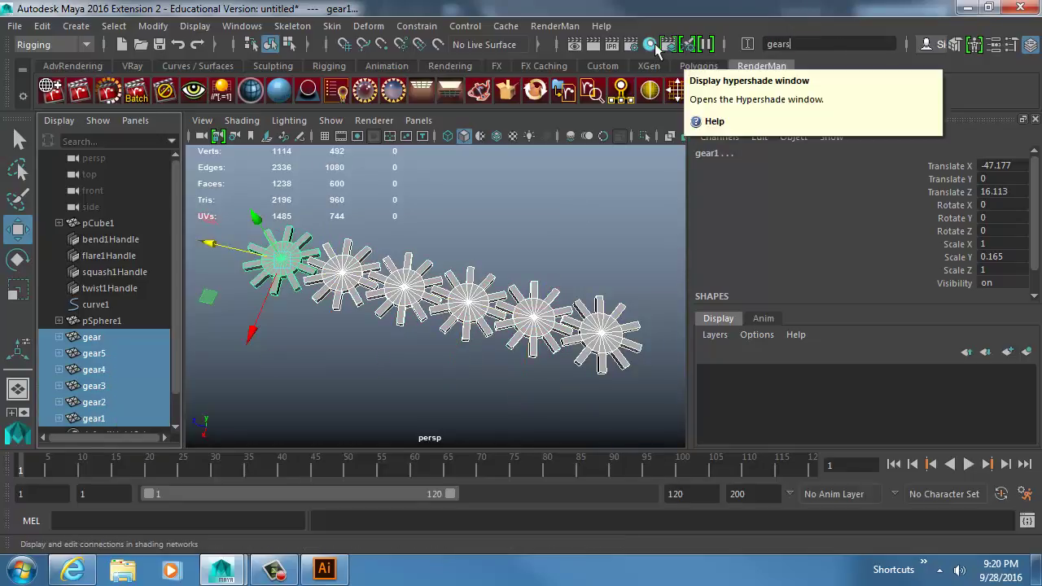
pyautogui.write('ars')
pyautogui.press('Return')
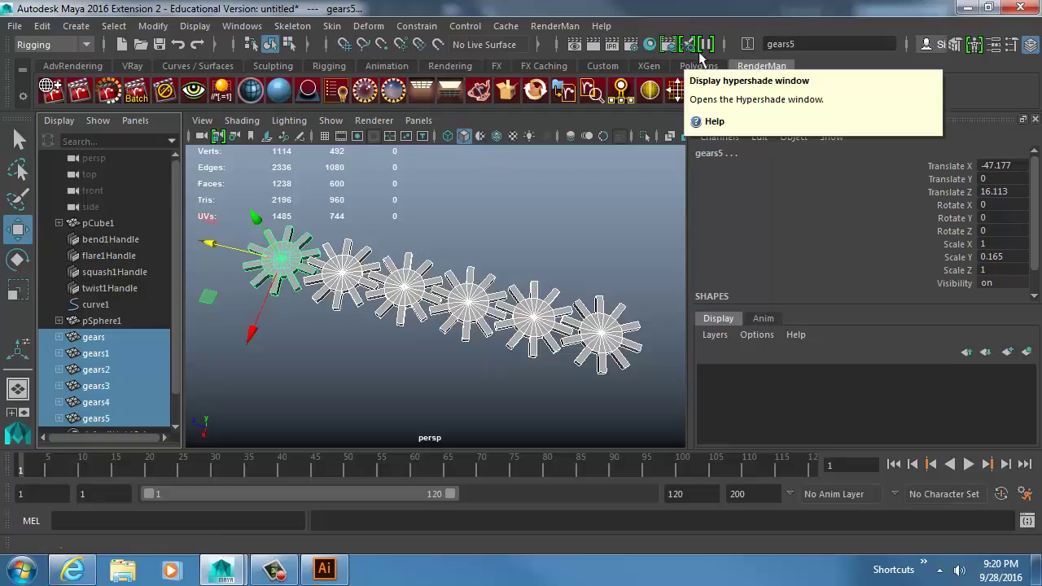
pyautogui.click(818, 41)
pyautogui.write('gear')
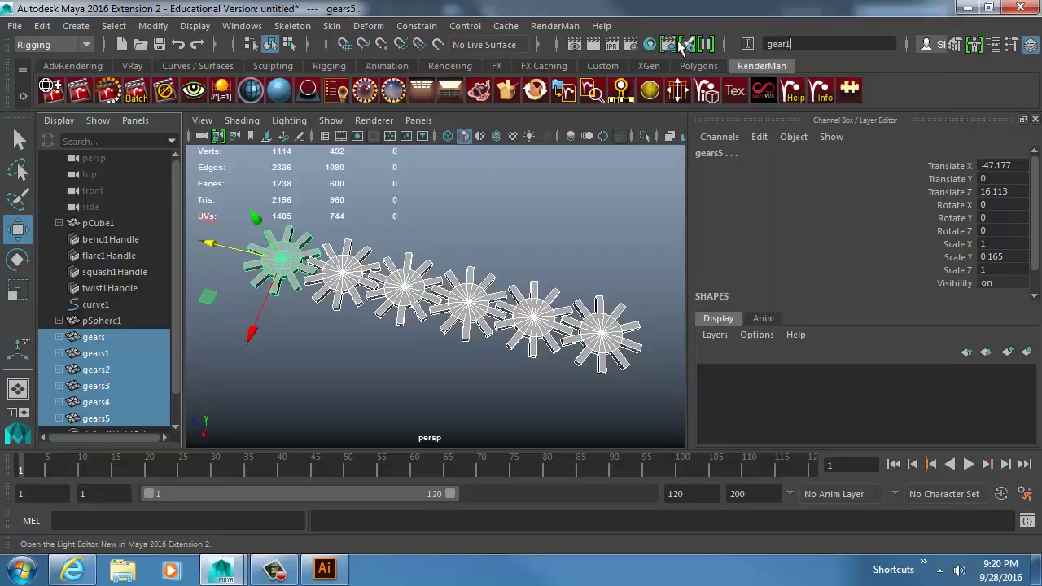
pyautogui.write('1')
pyautogui.press('Return')
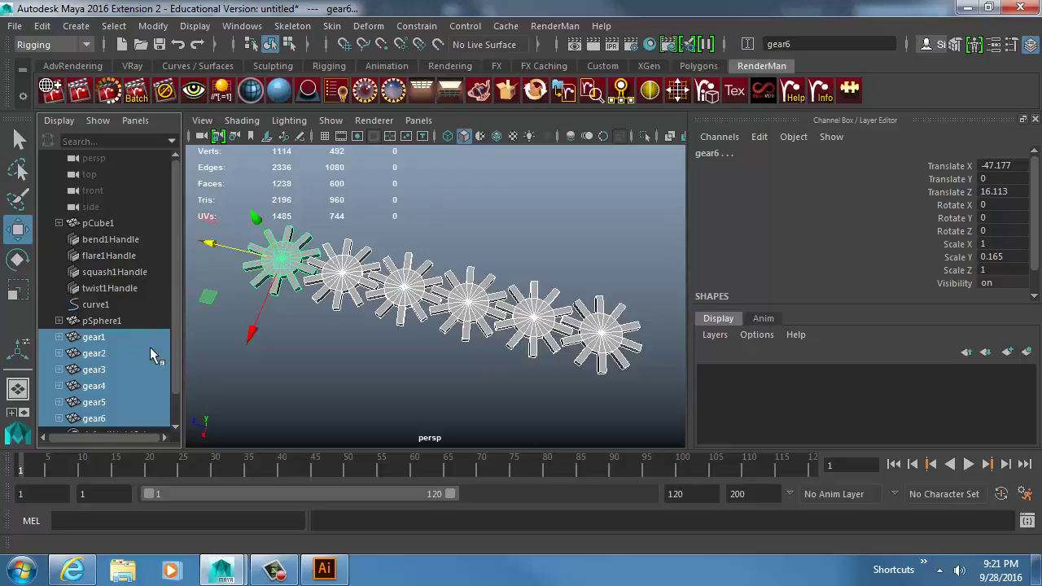
# Clear the selection and select only gear1 at the end of the row
pyautogui.keyDown('alt'); pyautogui.moveTo(495, 316); pyautogui.dragTo(517, 312); pyautogui.keyUp('alt')
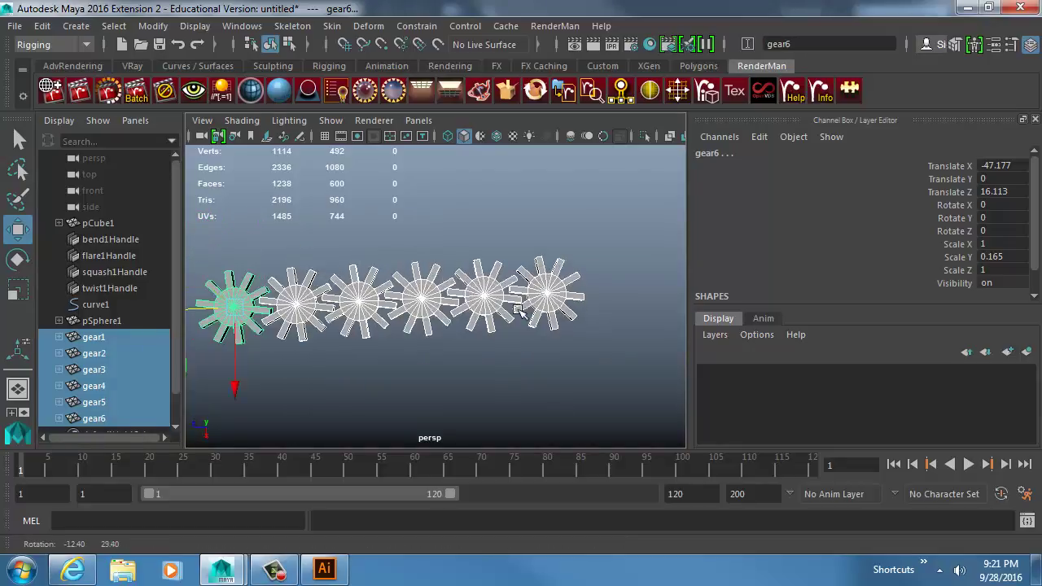
pyautogui.click(521, 220)
pyautogui.keyDown('alt'); pyautogui.moveTo(521, 221); pyautogui.dragTo(568, 223); pyautogui.keyUp('alt')
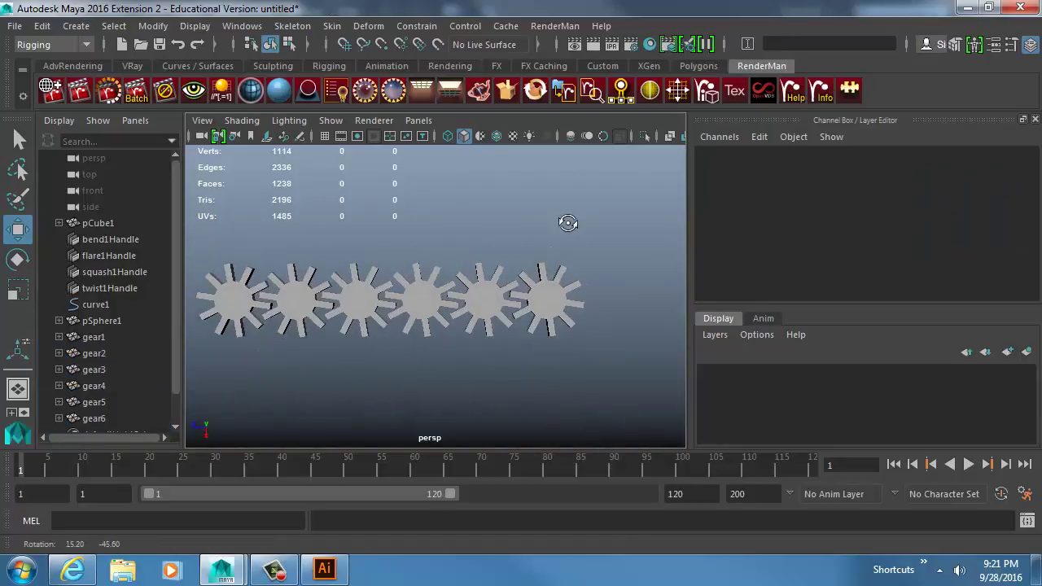
pyautogui.keyDown('alt'); pyautogui.moveTo(568, 223); pyautogui.dragTo(529, 226, button='right'); pyautogui.keyUp('alt')
pyautogui.click(538, 306)
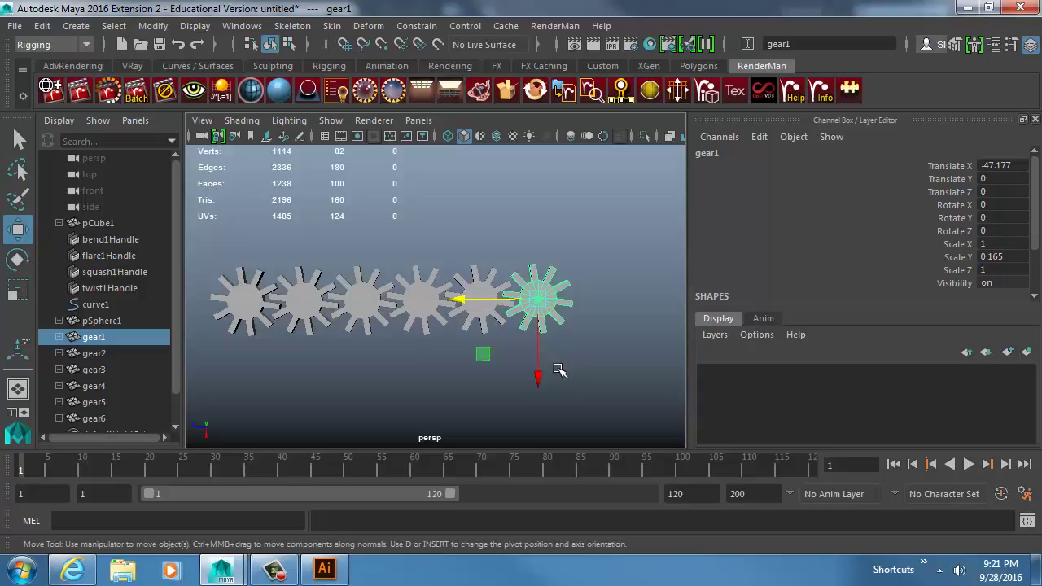
pyautogui.click(498, 279)
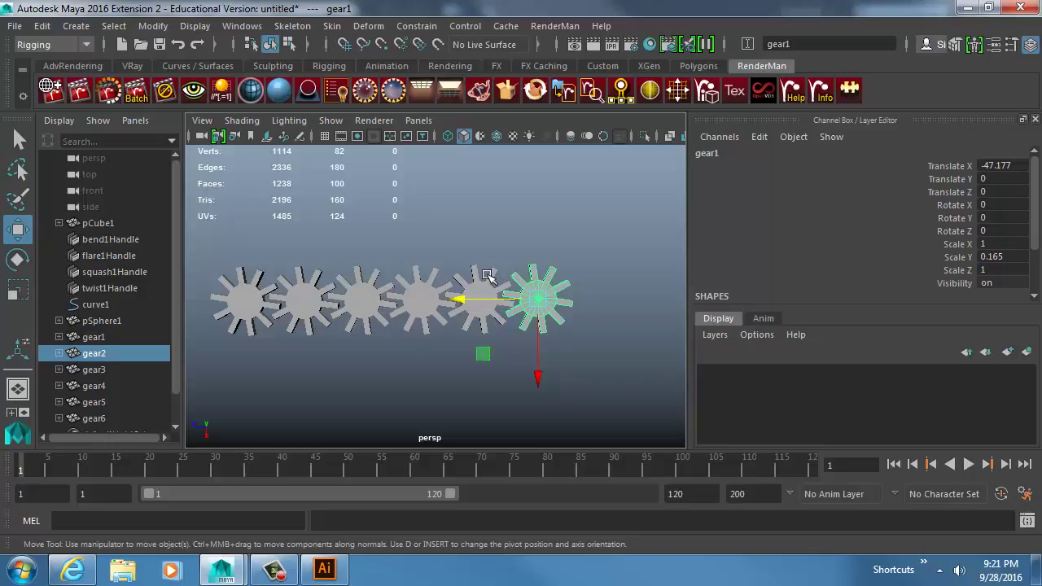
pyautogui.click(538, 315)
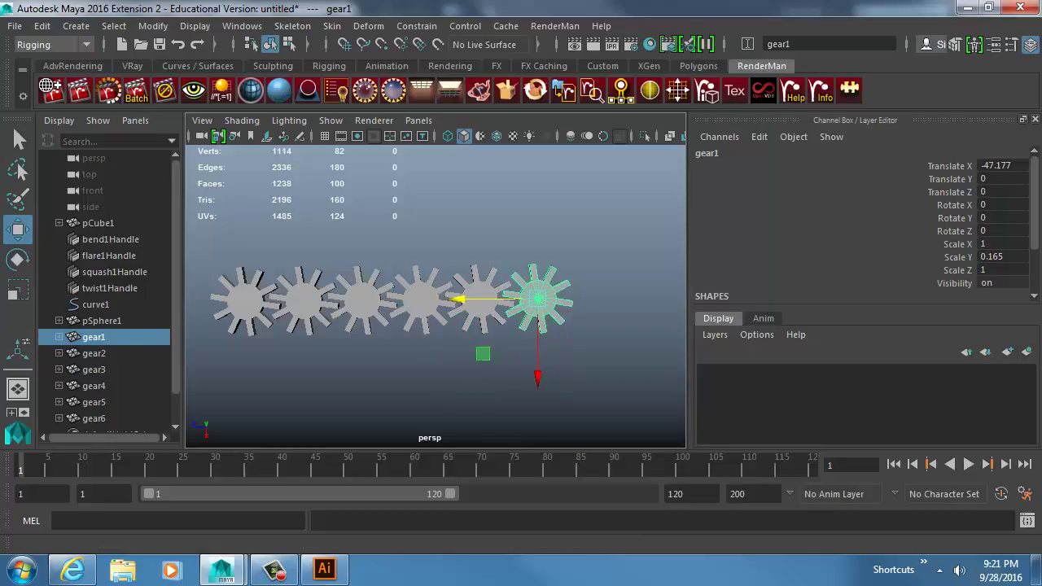
pyautogui.moveTo(1041, 47); pyautogui.dragTo(588, 0)
pyautogui.moveTo(337, 5); pyautogui.dragTo(388, 10)
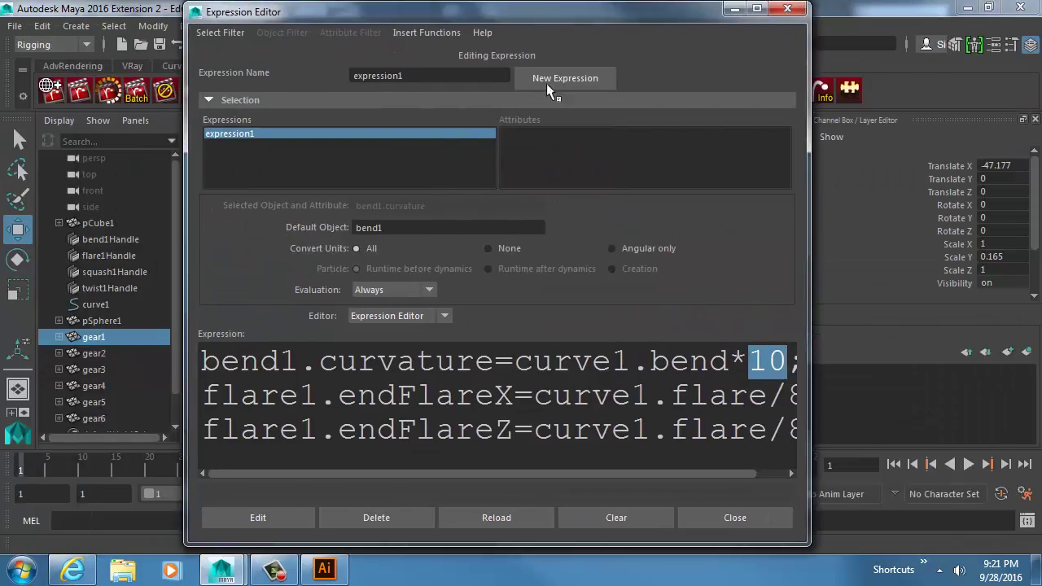
pyautogui.click(641, 514)
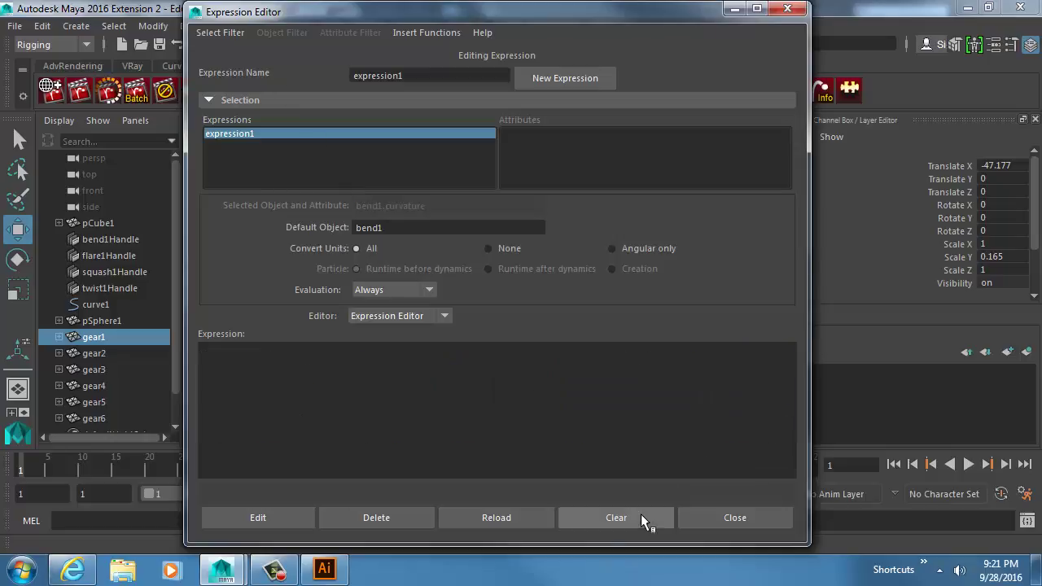
pyautogui.click(221, 32)
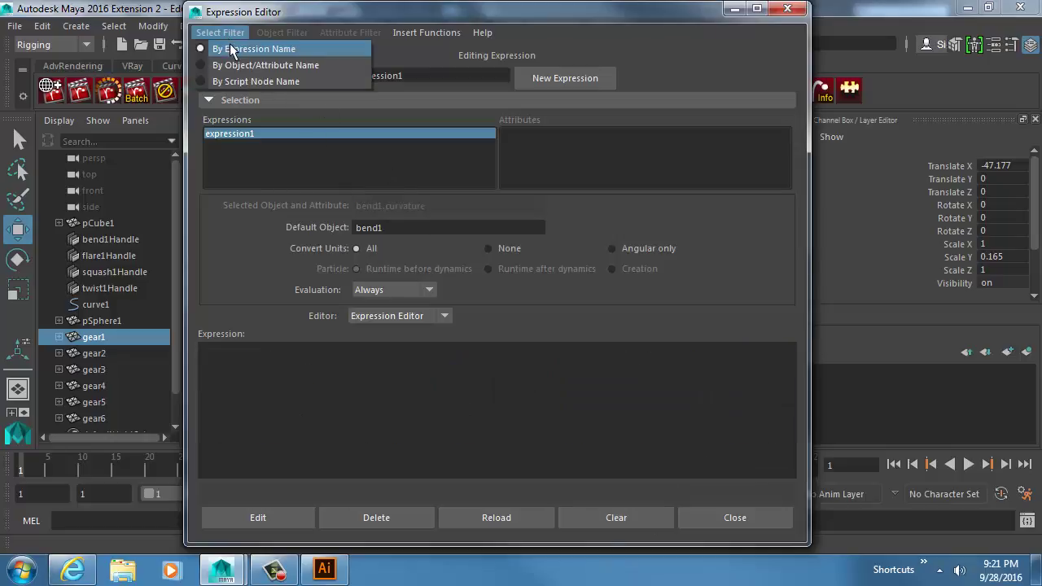
pyautogui.click(394, 408)
pyautogui.click(735, 518)
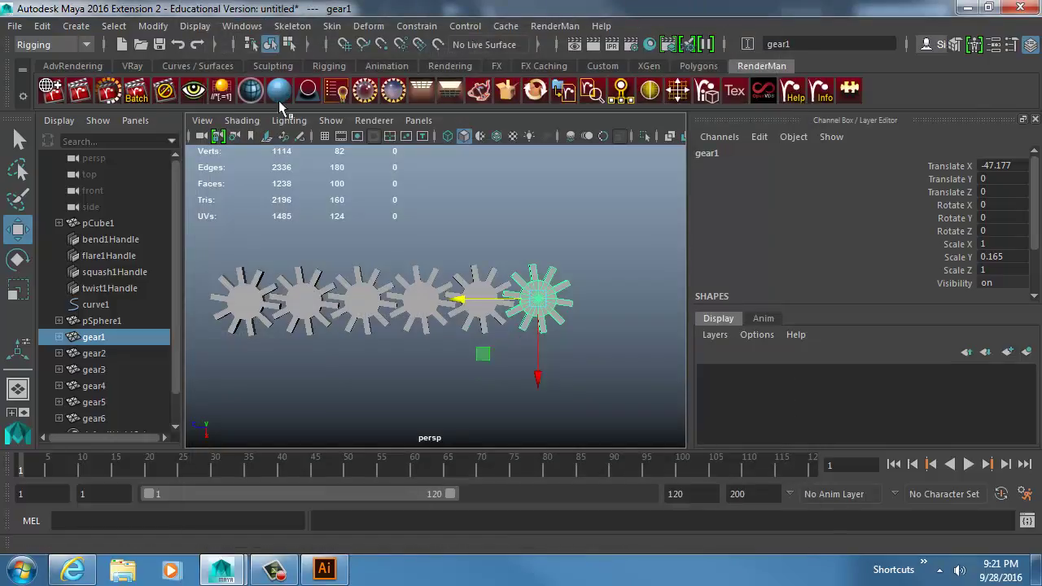
# Open the Expression Editor with a blank expression and place it so the gears stay in view
pyautogui.click(231, 27)
pyautogui.moveTo(281, 68)
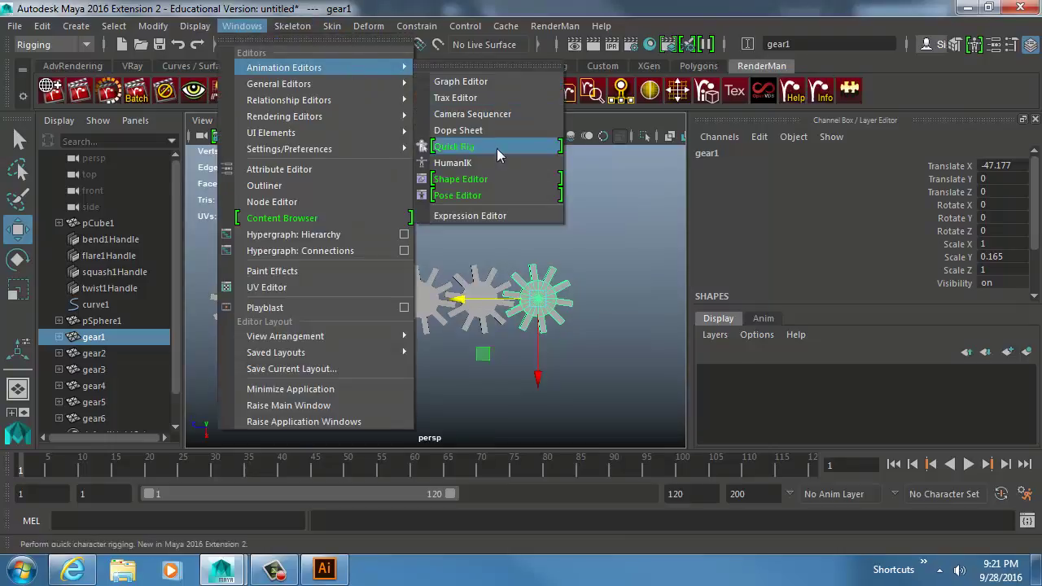
pyautogui.click(504, 216)
pyautogui.moveTo(376, 19); pyautogui.dragTo(827, 19)
pyautogui.click(730, 393)
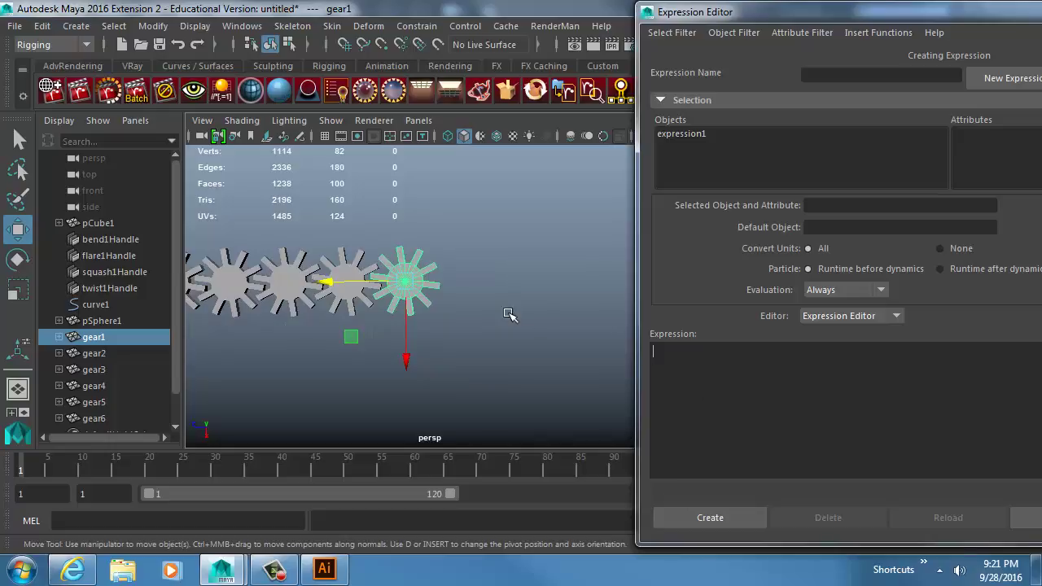
# Try rotating gear1 about its Y axis with the Rotate tool and undo the rotation
pyautogui.write('e')
pyautogui.keyDown('alt'); pyautogui.moveTo(427, 244); pyautogui.dragTo(477, 246, button='middle'); pyautogui.keyUp('alt')
pyautogui.press('e')
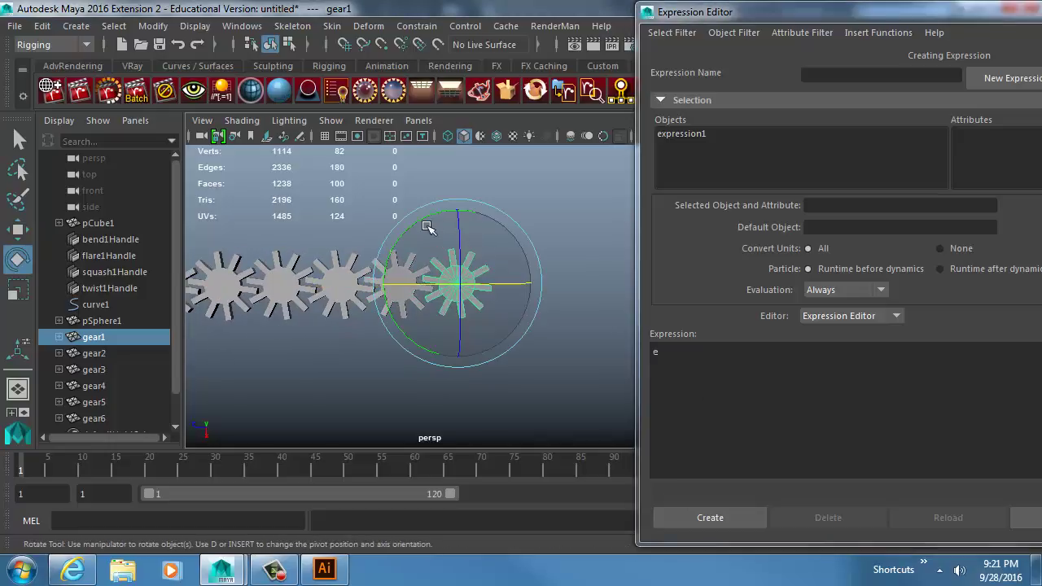
pyautogui.moveTo(427, 227); pyautogui.dragTo(525, 226)
pyautogui.hotkey('ctrl', 'z')
# Replace the stray text with gear2.ry=gear1.ry*-1 and create the new expression
pyautogui.moveTo(719, 357); pyautogui.dragTo(556, 328)
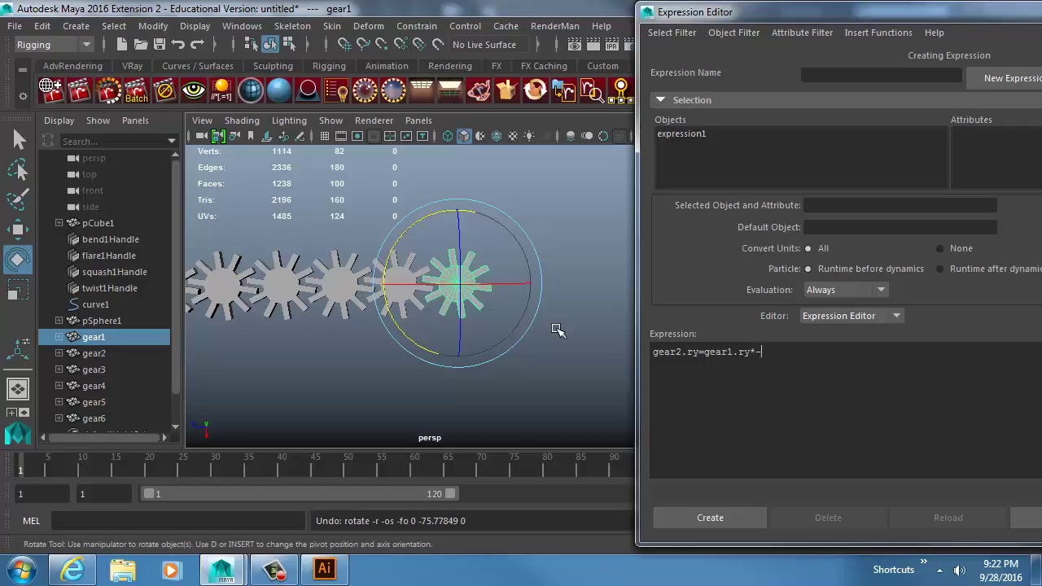
pyautogui.click(693, 515)
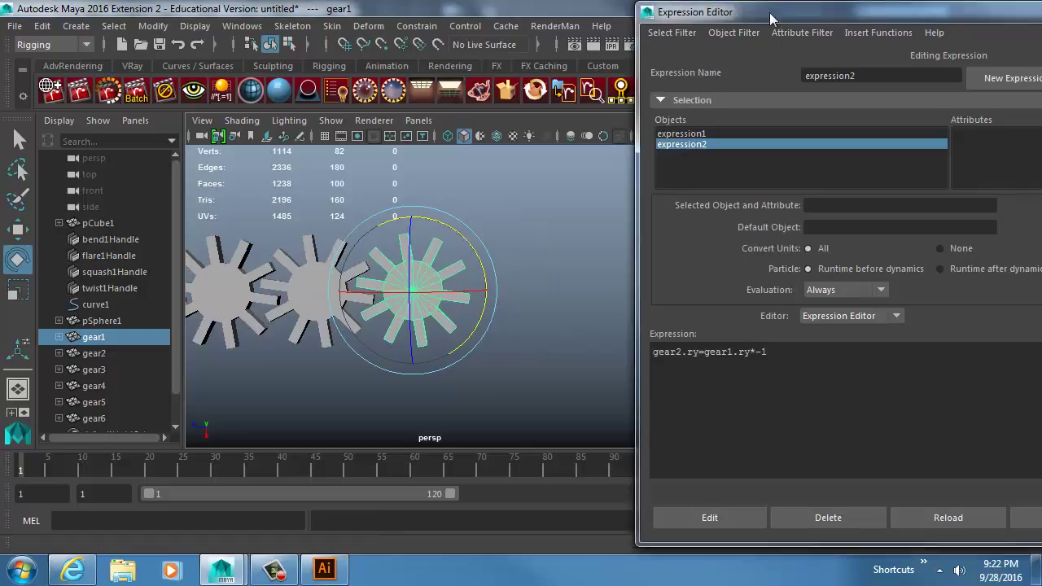
# Uncover the Channel Box and set its channel names to Long
pyautogui.moveTo(759, 15); pyautogui.dragTo(287, 14)
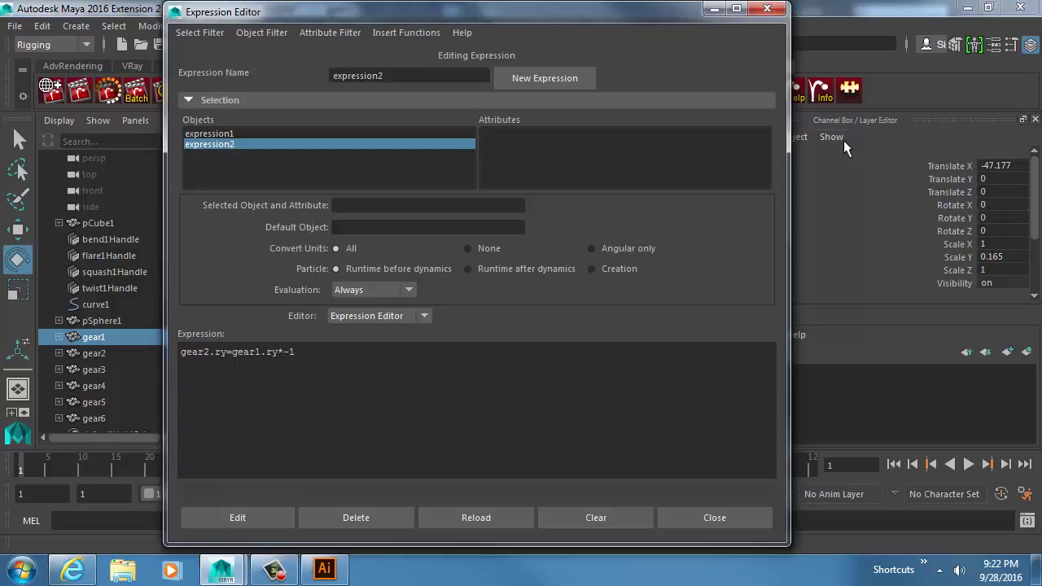
pyautogui.moveTo(681, 16); pyautogui.dragTo(581, 17)
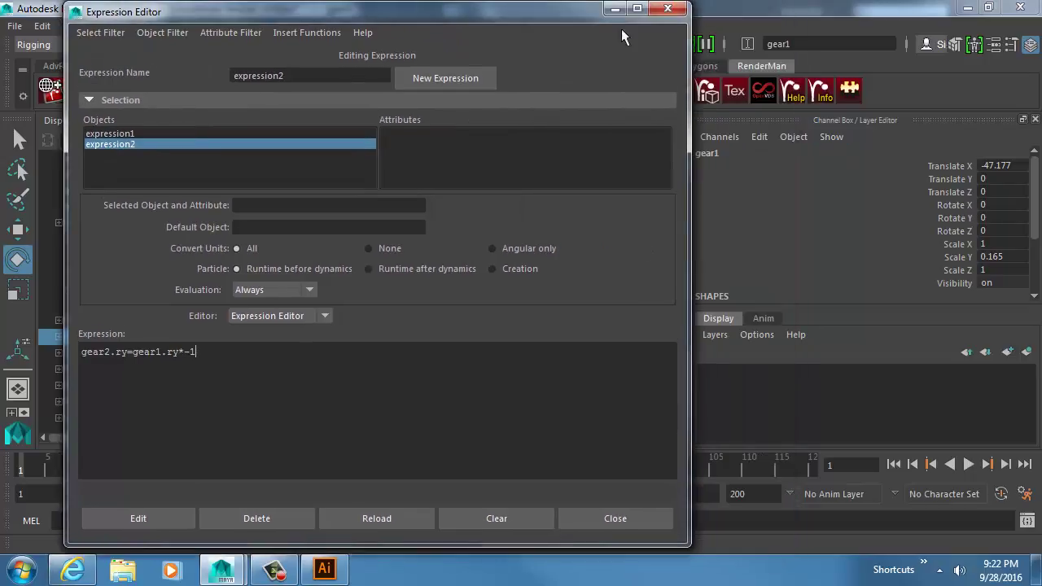
pyautogui.click(758, 137)
pyautogui.moveTo(794, 136)
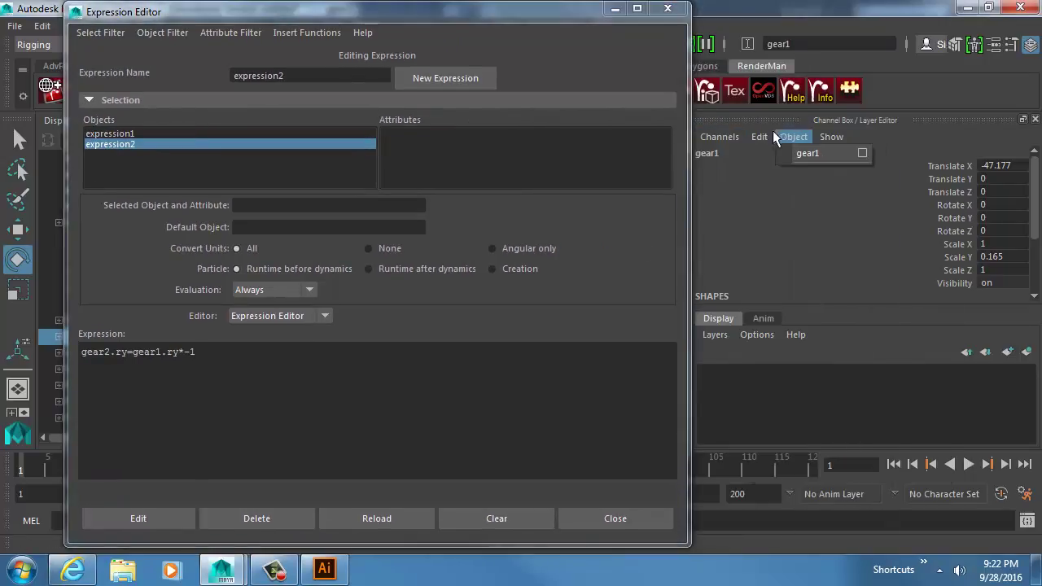
pyautogui.moveTo(828, 473)
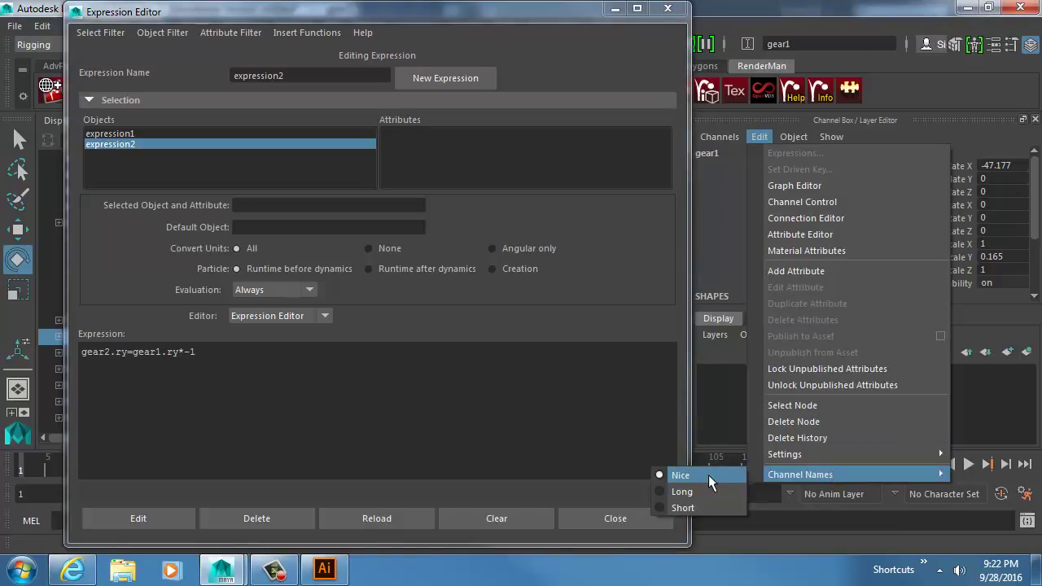
pyautogui.click(682, 491)
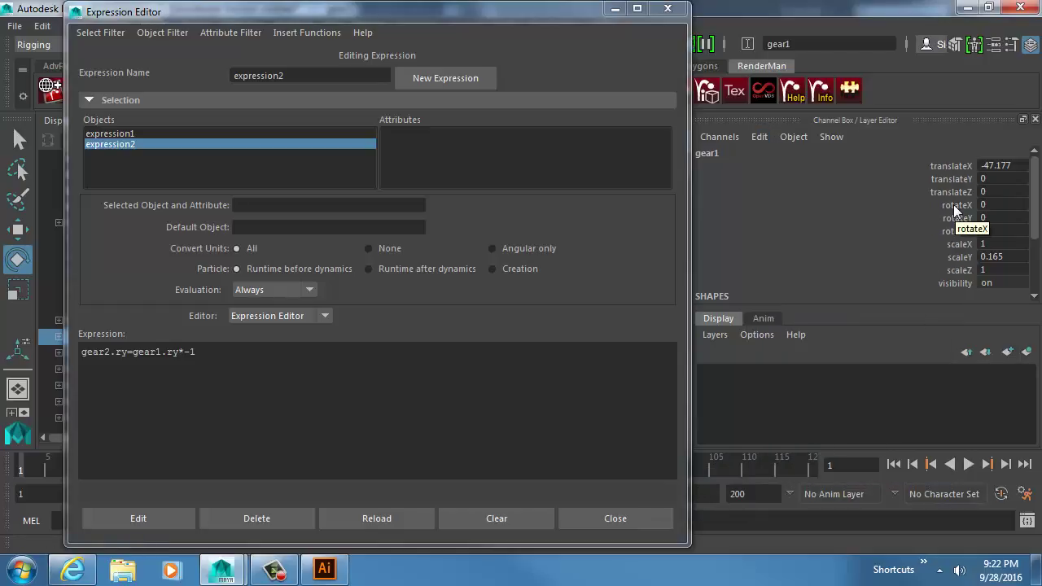
# Set the Channel Box channel names to Short
pyautogui.click(757, 137)
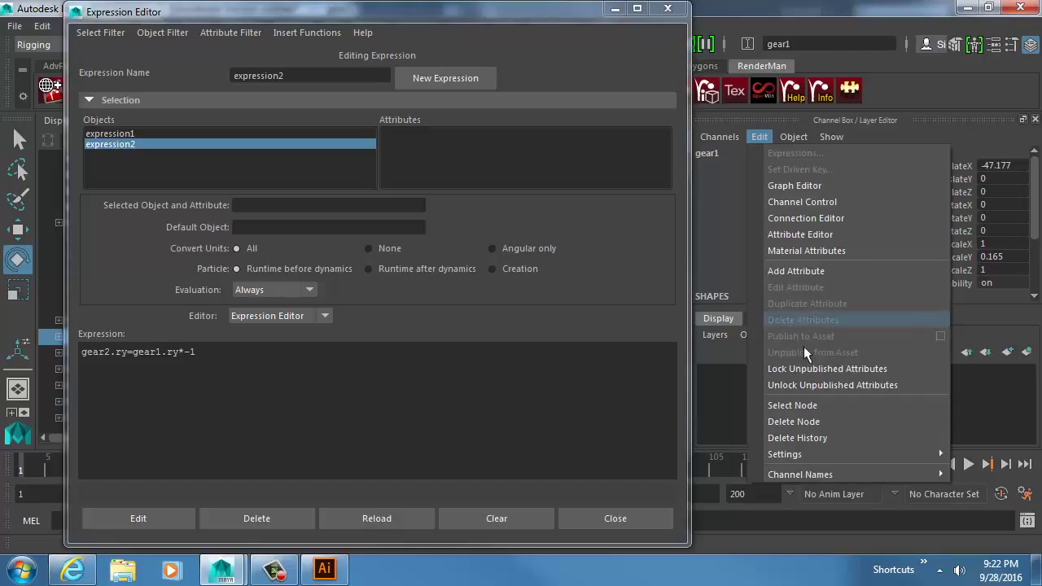
pyautogui.moveTo(810, 471)
pyautogui.click(708, 509)
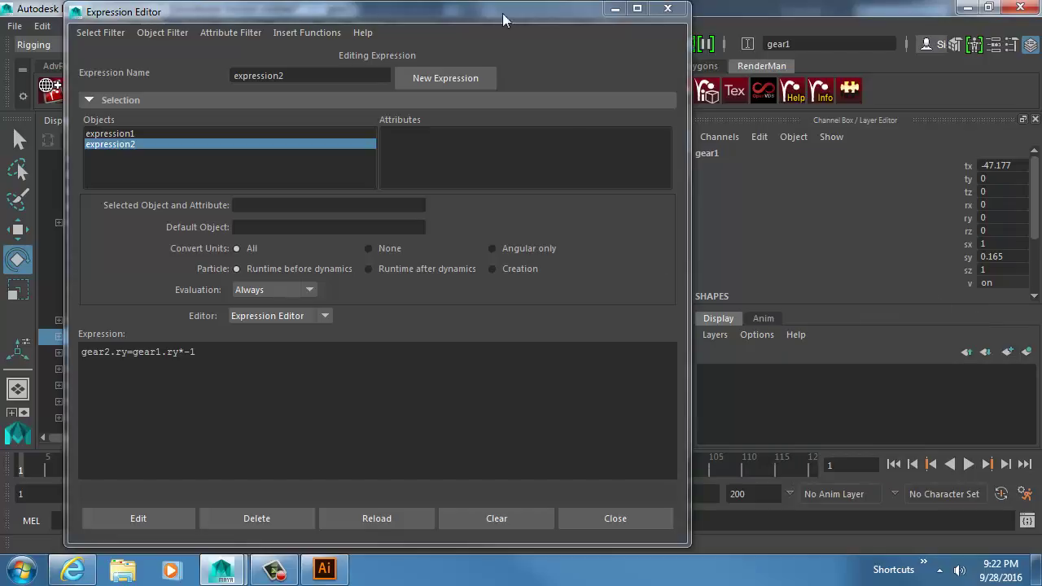
# Move the Expression Editor off the gears, rotate gear1 about Y to test the expression, and undo the rotation
pyautogui.moveTo(502, 13); pyautogui.dragTo(729, 14)
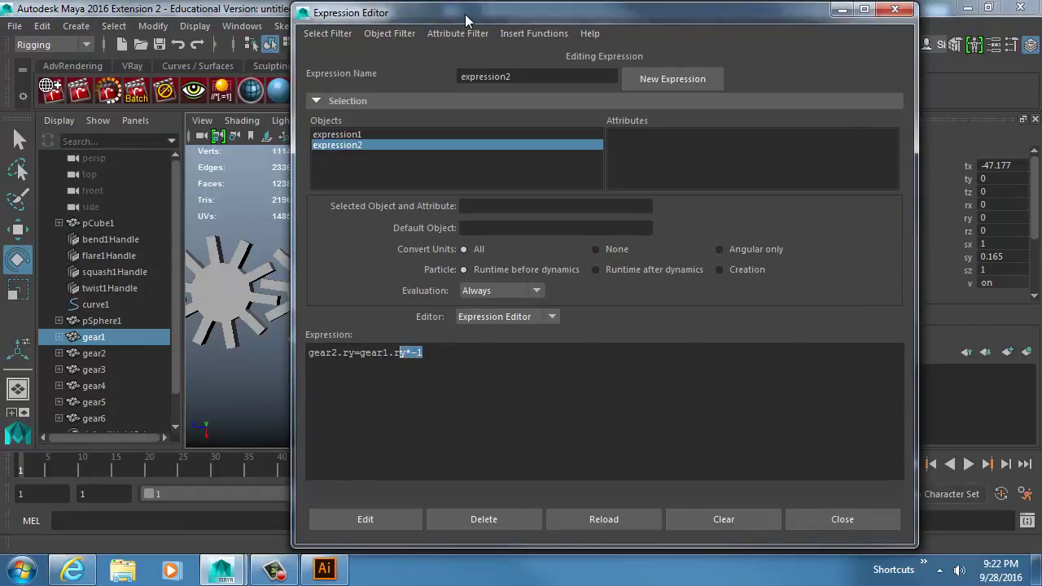
pyautogui.moveTo(465, 16); pyautogui.dragTo(712, 27)
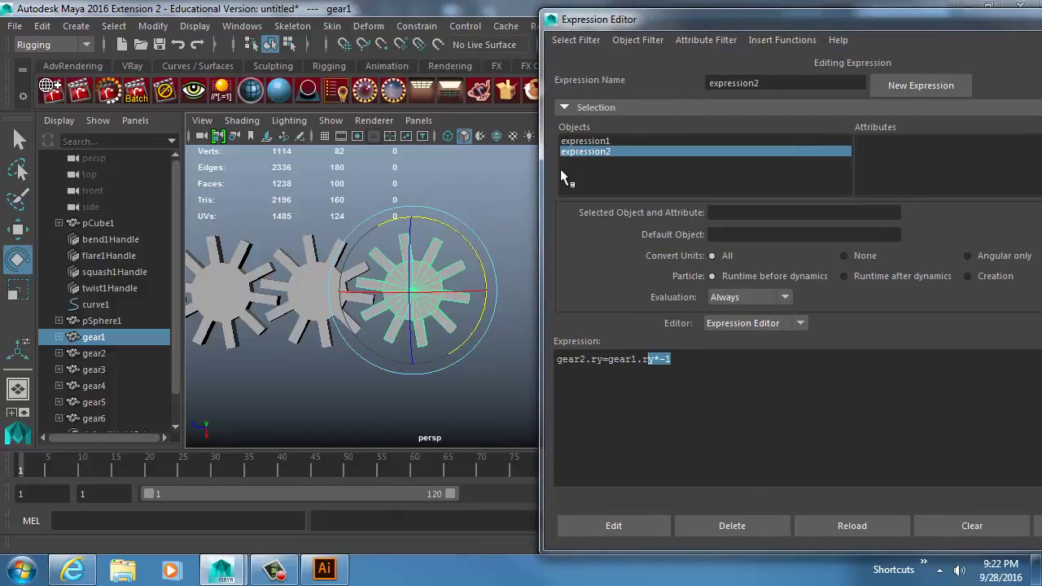
pyautogui.moveTo(462, 237); pyautogui.dragTo(303, 251)
pyautogui.hotkey('ctrl', 'z')
pyautogui.hotkey('ctrl', 'z')
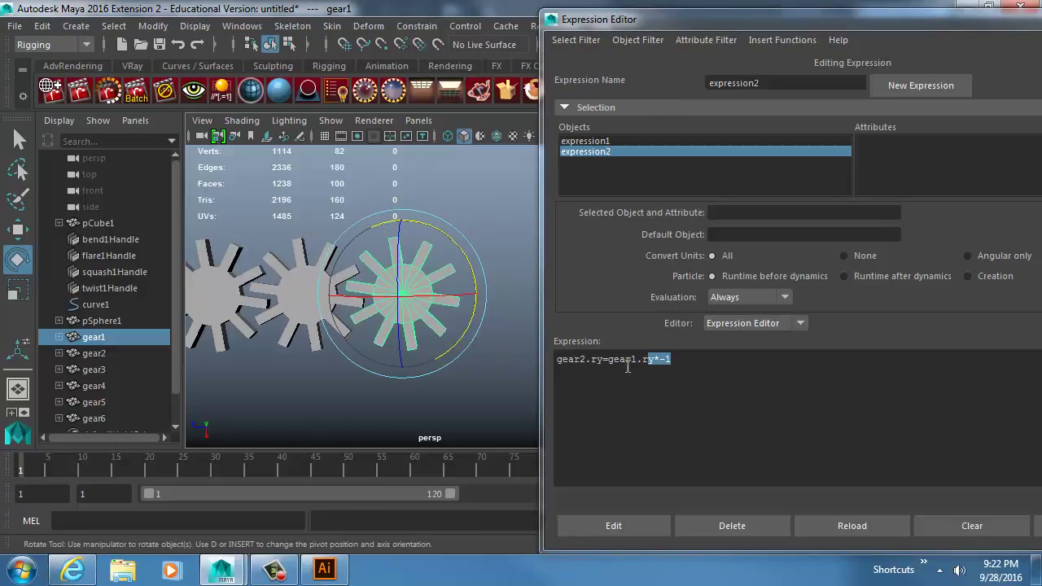
# End the gear2 expression line with a semicolon and paste four copies of it on the lines below
pyautogui.click(689, 363)
pyautogui.tripleClick(689, 355)
pyautogui.hotkey('ctrl', 'c')
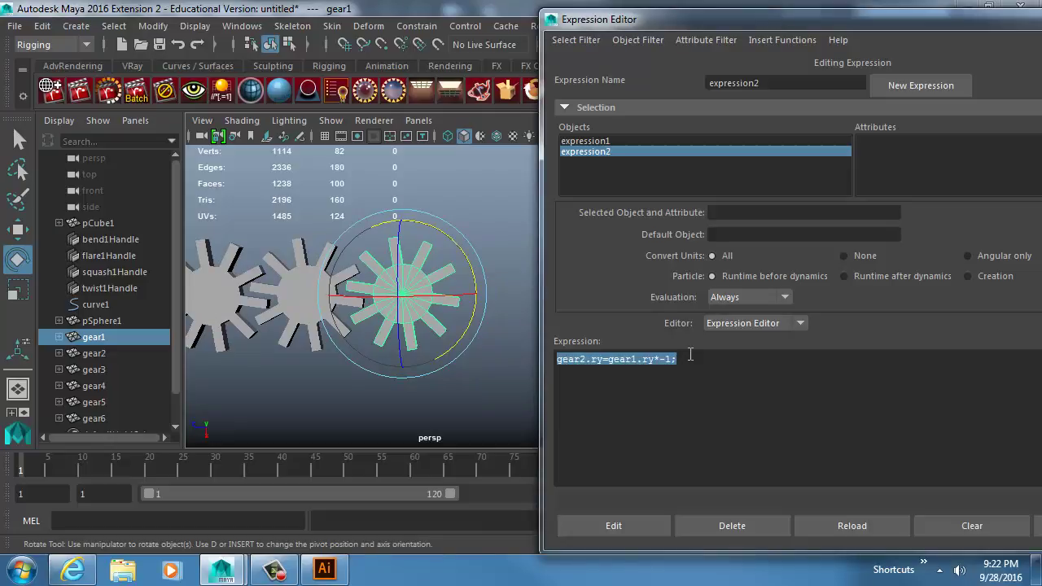
pyautogui.click(690, 354)
pyautogui.press('Return')
pyautogui.hotkey('ctrl', 'v')
pyautogui.hotkey('ctrl', 'v')
pyautogui.press('Return')
pyautogui.hotkey('ctrl', 'v')
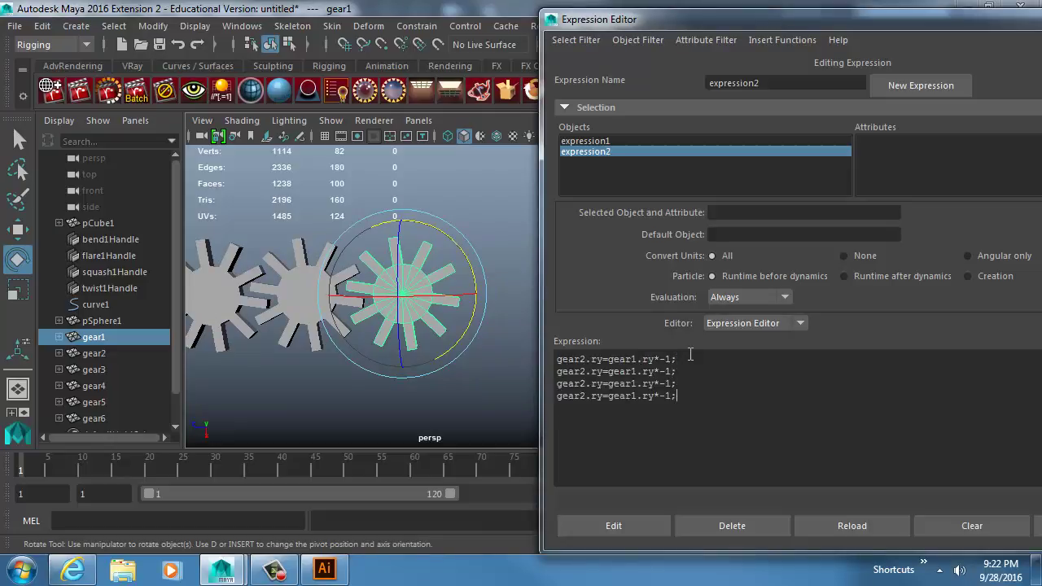
pyautogui.press('Return')
pyautogui.hotkey('ctrl', 'v')
# Assign the copied lines to gear3 through gear6, change the gear3 and gear5 multipliers to 1, and apply the expression edit
pyautogui.press('Down')
pyautogui.press('BackSpace')
pyautogui.write('5')
pyautogui.press('Down')
pyautogui.press('BackSpace')
pyautogui.write('6')
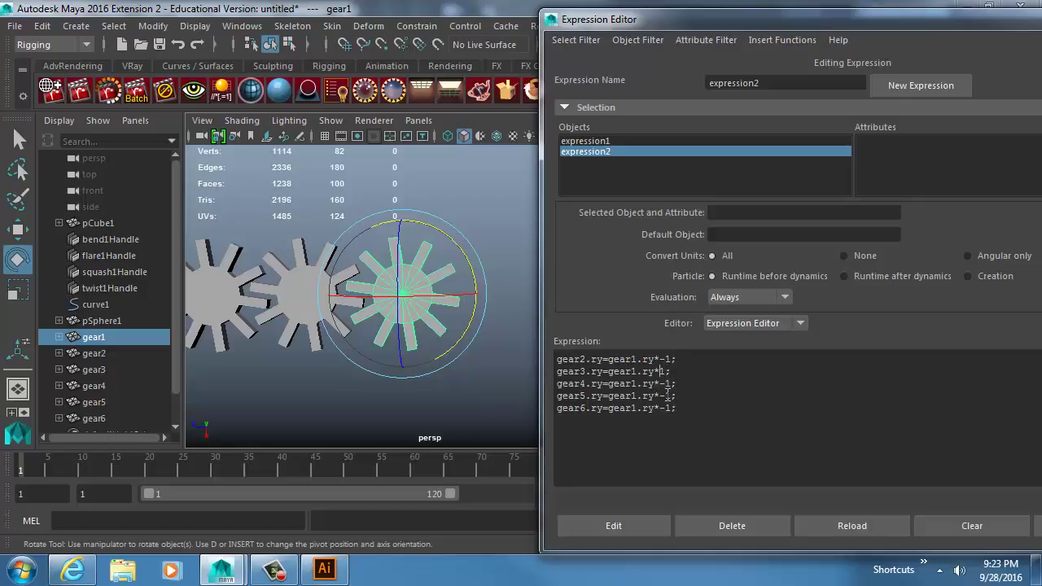
pyautogui.click(627, 529)
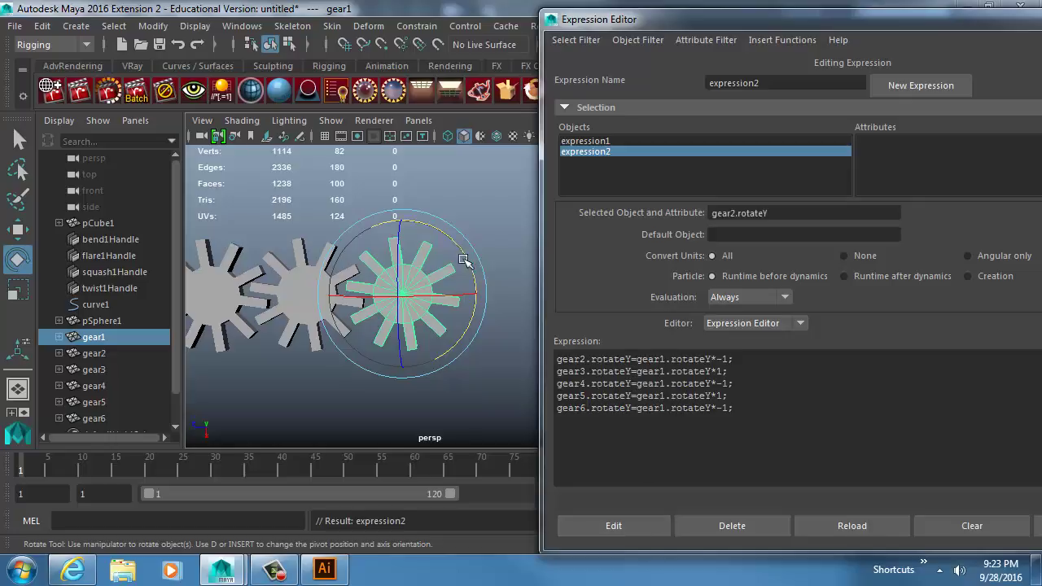
# Rotate gear1 about Y to test the expression across the row, and show all six gears in the top -Y view
pyautogui.keyDown('alt'); pyautogui.moveTo(465, 263); pyautogui.dragTo(596, 268, button='middle'); pyautogui.keyUp('alt')
pyautogui.keyDown('alt'); pyautogui.moveTo(596, 267); pyautogui.dragTo(373, 249, button='right'); pyautogui.keyUp('alt')
pyautogui.moveTo(404, 244); pyautogui.dragTo(318, 257)
pyautogui.press('space')
pyautogui.keyDown('alt'); pyautogui.moveTo(431, 274); pyautogui.dragTo(442, 304, button='middle'); pyautogui.keyUp('alt')
pyautogui.keyDown('alt'); pyautogui.moveTo(442, 305); pyautogui.dragTo(250, 251, button='right'); pyautogui.keyUp('alt')
pyautogui.keyDown('alt'); pyautogui.moveTo(396, 282); pyautogui.dragTo(501, 239, button='middle'); pyautogui.keyUp('alt')
pyautogui.keyDown('alt'); pyautogui.moveTo(500, 239); pyautogui.dragTo(257, 210, button='right'); pyautogui.keyUp('alt')
pyautogui.keyDown('alt'); pyautogui.moveTo(218, 256); pyautogui.dragTo(409, 221, button='middle'); pyautogui.keyUp('alt')
pyautogui.keyDown('alt'); pyautogui.moveTo(408, 221); pyautogui.dragTo(497, 245, button='right'); pyautogui.keyUp('alt')
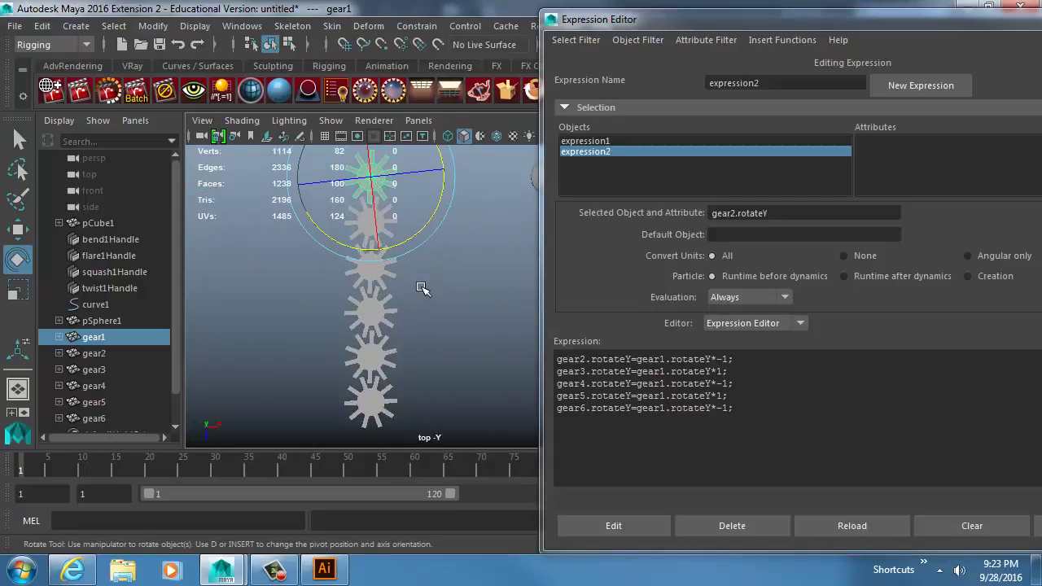
# Move gear3, gear4, gear5 and gear6 out of the straight row into a curved meshing chain starting beside gear2
pyautogui.press('w')
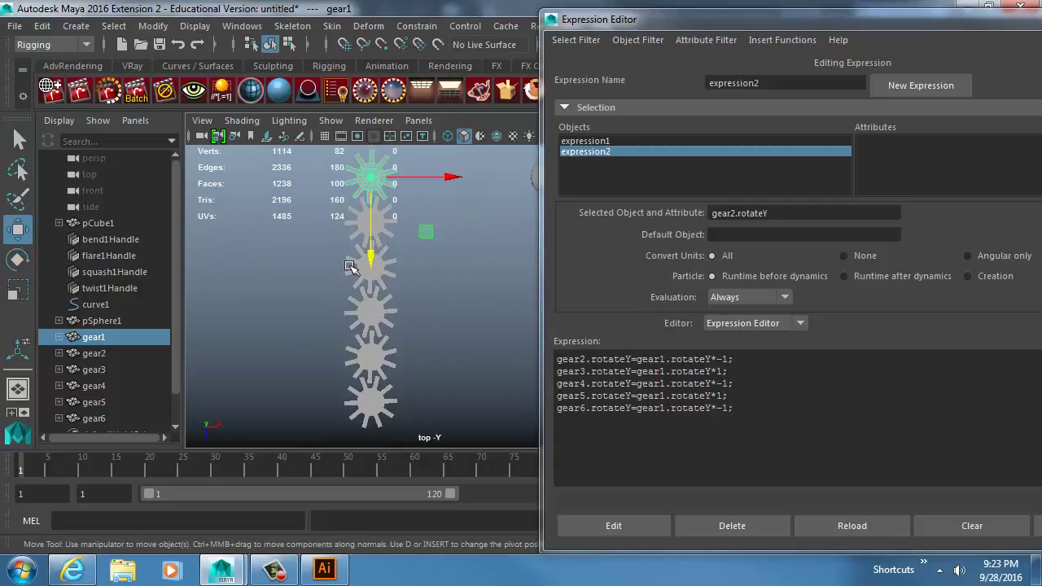
pyautogui.click(352, 269)
pyautogui.click(382, 266)
pyautogui.moveTo(382, 265); pyautogui.dragTo(324, 222)
pyautogui.click(370, 309)
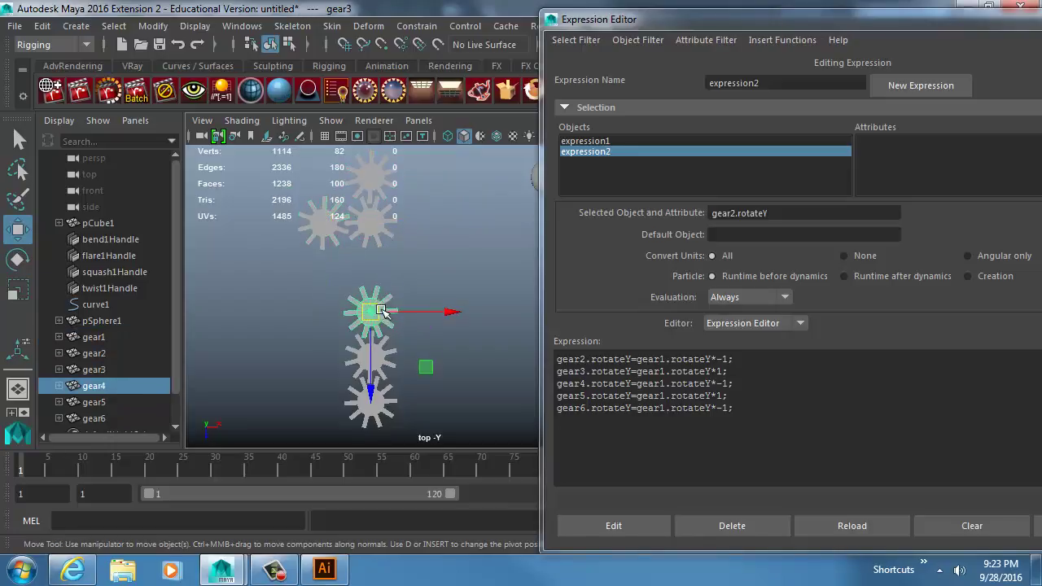
pyautogui.moveTo(370, 310); pyautogui.dragTo(291, 250)
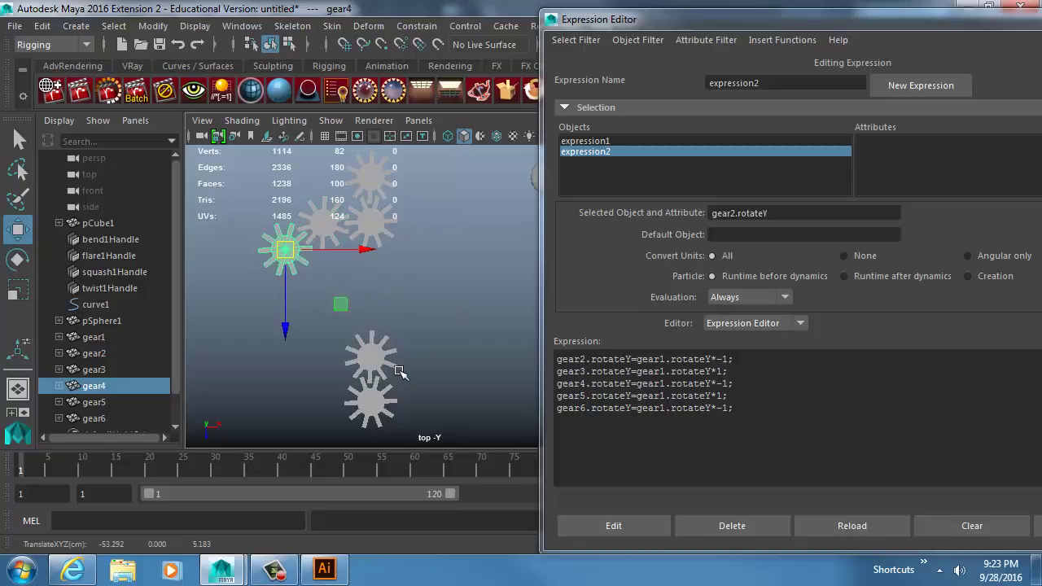
pyautogui.click(372, 359)
pyautogui.moveTo(372, 360); pyautogui.dragTo(307, 296)
pyautogui.click(374, 403)
pyautogui.moveTo(379, 405); pyautogui.dragTo(351, 311)
# Rotate gear1 about Y to test how the rearranged gear chain turns
pyautogui.keyDown('alt'); pyautogui.moveTo(385, 174); pyautogui.dragTo(388, 226, button='middle'); pyautogui.keyUp('alt')
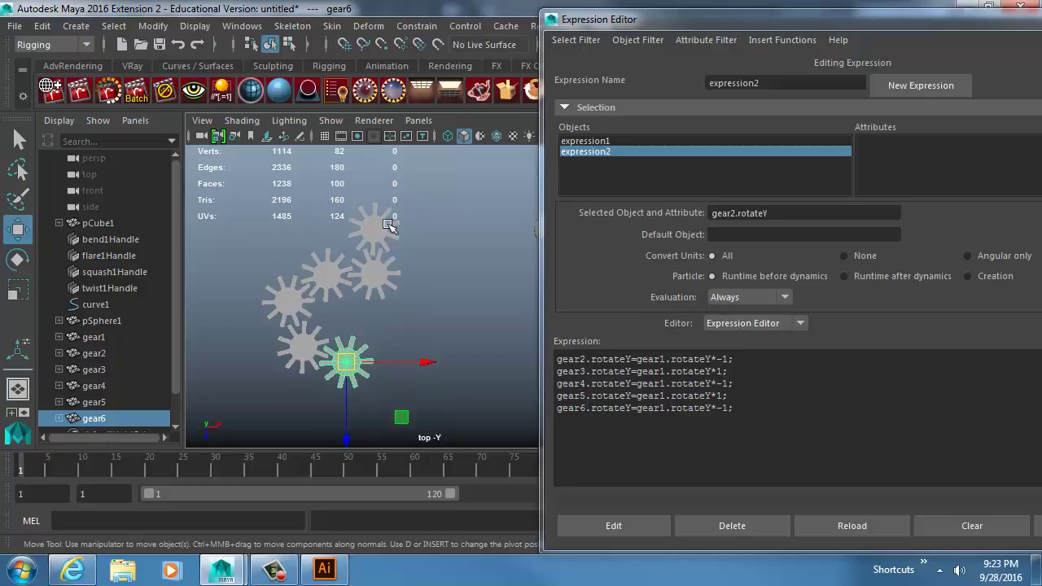
pyautogui.click(389, 227)
pyautogui.press('e')
pyautogui.moveTo(438, 192); pyautogui.dragTo(427, 162)
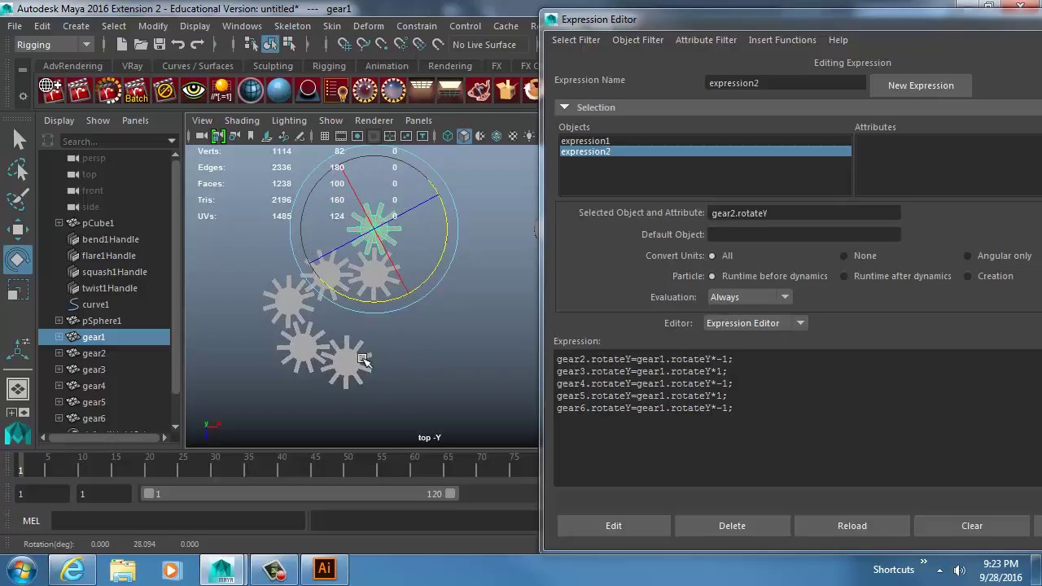
# Move gear6 so it meshes with gear2, and rotate gear1 about Y to check its turning direction
pyautogui.moveTo(431, 357); pyautogui.dragTo(284, 350, button='middle')
pyautogui.moveTo(346, 363); pyautogui.dragTo(390, 319)
pyautogui.click(382, 218)
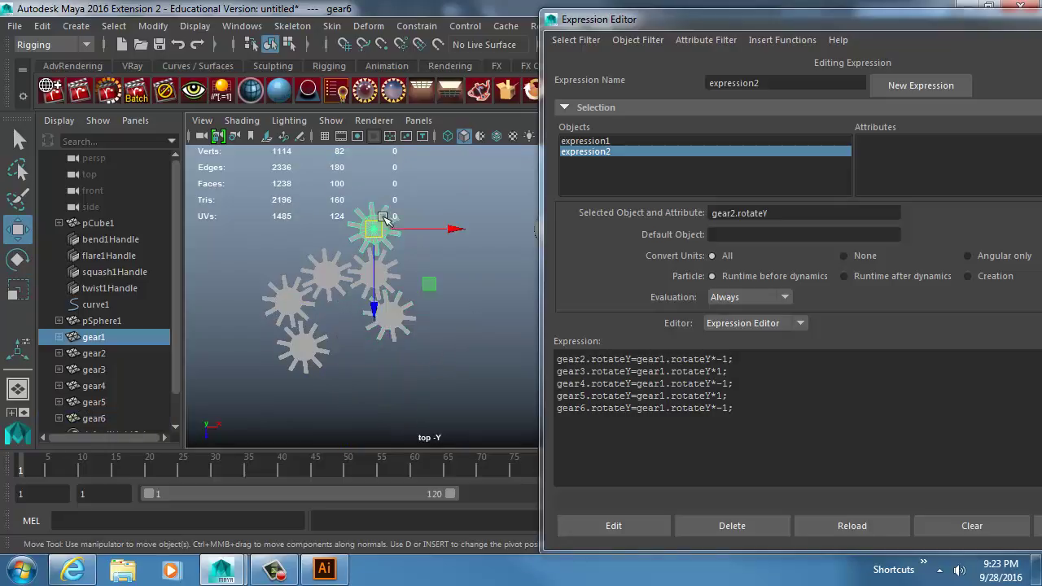
pyautogui.press('e')
pyautogui.moveTo(438, 198)
pyautogui.mouseDown()
pyautogui.moveTo(455, 244)
pyautogui.moveTo(373, 308)
pyautogui.moveTo(380, 326)
pyautogui.mouseUp()
# Change the gear6 line's multiplier to 1, apply the expression edit, and rotate gear1 about Y to test it
pyautogui.click(391, 333)
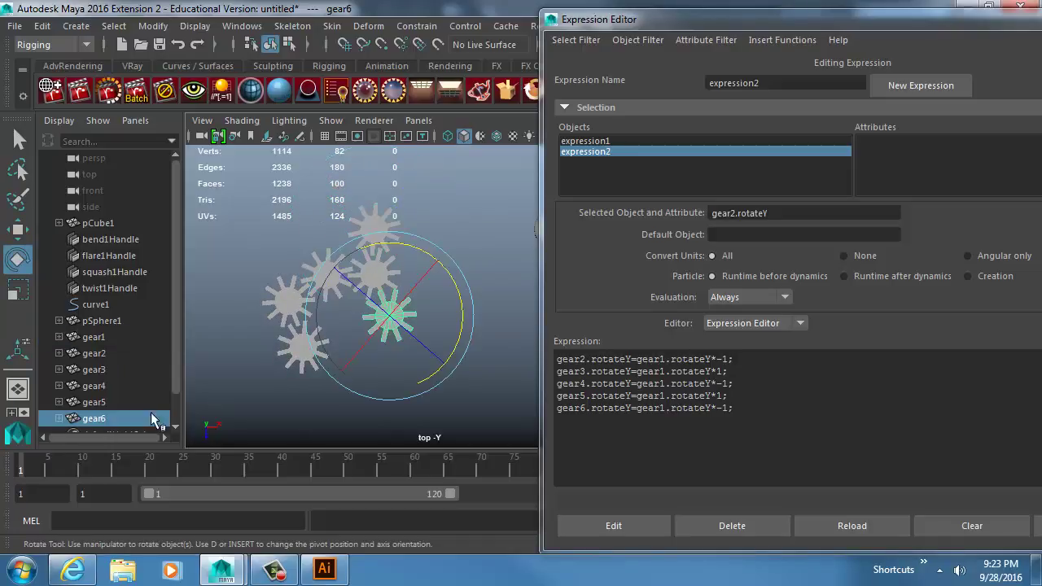
pyautogui.click(723, 408)
pyautogui.press('BackSpace')
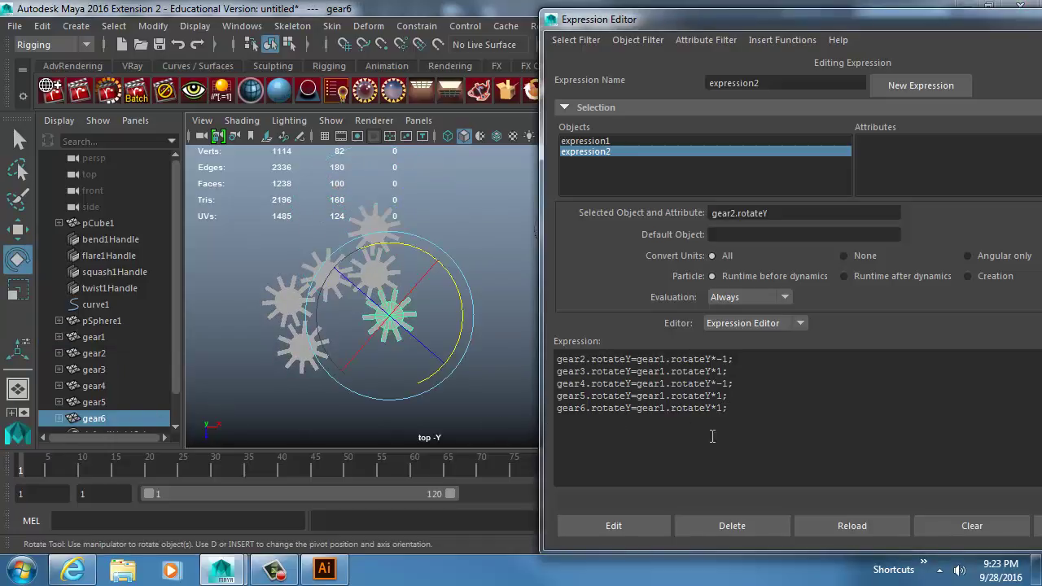
pyautogui.click(634, 522)
pyautogui.click(377, 218)
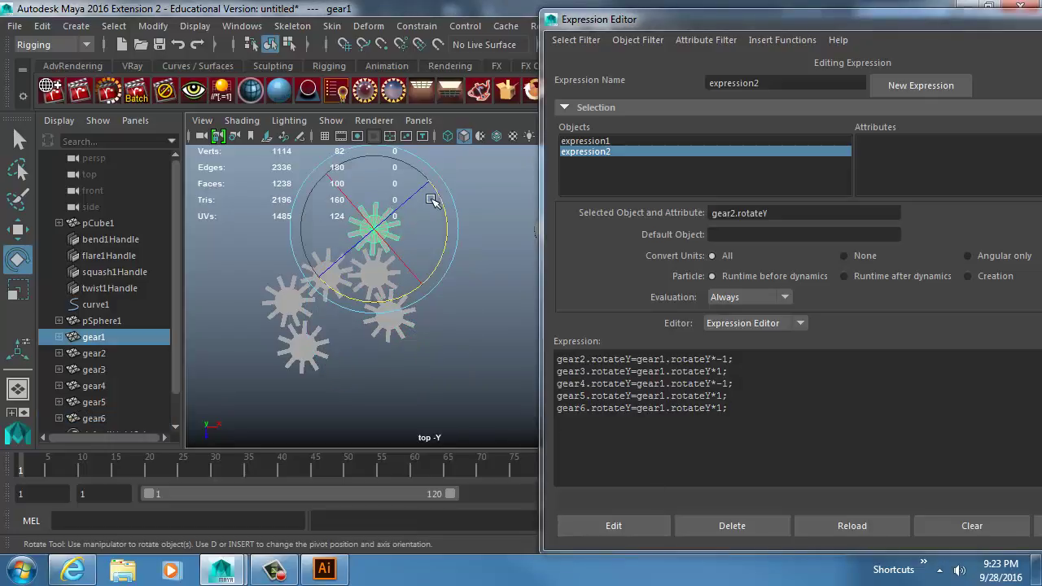
pyautogui.moveTo(441, 204)
pyautogui.mouseDown()
pyautogui.moveTo(432, 269)
pyautogui.moveTo(337, 287)
pyautogui.moveTo(295, 238)
pyautogui.moveTo(432, 175)
pyautogui.moveTo(307, 269)
pyautogui.moveTo(304, 172)
pyautogui.moveTo(364, 166)
pyautogui.mouseUp()
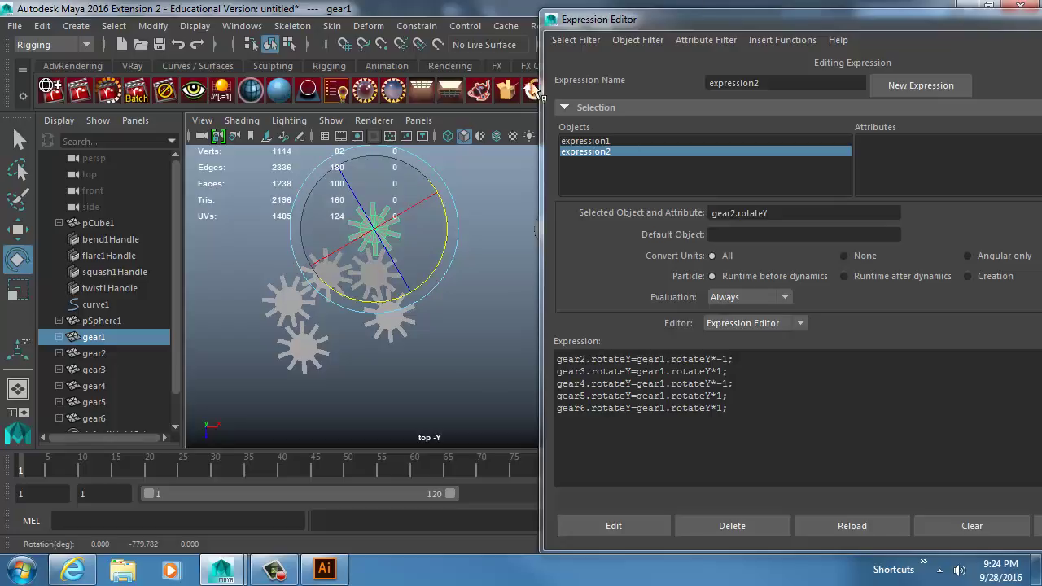
# Clear the expression text, delete expression2 and close the Expression Editor
pyautogui.moveTo(802, 427); pyautogui.dragTo(432, 298)
pyautogui.press('BackSpace')
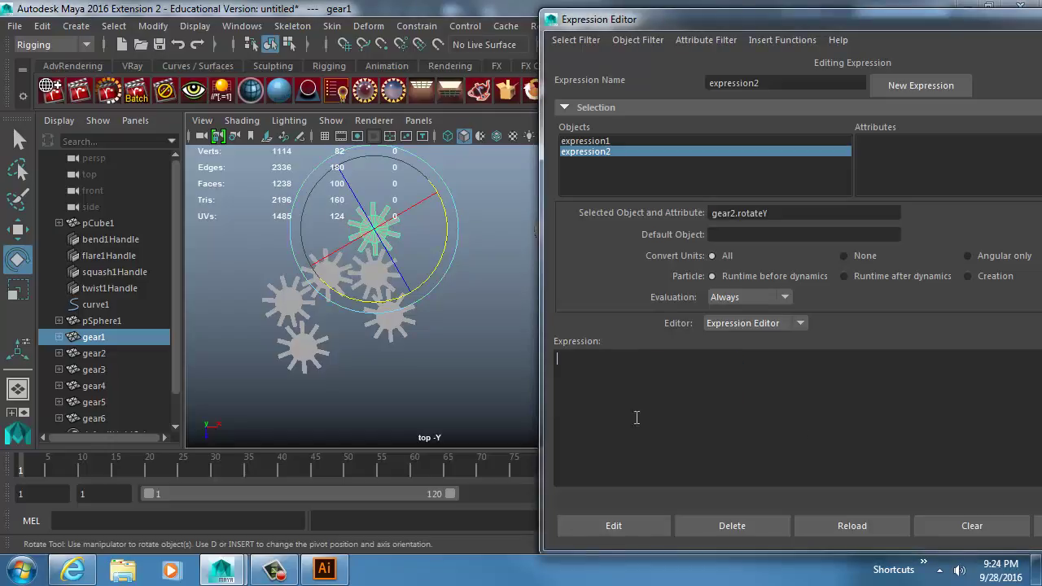
pyautogui.click(698, 532)
pyautogui.click(1036, 526)
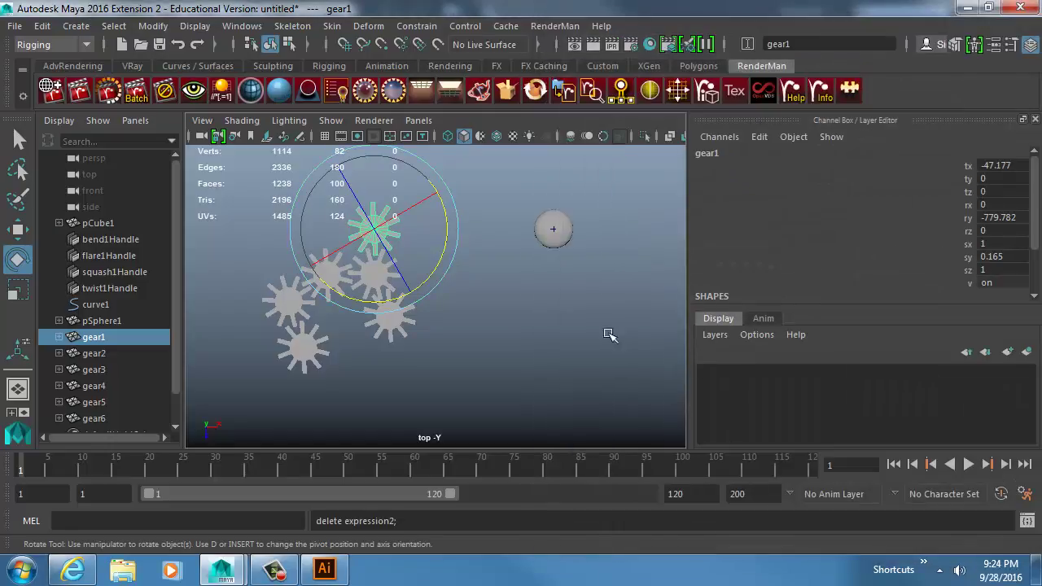
# Open the Hypershade and bring its window fully into view
pyautogui.click(242, 26)
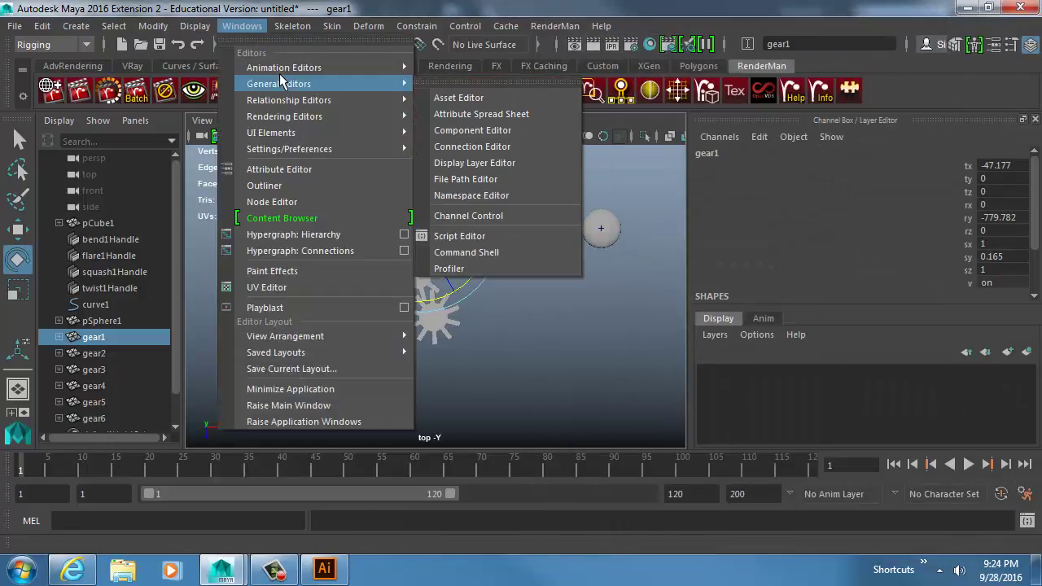
pyautogui.moveTo(341, 68)
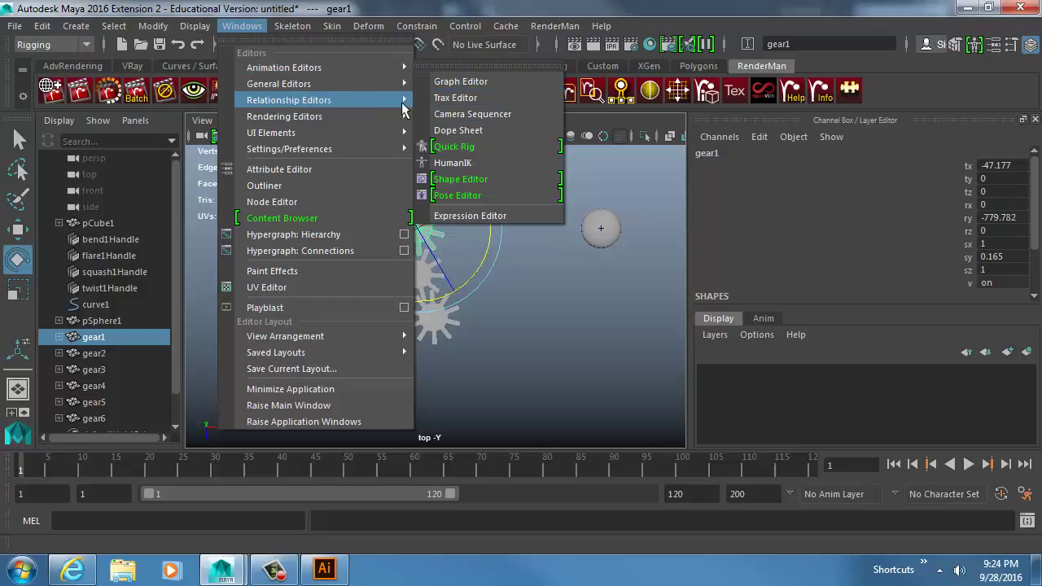
pyautogui.moveTo(374, 84)
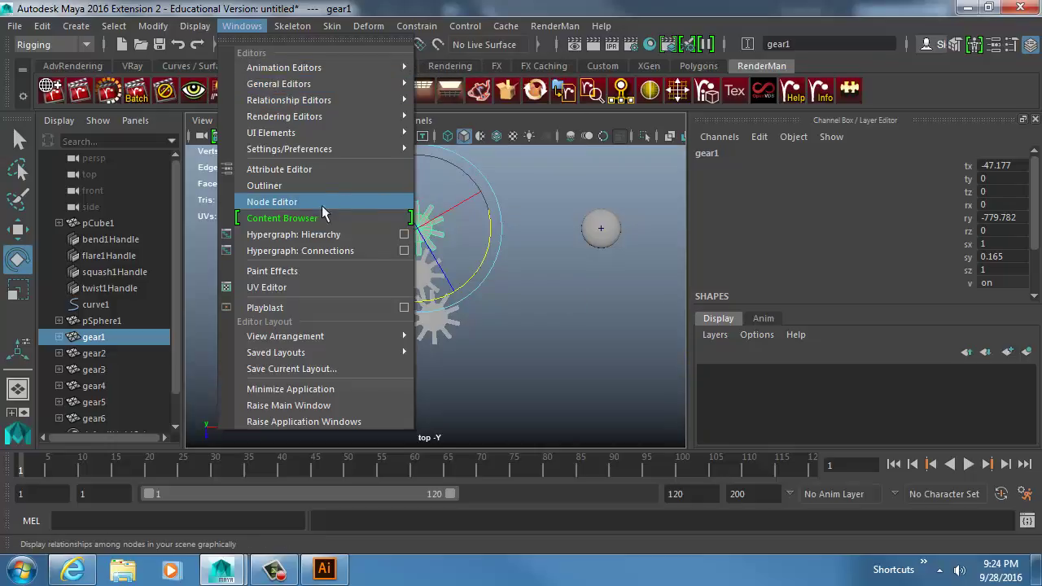
pyautogui.click(740, 104)
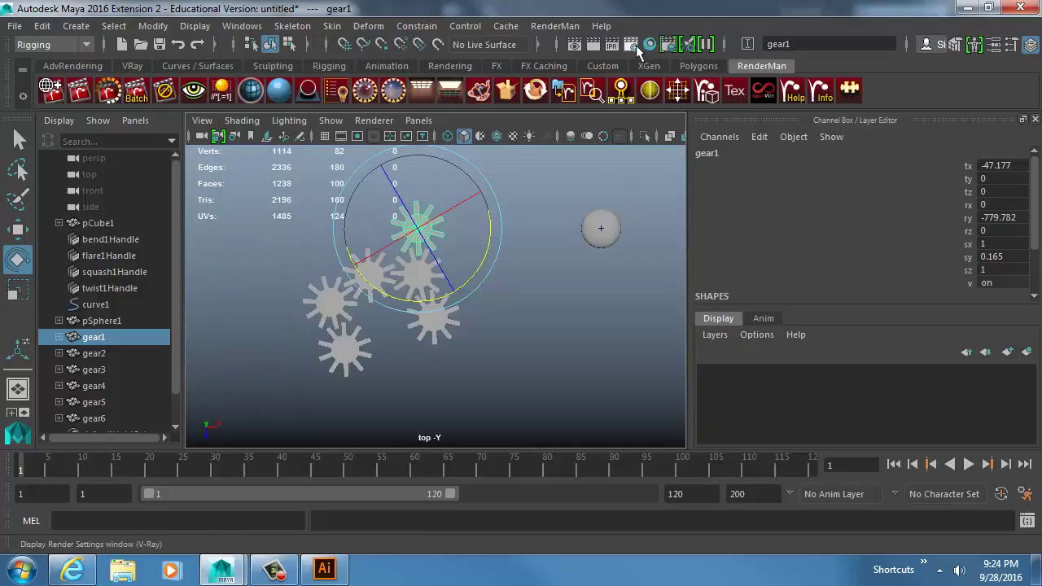
pyautogui.click(648, 45)
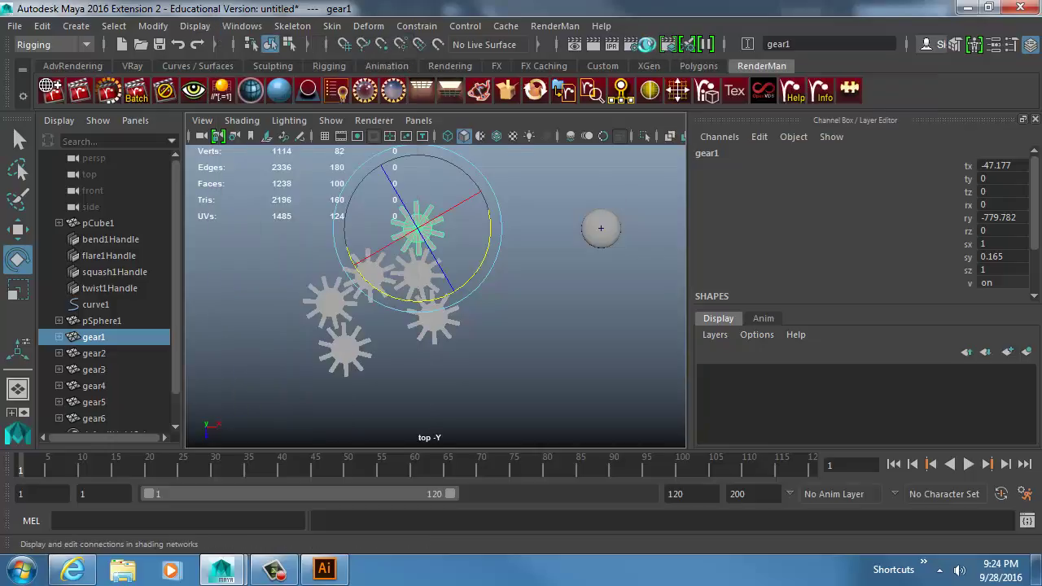
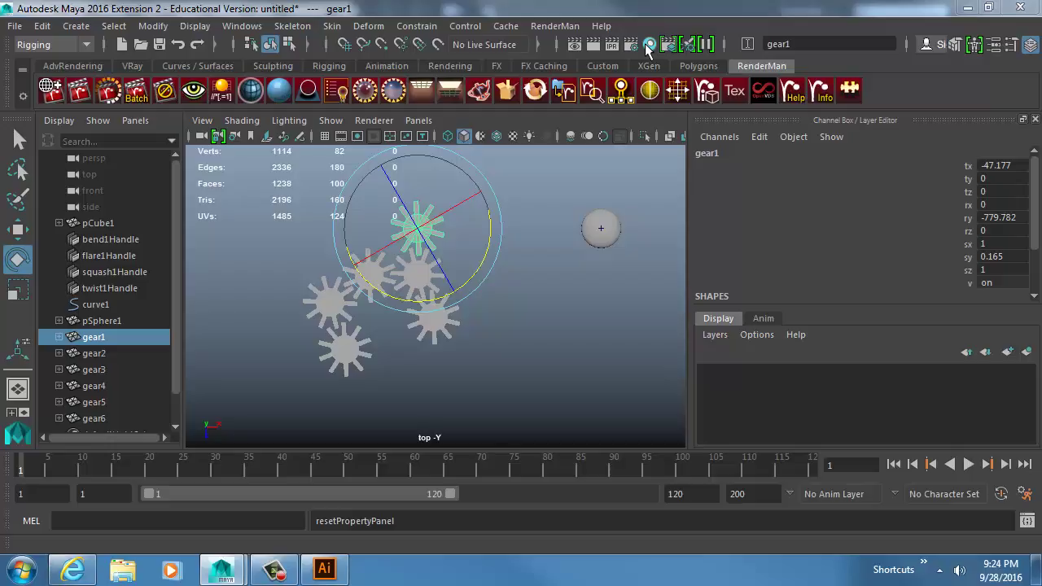
pyautogui.moveTo(1041, 18); pyautogui.dragTo(550, 34)
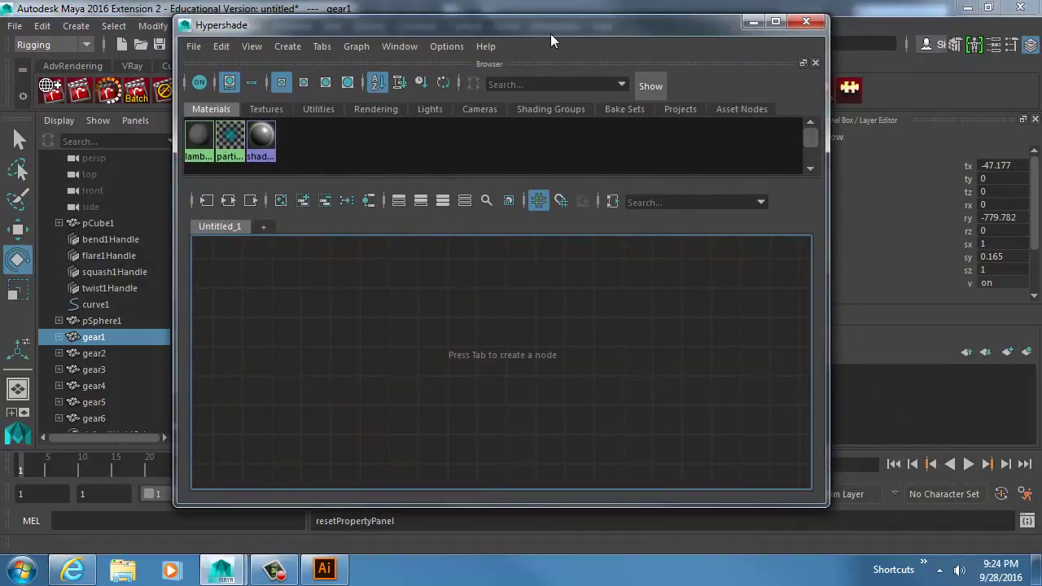
# Create a Multiply Divide general utility node in the Hypershade
pyautogui.click(300, 48)
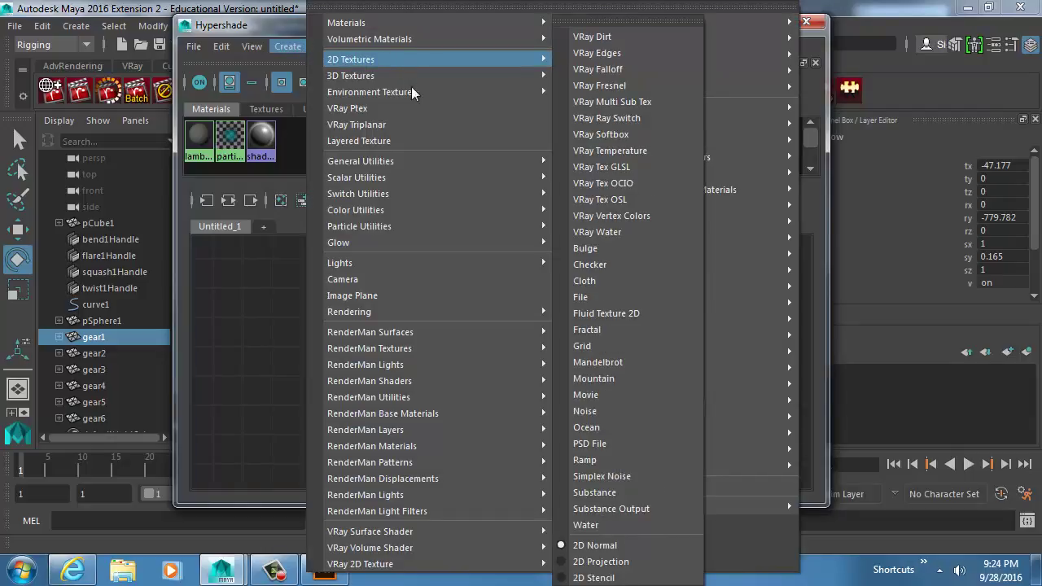
pyautogui.moveTo(372, 163)
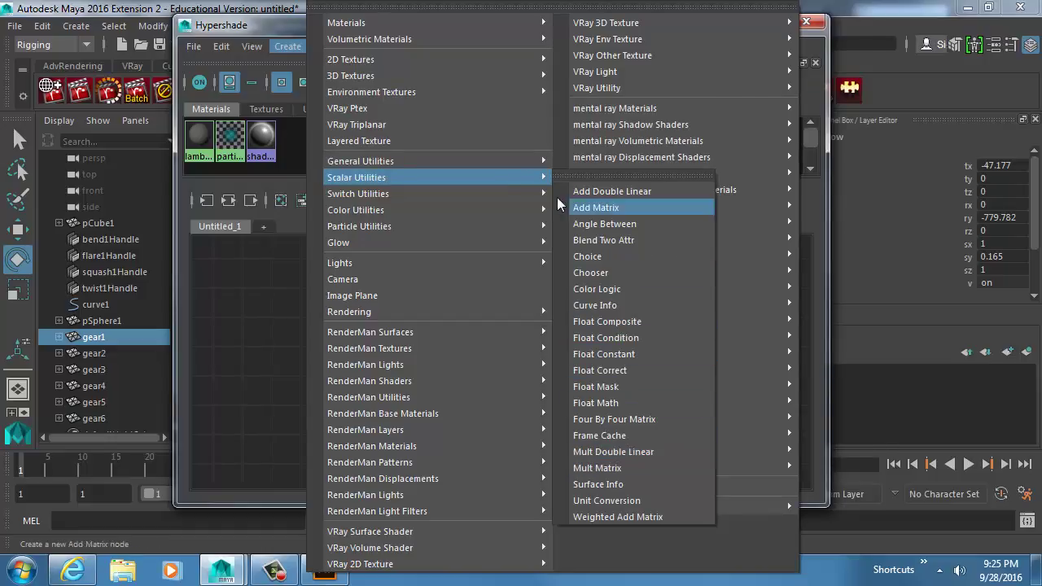
pyautogui.moveTo(498, 161)
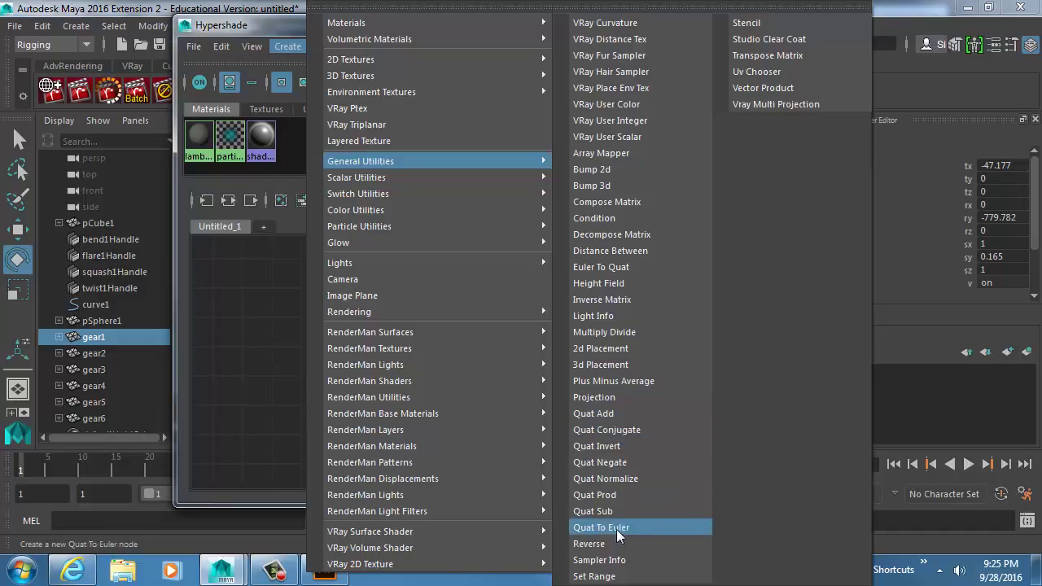
pyautogui.click(613, 331)
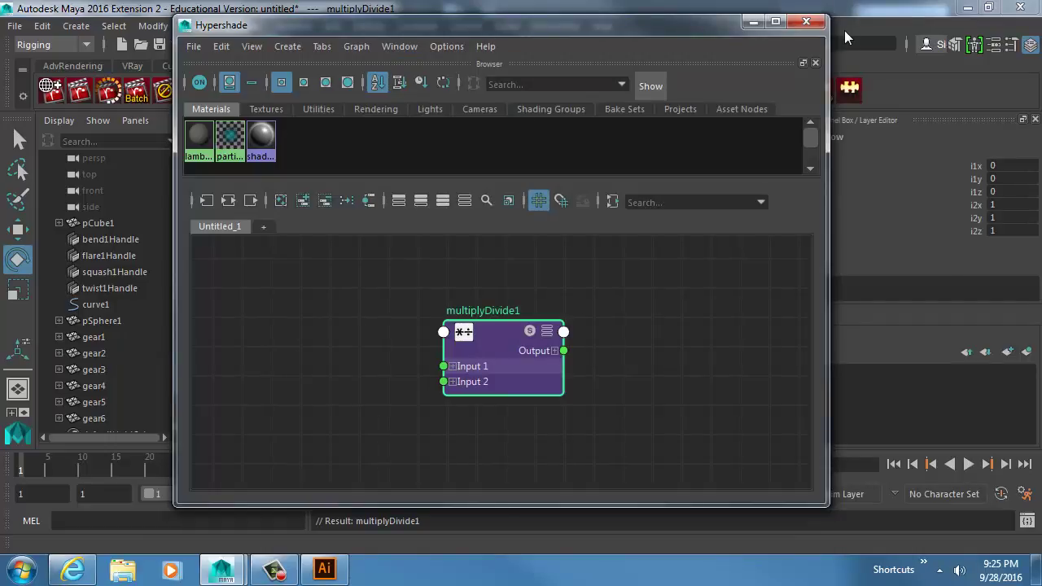
# Move the Hypershade off the gears and reposition the multiplyDivide1 node higher in the work area
pyautogui.moveTo(228, 24); pyautogui.dragTo(604, 18)
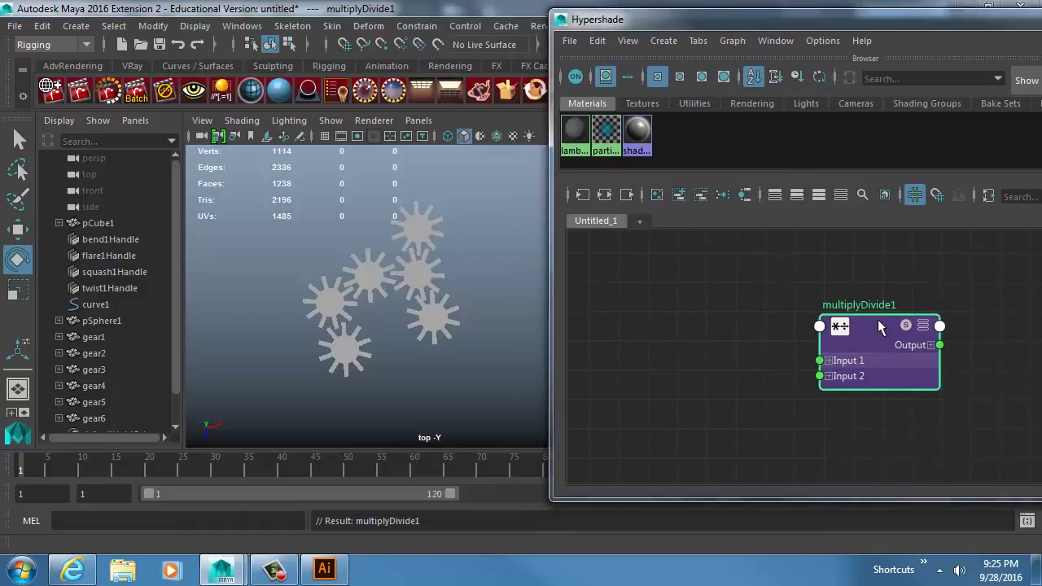
pyautogui.moveTo(878, 326); pyautogui.dragTo(816, 294)
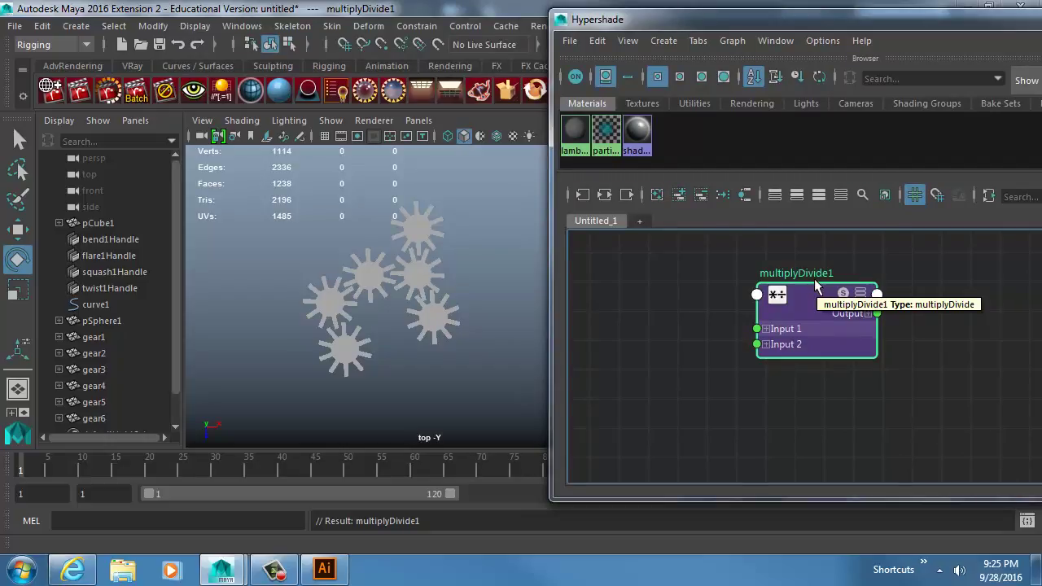
pyautogui.moveTo(819, 294); pyautogui.dragTo(834, 280)
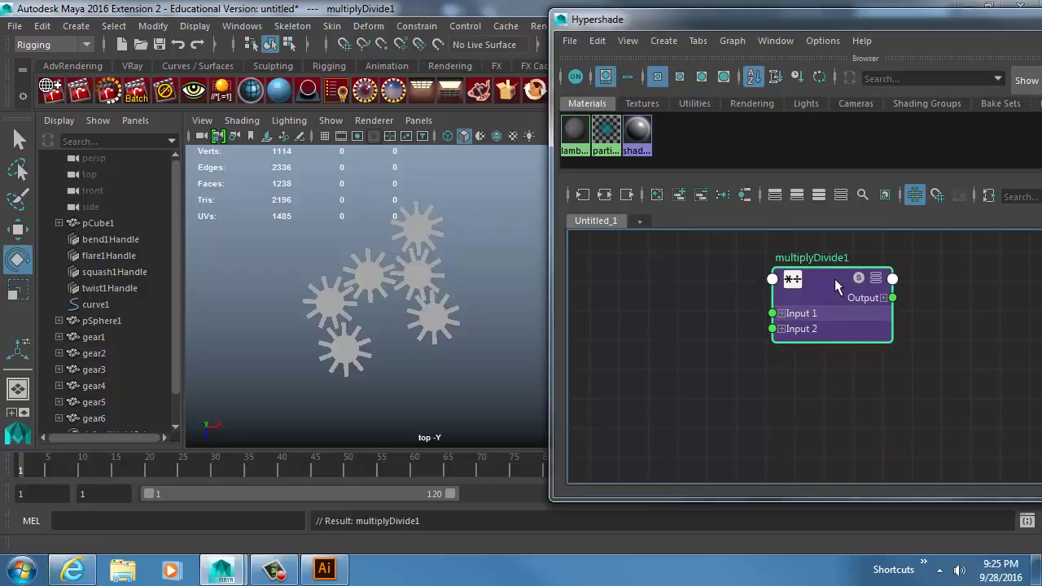
# Select gear1 through gear6 and graph their input and output connections in the Hypershade
pyautogui.moveTo(479, 205); pyautogui.dragTo(285, 368)
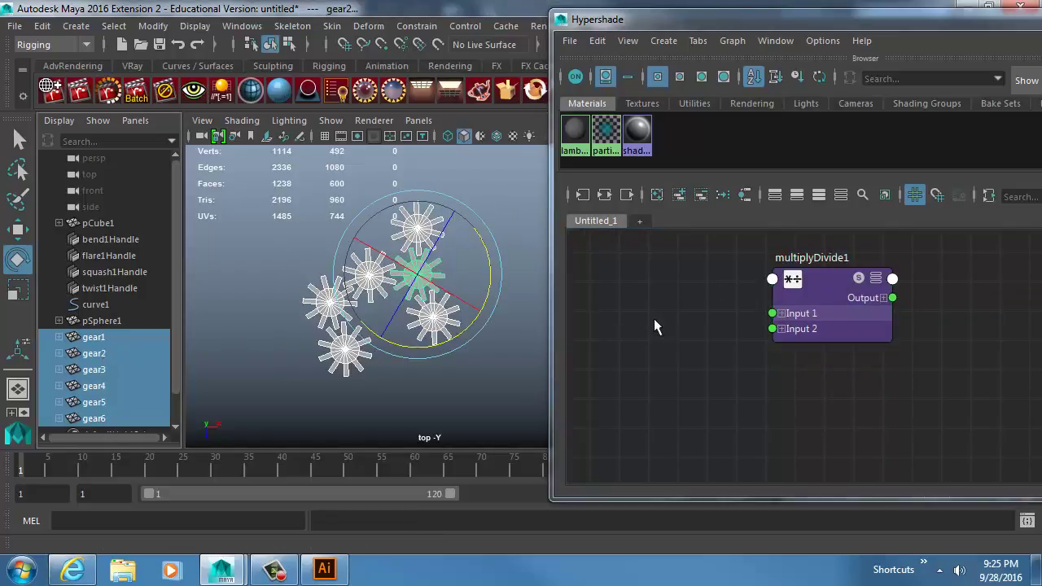
pyautogui.moveTo(93, 338); pyautogui.dragTo(96, 418)
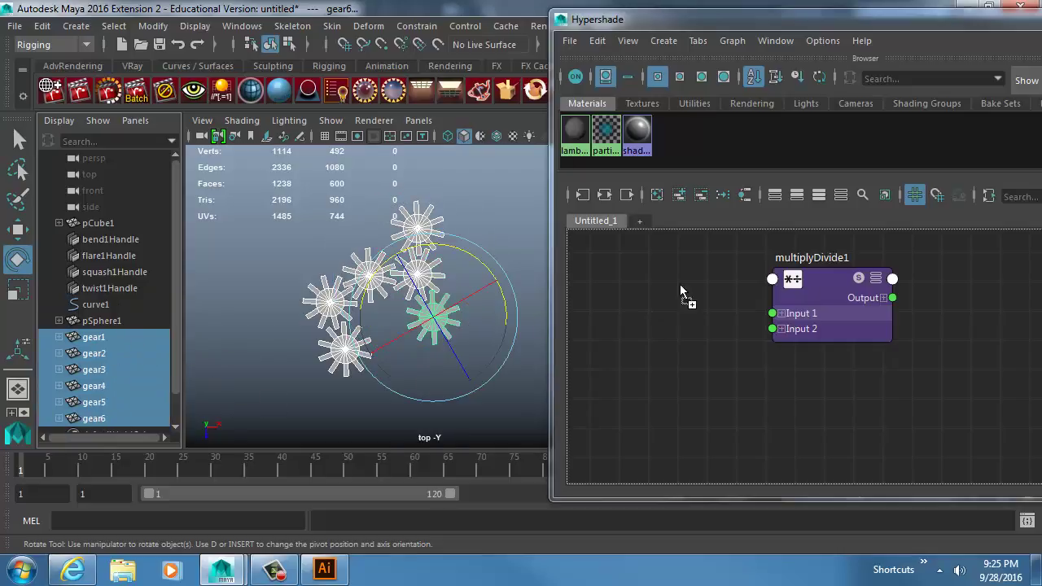
pyautogui.scroll(-2, 792, 377)
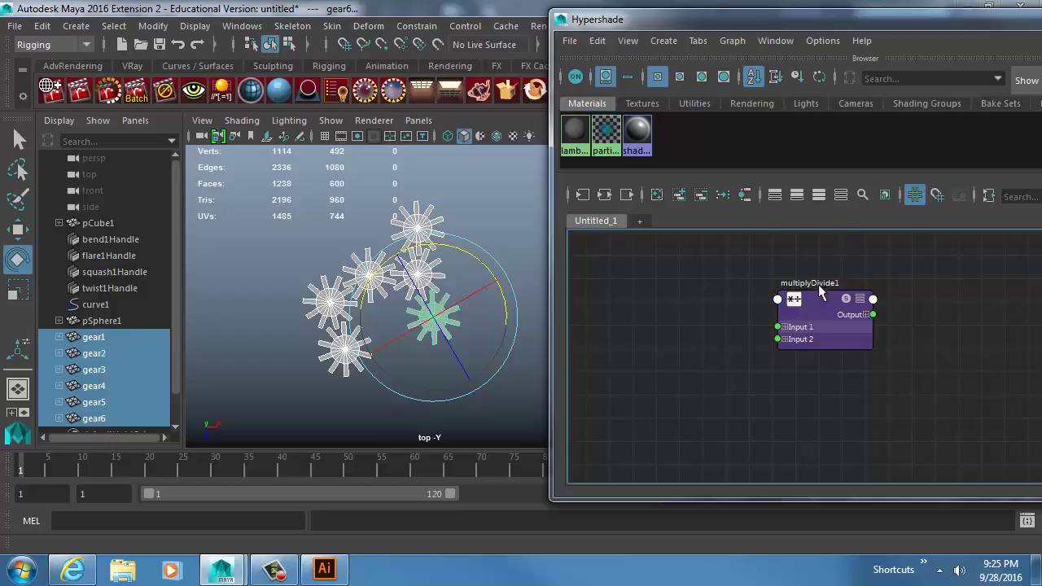
pyautogui.click(606, 193)
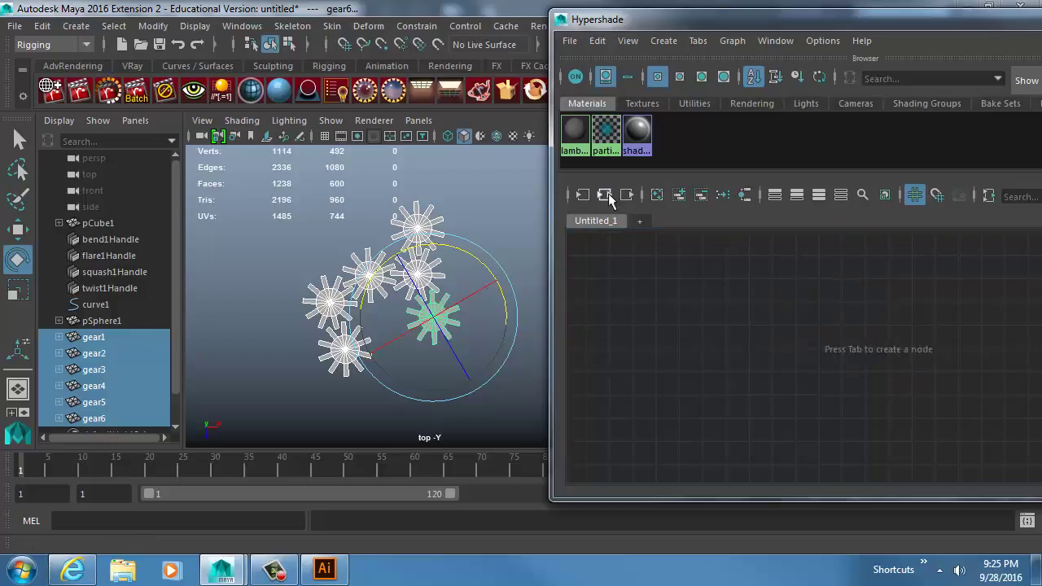
# Reselect gear1 through gear6 and graph their input connections in the Hypershade
pyautogui.click(94, 338)
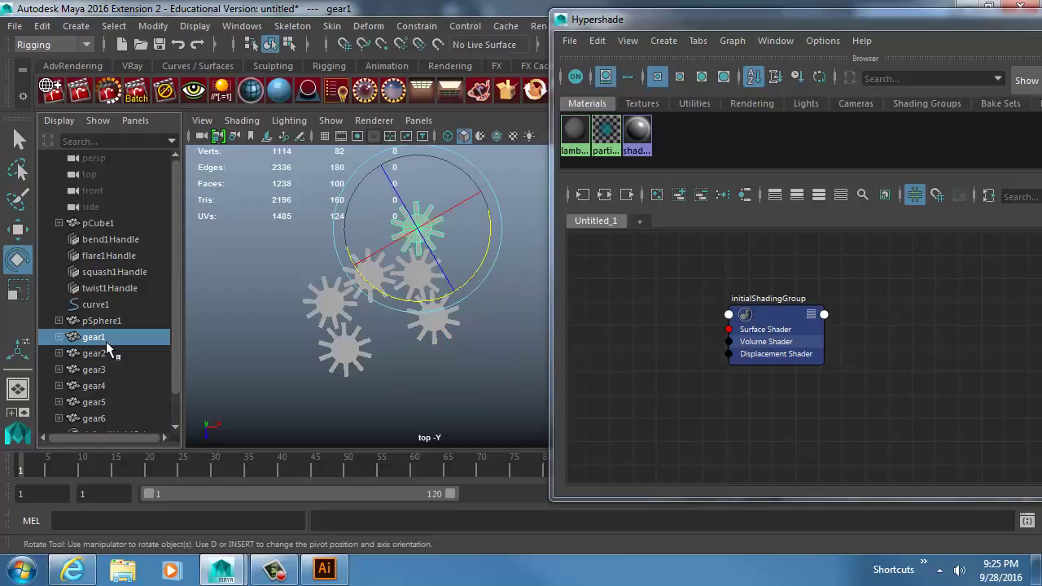
pyautogui.keyDown('shift'); pyautogui.click(95, 417); pyautogui.keyUp('shift')
pyautogui.click(585, 196)
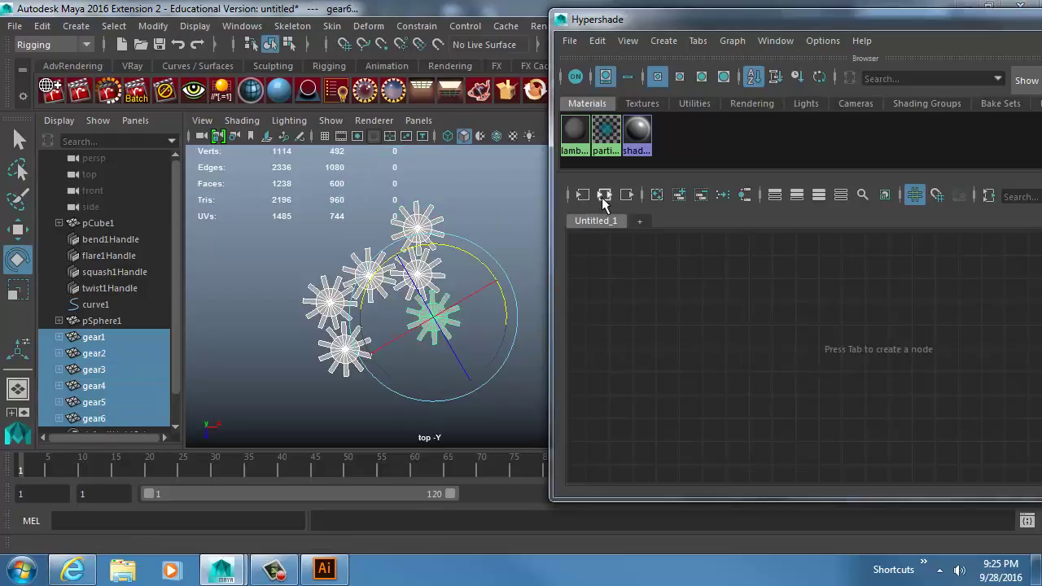
# Bring the Hypershade fully into view and look through its asset node, project, bake set and material collections
pyautogui.moveTo(764, 21); pyautogui.dragTo(473, 24)
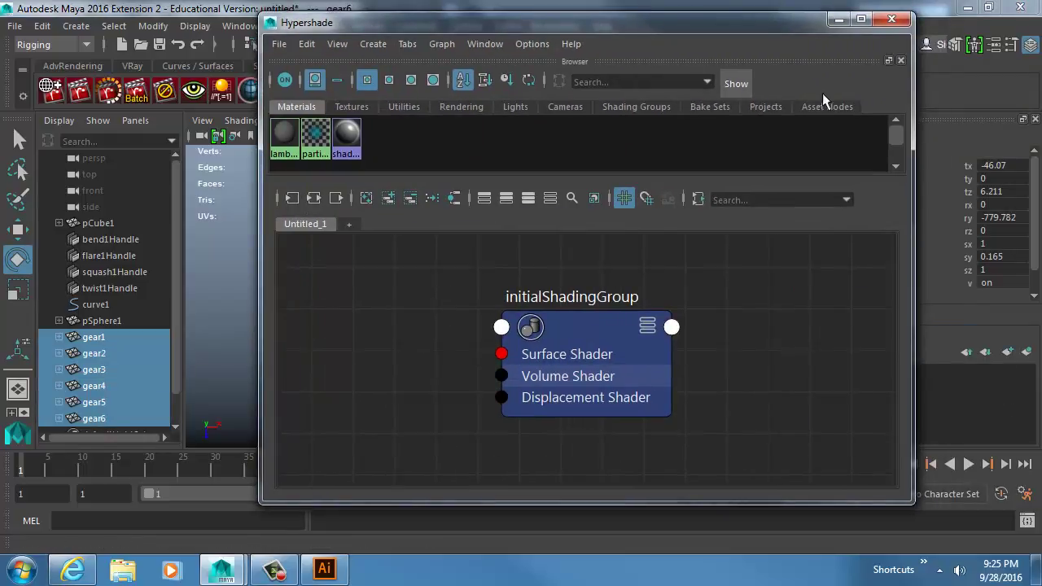
pyautogui.click(831, 104)
pyautogui.click(765, 106)
pyautogui.click(696, 106)
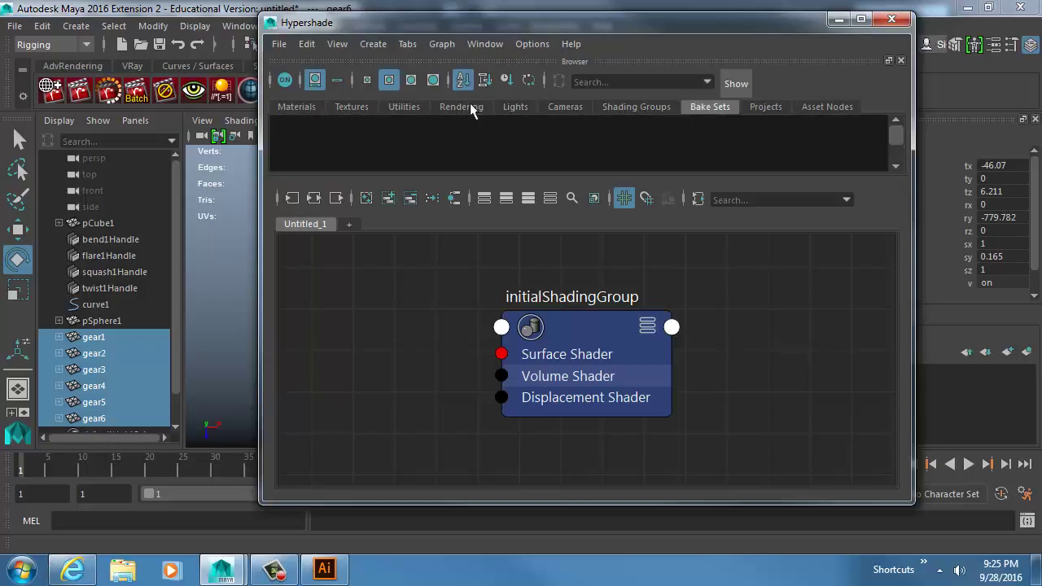
pyautogui.click(296, 108)
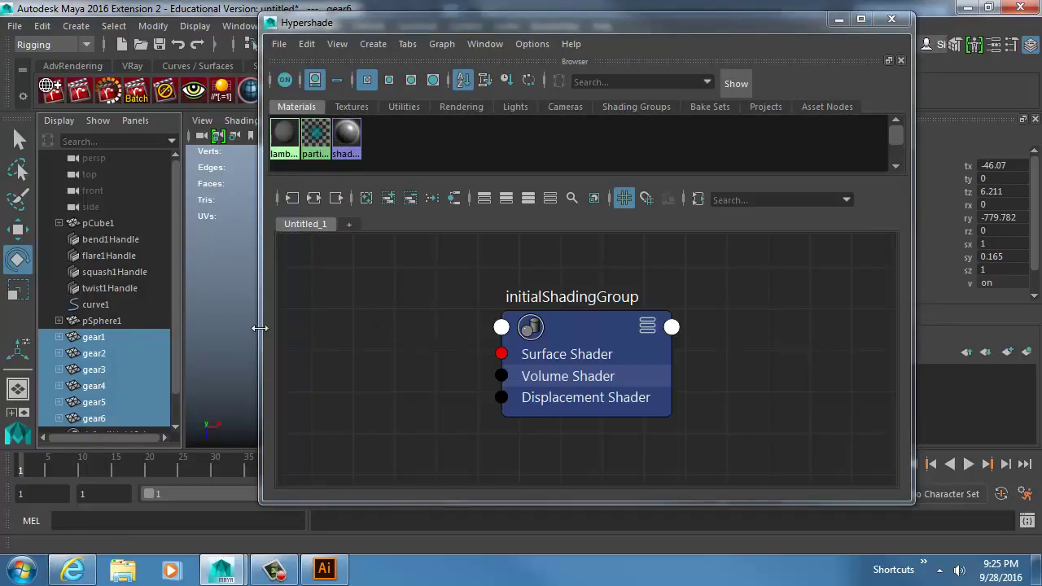
# Check gear1's child nodes in the Outliner and turn off the display of shape nodes there
pyautogui.click(59, 339)
pyautogui.click(59, 338)
pyautogui.click(59, 120)
pyautogui.click(92, 188)
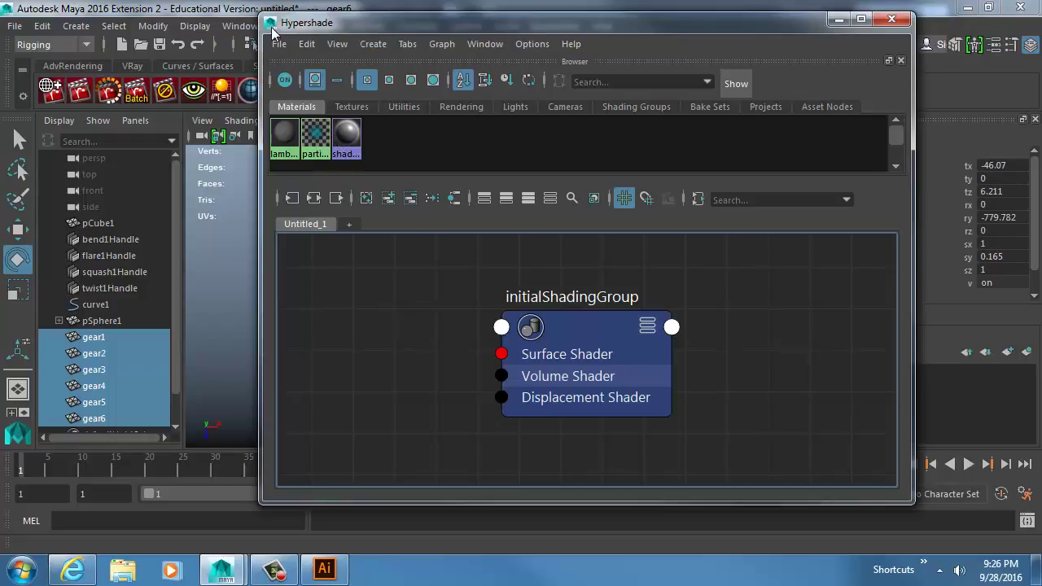
# Open the Node Editor with the six selected gears, reposition its window and deselect the nodes
pyautogui.click(242, 26)
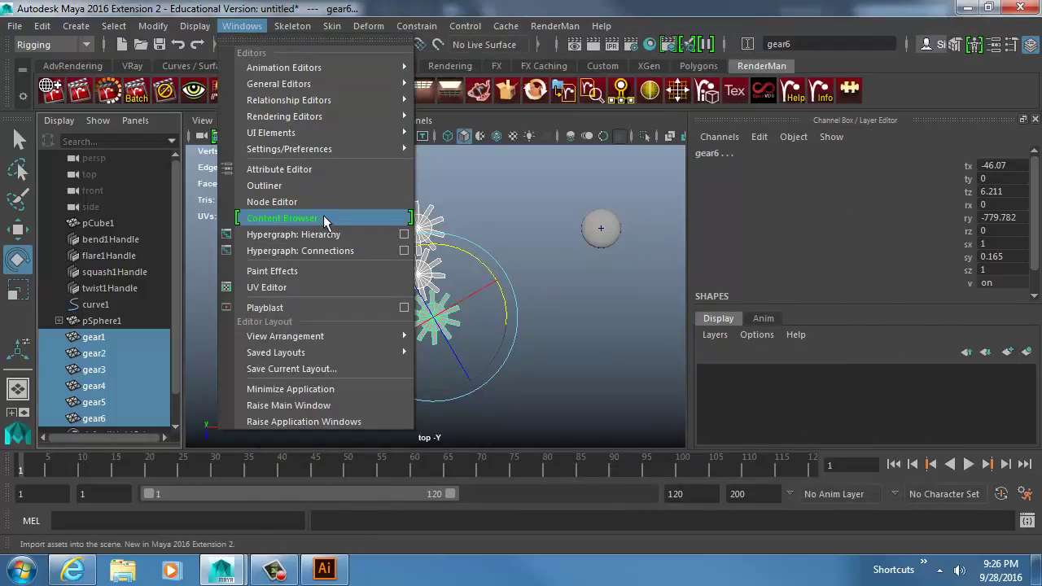
pyautogui.click(277, 202)
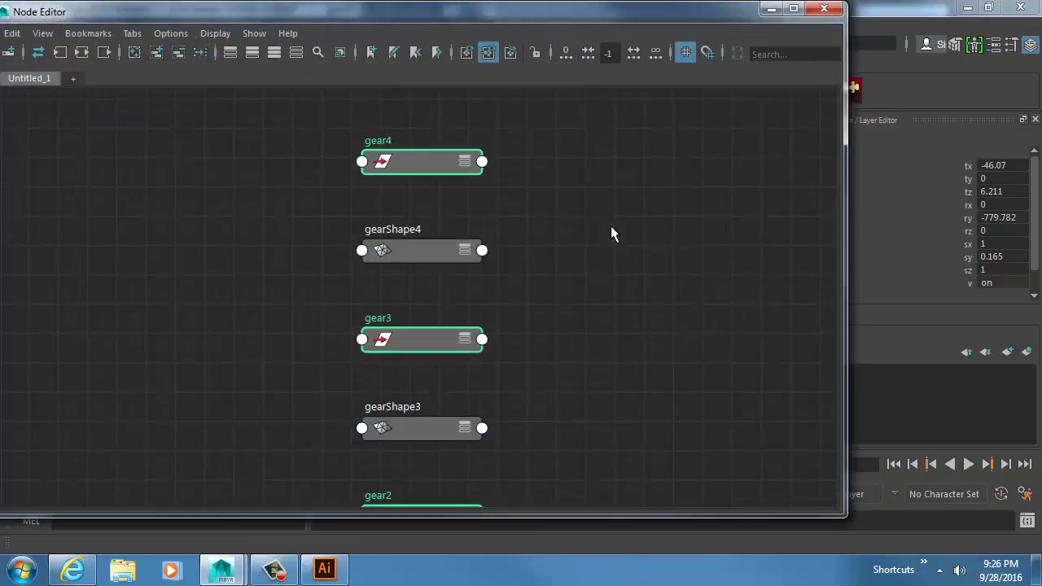
pyautogui.moveTo(342, 10); pyautogui.dragTo(543, 19)
pyautogui.click(563, 242)
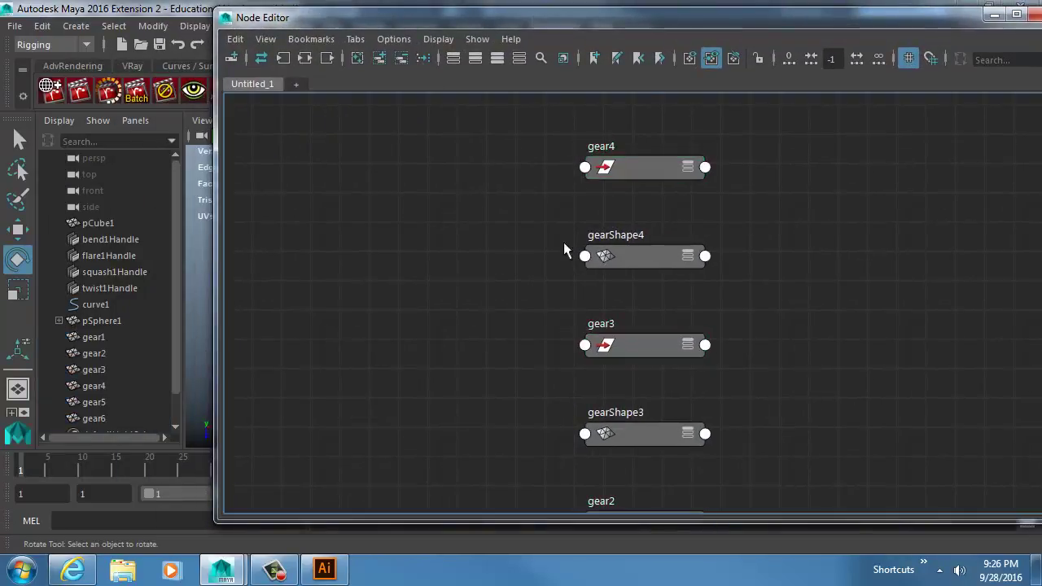
# Pull the gear6 through gear1 transform nodes out of the column of gear shape nodes
pyautogui.scroll(-5, 793, 325)
pyautogui.keyDown('alt'); pyautogui.moveTo(709, 233); pyautogui.dragTo(620, 326, button='middle'); pyautogui.keyUp('alt')
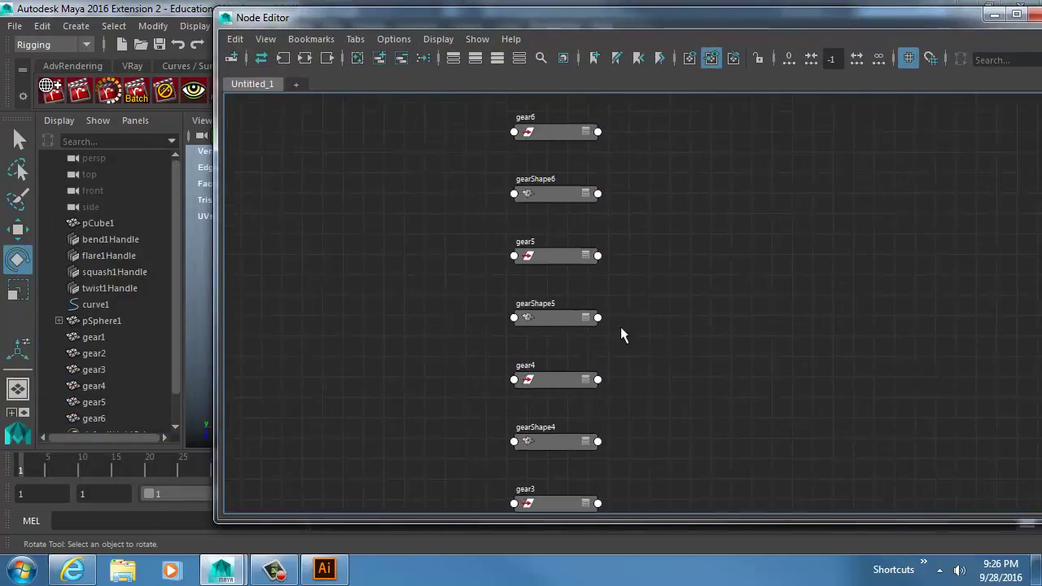
pyautogui.keyDown('alt'); pyautogui.moveTo(606, 259); pyautogui.dragTo(611, 373, button='middle'); pyautogui.keyUp('alt')
pyautogui.moveTo(586, 246); pyautogui.dragTo(757, 222)
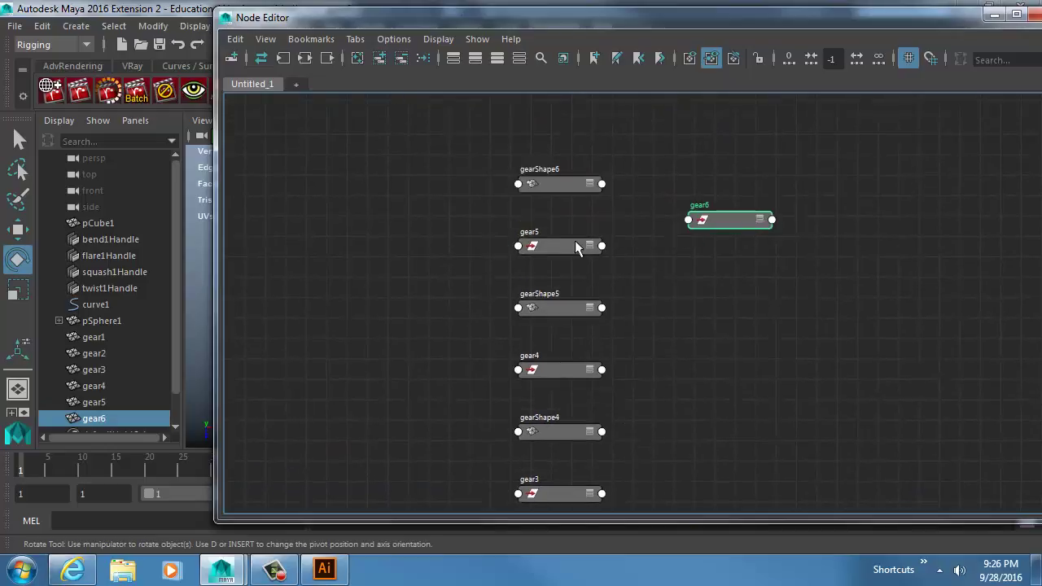
pyautogui.moveTo(577, 248); pyautogui.dragTo(756, 309)
pyautogui.moveTo(575, 367); pyautogui.dragTo(739, 361)
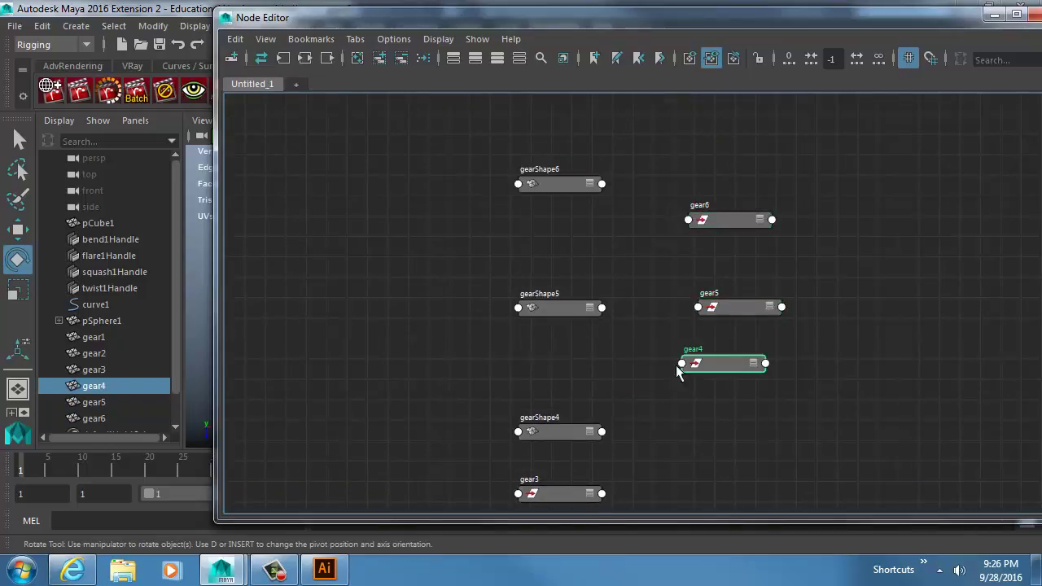
pyautogui.moveTo(676, 370); pyautogui.dragTo(623, 234, button='middle')
pyautogui.moveTo(516, 351); pyautogui.dragTo(727, 288)
pyautogui.moveTo(525, 479); pyautogui.dragTo(750, 345)
pyautogui.keyDown('alt'); pyautogui.moveTo(660, 351); pyautogui.dragTo(640, 206, button='middle'); pyautogui.keyUp('alt')
pyautogui.moveTo(486, 455); pyautogui.dragTo(725, 297)
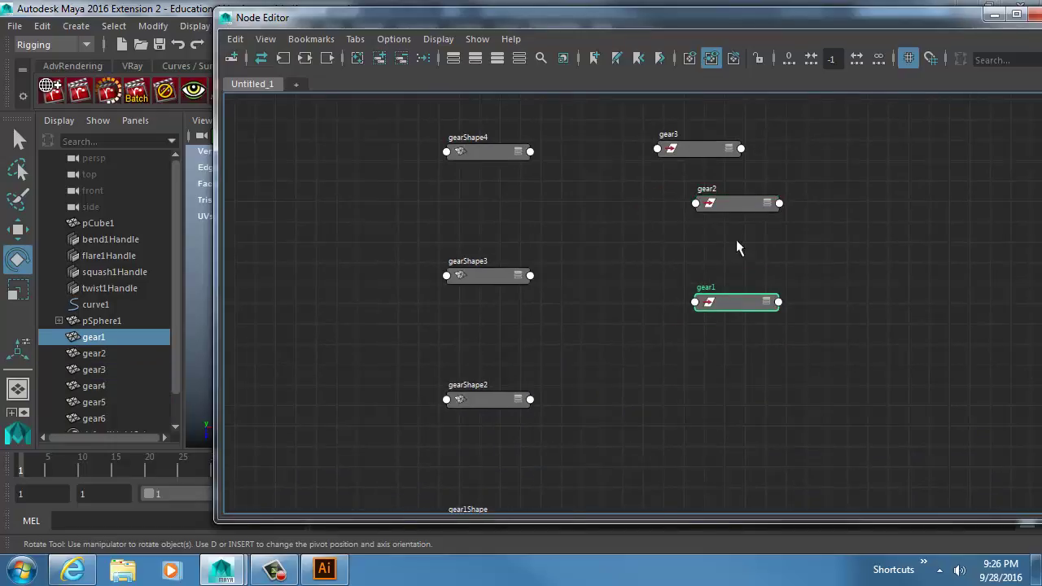
# Stack the gear6 through gear1 nodes closely beneath each other in descending order
pyautogui.moveTo(735, 247); pyautogui.dragTo(640, 396, button='middle')
pyautogui.moveTo(491, 128); pyautogui.dragTo(495, 165, button='middle')
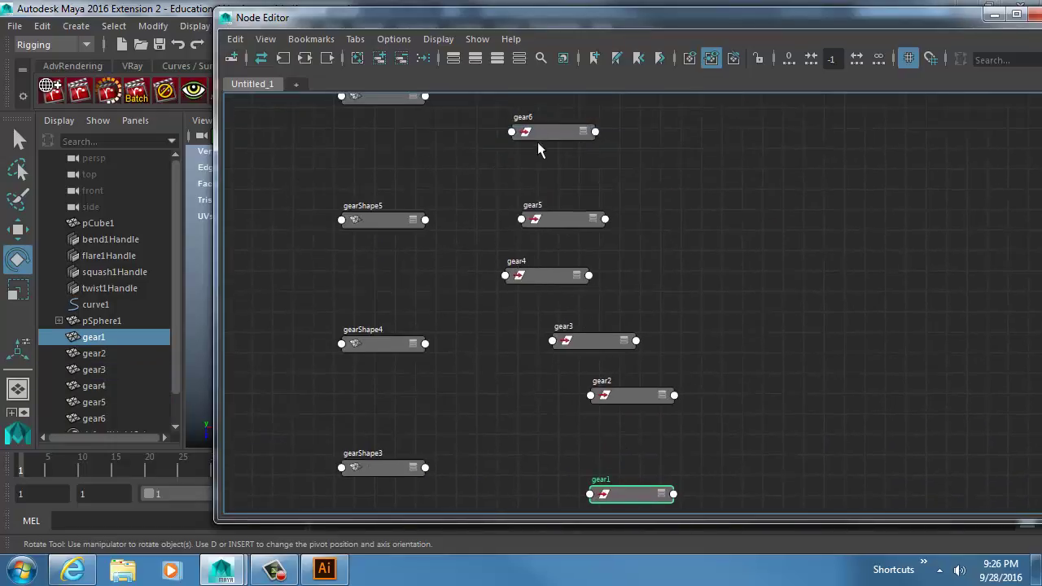
pyautogui.moveTo(537, 141); pyautogui.dragTo(620, 196)
pyautogui.moveTo(570, 220); pyautogui.dragTo(659, 220)
pyautogui.moveTo(529, 274); pyautogui.dragTo(637, 249)
pyautogui.moveTo(598, 341); pyautogui.dragTo(661, 283)
pyautogui.moveTo(626, 392); pyautogui.dragTo(658, 310)
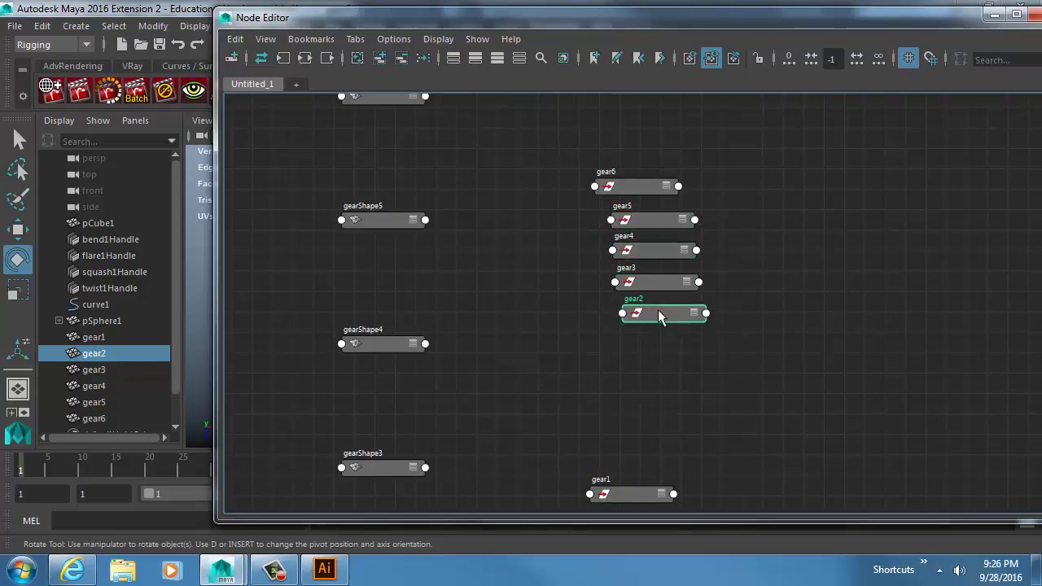
pyautogui.moveTo(624, 496); pyautogui.dragTo(660, 354)
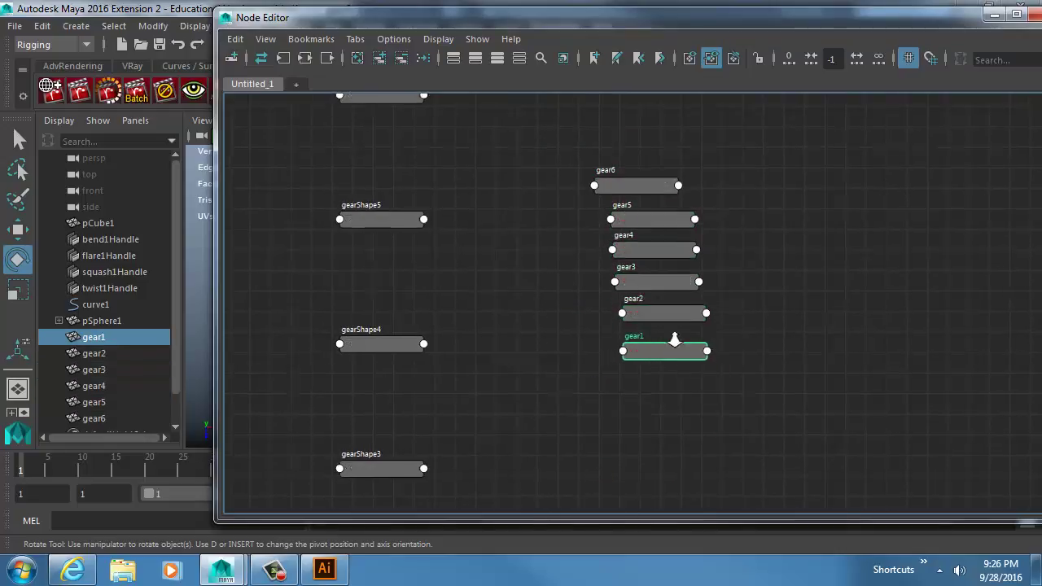
# Expand the gear1 node to show all its attributes
pyautogui.scroll(4, 674, 340)
pyautogui.click(706, 362)
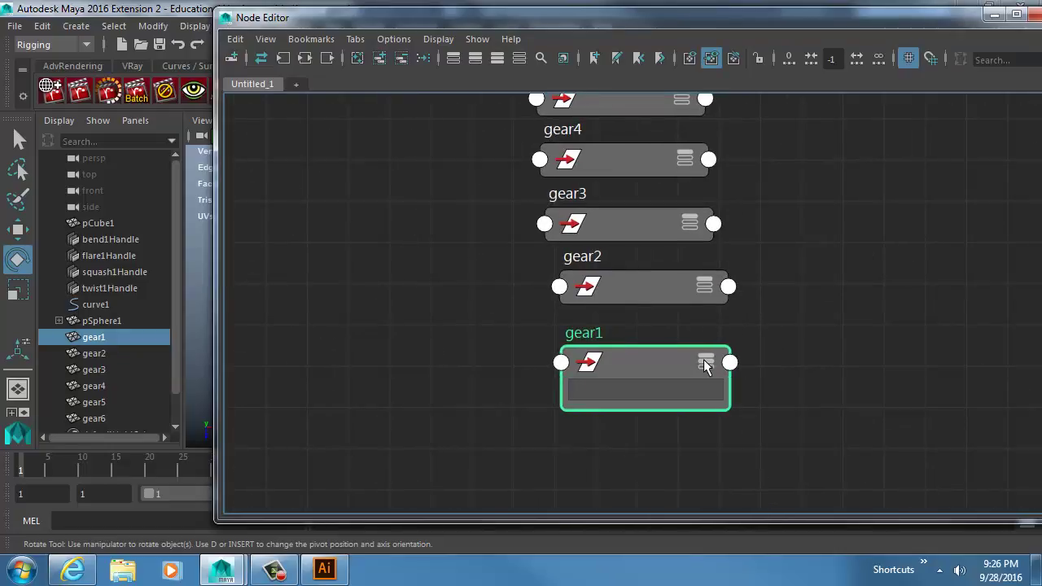
pyautogui.click(706, 364)
pyautogui.keyDown('alt'); pyautogui.moveTo(717, 362); pyautogui.dragTo(716, 302, button='middle'); pyautogui.keyUp('alt')
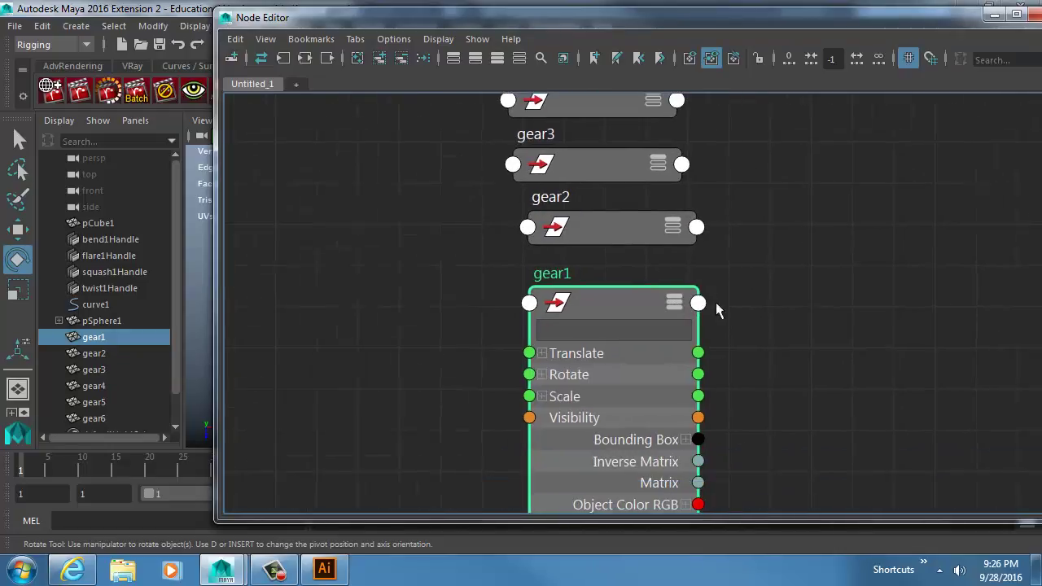
# Expand the gear2 node to show all its attributes and move it away from the gear stack
pyautogui.doubleClick(679, 237)
pyautogui.click(933, 406)
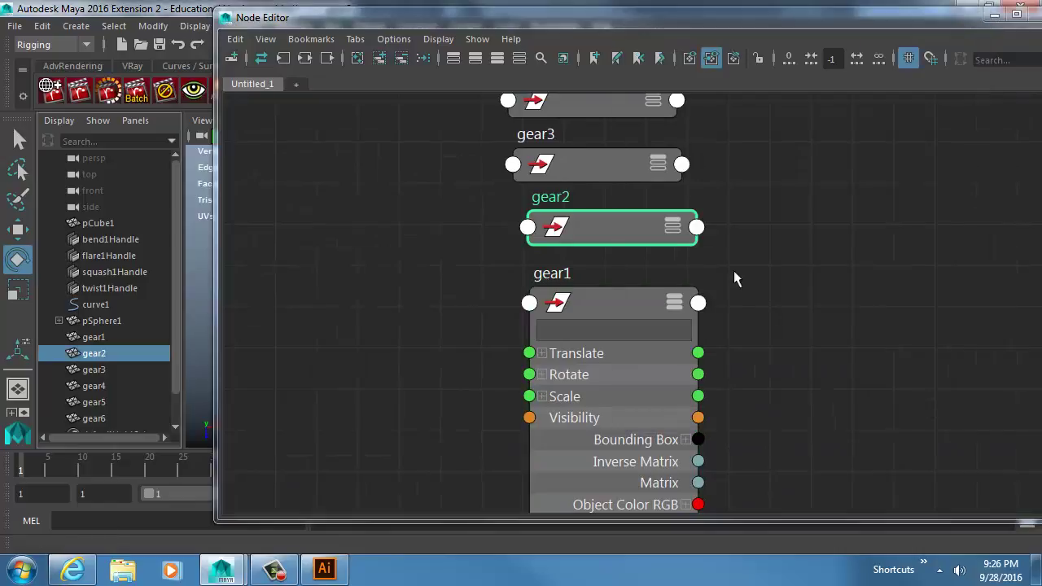
pyautogui.click(671, 225)
pyautogui.click(671, 225)
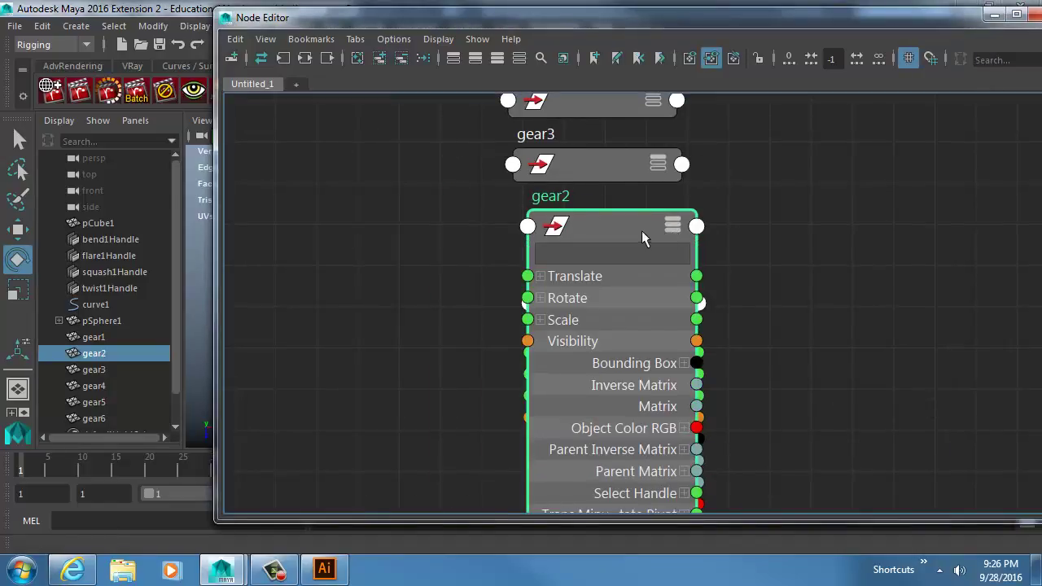
pyautogui.moveTo(641, 231); pyautogui.dragTo(376, 218)
# Expand the gear3 node to show all its attributes and move it out of the gear stack
pyautogui.keyDown('alt'); pyautogui.moveTo(478, 245); pyautogui.dragTo(614, 385, button='middle'); pyautogui.keyUp('alt')
pyautogui.click(799, 282)
pyautogui.click(800, 277)
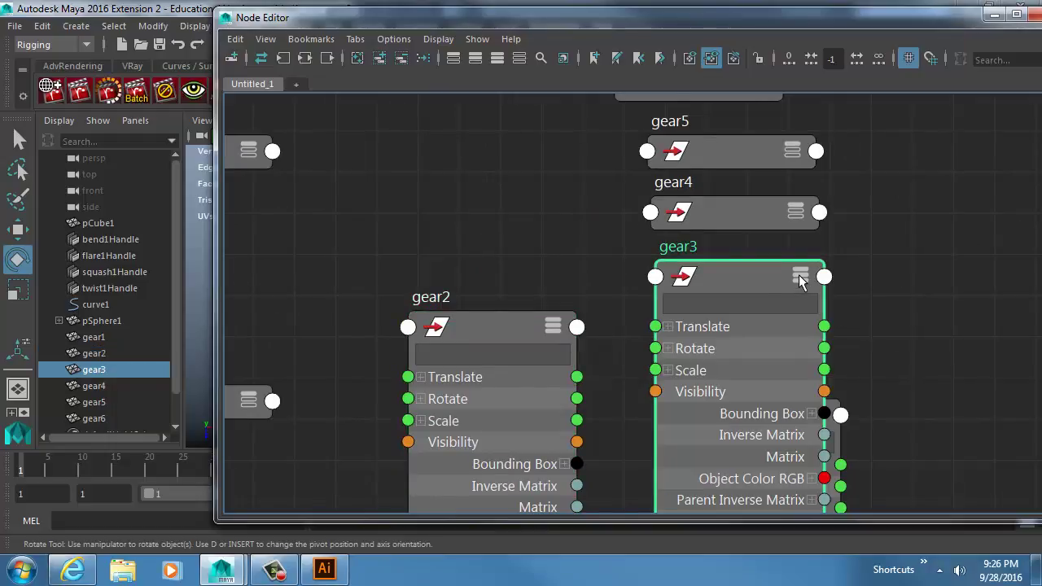
pyautogui.moveTo(798, 283); pyautogui.dragTo(383, 144)
# Place the expanded gear1 and gear2 nodes side by side, with gear1 before gear2
pyautogui.scroll(-6, 648, 286)
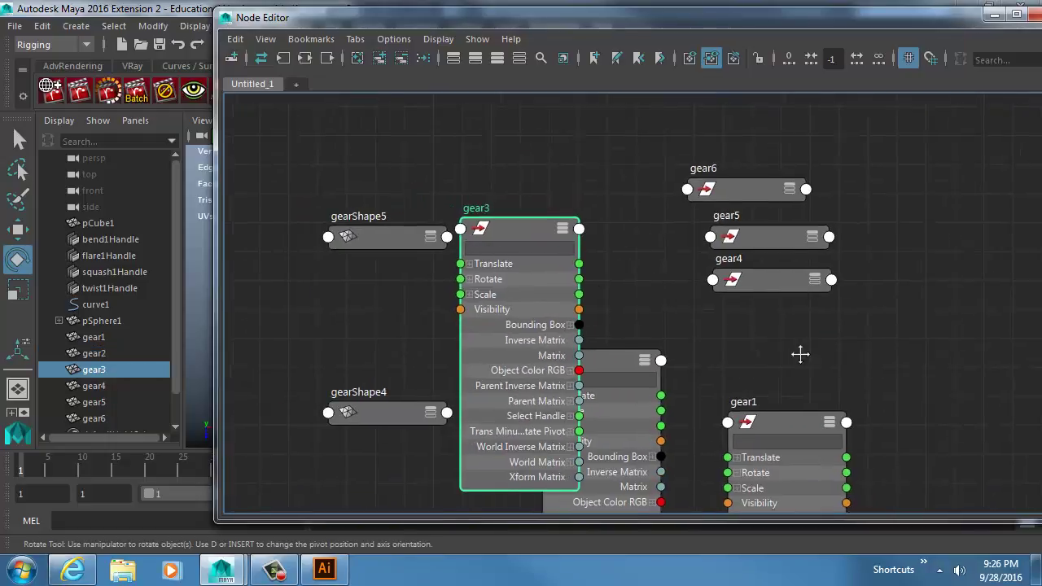
pyautogui.click(879, 345)
pyautogui.moveTo(879, 344); pyautogui.dragTo(959, 315)
pyautogui.moveTo(660, 331); pyautogui.dragTo(986, 200)
pyautogui.moveTo(906, 315)
pyautogui.mouseDown()
pyautogui.moveTo(828, 247)
pyautogui.moveTo(852, 200)
pyautogui.mouseUp()
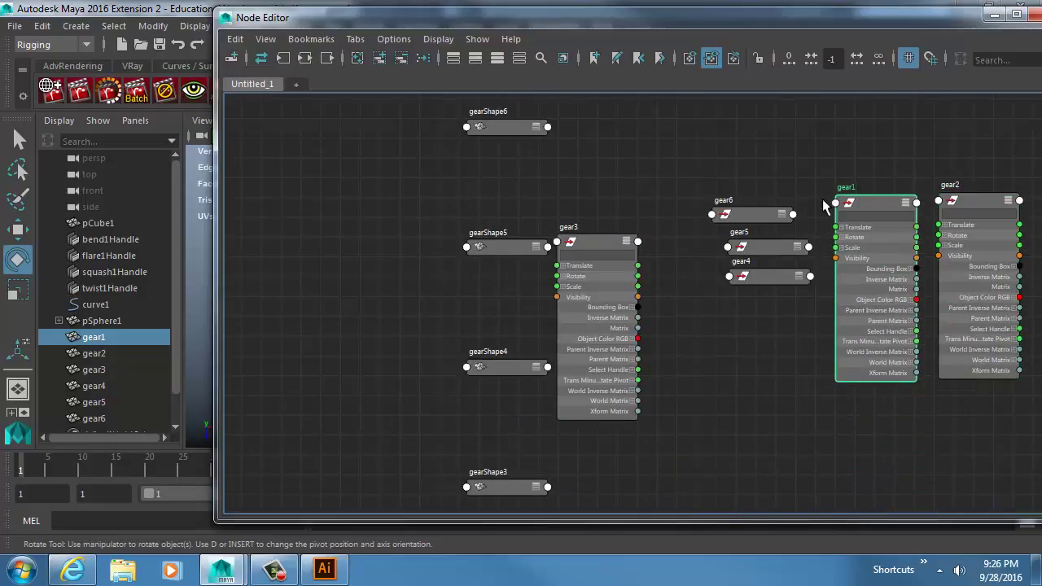
# Select the gear4, gear5 and gear6 nodes together and move them away from gear1
pyautogui.moveTo(827, 167); pyautogui.dragTo(729, 331)
pyautogui.moveTo(765, 285); pyautogui.dragTo(603, 199)
pyautogui.keyDown('alt'); pyautogui.moveTo(603, 199); pyautogui.dragTo(482, 218, button='middle'); pyautogui.keyUp('alt')
# Connect gear1's Rotate output to gear2's Rotate input and space the two nodes farther apart
pyautogui.scroll(5, 546, 240)
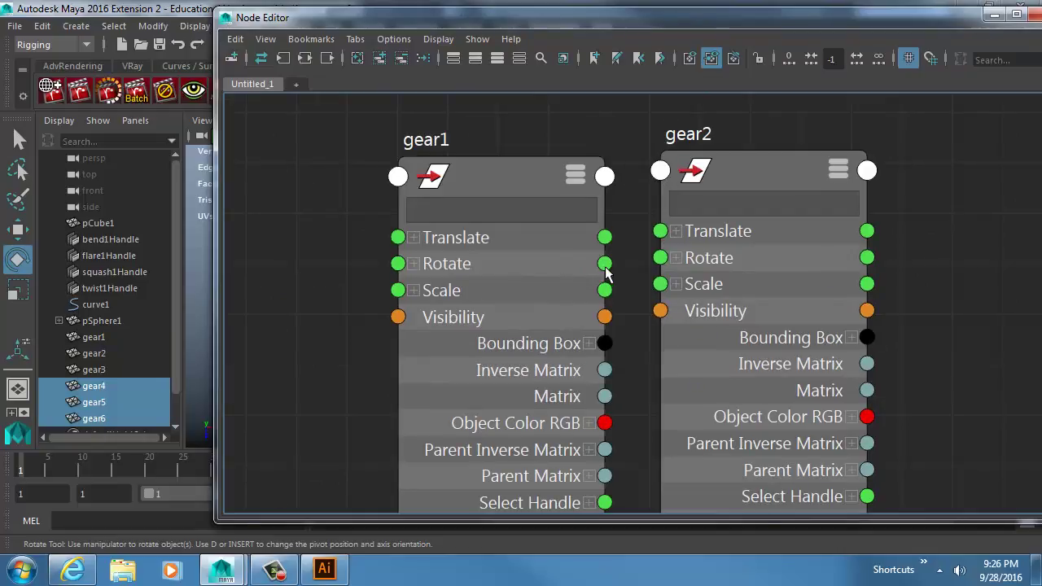
pyautogui.moveTo(605, 263); pyautogui.dragTo(660, 258)
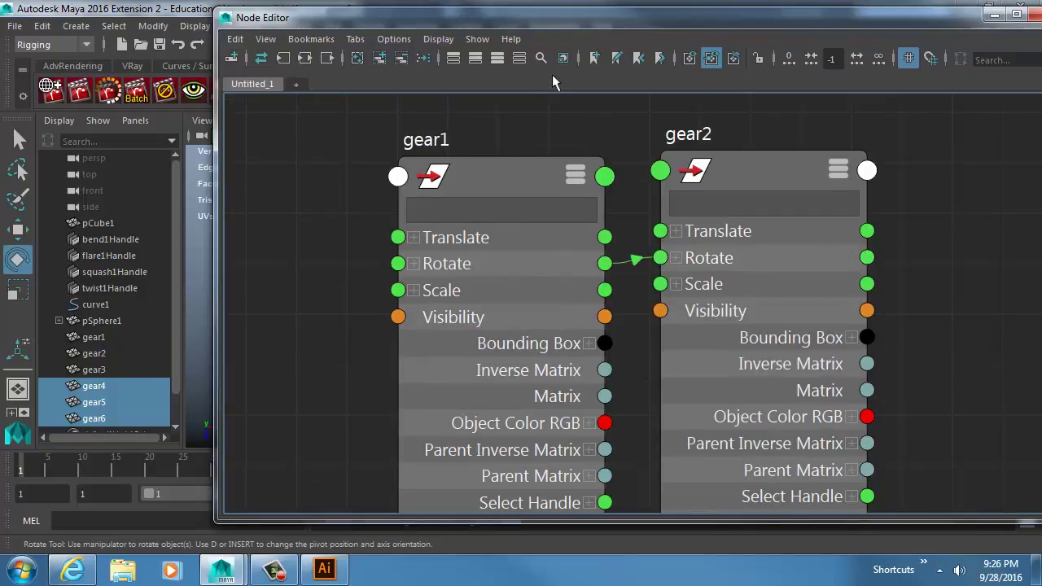
pyautogui.moveTo(473, 163); pyautogui.dragTo(350, 148)
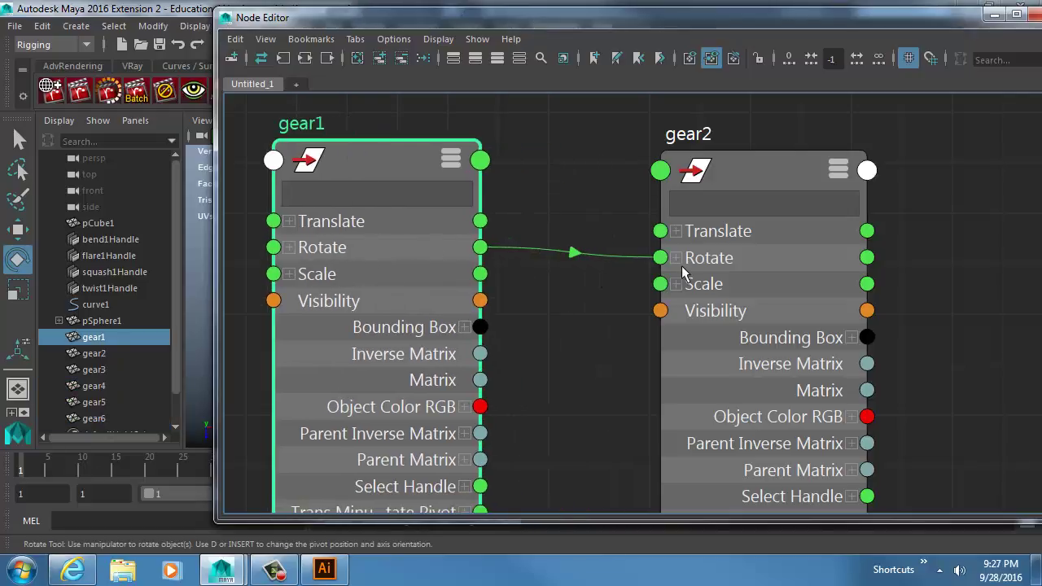
# Move the Node Editor off the gears, rotate gear1 in the viewport to test the connection, and bring the editor back
pyautogui.moveTo(448, 18); pyautogui.dragTo(563, 33)
pyautogui.moveTo(675, 69); pyautogui.dragTo(866, 93)
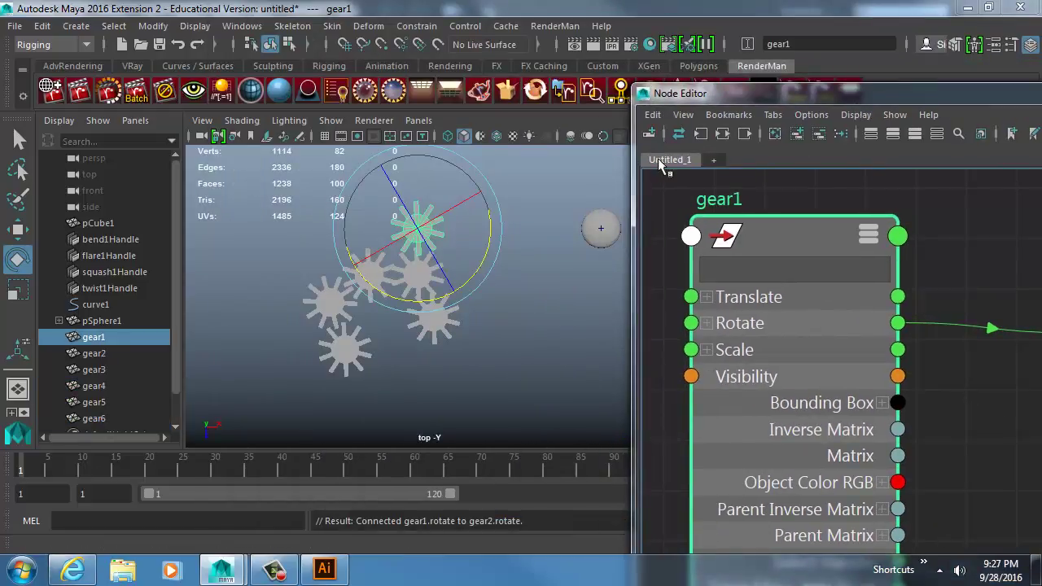
pyautogui.moveTo(487, 245); pyautogui.dragTo(523, 275)
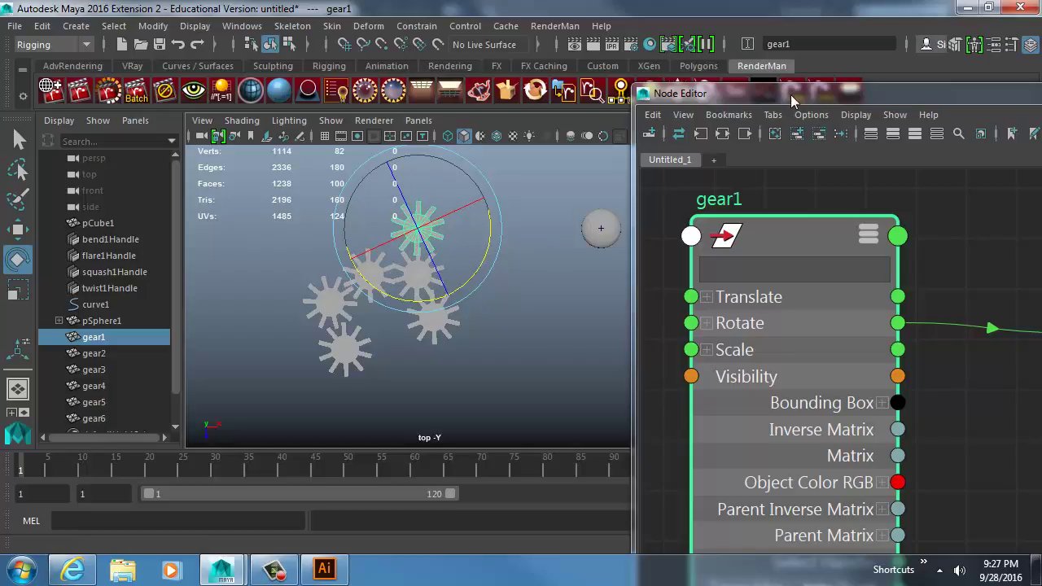
pyautogui.moveTo(763, 91); pyautogui.dragTo(270, 23)
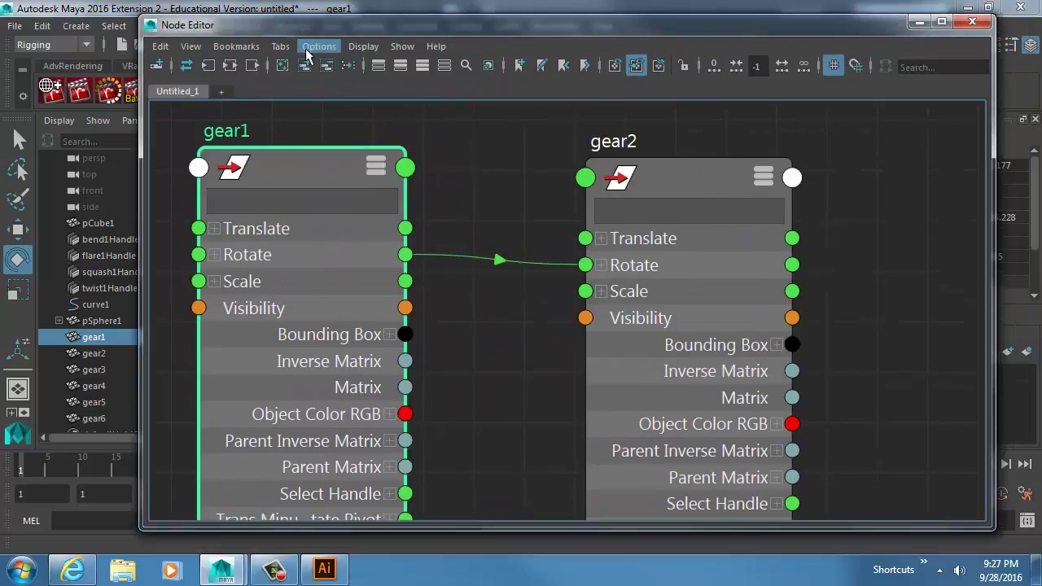
pyautogui.click(316, 47)
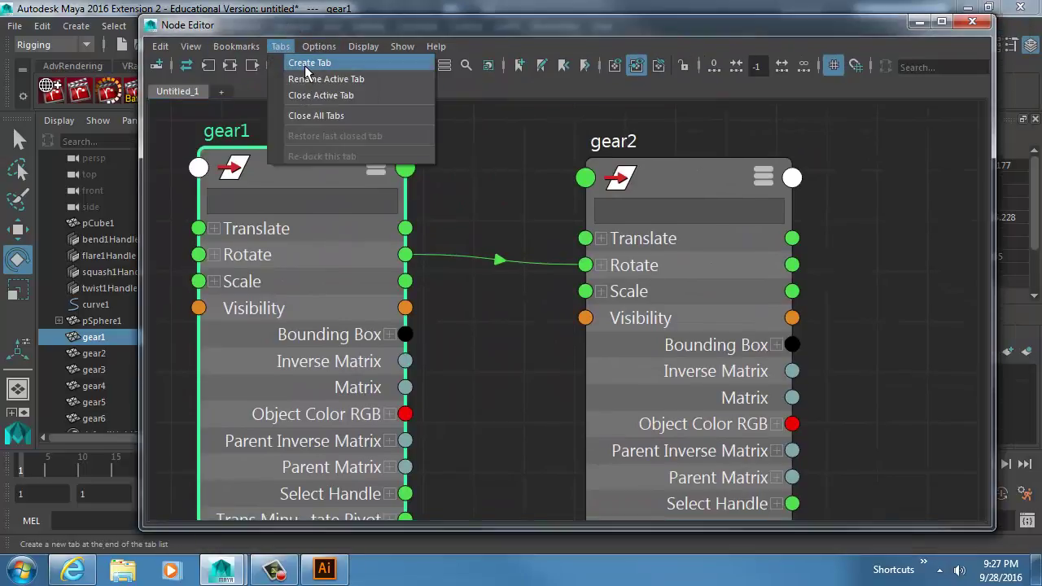
pyautogui.click(304, 65)
pyautogui.rightClick(245, 87)
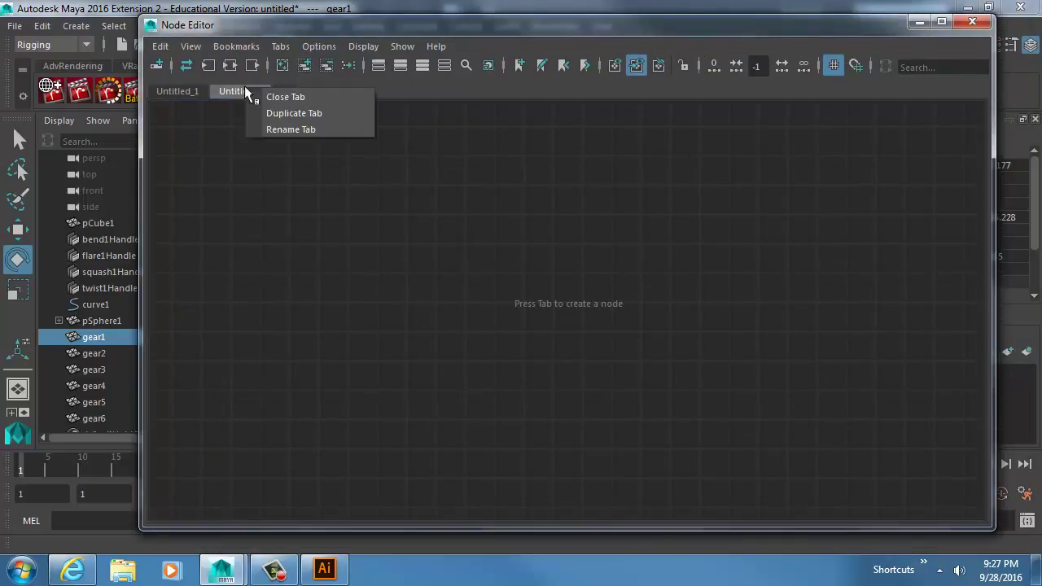
pyautogui.click(269, 95)
pyautogui.click(301, 49)
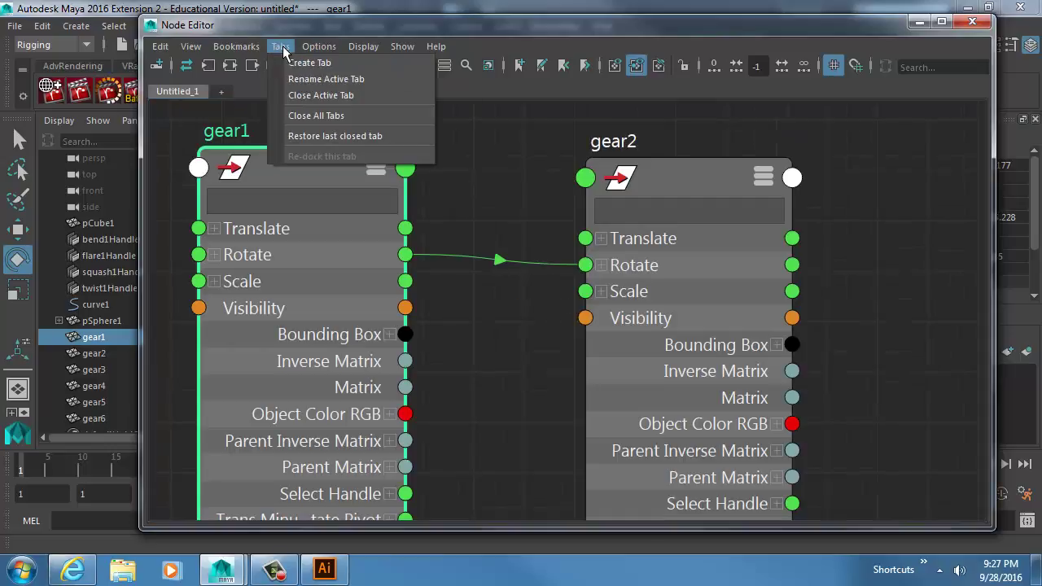
pyautogui.moveTo(189, 49)
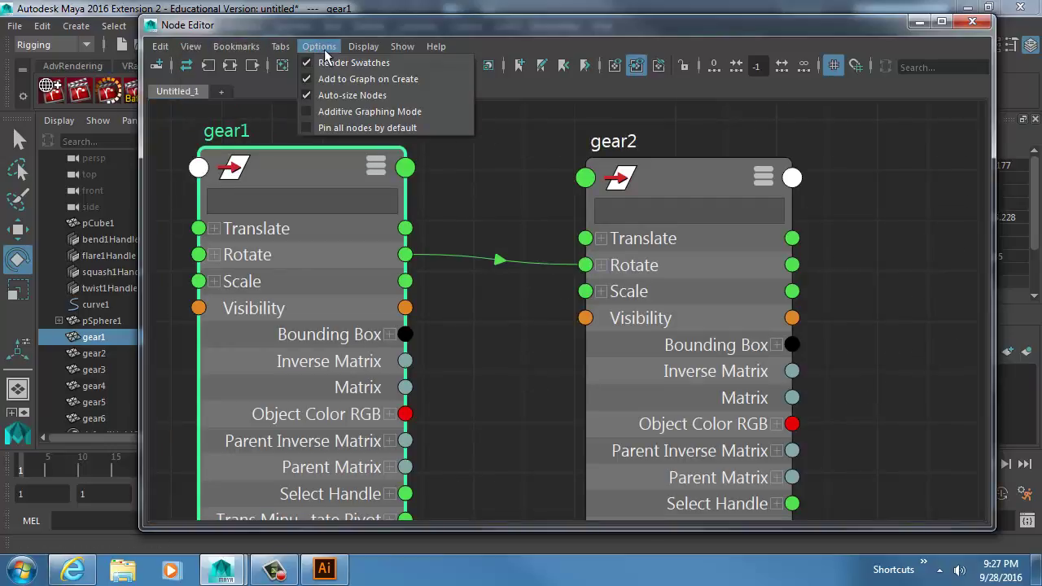
pyautogui.click(387, 48)
# Move the Node Editor clear of the main menus and open the Hypershade showing its utility nodes
pyautogui.click(118, 273)
pyautogui.scroll(-1, 116, 281)
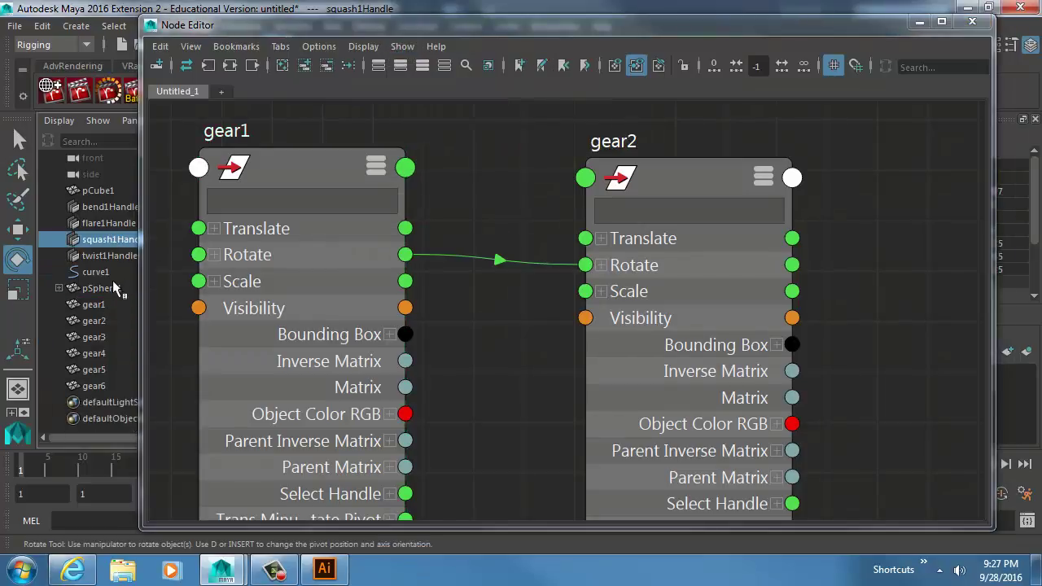
pyautogui.moveTo(243, 23); pyautogui.dragTo(211, 88)
pyautogui.click(241, 25)
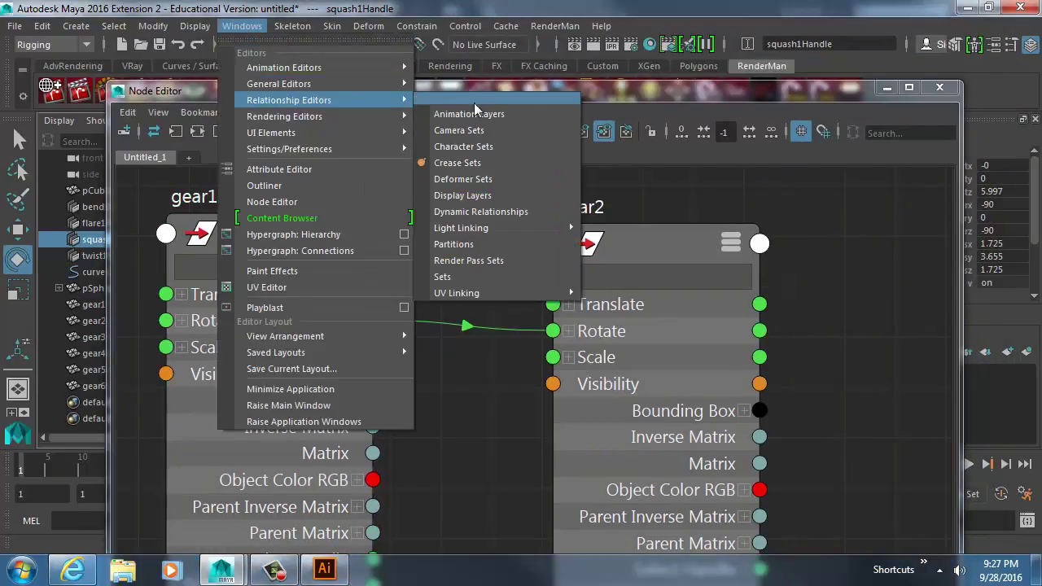
pyautogui.click(636, 52)
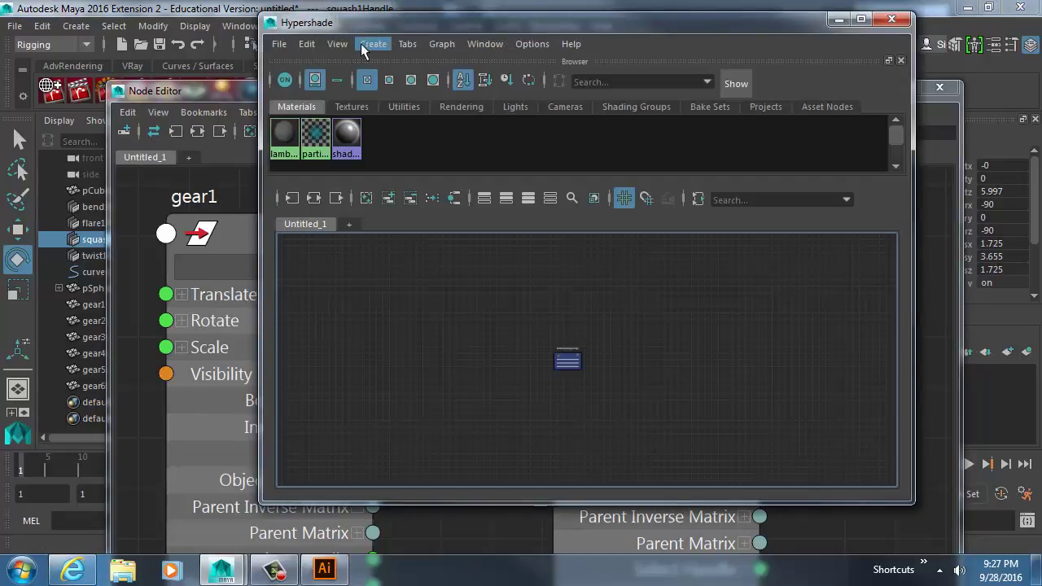
pyautogui.click(402, 109)
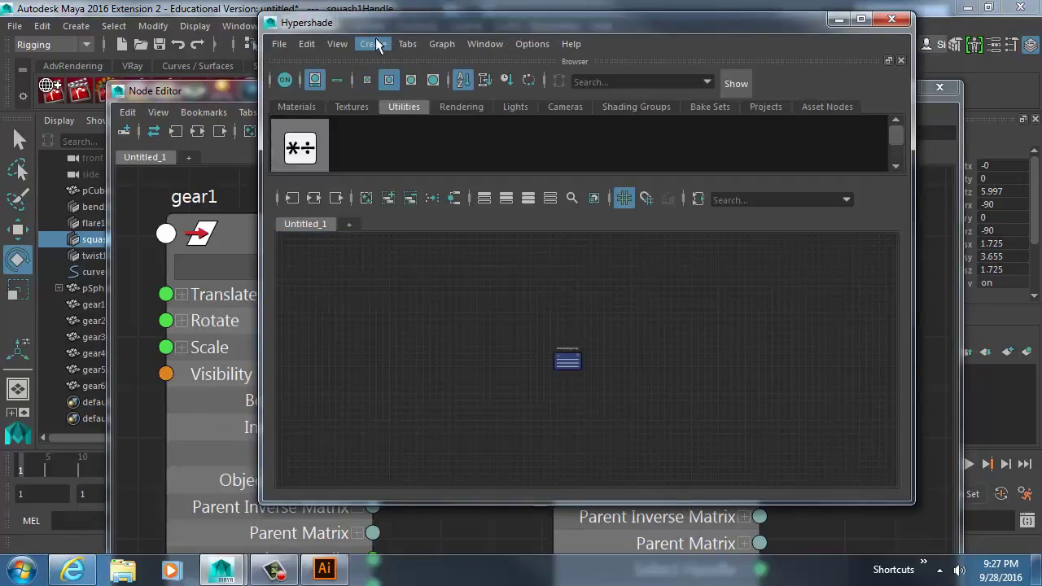
# Bring multiplyDivide1 from the Hypershade into the Node Editor and place it between gear1 and gear2, moving gear2 farther away
pyautogui.moveTo(381, 29); pyautogui.dragTo(713, 43)
pyautogui.moveTo(633, 162); pyautogui.dragTo(446, 249, button='middle')
pyautogui.moveTo(732, 37); pyautogui.dragTo(1041, 48)
pyautogui.moveTo(515, 293); pyautogui.dragTo(472, 267)
pyautogui.moveTo(668, 238); pyautogui.dragTo(837, 238)
pyautogui.scroll(-3, 619, 277)
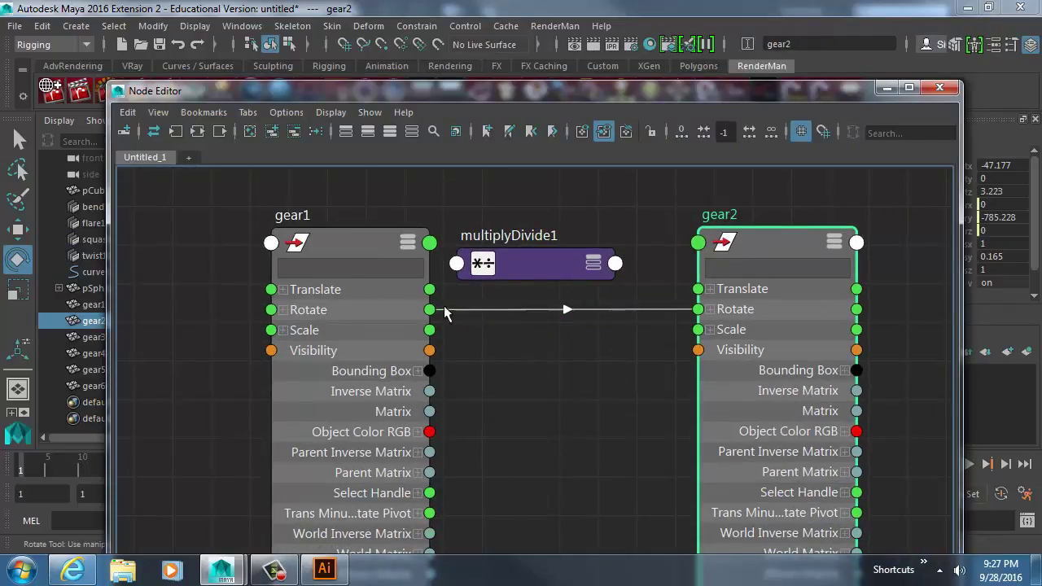
# Try feeding gear1's whole Rotate output into multiplyDivide1's Input 1, and delete the inserted unit conversion node
pyautogui.moveTo(433, 310); pyautogui.dragTo(458, 269)
pyautogui.click(493, 278)
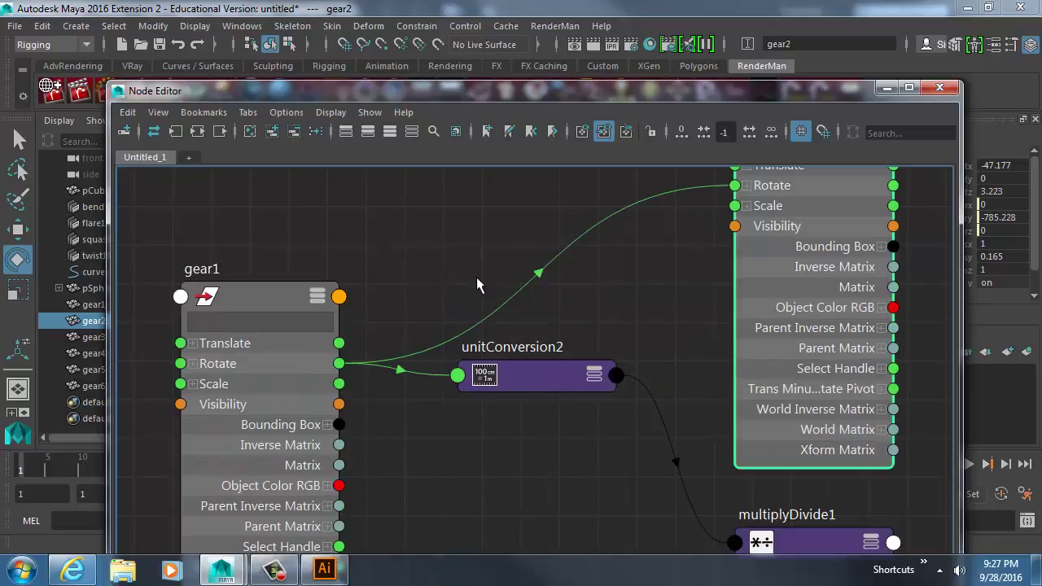
pyautogui.scroll(3, 621, 318)
pyautogui.keyDown('alt'); pyautogui.moveTo(556, 311); pyautogui.dragTo(530, 337, button='middle'); pyautogui.keyUp('alt')
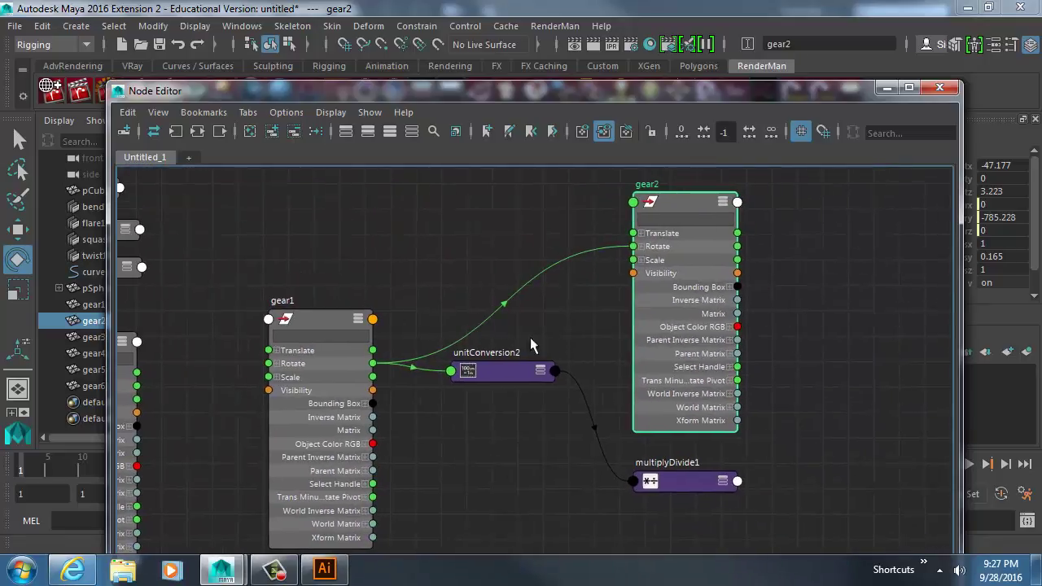
pyautogui.moveTo(518, 370); pyautogui.dragTo(452, 258)
pyautogui.moveTo(659, 474); pyautogui.dragTo(538, 217)
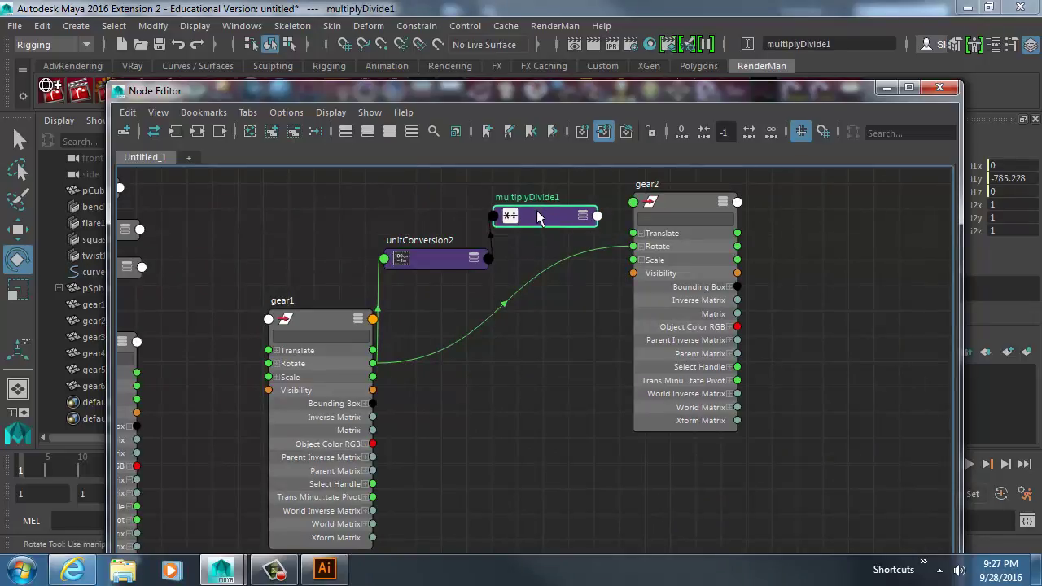
pyautogui.click(452, 259)
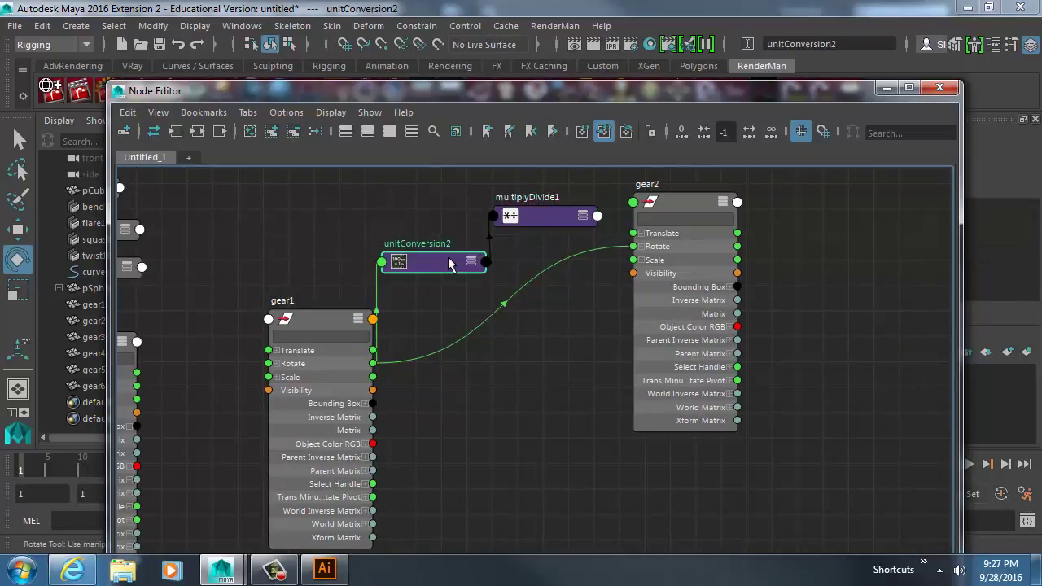
pyautogui.press('Delete')
# Expand gear1's Rotate attribute and connect its Rotate Y output to multiplyDivide1's Input 1Y
pyautogui.click(277, 364)
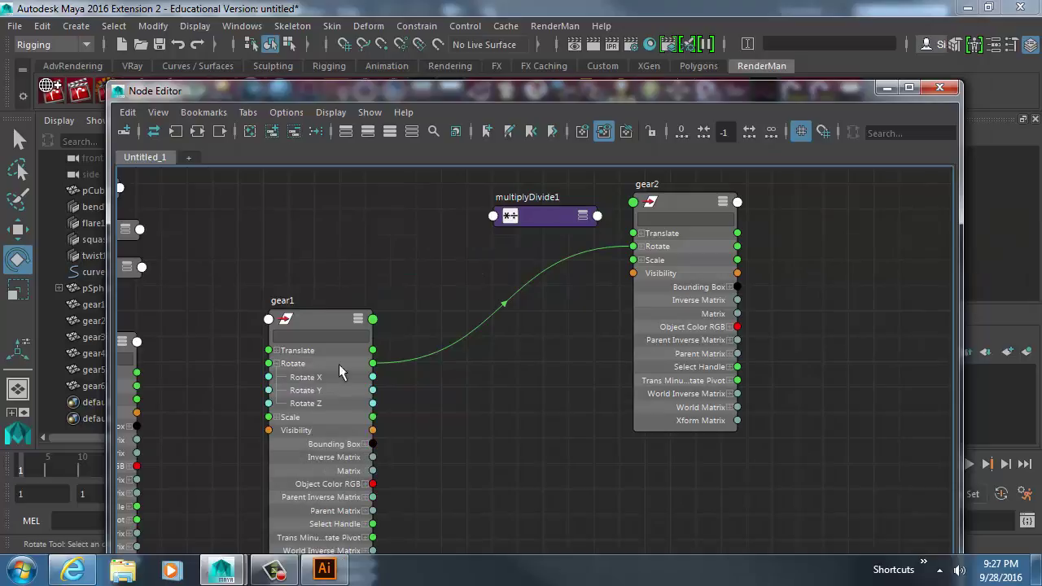
pyautogui.moveTo(373, 390); pyautogui.dragTo(493, 216)
pyautogui.moveTo(528, 231)
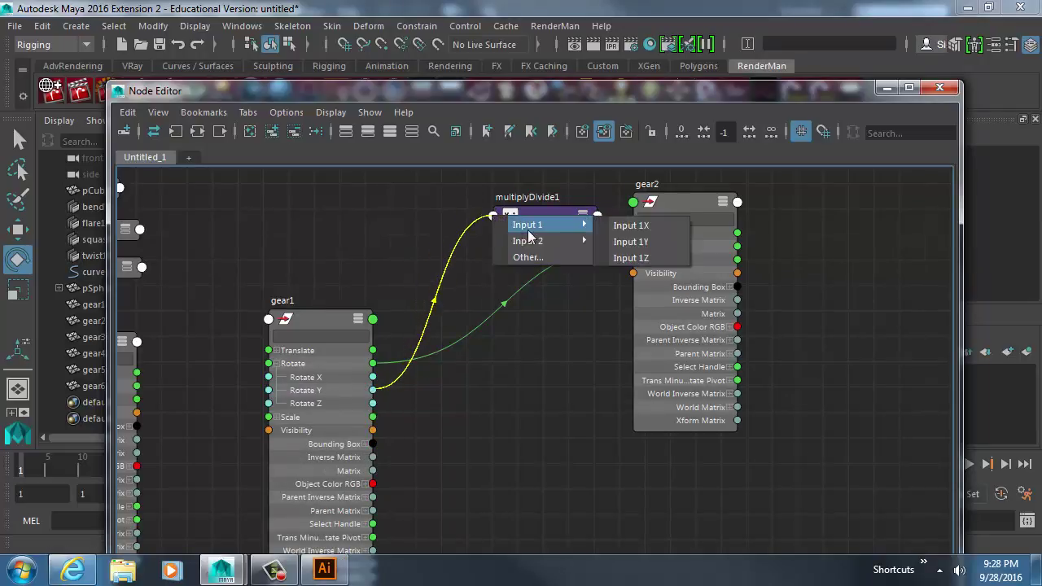
pyautogui.click(623, 231)
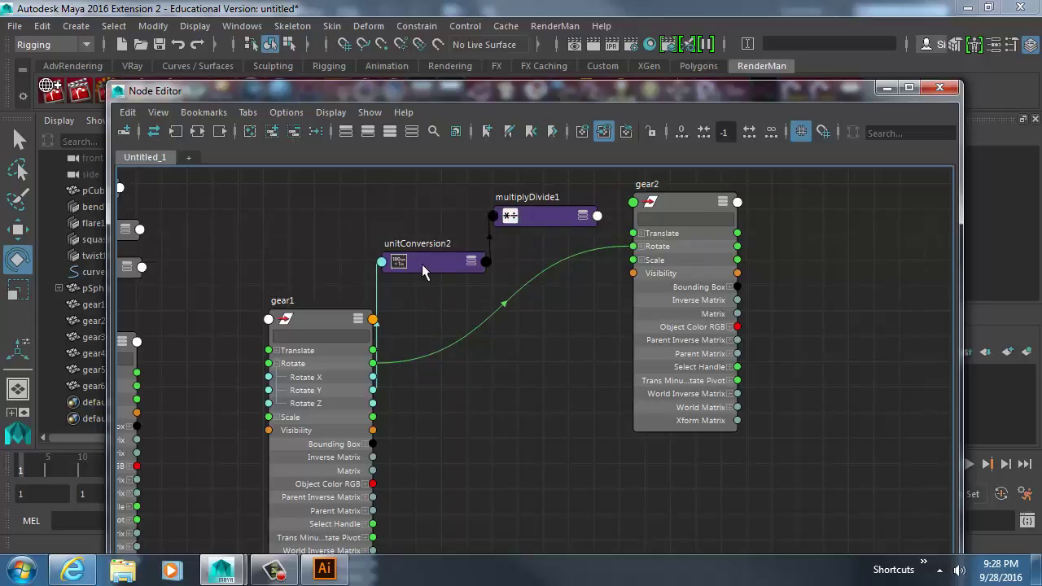
pyautogui.click(421, 265)
pyautogui.keyDown('alt'); pyautogui.moveTo(435, 290); pyautogui.dragTo(303, 345, button='middle'); pyautogui.keyUp('alt')
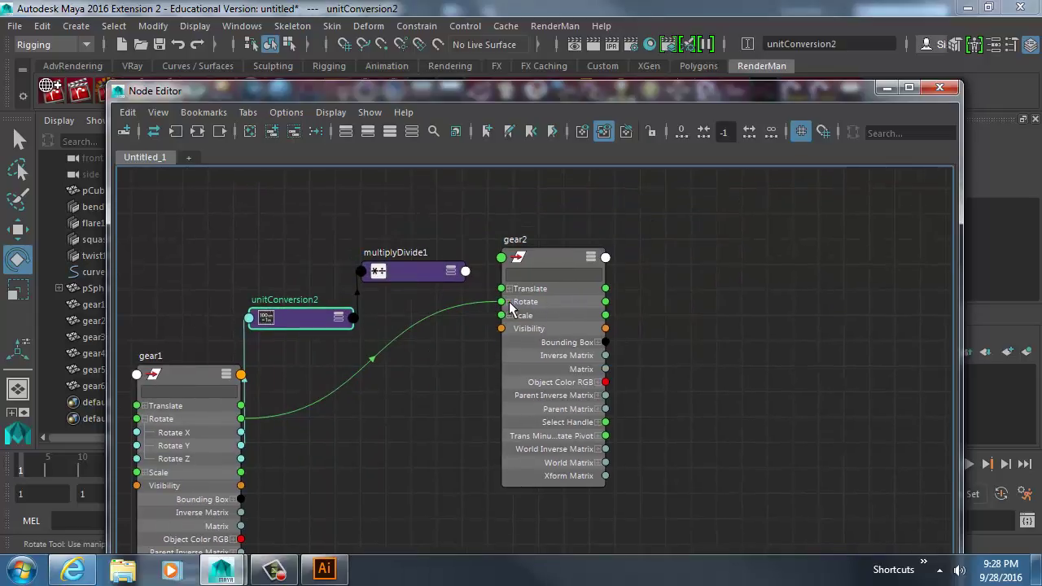
# Expand gear2's Rotate attribute and connect multiplyDivide1's Output Y to gear2's Rotate Y
pyautogui.click(509, 303)
pyautogui.click(465, 271)
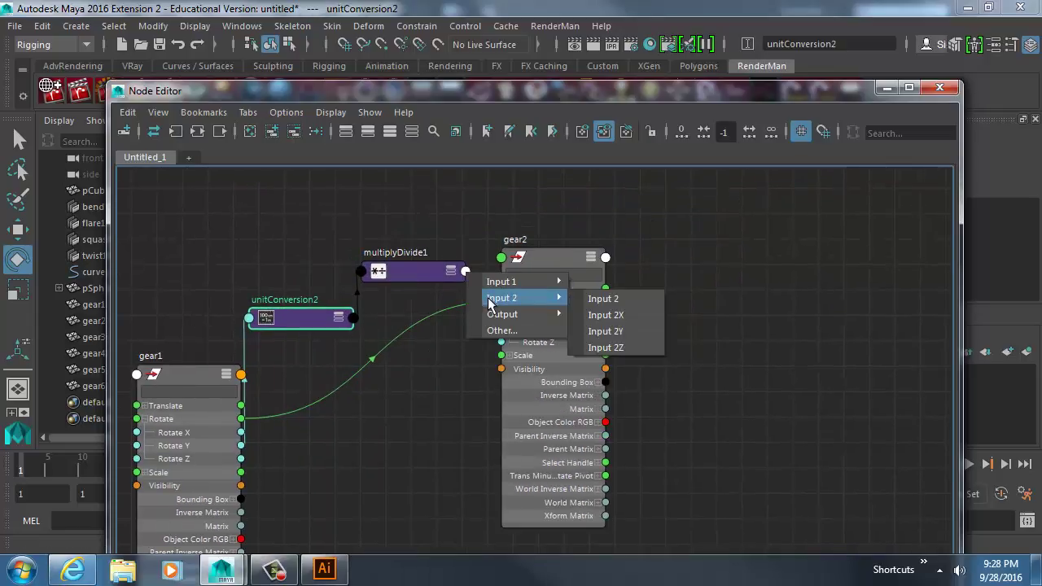
pyautogui.moveTo(569, 318)
pyautogui.click(608, 347)
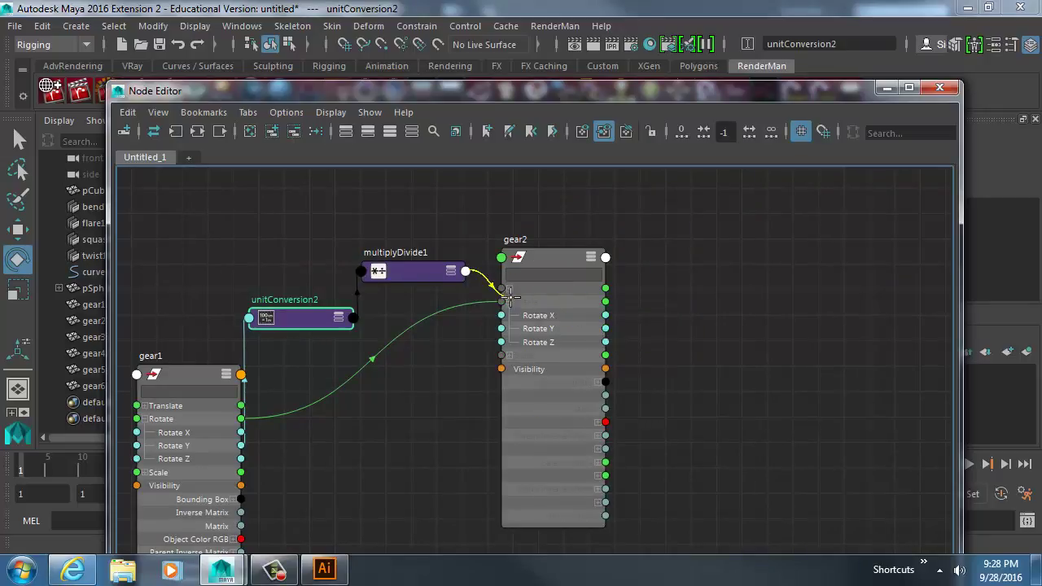
pyautogui.click(502, 328)
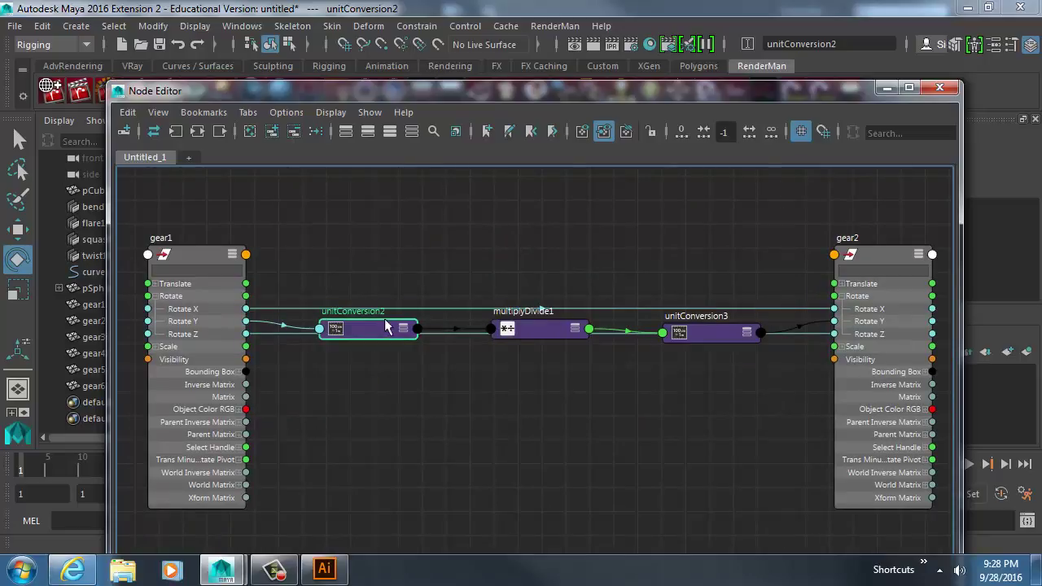
# Move the Node Editor off the gears and rotate gear1 in the viewport to test the multiplyDivide1 connection
pyautogui.moveTo(525, 93); pyautogui.dragTo(955, 143)
pyautogui.click(411, 220)
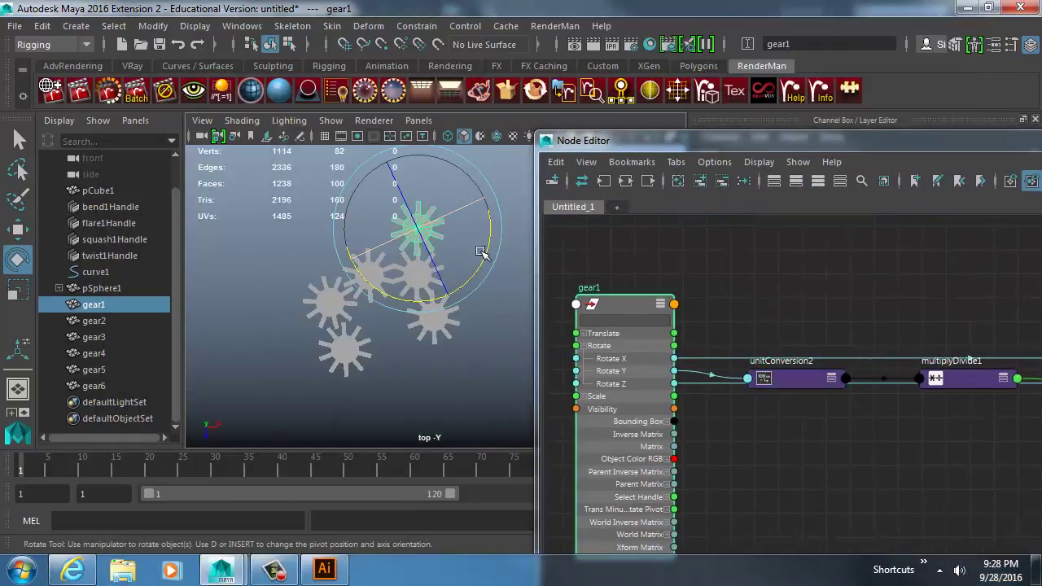
pyautogui.moveTo(482, 253); pyautogui.dragTo(485, 276)
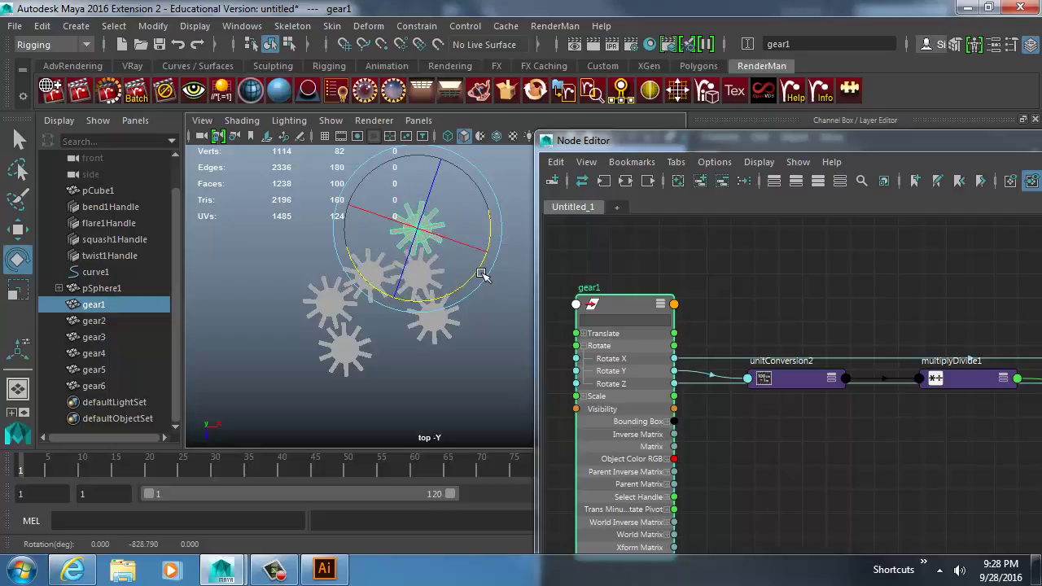
# Set the Y value of multiplyDivide1's Input 2 to -1
pyautogui.doubleClick(923, 377)
pyautogui.click(857, 277)
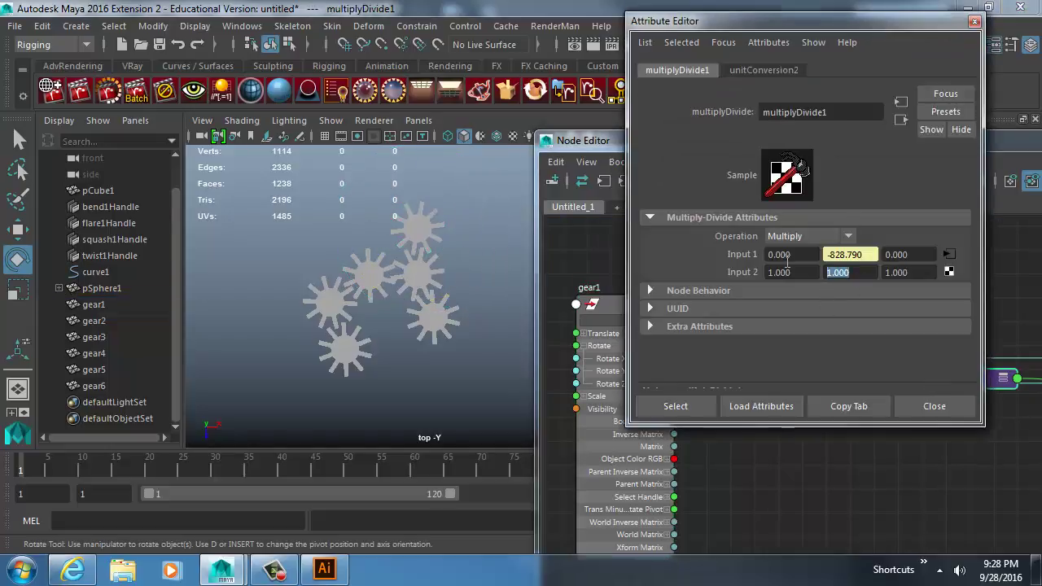
pyautogui.write('-1')
pyautogui.press('Return')
# Rotate gear1 in the viewport to test the counter-rotation, and return to the Node Editor with the Attribute Editor closed
pyautogui.click(413, 225)
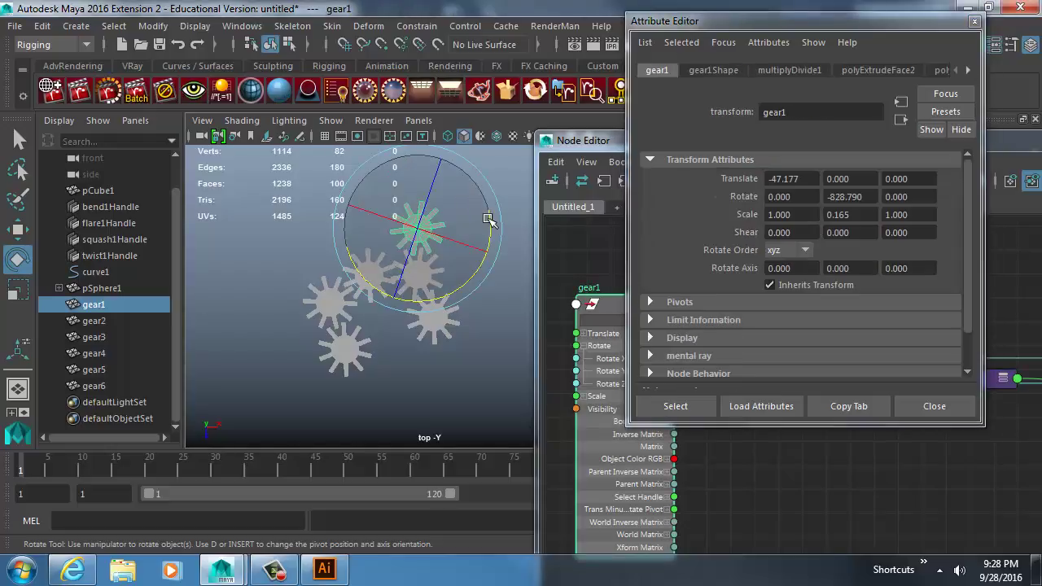
pyautogui.moveTo(489, 216); pyautogui.dragTo(466, 106)
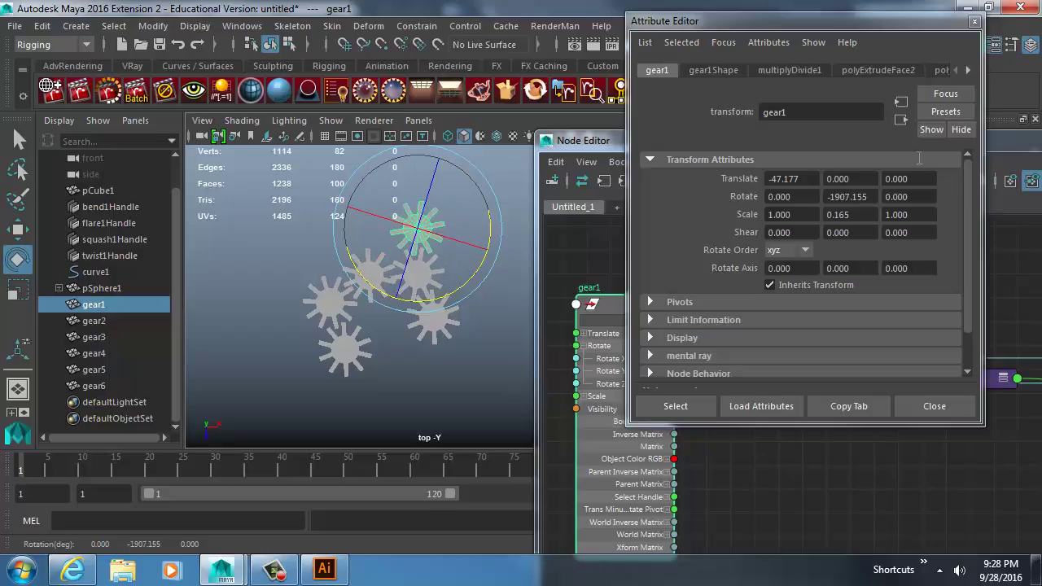
pyautogui.click(974, 21)
pyautogui.moveTo(799, 148); pyautogui.dragTo(466, 34)
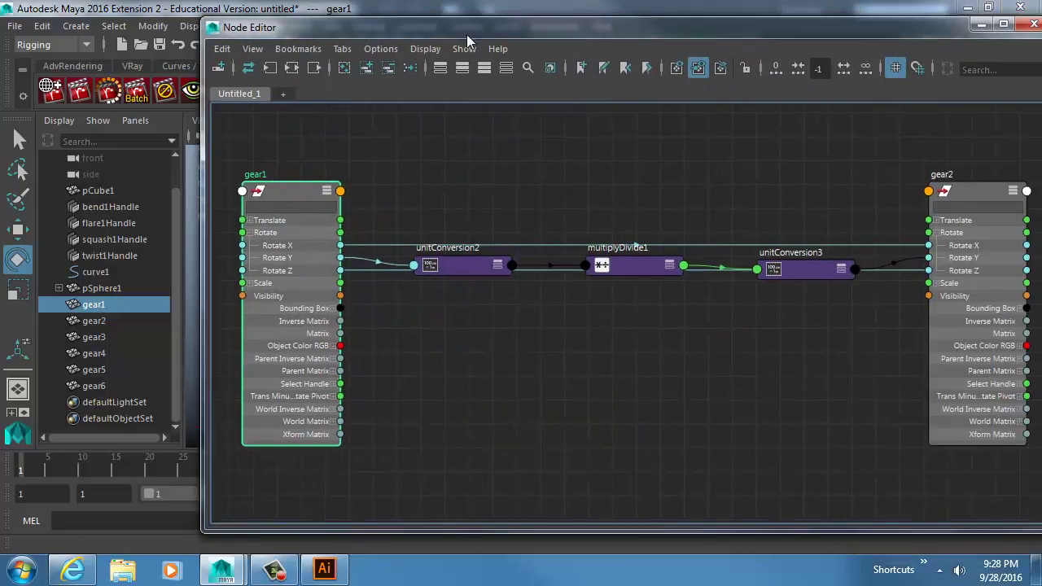
# Move the gear3 node below the multiplyDivide1 chain, between gear1 and gear2
pyautogui.keyDown('alt'); pyautogui.moveTo(413, 265); pyautogui.dragTo(304, 277, button='middle'); pyautogui.keyUp('alt')
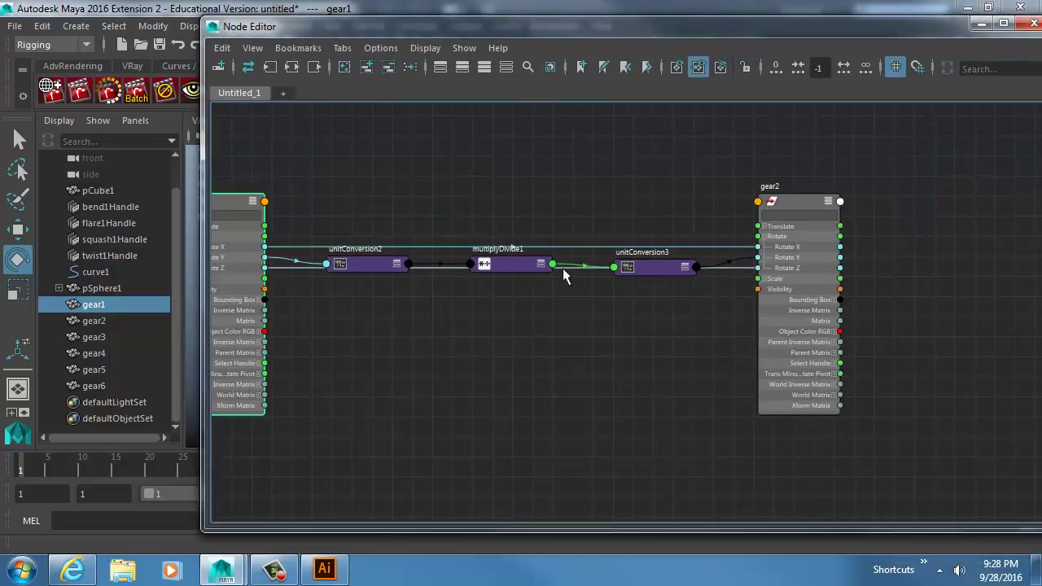
pyautogui.keyDown('alt'); pyautogui.moveTo(474, 290); pyautogui.dragTo(689, 263, button='middle'); pyautogui.keyUp('alt')
pyautogui.keyDown('alt'); pyautogui.moveTo(313, 226); pyautogui.dragTo(481, 199, button='middle'); pyautogui.keyUp('alt')
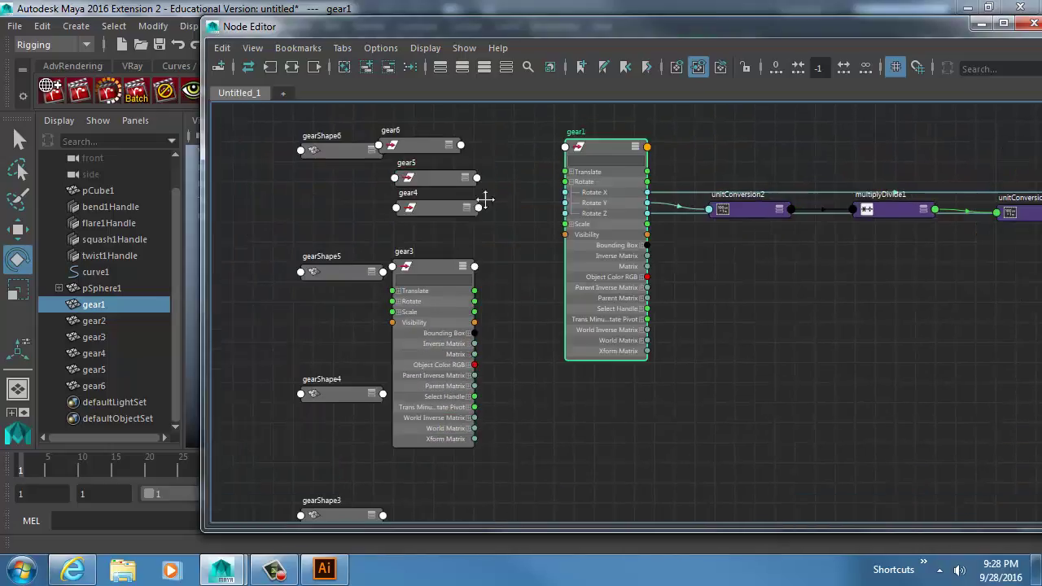
pyautogui.moveTo(409, 270); pyautogui.dragTo(875, 274)
pyautogui.keyDown('alt'); pyautogui.moveTo(875, 273); pyautogui.dragTo(486, 274, button='middle'); pyautogui.keyUp('alt')
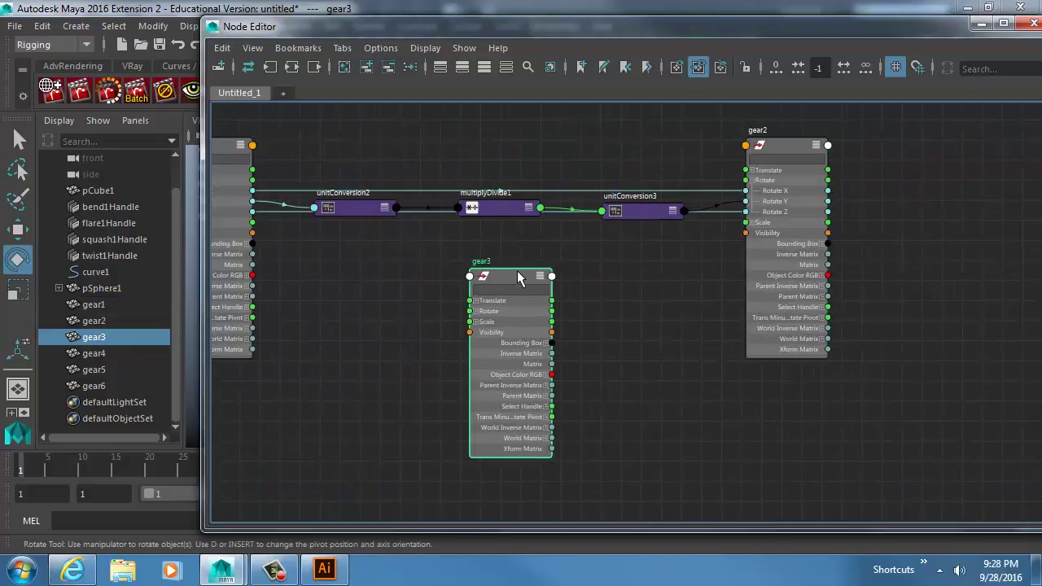
pyautogui.moveTo(516, 273); pyautogui.dragTo(581, 274)
pyautogui.keyDown('alt'); pyautogui.moveTo(445, 246); pyautogui.dragTo(571, 256, button='middle'); pyautogui.keyUp('alt')
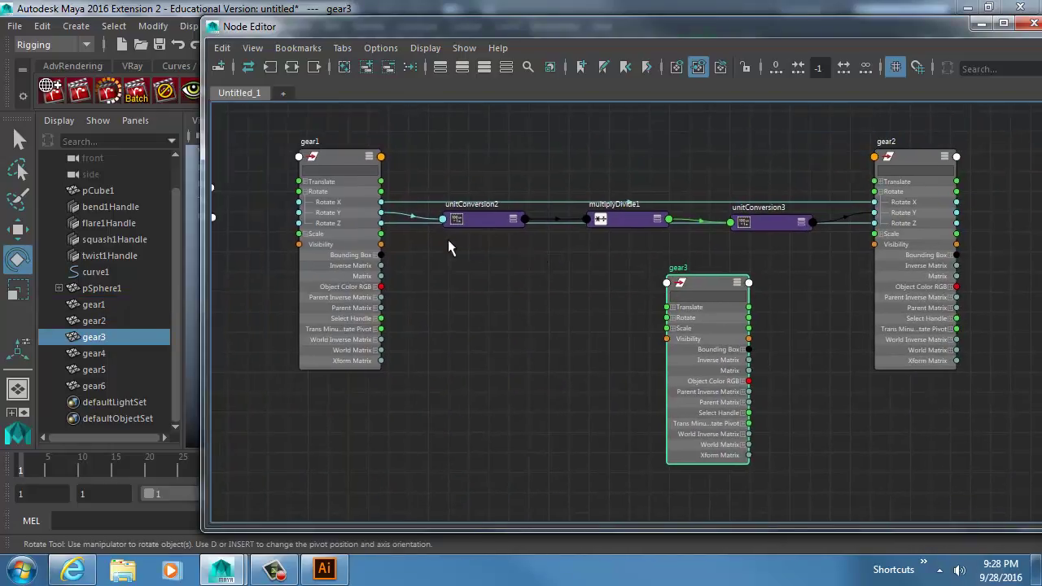
# Connect gear1's Rotate Y output to gear3's Rotate Y input
pyautogui.scroll(2, 449, 240)
pyautogui.moveTo(366, 210); pyautogui.dragTo(709, 330)
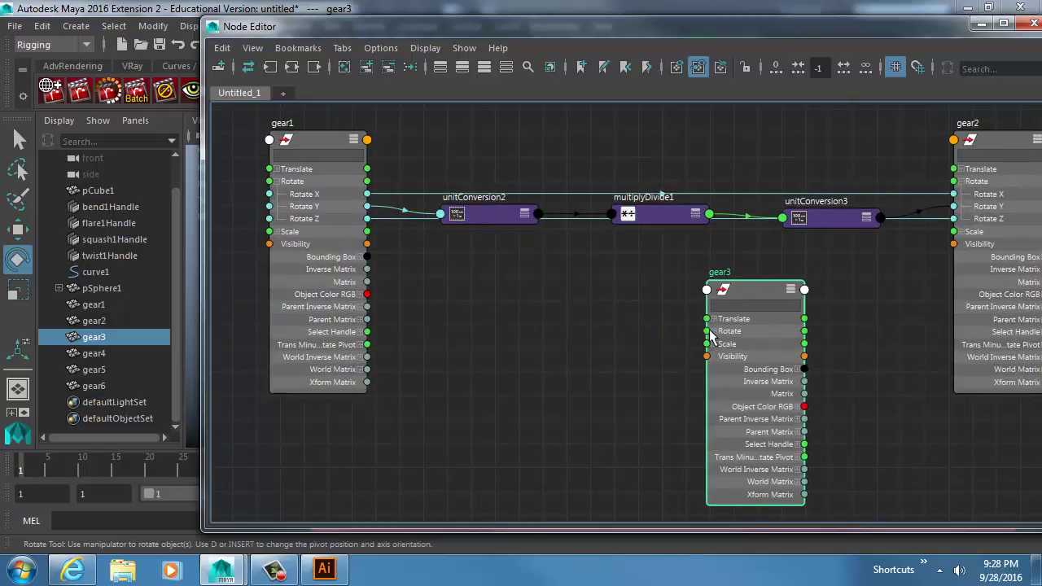
pyautogui.moveTo(368, 210); pyautogui.dragTo(706, 356)
# Expand the gear5 node's attributes and place it between gear1 and gear3
pyautogui.scroll(-3, 582, 343)
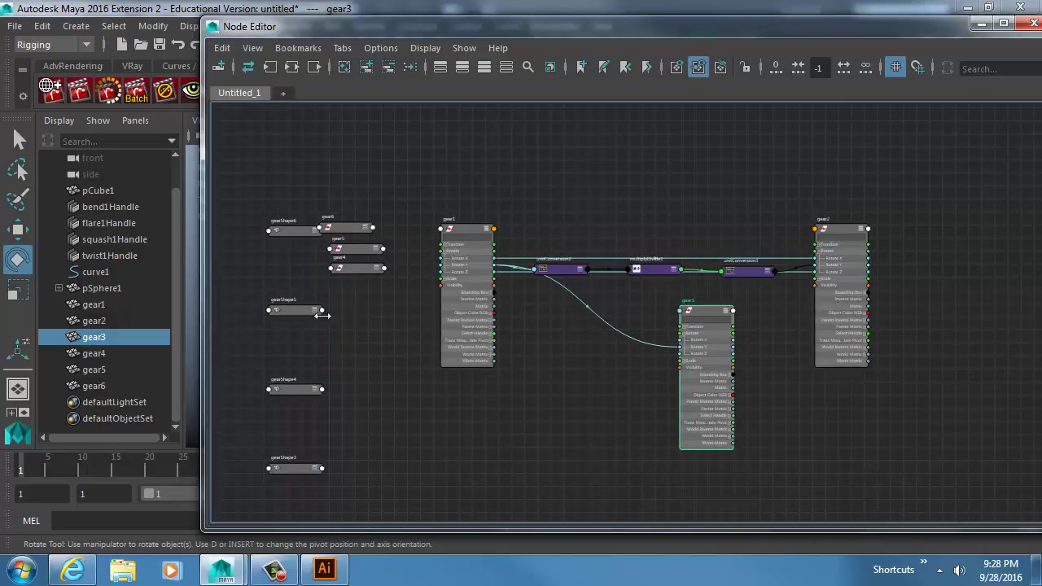
pyautogui.click(375, 252)
pyautogui.click(375, 249)
pyautogui.moveTo(354, 252); pyautogui.dragTo(597, 338)
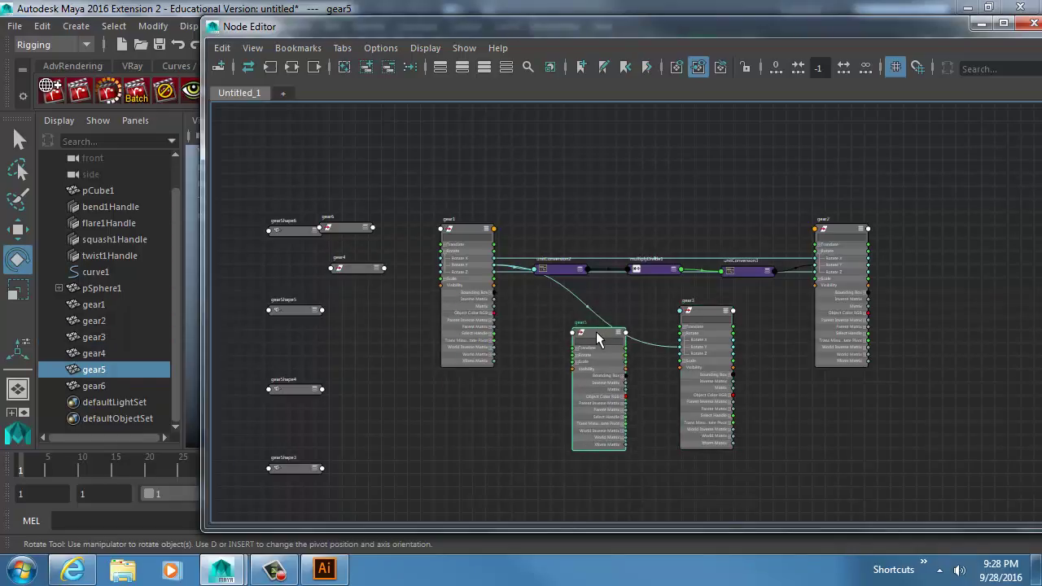
# Expand gear5's Rotate attribute and connect gear1's Rotate Y output to gear5's Rotate Y
pyautogui.scroll(3, 544, 332)
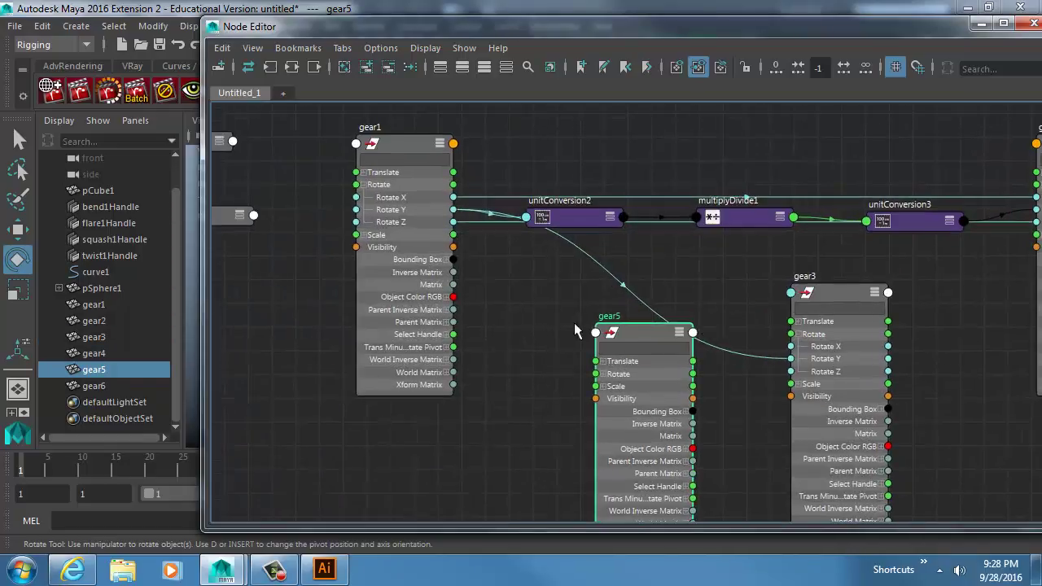
pyautogui.click(606, 374)
pyautogui.moveTo(454, 209); pyautogui.dragTo(595, 399)
# Move the gear4 and gear6 nodes past the multiplyDivide1 chain, placing gear4 above gear2 and gear6 beyond it
pyautogui.keyDown('alt'); pyautogui.moveTo(333, 290); pyautogui.dragTo(500, 320, button='middle'); pyautogui.keyUp('alt')
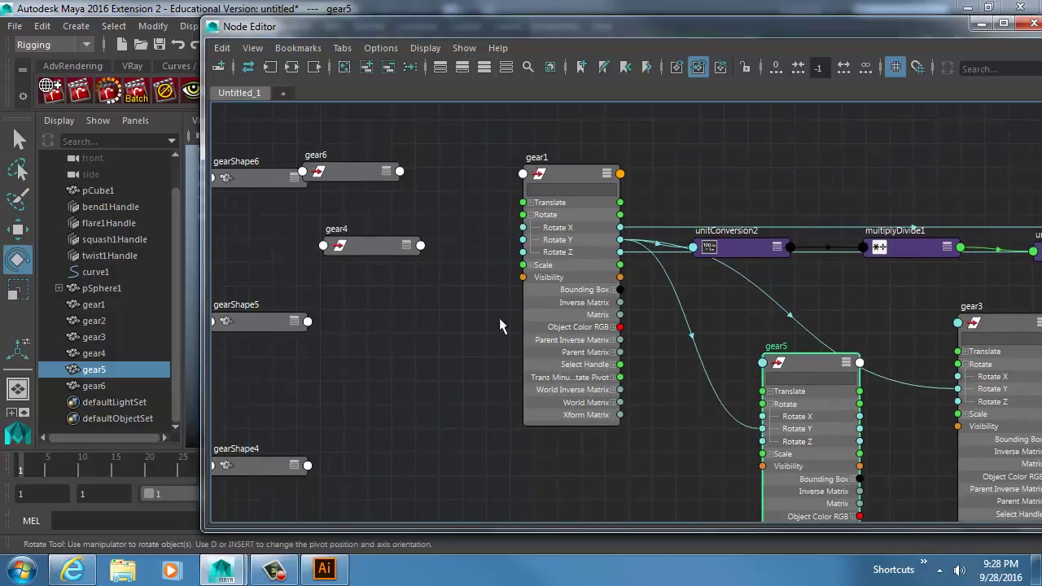
pyautogui.moveTo(354, 181); pyautogui.dragTo(831, 164)
pyautogui.moveTo(399, 242); pyautogui.dragTo(995, 239)
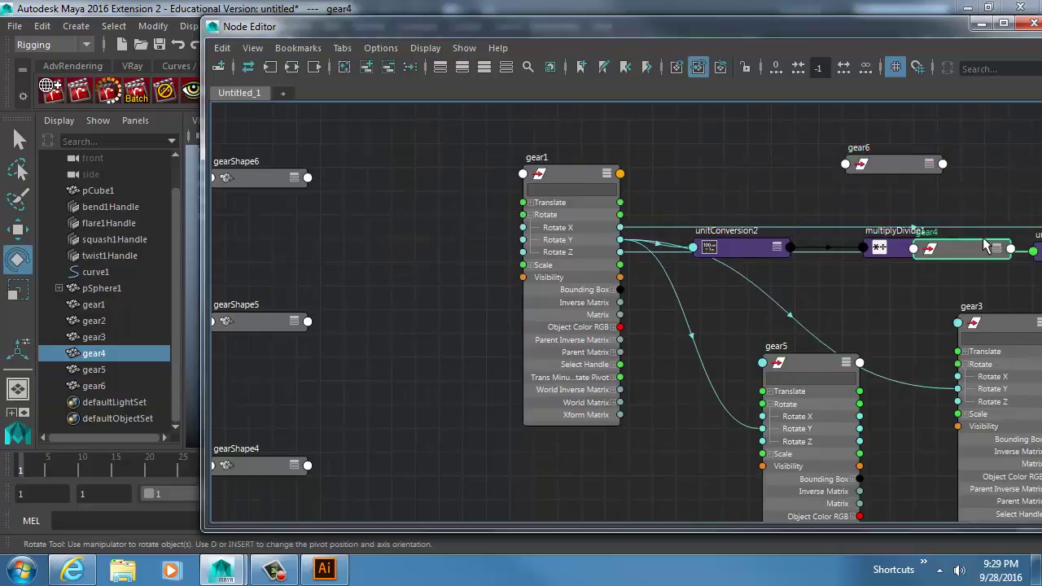
pyautogui.keyDown('alt'); pyautogui.moveTo(908, 265); pyautogui.dragTo(598, 332, button='middle'); pyautogui.keyUp('alt')
pyautogui.moveTo(666, 313); pyautogui.dragTo(852, 174)
pyautogui.keyDown('alt'); pyautogui.moveTo(823, 227); pyautogui.dragTo(663, 246, button='middle'); pyautogui.keyUp('alt')
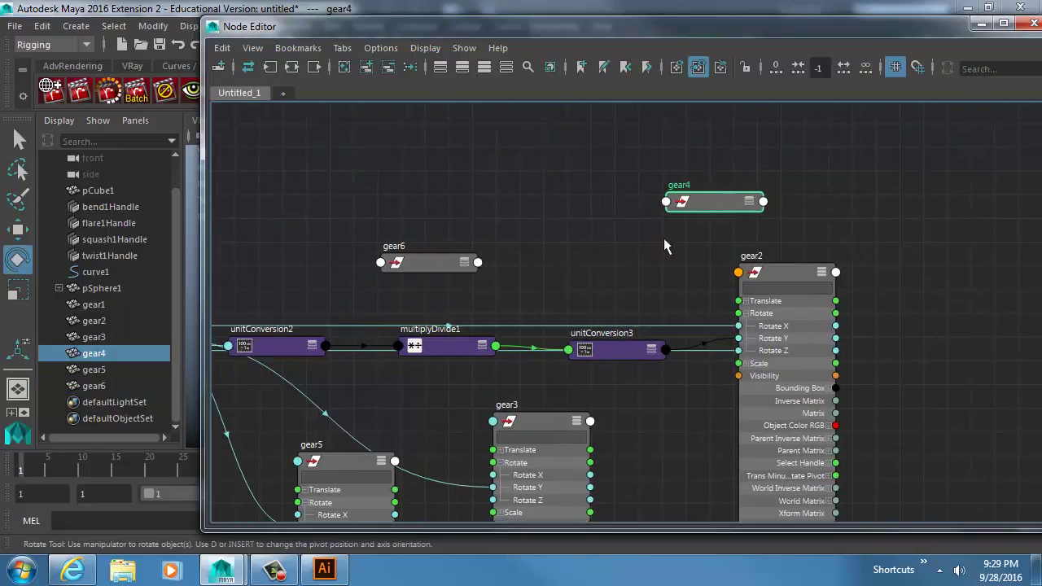
pyautogui.moveTo(411, 258); pyautogui.dragTo(968, 231)
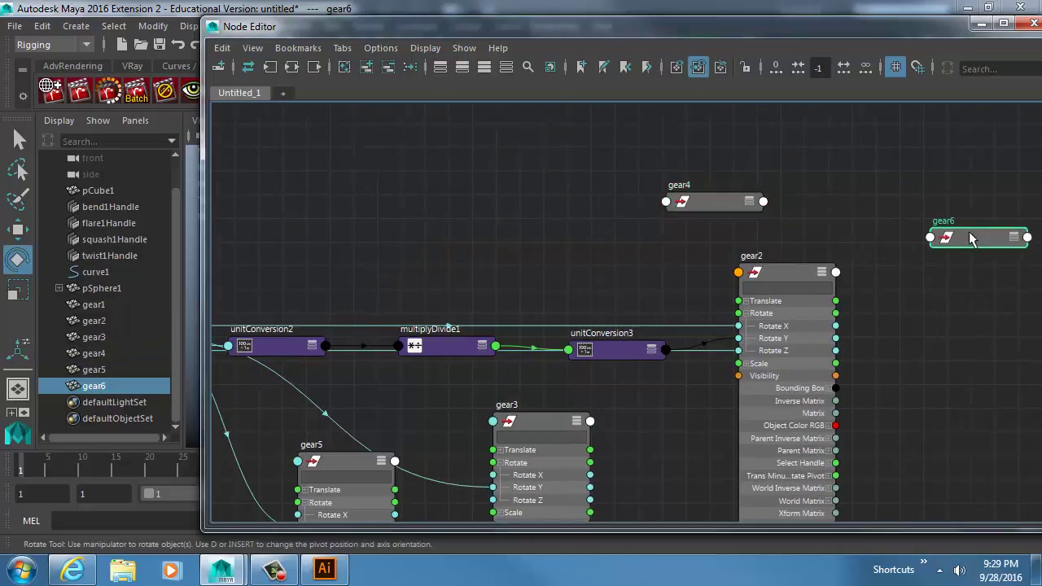
# Expand the attributes of the gear6 and gear4 nodes and arrange them in the order gear2, gear6, gear4
pyautogui.click(1020, 235)
pyautogui.click(746, 199)
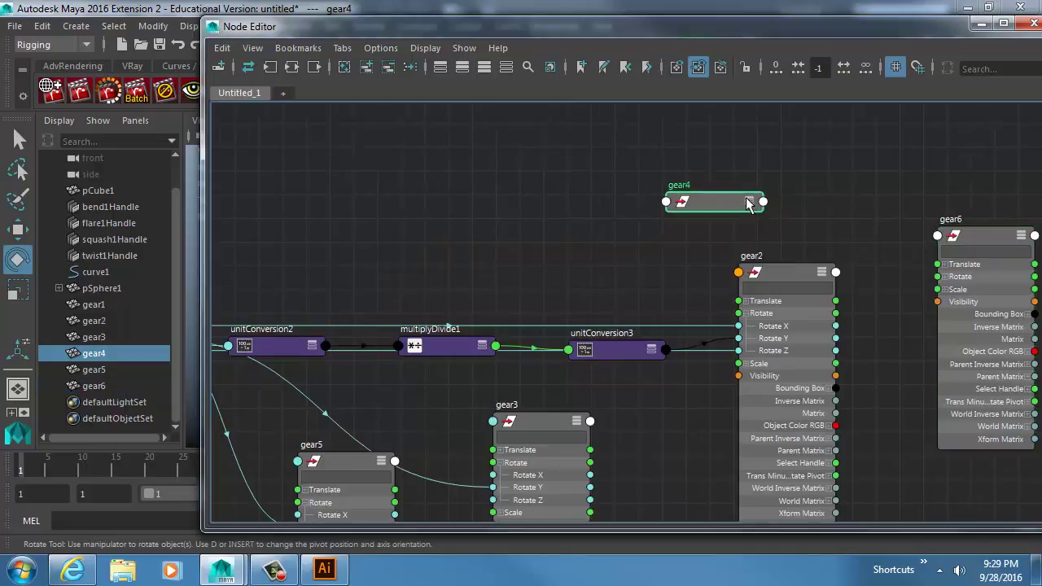
pyautogui.click(748, 201)
pyautogui.keyDown('alt'); pyautogui.moveTo(716, 207); pyautogui.dragTo(724, 145, button='middle'); pyautogui.keyUp('alt')
pyautogui.moveTo(724, 146); pyautogui.dragTo(876, 167)
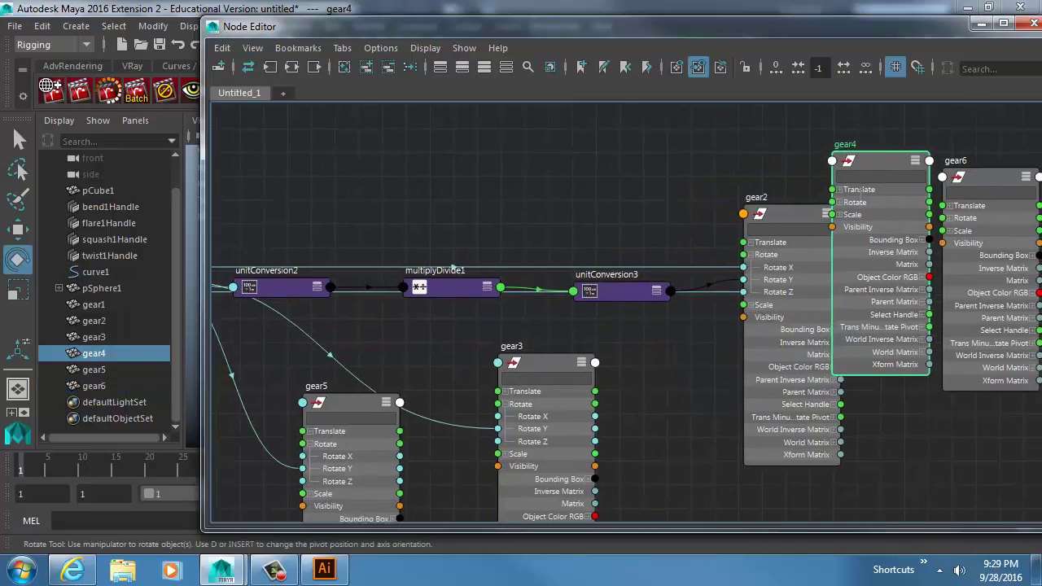
pyautogui.keyDown('alt'); pyautogui.moveTo(877, 168); pyautogui.dragTo(736, 206, button='middle'); pyautogui.keyUp('alt')
pyautogui.moveTo(737, 206); pyautogui.dragTo(971, 188)
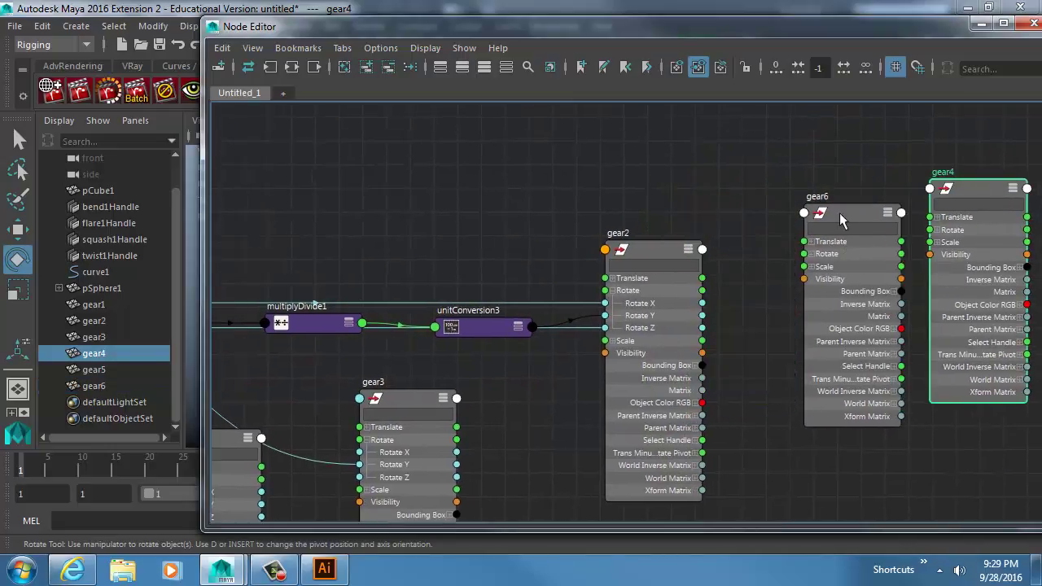
pyautogui.keyDown('alt'); pyautogui.moveTo(839, 214); pyautogui.dragTo(855, 184, button='middle'); pyautogui.keyUp('alt')
pyautogui.moveTo(854, 184); pyautogui.dragTo(785, 154)
# Expand the Rotate attributes of gear6 and gear4, and connect gear2's Rotate Y output to gear6's Rotate Y
pyautogui.click(755, 188)
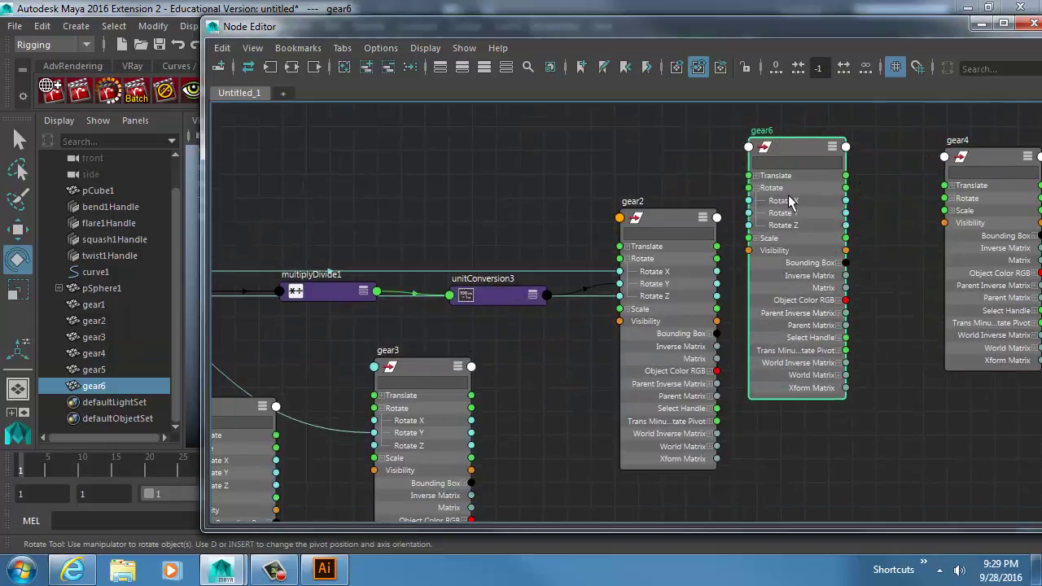
pyautogui.click(954, 199)
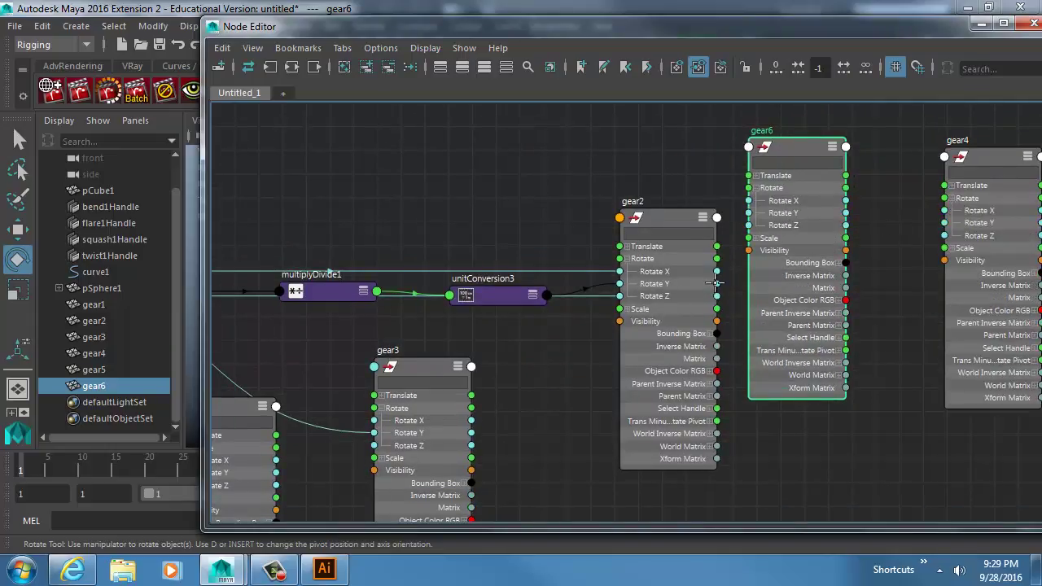
pyautogui.moveTo(717, 283); pyautogui.dragTo(748, 200)
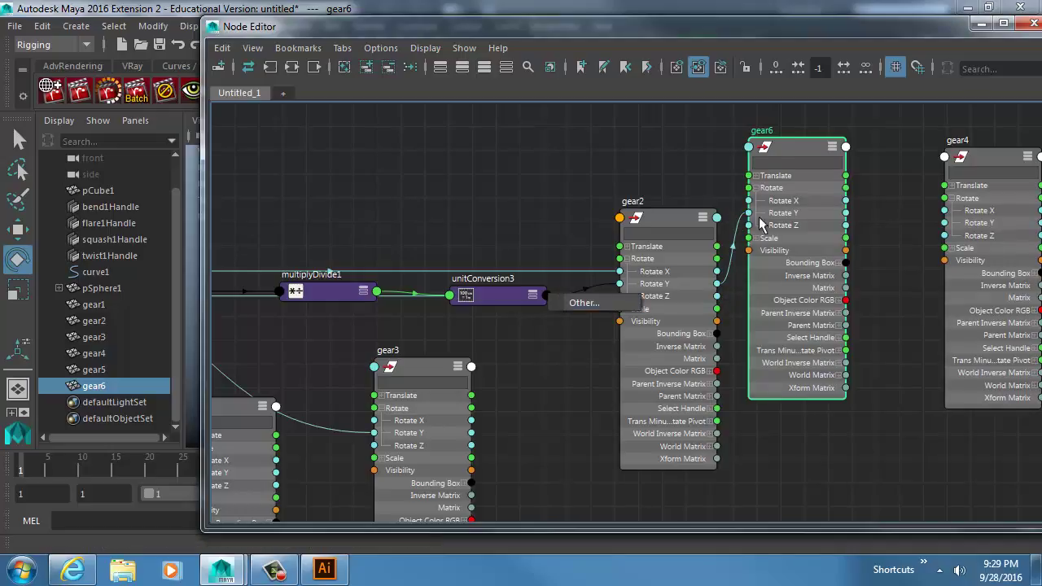
# Move the unitConversion3 node above the connection lines and inspect the available outputs of unitConversion3 and multiplyDivide1
pyautogui.click(551, 304)
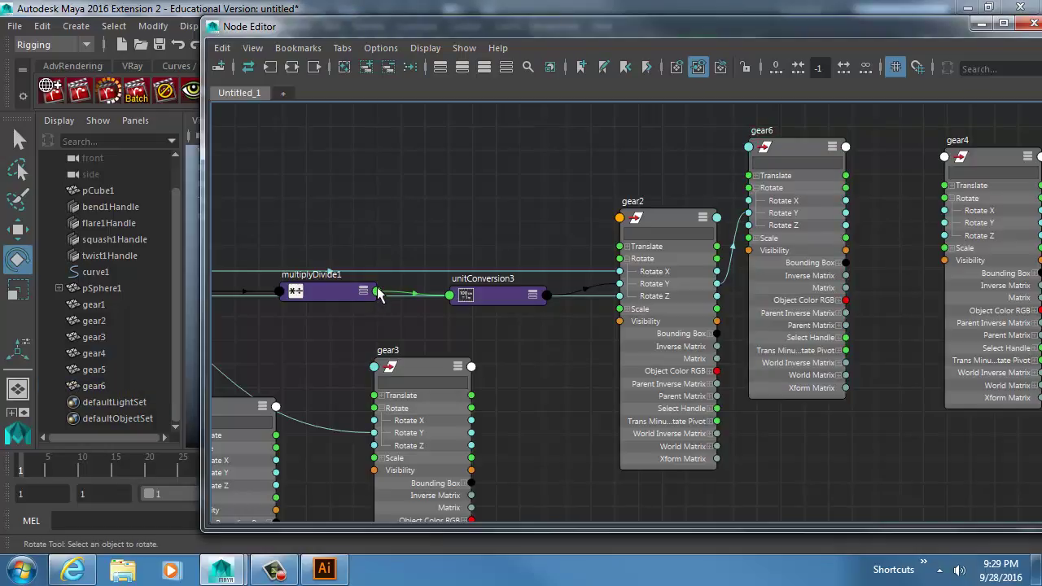
pyautogui.moveTo(524, 295); pyautogui.dragTo(510, 244)
pyautogui.click(520, 235)
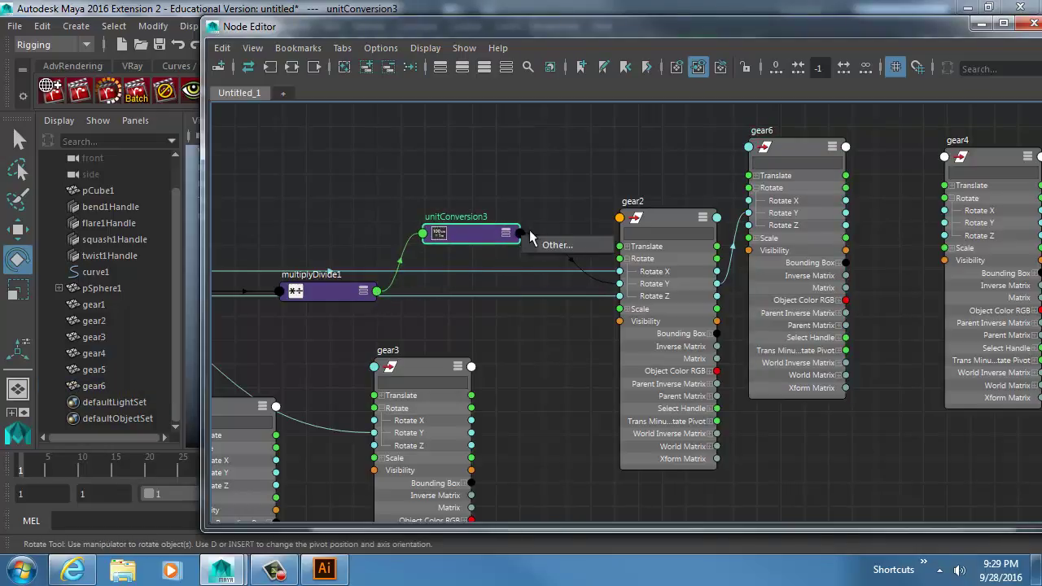
pyautogui.click(561, 245)
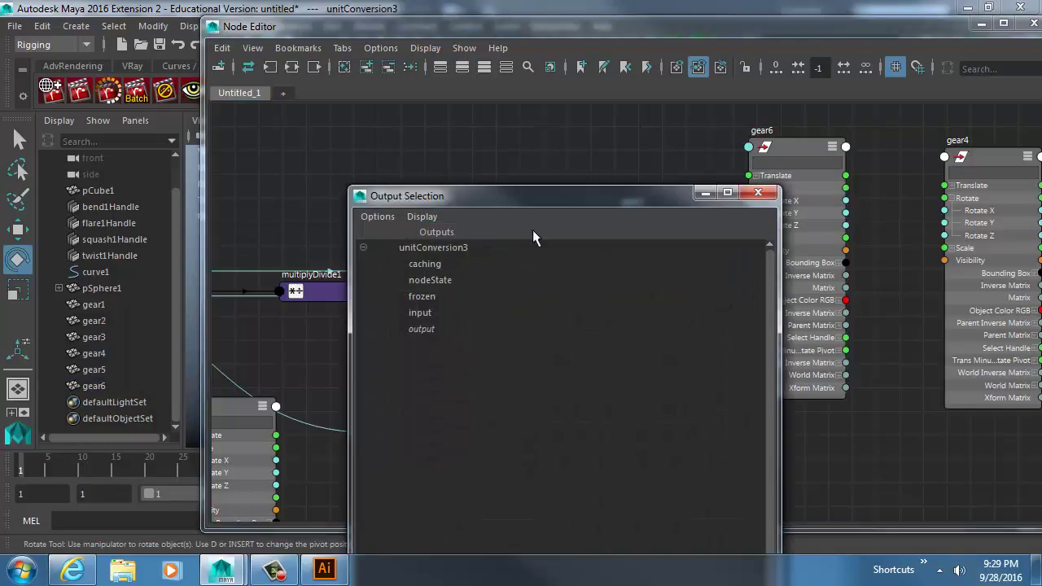
pyautogui.click(757, 194)
pyautogui.click(384, 293)
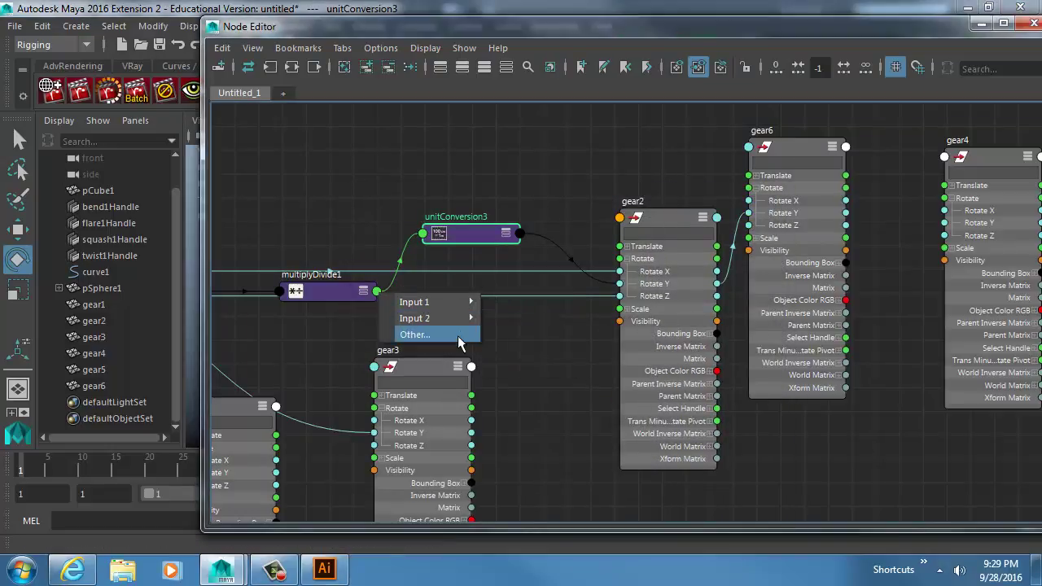
pyautogui.click(592, 399)
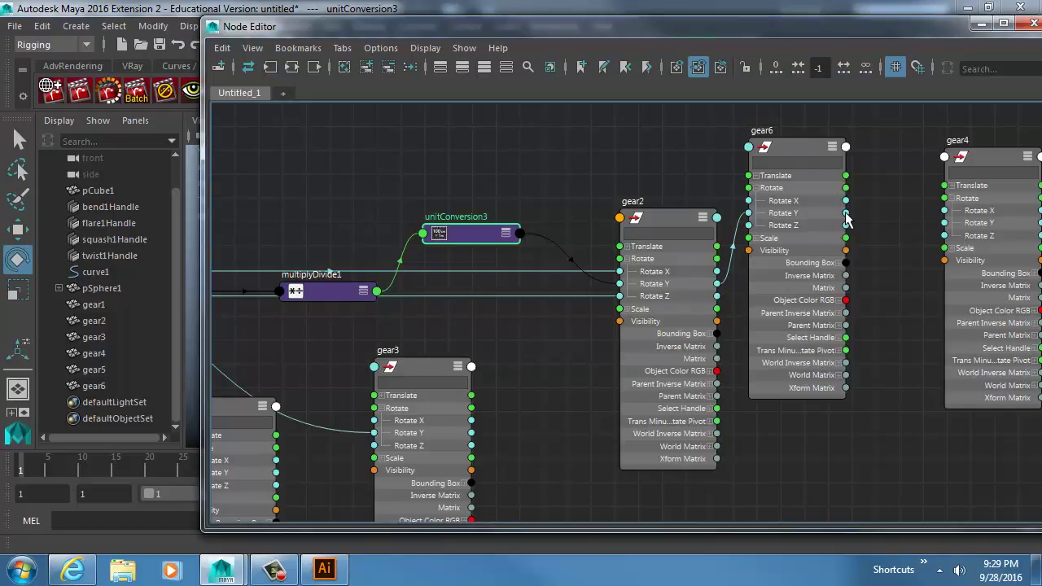
# Connect gear6's Rotate Y output to gear4's Rotate Y, uncover the viewport and rotate gear1 to test the gear train
pyautogui.moveTo(847, 218); pyautogui.dragTo(944, 222)
pyautogui.moveTo(859, 37); pyautogui.dragTo(1041, 204)
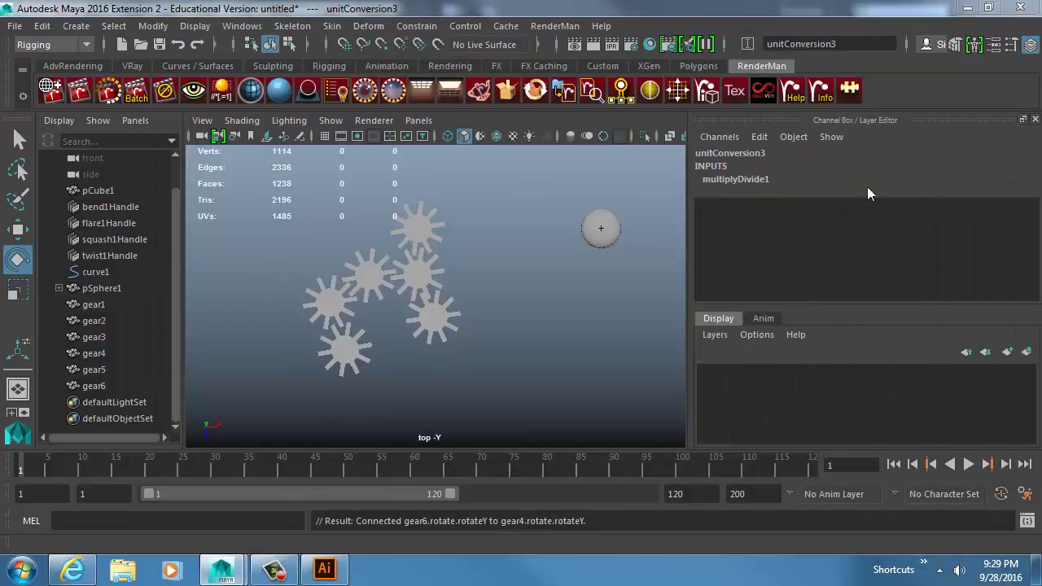
pyautogui.click(440, 227)
pyautogui.moveTo(490, 226); pyautogui.dragTo(392, 364)
# Move the gear below gear1's neighbour over beside the lowest gear, and rotate gear1 about Y to about -1638.5 degrees
pyautogui.click(450, 313)
pyautogui.press('w')
pyautogui.click(423, 228)
pyautogui.press('e')
pyautogui.moveTo(484, 245); pyautogui.dragTo(439, 310)
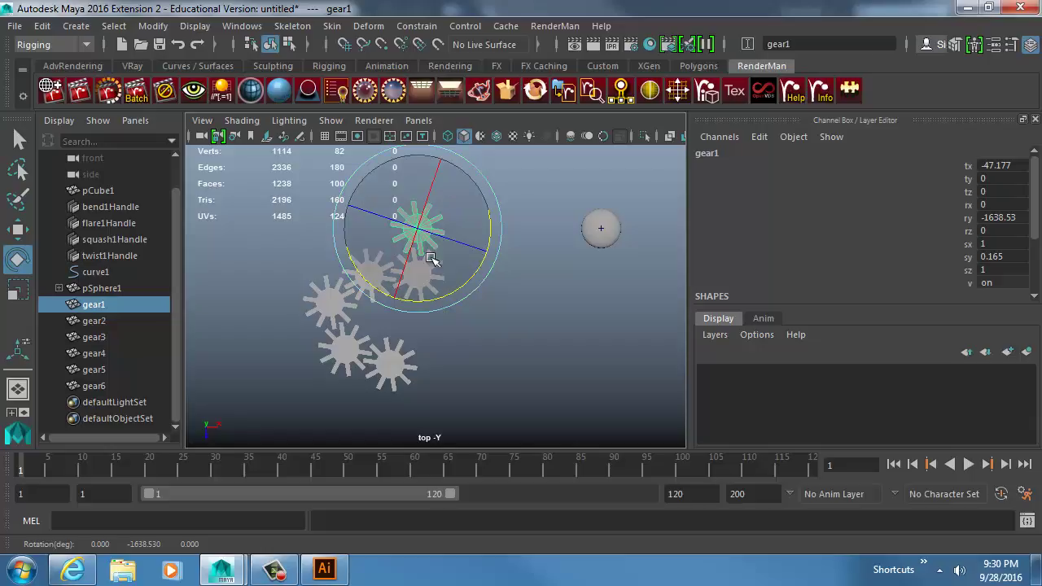
# Close the Node Editor and switch the viewport from the top view to the perspective view
pyautogui.moveTo(1041, 100); pyautogui.dragTo(388, 38)
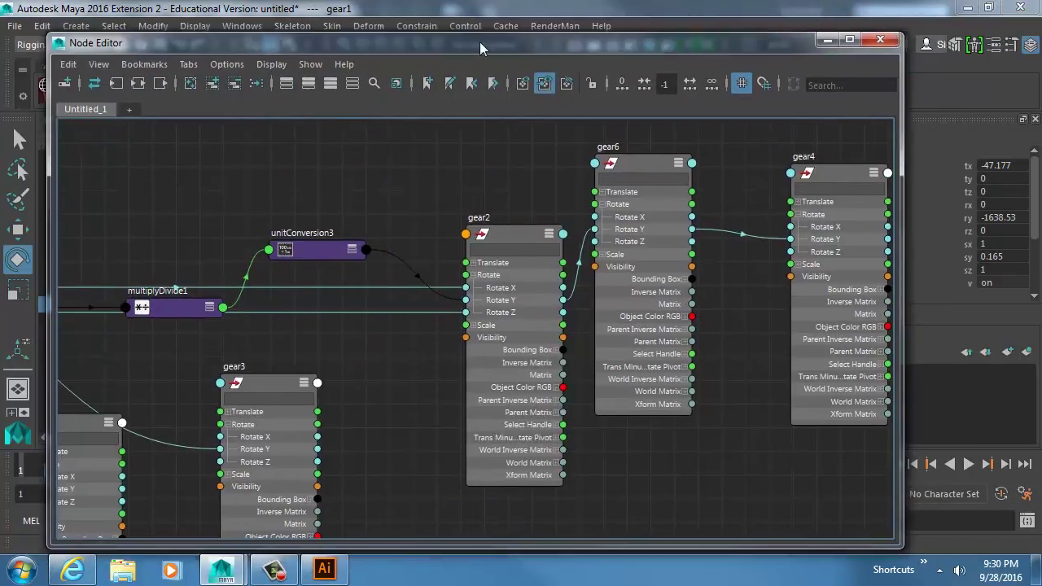
pyautogui.click(883, 40)
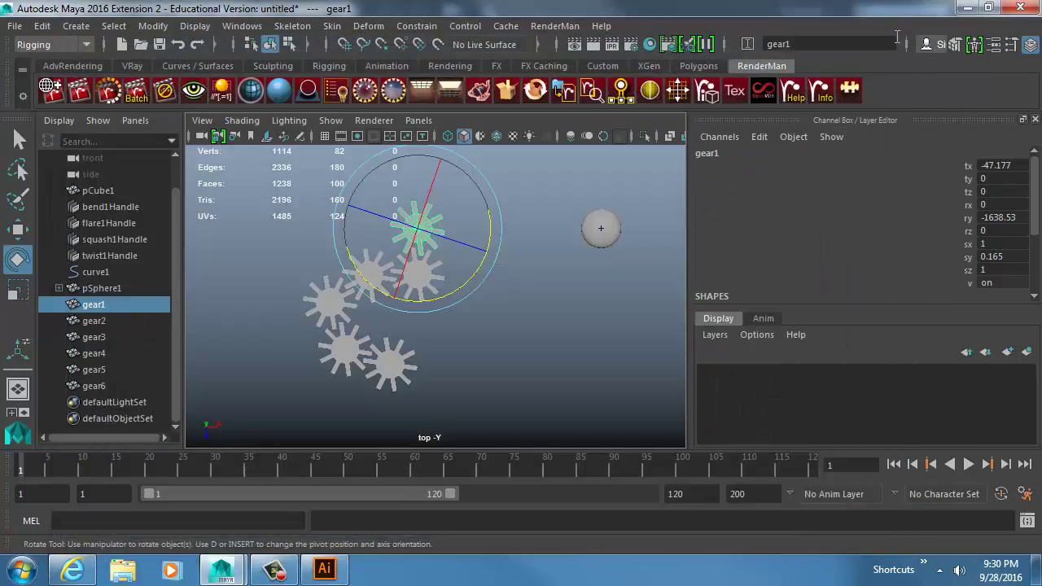
pyautogui.keyDown('alt'); pyautogui.moveTo(559, 375); pyautogui.dragTo(416, 339, button='right'); pyautogui.keyUp('alt')
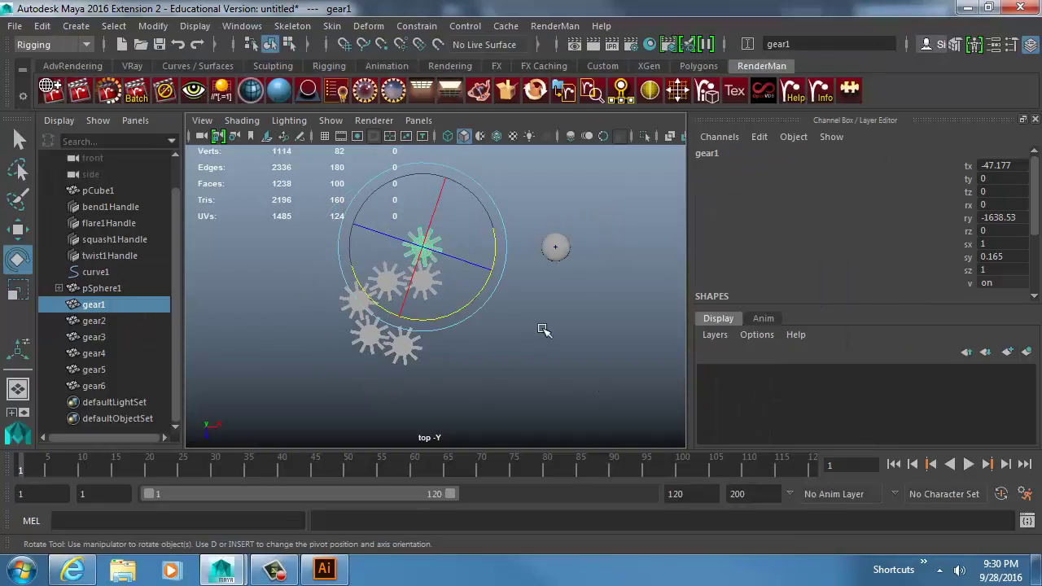
pyautogui.keyDown('alt'); pyautogui.moveTo(542, 328); pyautogui.dragTo(398, 349, button='middle'); pyautogui.keyUp('alt')
pyautogui.keyDown('alt'); pyautogui.moveTo(494, 301); pyautogui.dragTo(489, 256); pyautogui.keyUp('alt')
pyautogui.press('space')
pyautogui.click(494, 300)
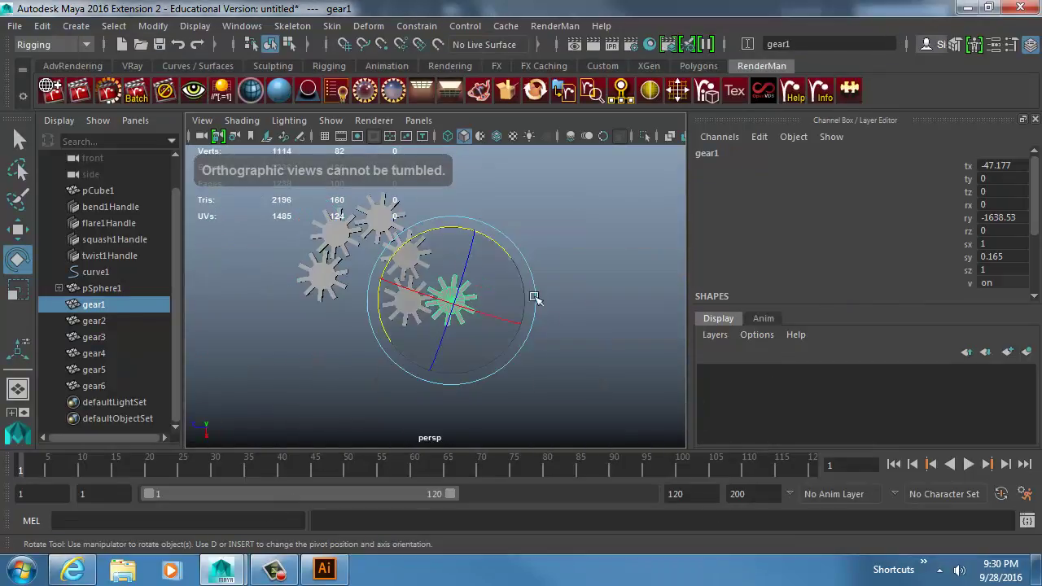
# Select the curve1 control near the cross-shaped model and set its bend to 5.4 and its squash to -1.9
pyautogui.keyDown('alt'); pyautogui.moveTo(540, 295); pyautogui.dragTo(477, 289); pyautogui.keyUp('alt')
pyautogui.keyDown('alt'); pyautogui.moveTo(477, 289); pyautogui.dragTo(581, 229, button='middle'); pyautogui.keyUp('alt')
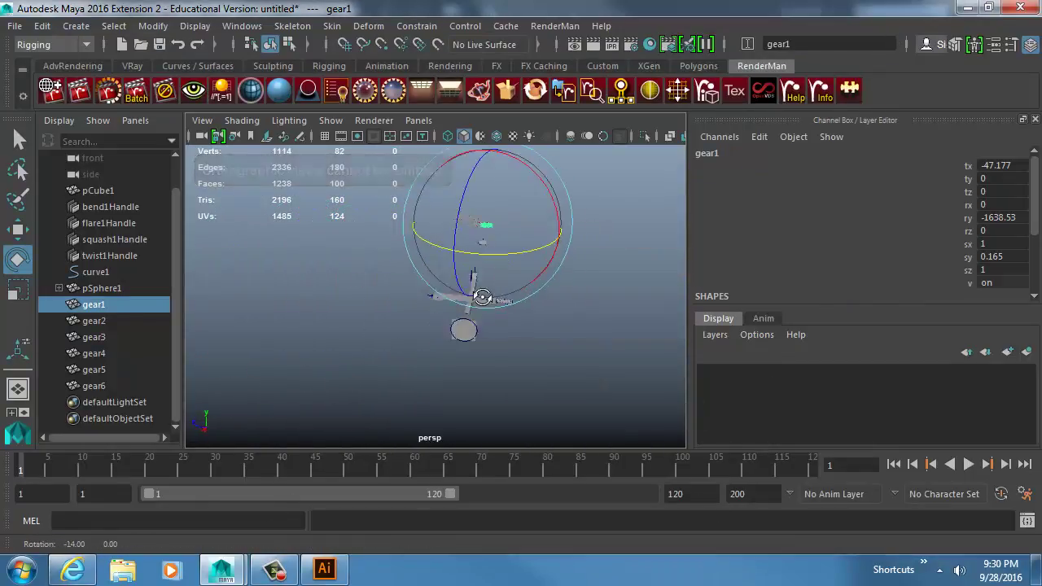
pyautogui.keyDown('alt'); pyautogui.moveTo(481, 298); pyautogui.dragTo(692, 339); pyautogui.keyUp('alt')
pyautogui.keyDown('alt'); pyautogui.moveTo(631, 293); pyautogui.dragTo(432, 375, button='middle'); pyautogui.keyUp('alt')
pyautogui.click(464, 262)
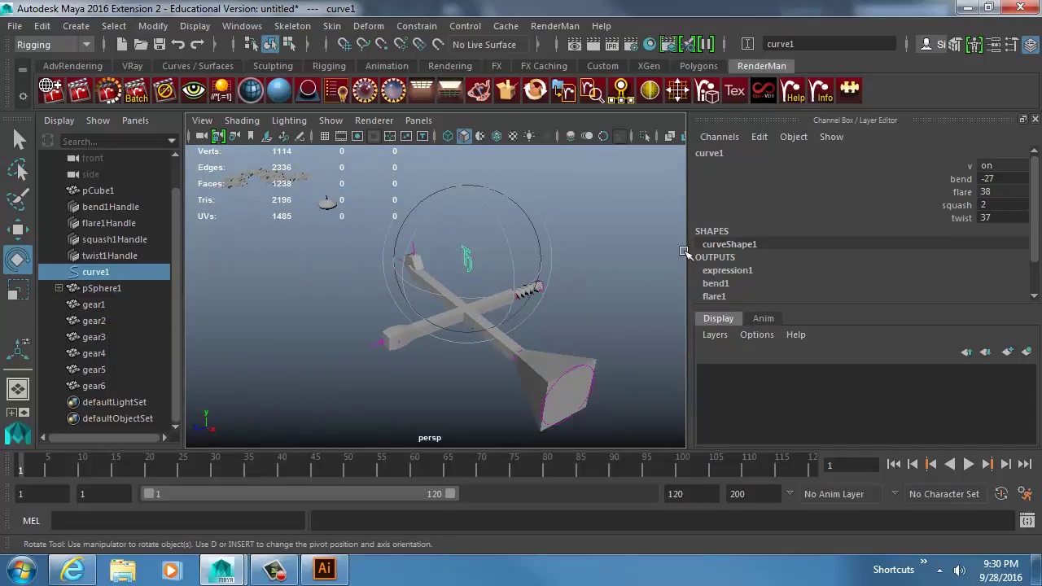
pyautogui.click(961, 179)
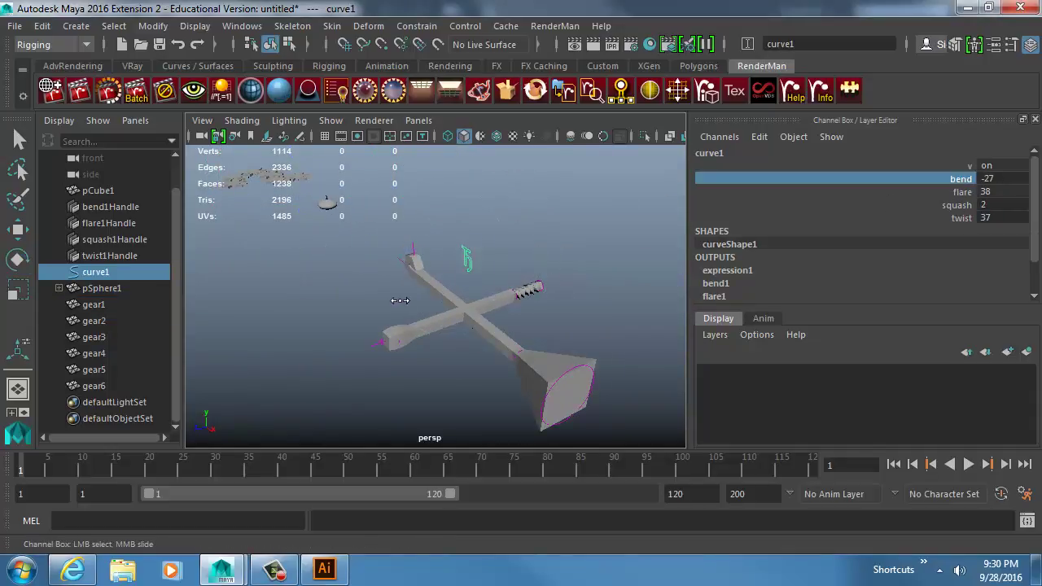
pyautogui.moveTo(279, 276); pyautogui.dragTo(618, 268, button='middle')
pyautogui.click(847, 204)
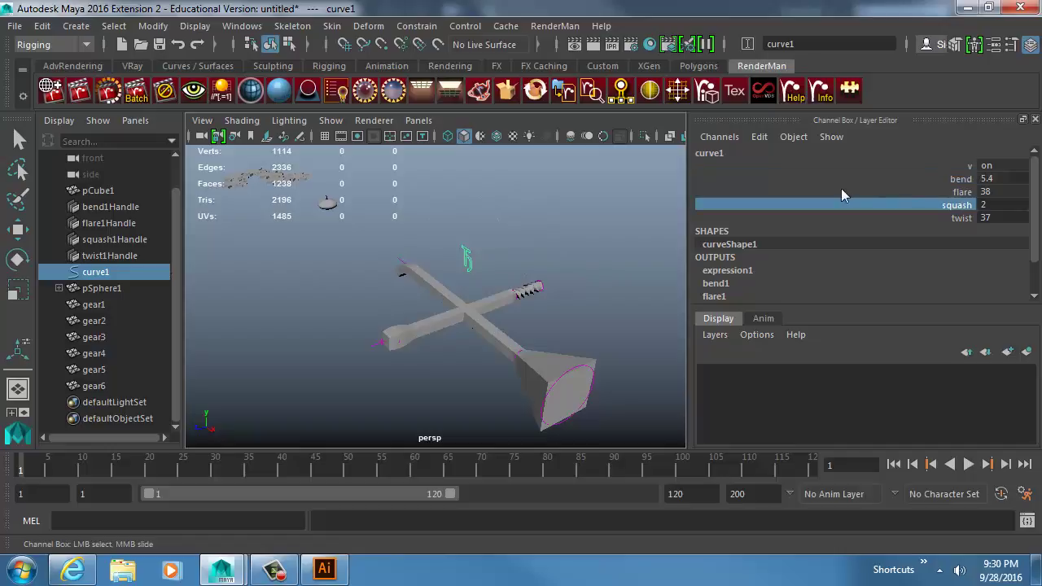
pyautogui.moveTo(474, 233); pyautogui.dragTo(442, 242, button='middle')
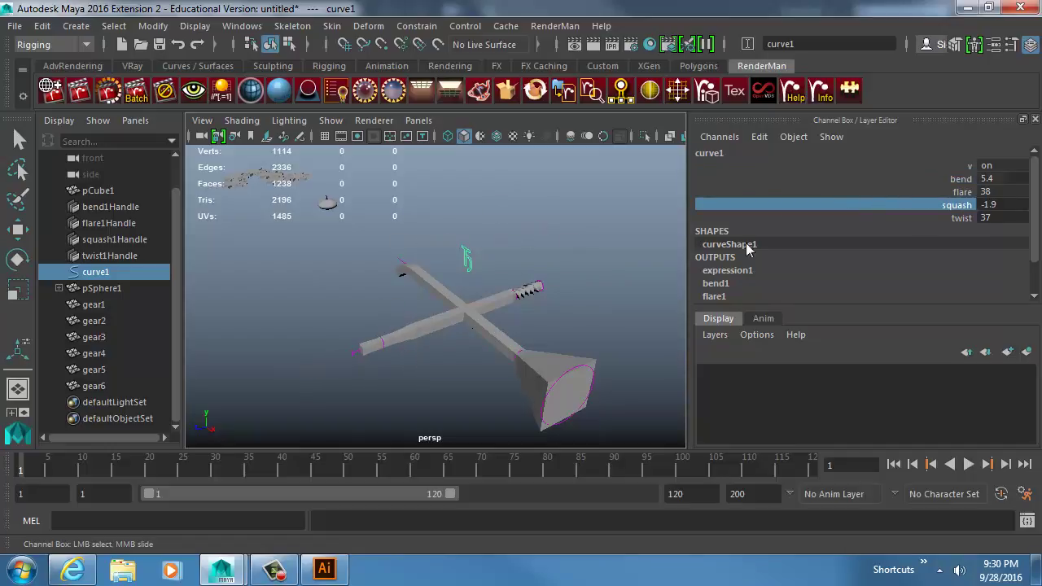
# Set curve1's flare to 8 and adjust its twist to demonstrate the custom attributes
pyautogui.click(944, 192)
pyautogui.moveTo(601, 242); pyautogui.dragTo(207, 297, button='middle')
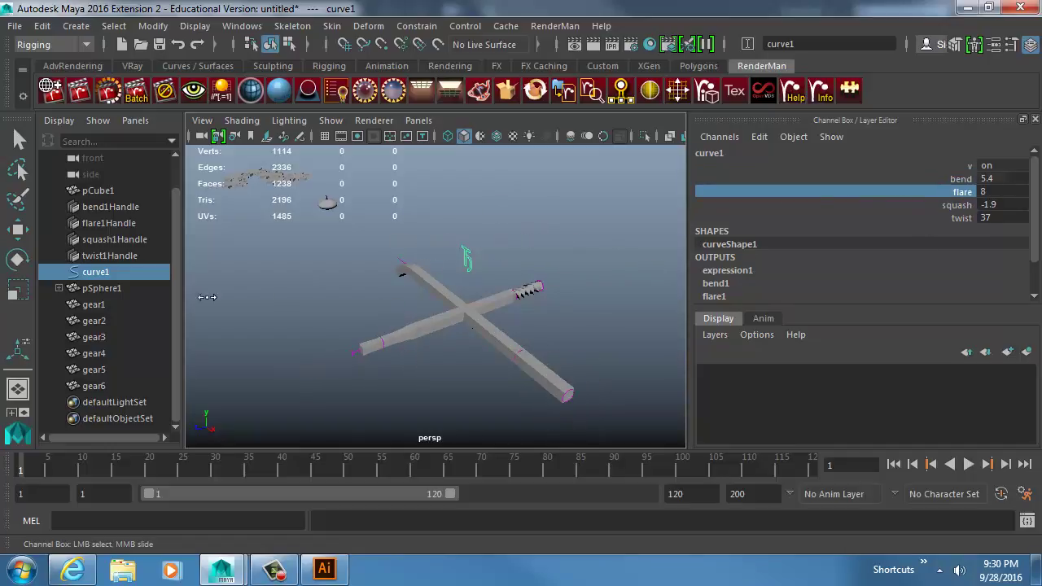
pyautogui.click(913, 218)
pyautogui.moveTo(619, 279); pyautogui.dragTo(505, 399, button='middle')
# Select squash2Handle at the sphere and move it up along Y to about 1.9
pyautogui.keyDown('alt'); pyautogui.moveTo(506, 400); pyautogui.dragTo(622, 369, button='right'); pyautogui.keyUp('alt')
pyautogui.click(598, 324)
pyautogui.press('w')
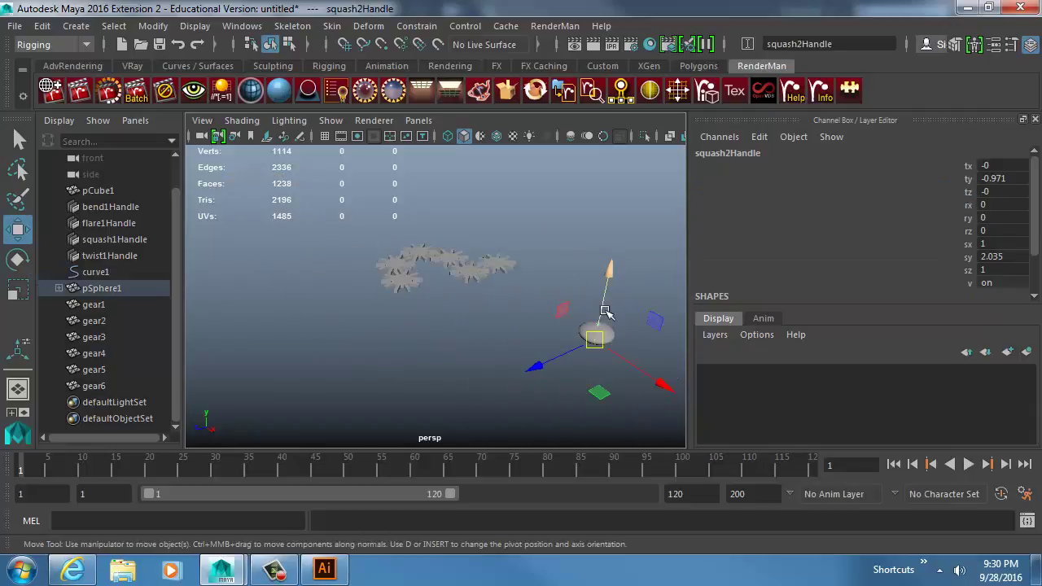
pyautogui.moveTo(606, 291); pyautogui.dragTo(612, 261)
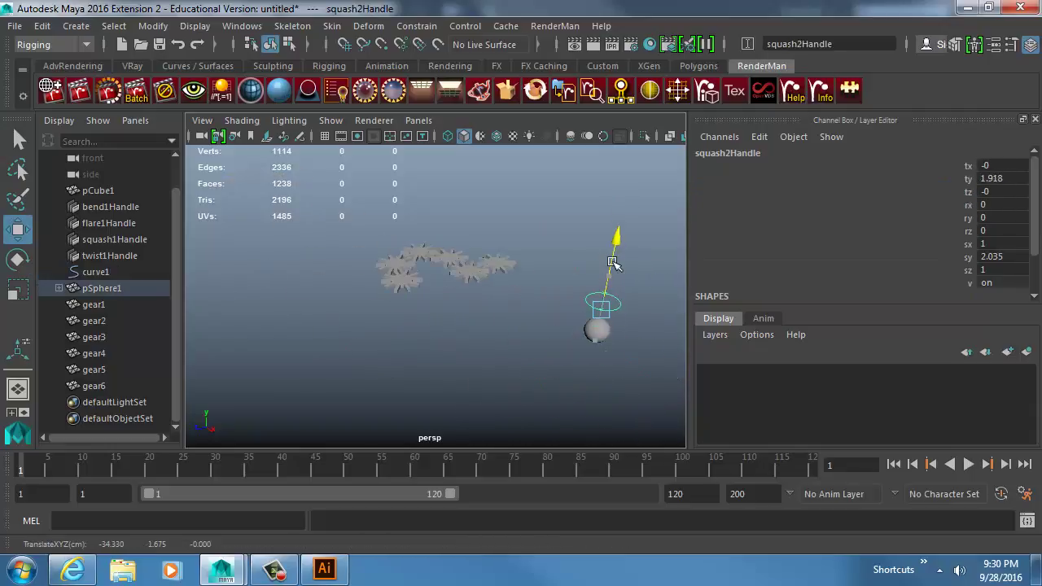
# Select pSphere1, try moving it along Y to test its squash, and undo the last move
pyautogui.press('q')
pyautogui.click(596, 329)
pyautogui.press('w')
pyautogui.moveTo(603, 299); pyautogui.dragTo(617, 249)
pyautogui.hotkey('ctrl', 'z')
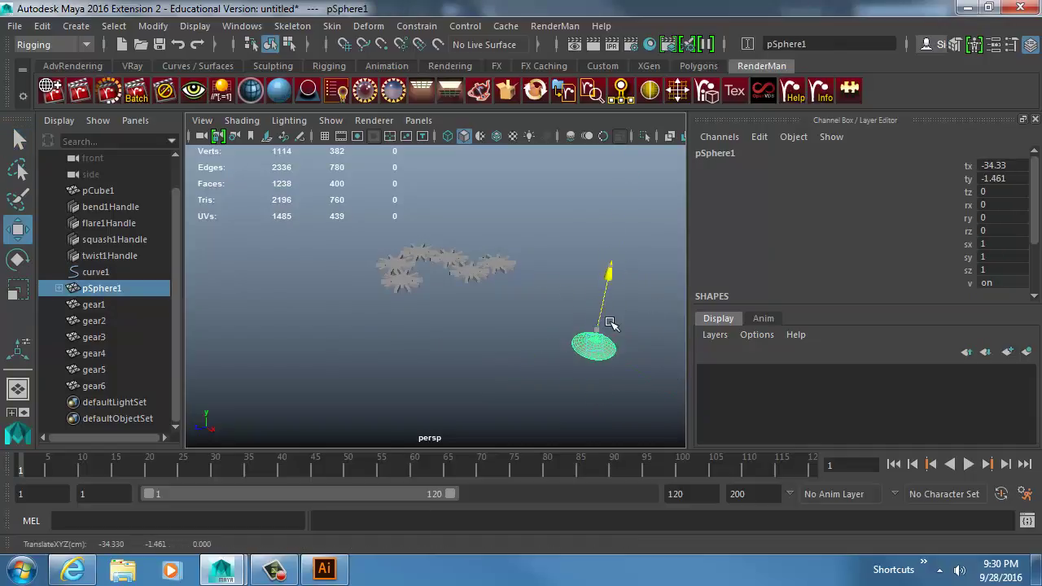
# Select the end gear of the chain and rotate it to demonstrate the linked gears in perspective
pyautogui.click(492, 263)
pyautogui.press('e')
pyautogui.moveTo(506, 299); pyautogui.dragTo(604, 284)
# Switch to Internet Explorer and advance two pictures in the mechanical parts image results
pyautogui.hotkey('alt', 'Tab')
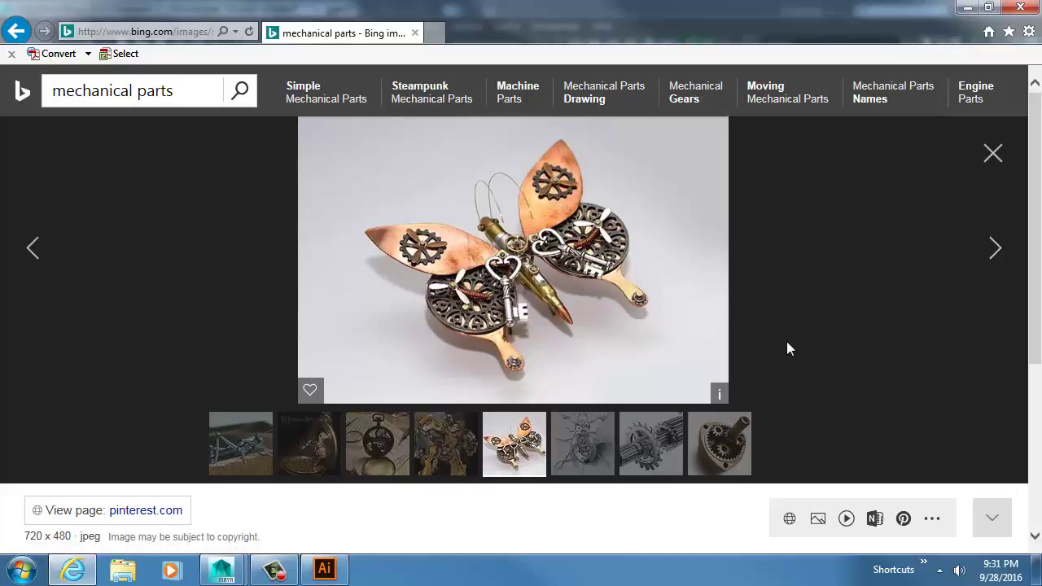
pyautogui.press('Right')
pyautogui.press('Right')
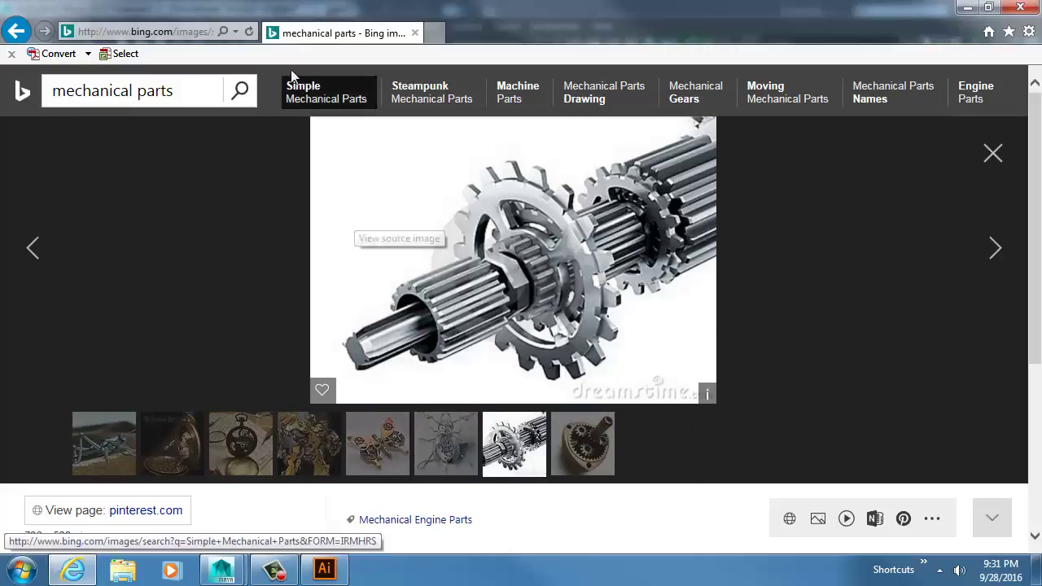
# Search the web for "mechanical animation"
pyautogui.click(146, 30)
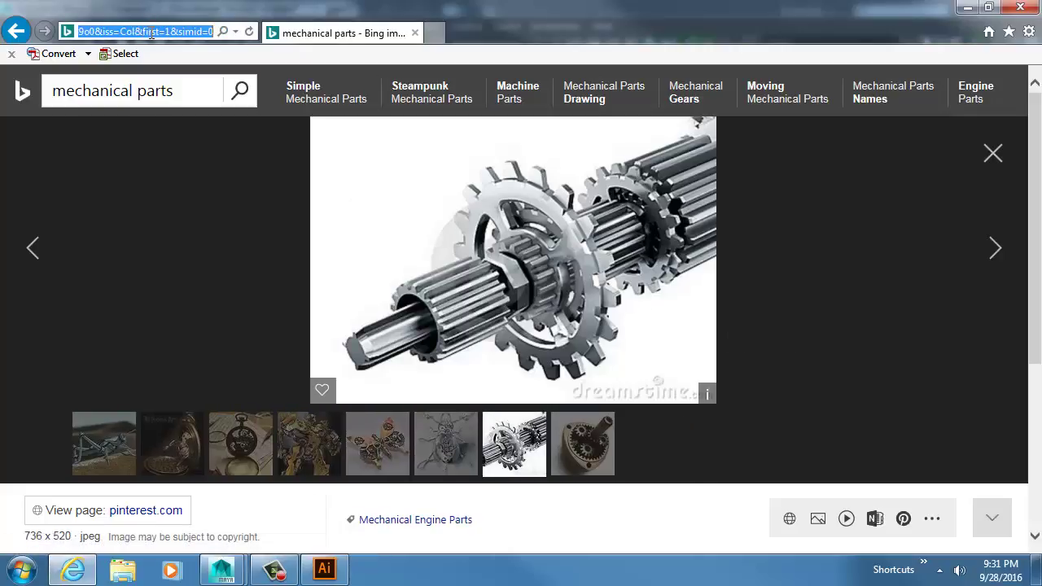
pyautogui.write('mechanical anima')
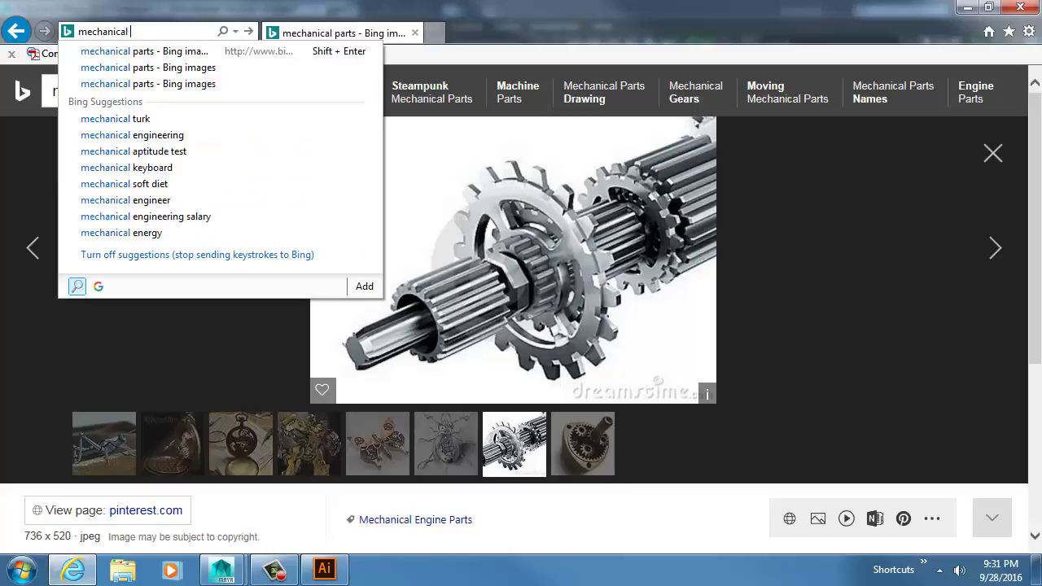
pyautogui.write('tion')
pyautogui.press('Return')
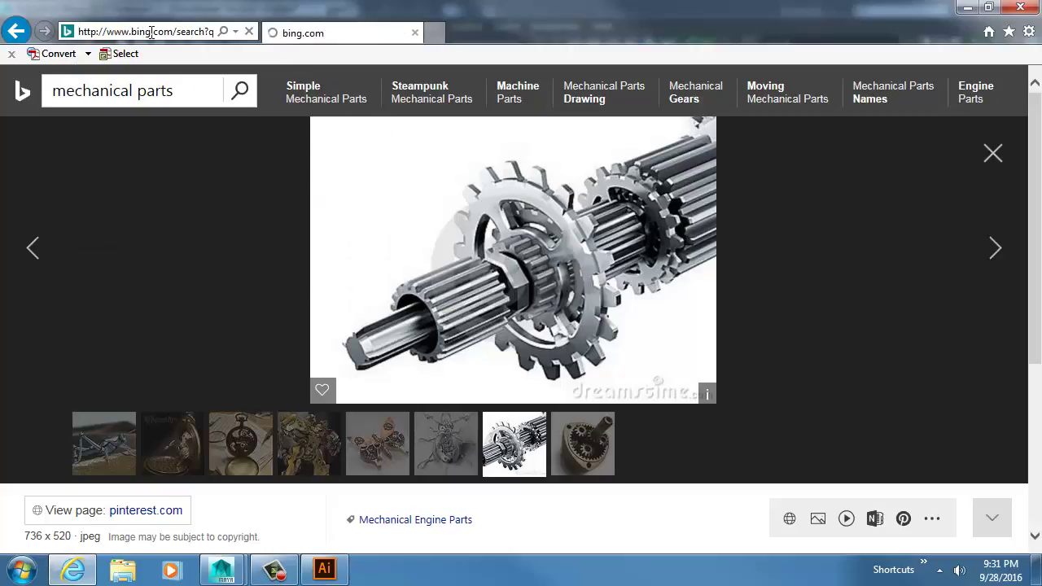
# Search the web for "how things move" and open the "Making Things Move - Education Website" result
pyautogui.scroll(-3, 236, 309)
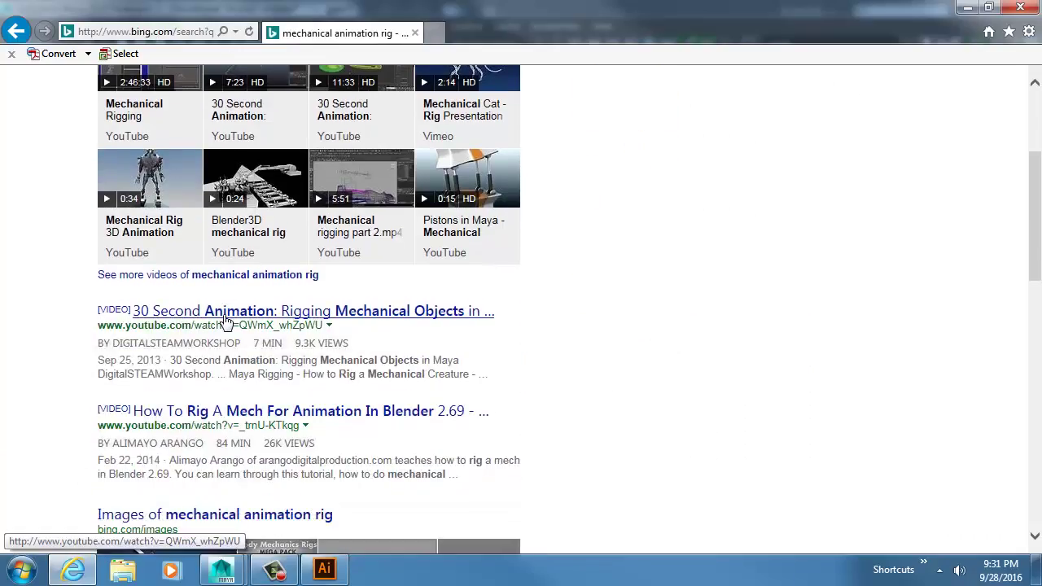
pyautogui.scroll(-3, 228, 322)
pyautogui.scroll(6, 255, 272)
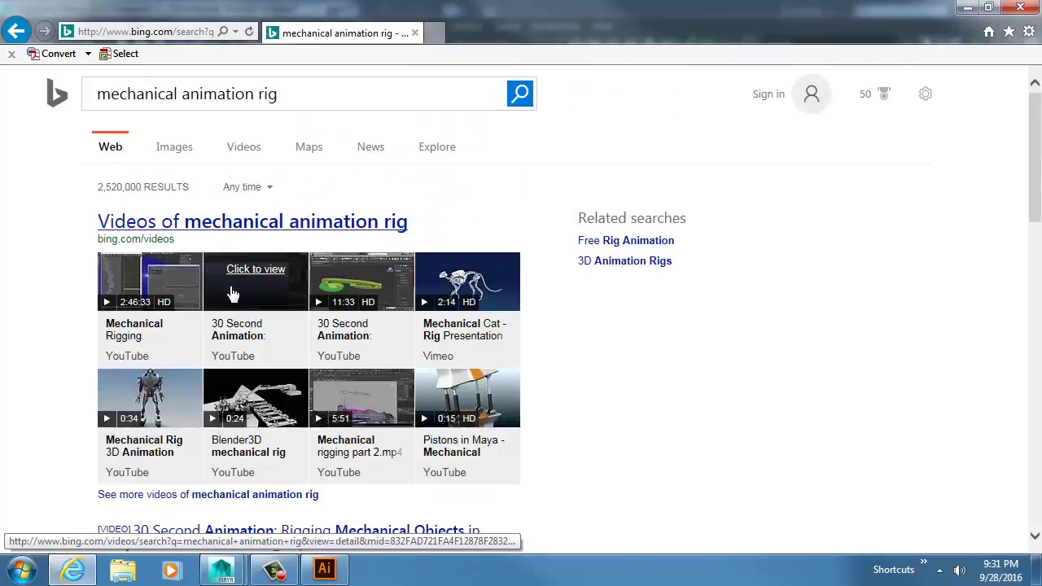
pyautogui.click(305, 100)
pyautogui.write('how thi')
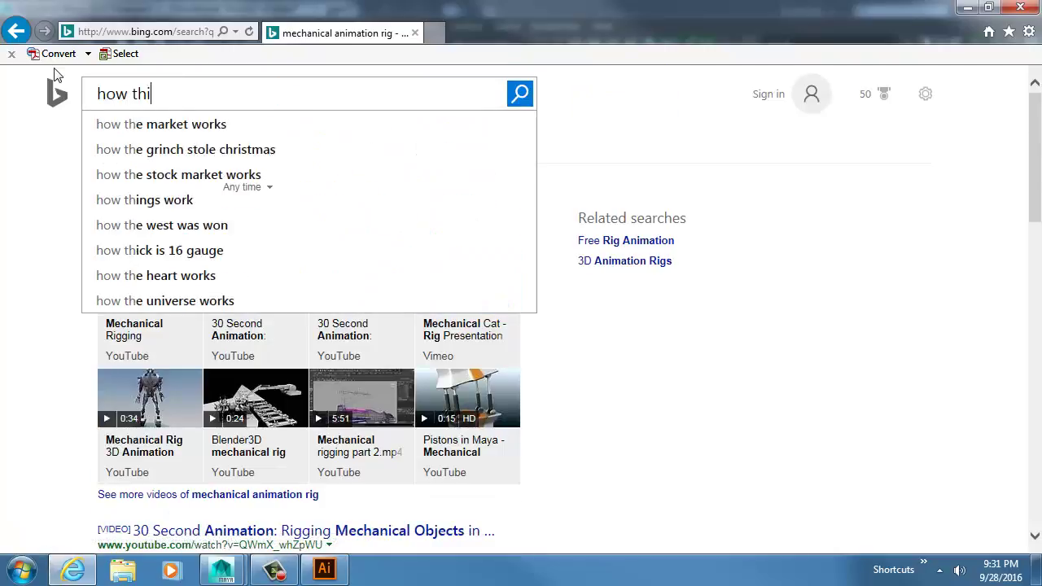
pyautogui.write('ngs move')
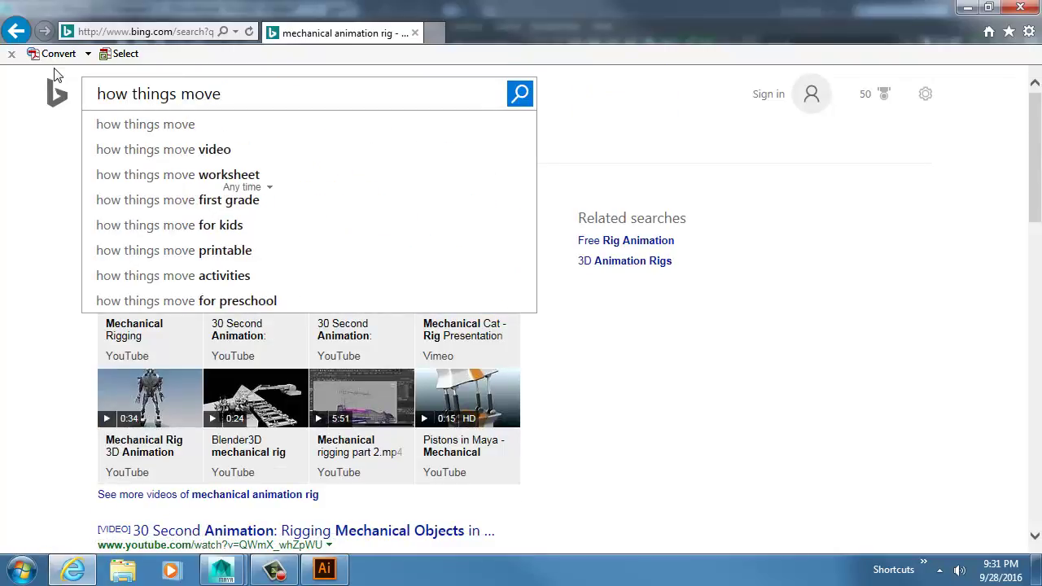
pyautogui.press('Return')
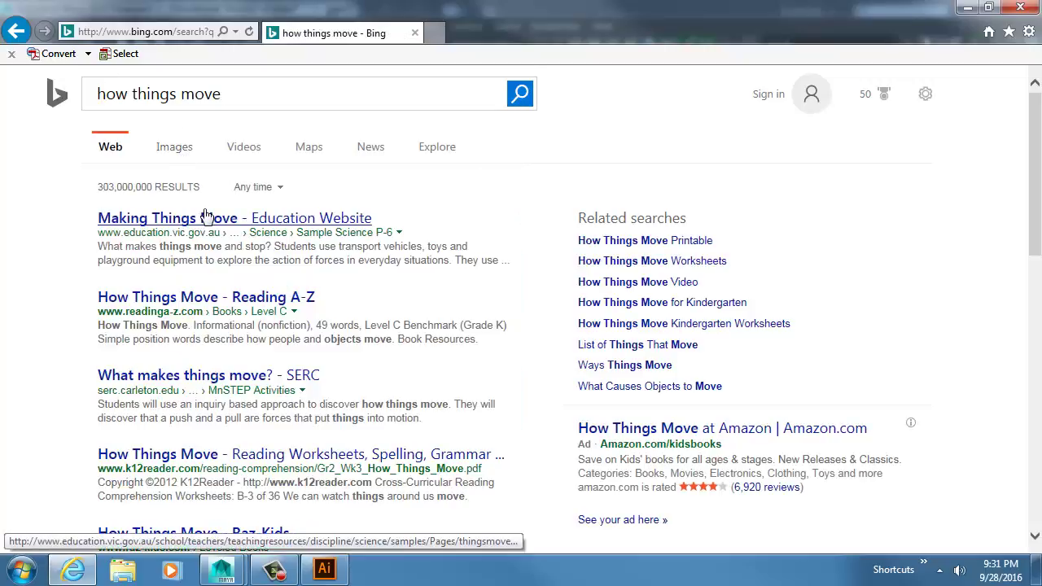
pyautogui.click(208, 218)
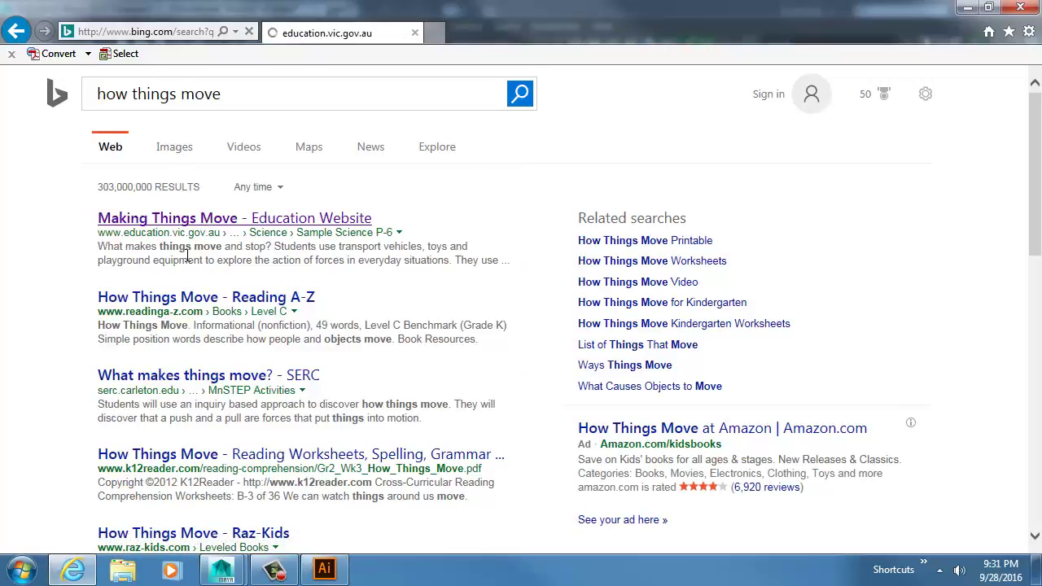